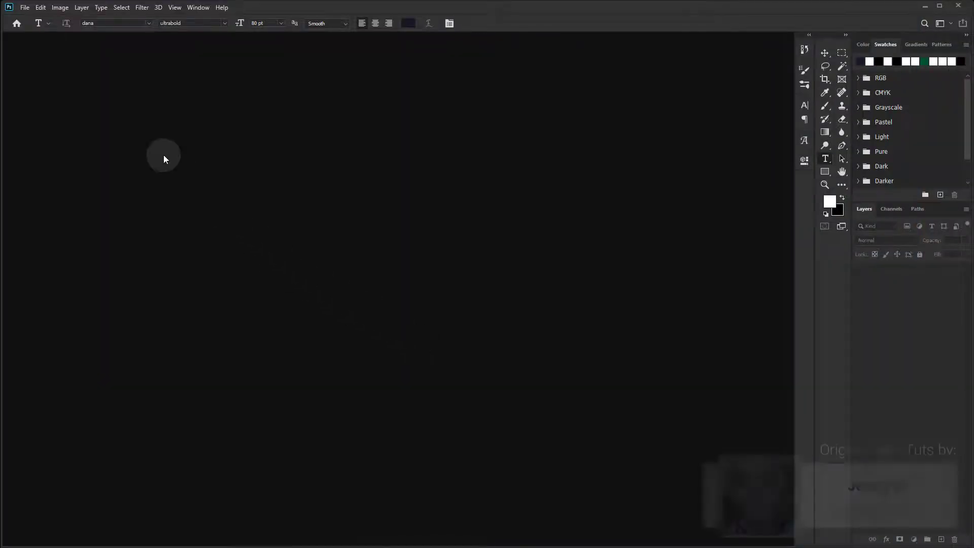
- Create a new 1500 × 1434 px, 72 ppi blank document
left_click(24, 8)
left_click(25, 18)
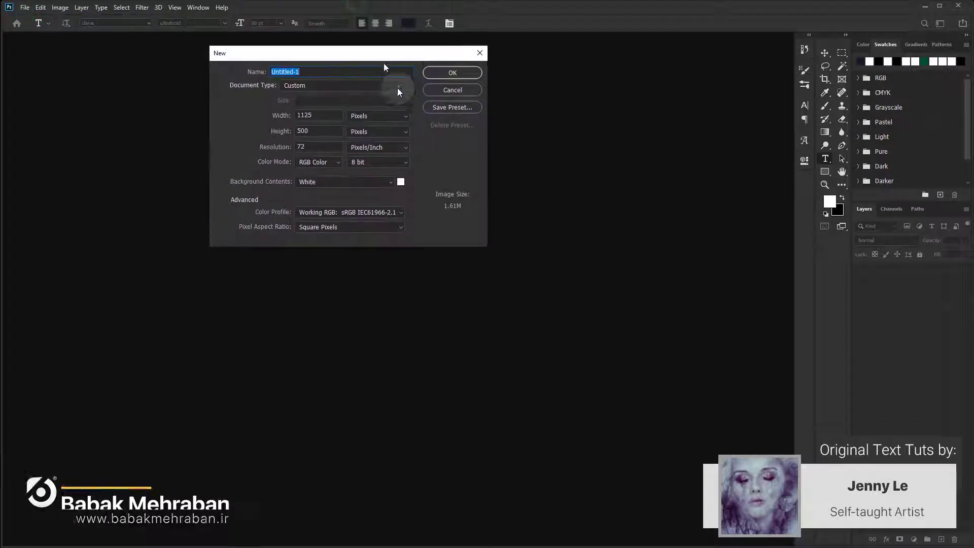
left_click(321, 219)
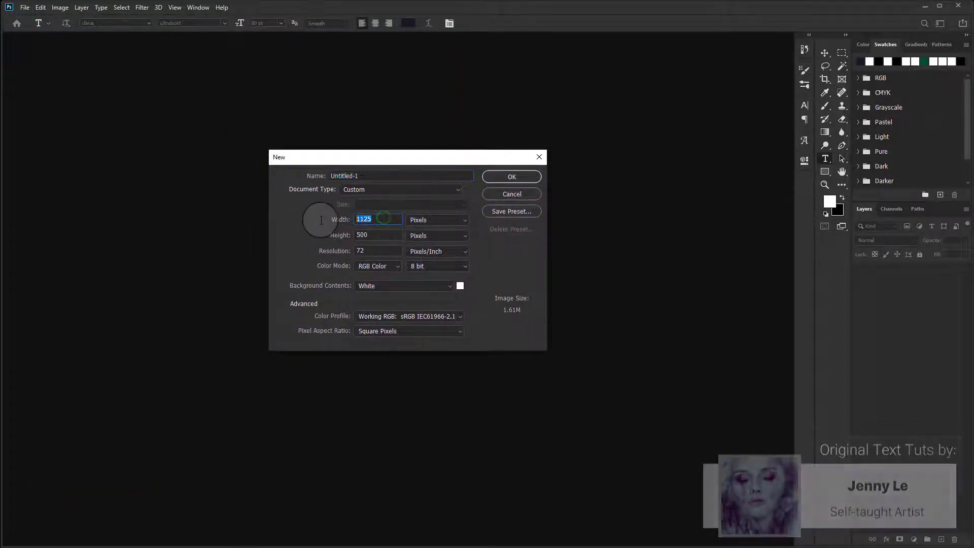
type("15")
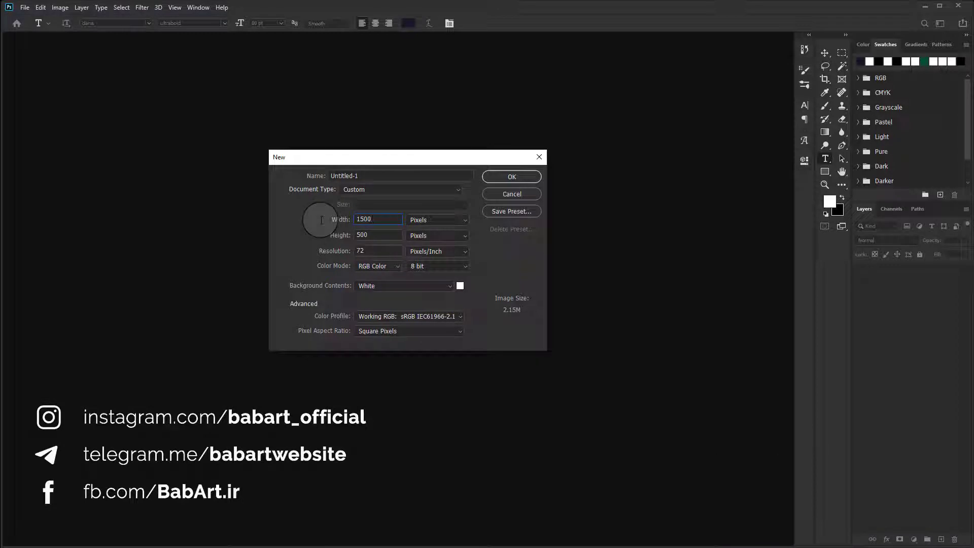
type("1434")
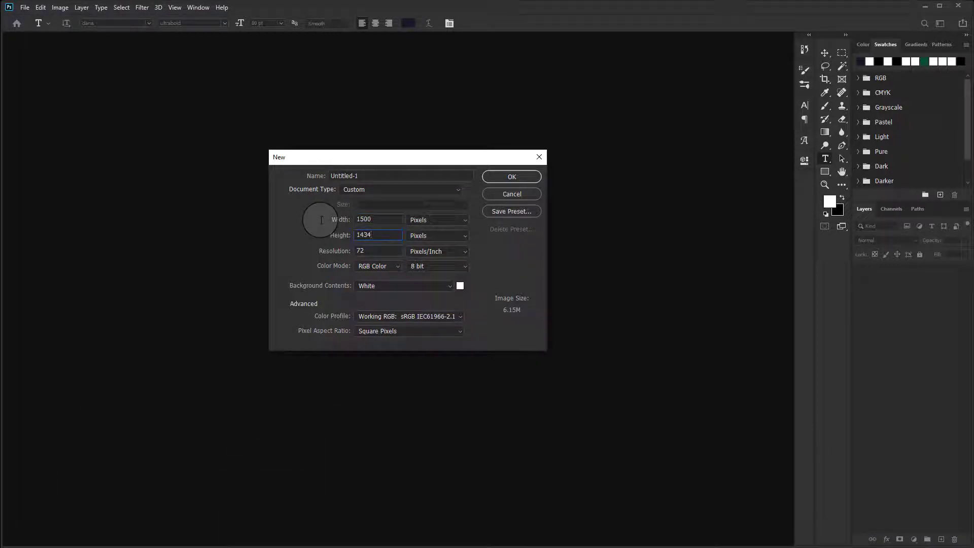
left_click(360, 250)
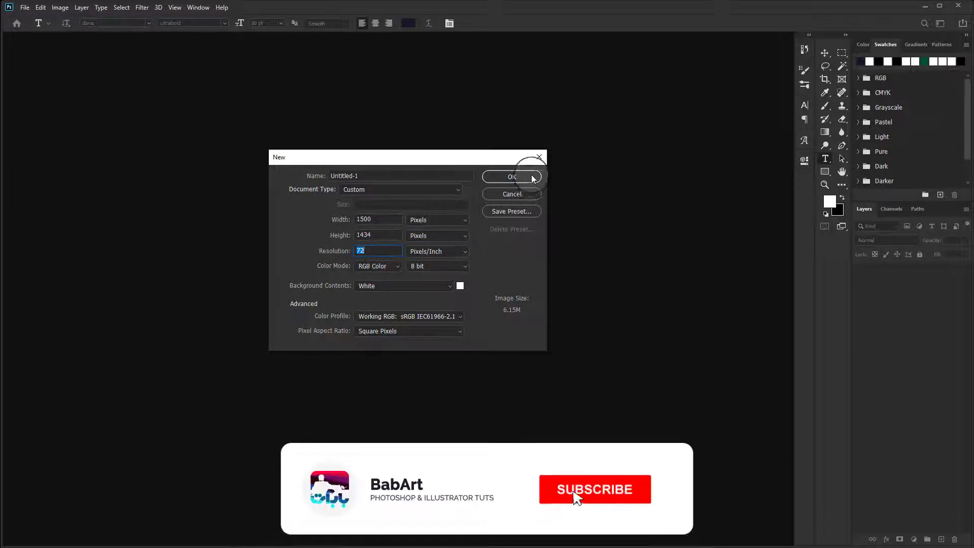
left_click(511, 176)
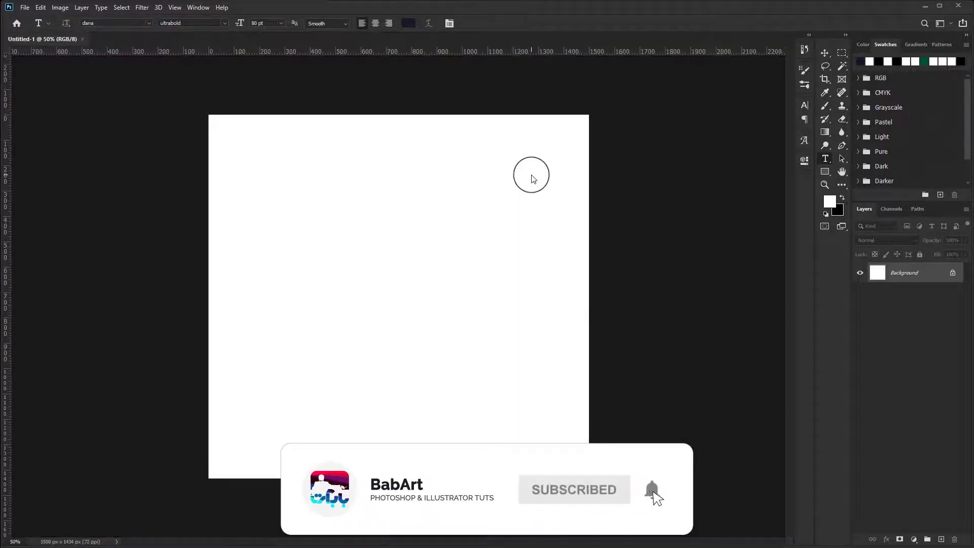
- Select the Move tool and reset all tools to their defaults
left_click(824, 53)
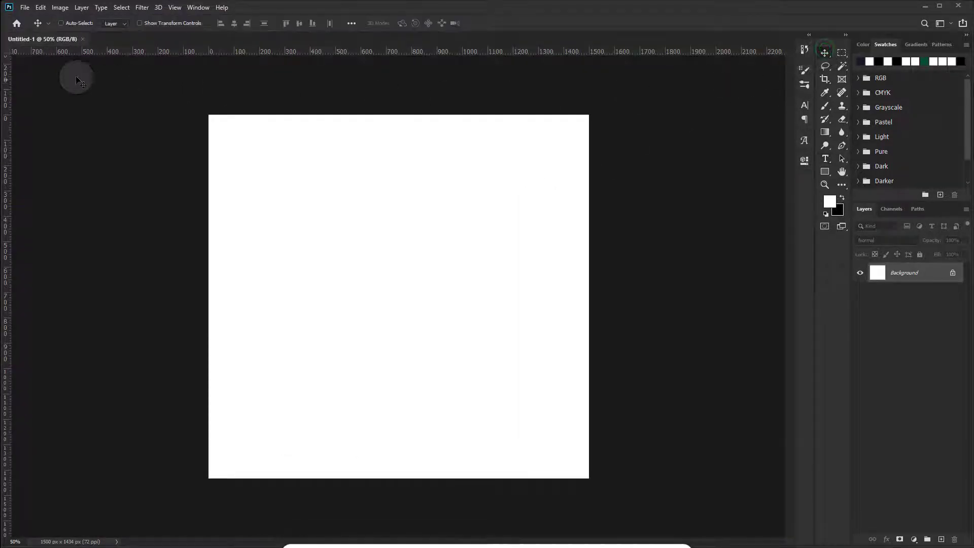
right_click(35, 29)
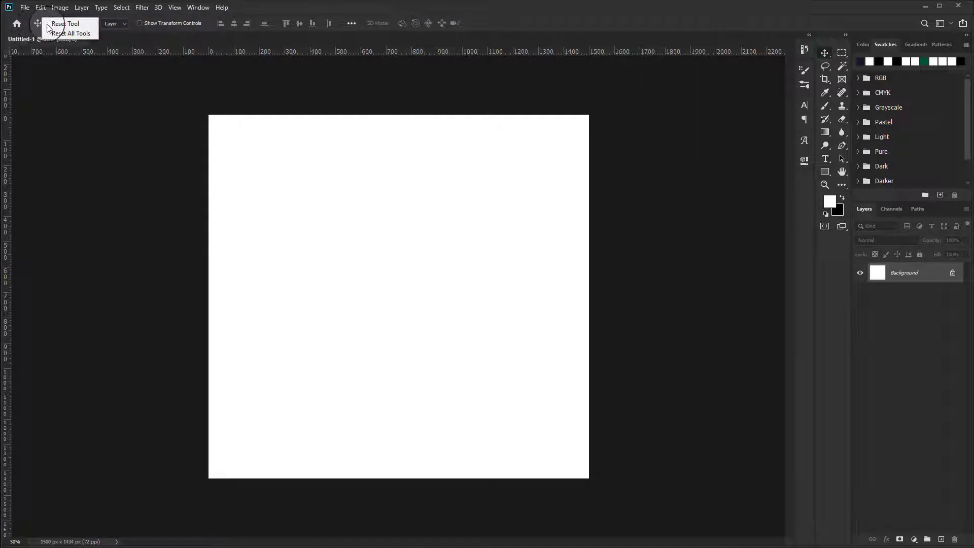
left_click(72, 34)
left_click(370, 93)
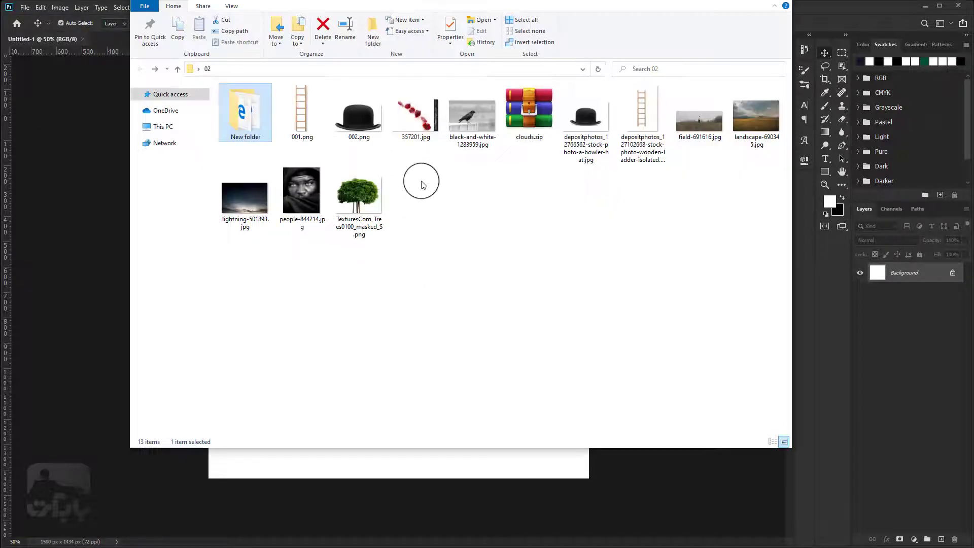
- Drag lightning-501893.jpg from File Explorer onto the Photoshop canvas
left_click(233, 211)
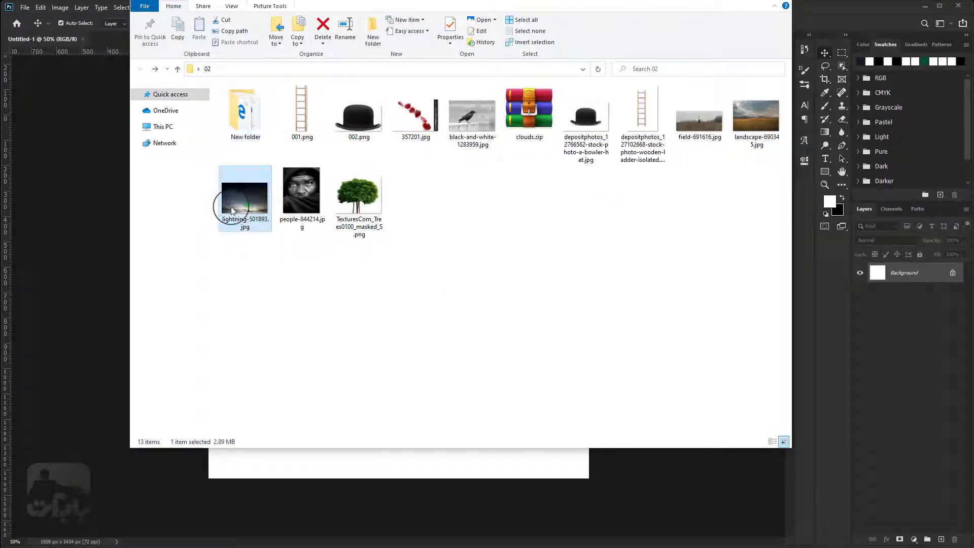
mouse_move(208, 210)
left_mouse_down()
mouse_move(298, 469)
mouse_move(383, 398)
left_mouse_up()
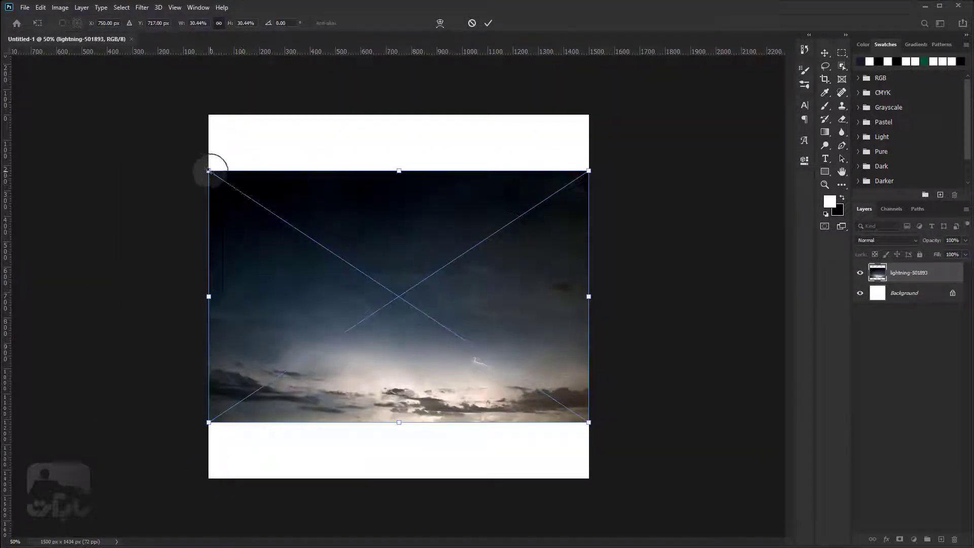
- Scale the lightning sky to about 45%, shift it up, and commit the transform
left_click_drag(208, 170, 139, 124)
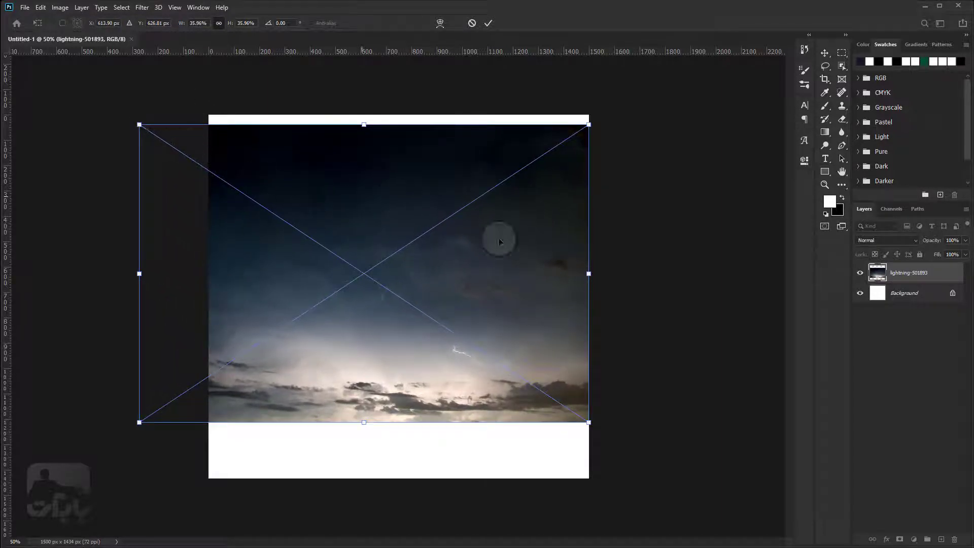
left_click_drag(589, 421, 699, 492)
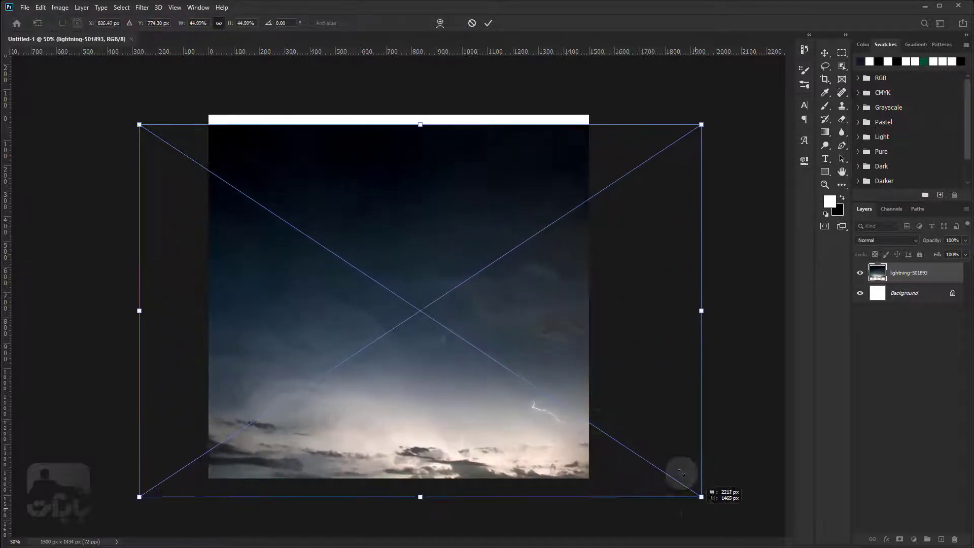
left_click_drag(644, 431, 633, 417)
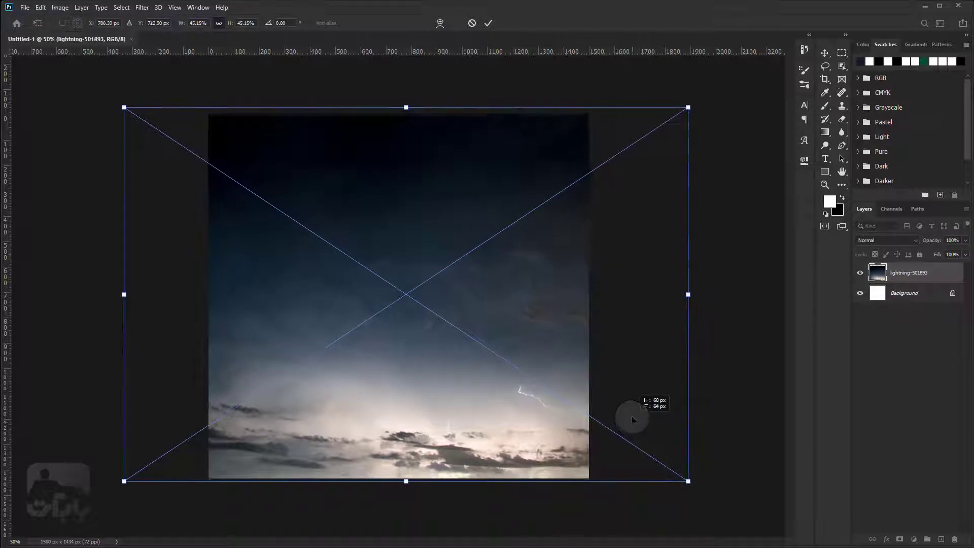
key("ctrl+0")
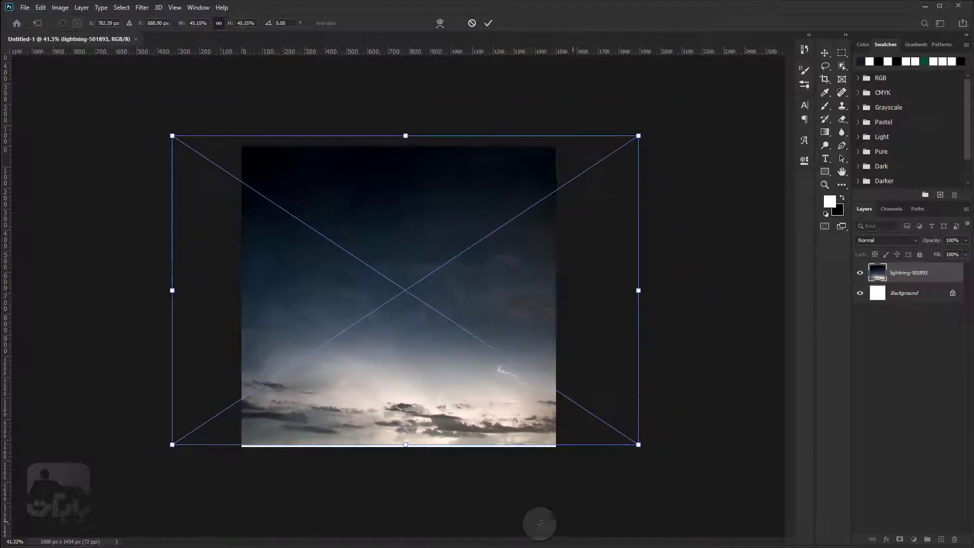
left_click_drag(467, 396, 470, 370)
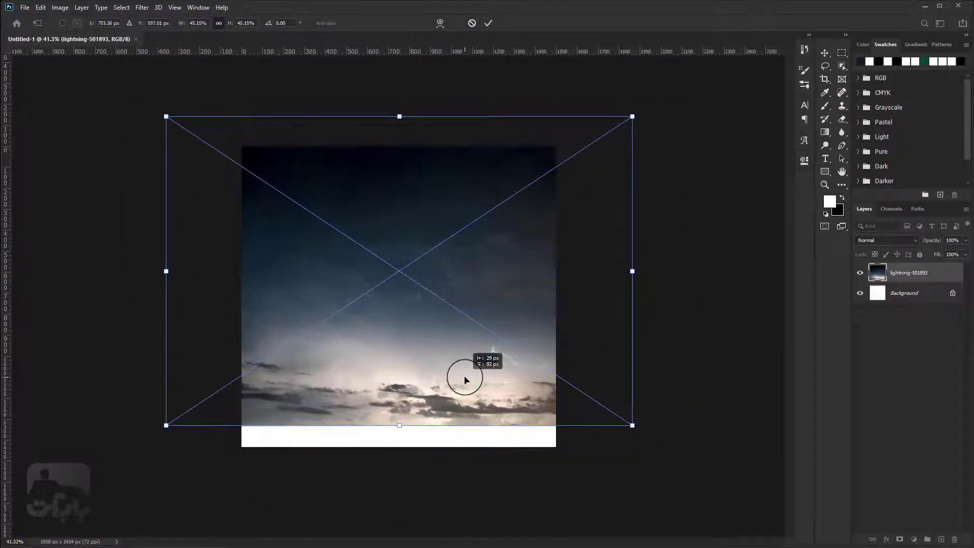
left_click(488, 24)
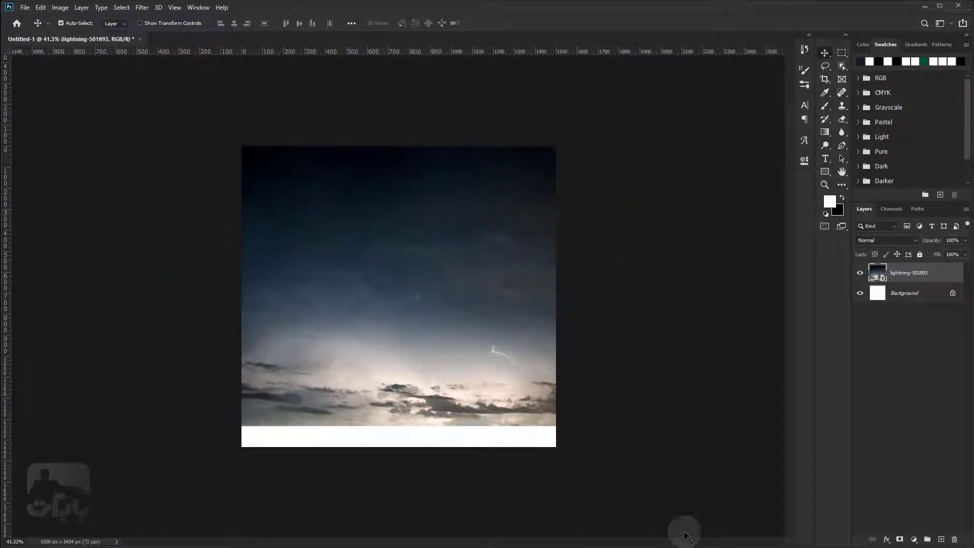
- Add a Curves adjustment and raise its black point to wash the sky into pale grey
left_click(913, 539)
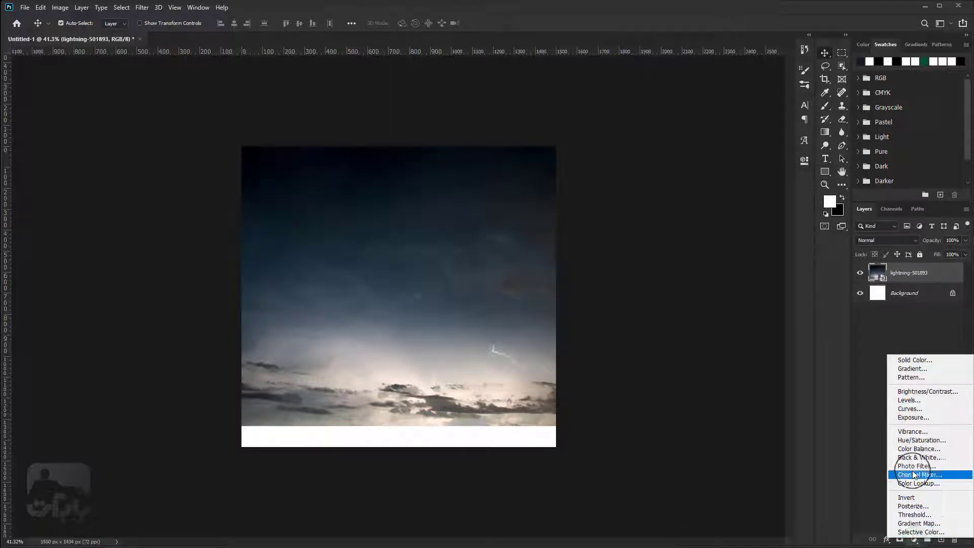
left_click(904, 408)
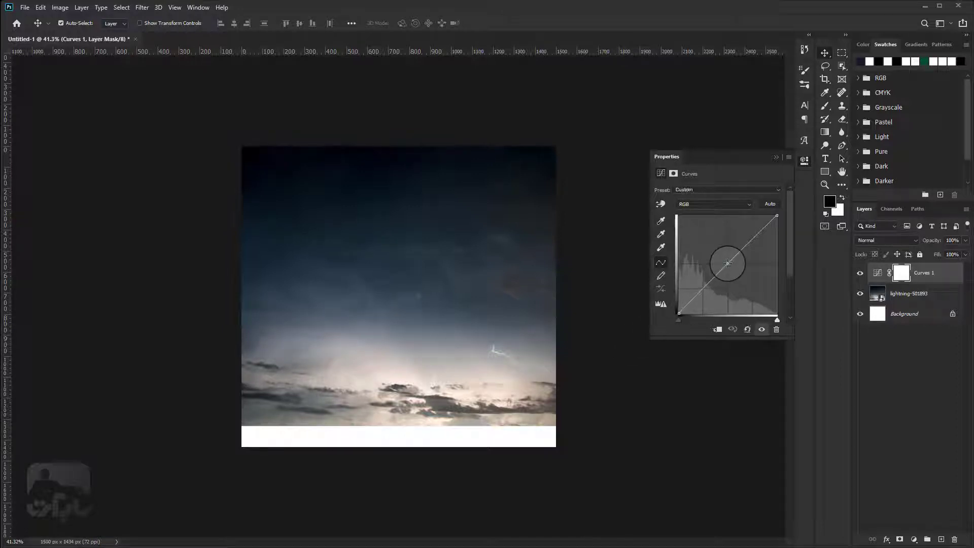
mouse_move(727, 263)
left_mouse_down()
mouse_move(678, 260)
mouse_move(719, 235)
left_mouse_up()
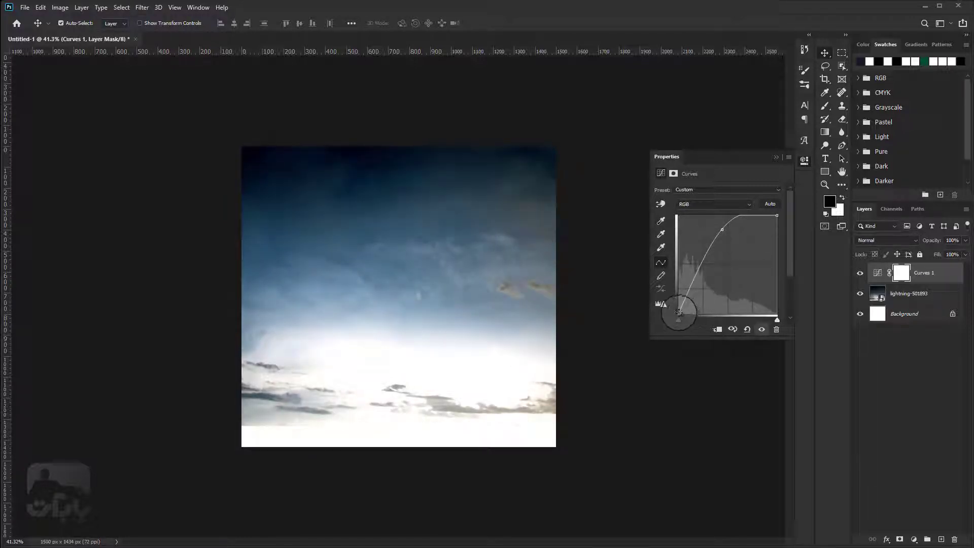
left_click_drag(678, 311, 677, 242)
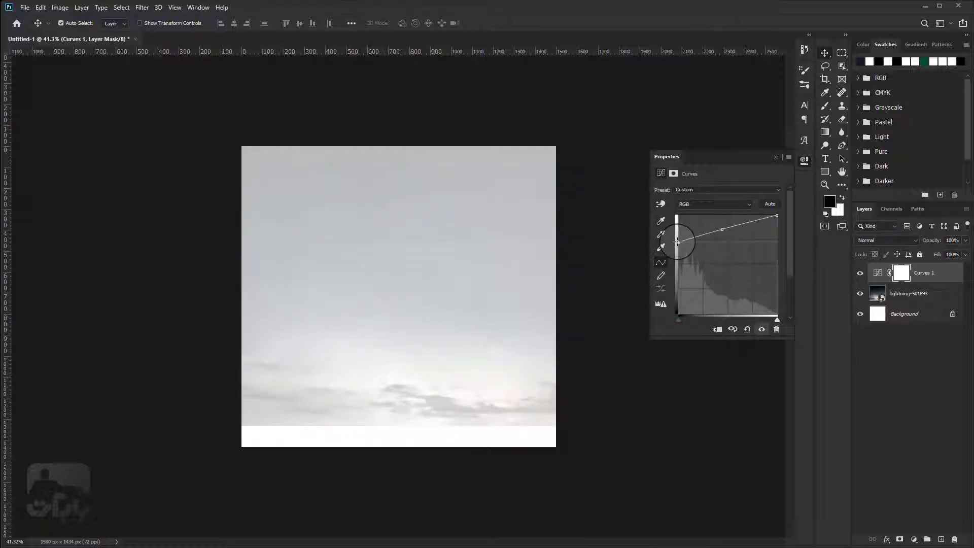
left_click_drag(677, 242, 677, 245)
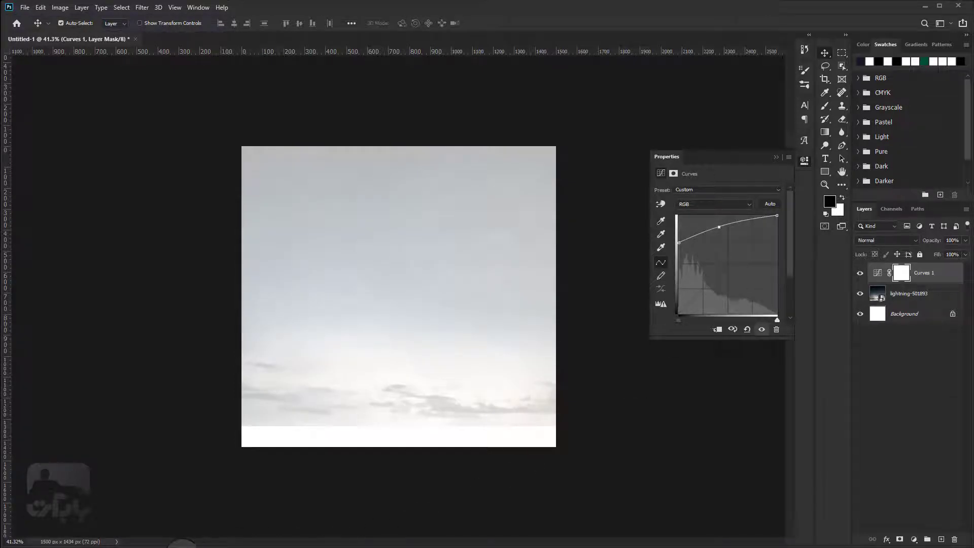
left_click(194, 545)
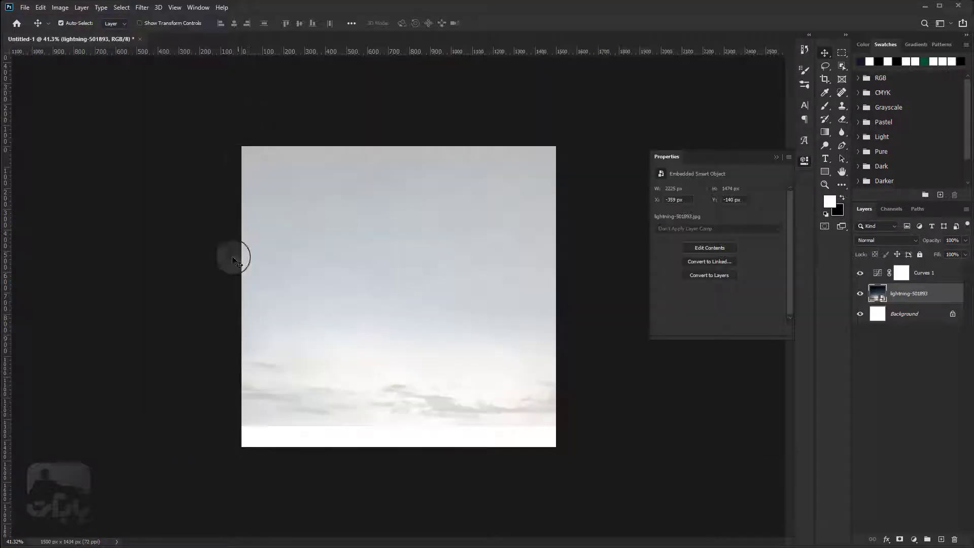
- Select Curves 1 and drag landscape-690345.jpg from Explorer onto the canvas above it
left_click(198, 520)
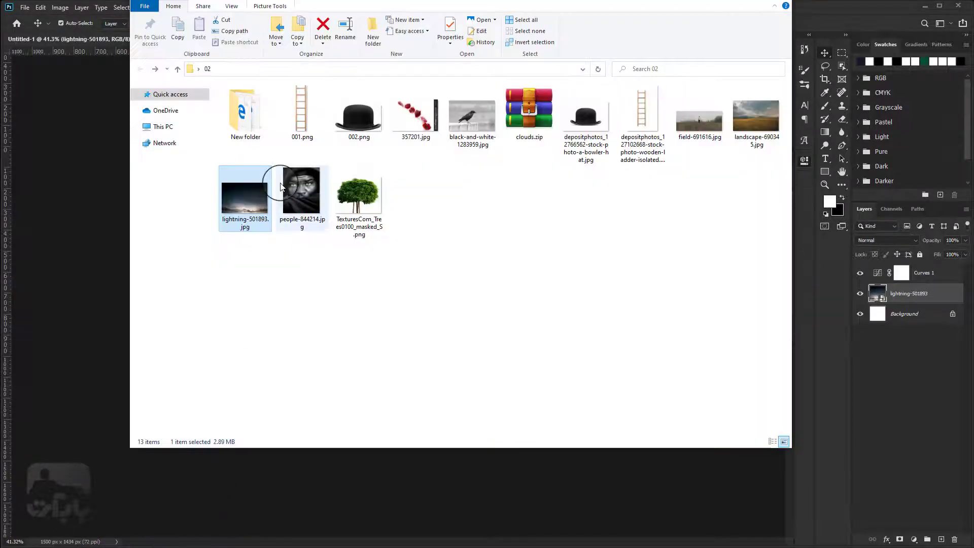
left_click_drag(756, 114, 381, 492)
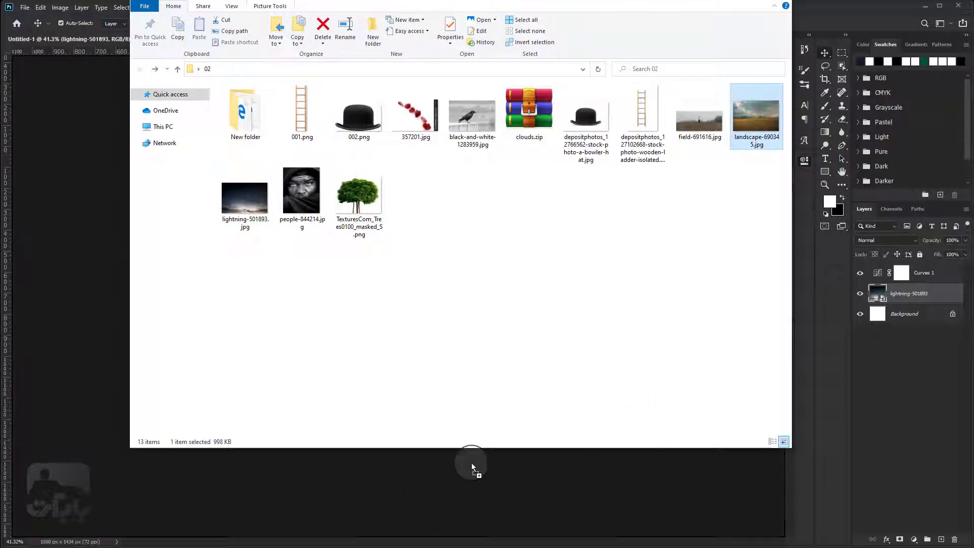
left_click_drag(381, 492, 919, 297)
left_click(902, 273)
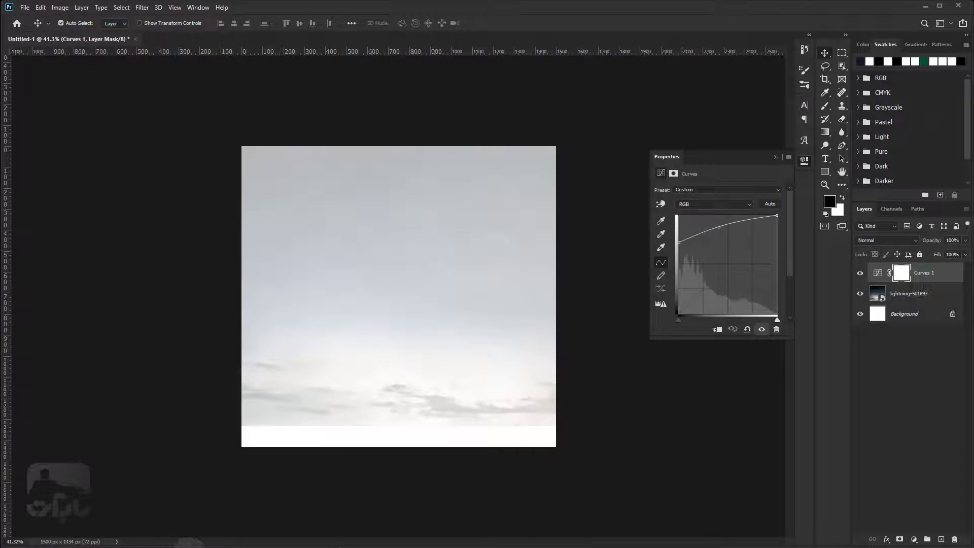
left_click(178, 541)
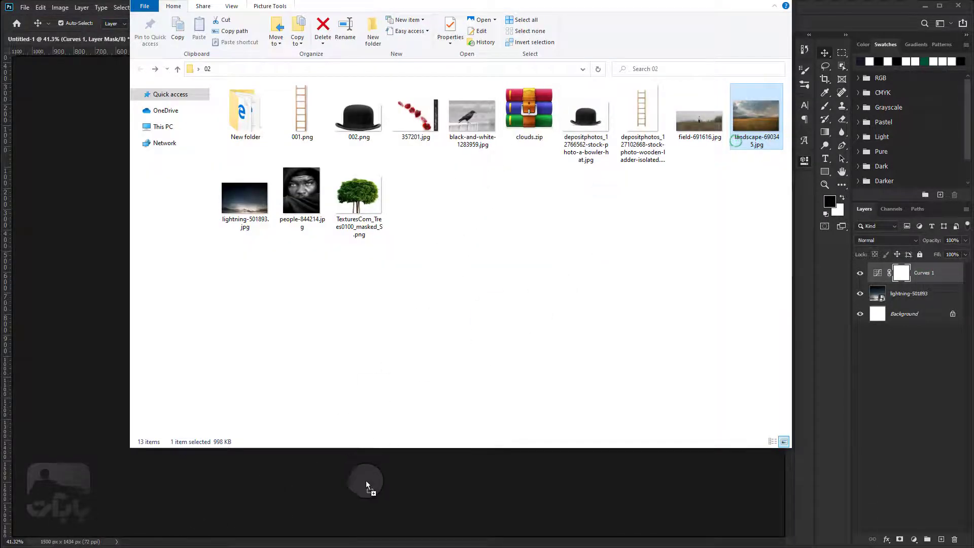
left_click_drag(737, 145, 383, 485)
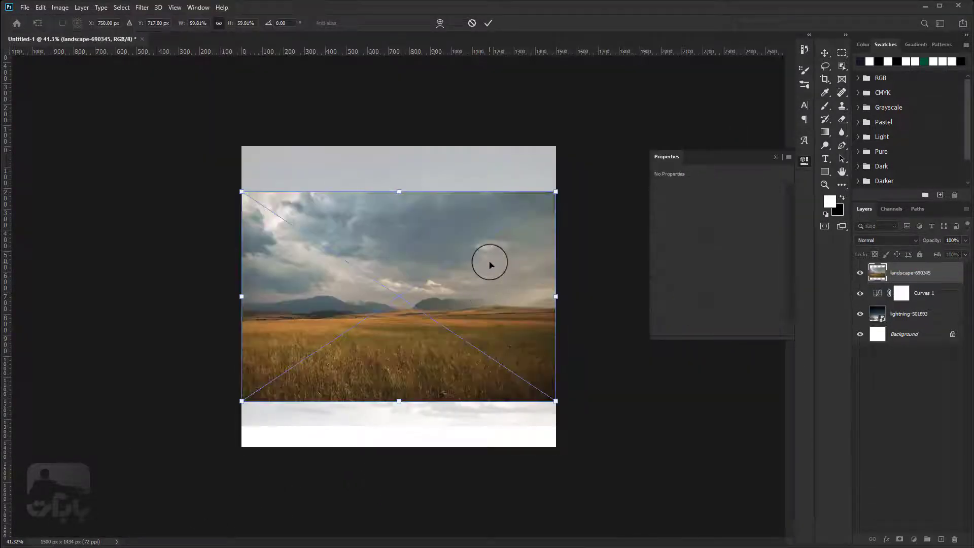
- Scale up the placed landscape photo and shift it left on the canvas
left_click_drag(489, 270, 490, 285)
scroll(490, 279, "down", 2)
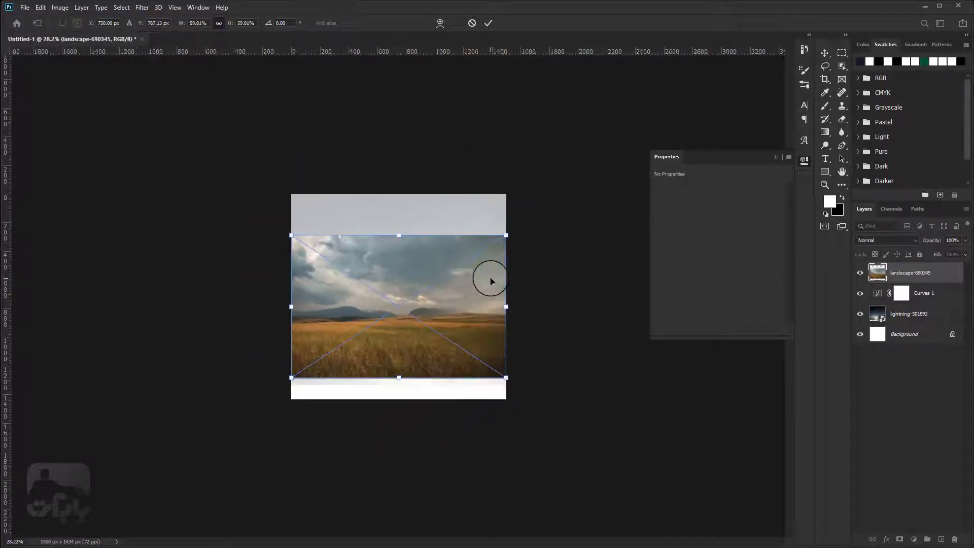
left_click_drag(509, 379, 543, 404)
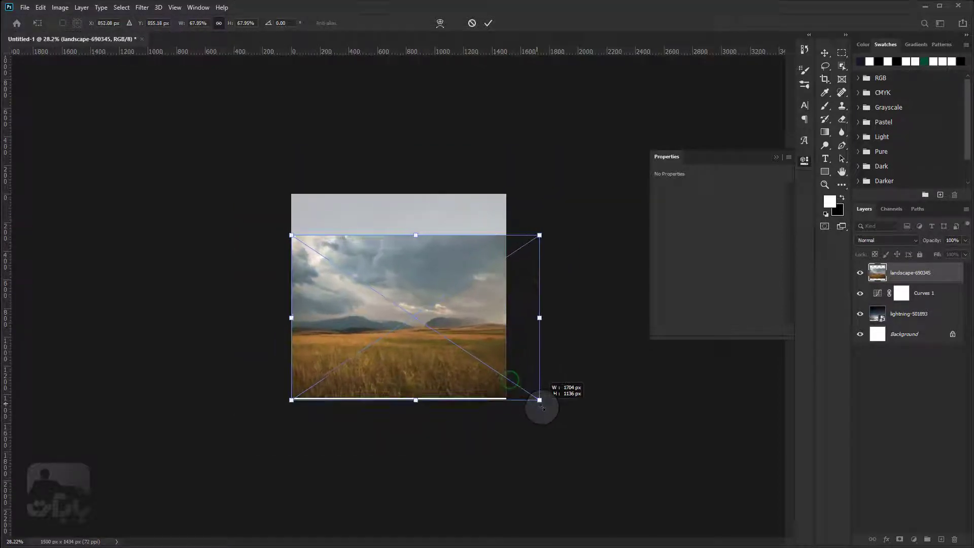
left_click_drag(472, 355, 430, 355)
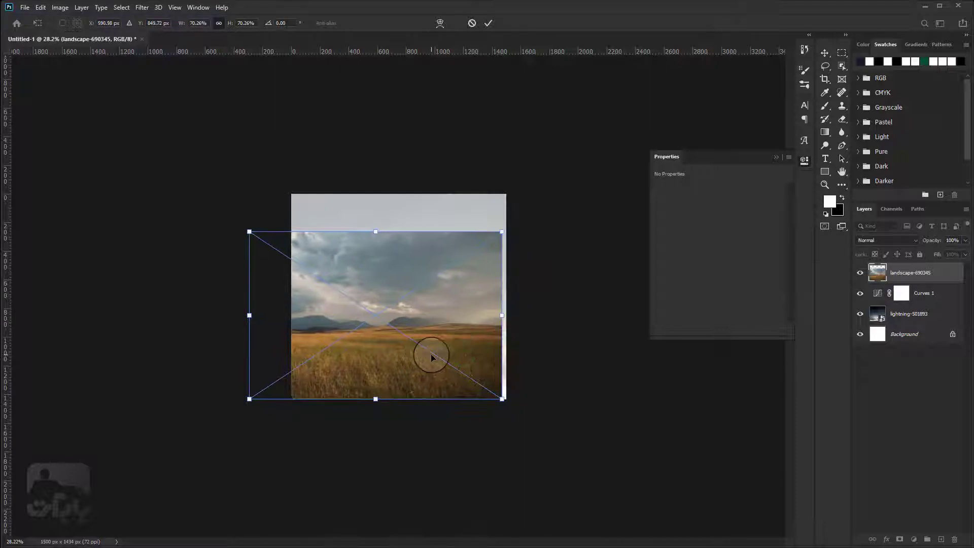
left_click_drag(503, 397, 477, 398)
- Flip the landscape horizontally, enlarge it to about 116.6% past the edges, and commit
right_click(388, 507)
left_click(412, 484)
left_click_drag(544, 212, 603, 162)
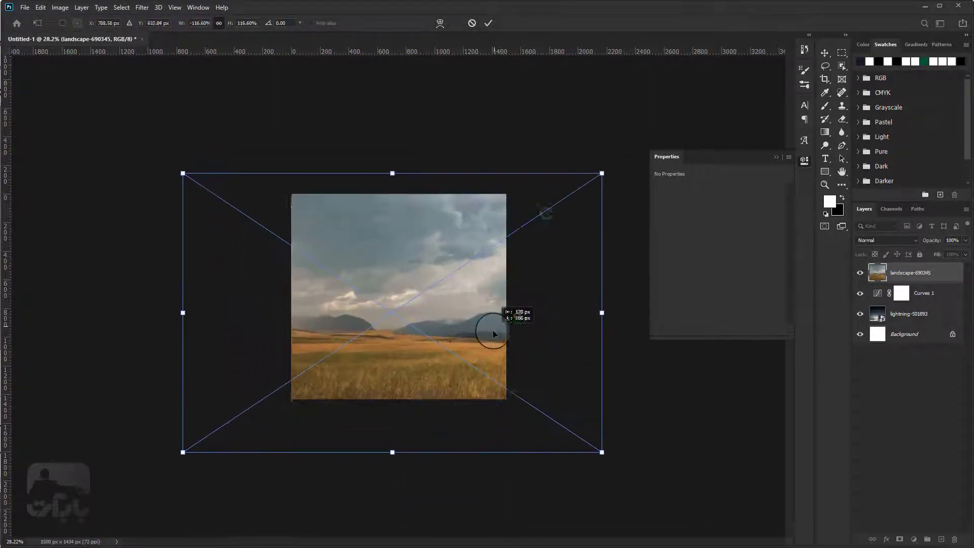
left_click(490, 23)
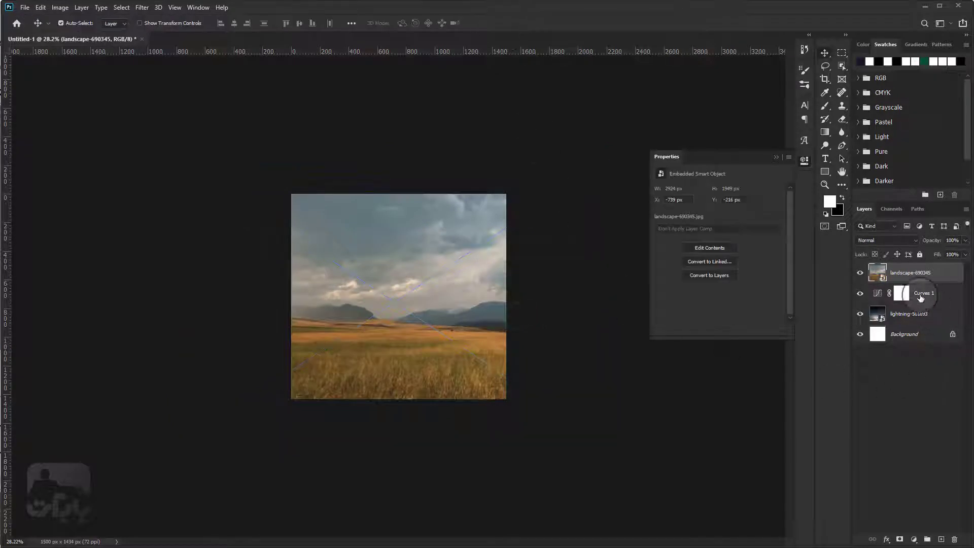
left_click_drag(920, 298, 894, 265)
- Rasterize the landscape-690345 smart object via Layer > Rasterize > Smart Object
right_click(894, 272)
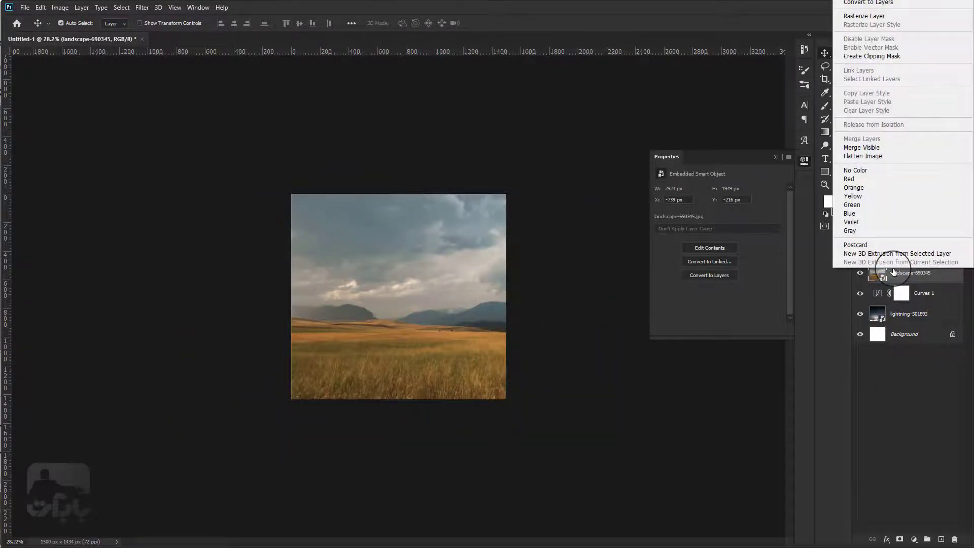
left_click(134, 7)
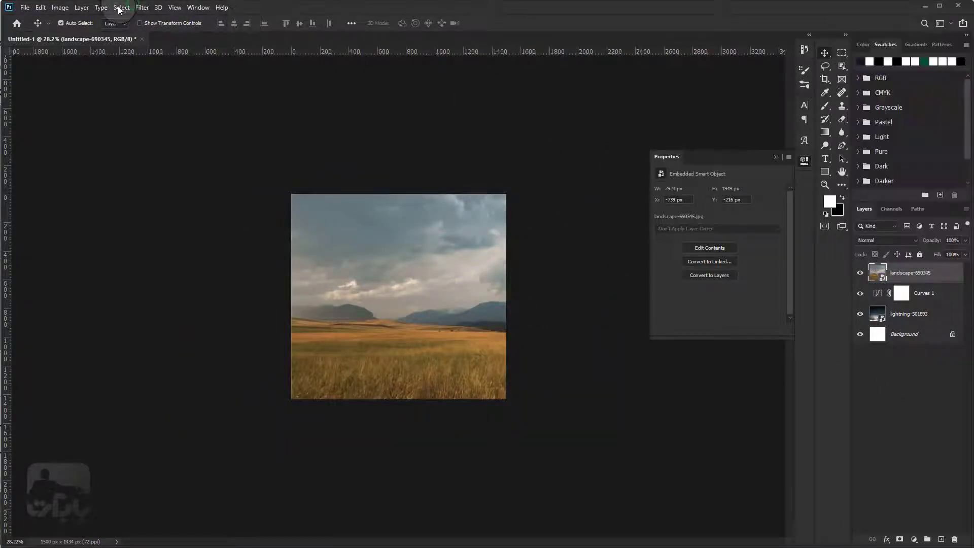
left_click(84, 9)
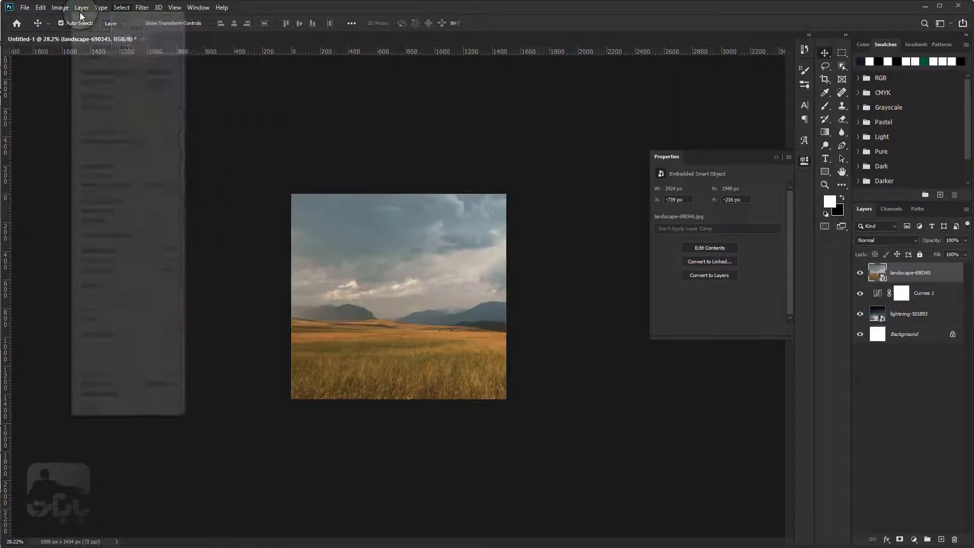
left_click(100, 129)
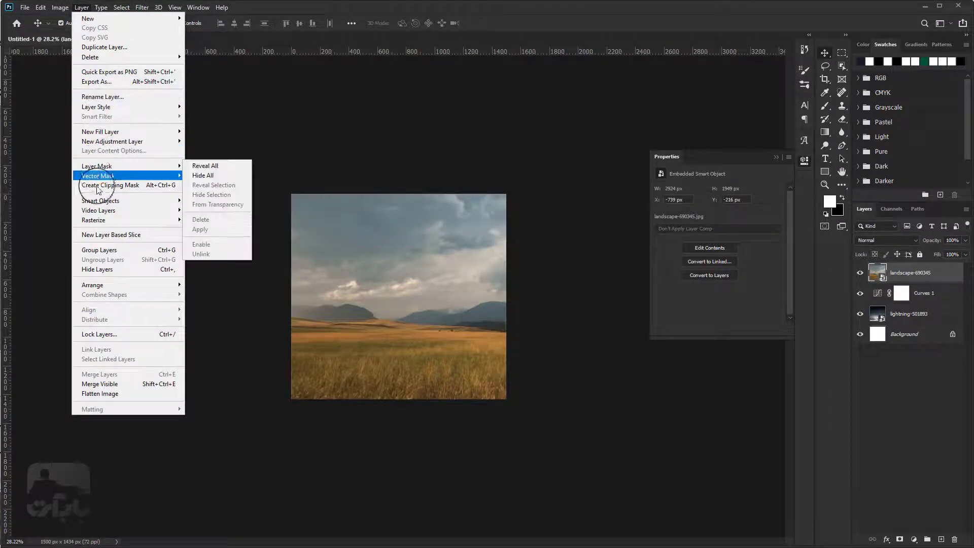
left_click(96, 221)
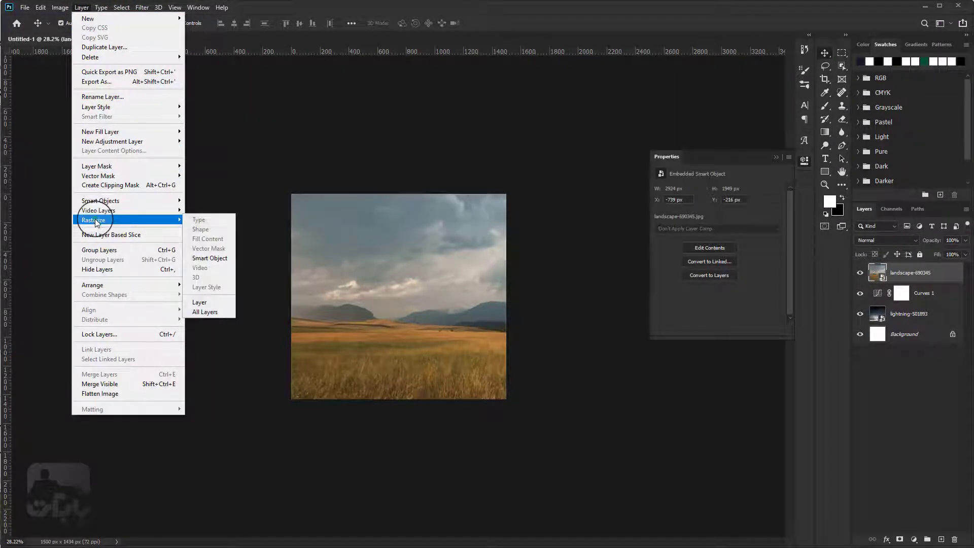
left_click(215, 259)
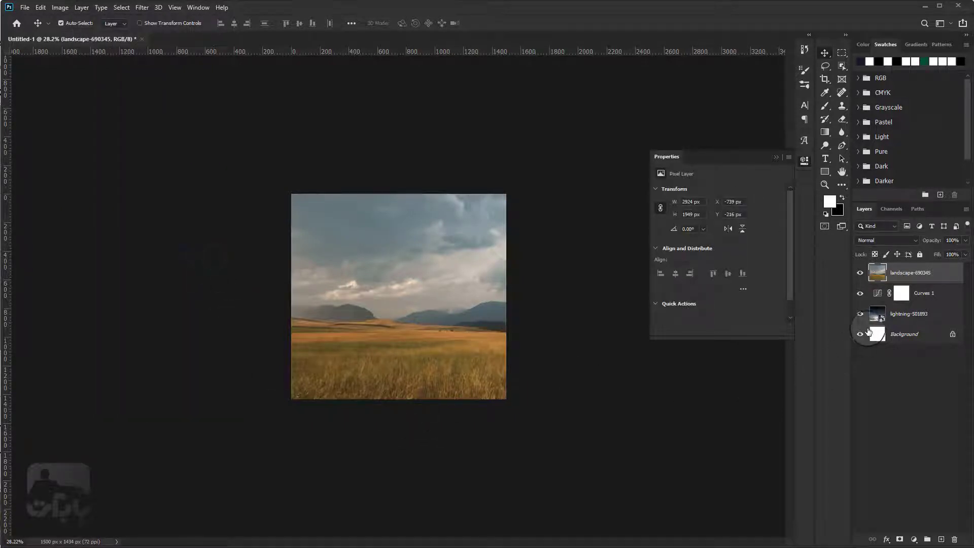
- Rasterize the lightning-501893 smart object, then reselect the landscape and reset colours with D
left_click(891, 318)
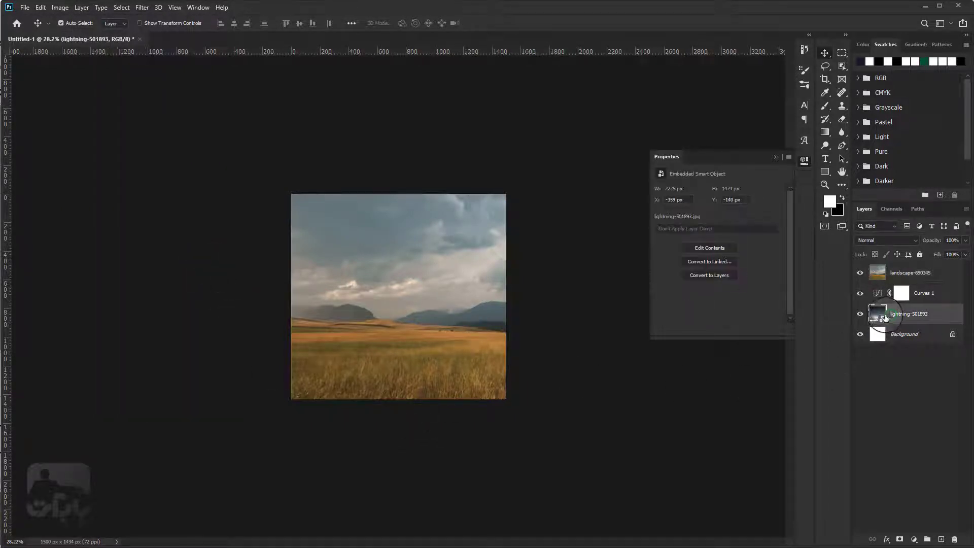
left_click(120, 8)
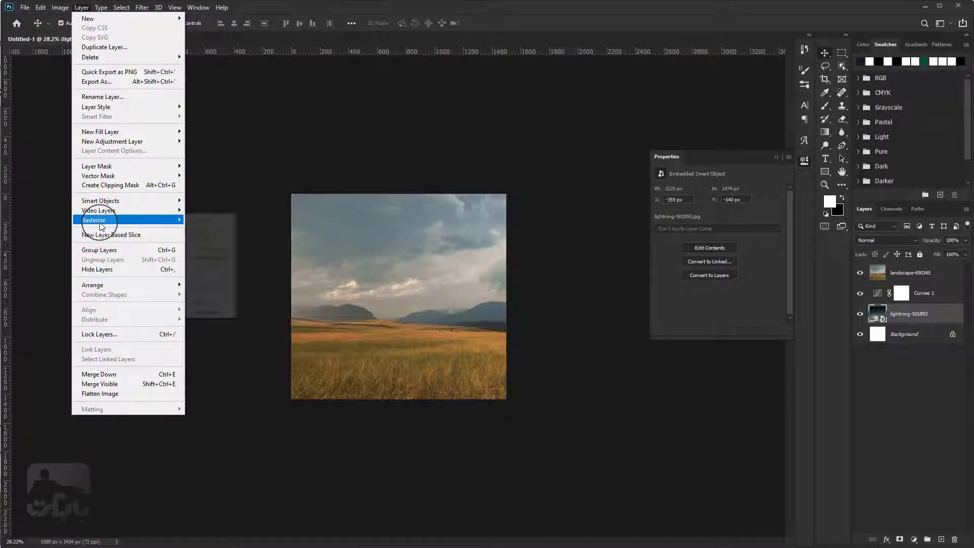
mouse_move(94, 220)
left_click(197, 258)
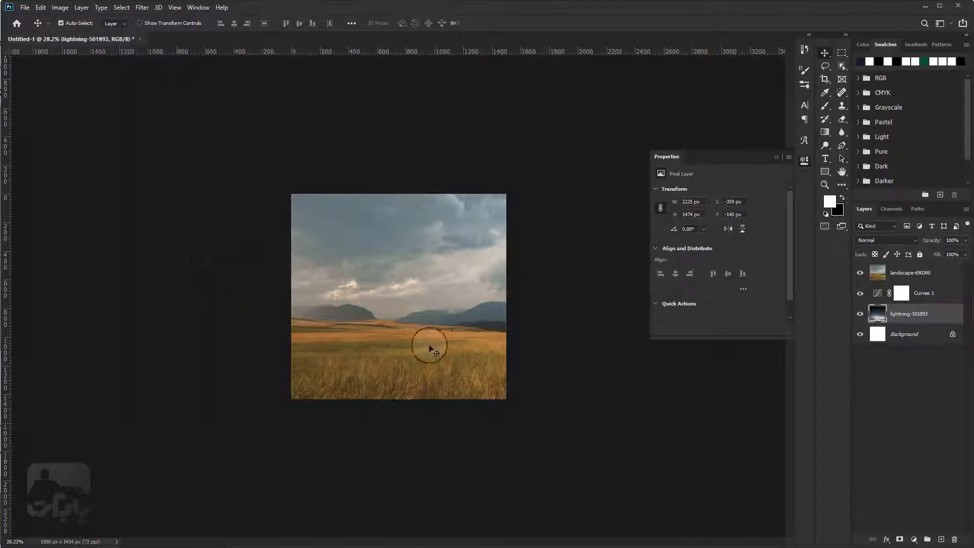
scroll(412, 345, "up", 1)
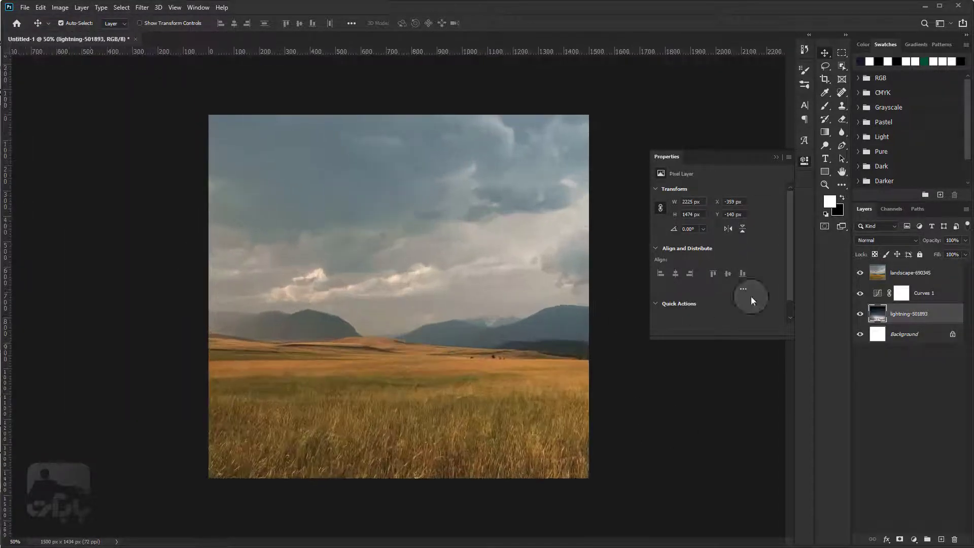
left_click(911, 274)
key("d")
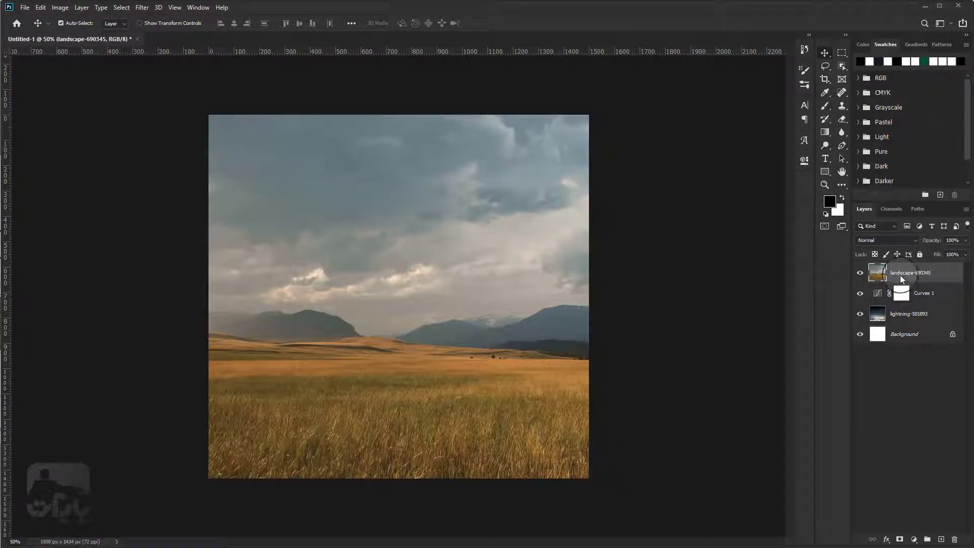
- Mask the landscape layer and paint out its cloudy sky with a soft black brush up to 385 px
left_click(900, 539)
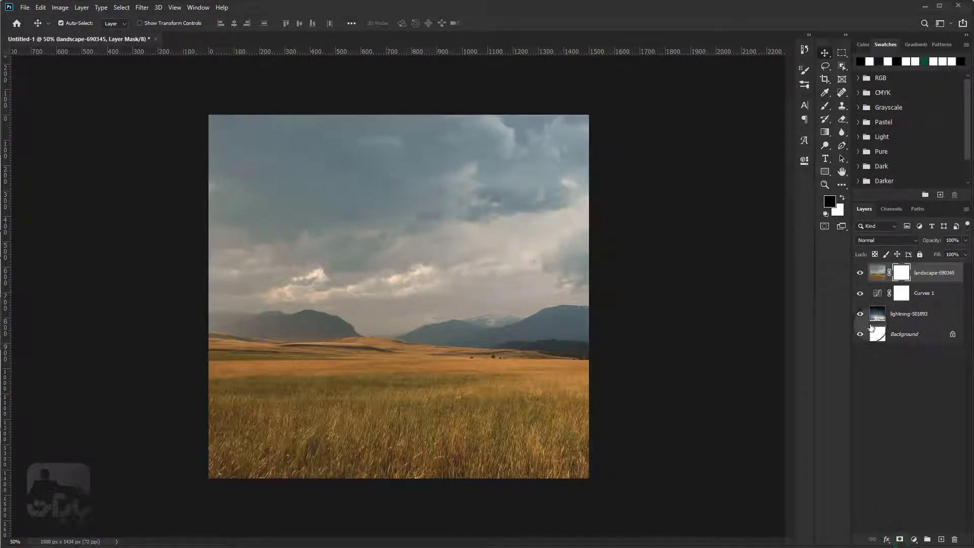
left_click(826, 108)
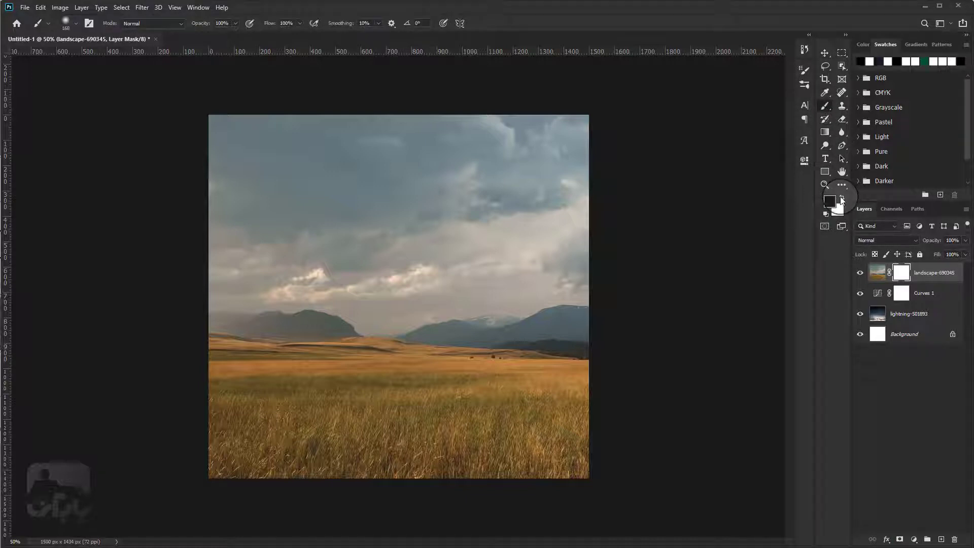
left_click(906, 272)
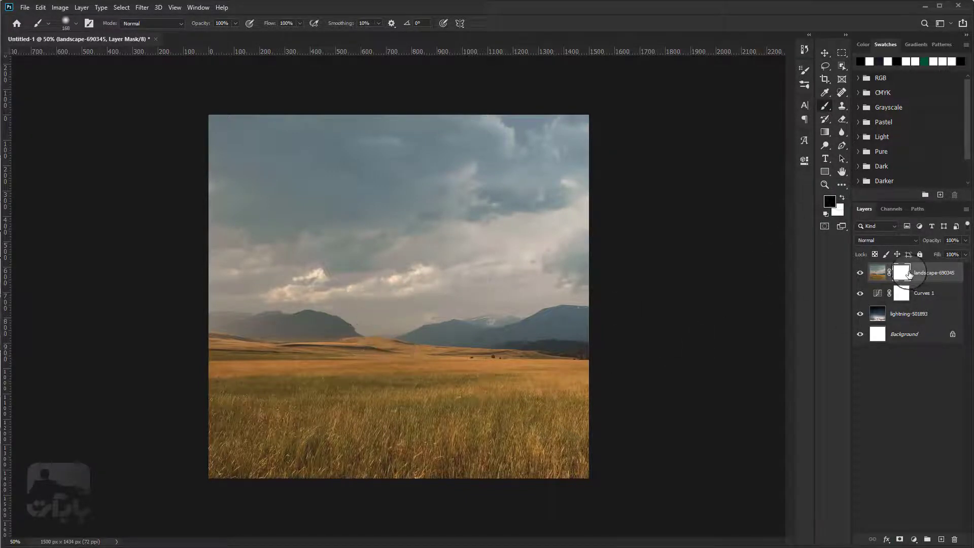
mouse_move(553, 218)
left_mouse_down()
mouse_move(296, 213)
mouse_move(465, 205)
mouse_move(248, 191)
mouse_move(456, 178)
mouse_move(321, 143)
left_mouse_up()
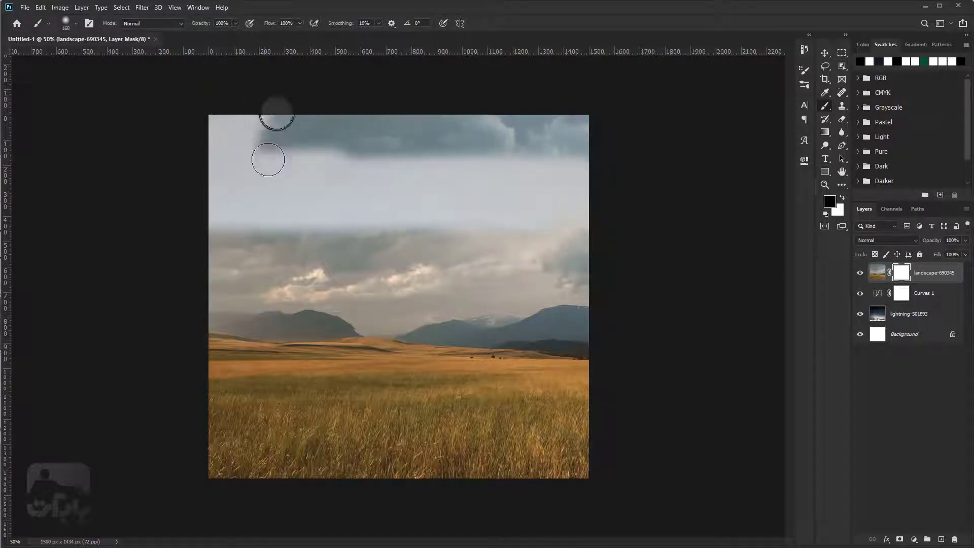
right_click(322, 143)
key("Return")
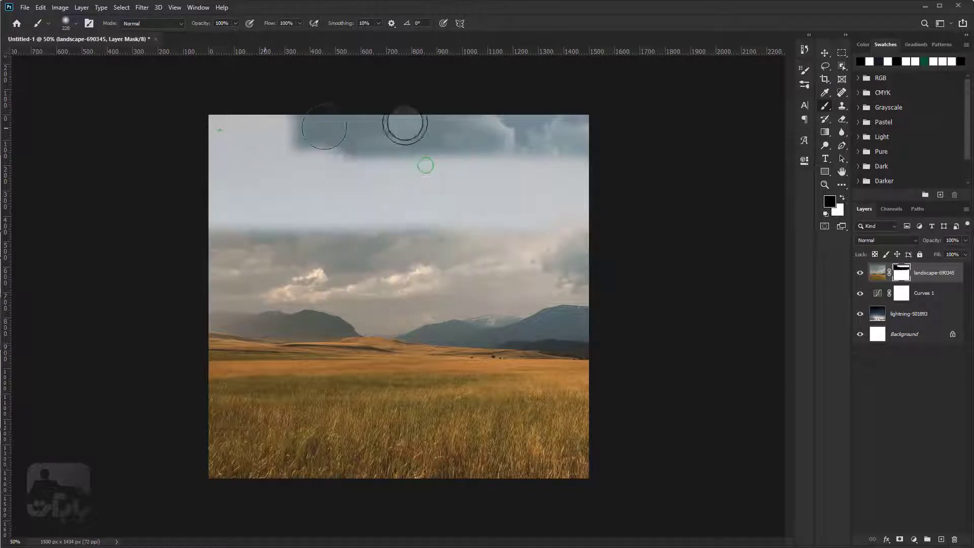
mouse_move(404, 120)
left_mouse_down()
mouse_move(657, 122)
mouse_move(235, 152)
mouse_move(294, 126)
left_mouse_up()
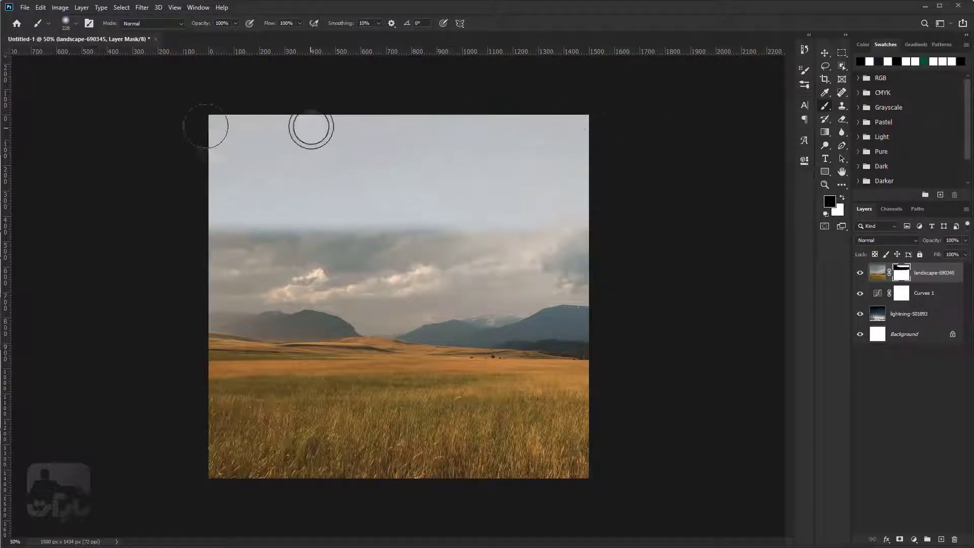
right_click(375, 169)
left_click_drag(470, 193, 462, 193)
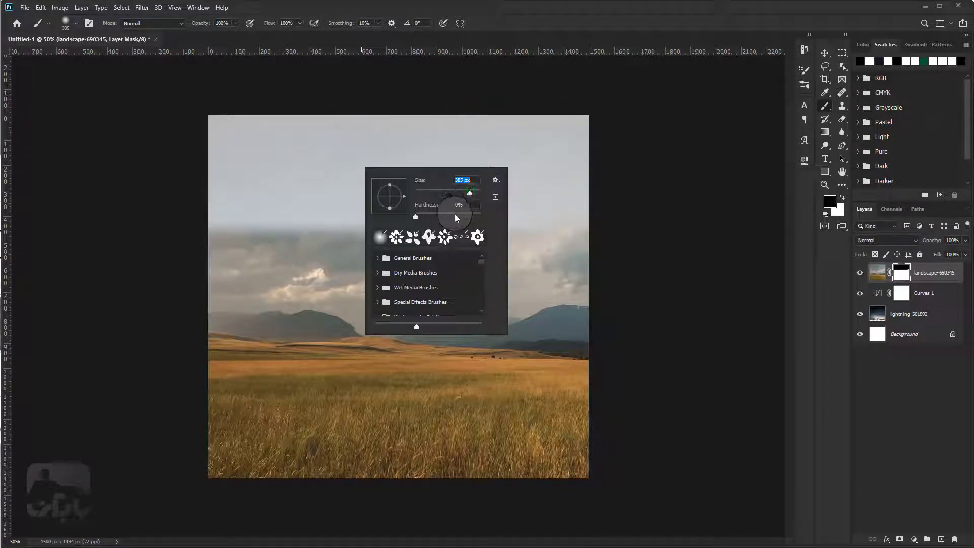
key("Return")
mouse_move(587, 135)
left_mouse_down()
mouse_move(610, 248)
mouse_move(152, 250)
mouse_move(400, 279)
mouse_move(721, 274)
mouse_move(10, 284)
left_mouse_up()
- Paint along the horizon on the mask so the grass fades into misty haze
key("ctrl+minus")
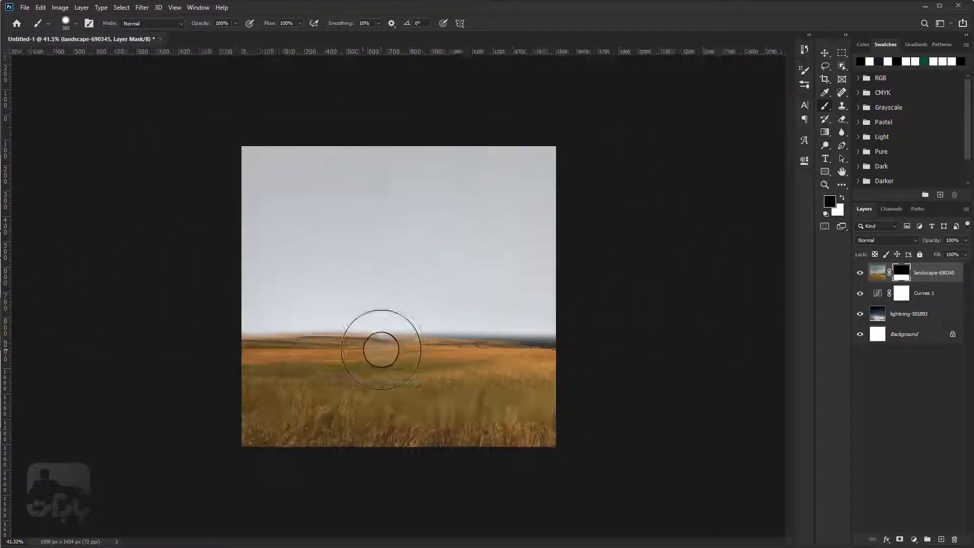
key("ctrl+plus")
right_click(426, 338)
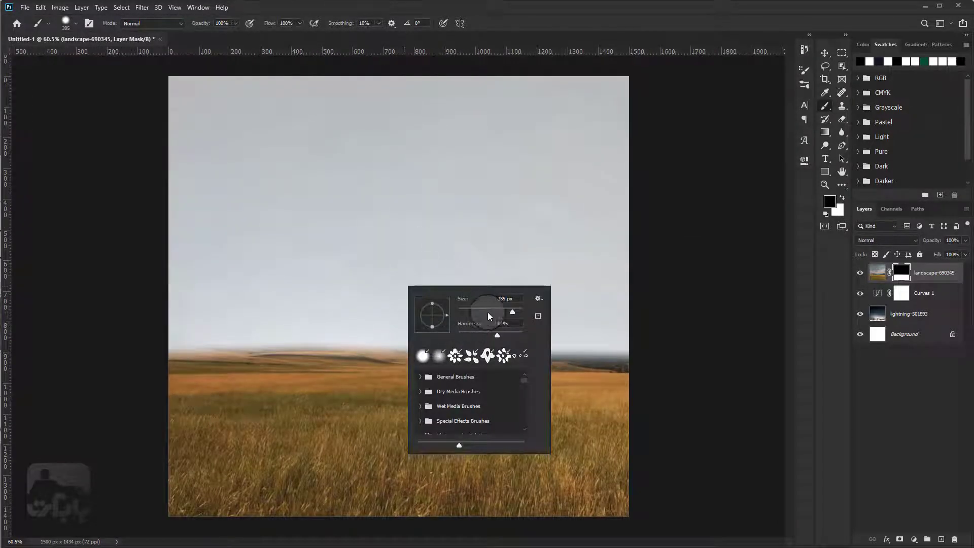
key("Return")
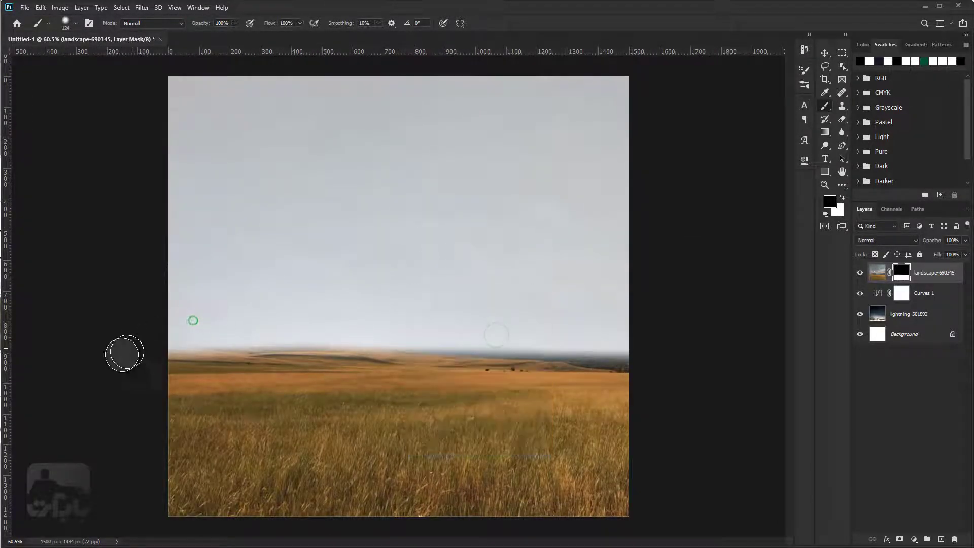
left_click_drag(195, 348, 556, 335)
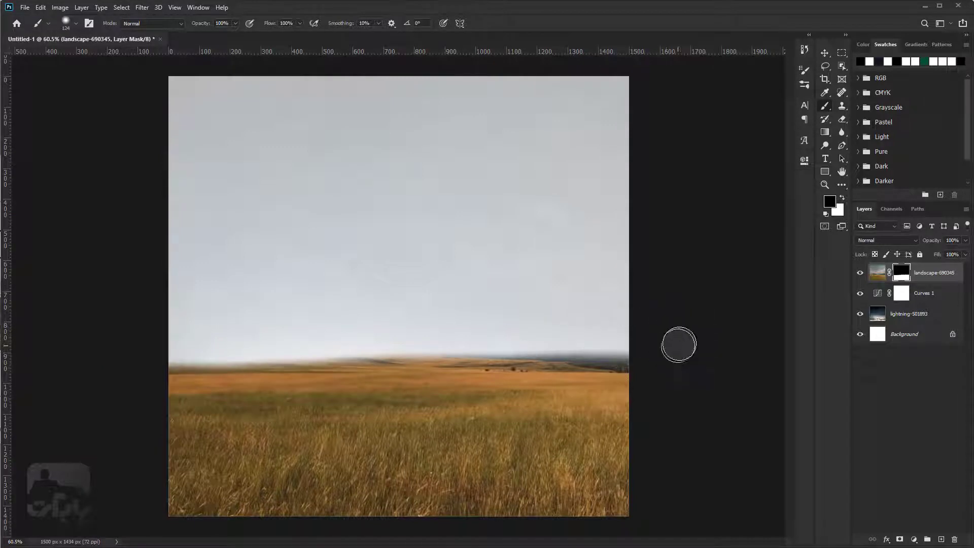
mouse_move(678, 342)
left_mouse_down()
mouse_move(142, 353)
mouse_move(697, 343)
left_mouse_up()
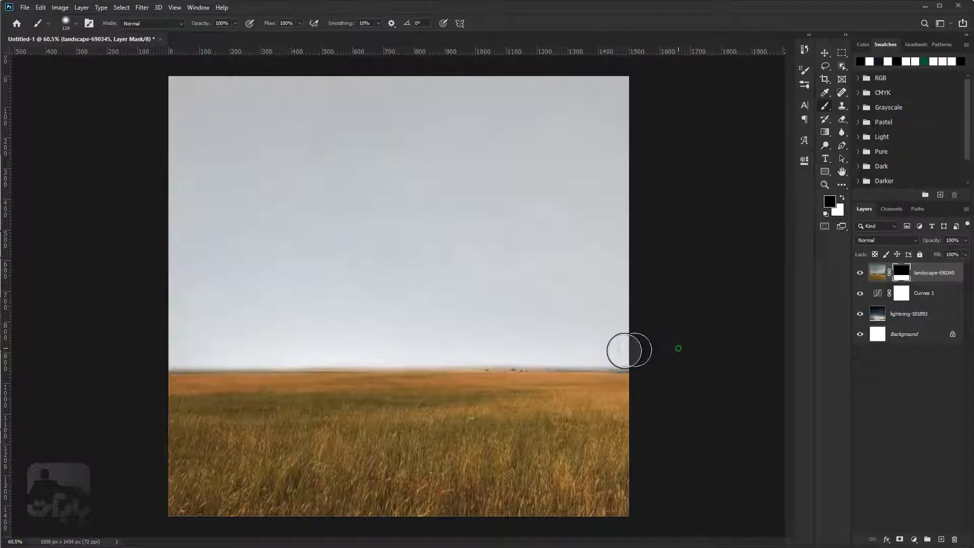
mouse_move(542, 350)
left_mouse_down()
mouse_move(656, 350)
mouse_move(133, 355)
mouse_move(280, 355)
left_mouse_up()
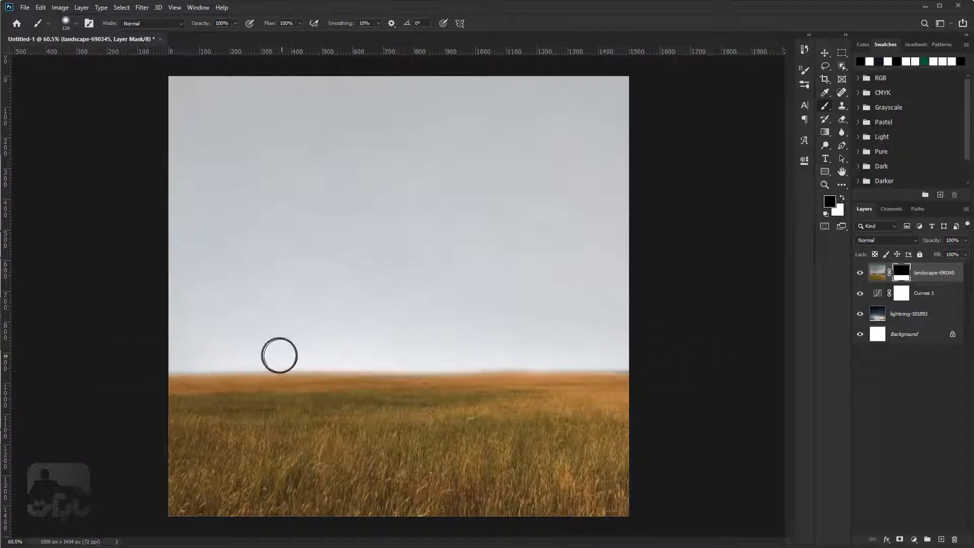
mouse_move(667, 349)
left_mouse_down()
mouse_move(346, 360)
mouse_move(94, 354)
mouse_move(599, 356)
left_mouse_up()
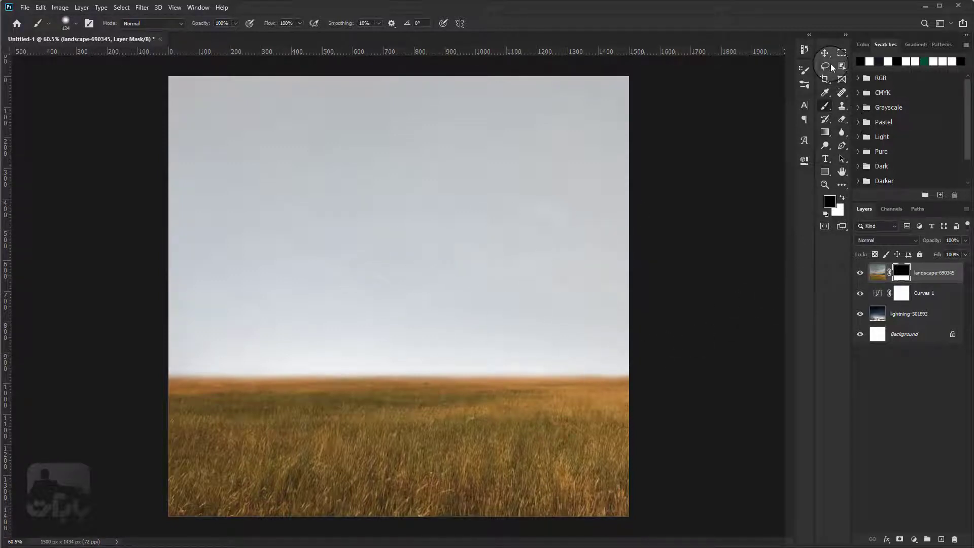
- With the Patch Tool, replace a green speck in the grass with nearby clean grass, then deselect
left_click(828, 64)
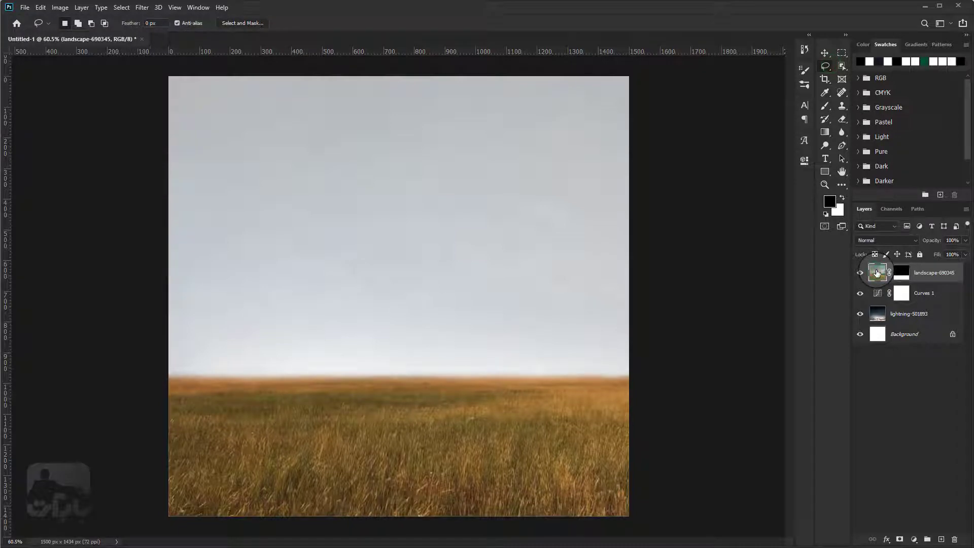
scroll(477, 433, "up", 3)
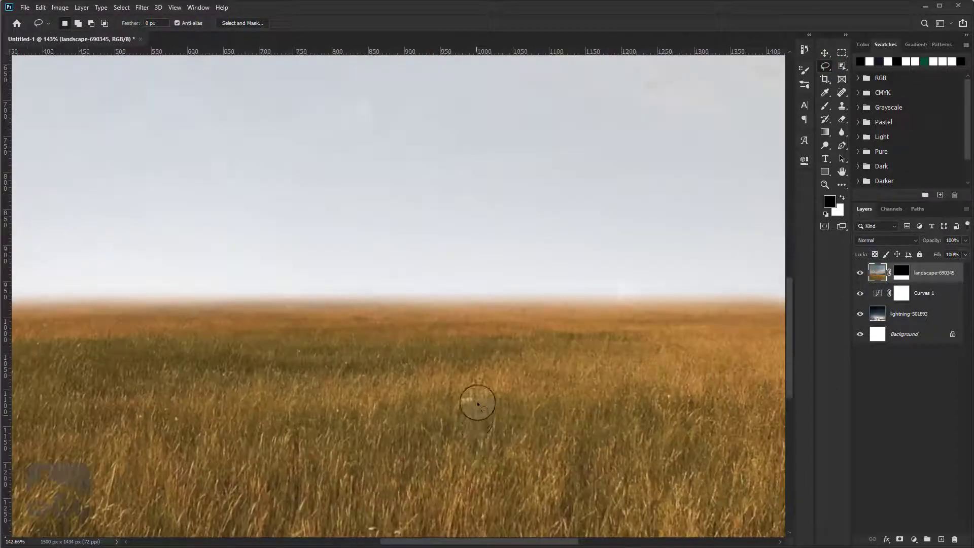
left_click_drag(475, 411, 452, 284)
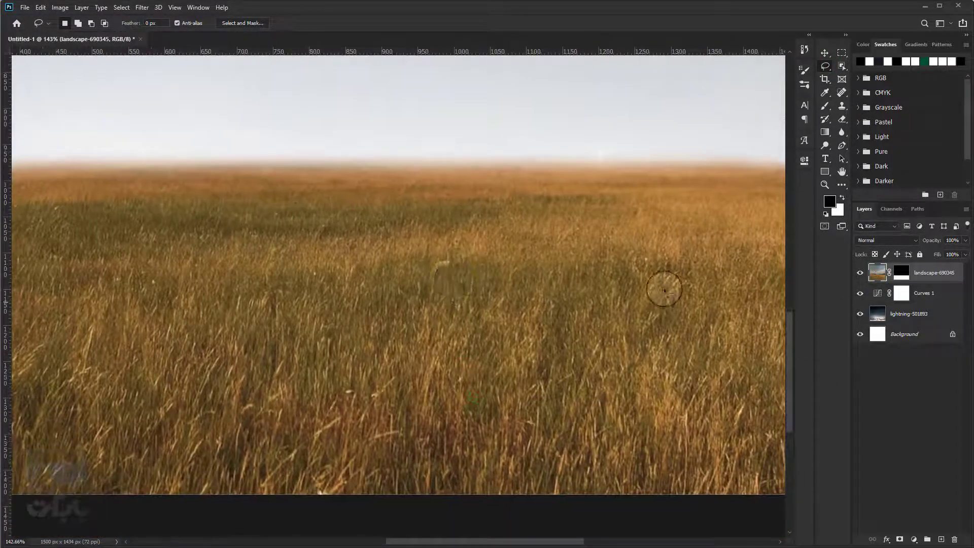
left_click(839, 96)
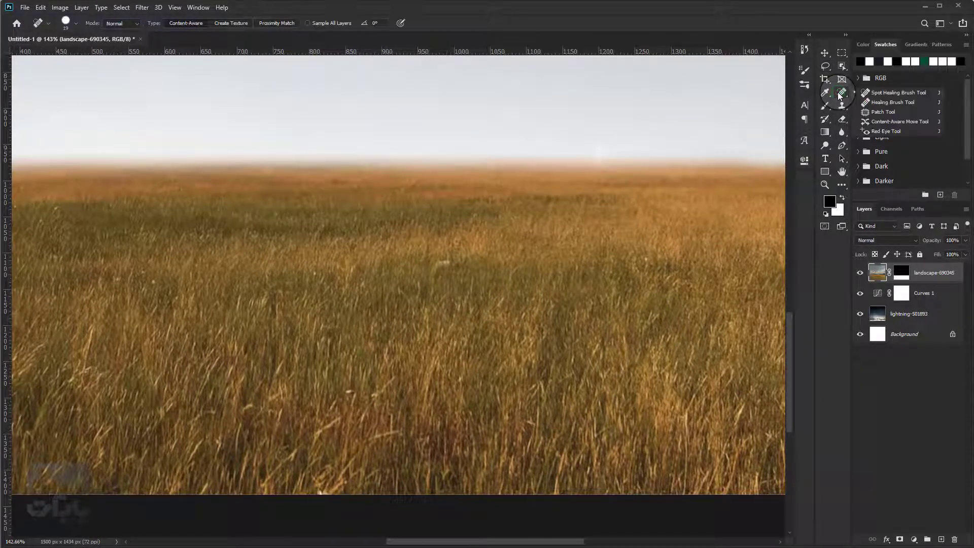
left_click(876, 111)
mouse_move(446, 250)
left_mouse_down()
mouse_move(476, 276)
mouse_move(490, 274)
mouse_move(369, 269)
left_mouse_up()
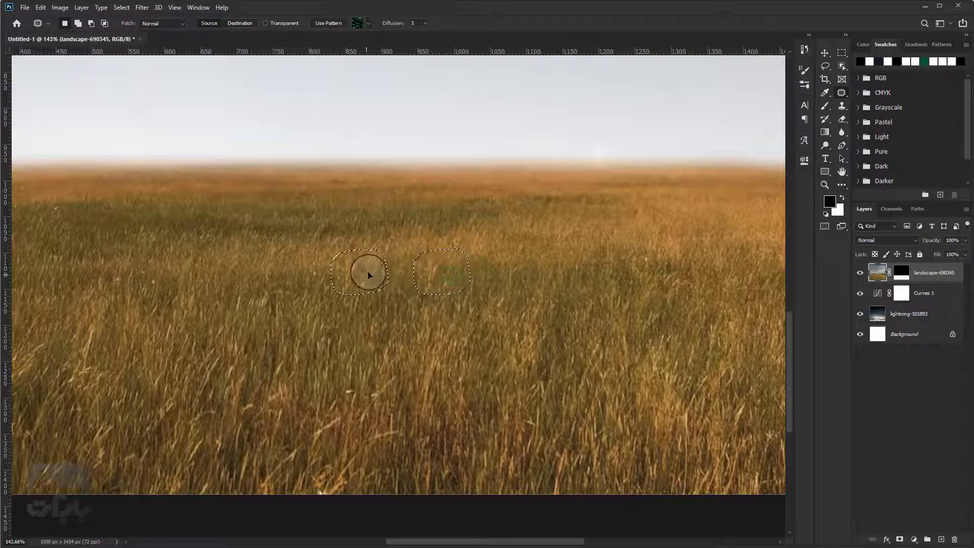
mouse_move(505, 275)
left_mouse_down()
mouse_move(514, 275)
mouse_move(461, 318)
left_mouse_up()
key("ctrl+d")
- Outline another green speck near the horizon with the Patch Tool and review the field
scroll(428, 297, "down", 2)
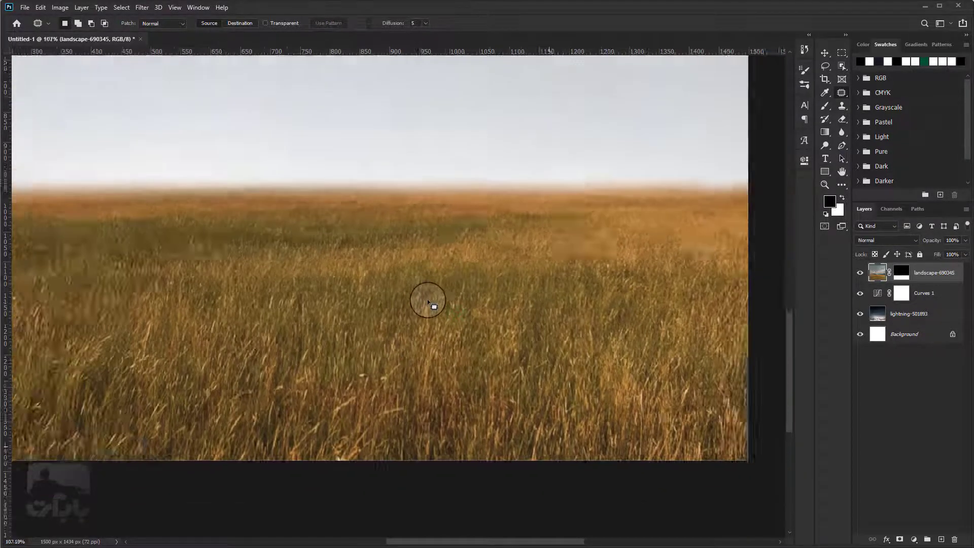
scroll(425, 322, "down", 2)
scroll(430, 397, "down", 2)
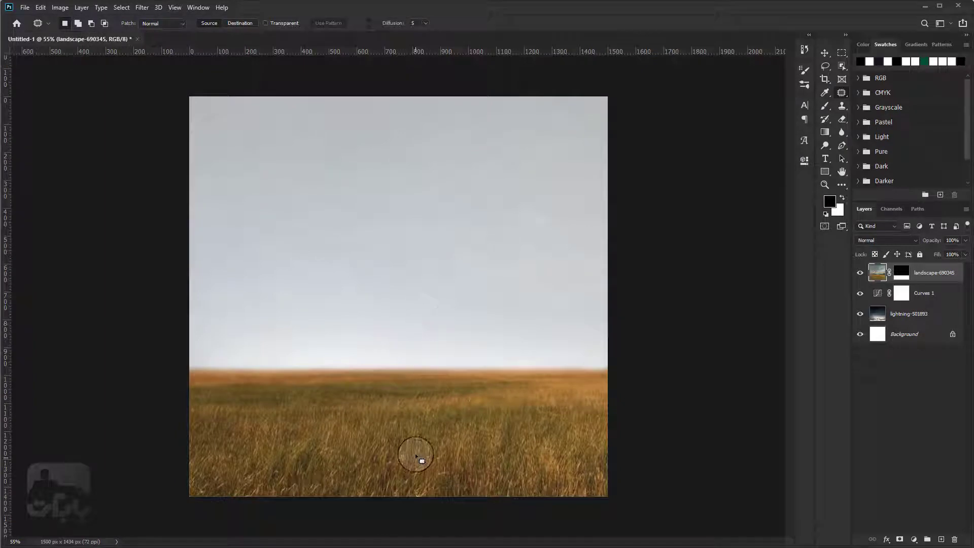
scroll(431, 381, "up", 2)
scroll(433, 387, "up", 3)
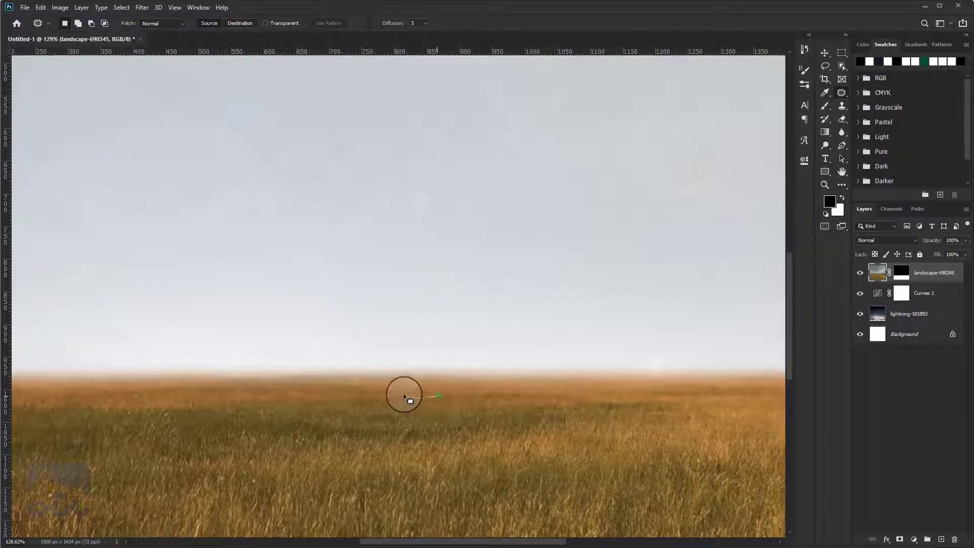
left_click_drag(405, 395, 489, 387)
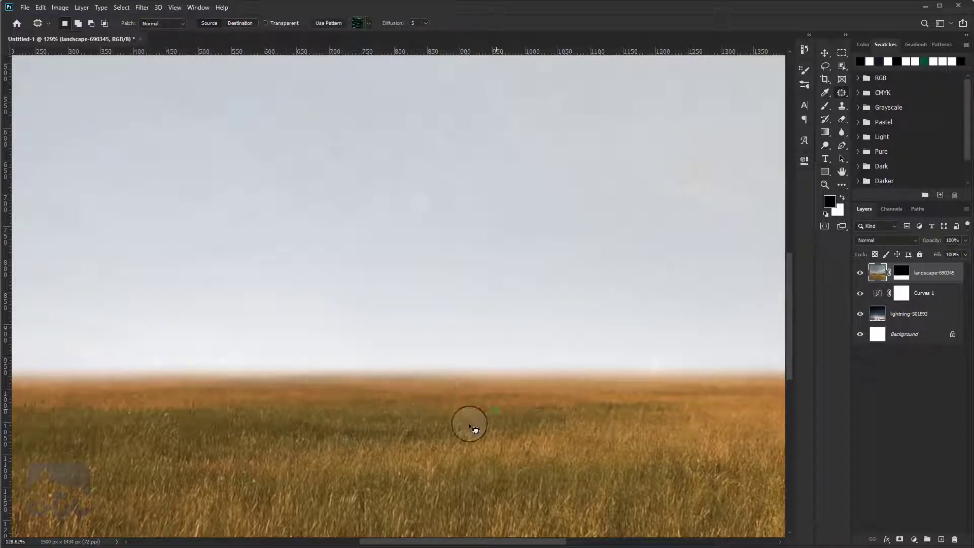
scroll(431, 421, "down", 2)
scroll(355, 414, "down", 2)
scroll(327, 436, "down", 2)
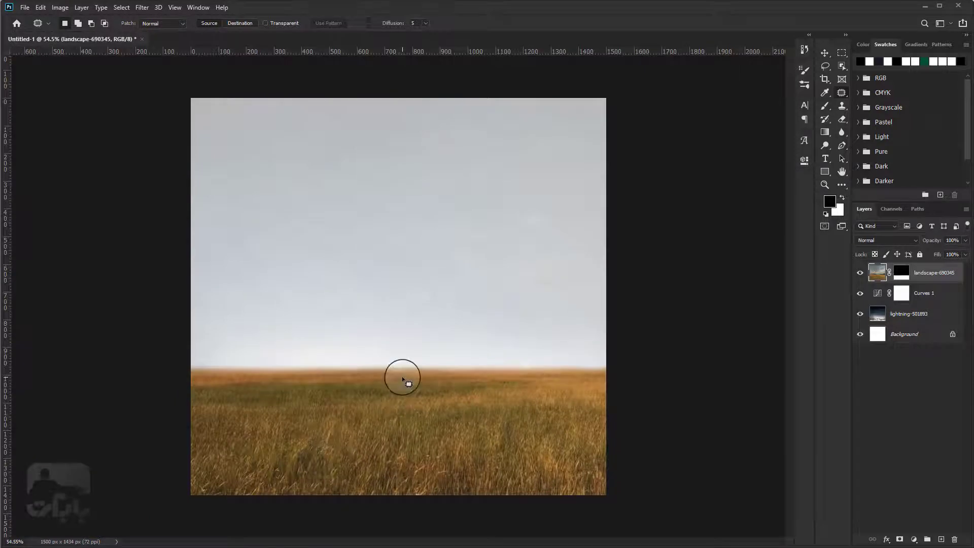
scroll(402, 450, "down", 1)
scroll(435, 515, "up", 2)
scroll(413, 496, "up", 3)
mouse_move(421, 493)
left_mouse_down()
mouse_move(455, 381)
mouse_move(446, 428)
left_mouse_up()
scroll(447, 428, "down", 1)
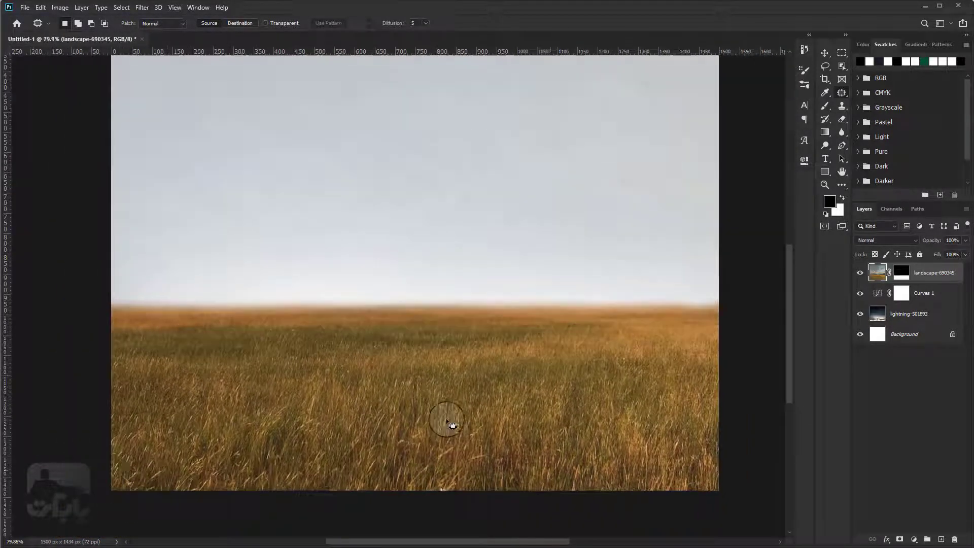
- Add a Hue/Saturation layer at Saturation -79, muting the grass to grey-brown
left_click(822, 54)
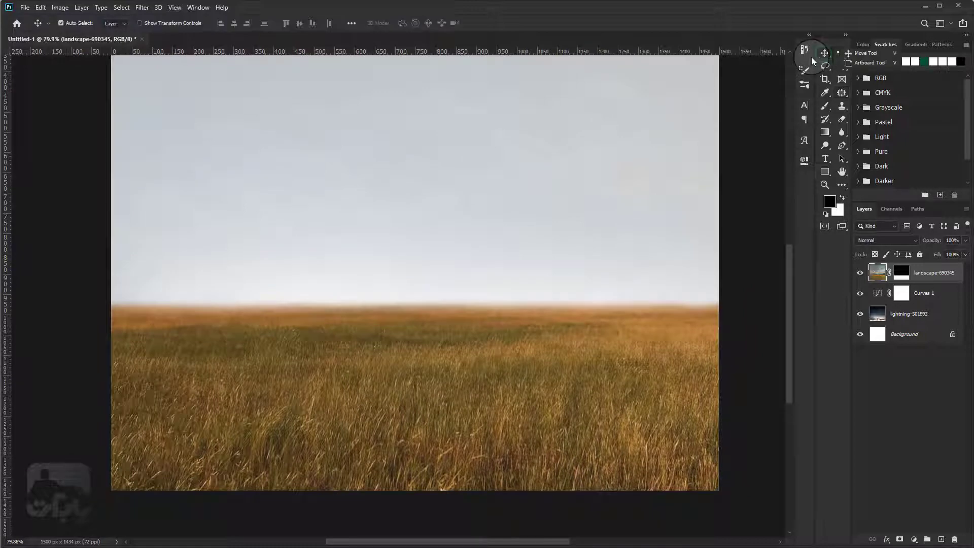
left_click(811, 57)
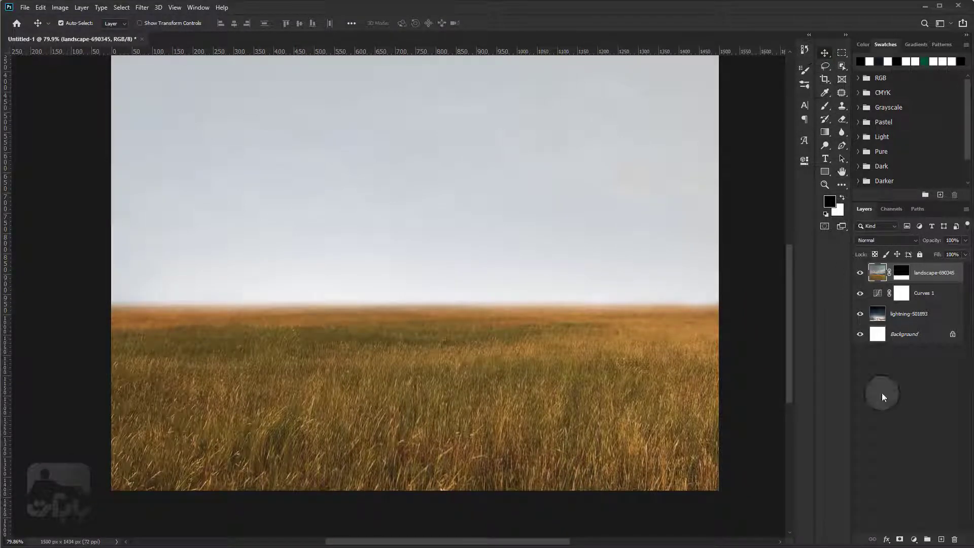
left_click(914, 540)
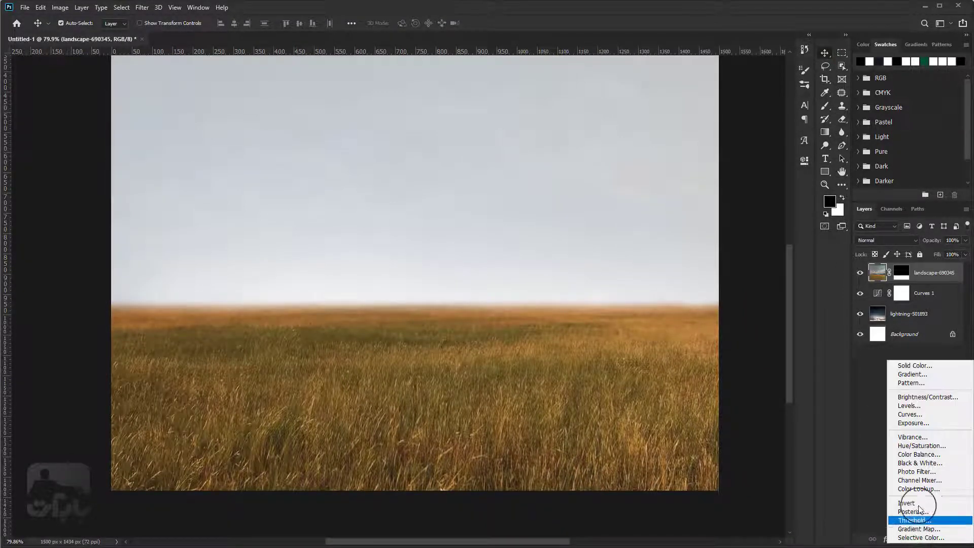
left_click(920, 446)
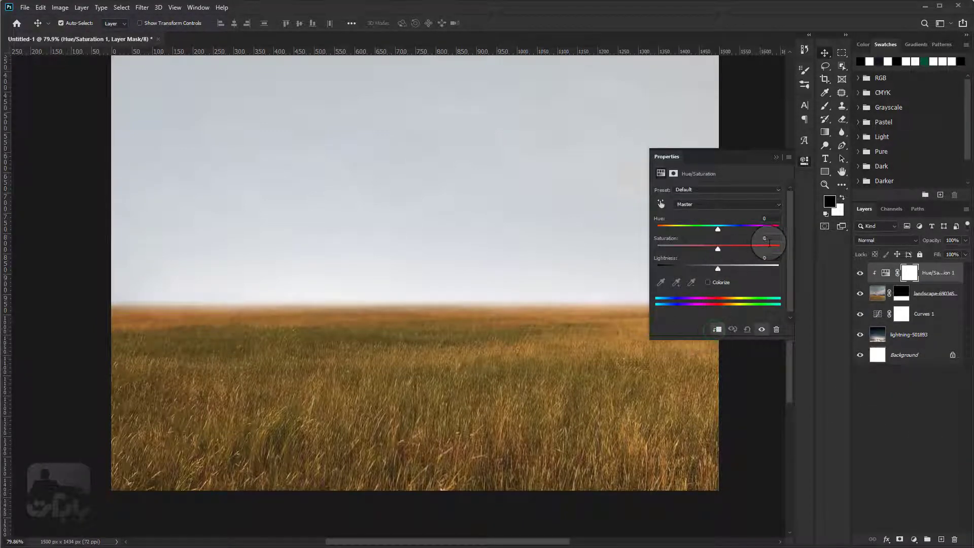
left_click(763, 238)
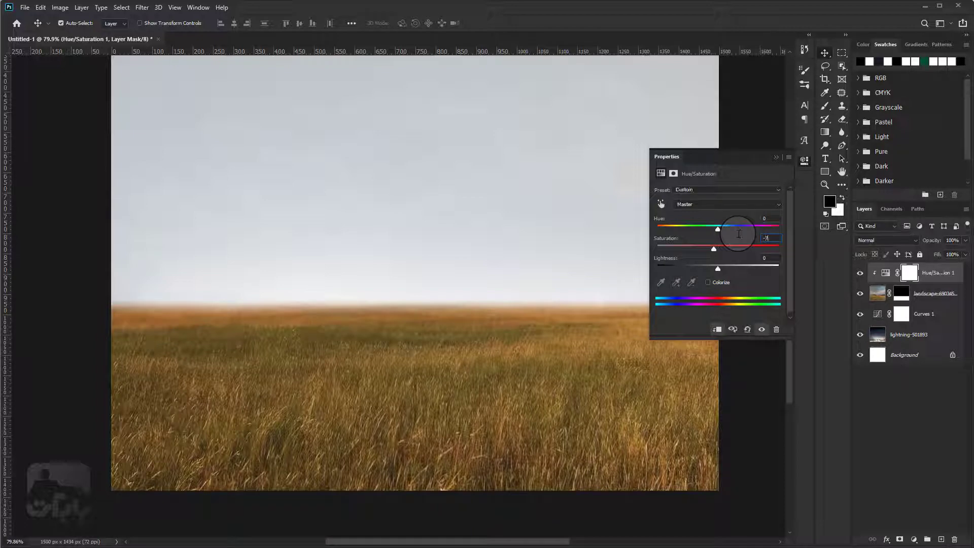
type("9")
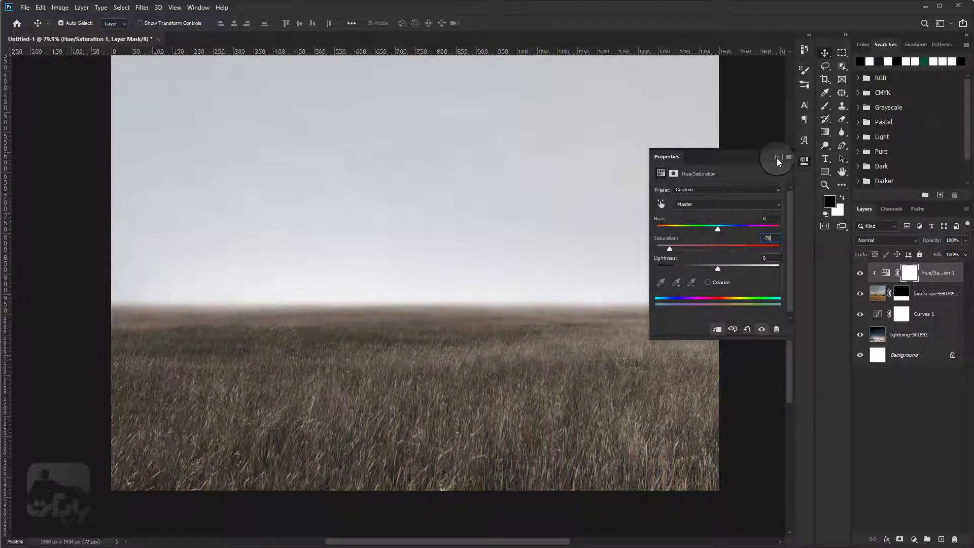
left_click(776, 158)
scroll(512, 372, "down", 3)
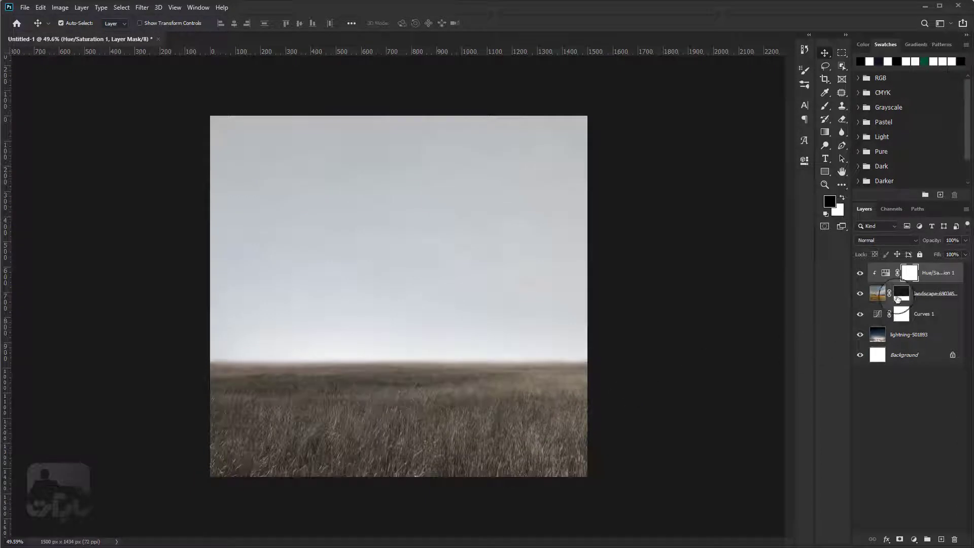
left_click(914, 540)
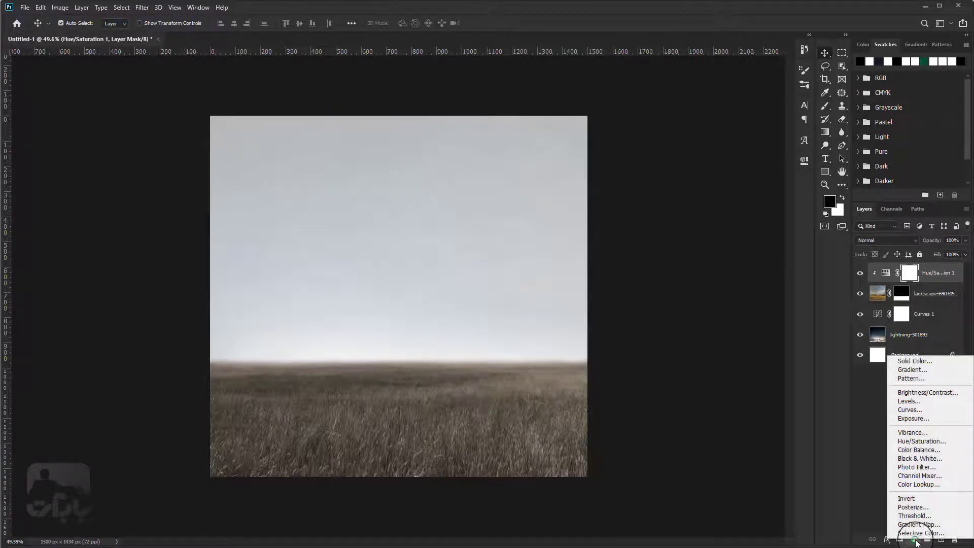
- Add a Photo Filter adjustment layer with its filter colour set to hex 0665da
left_click(921, 467)
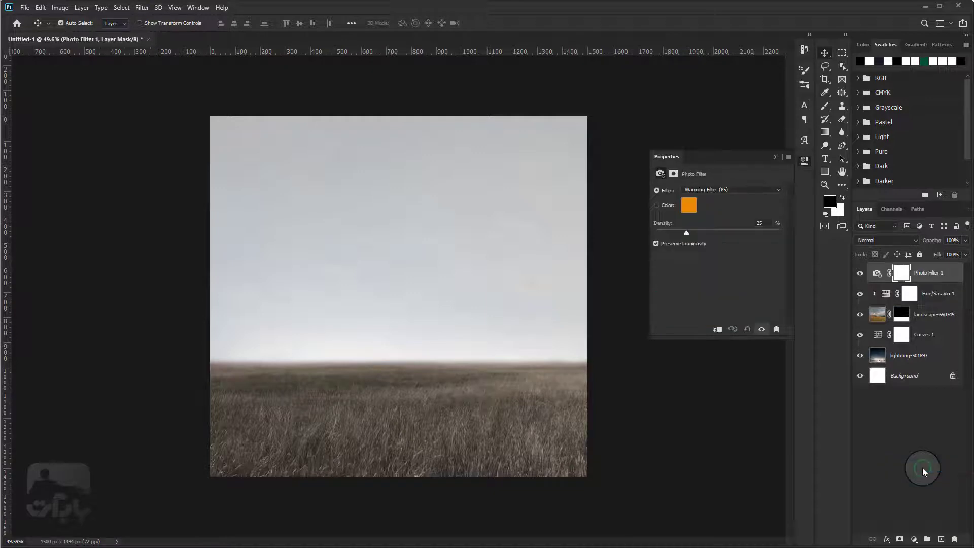
left_click(688, 205)
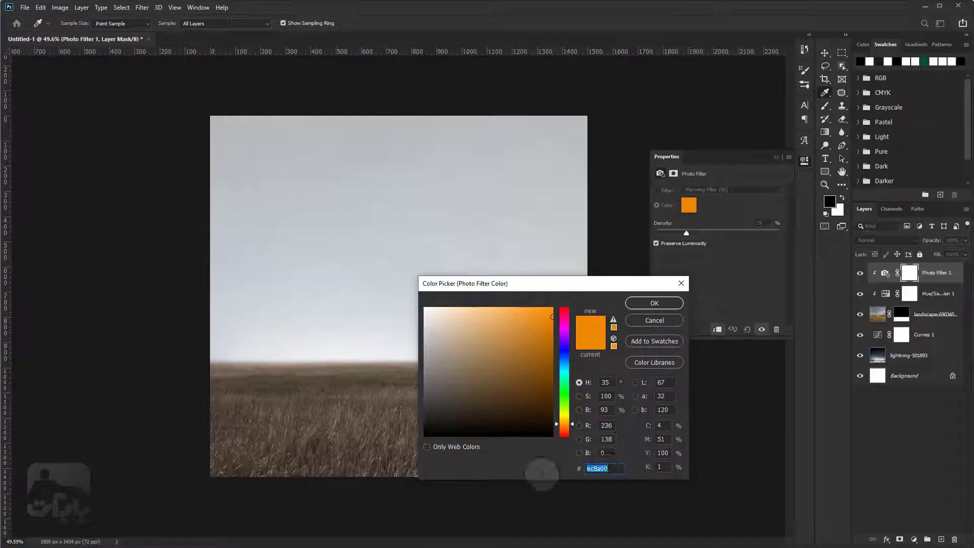
type("66")
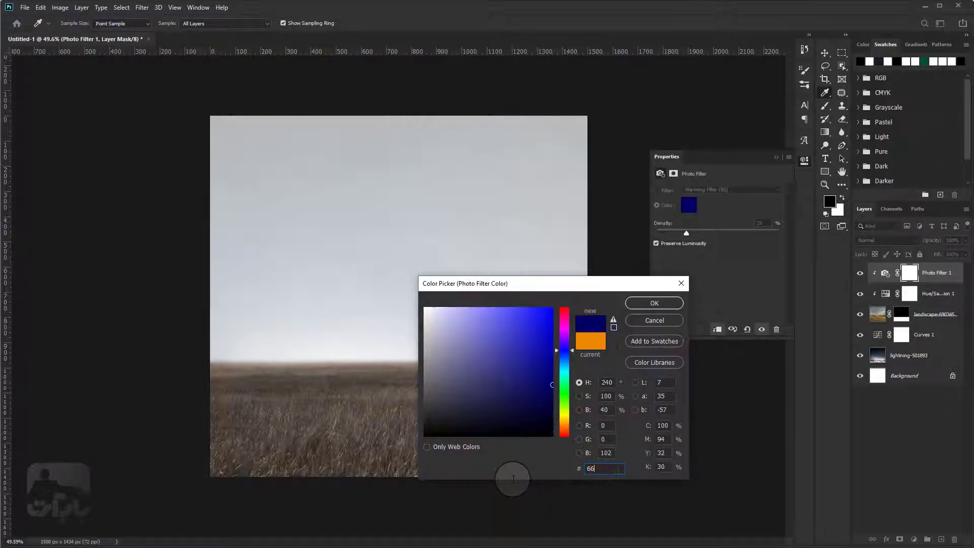
type("5d")
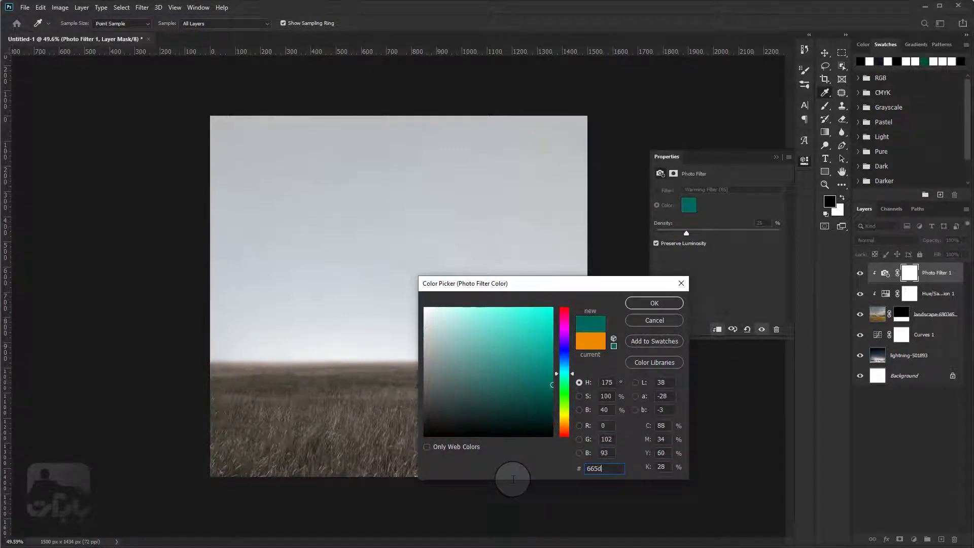
type("a")
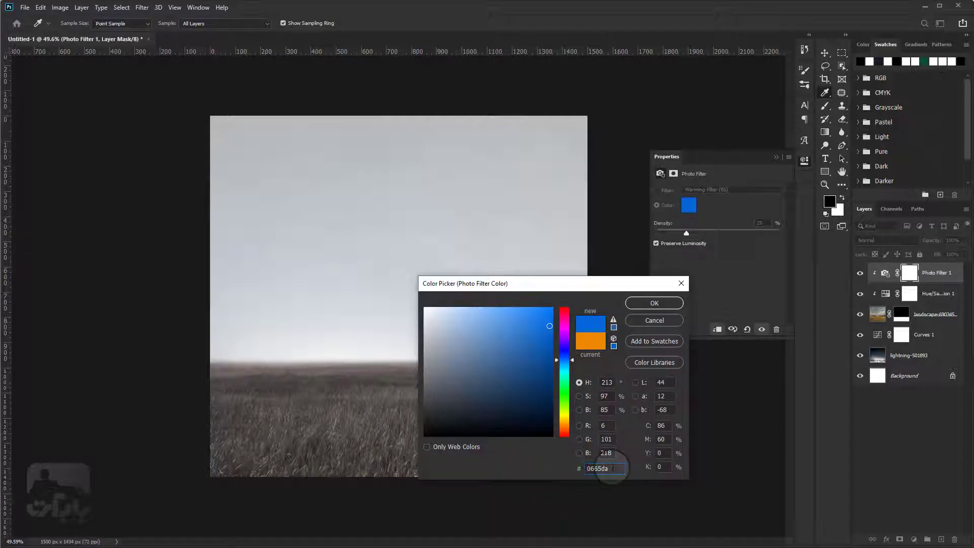
left_click_drag(613, 468, 557, 467)
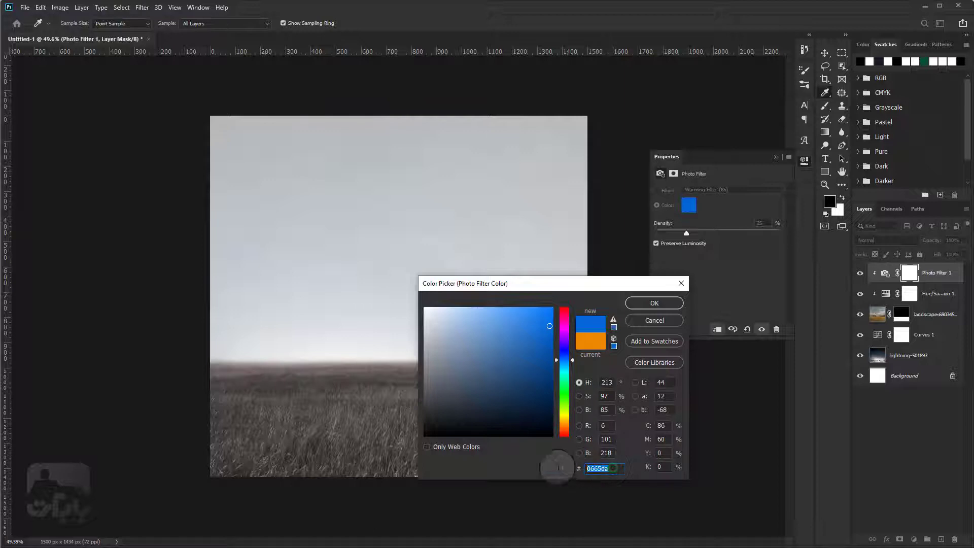
left_click(649, 305)
- Target the landscape layer mask with a soft brush at 0% hardness and 168 px
left_click(901, 313)
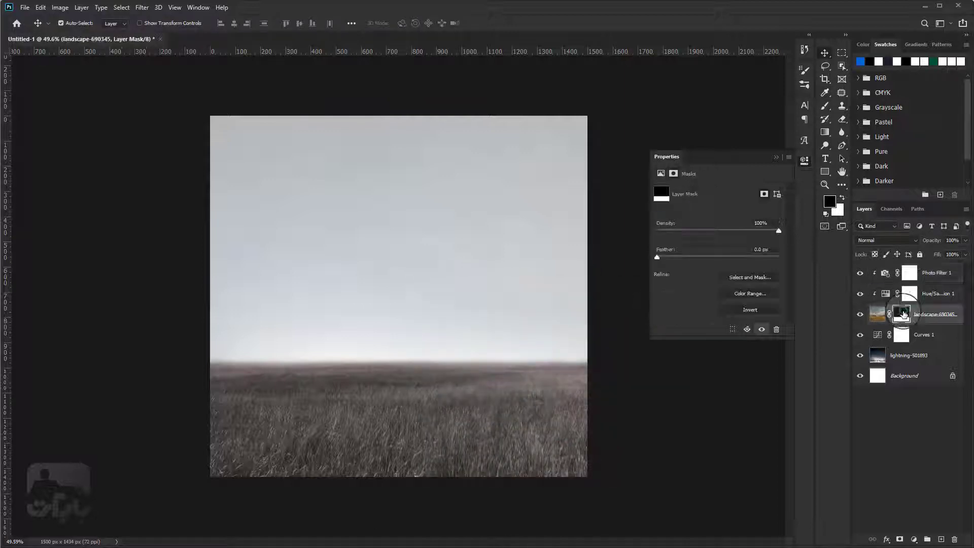
left_click(826, 107)
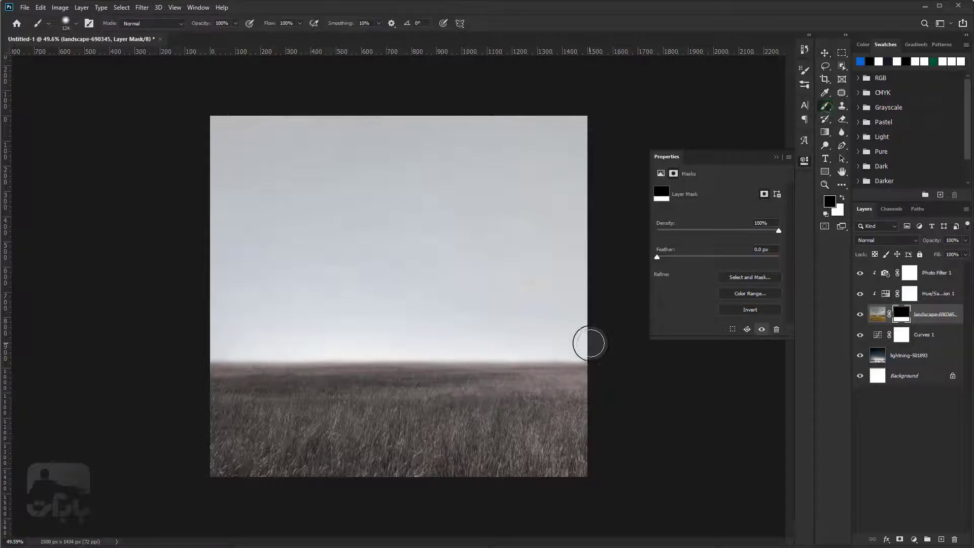
scroll(593, 341, "up", 3)
right_click(595, 347)
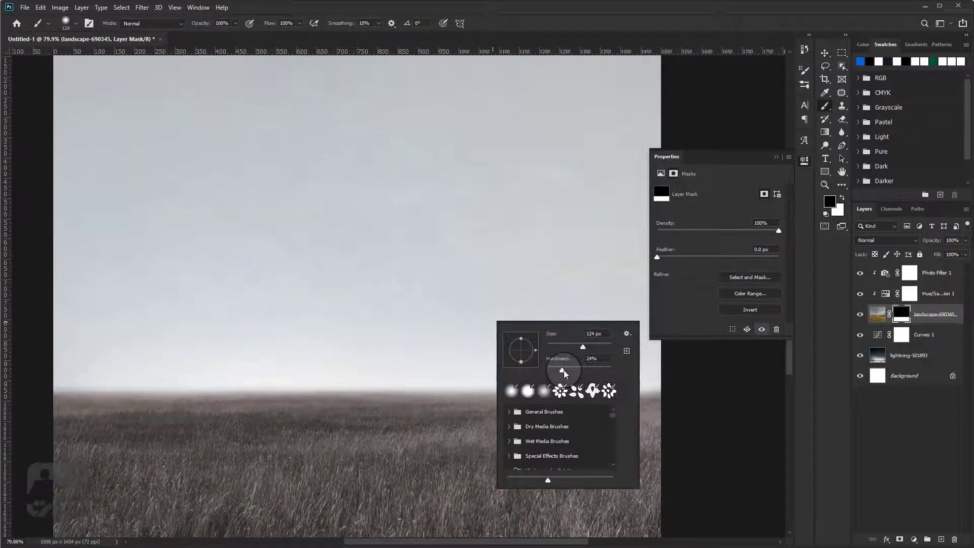
left_click_drag(562, 370, 463, 359)
left_click(441, 342)
right_click(417, 288)
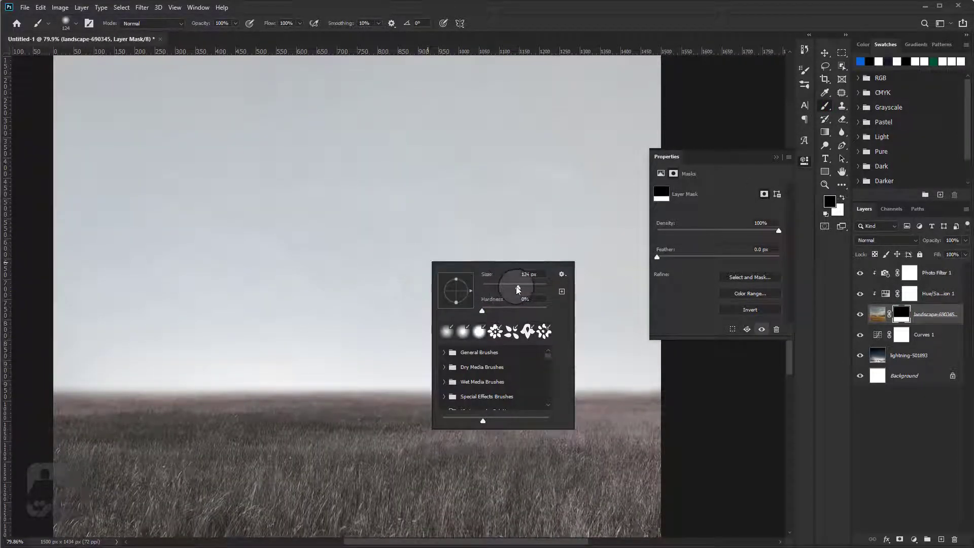
left_click_drag(518, 289, 522, 284)
key("Return")
- Paint black on the mask along the horizon to fade the grass into the sky
scroll(390, 329, "down", 3)
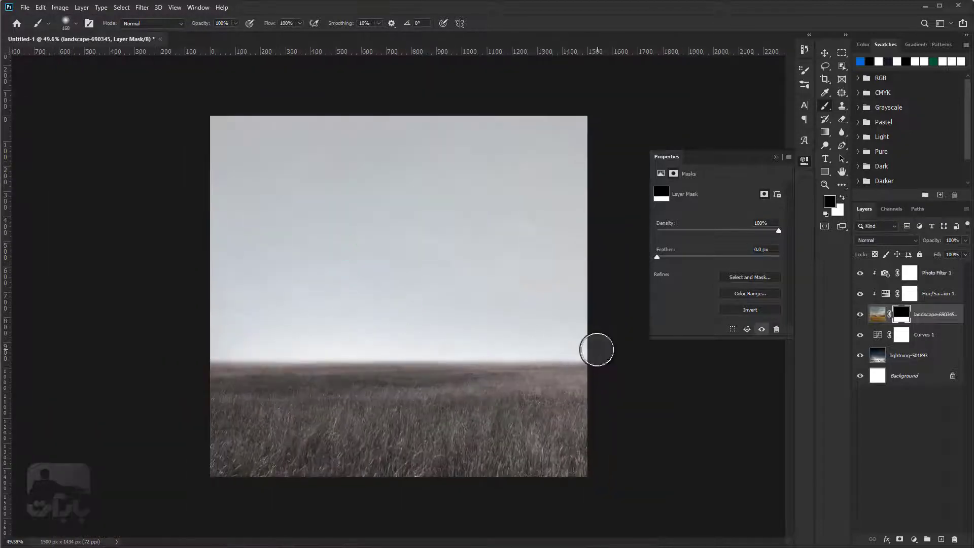
left_click(198, 348, "shift")
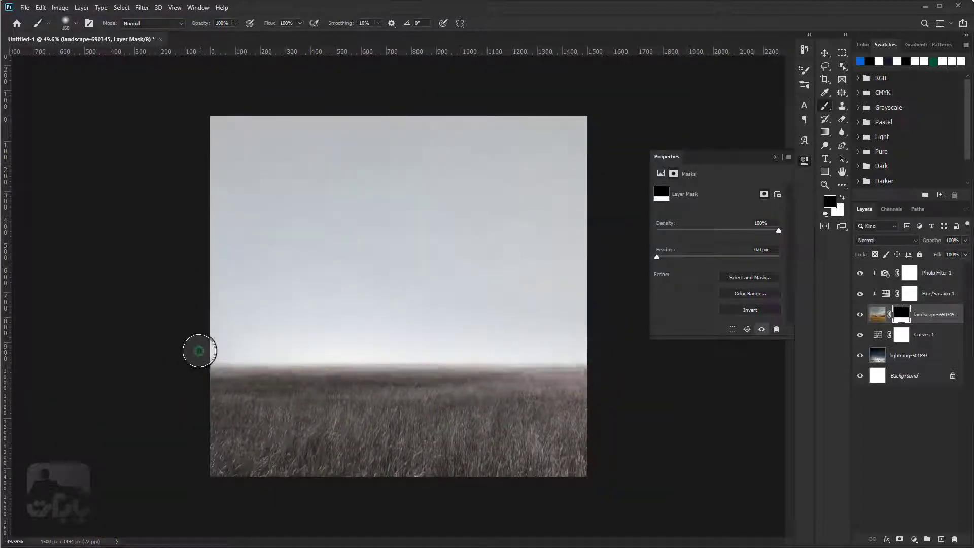
scroll(435, 332, "down", 2)
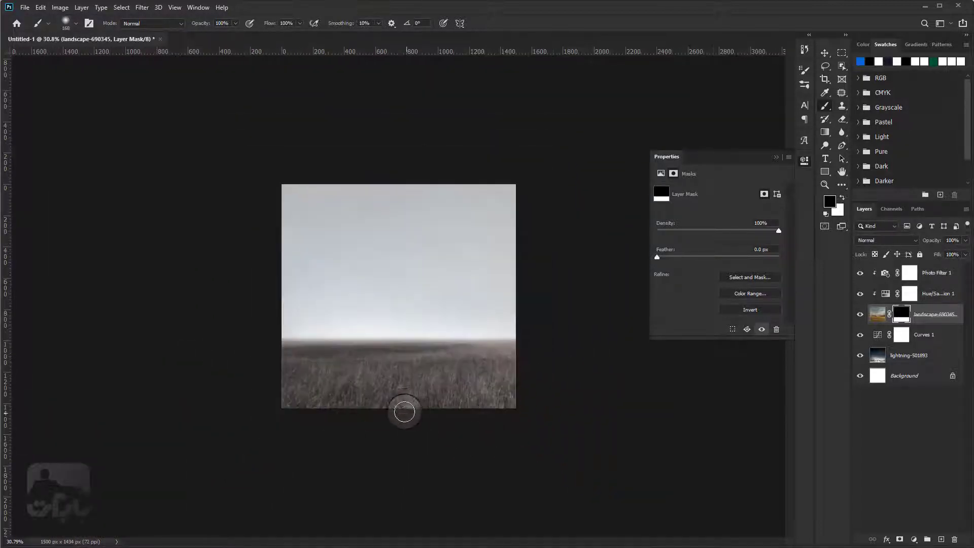
scroll(406, 385, "up", 1)
scroll(408, 396, "up", 1)
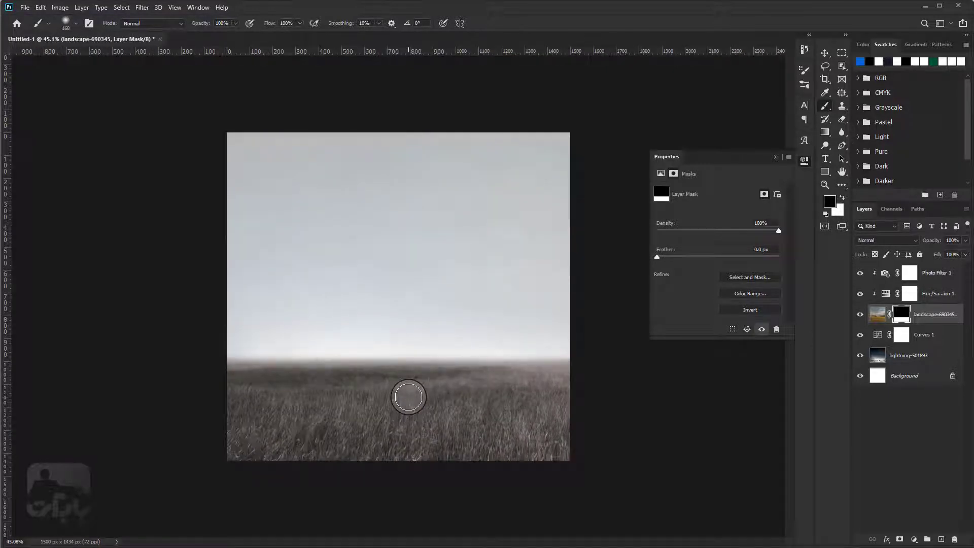
- Move the lightning-501893 sky layer upward with the Move tool
left_click(880, 358)
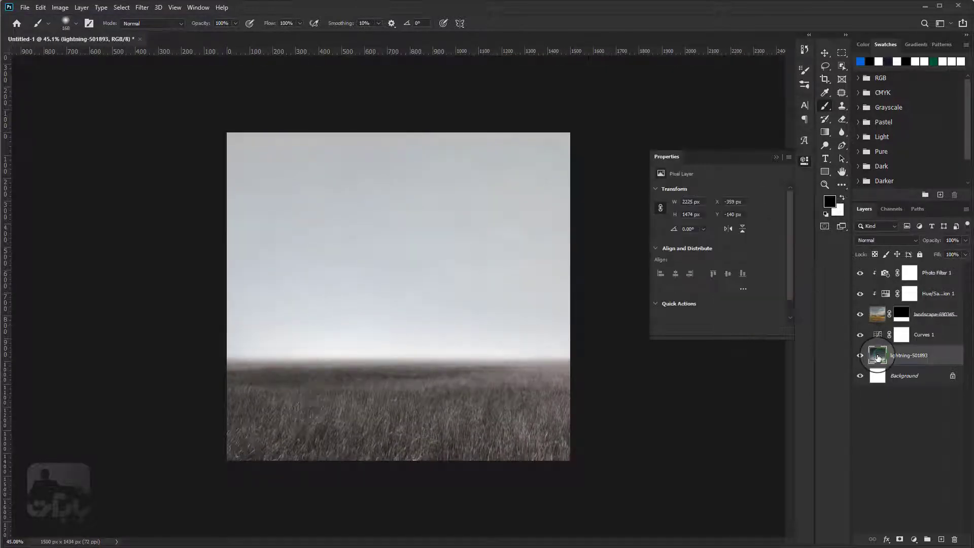
left_click(825, 53)
left_click_drag(496, 262, 494, 236)
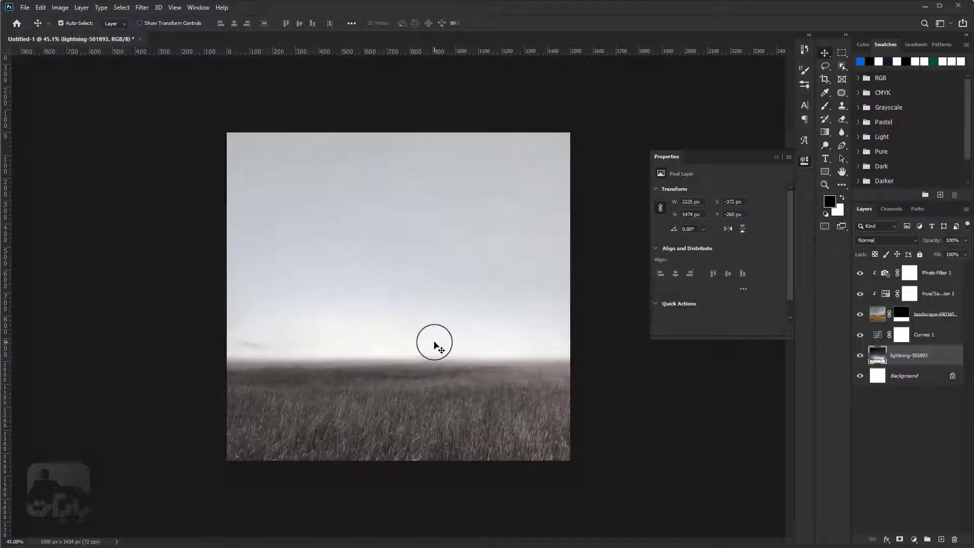
- Add a Curves adjustment layer above Photo Filter 1
left_click(928, 272)
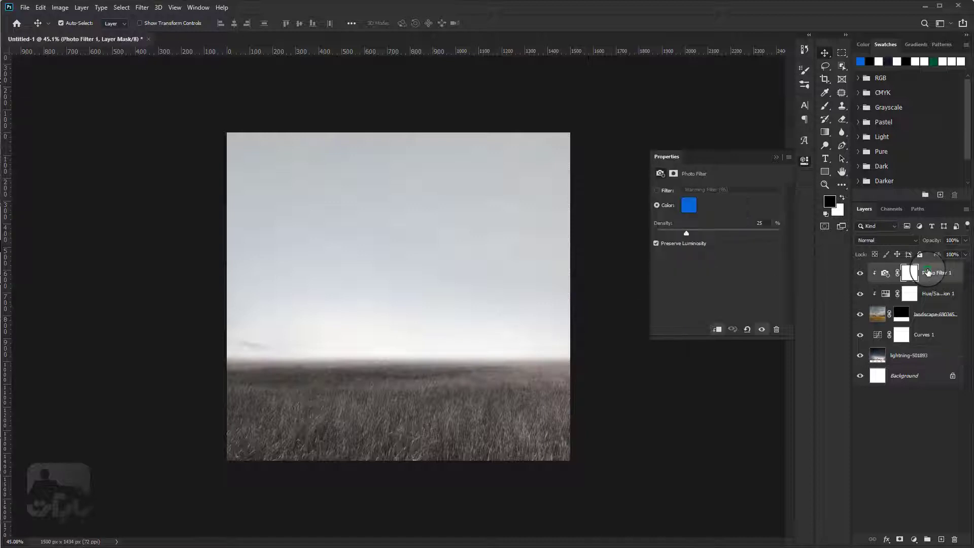
left_click(913, 539)
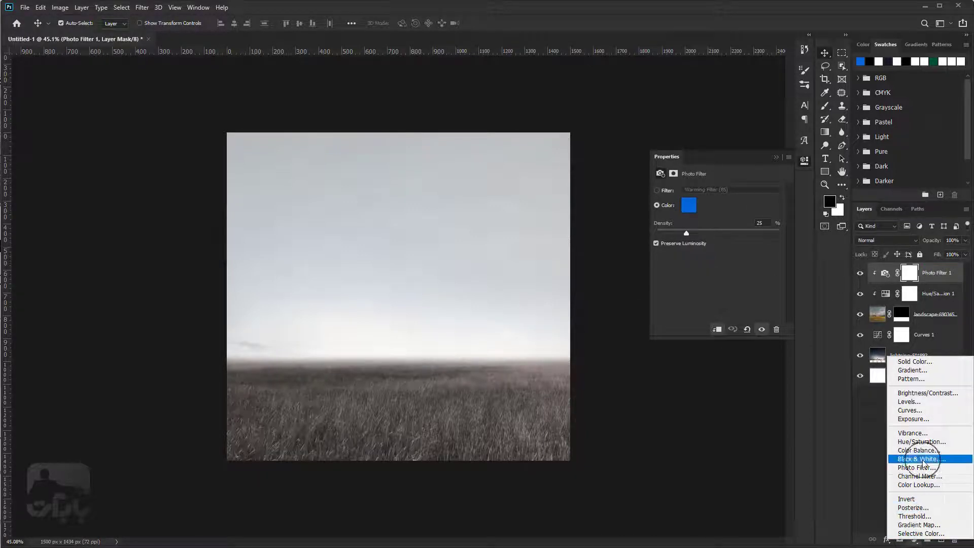
left_click(920, 411)
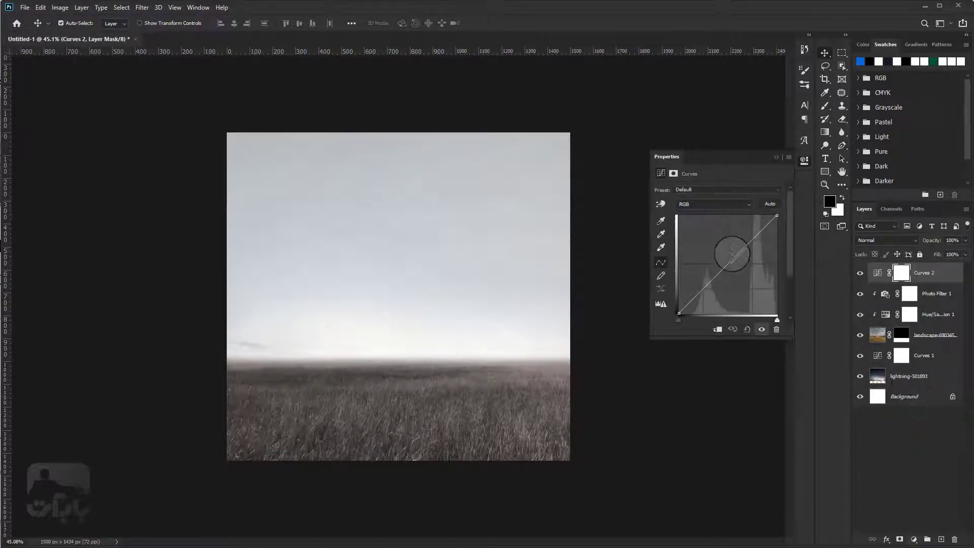
- Raise the Curves 2 midtones to brighten the grass and clip it to the landscape
left_click_drag(735, 256, 735, 217)
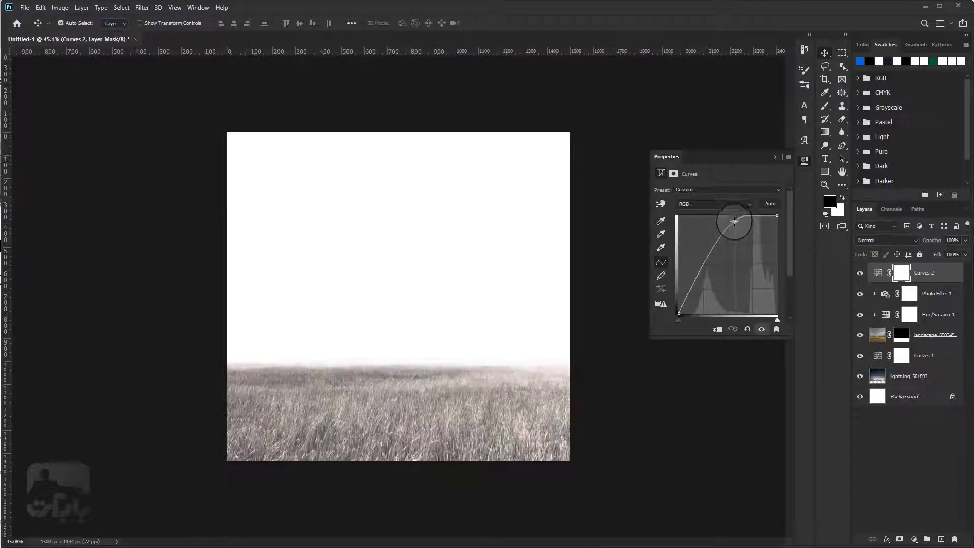
left_click(412, 433)
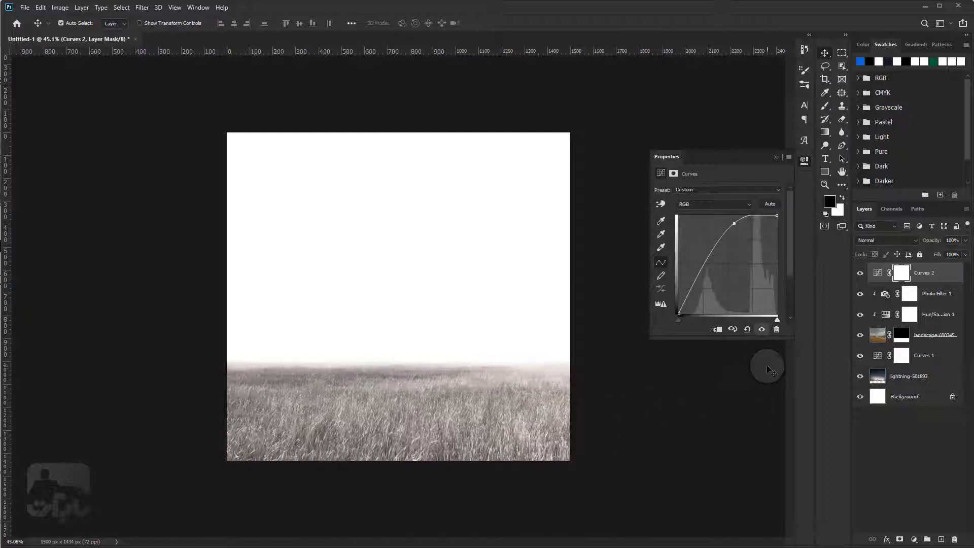
left_click(902, 274)
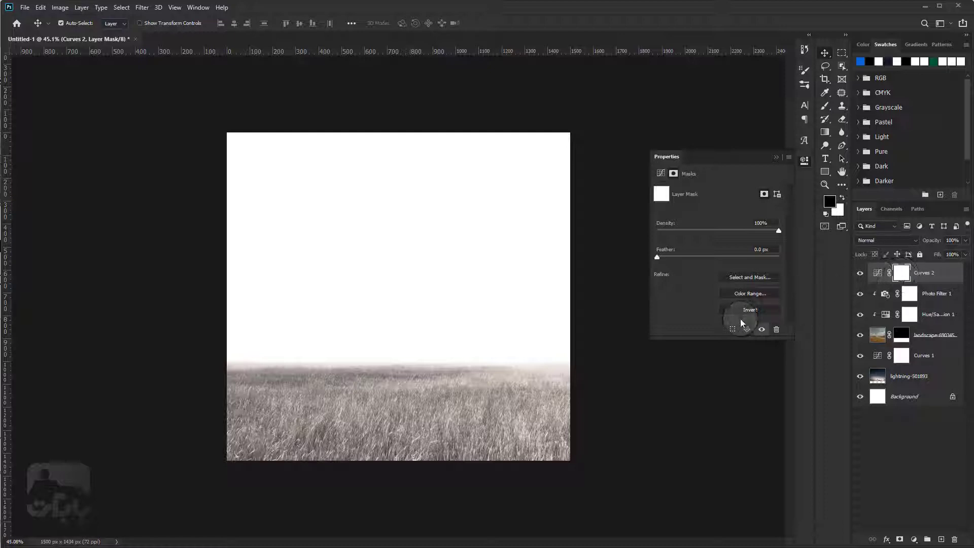
left_click(879, 277)
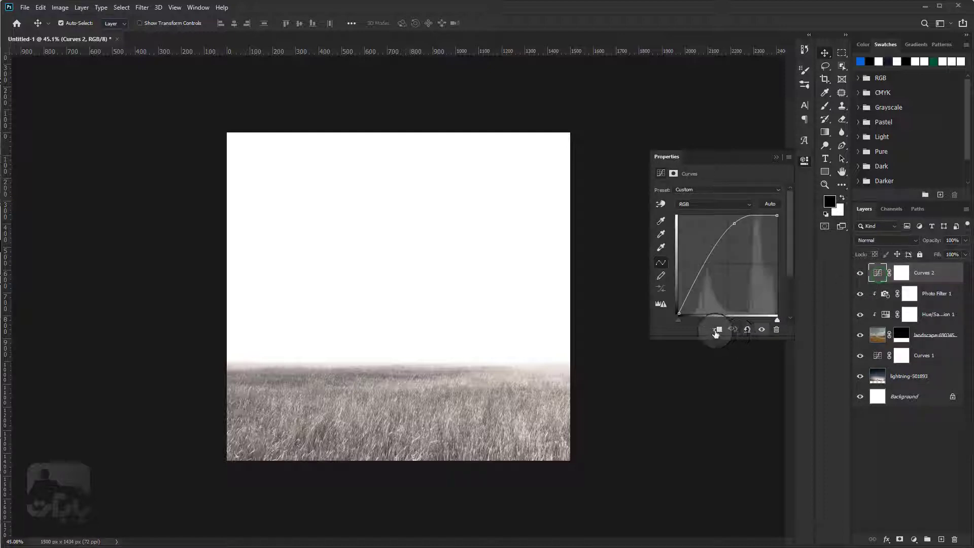
left_click(717, 330)
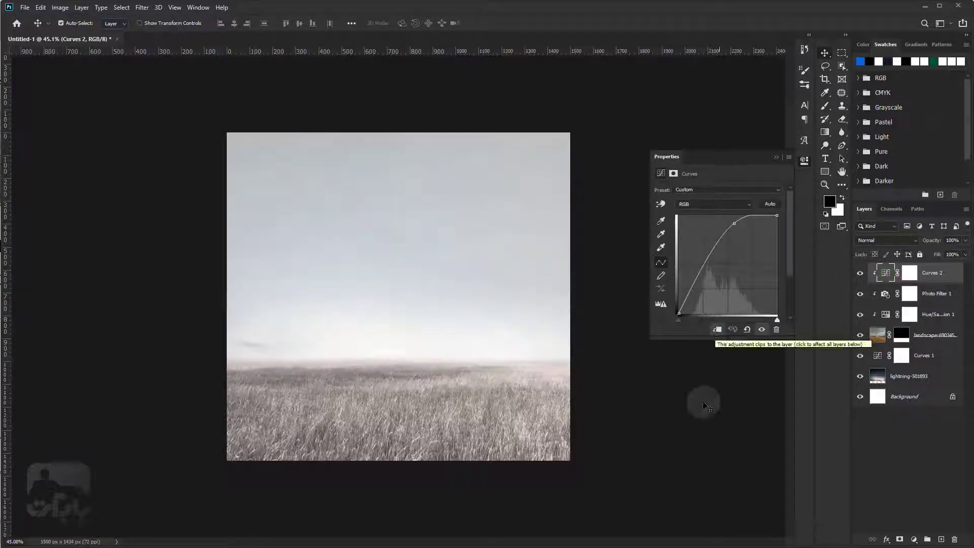
left_click(913, 273)
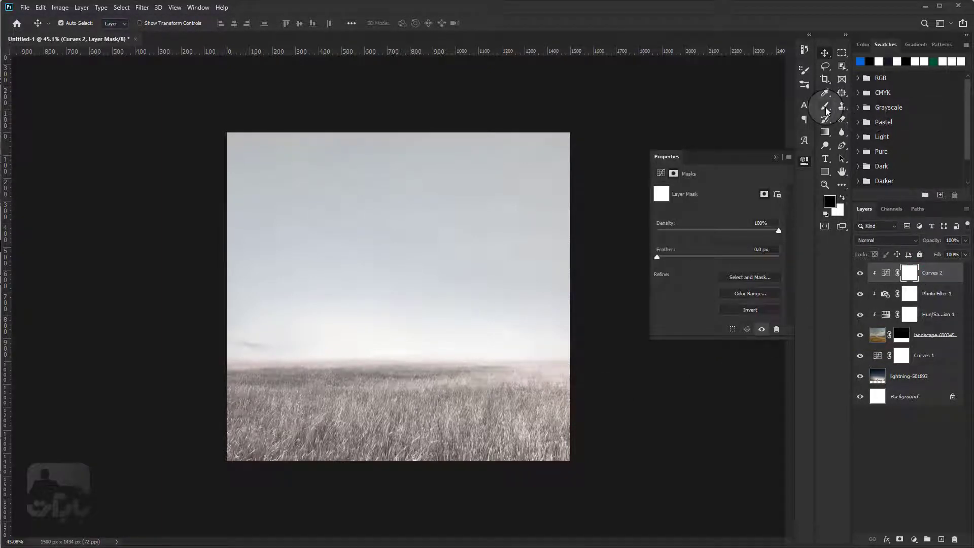
- Set up a black brush at 5% opacity and 291 px size
left_click(824, 106)
left_click(841, 200)
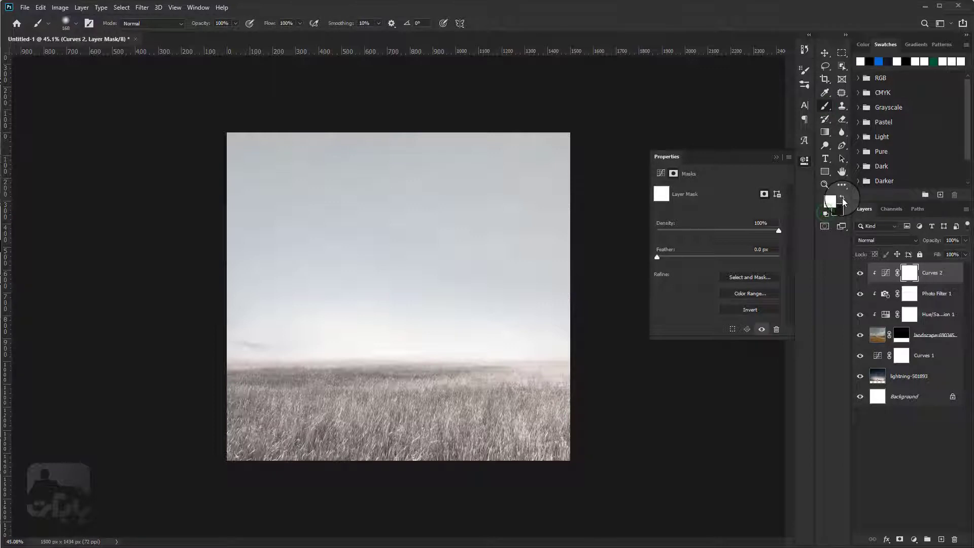
left_click(842, 199)
scroll(456, 390, "down", 1)
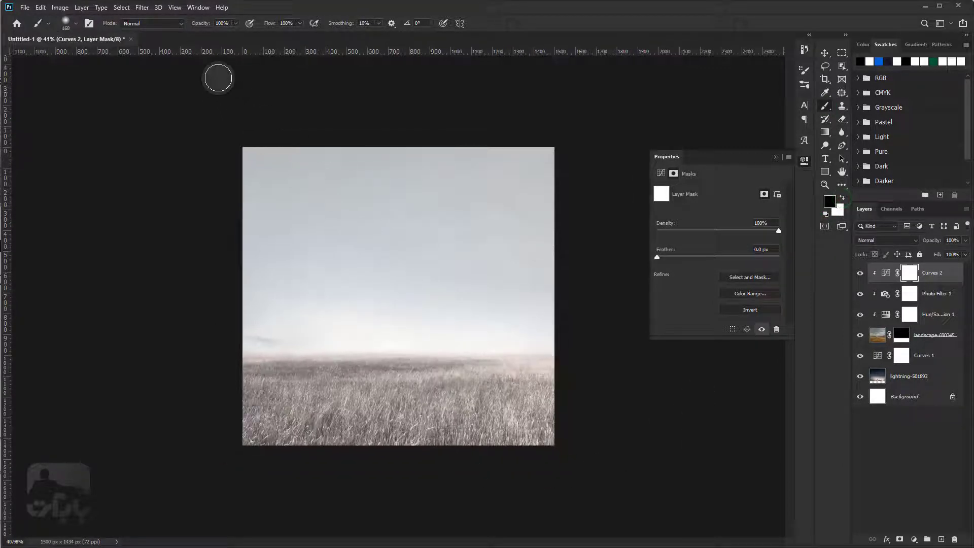
left_click(200, 23)
type("5")
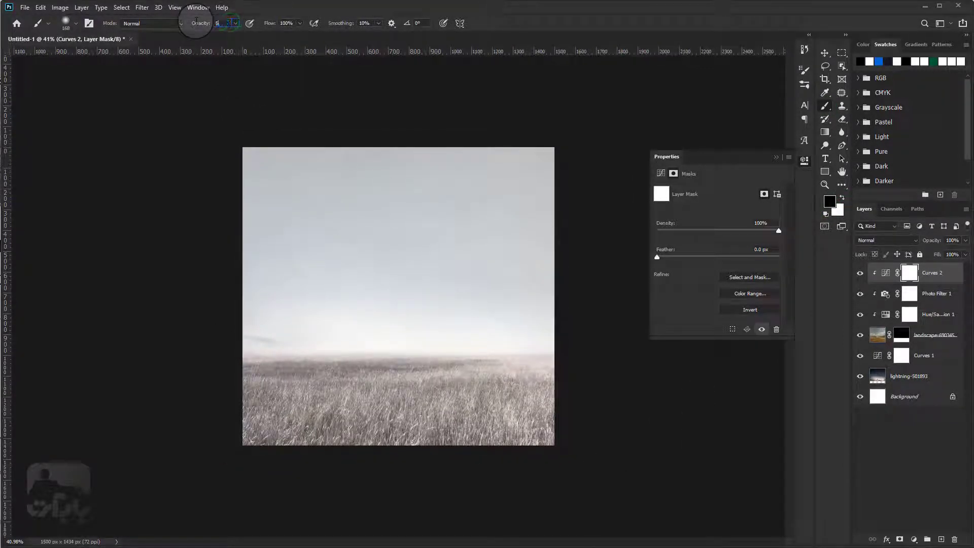
right_click(381, 419)
left_click_drag(478, 406, 487, 408)
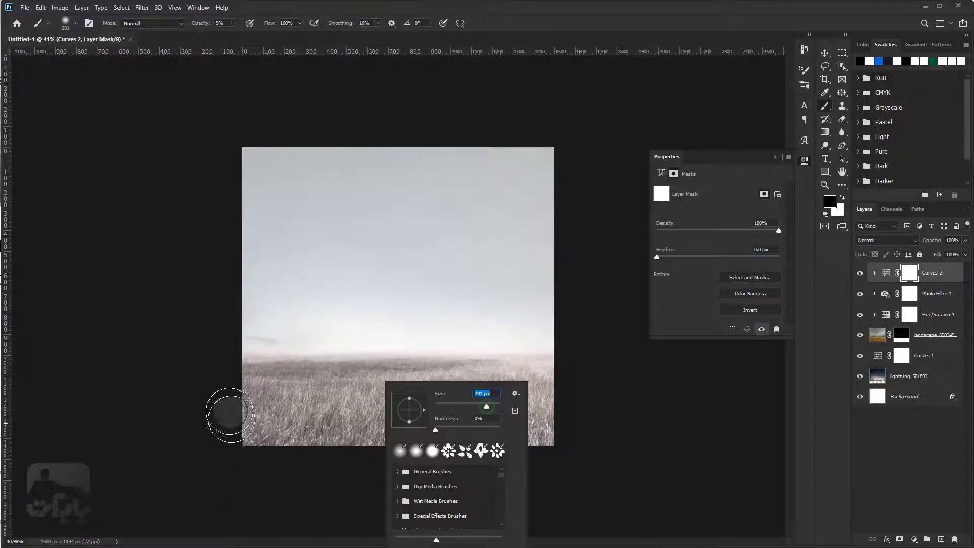
left_click(228, 413)
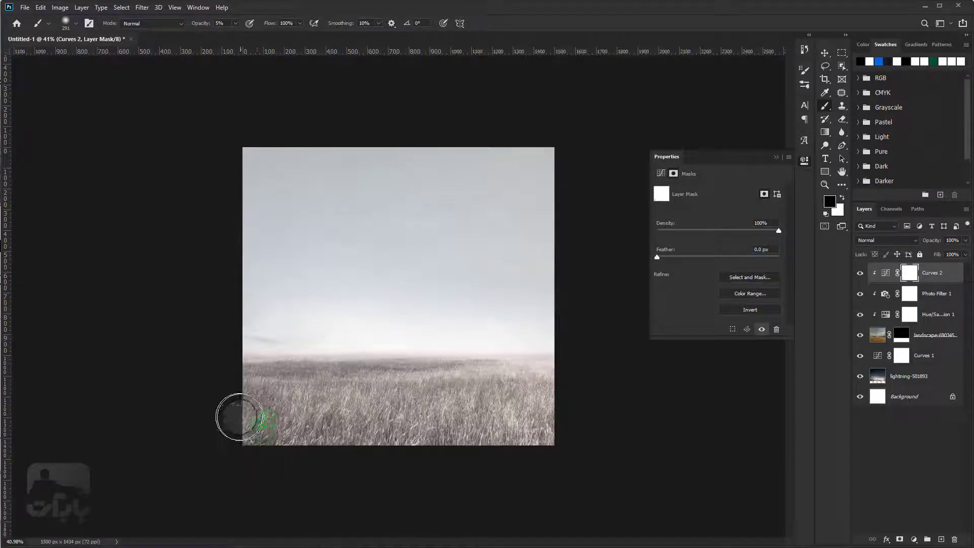
- Faintly paint the Curves 2 mask over the lower grass and left horizon
left_click(860, 272)
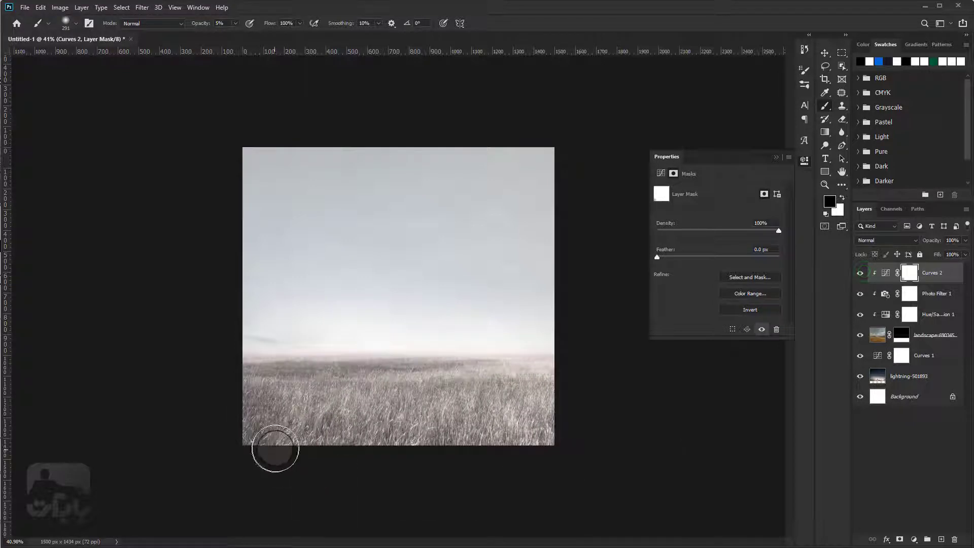
left_click_drag(236, 437, 325, 428)
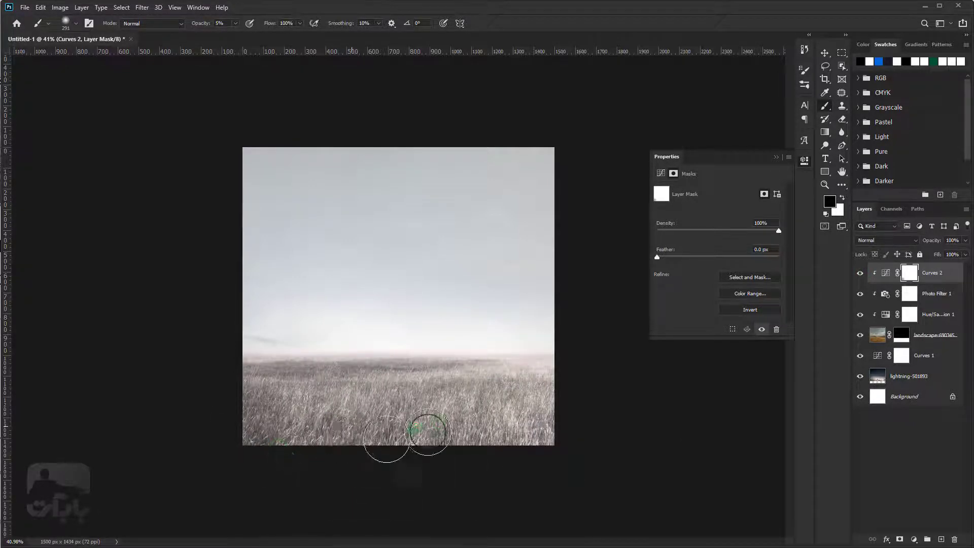
left_click_drag(323, 428, 451, 442)
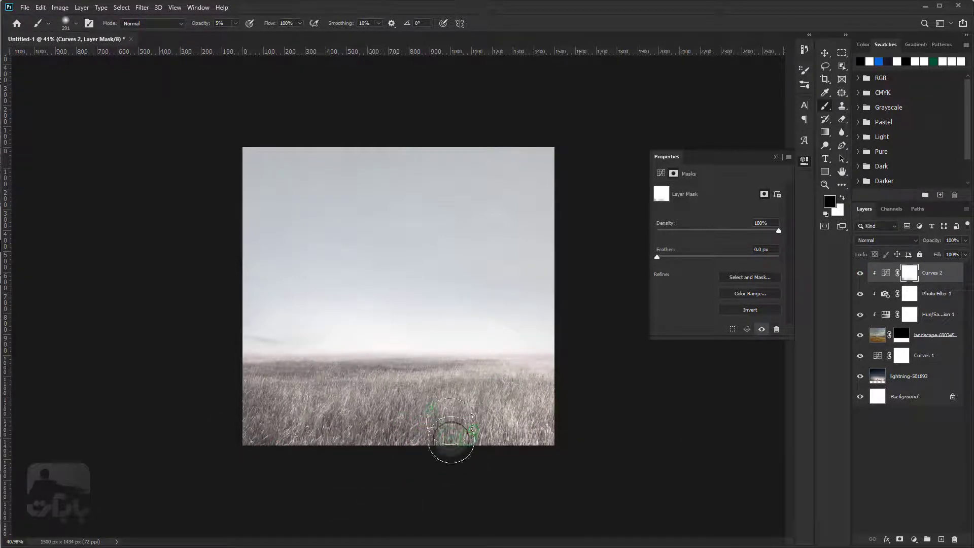
left_click_drag(587, 408, 535, 457)
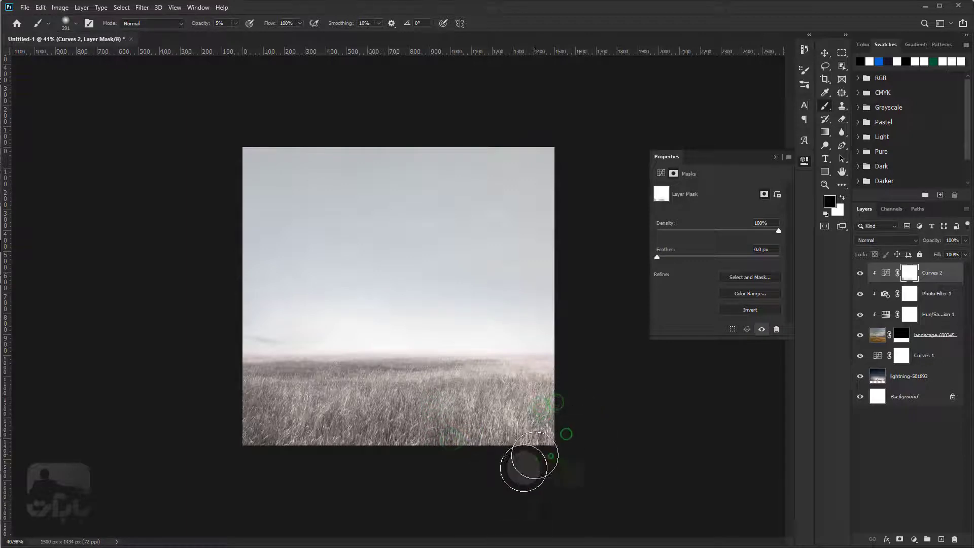
mouse_move(269, 351)
left_mouse_down()
mouse_move(363, 354)
mouse_move(255, 348)
mouse_move(499, 373)
mouse_move(535, 350)
mouse_move(424, 359)
mouse_move(476, 355)
mouse_move(569, 419)
mouse_move(543, 434)
mouse_move(572, 408)
mouse_move(552, 414)
mouse_move(521, 445)
mouse_move(257, 467)
mouse_move(235, 391)
mouse_move(551, 372)
mouse_move(528, 381)
mouse_move(426, 376)
mouse_move(513, 343)
mouse_move(401, 393)
mouse_move(487, 387)
mouse_move(366, 337)
mouse_move(258, 343)
left_mouse_up()
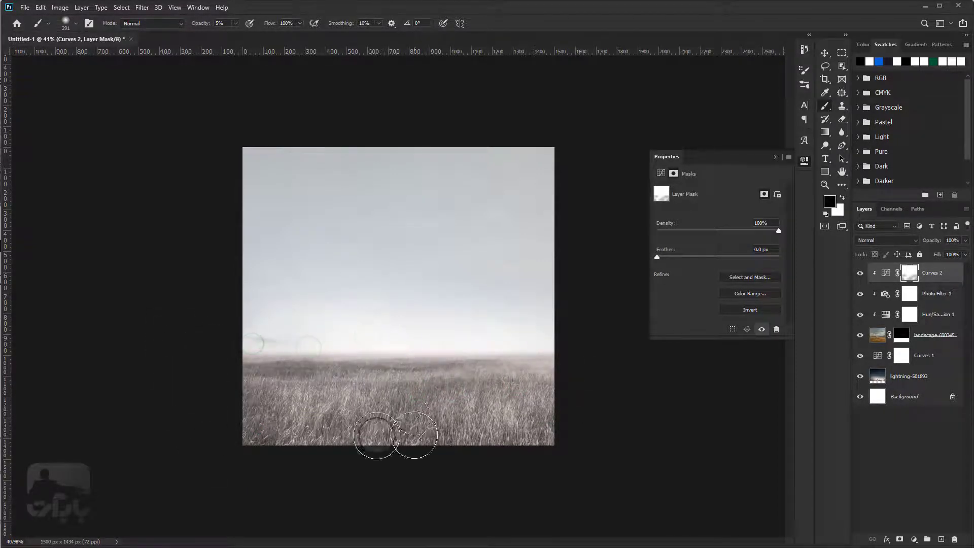
- Compare Curves 2 with and without its mask, then darken the grass bottom and horizon again
left_click(860, 273)
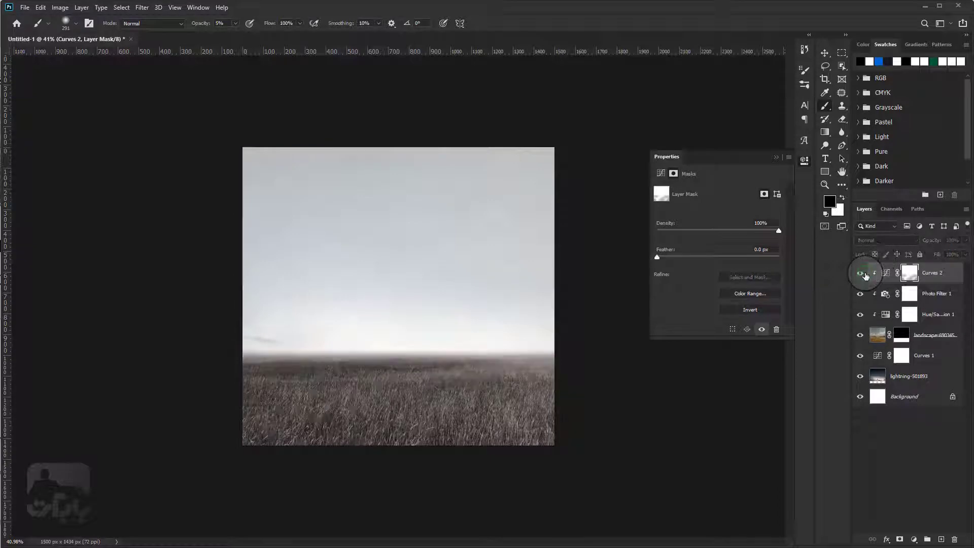
left_click(911, 274)
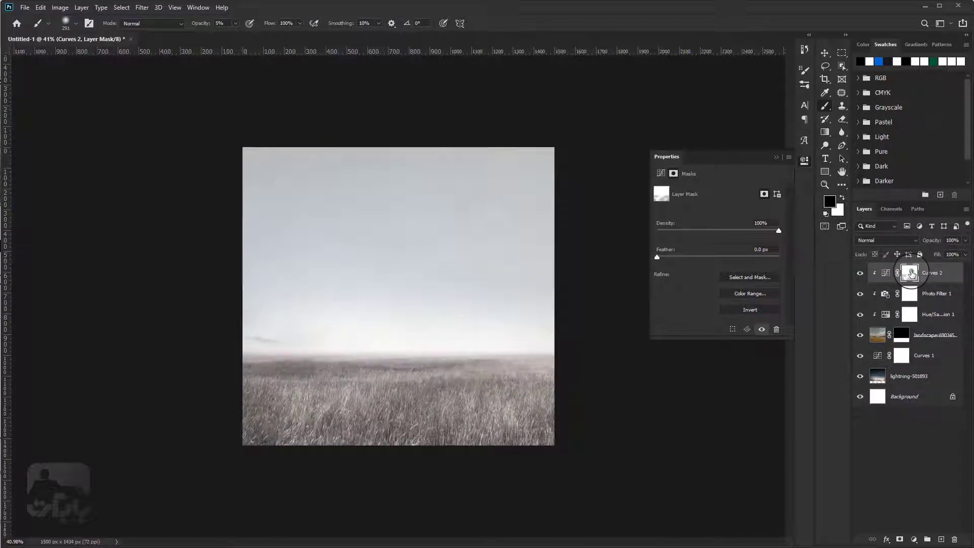
left_click(912, 274, "shift")
left_click(911, 274, "shift")
left_click(912, 274, "alt")
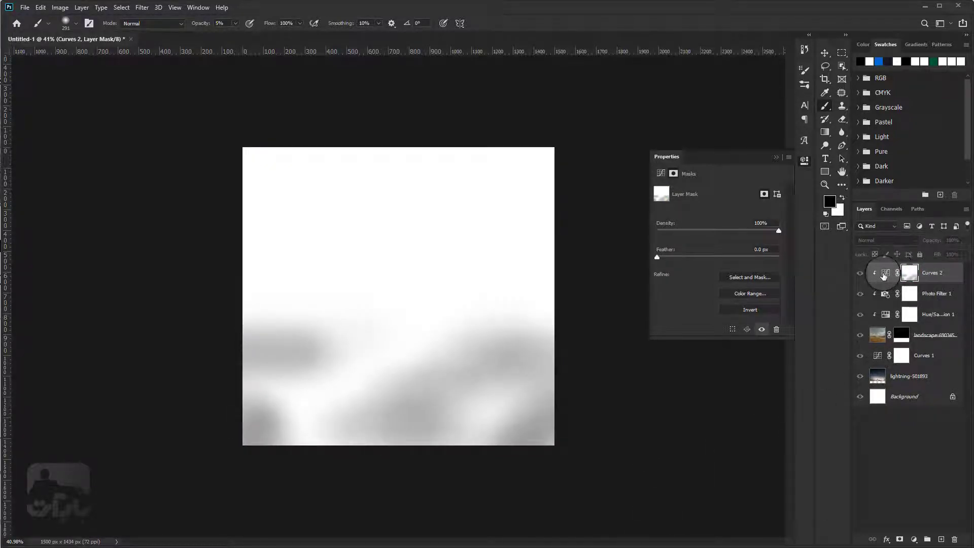
left_click(883, 275)
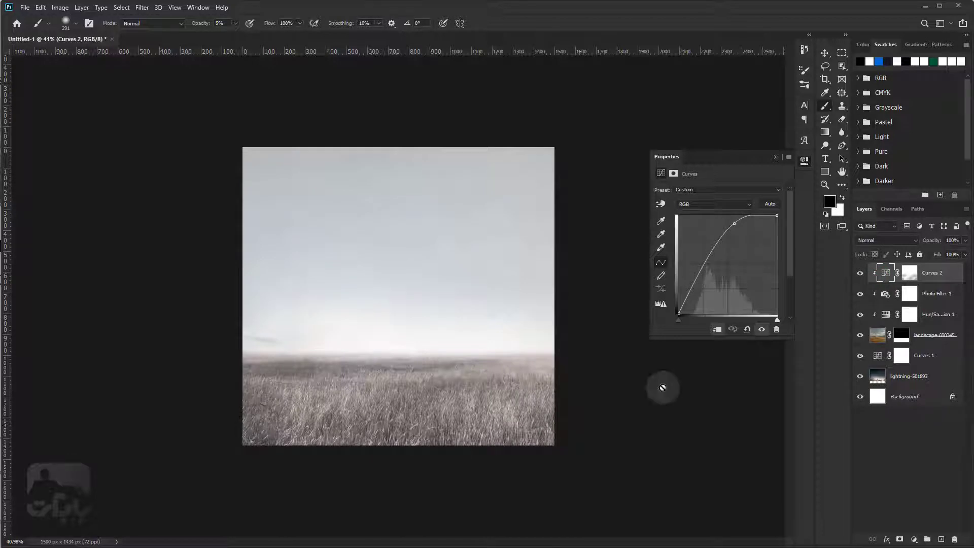
left_click(910, 273)
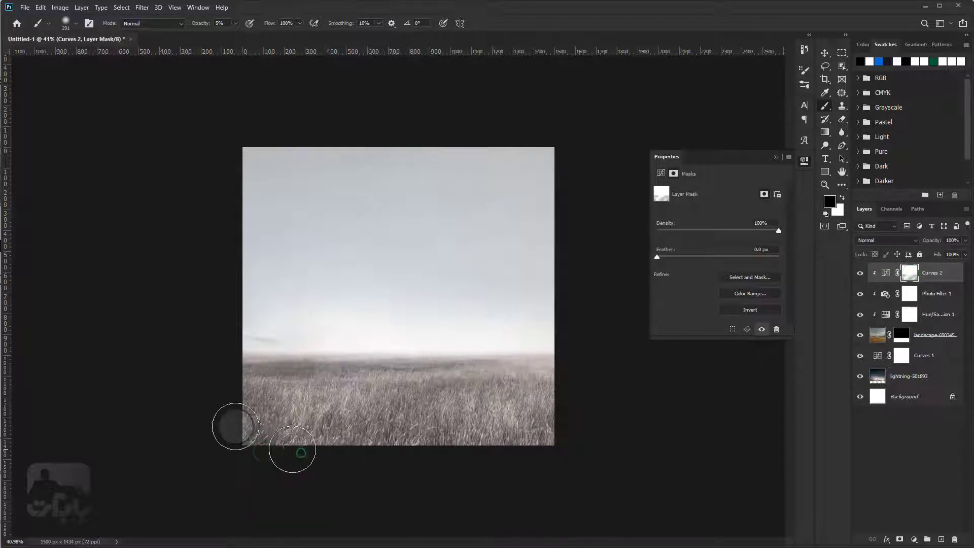
mouse_move(292, 449)
left_mouse_down()
mouse_move(424, 463)
mouse_move(456, 424)
mouse_move(369, 468)
mouse_move(560, 437)
left_mouse_up()
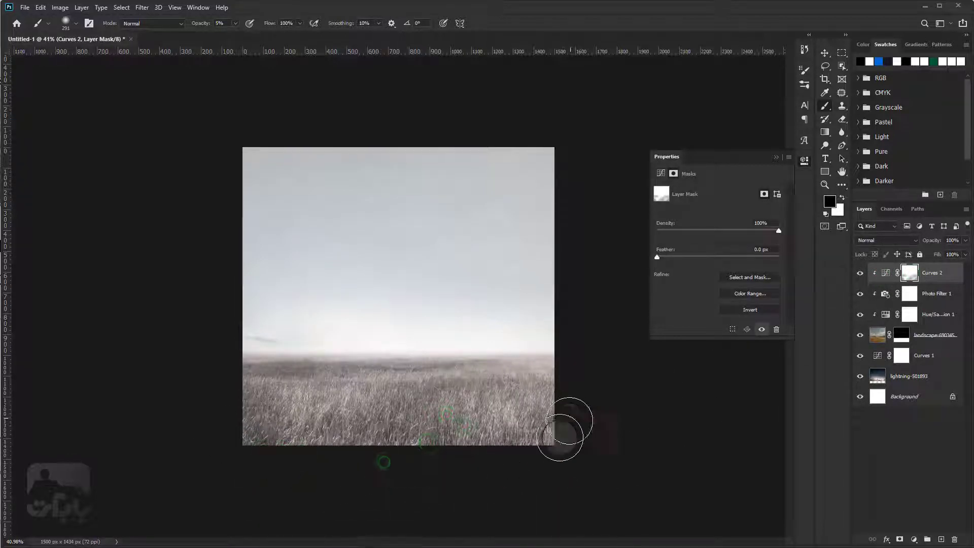
left_click_drag(449, 361, 248, 355)
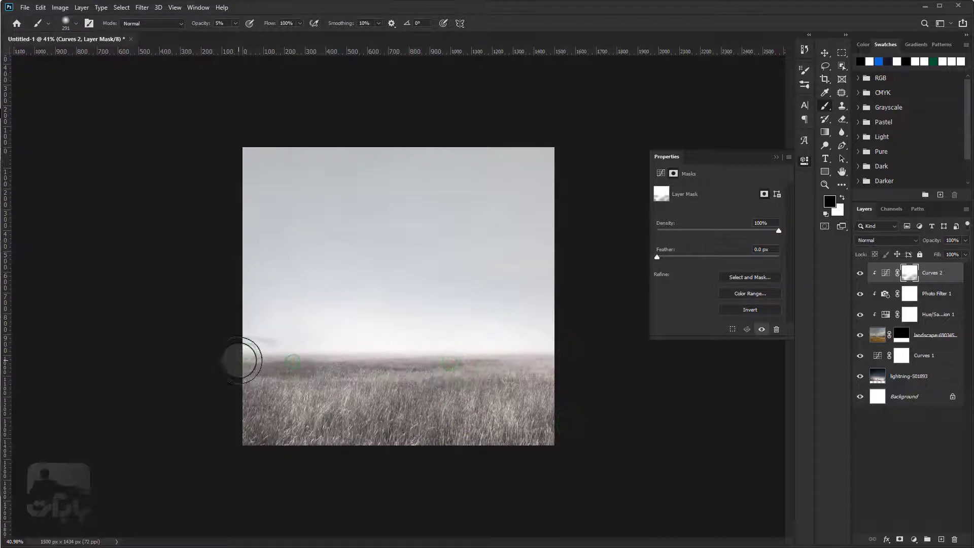
left_click(913, 539)
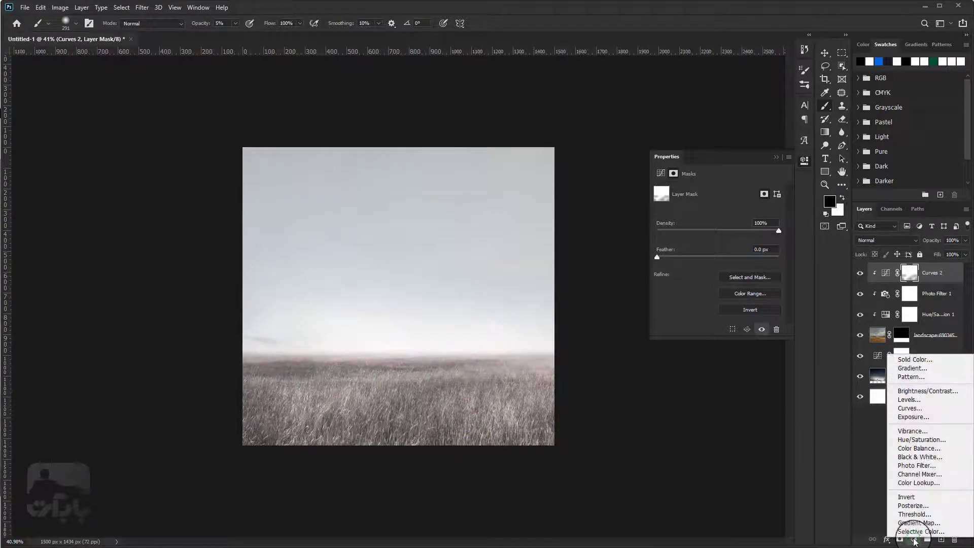
- Add a Curves 3 layer with a gently raised curve, clipped to the layer below
left_click(908, 408)
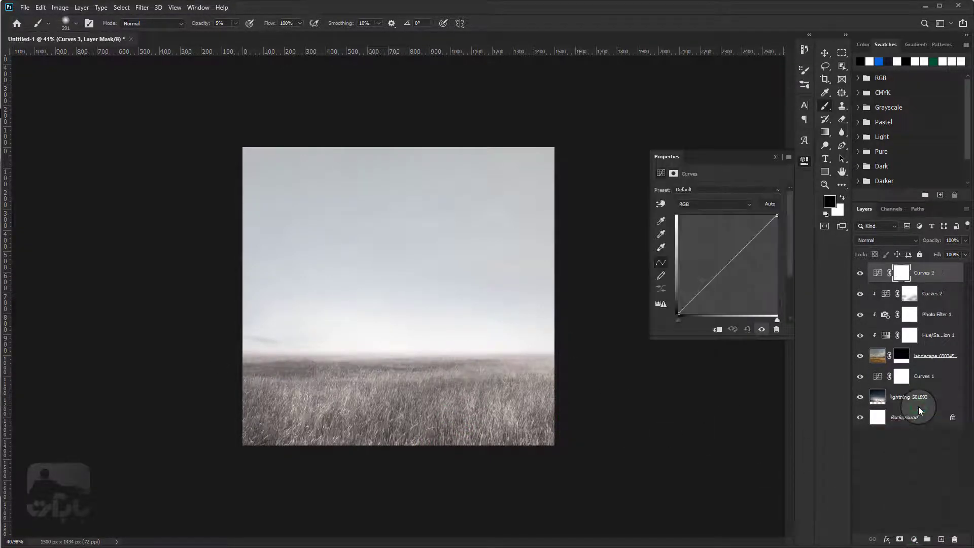
mouse_move(750, 238)
left_mouse_down()
mouse_move(750, 224)
mouse_move(766, 223)
left_mouse_up()
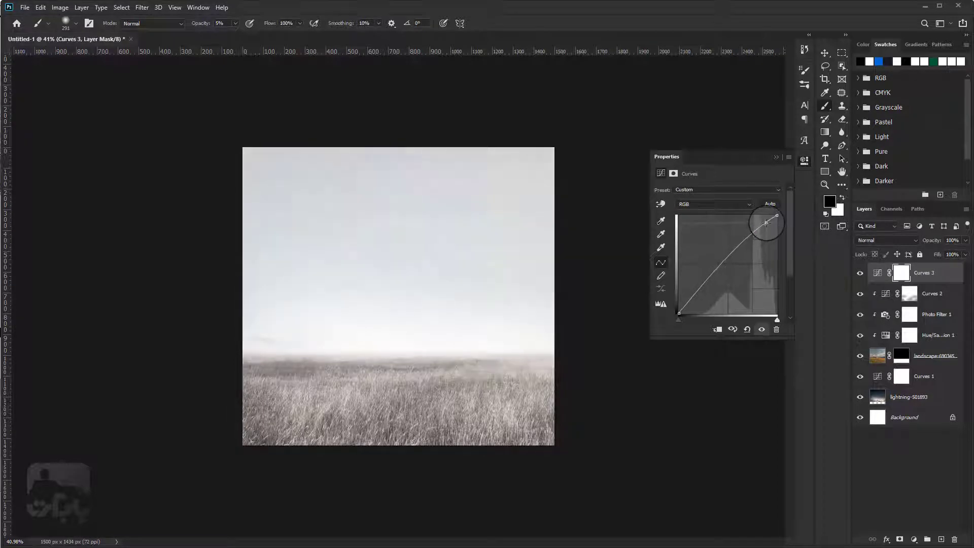
left_click(860, 273)
left_click(860, 275)
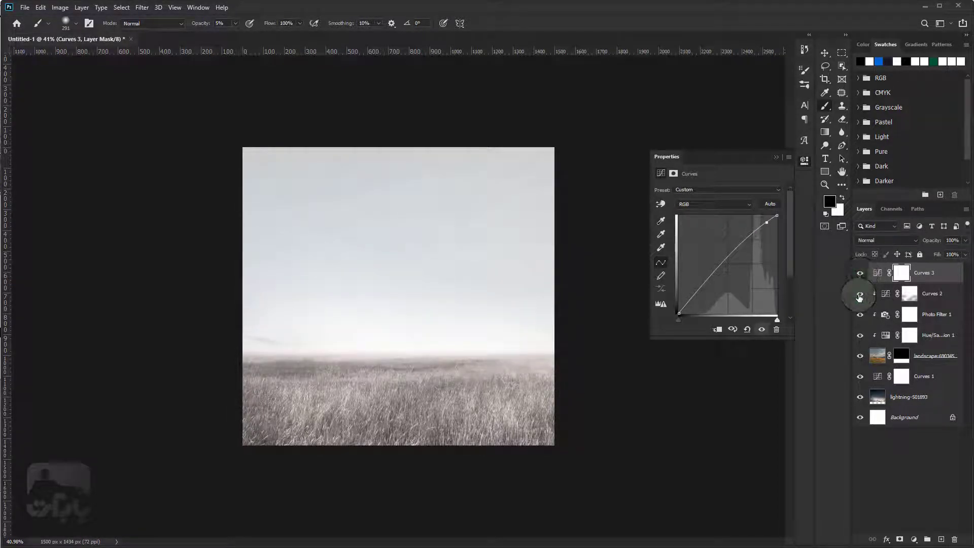
left_click(717, 329)
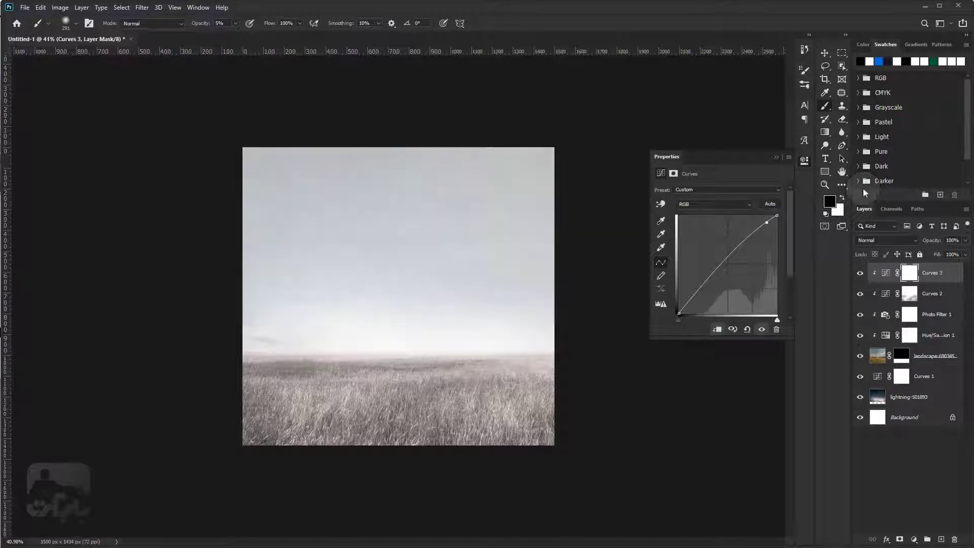
left_click(910, 272)
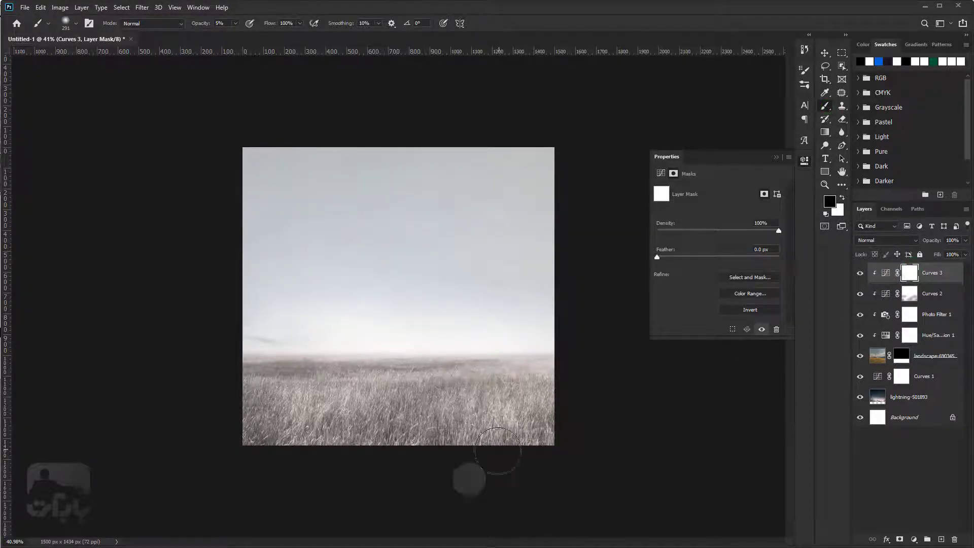
- Paint faint black strokes on the Curves 3 mask across the bottom grass and horizon
left_click_drag(245, 437, 215, 440)
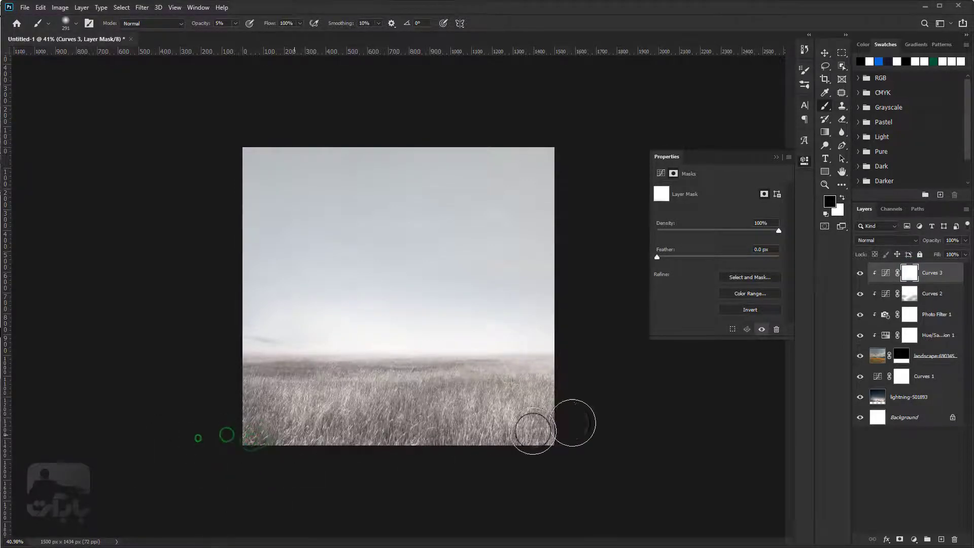
left_click_drag(215, 440, 559, 408)
left_click_drag(456, 425, 198, 431)
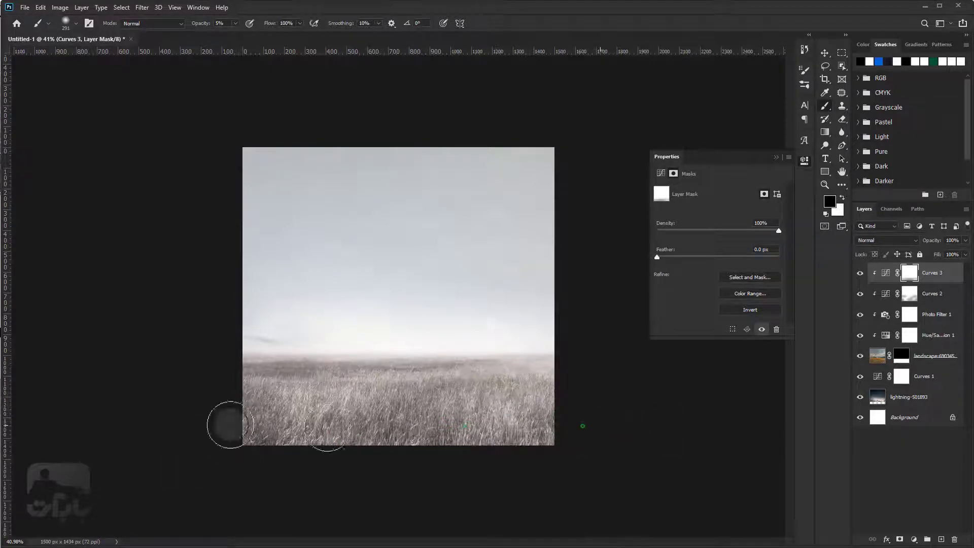
left_click_drag(325, 349, 282, 350)
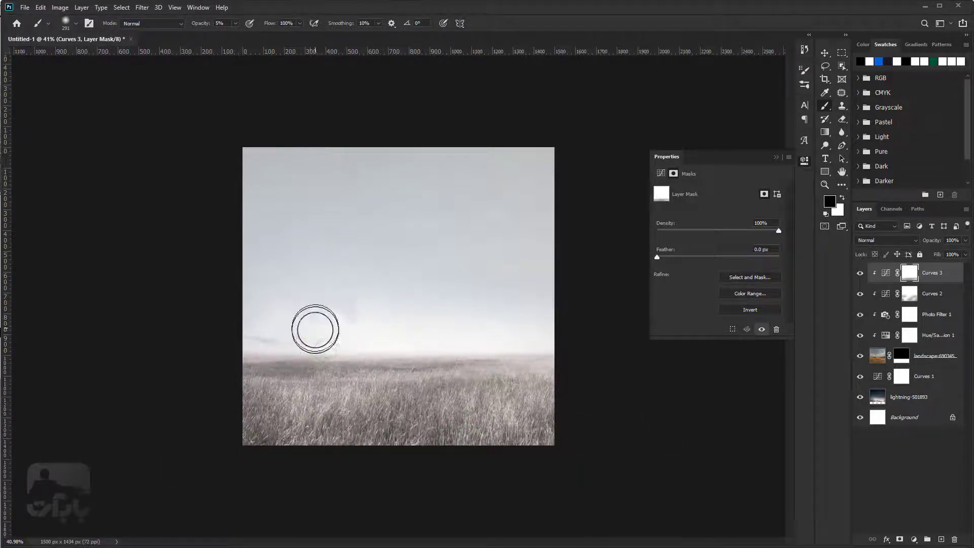
- Shrink the brush to 174 px and paint the mask over the right and bottom grass
right_click(313, 334)
left_click_drag(419, 362, 406, 362)
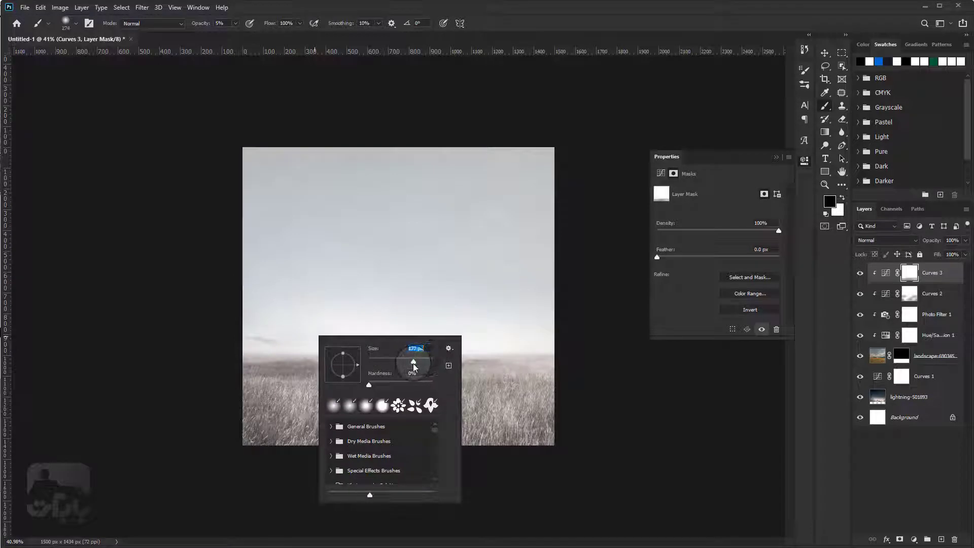
left_click(238, 355)
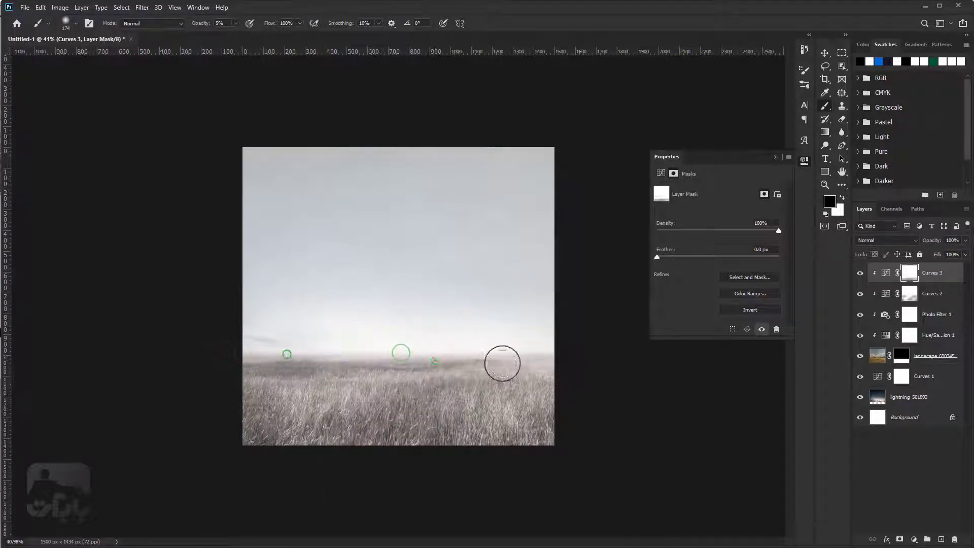
left_click_drag(560, 378, 578, 392)
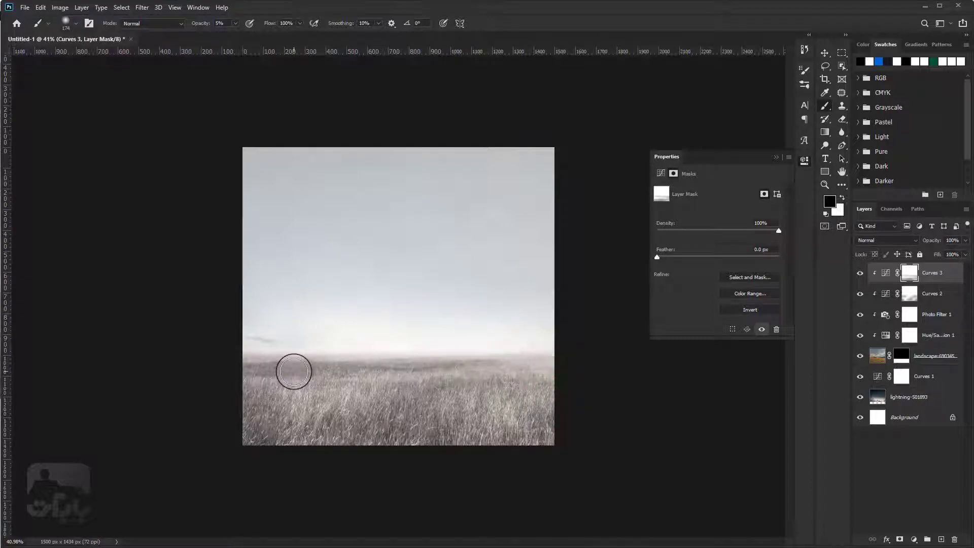
left_click(566, 351)
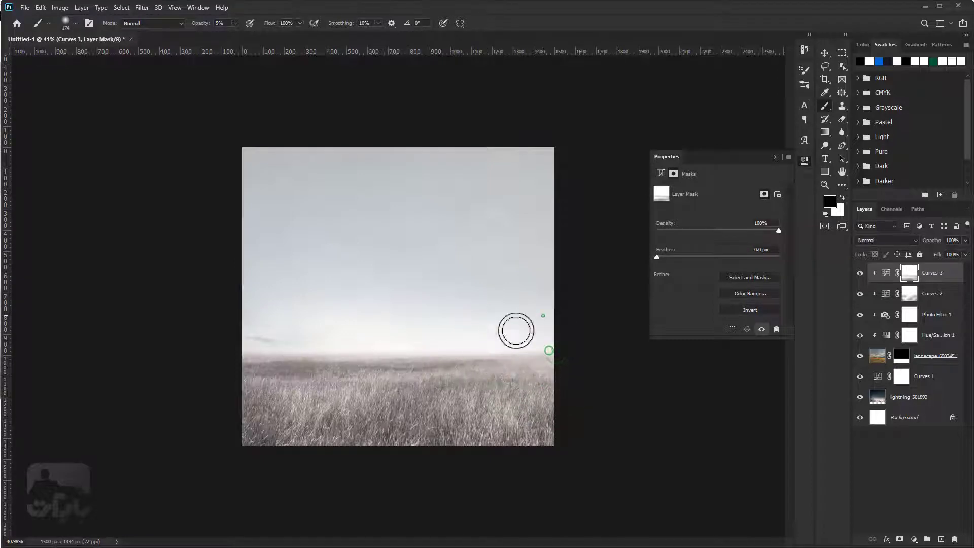
left_click_drag(550, 407, 581, 444)
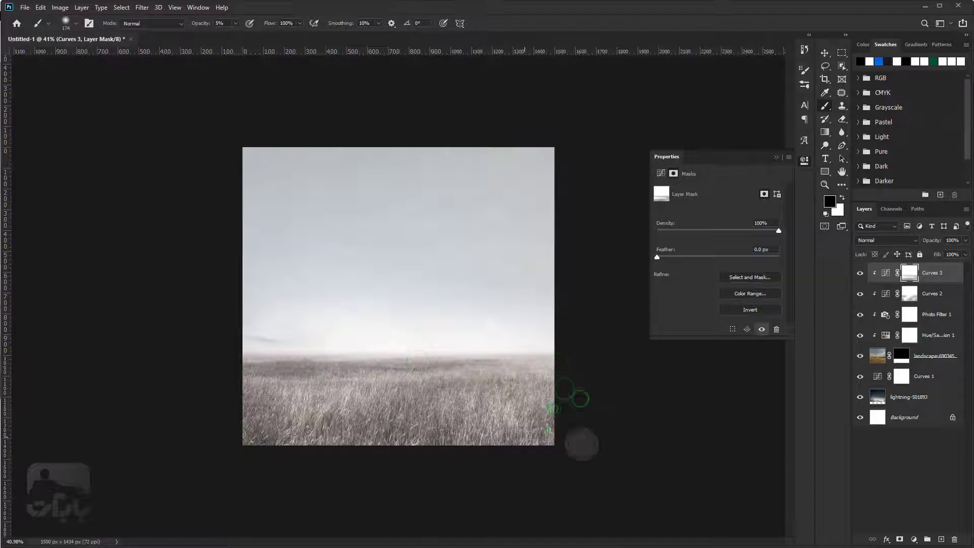
left_click_drag(239, 423, 394, 446)
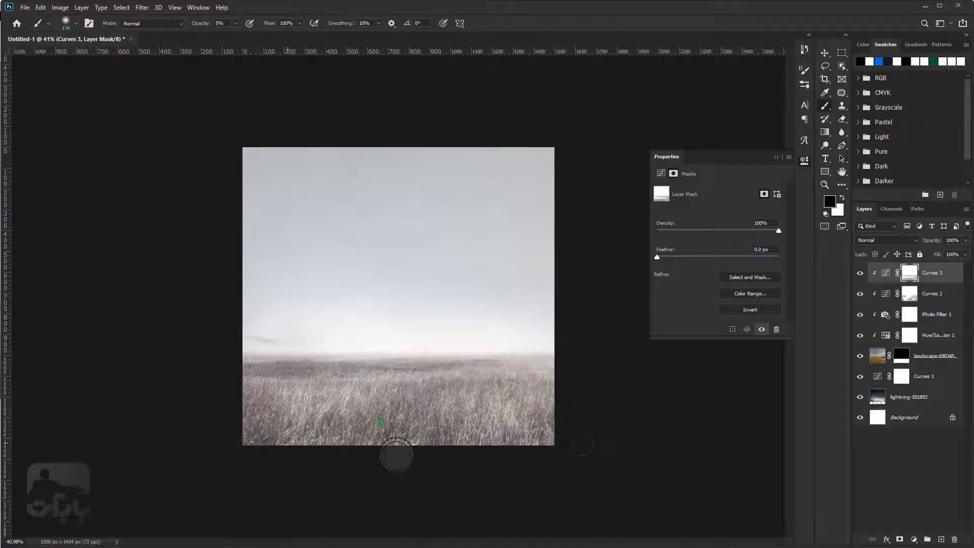
- Compare Curves 3 on and off, then select the landscape-690345 layer
left_click(861, 274)
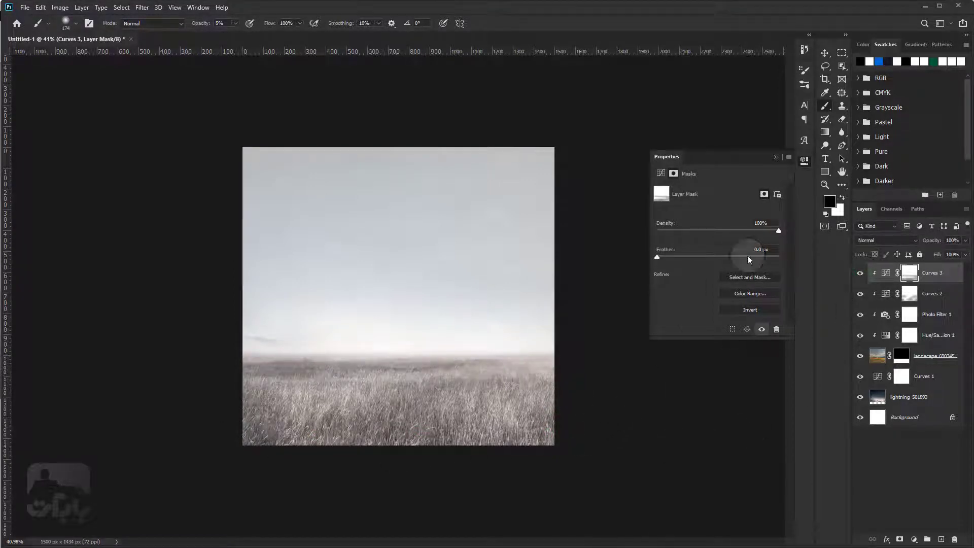
left_click(774, 158)
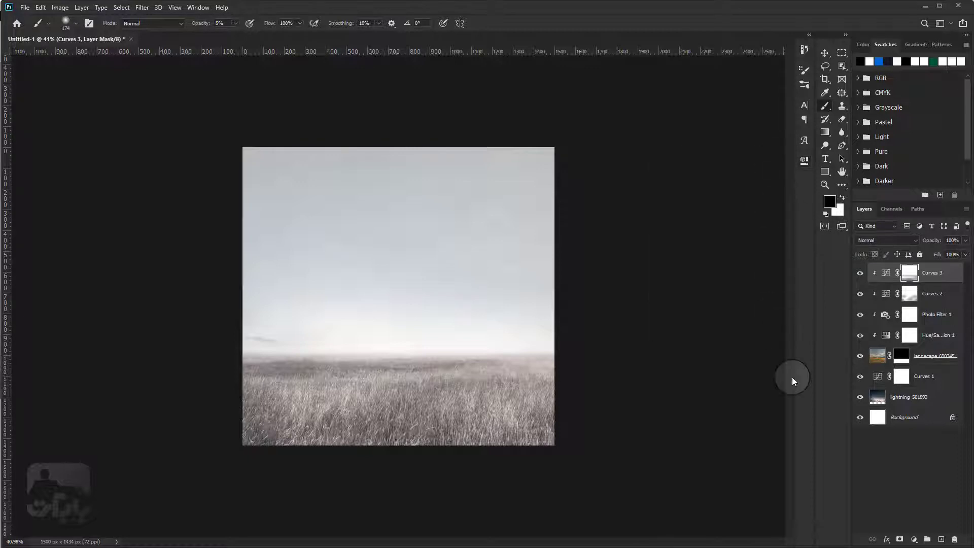
left_click(880, 359)
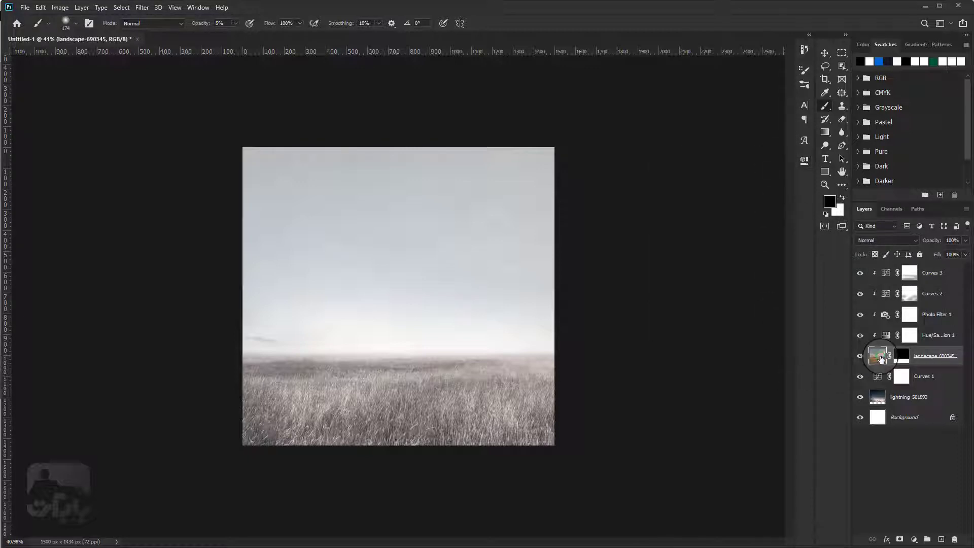
- Convert the landscape-690345 layer to a smart object and apply a Gaussian Blur smart filter
left_click(900, 354)
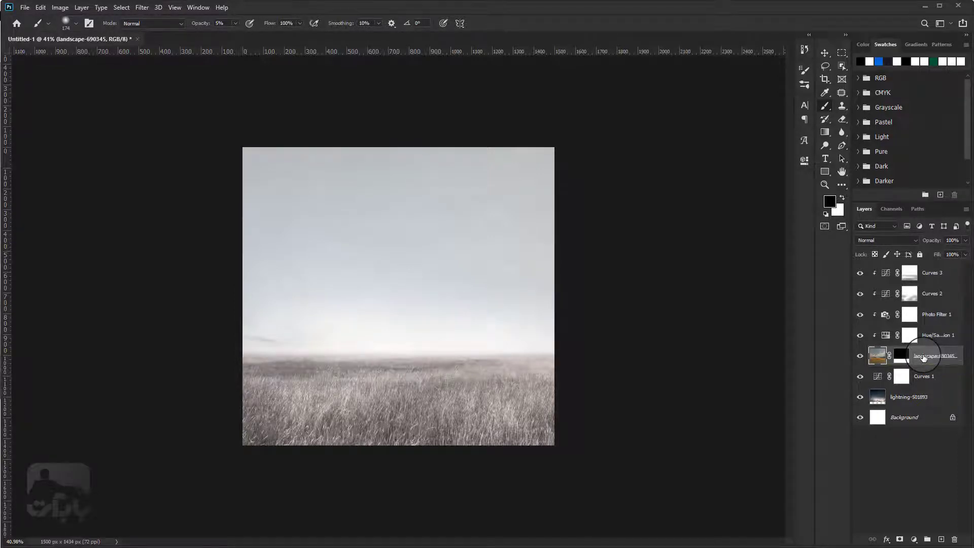
right_click(923, 358)
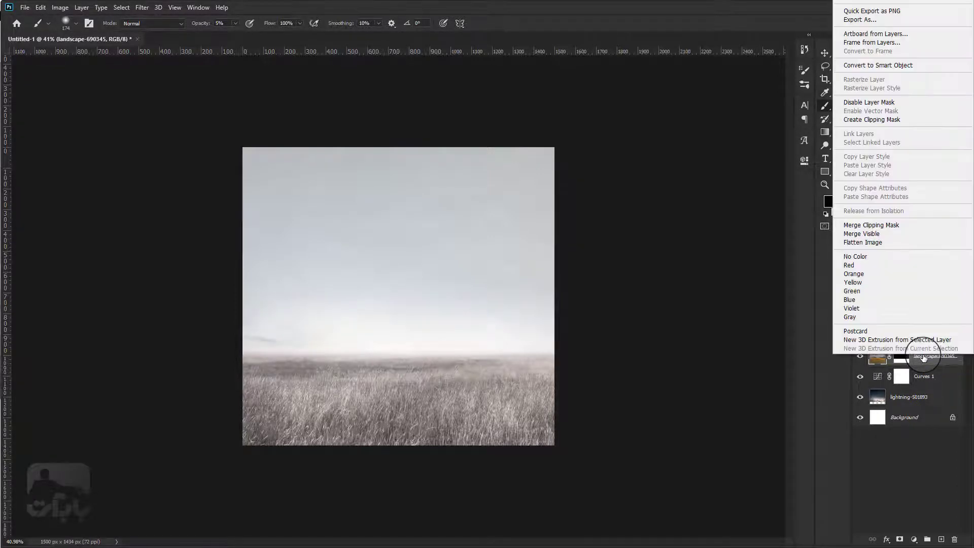
left_click(865, 66)
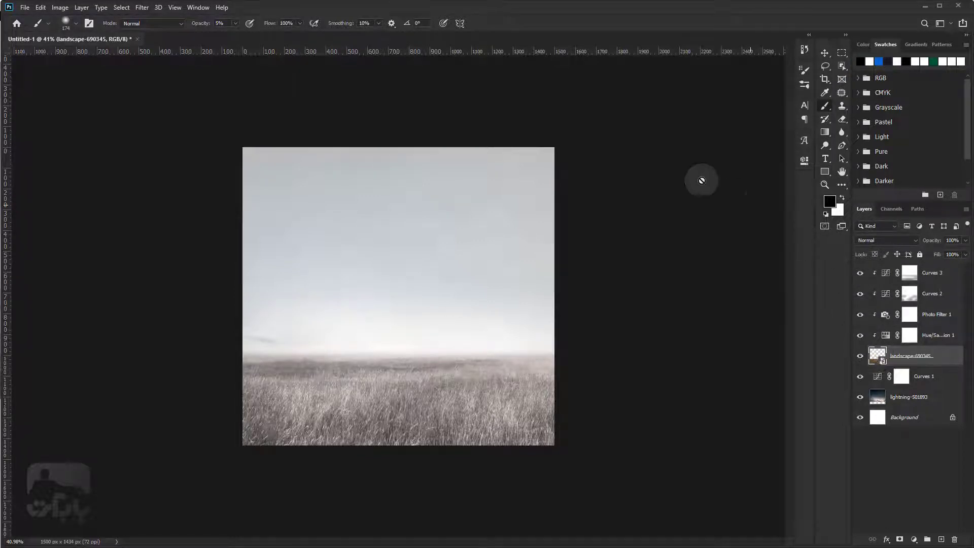
left_click(142, 9)
mouse_move(148, 122)
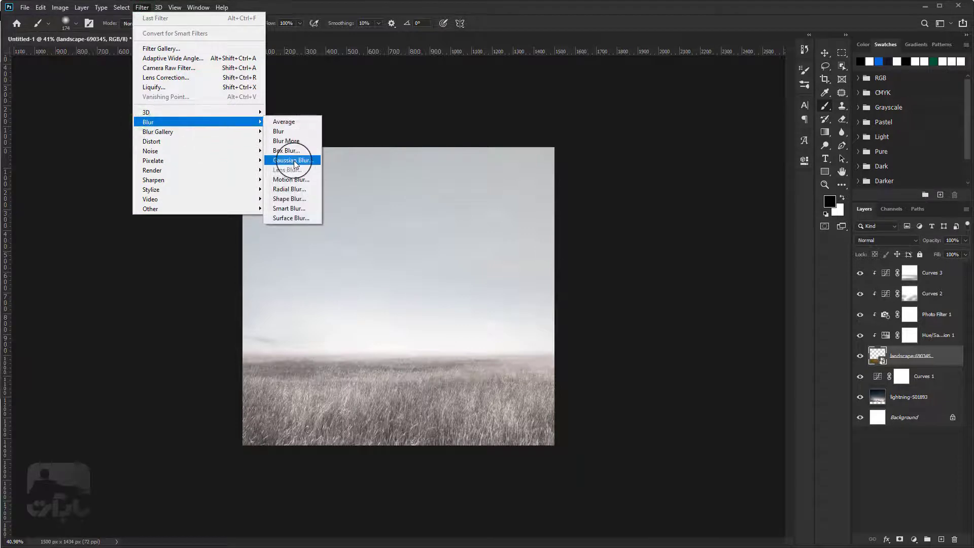
left_click(295, 161)
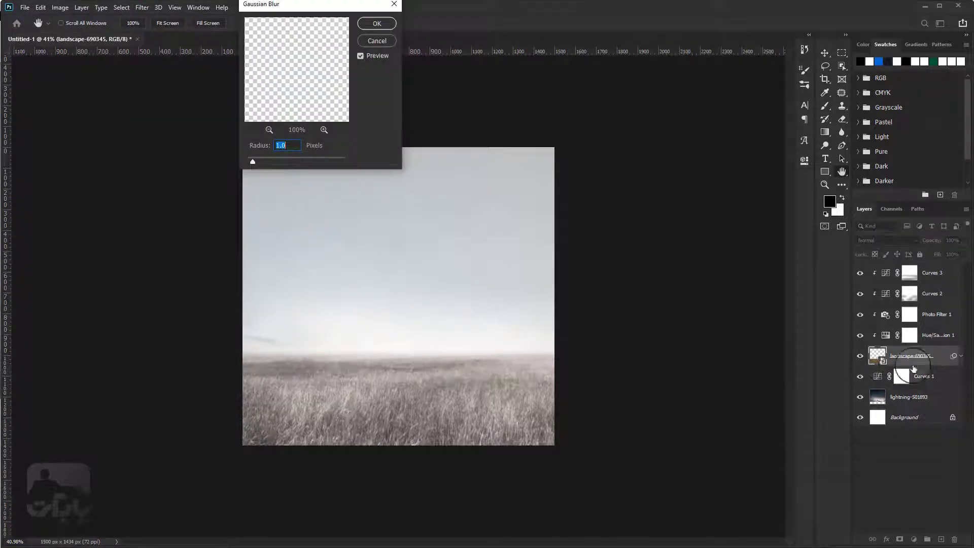
left_click(379, 56)
left_click_drag(333, 9, 701, 137)
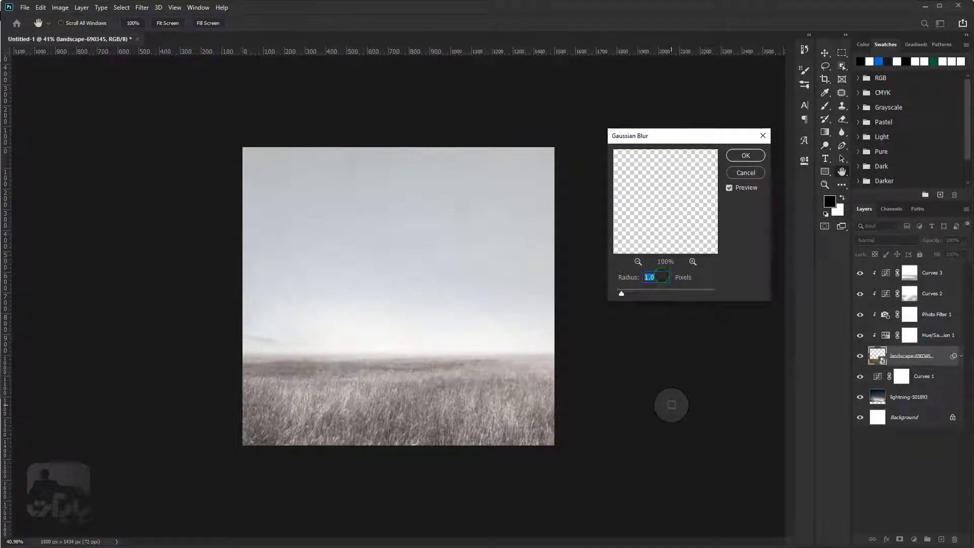
left_click(744, 155)
key("b")
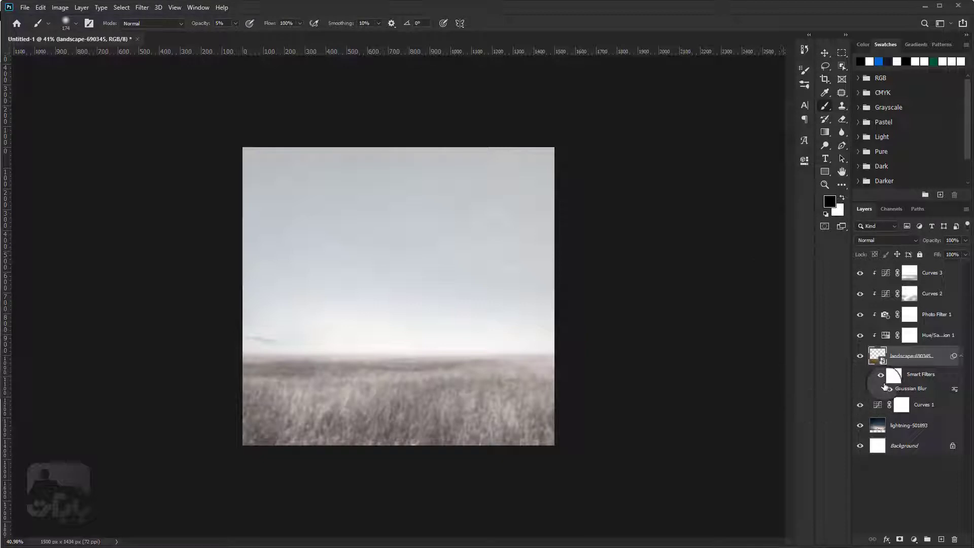
- Set up a white soft brush at 0% hardness with higher opacity
left_click(840, 200)
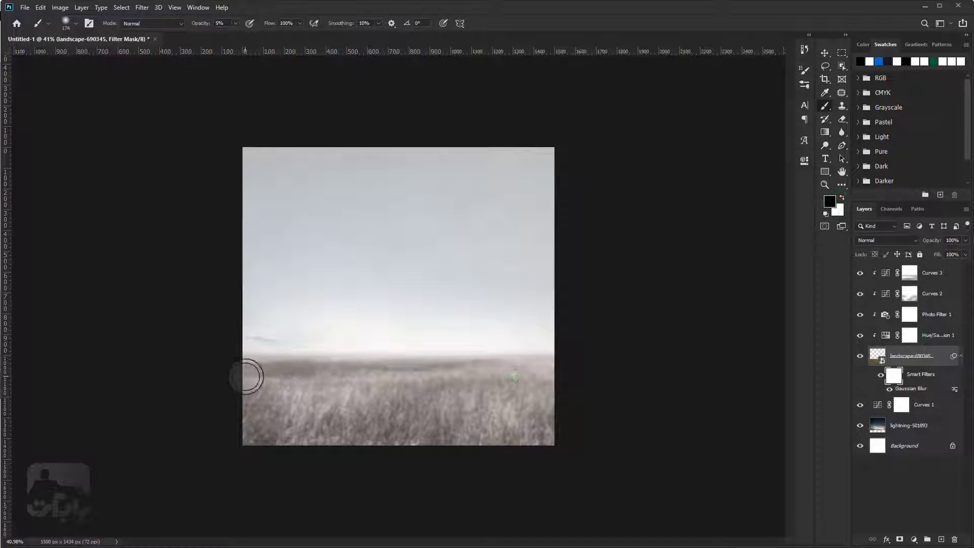
left_click_drag(201, 23, 409, 25)
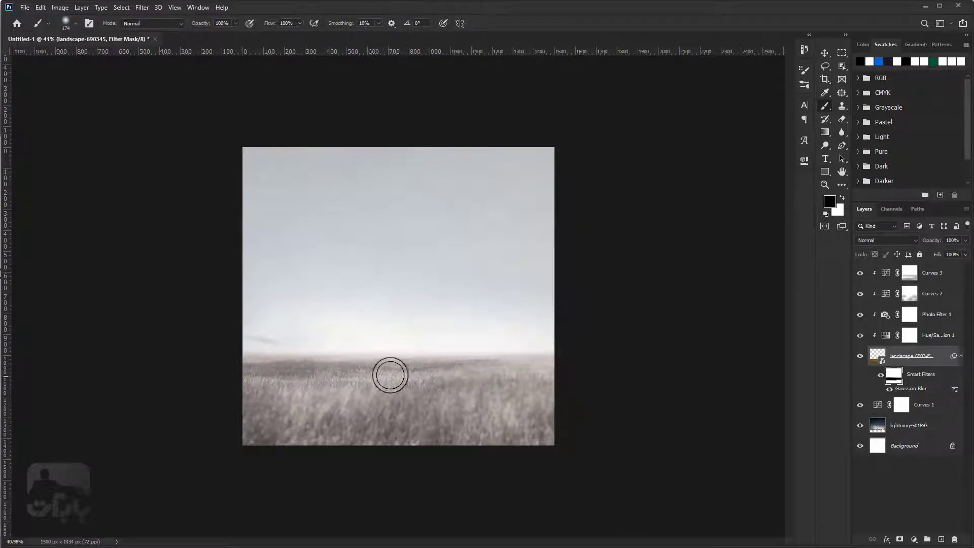
scroll(390, 375, "up", 4)
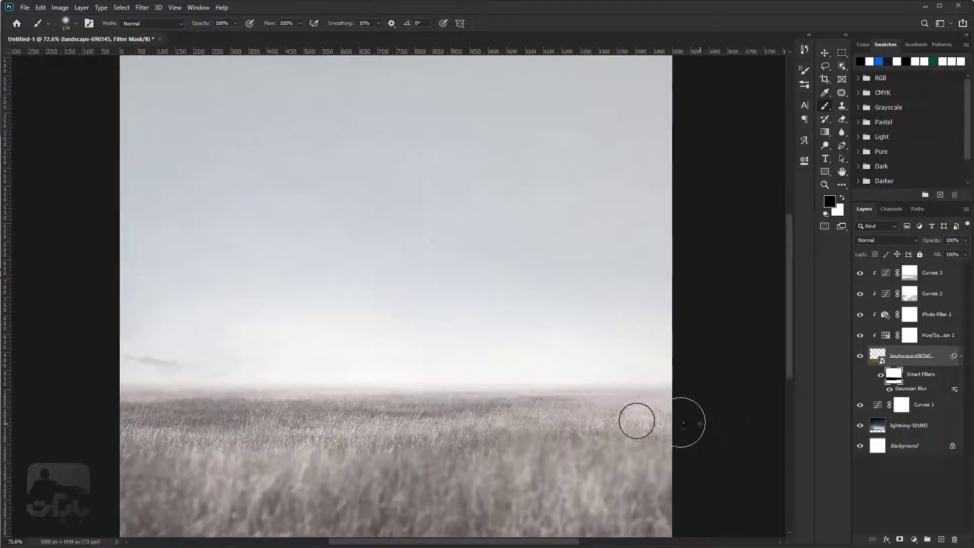
scroll(315, 421, "down", 3)
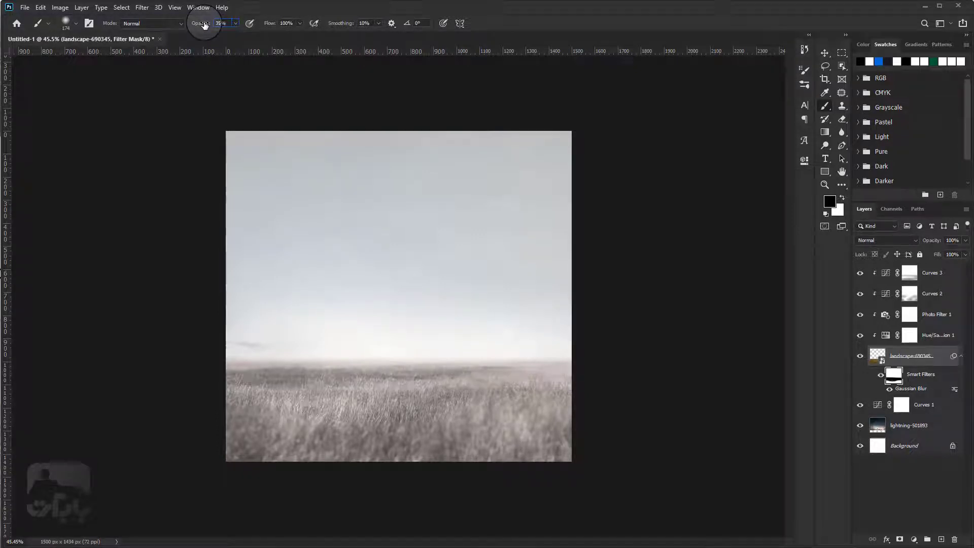
scroll(451, 415, "up", 1)
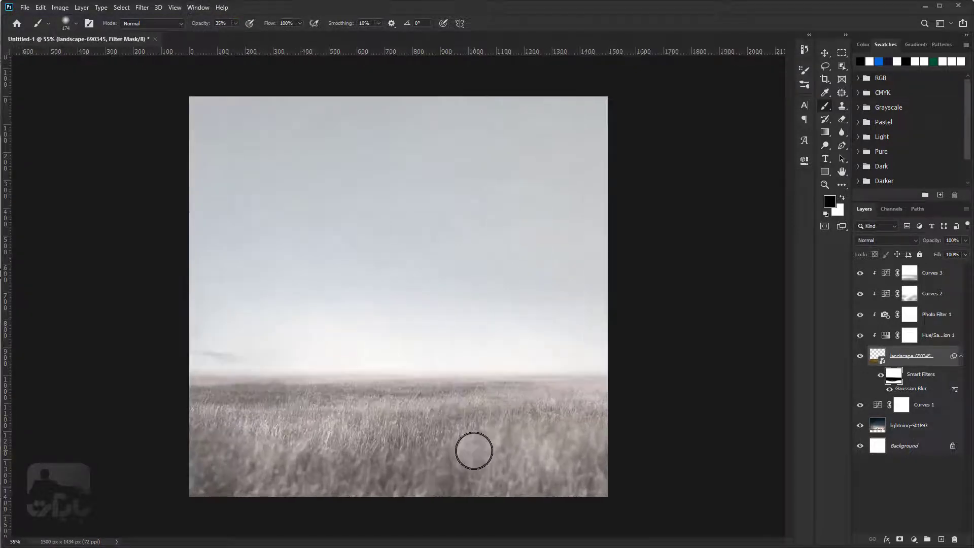
scroll(456, 430, "up", 1)
right_click(463, 381)
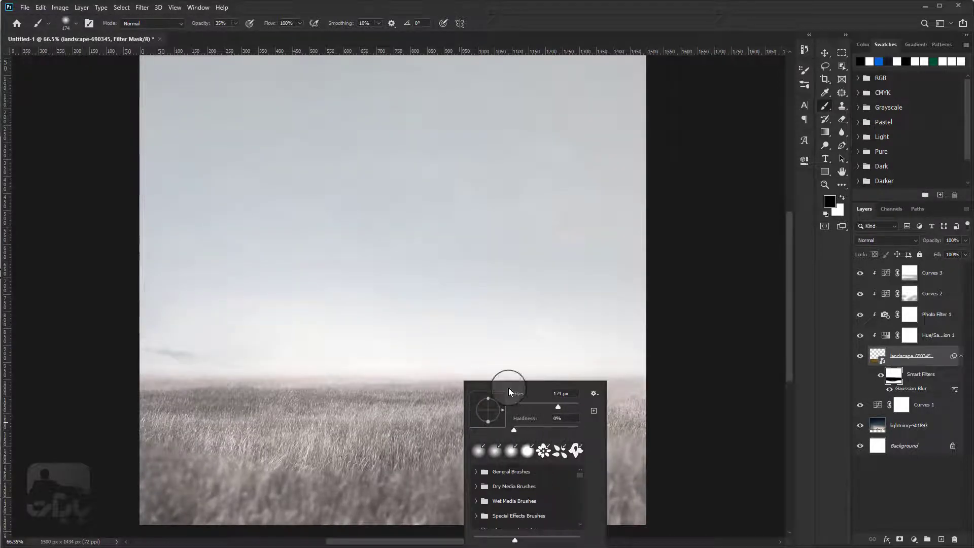
key("Escape")
scroll(529, 426, "up", 1)
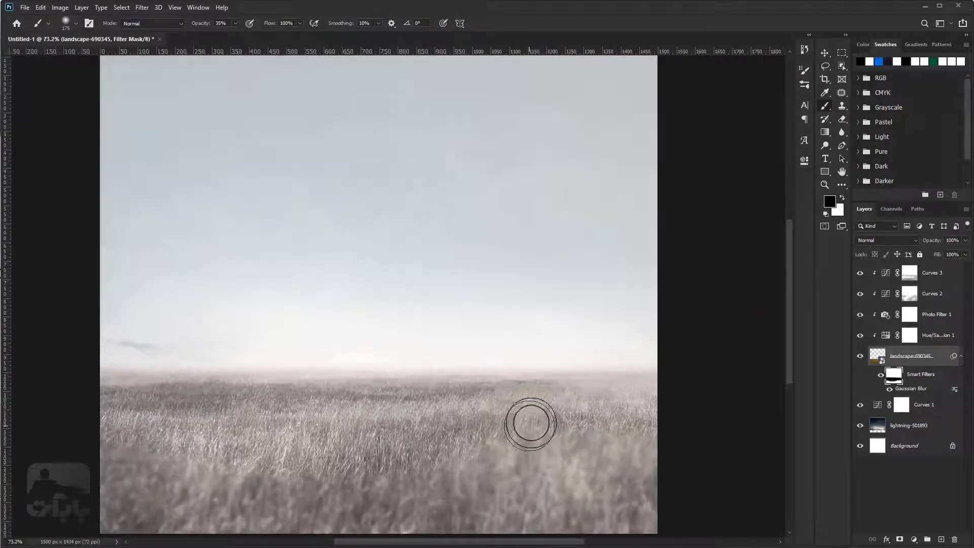
right_click(497, 224)
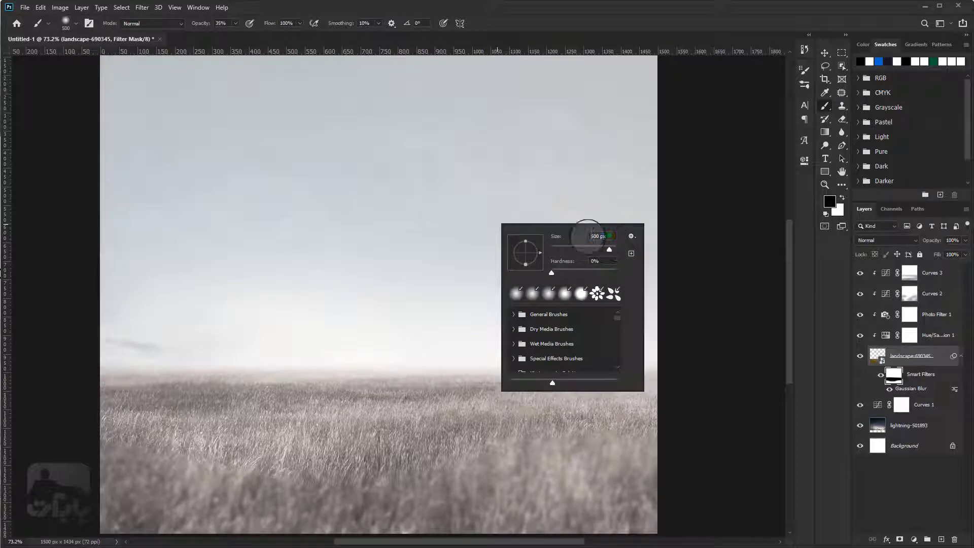
left_click(601, 261)
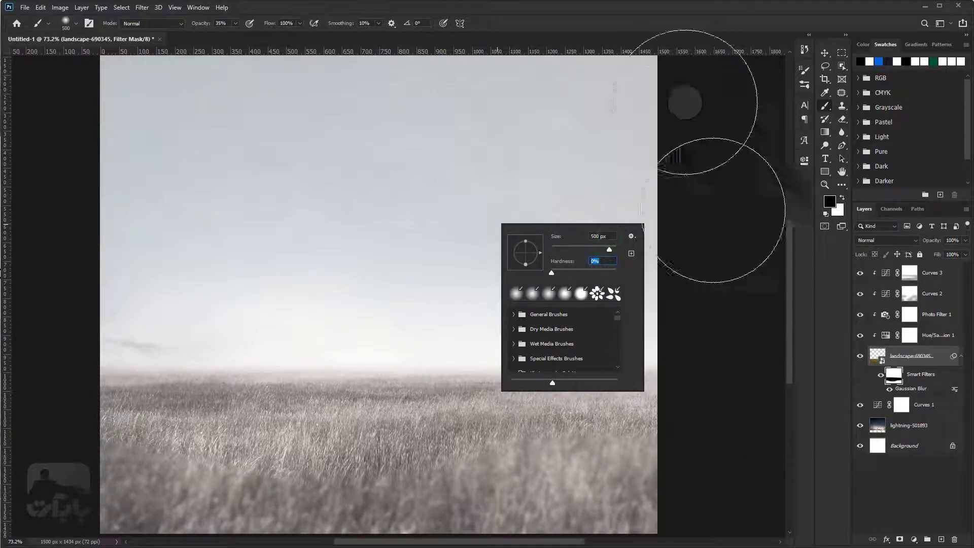
key("Return")
scroll(631, 381, "down", 3)
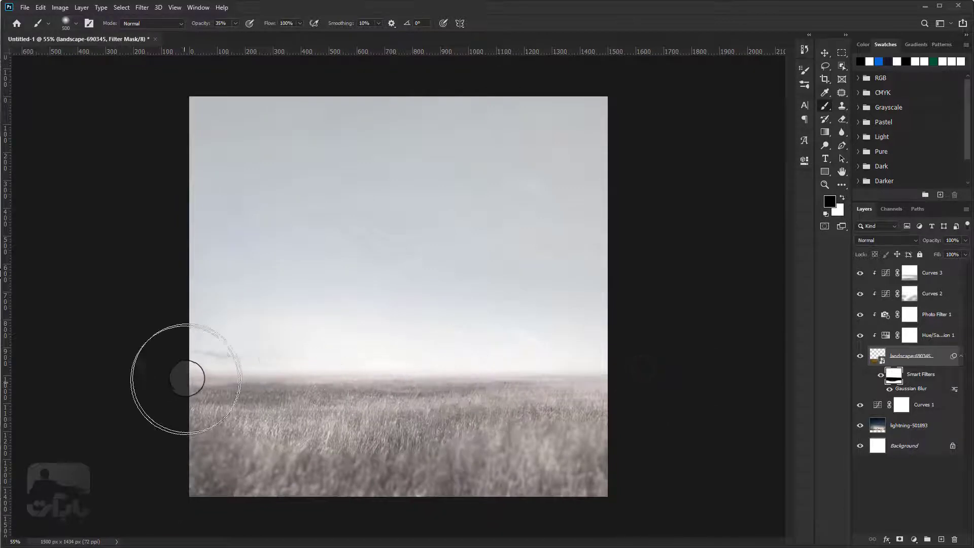
- Paint the blur mask along the horizon, swapping colours and resizing the brush to 300 px
mouse_move(186, 379)
left_mouse_down()
mouse_move(631, 370)
mouse_move(357, 412)
left_mouse_up()
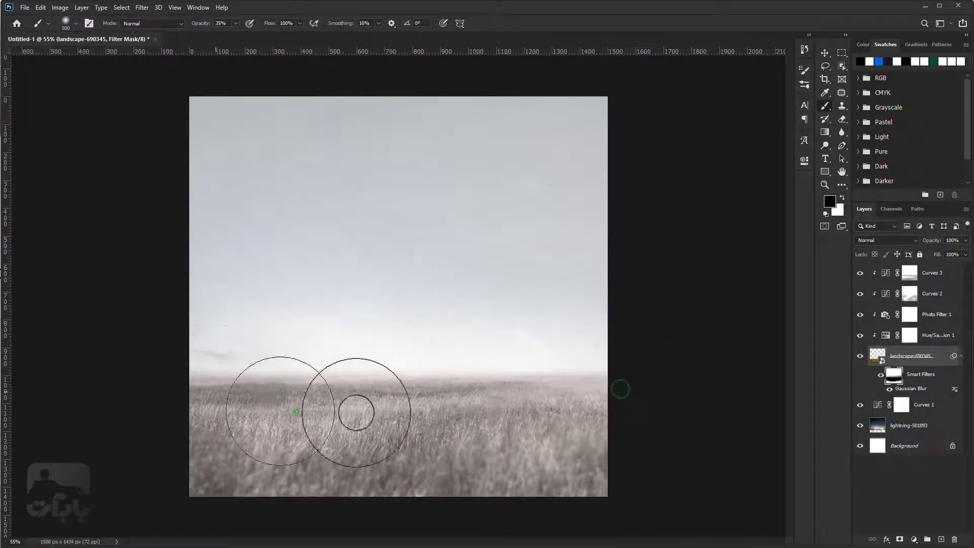
left_click(841, 199)
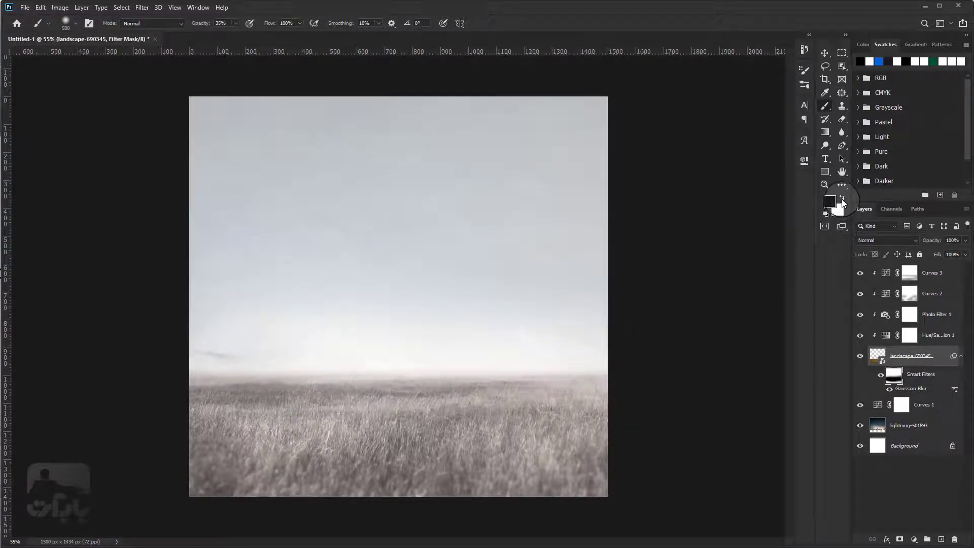
right_click(517, 255)
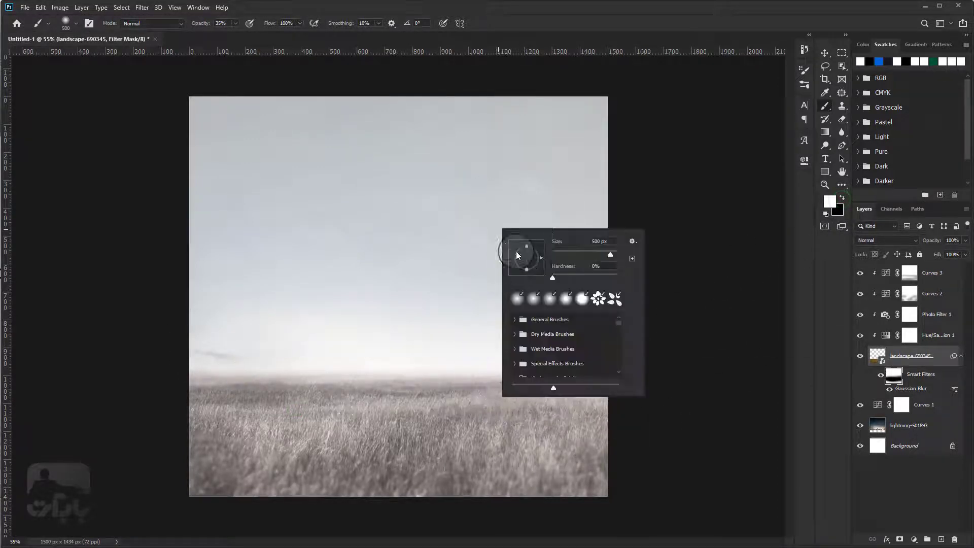
left_click(564, 241)
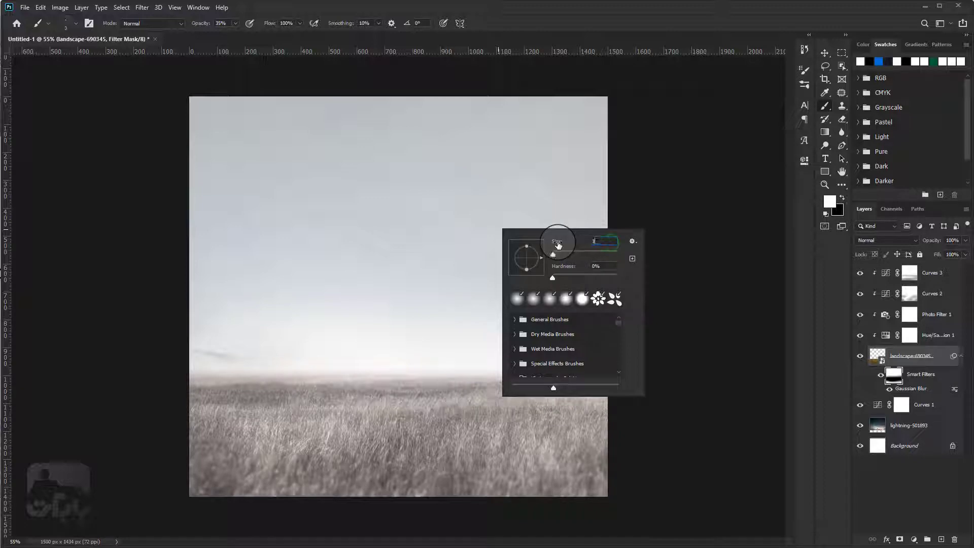
type("300")
key("Return")
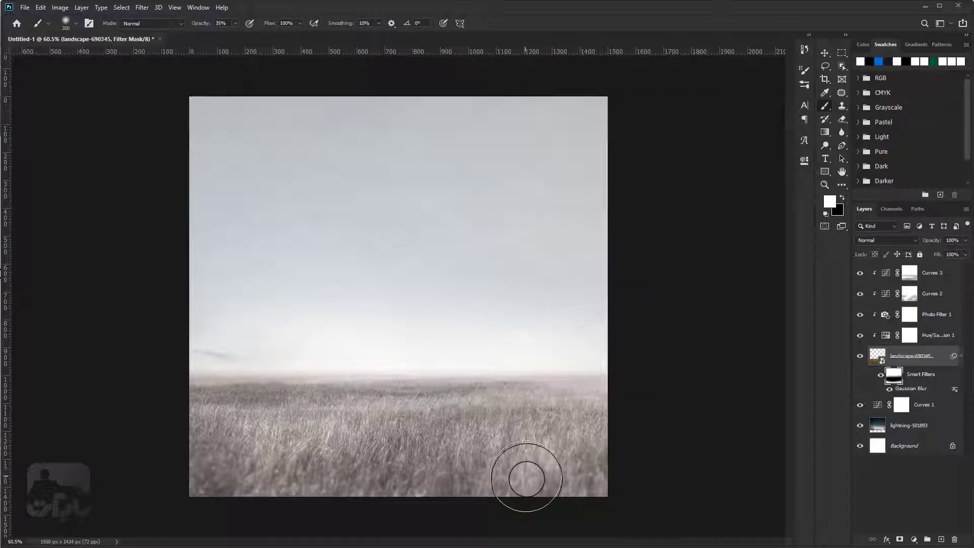
scroll(525, 473, "up", 1)
left_click_drag(523, 472, 539, 282)
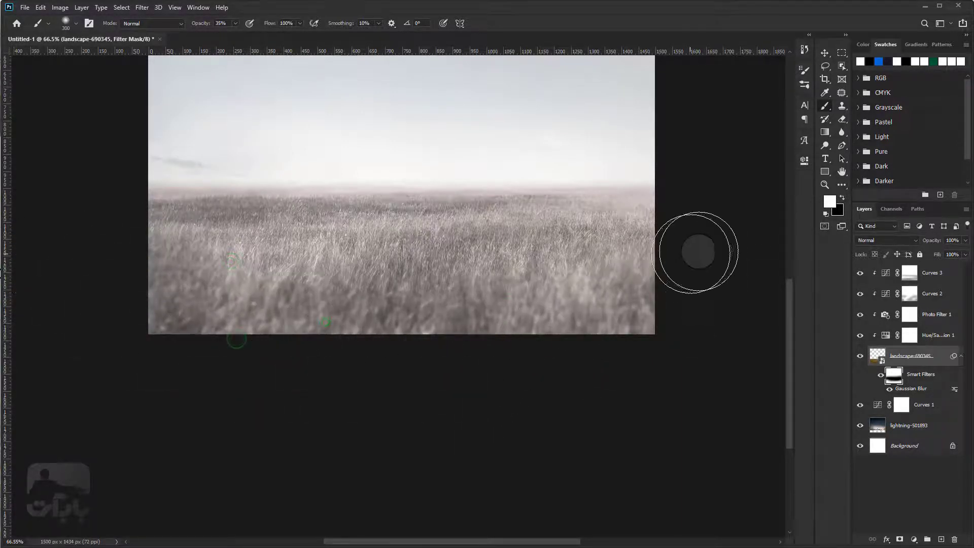
scroll(477, 384, "down", 2)
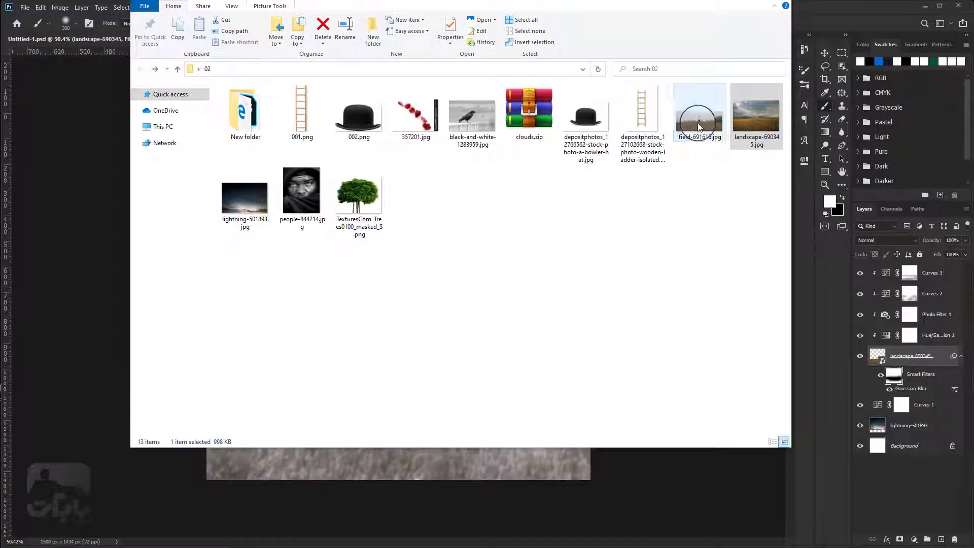
- Open field-691616.jpg and the depositphotos wooden ladder image in Photoshop from File Explorer
left_click(698, 126)
left_click(642, 118)
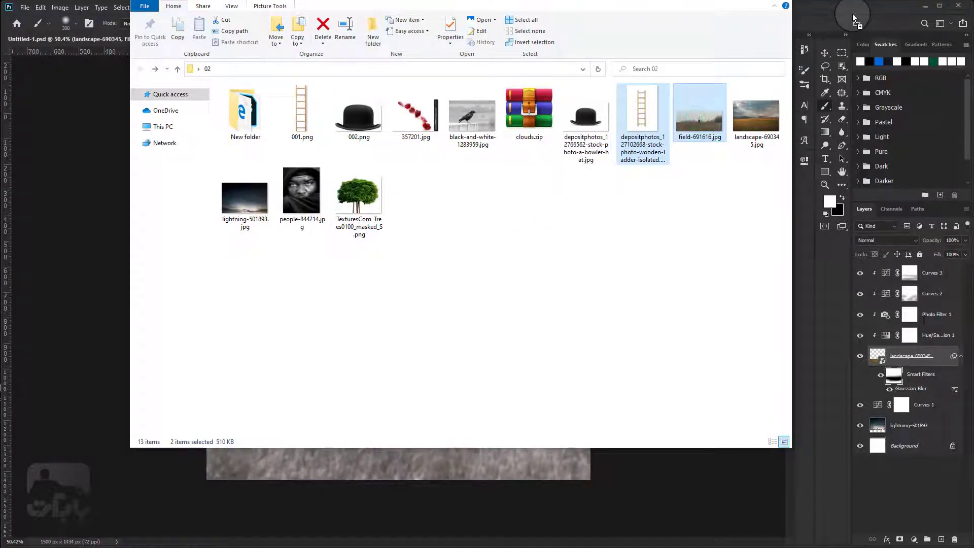
left_click_drag(697, 122, 852, 13)
key("x")
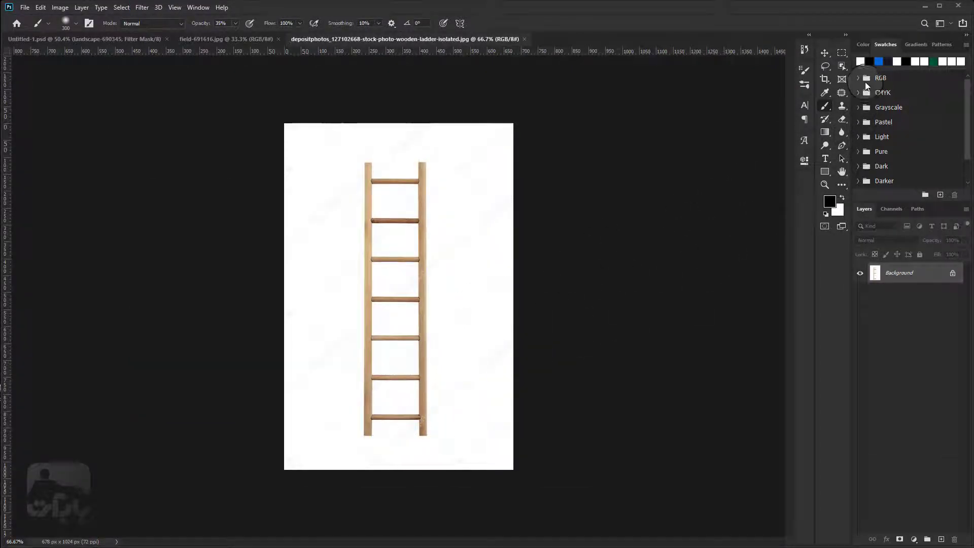
- Crop field-691616.jpg to a tall narrow rectangle around the standing man
left_click(233, 36)
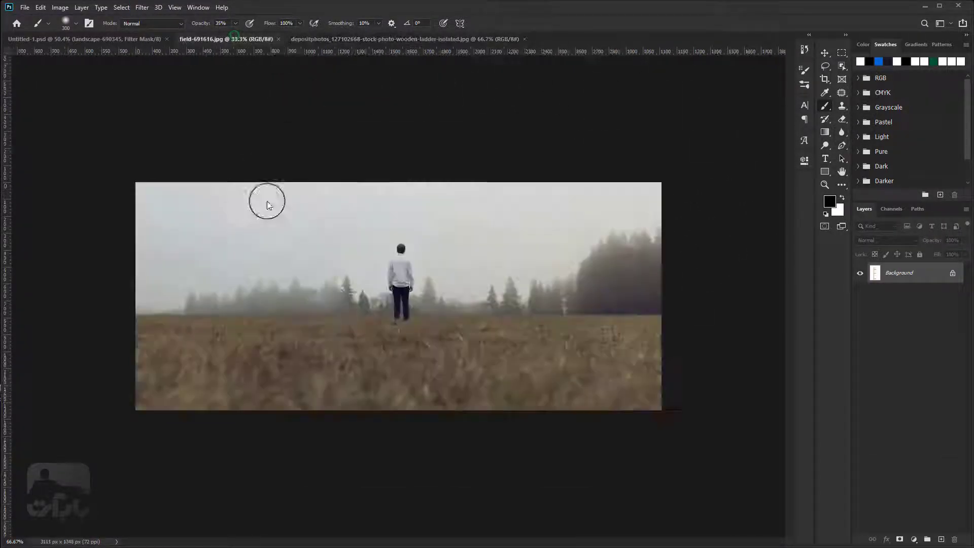
scroll(410, 297, "up", 2)
scroll(419, 283, "up", 2)
scroll(398, 294, "up", 2)
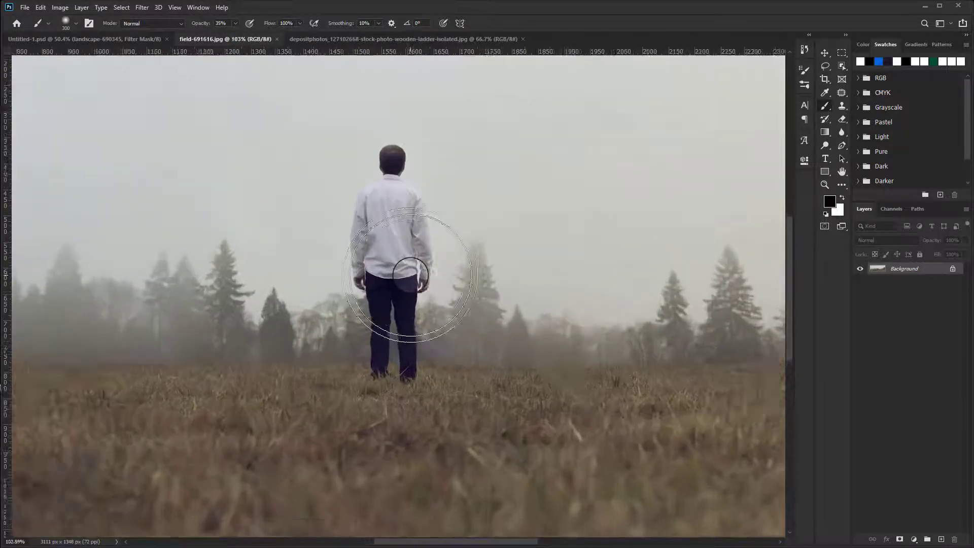
scroll(401, 284, "up", 1)
left_click(842, 54)
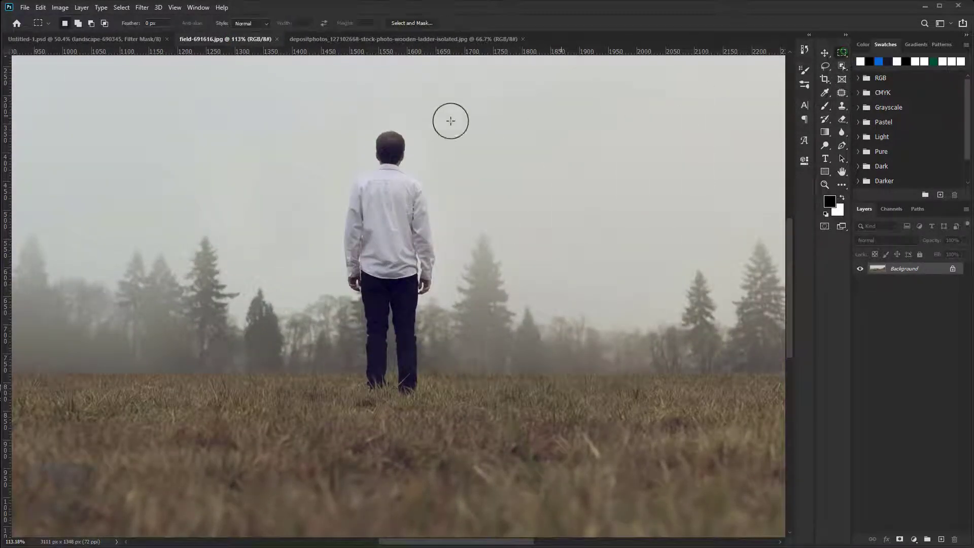
left_click_drag(333, 113, 440, 400)
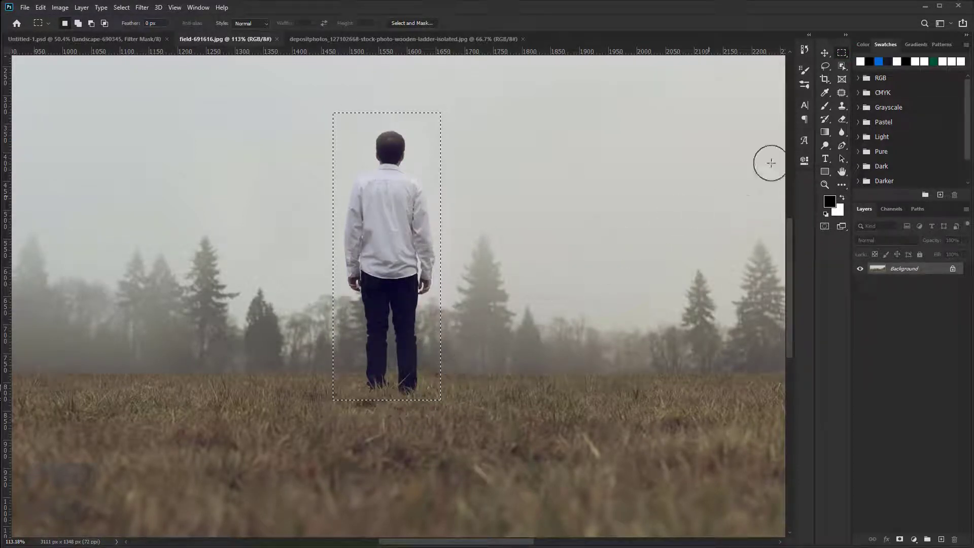
left_click(826, 76)
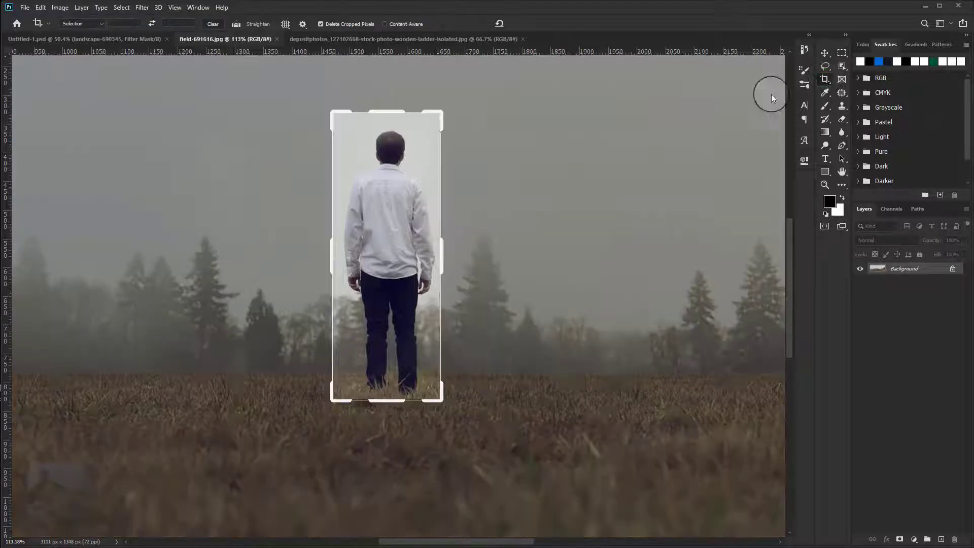
key("Return")
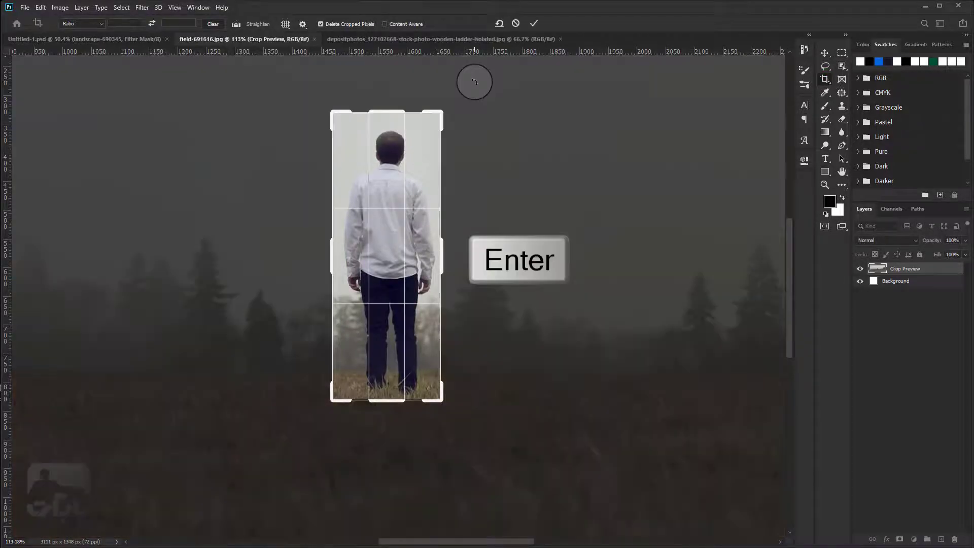
key("ctrl+0")
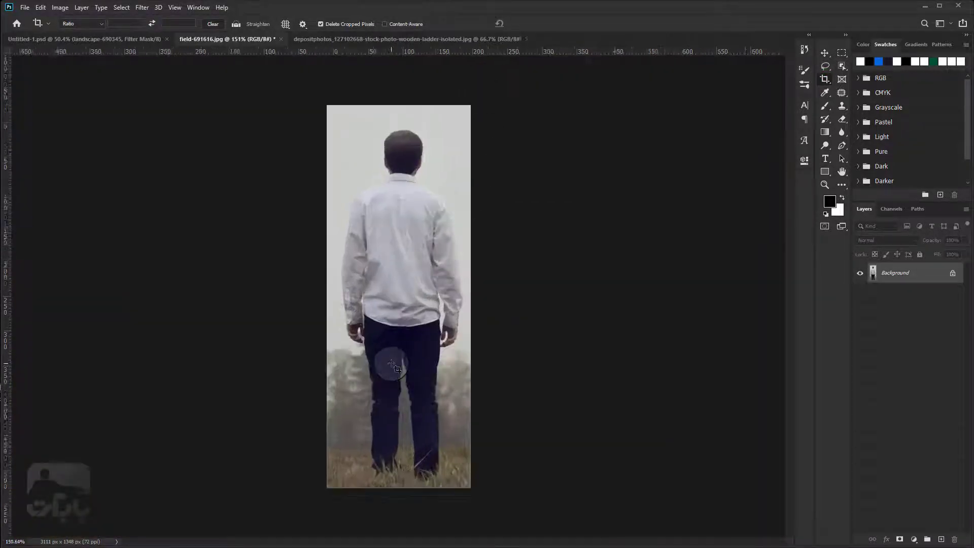
- Add a layer mask to the man photo and reset the Brush to default with crisp hardness
left_click(825, 105)
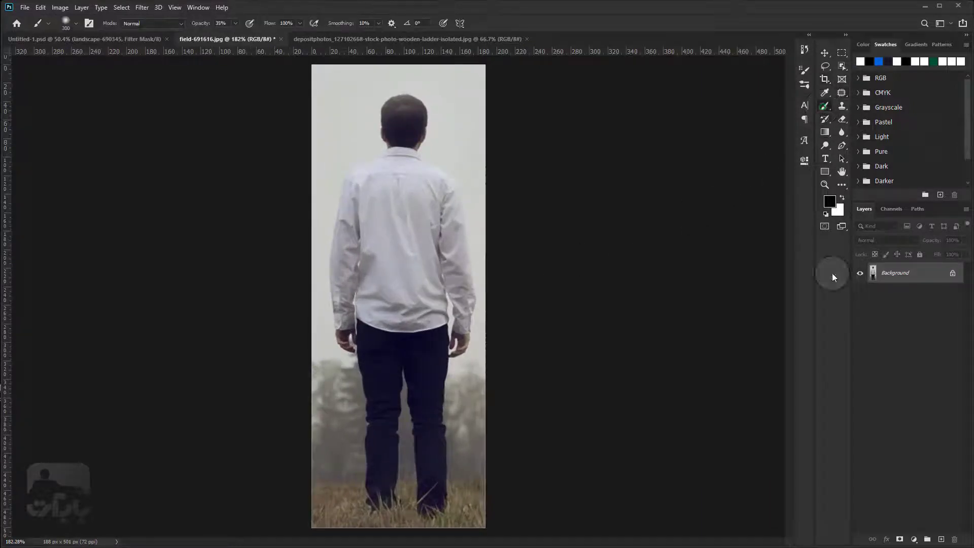
left_click(900, 539)
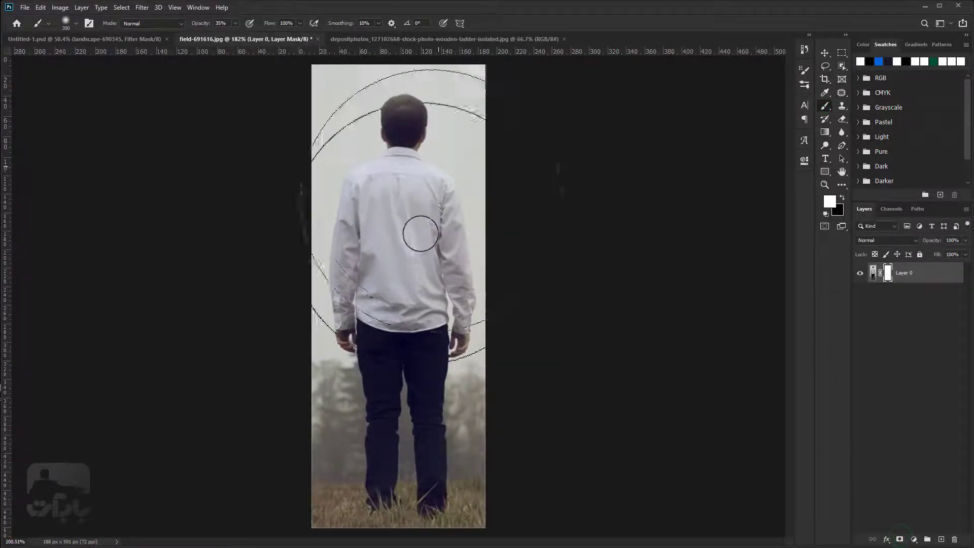
scroll(420, 226, "up", 1)
right_click(419, 243)
right_click(38, 23)
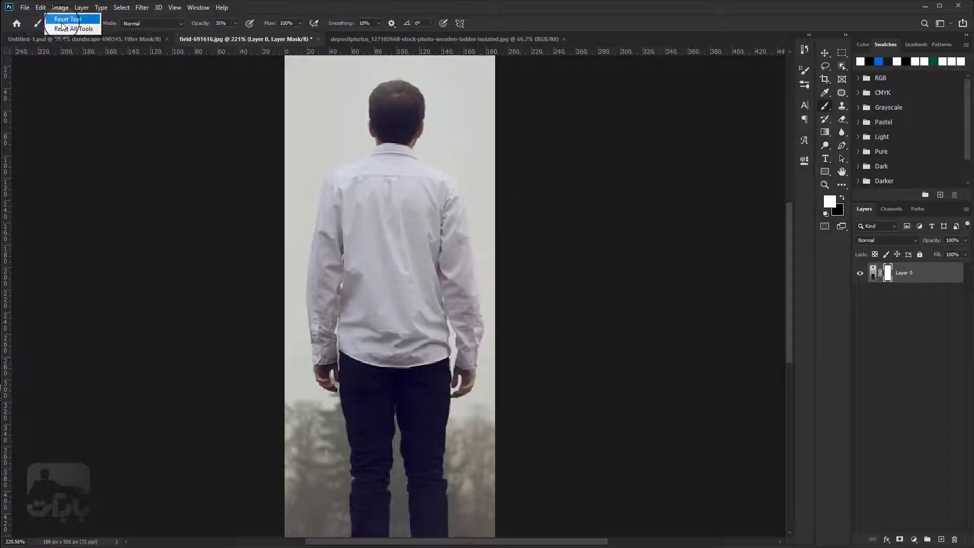
left_click(61, 17)
right_click(415, 245)
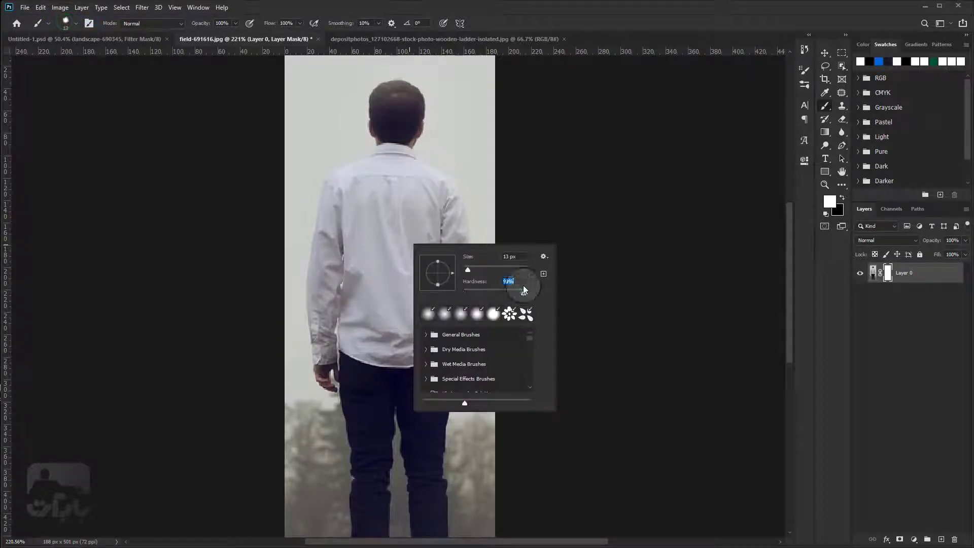
left_click(518, 198)
scroll(483, 155, "up", 2)
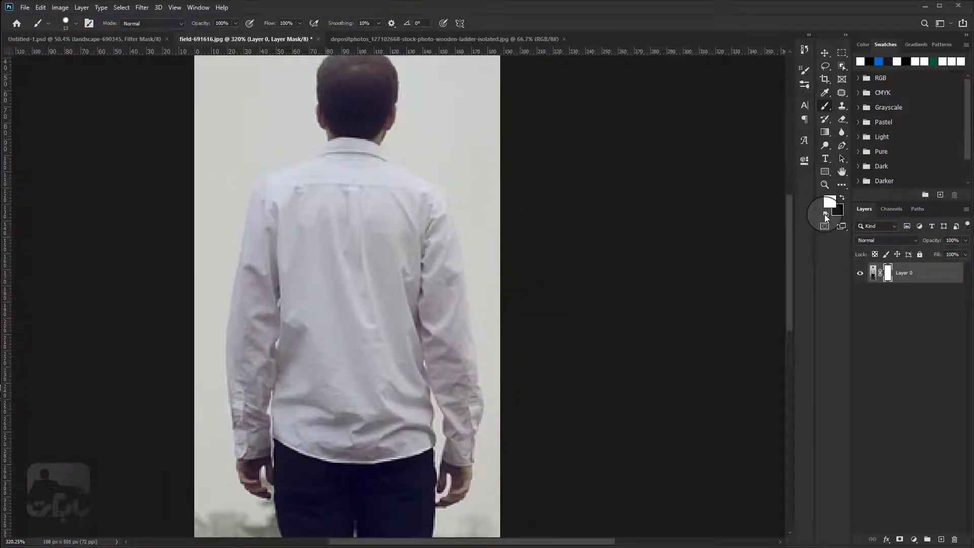
- Paint black on the mask to hide the background beside the man's head and shoulders
left_click(899, 280)
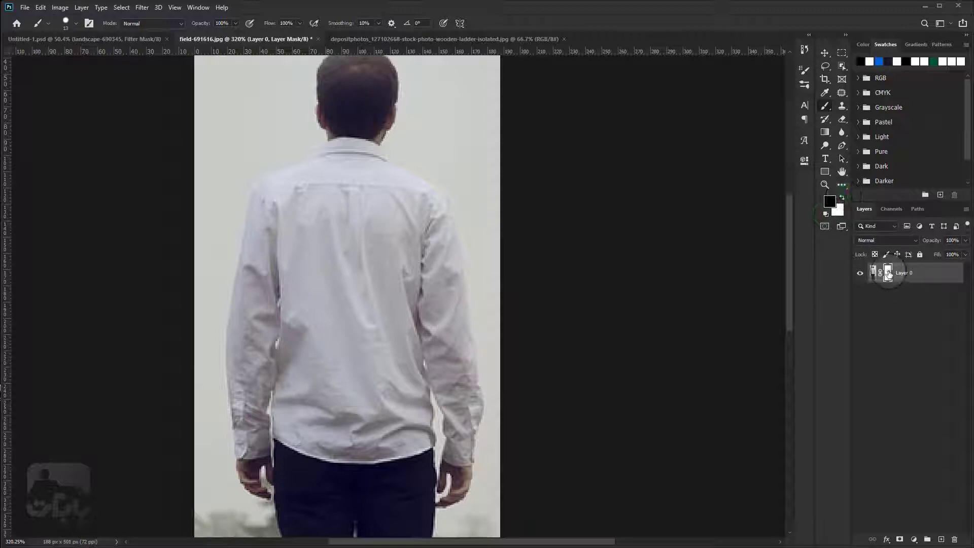
scroll(461, 152, "up", 2)
left_click_drag(493, 146, 517, 180)
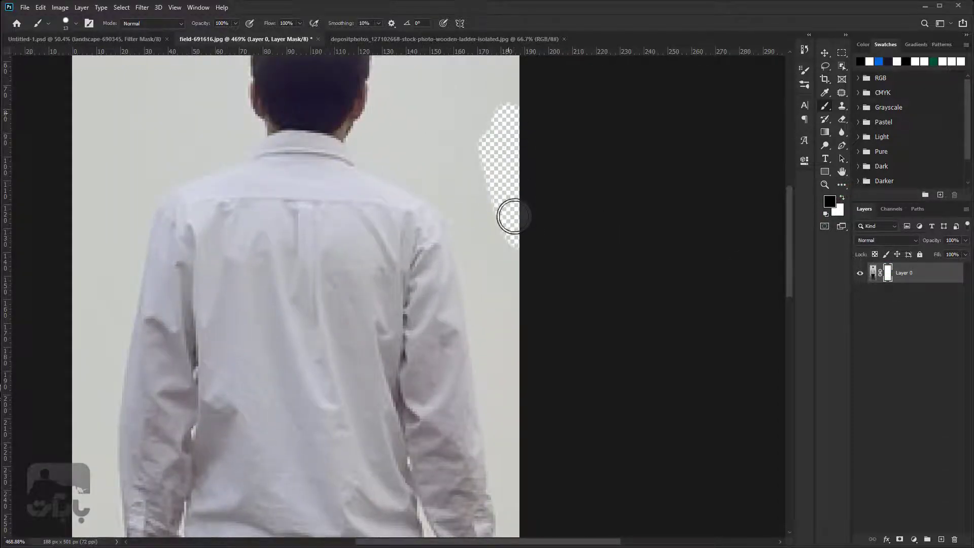
scroll(512, 217, "down", 2)
scroll(424, 142, "up", 3)
left_click_drag(472, 98, 452, 196)
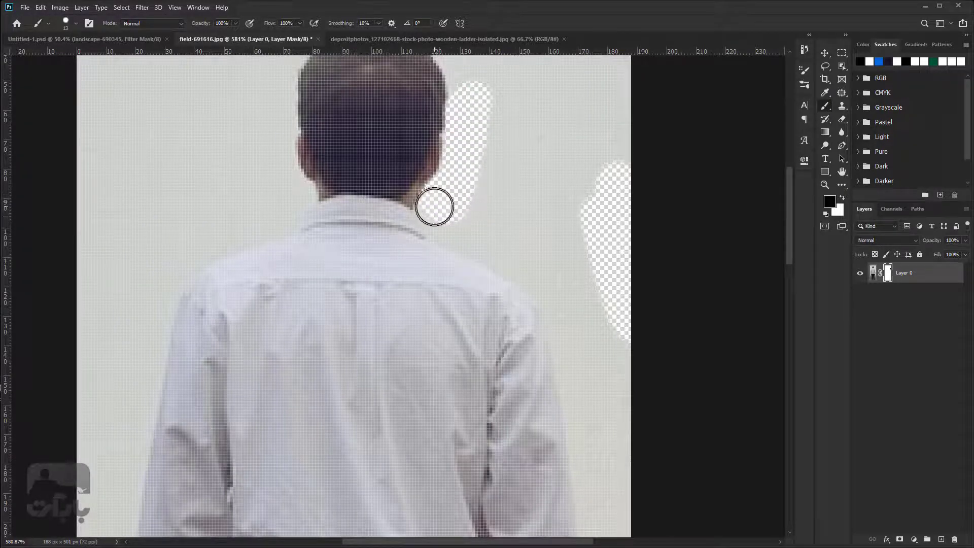
mouse_move(459, 234)
left_mouse_down()
mouse_move(543, 282)
mouse_move(504, 223)
mouse_move(561, 279)
left_mouse_up()
scroll(564, 284, "down", 2)
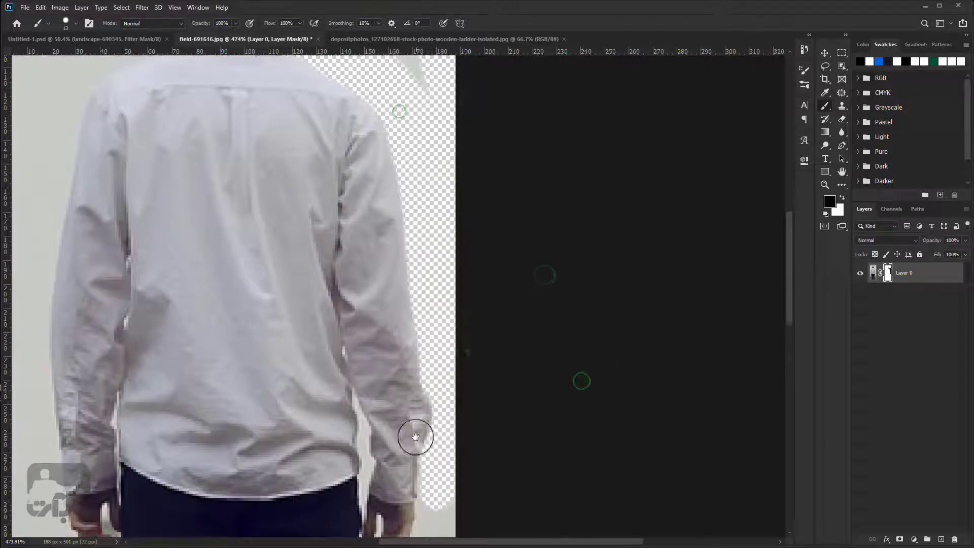
scroll(413, 435, "down", 3)
- Mask out the remaining background around the man's body, head and legs
left_click_drag(435, 374, 444, 457)
scroll(446, 292, "down", 3)
left_click_drag(446, 292, 446, 391)
scroll(437, 406, "down", 3)
left_click_drag(507, 371, 213, 239)
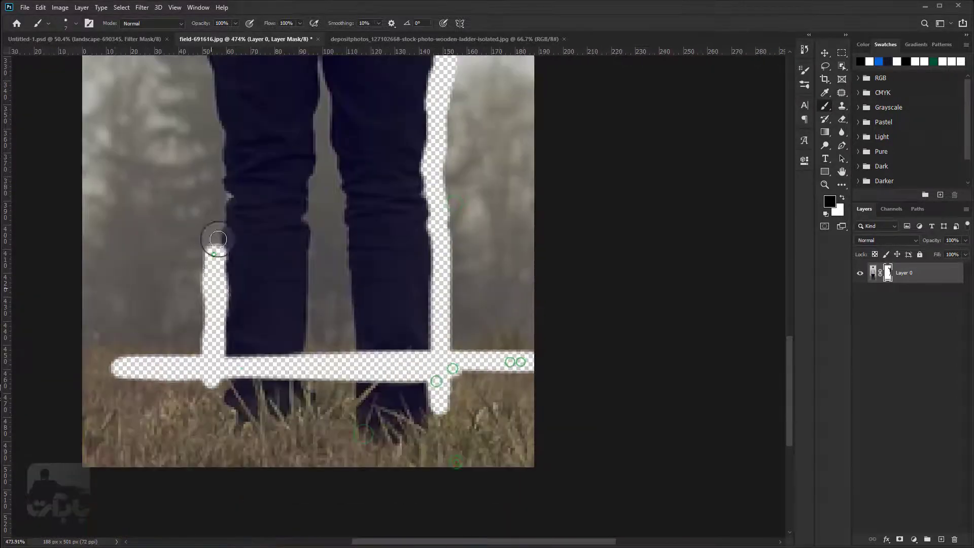
scroll(218, 243, "up", 3)
scroll(169, 109, "up", 3)
mouse_move(233, 385)
left_mouse_down()
mouse_move(167, 228)
mouse_move(265, 114)
left_mouse_up()
scroll(169, 110, "up", 3)
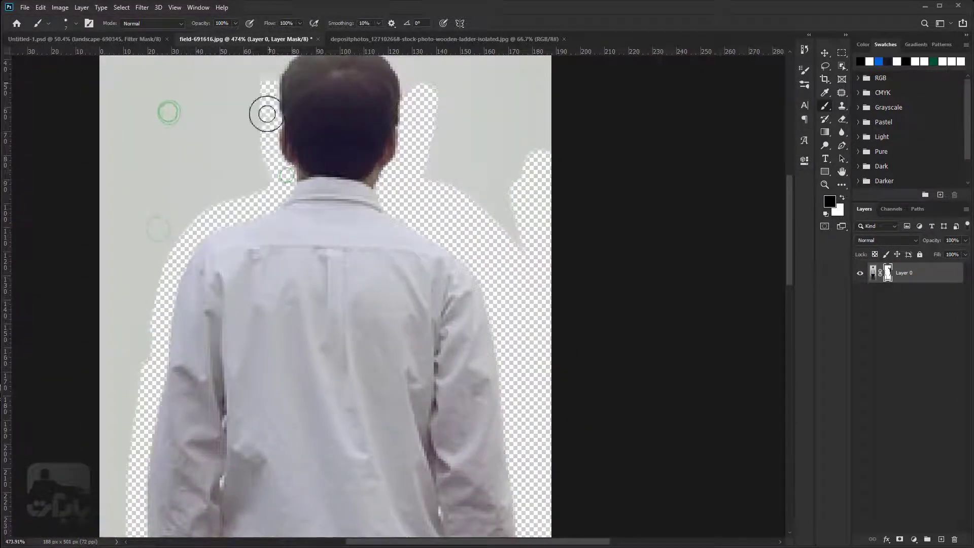
scroll(266, 113, "up", 2)
mouse_move(258, 168)
left_mouse_down()
mouse_move(375, 157)
mouse_move(485, 265)
mouse_move(120, 250)
left_mouse_up()
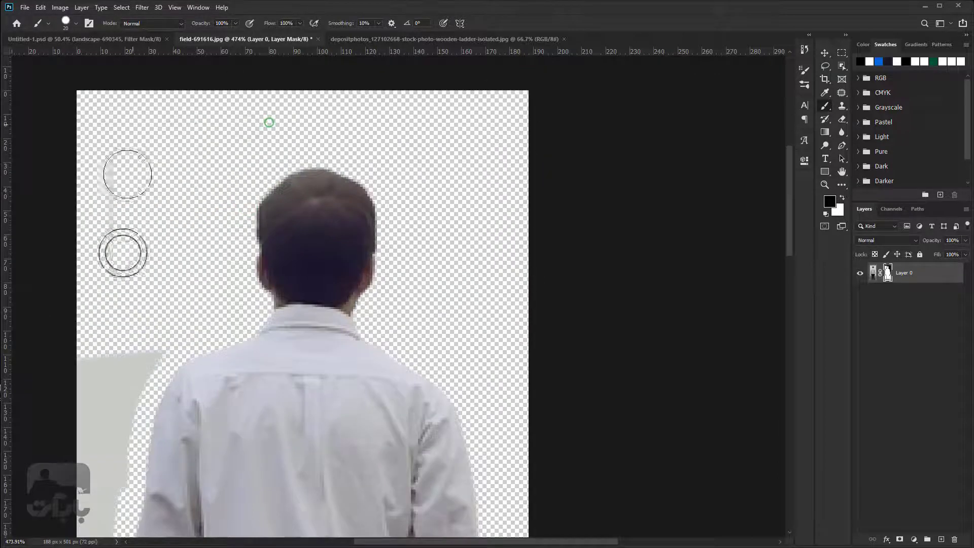
scroll(160, 337, "down", 3)
mouse_move(161, 337)
left_mouse_down()
mouse_move(218, 344)
mouse_move(377, 413)
mouse_move(386, 218)
left_mouse_up()
scroll(272, 233, "up", 3)
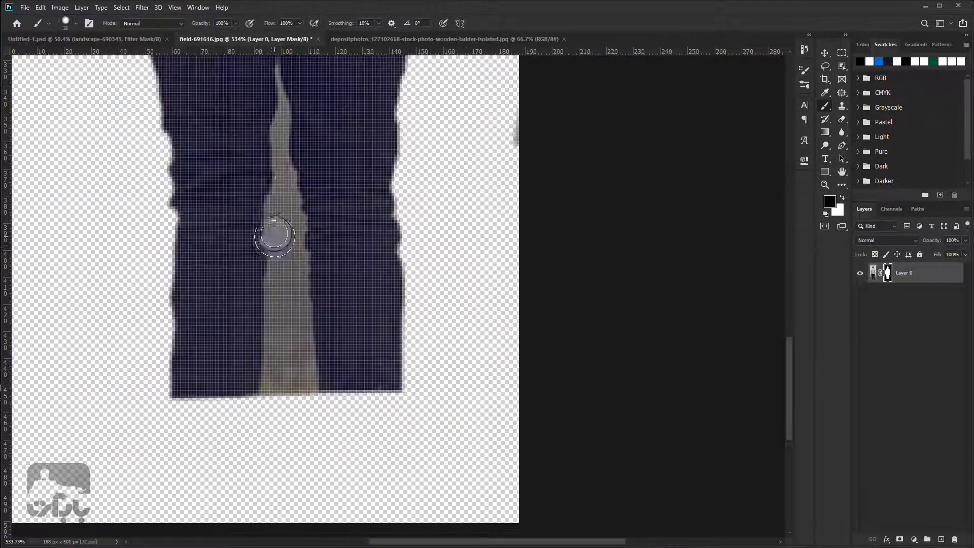
- With a smaller brush, clean the tight edges between the legs, beside the hand and along the shirt
key("bracketleft")
key("bracketleft")
key("bracketleft")
mouse_move(271, 233)
left_mouse_down()
mouse_move(293, 348)
mouse_move(300, 306)
mouse_move(282, 130)
left_mouse_up()
scroll(283, 130, "up", 3)
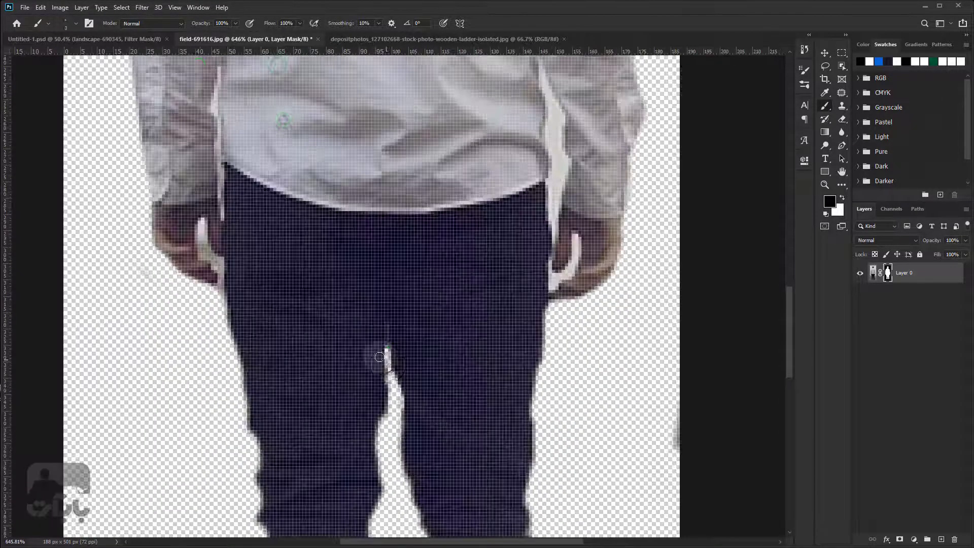
scroll(355, 325, "down", 1)
key("bracketleft")
key("bracketleft")
key("bracketleft")
mouse_move(462, 365)
left_mouse_down()
mouse_move(448, 319)
mouse_move(446, 157)
left_mouse_up()
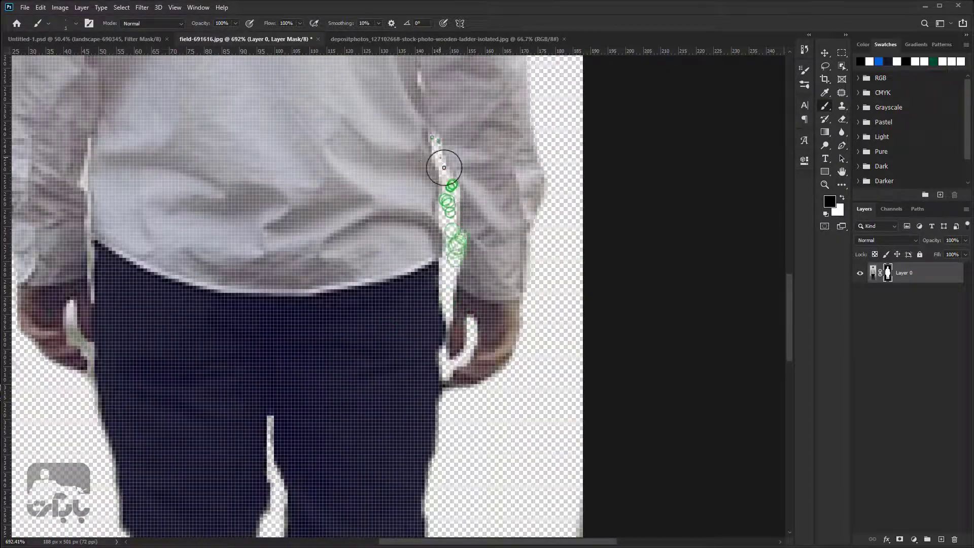
scroll(322, 87, "up", 1)
scroll(321, 86, "left", 5)
mouse_move(322, 87)
left_mouse_down()
mouse_move(301, 305)
mouse_move(314, 348)
left_mouse_up()
scroll(315, 348, "down", 2)
- Fit the cutout in view and apply the man's layer mask permanently
key("ctrl+0")
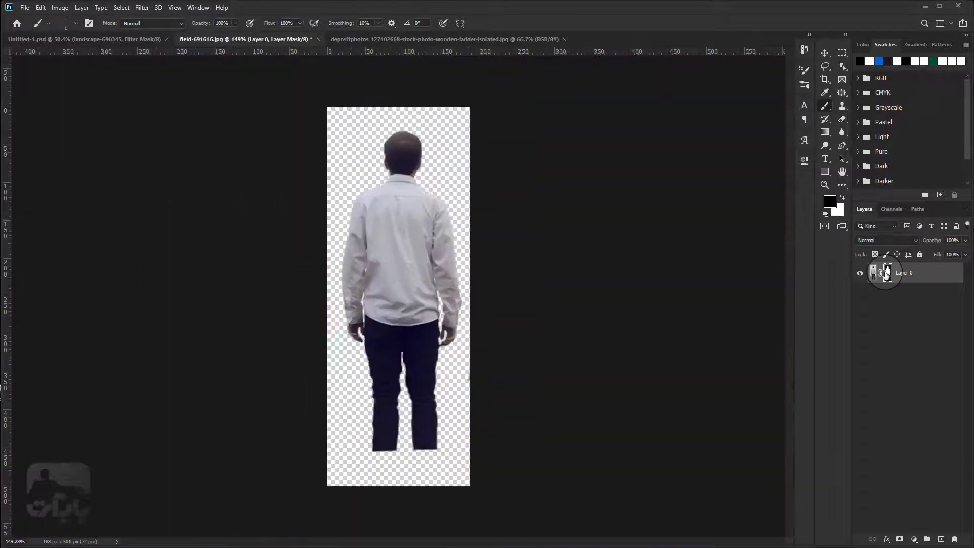
right_click(887, 272)
left_click(877, 301)
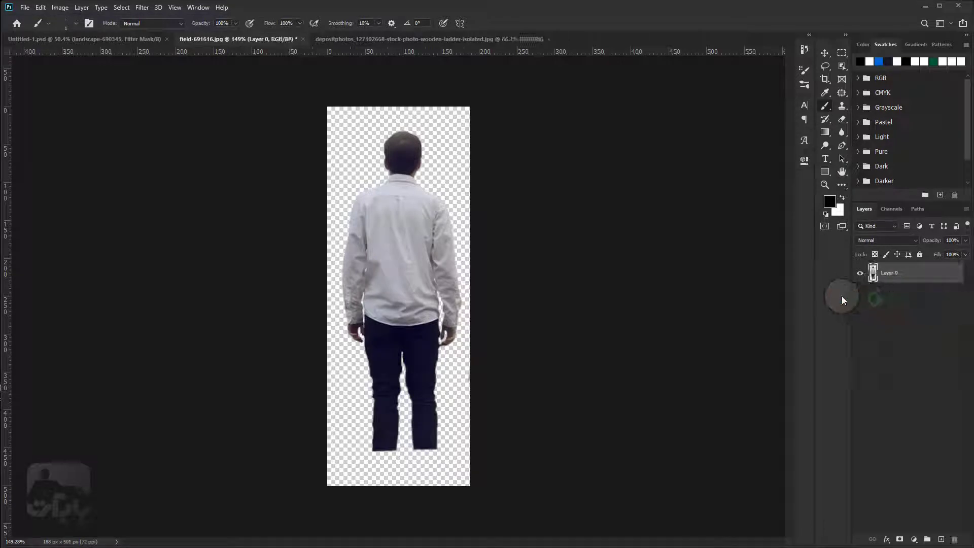
- Add a layer mask to the wooden ladder photo
left_click(400, 39)
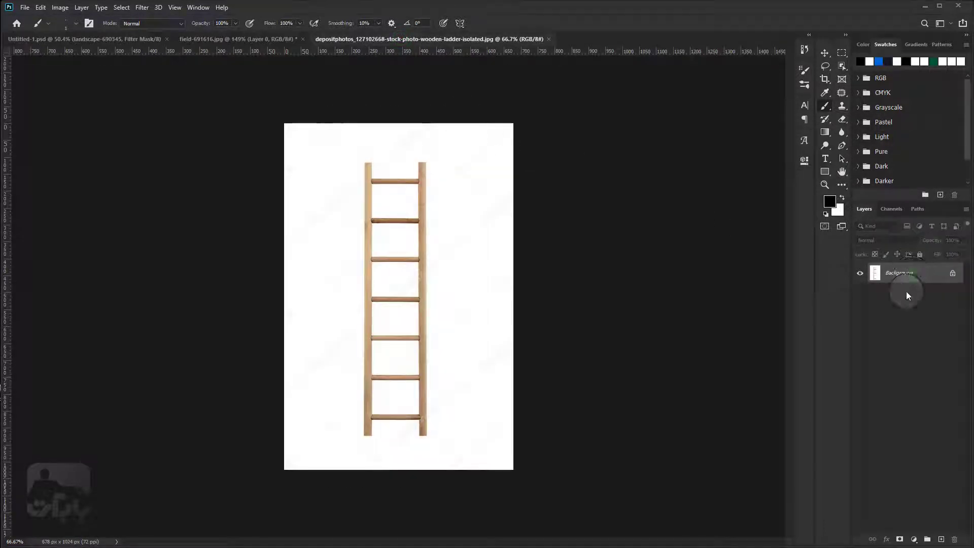
left_click(900, 539)
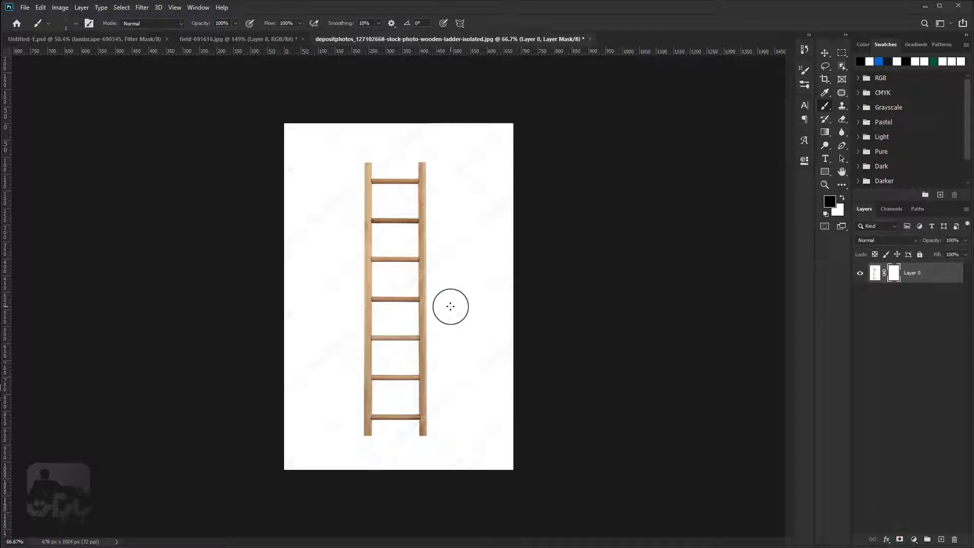
scroll(451, 307, "up", 4)
scroll(484, 274, "up", 2)
scroll(485, 275, "down", 1)
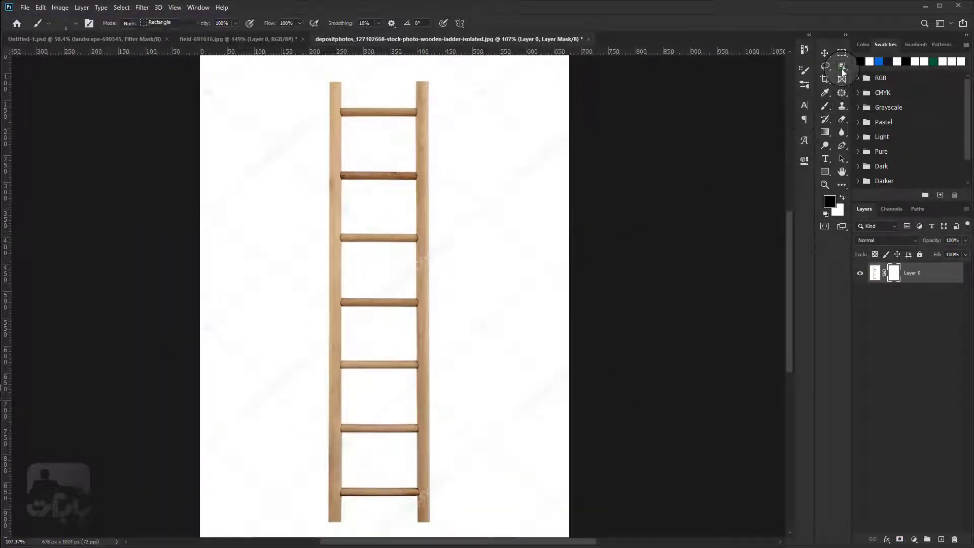
- Magic Wand-select the five gaps between the ladder rungs in Add to Selection mode
right_click(842, 71)
left_click(868, 84)
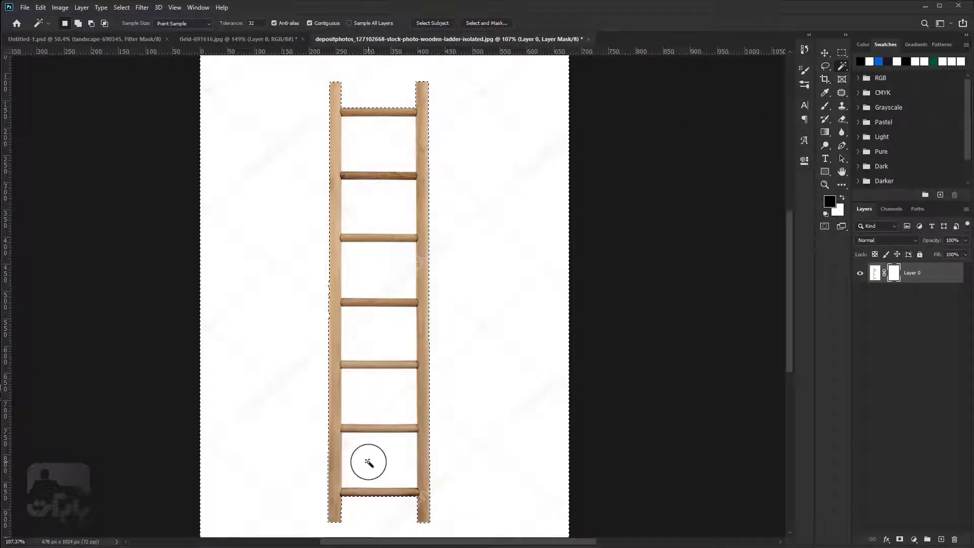
left_click(78, 23)
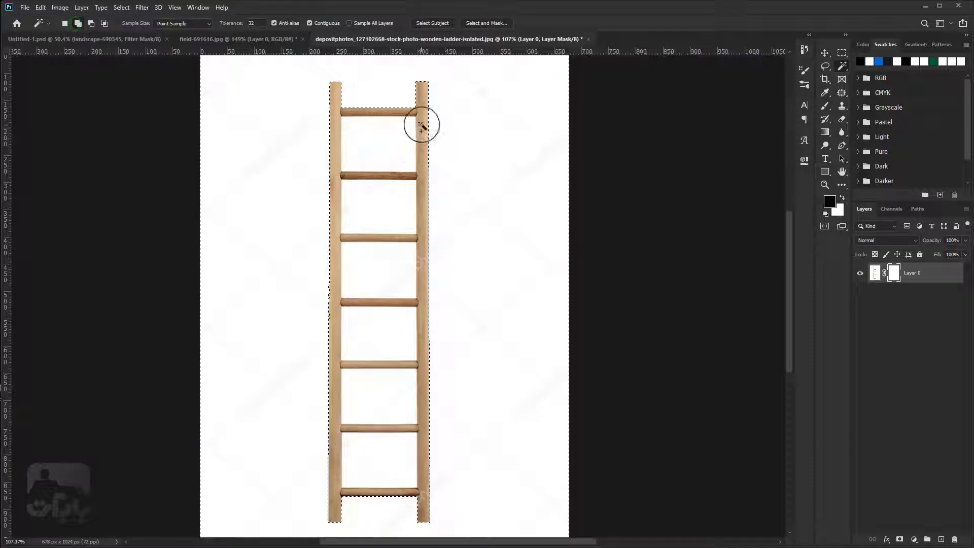
left_click(373, 213)
left_click(369, 277)
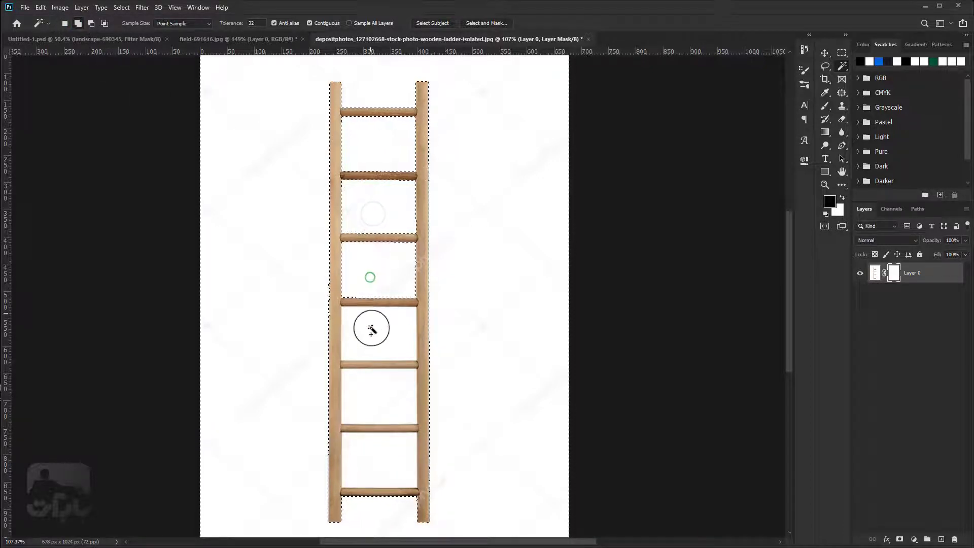
left_click(371, 341)
left_click(374, 391)
left_click(370, 449)
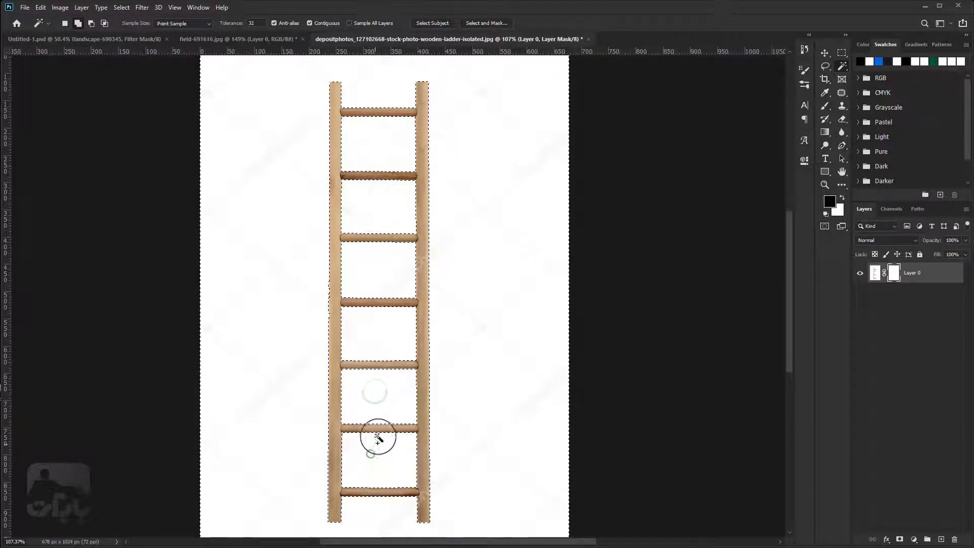
scroll(382, 421, "down", 1)
scroll(382, 421, "down", 1)
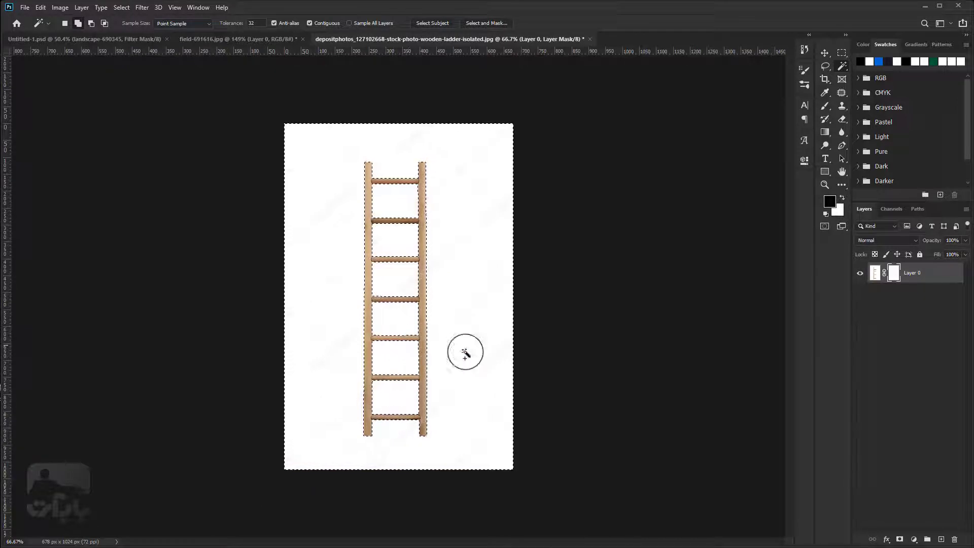
- Paint the mask black with a 275 px Brush to hide the white background
left_click(825, 106)
right_click(414, 201)
left_click_drag(487, 225, 517, 224)
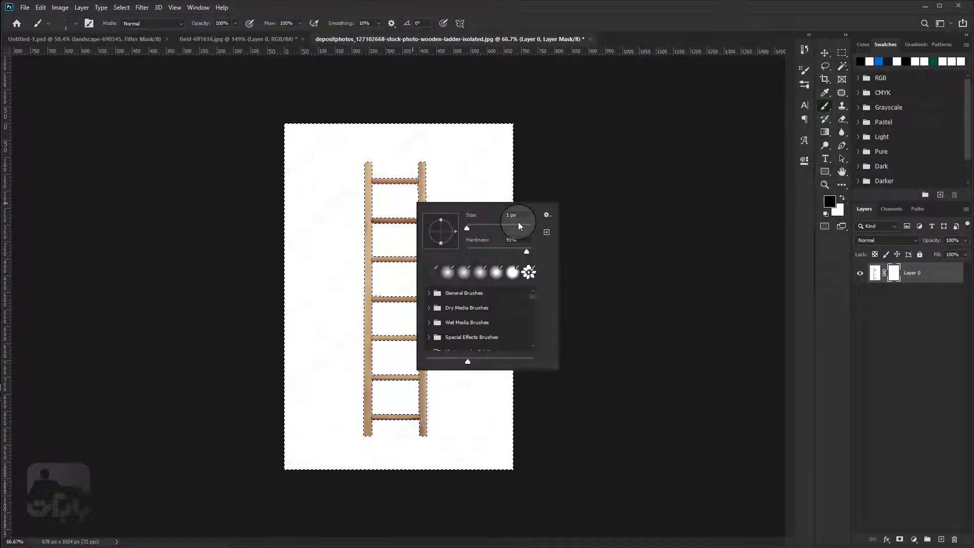
key("Return")
mouse_move(487, 193)
left_mouse_down()
mouse_move(478, 152)
mouse_move(304, 141)
mouse_move(294, 446)
mouse_move(522, 451)
mouse_move(402, 152)
mouse_move(402, 467)
mouse_move(326, 239)
mouse_move(294, 435)
mouse_move(326, 130)
left_mouse_up()
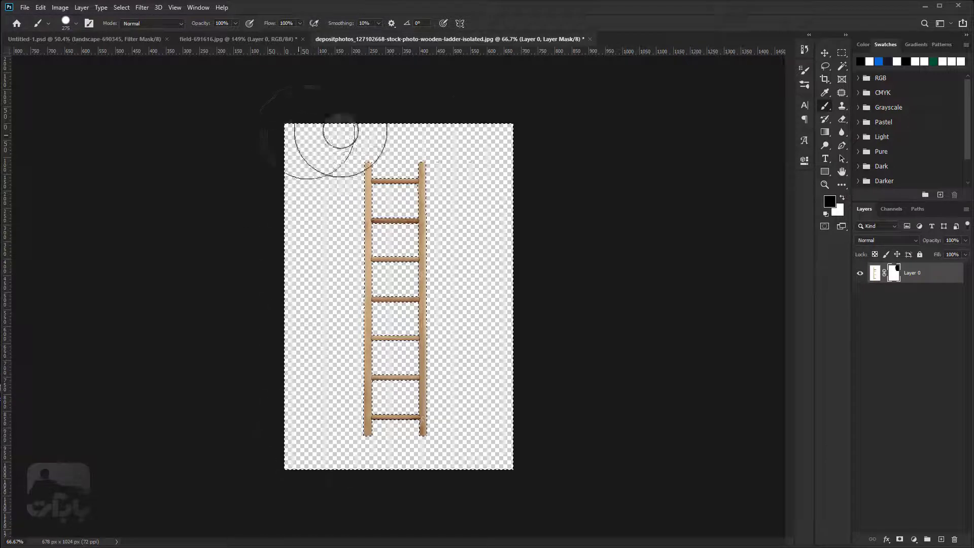
mouse_move(527, 391)
left_mouse_down()
mouse_move(282, 456)
mouse_move(467, 130)
mouse_move(435, 413)
mouse_move(339, 161)
left_mouse_up()
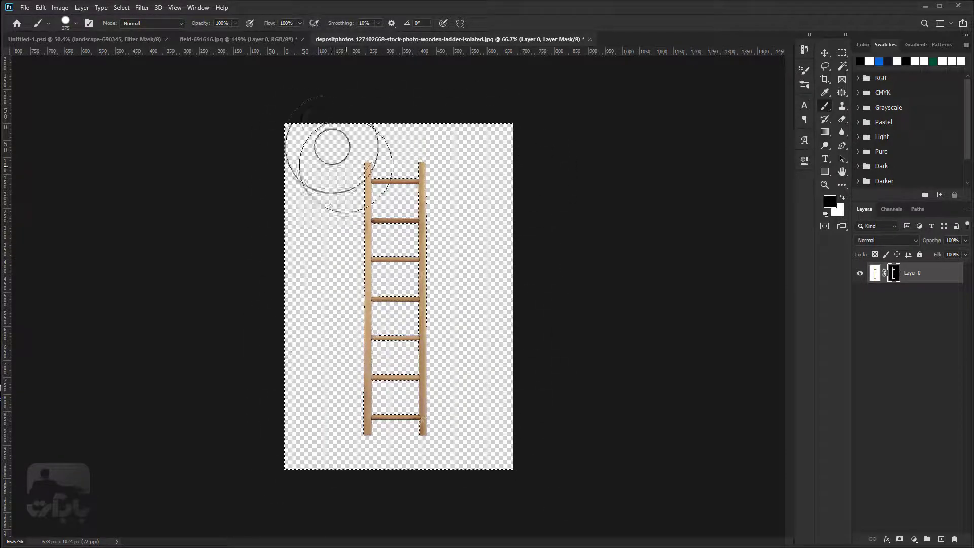
- Deselect, then bring up the context menu for the ladder's layer mask
left_click(121, 8)
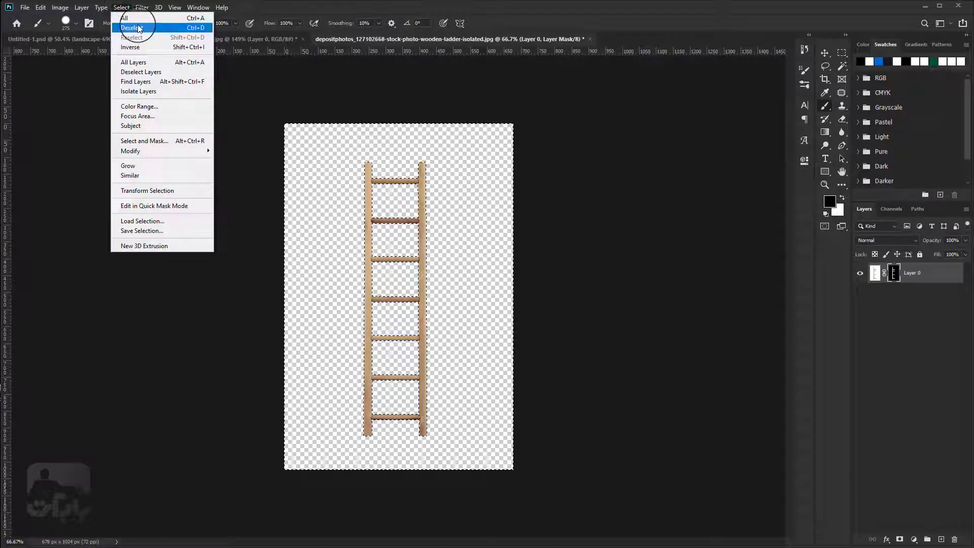
left_click(133, 28)
left_click(825, 54)
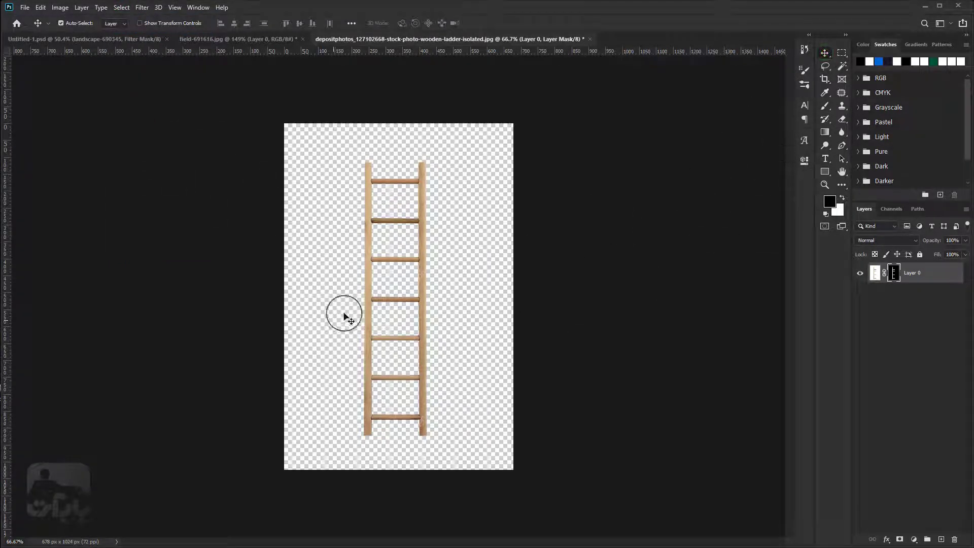
left_click(901, 272)
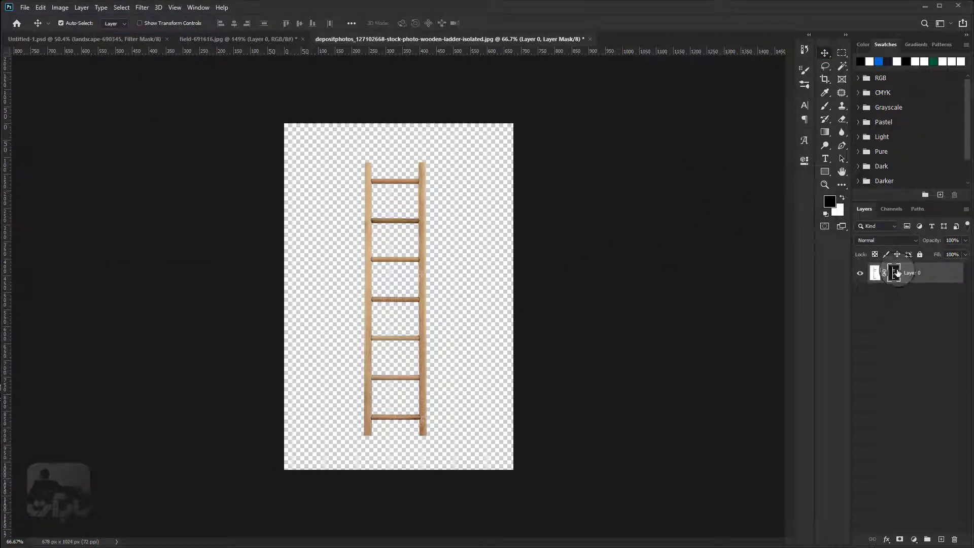
right_click(896, 273)
- Apply the ladder's mask and drop the ladder into the composite's sky
left_click(888, 298)
left_click_drag(878, 278, 83, 38)
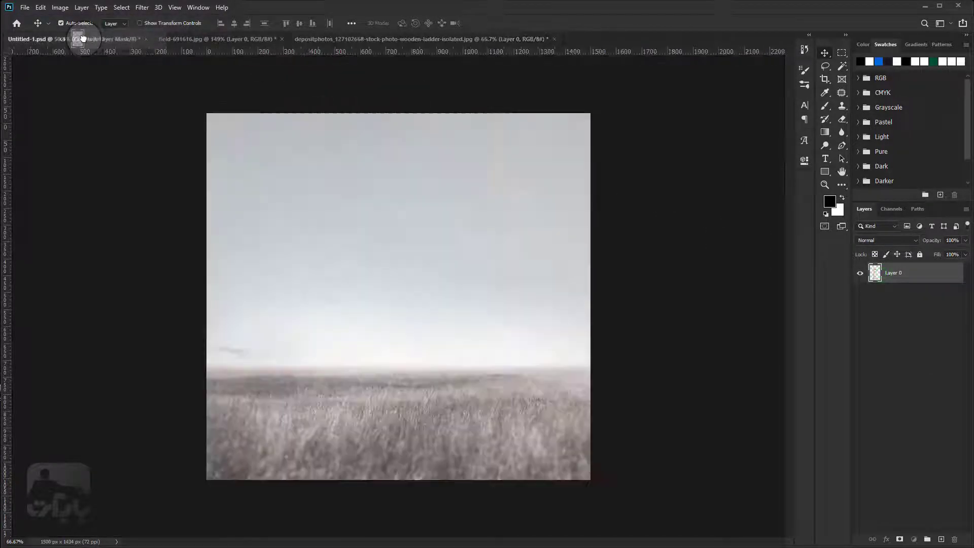
left_click_drag(83, 38, 411, 202)
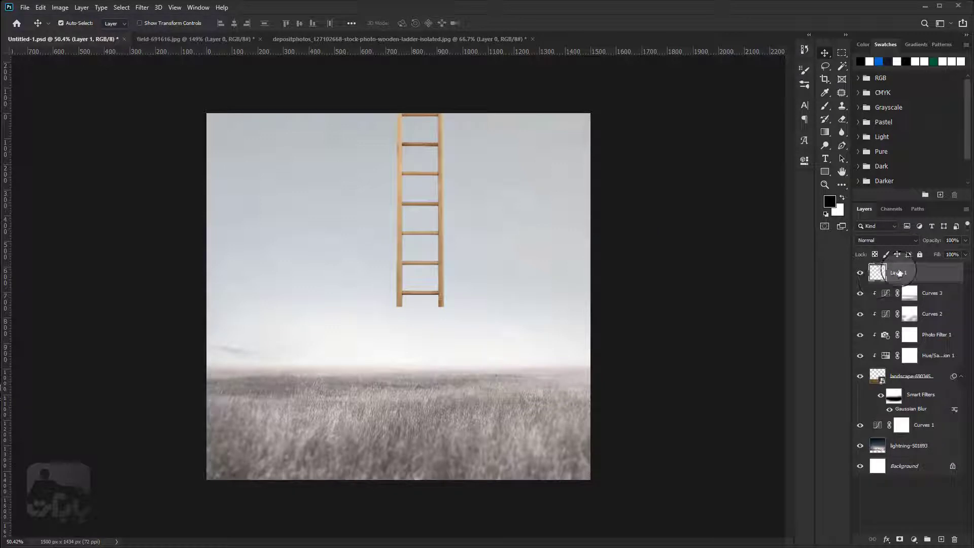
left_click(859, 272)
left_click(942, 295)
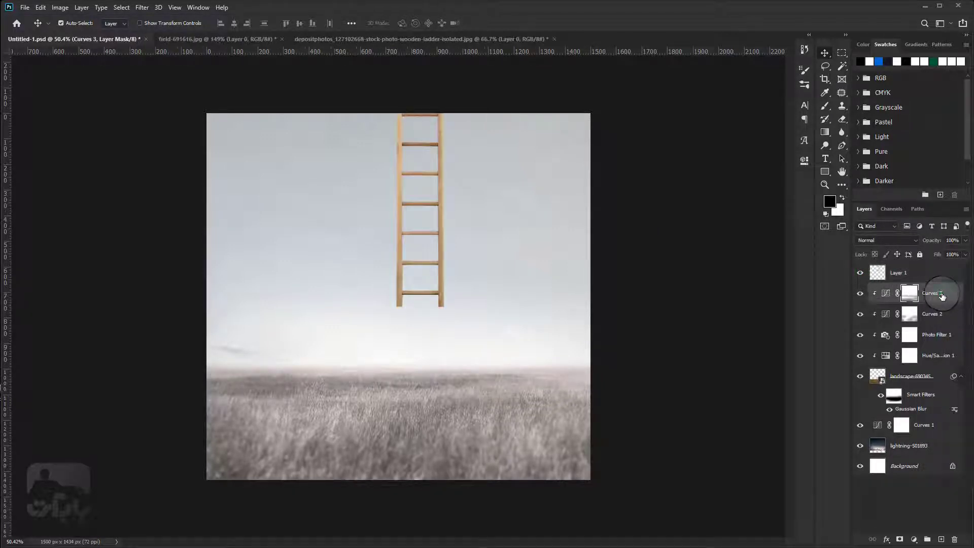
- Bring the cut-out man into the composite as Layer 2, placed in the grass below the ladder
left_click(234, 39)
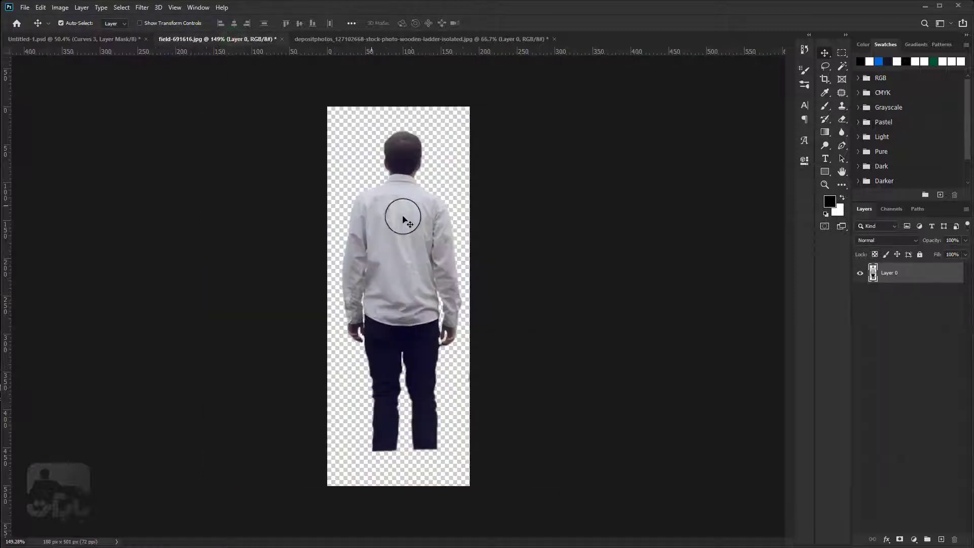
mouse_move(419, 227)
left_mouse_down()
mouse_move(81, 40)
mouse_move(410, 229)
left_mouse_up()
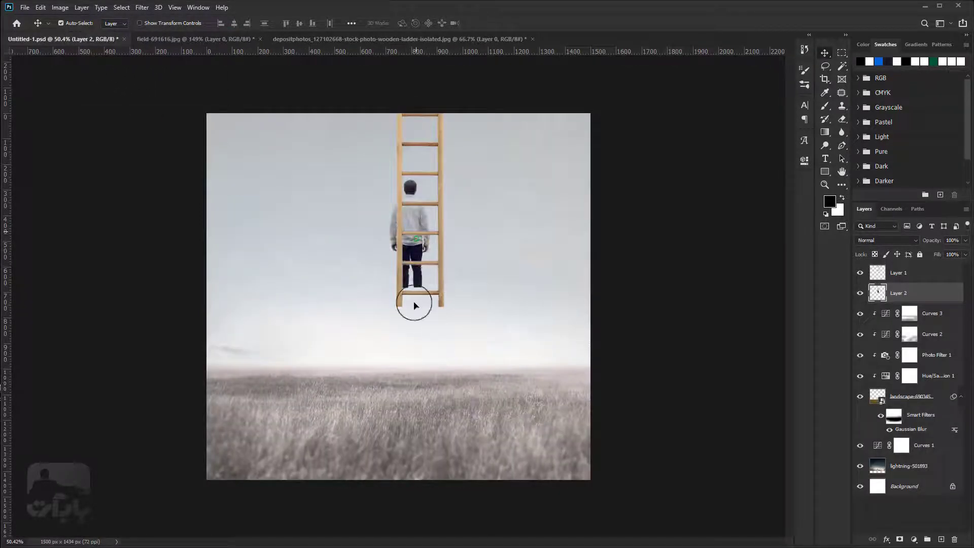
left_click_drag(414, 305, 406, 368)
scroll(404, 368, "down", 2)
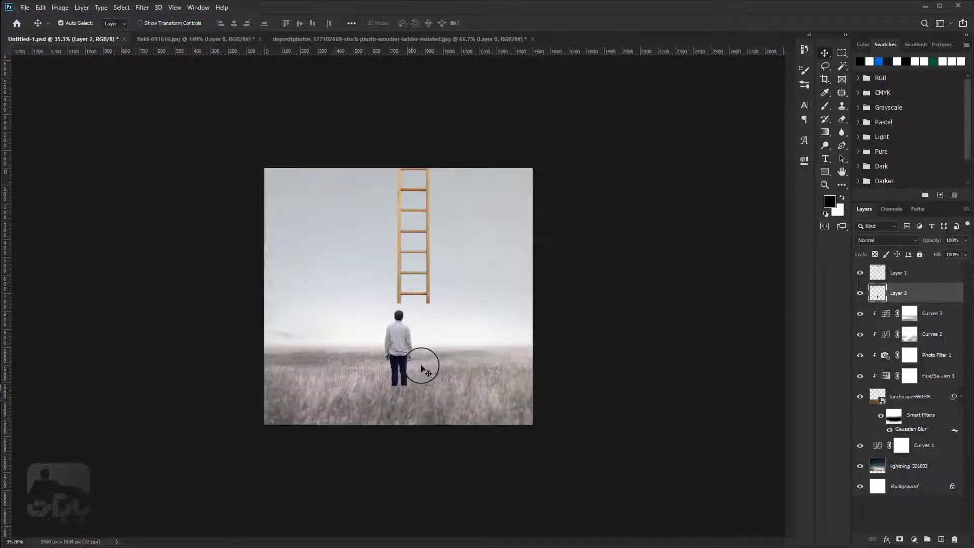
scroll(407, 359, "up", 1)
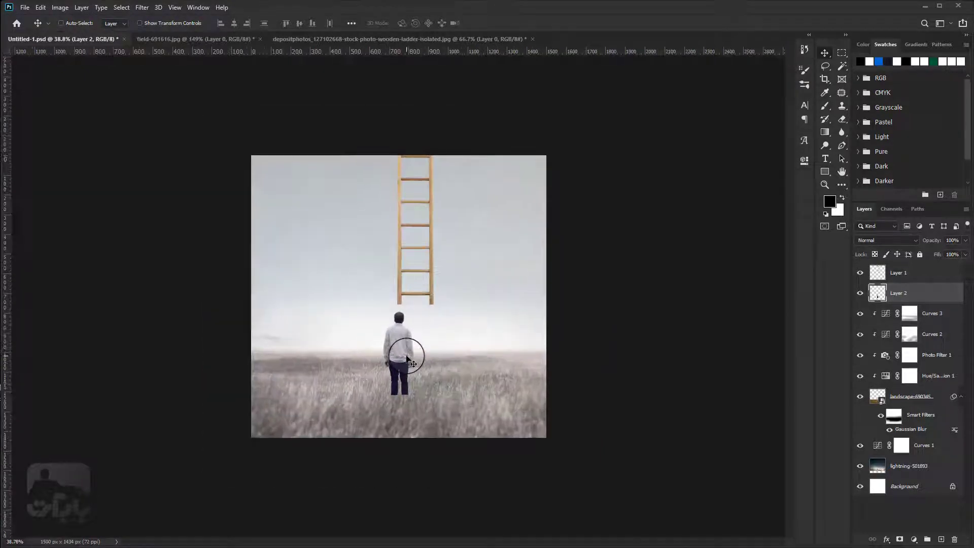
scroll(407, 358, "up", 1)
scroll(408, 358, "up", 1)
scroll(407, 359, "up", 2)
scroll(407, 358, "up", 1)
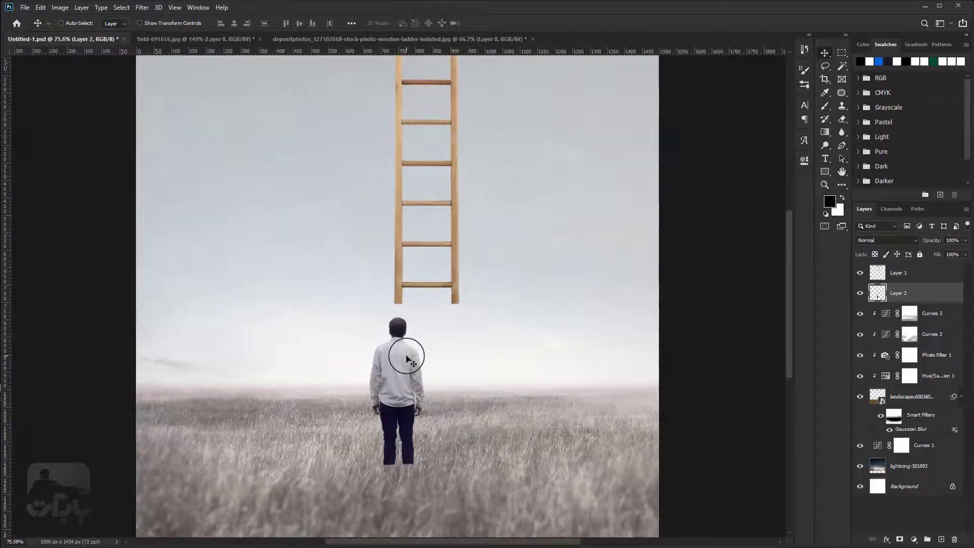
scroll(407, 359, "up", 1)
scroll(407, 359, "up", 1)
scroll(407, 358, "up", 2)
scroll(407, 359, "down", 1)
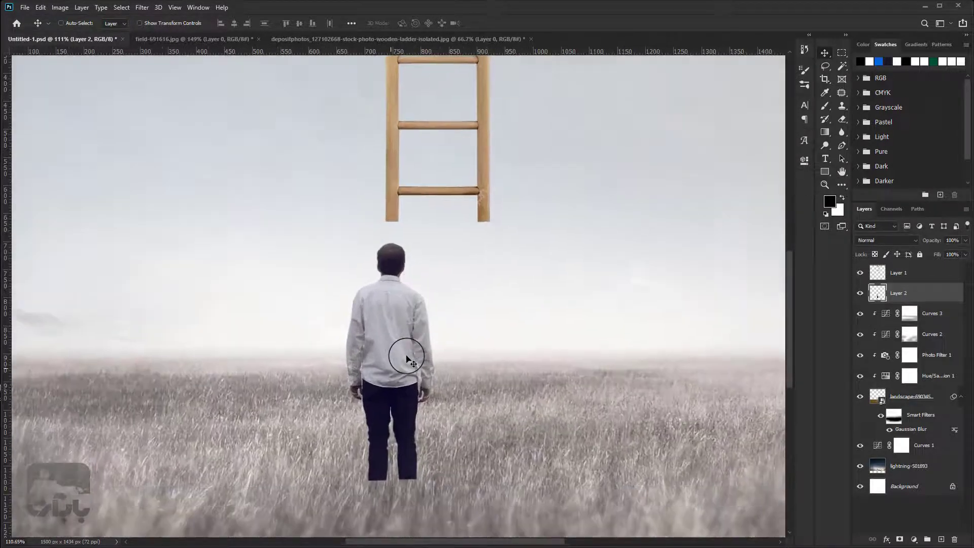
scroll(407, 358, "down", 1)
scroll(408, 359, "down", 1)
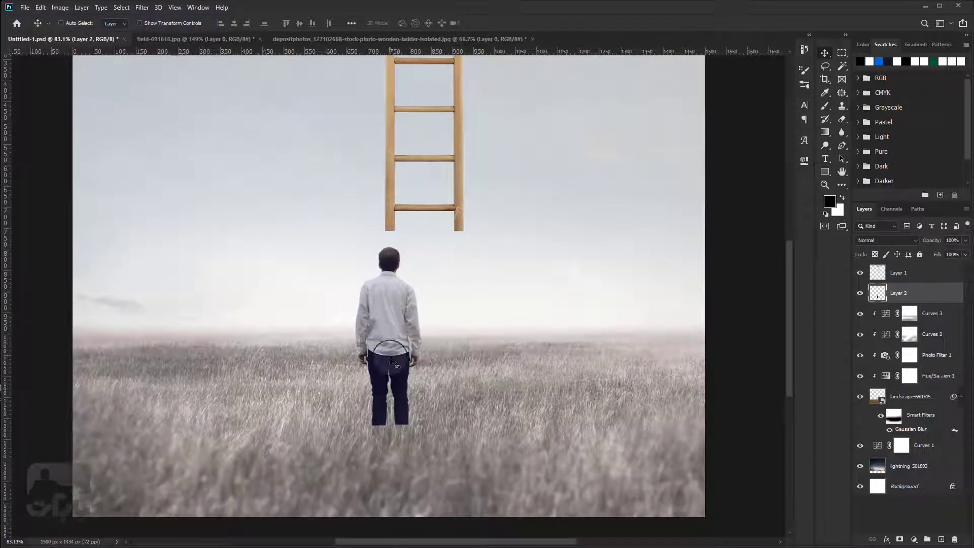
- Free Transform the man, scaling him down and moving him right
left_click(40, 7)
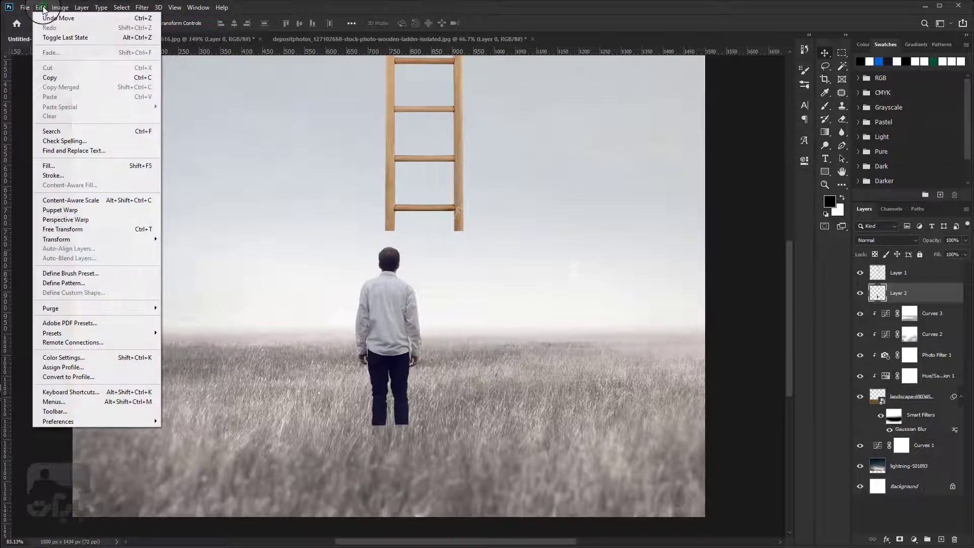
left_click(55, 228)
scroll(408, 298, "down", 5)
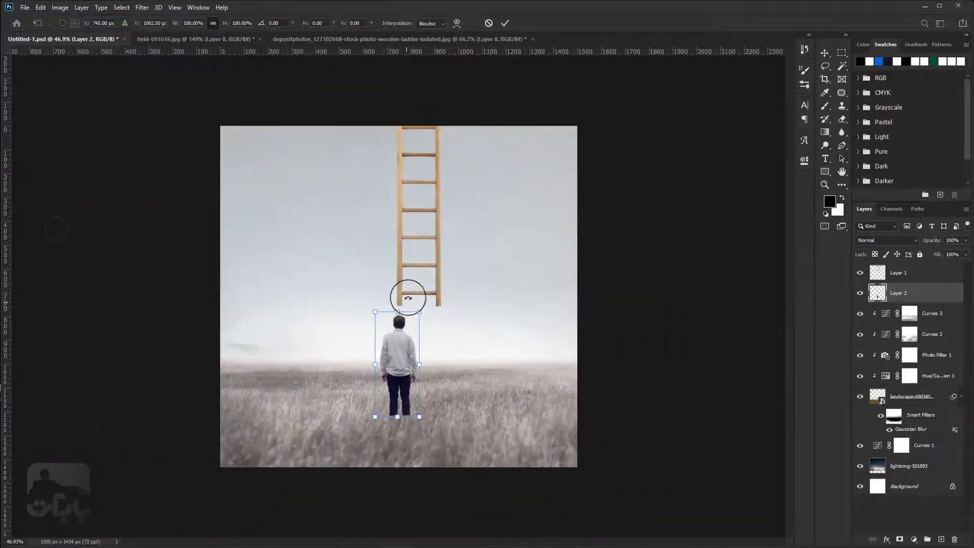
left_click_drag(419, 313, 404, 337)
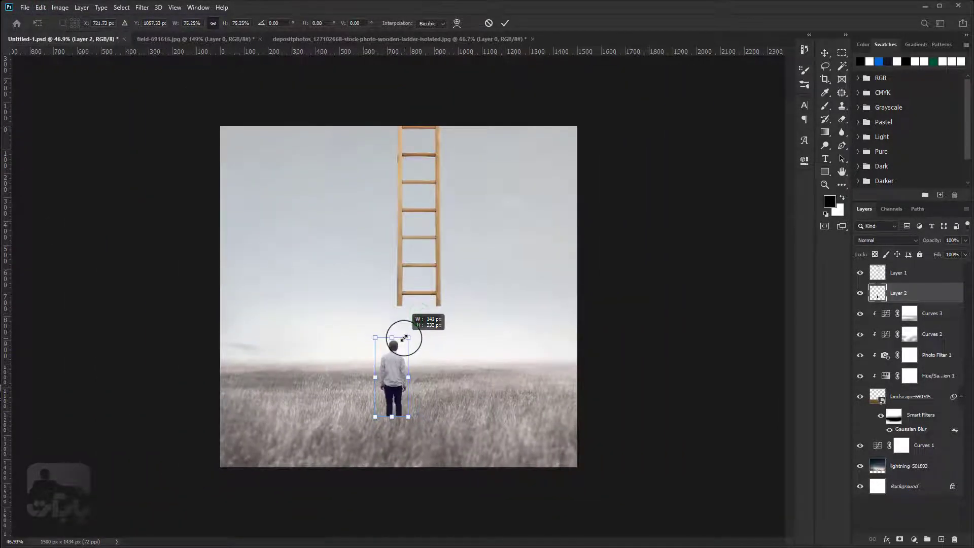
scroll(387, 393, "down", 2)
left_click_drag(391, 373, 407, 369)
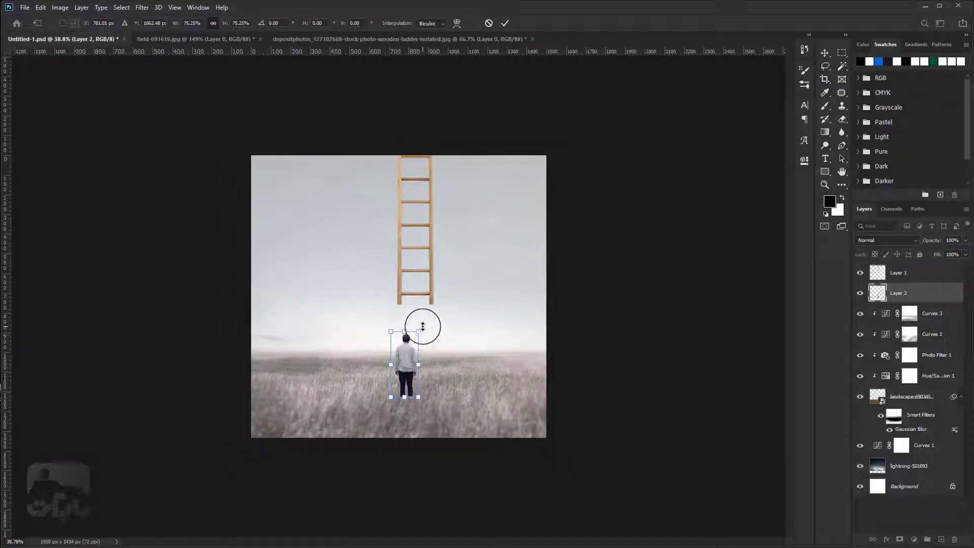
- Shrink the man further to 60.50%, nudge him into the grass, and commit the transform
left_click_drag(420, 329, 414, 356)
scroll(414, 373, "up", 2)
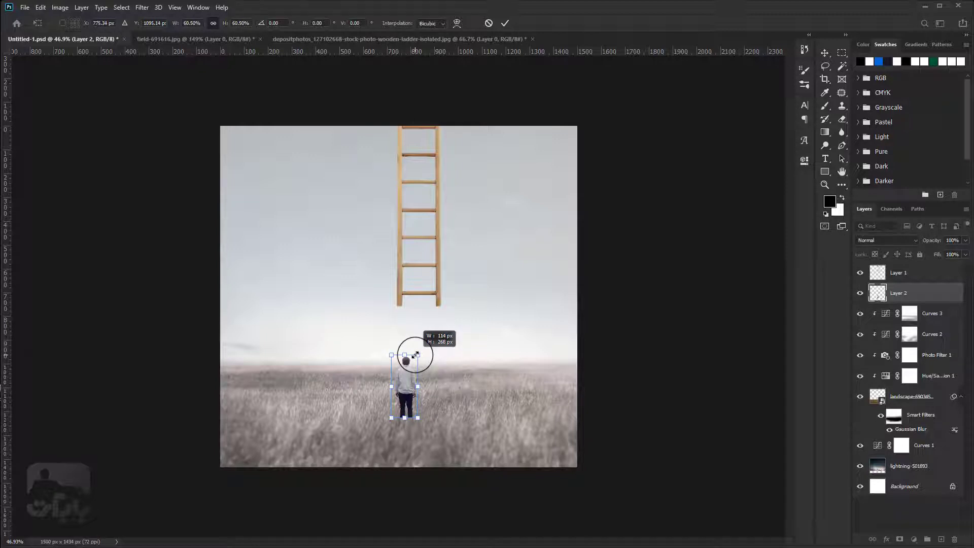
left_click_drag(410, 395, 402, 395)
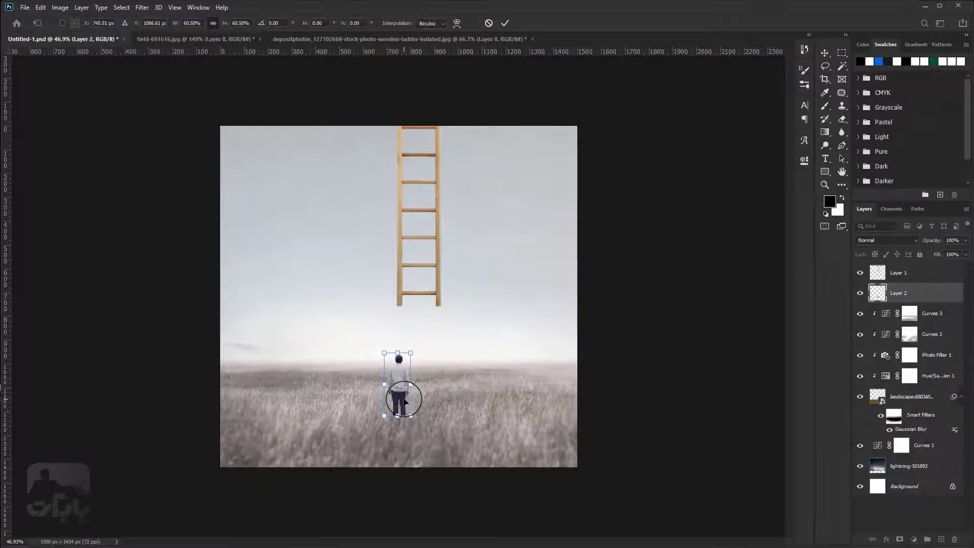
left_click(503, 23)
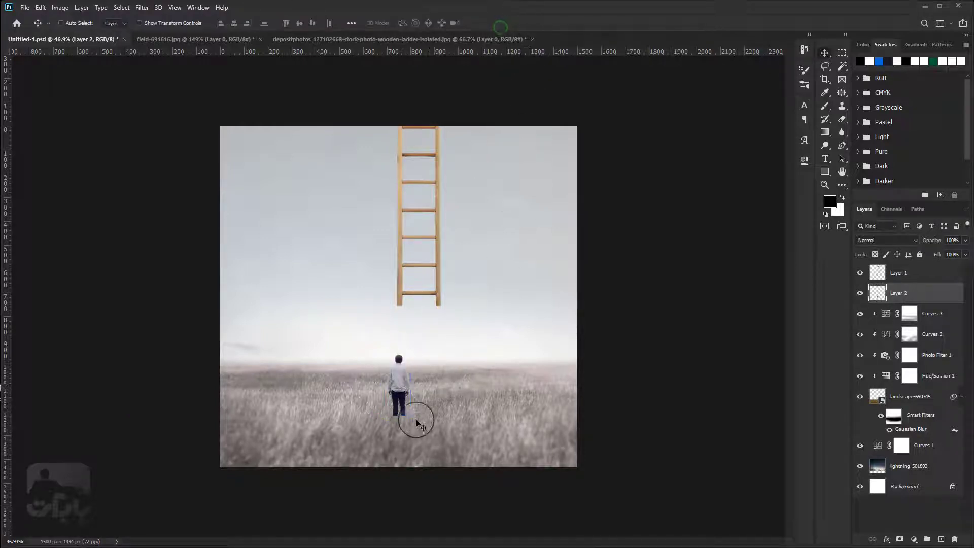
scroll(415, 422, "up", 3)
scroll(393, 432, "up", 2)
scroll(380, 248, "up", 2)
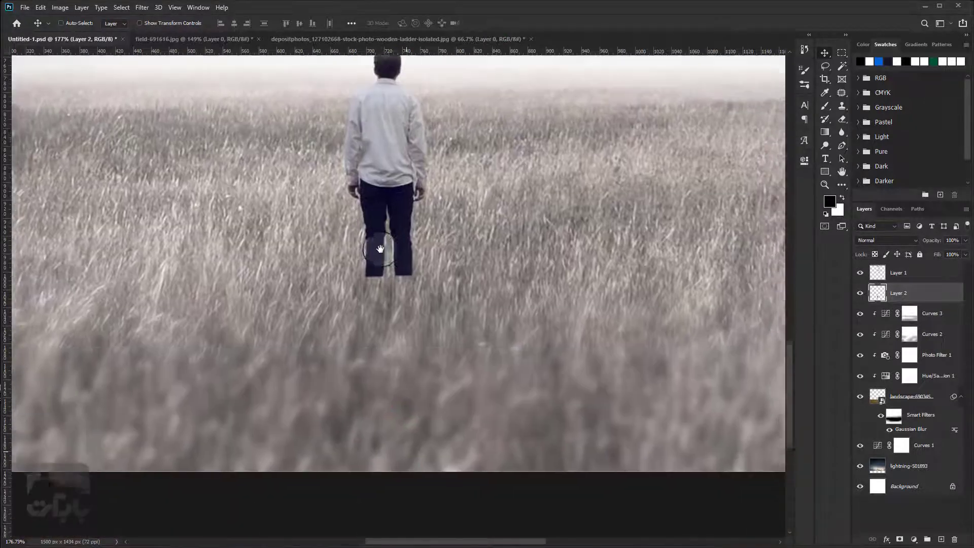
left_click_drag(380, 249, 377, 235)
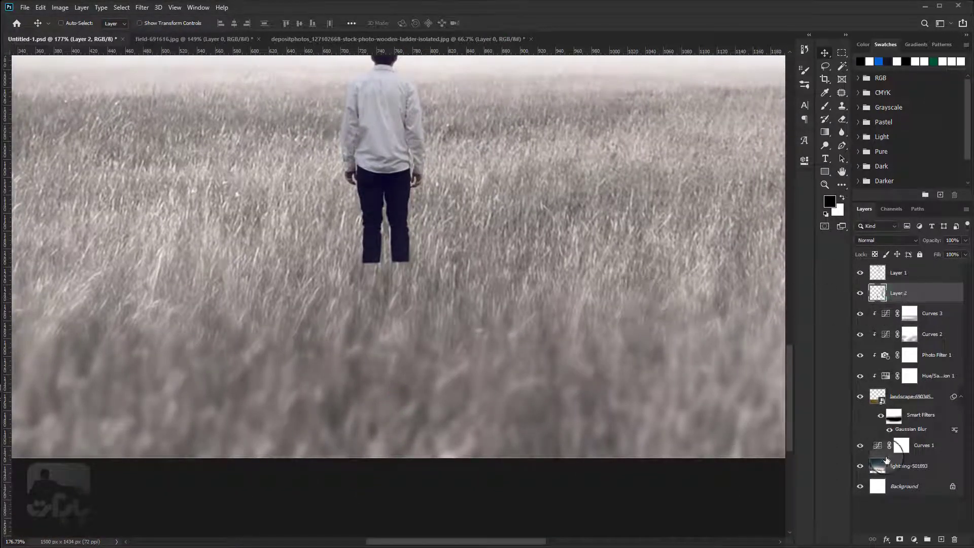
- Add a layer mask to Layer 2 and pick an 8 px hard round Brush
left_click(893, 539)
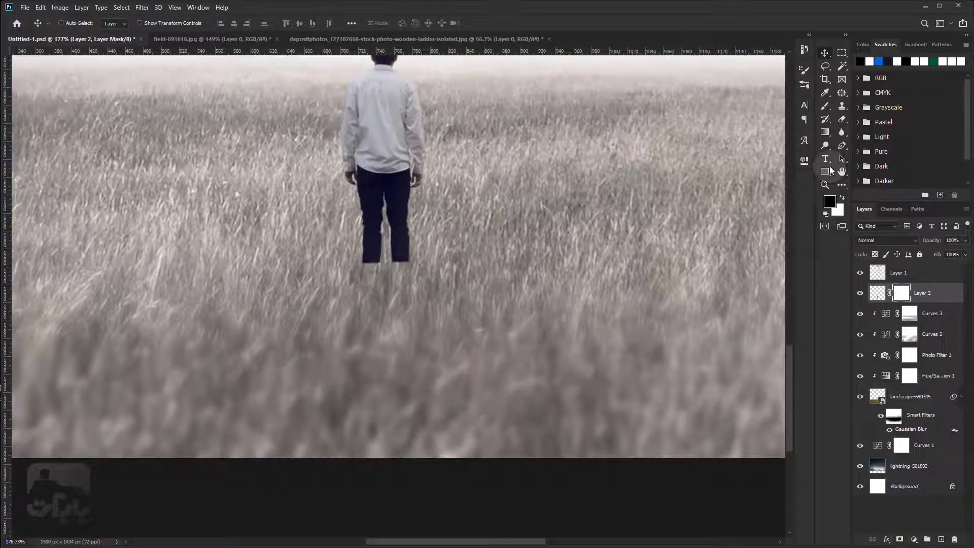
left_click(825, 105)
left_click(804, 81)
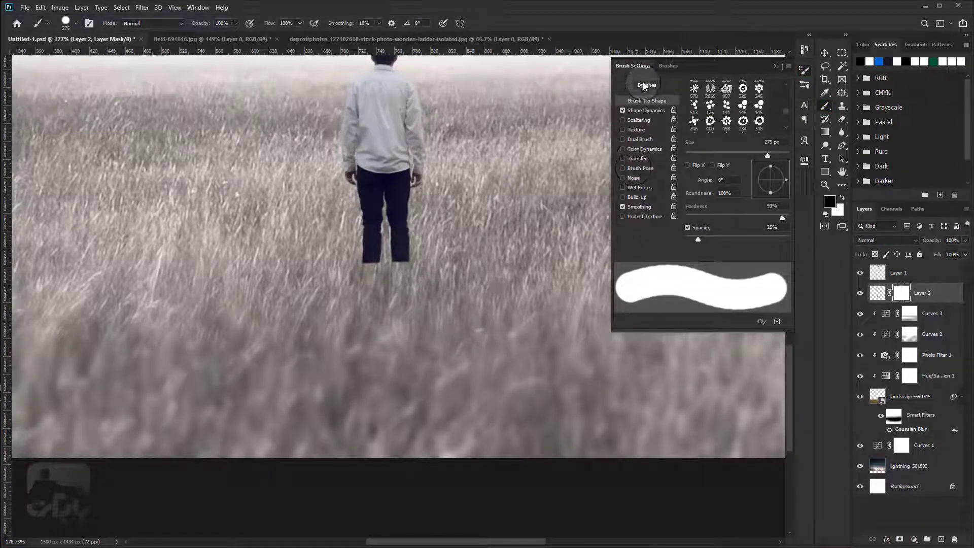
left_click(634, 65)
right_click(474, 200)
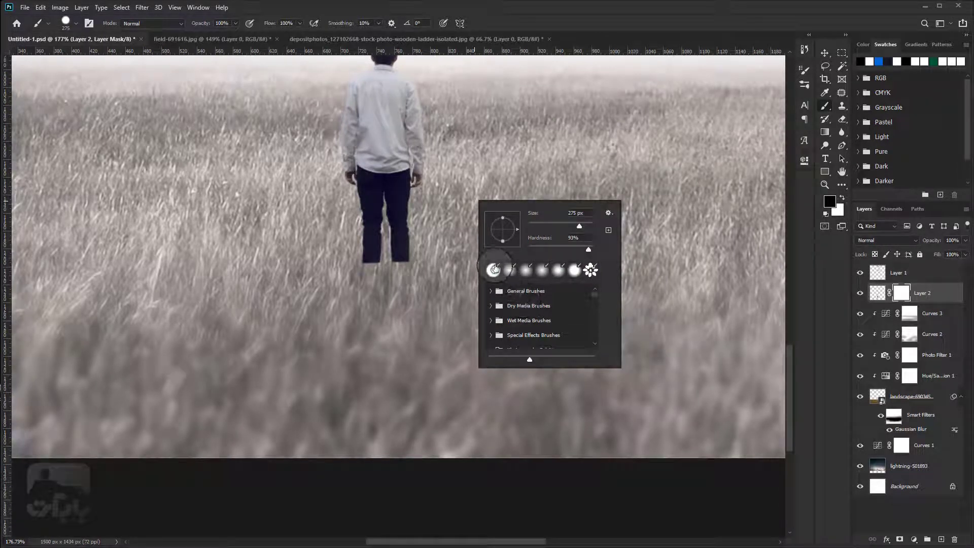
left_click(494, 270)
left_click_drag(539, 224, 531, 225)
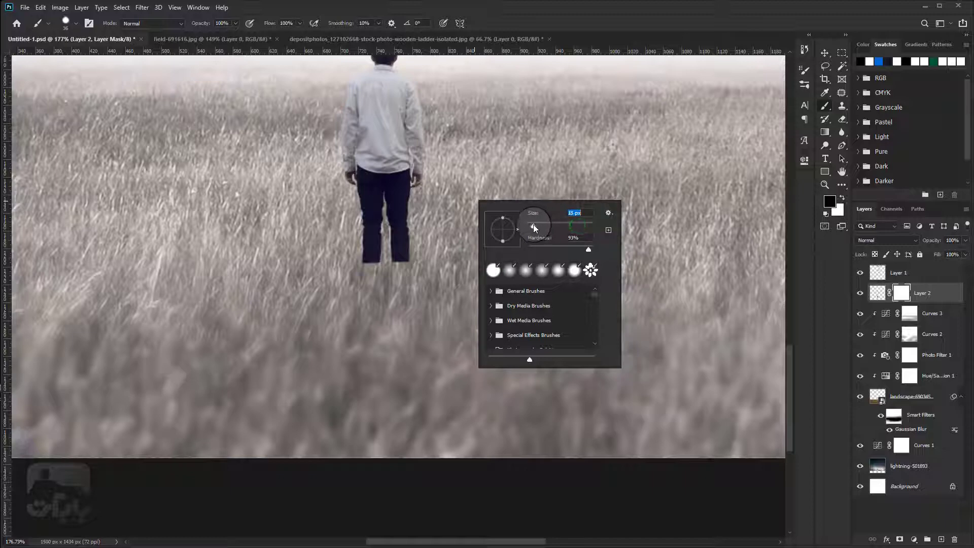
left_click(370, 327)
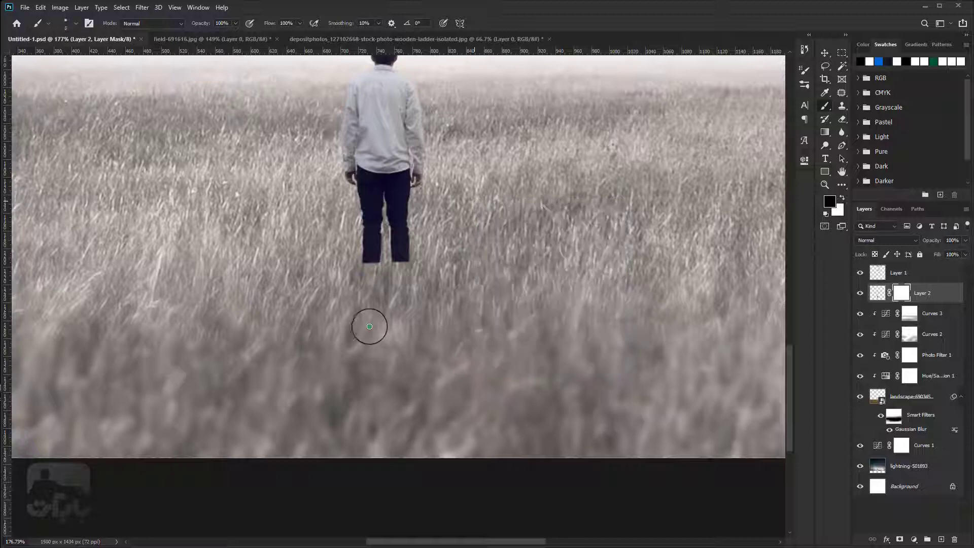
- Zoom in, target the Layer 2 mask, and adjust the brush size value
scroll(392, 264, "up", 3, "alt")
scroll(393, 264, "up", 2)
scroll(395, 265, "up", 2)
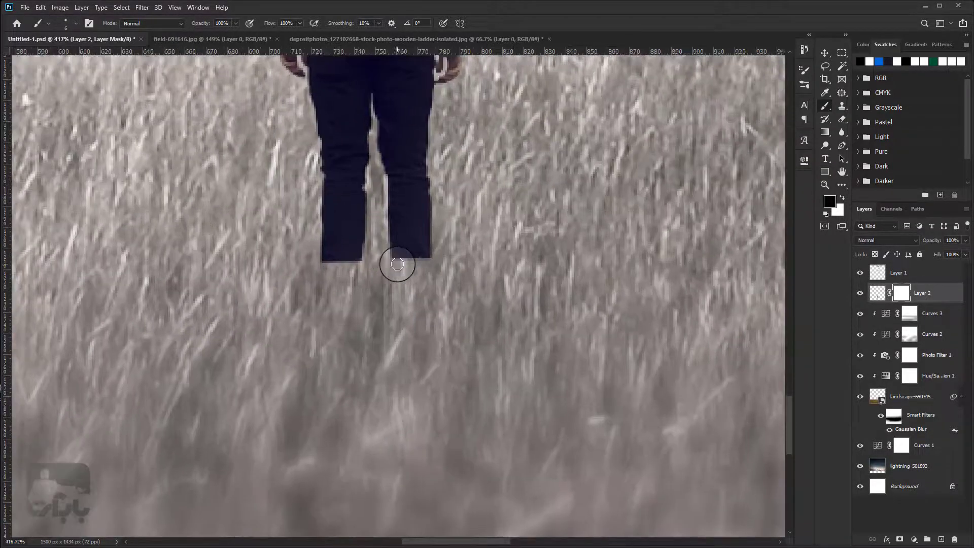
scroll(396, 265, "up", 1)
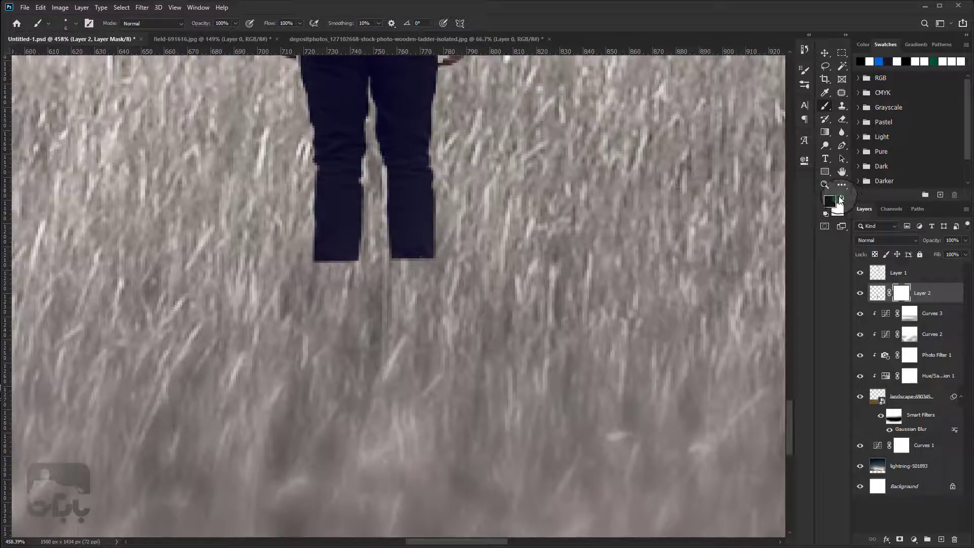
left_click(859, 293)
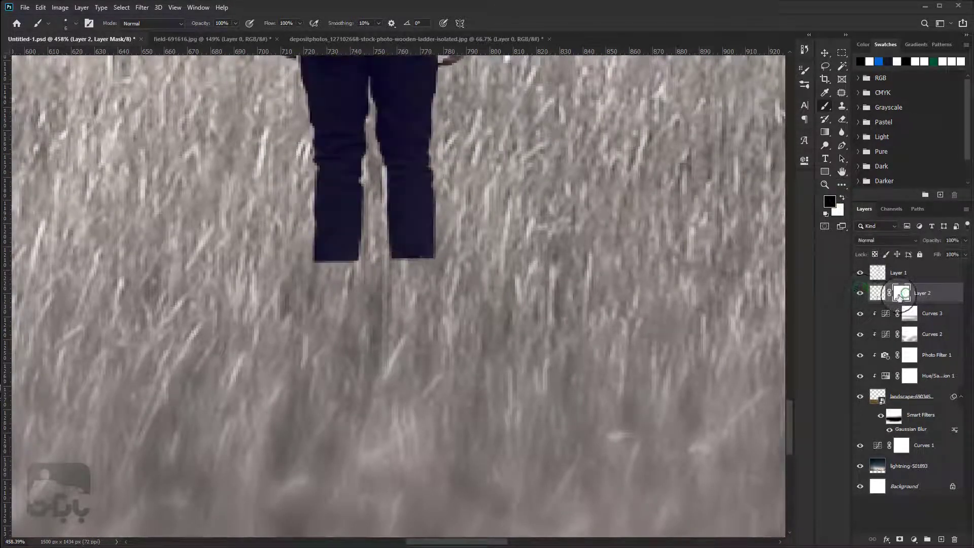
right_click(408, 258)
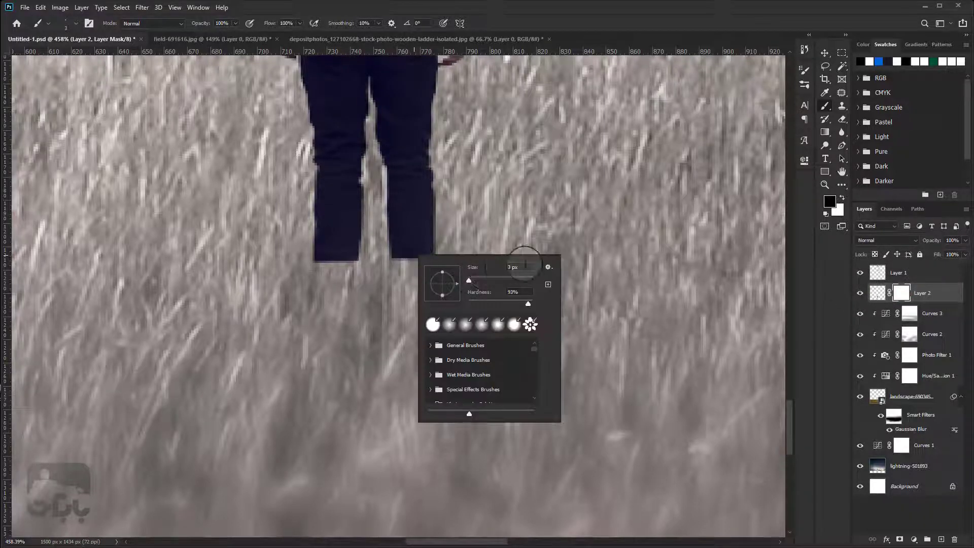
left_click(486, 267)
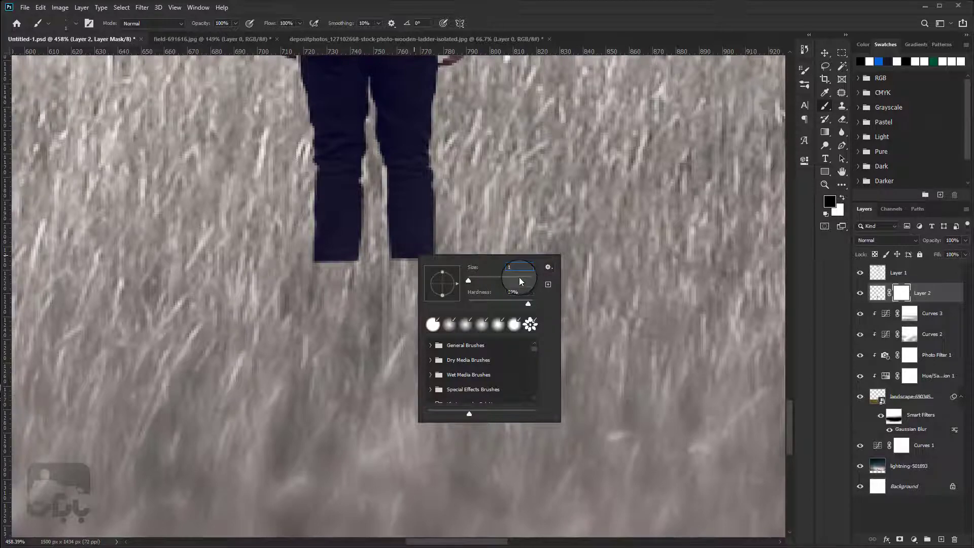
type("0")
key("Return")
scroll(436, 254, "up", 2)
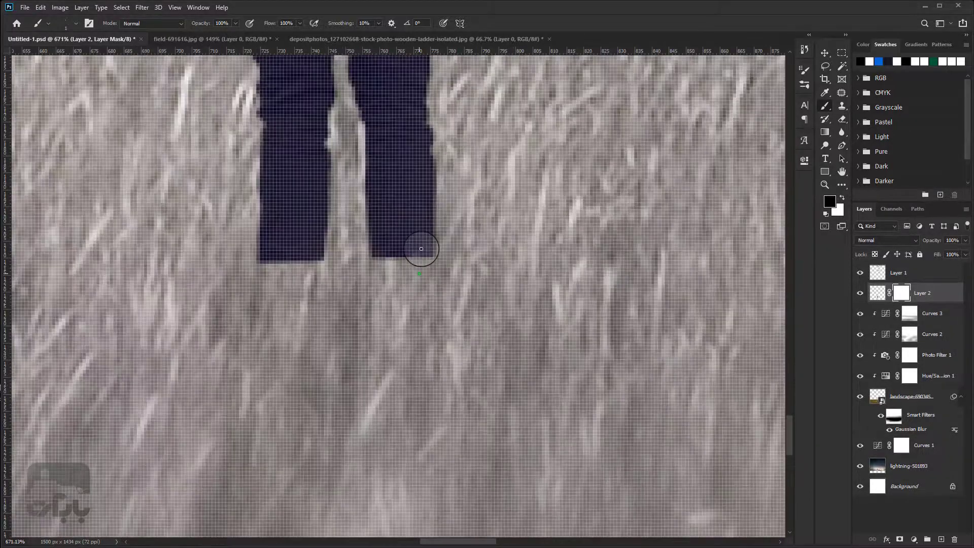
- Paint black grass-blade strokes over the bottom of the right leg
left_click_drag(415, 254, 403, 204)
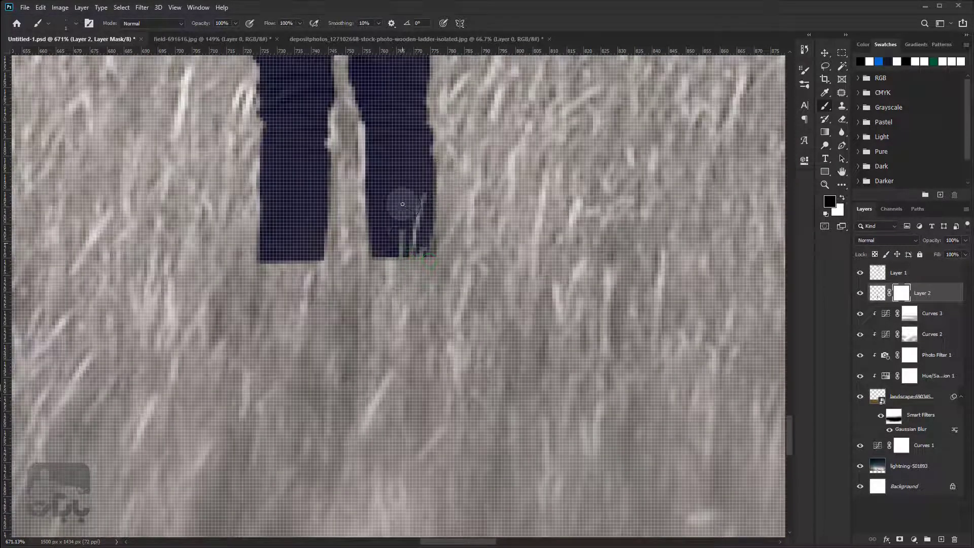
left_click_drag(379, 291, 383, 163)
mouse_move(396, 254)
left_mouse_down()
mouse_move(412, 144)
mouse_move(431, 173)
left_mouse_up()
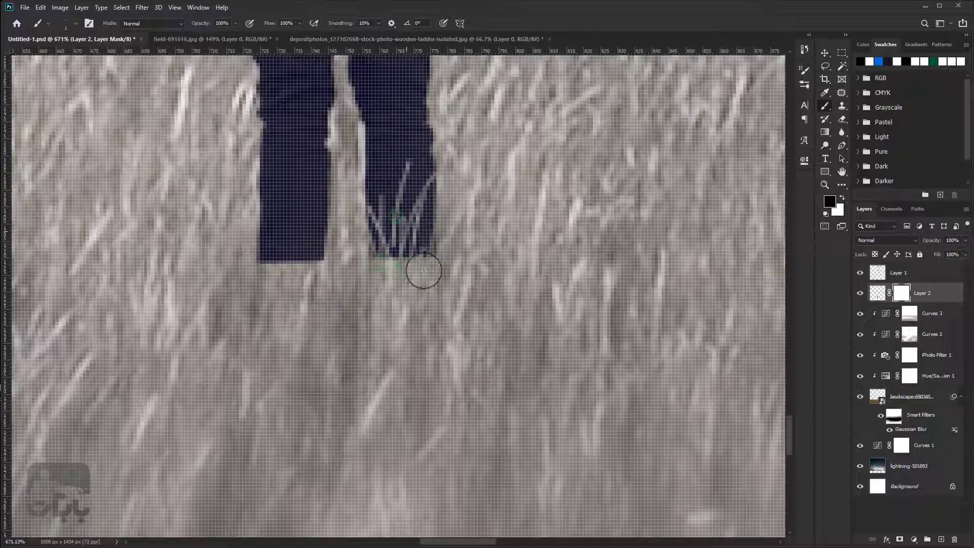
left_click_drag(423, 271, 435, 175)
left_click_drag(391, 264, 375, 187)
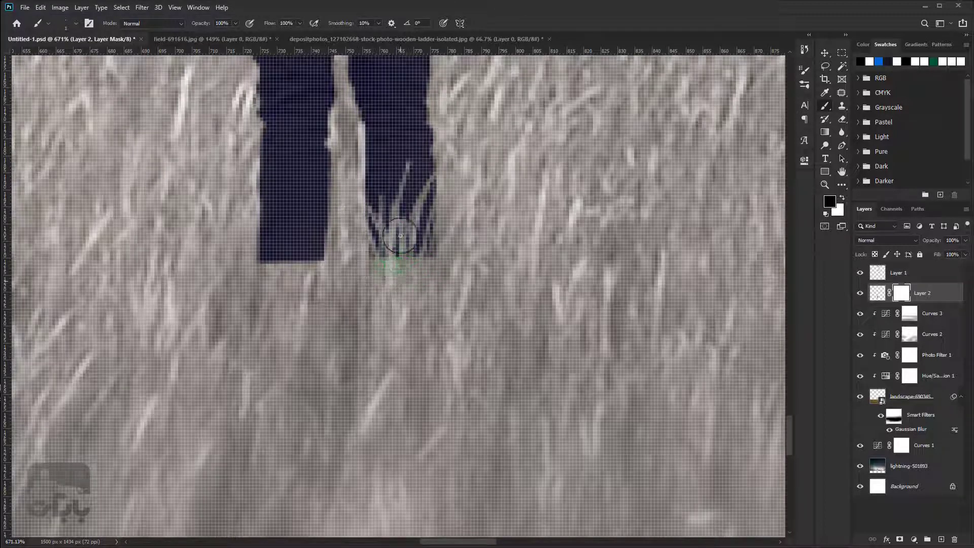
left_click_drag(396, 274, 431, 177)
- Paint grass over the right foot and the bottom of the left leg
scroll(466, 232, "down", 5)
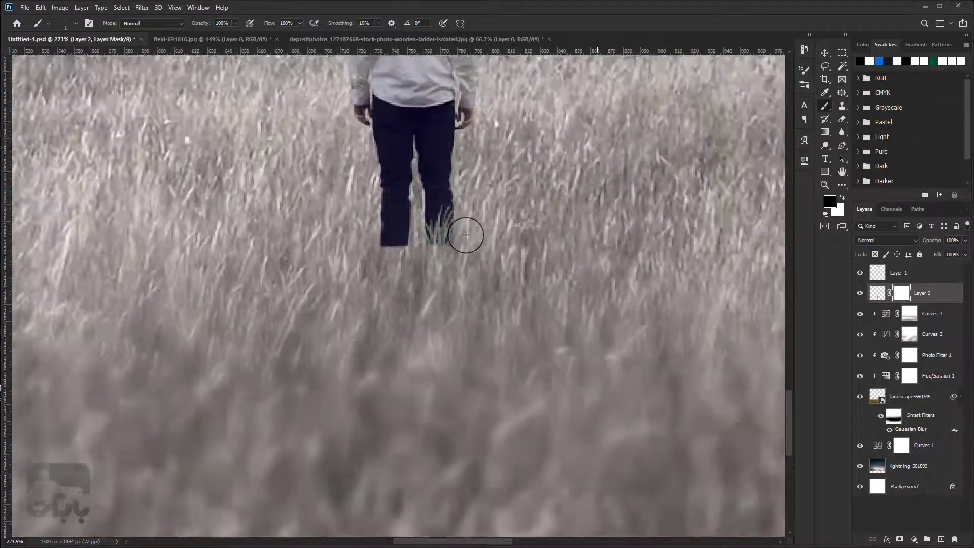
scroll(466, 235, "down", 2)
scroll(454, 237, "up", 2)
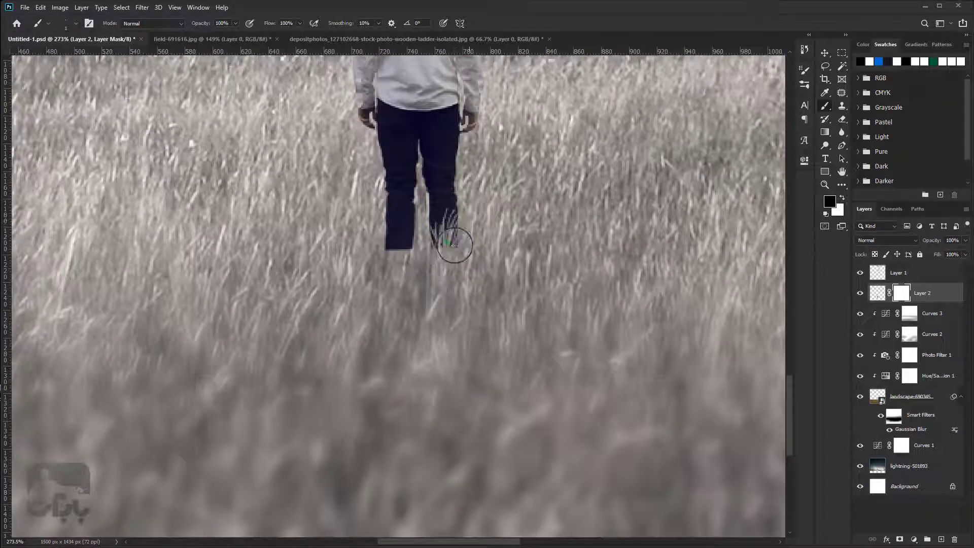
left_click_drag(449, 253, 447, 218)
left_click_drag(435, 263, 440, 193)
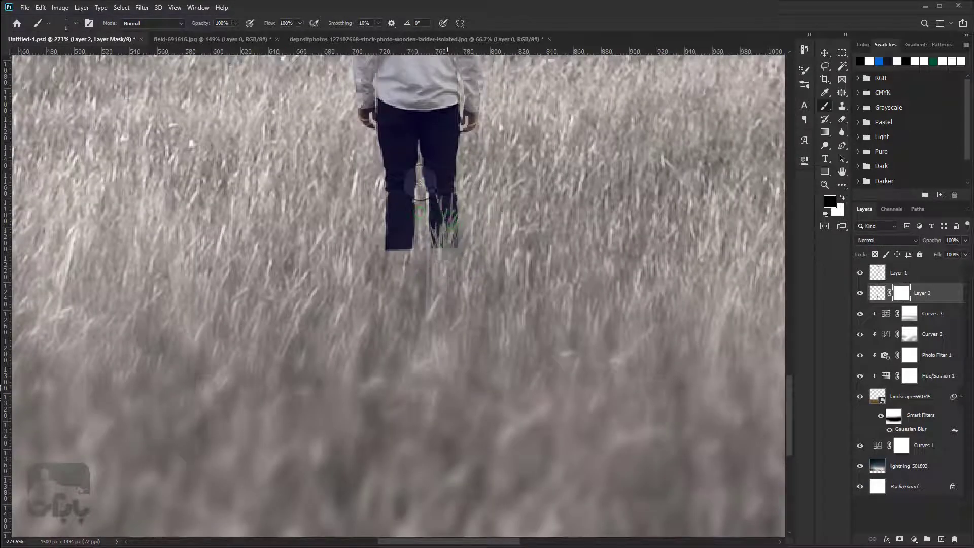
left_click_drag(414, 253, 397, 209)
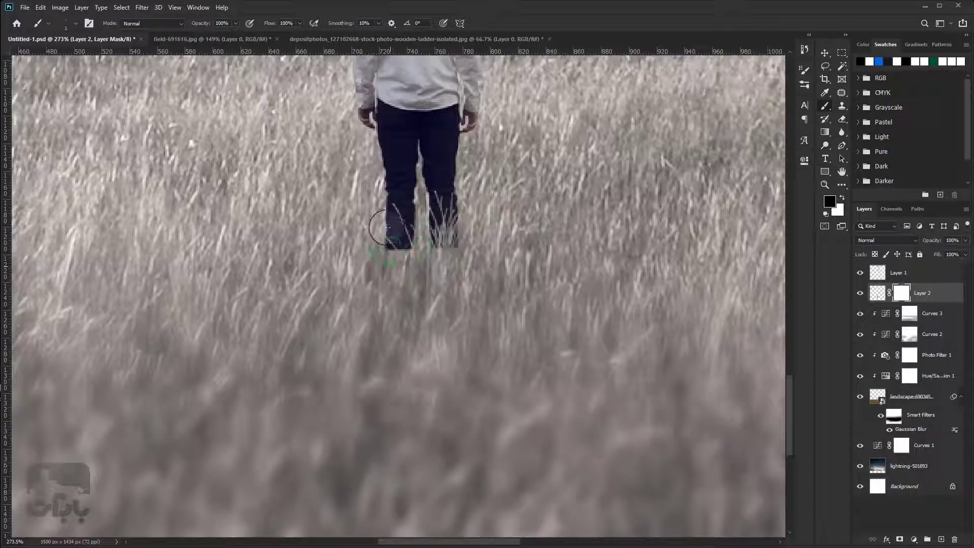
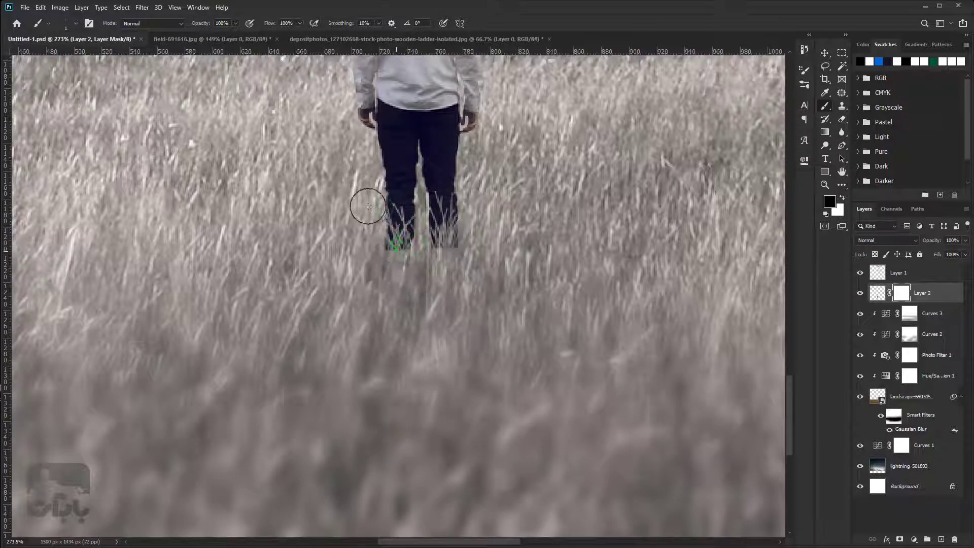
- Paint black on Layer 2's mask along the bottom of the left leg to reveal grass
left_click_drag(370, 203, 416, 225)
scroll(428, 210, "down", 3)
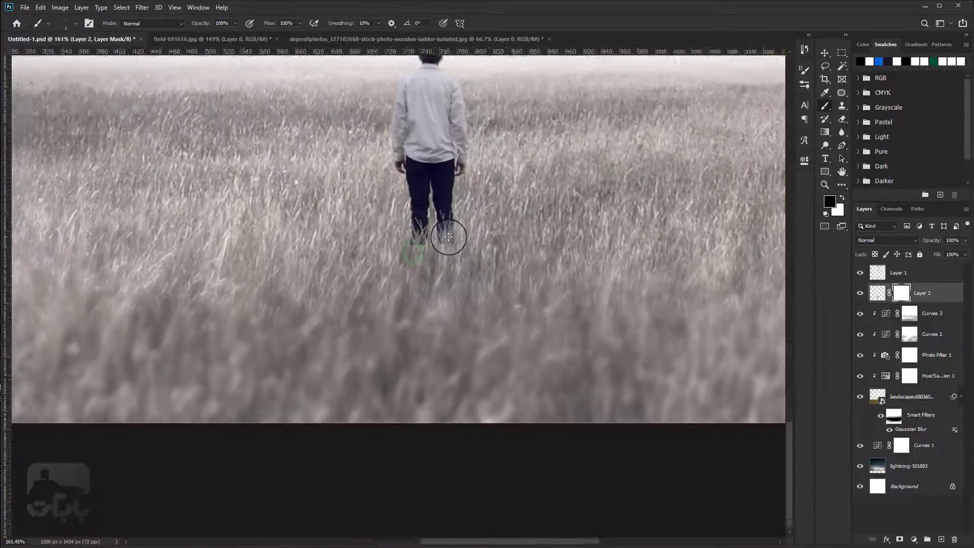
scroll(446, 233, "down", 2)
scroll(446, 233, "down", 2)
scroll(451, 227, "up", 2)
- With a 23 px, 0% hardness brush, blend grass strands over the man's feet
right_click(457, 232)
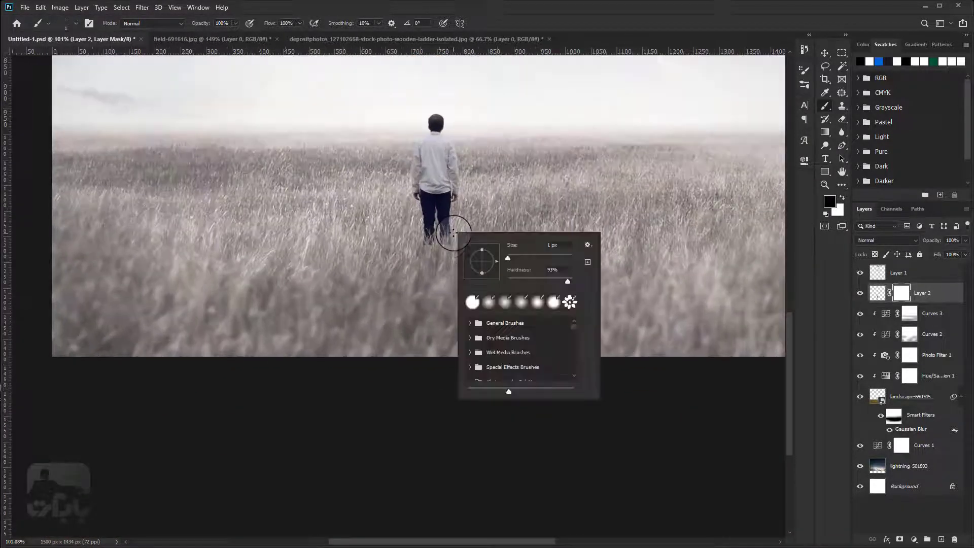
left_click(515, 257)
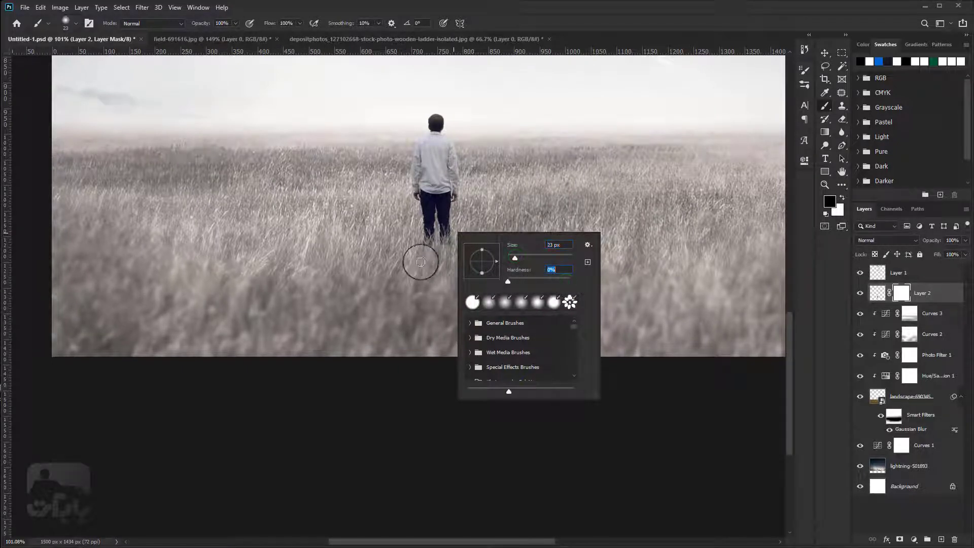
key("Return")
scroll(423, 263, "up", 3)
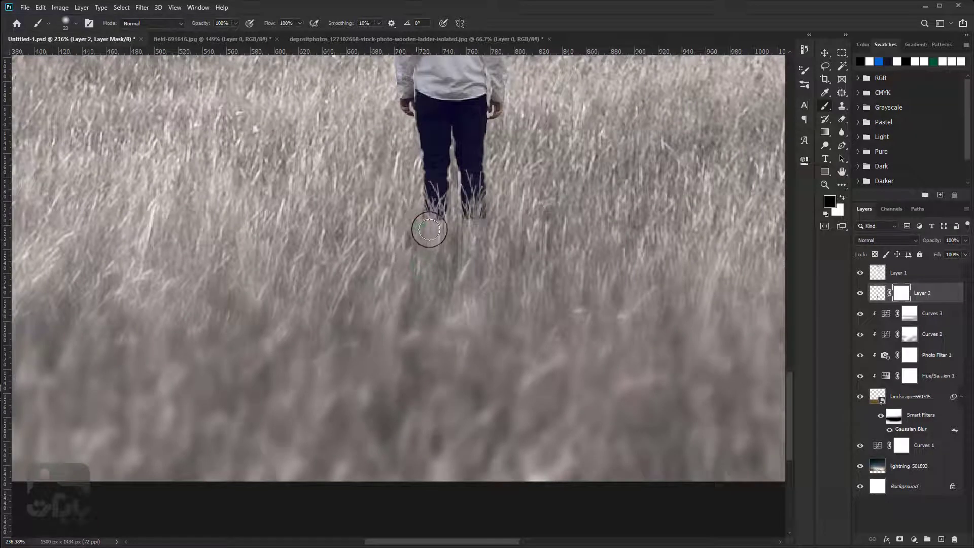
mouse_move(433, 227)
left_mouse_down()
mouse_move(495, 212)
mouse_move(471, 263)
mouse_move(488, 220)
mouse_move(458, 228)
mouse_move(423, 215)
left_mouse_up()
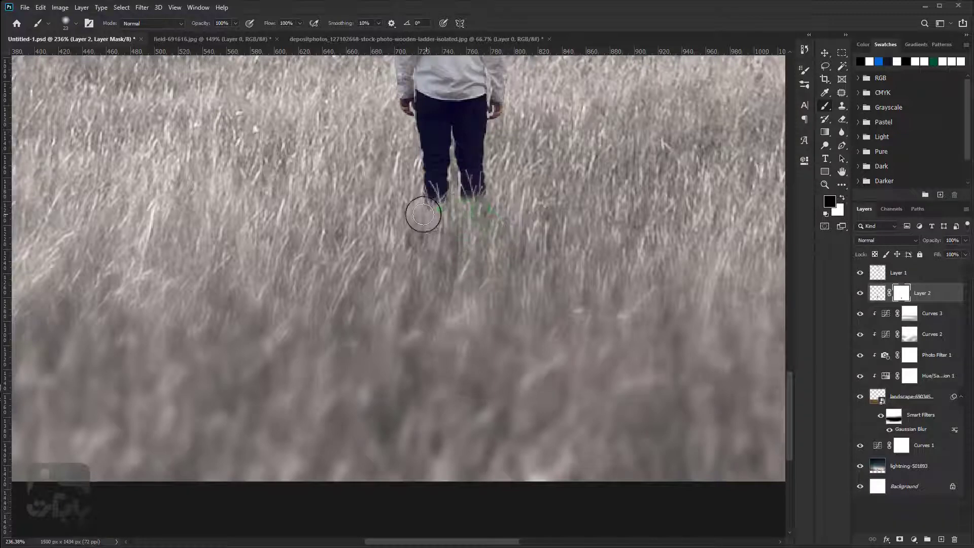
scroll(427, 236, "down", 5)
scroll(436, 237, "down", 2)
scroll(446, 239, "down", 2)
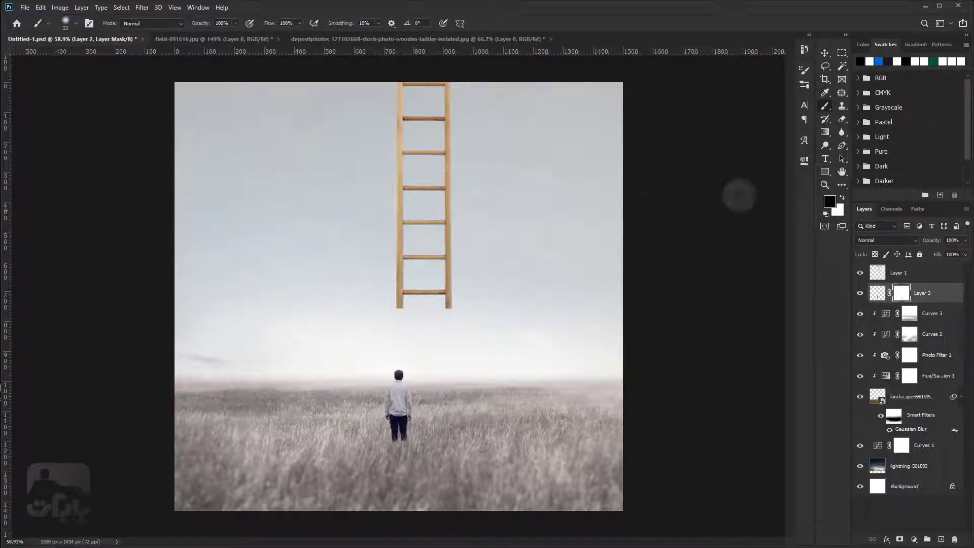
- Free-transform Layer 1's ladder down and scale it to about 20%, resting on the man's head
left_click(895, 272)
left_click(825, 52)
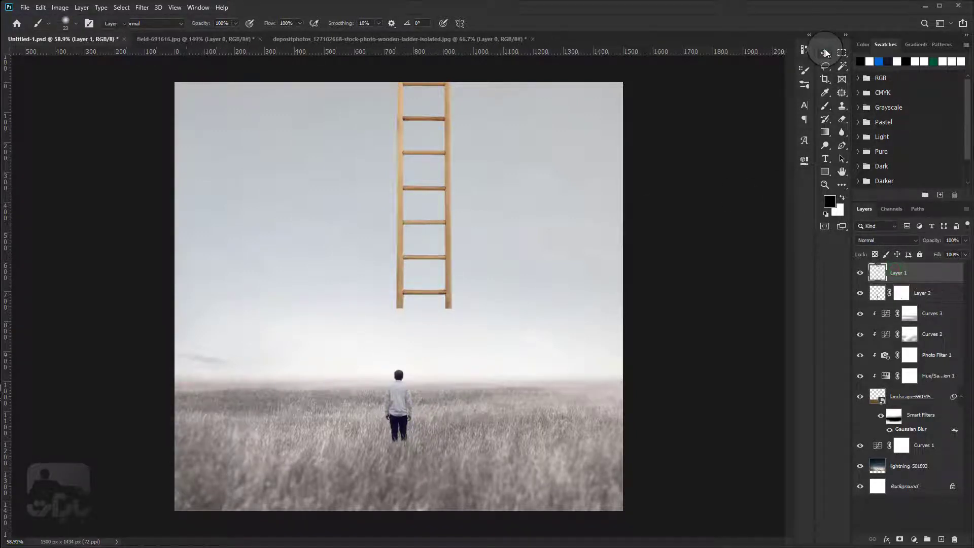
left_click(40, 7)
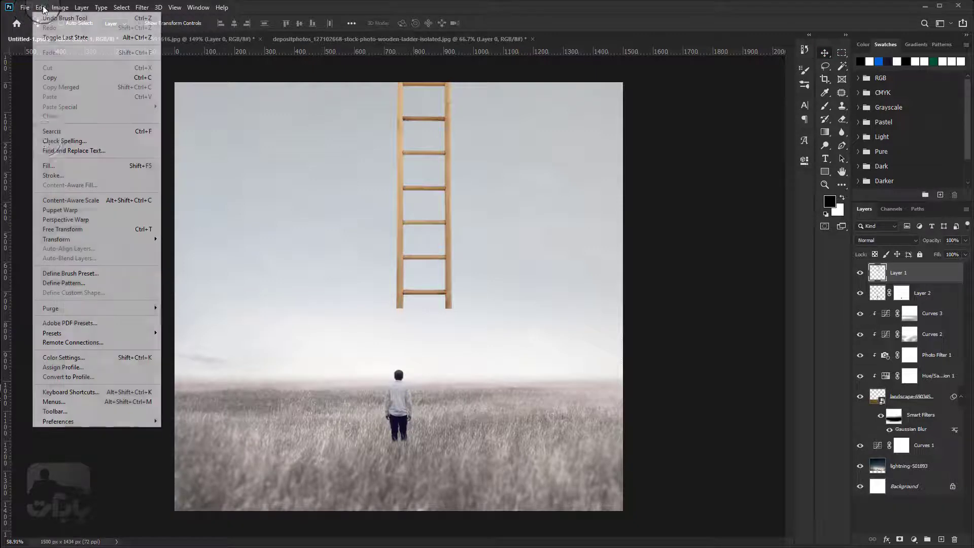
left_click(52, 230)
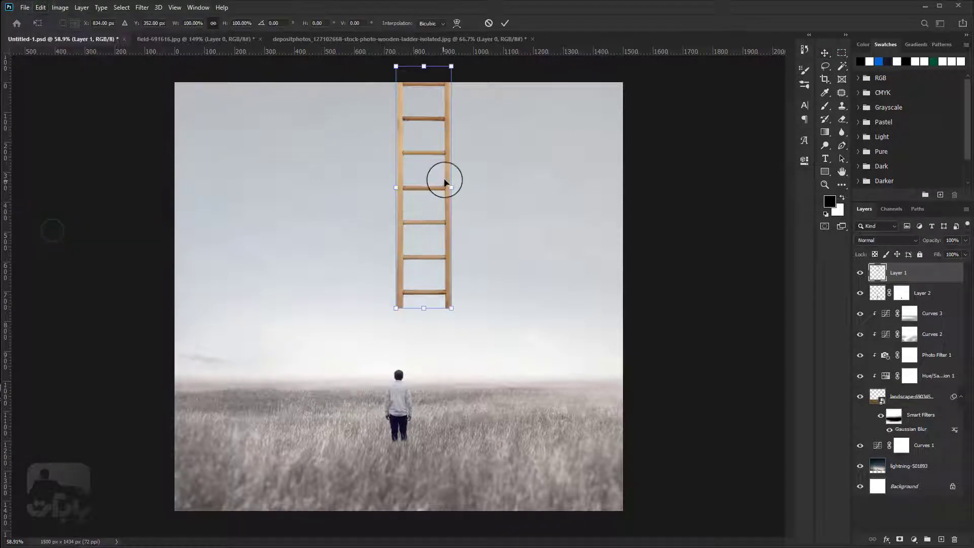
mouse_move(445, 182)
left_mouse_down()
mouse_move(436, 250)
mouse_move(420, 260)
mouse_move(428, 284)
left_mouse_up()
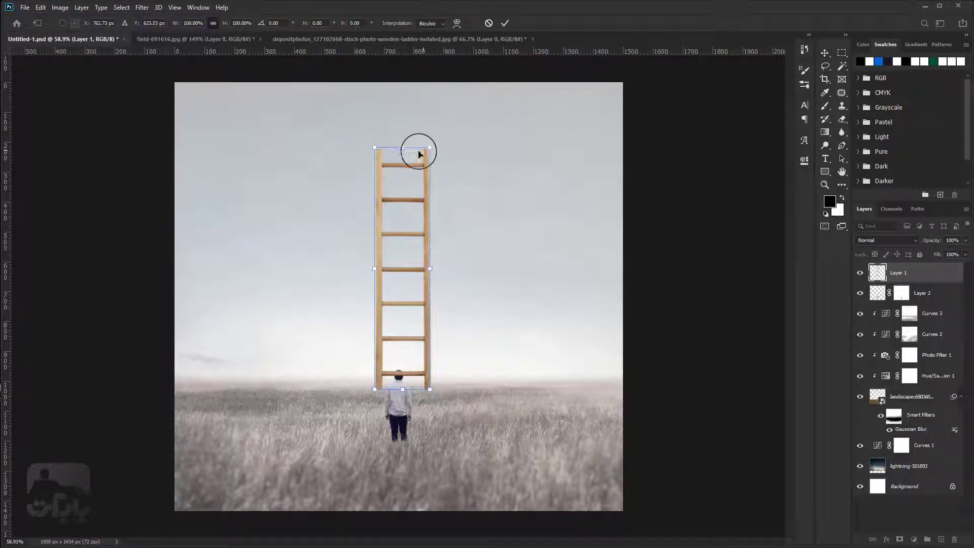
mouse_move(401, 147)
left_mouse_down()
mouse_move(387, 337)
mouse_move(400, 335)
mouse_move(400, 354)
left_mouse_up()
scroll(408, 384, "up", 2)
scroll(408, 374, "up", 1)
scroll(405, 374, "up", 1)
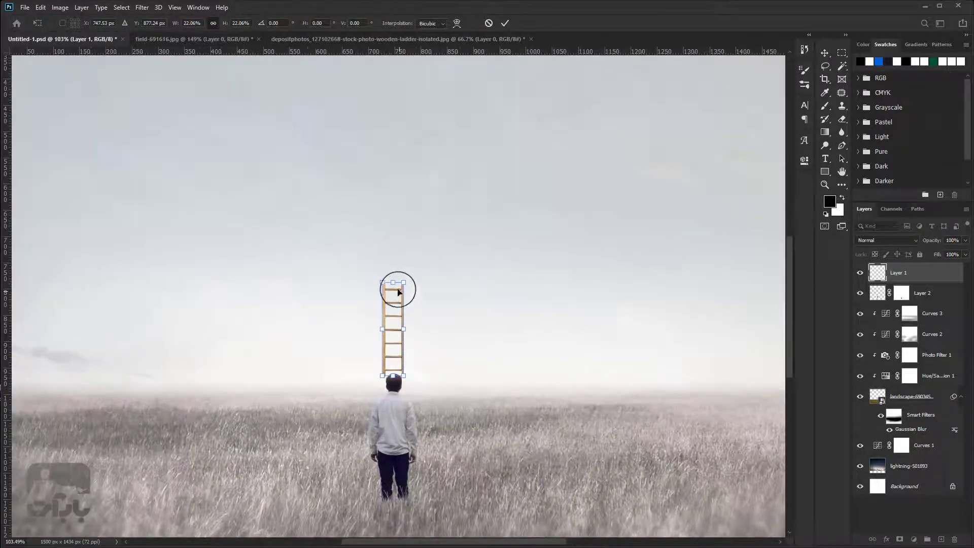
left_click_drag(394, 282, 395, 338)
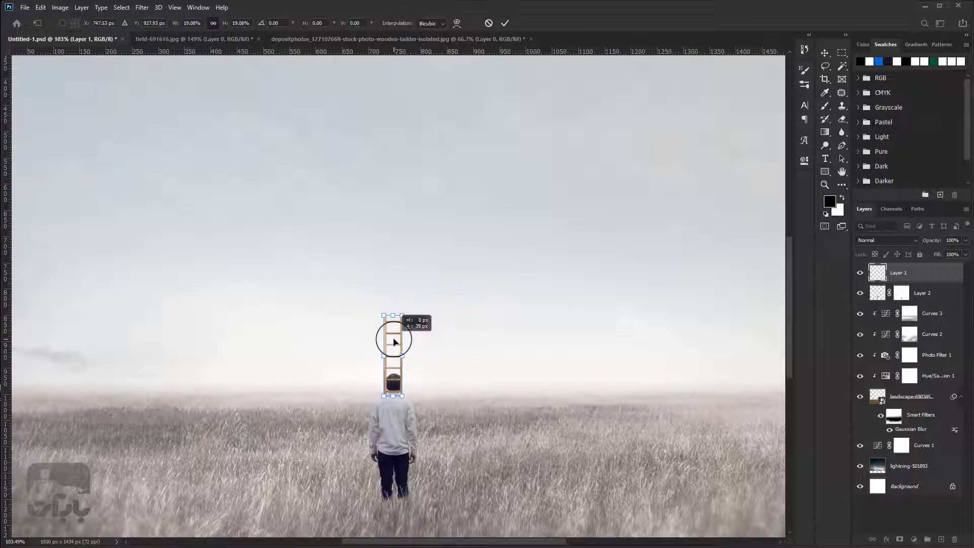
- Commit the ladder transform, move Layer 2 above Layer 1 and target its mask
left_click(585, 105)
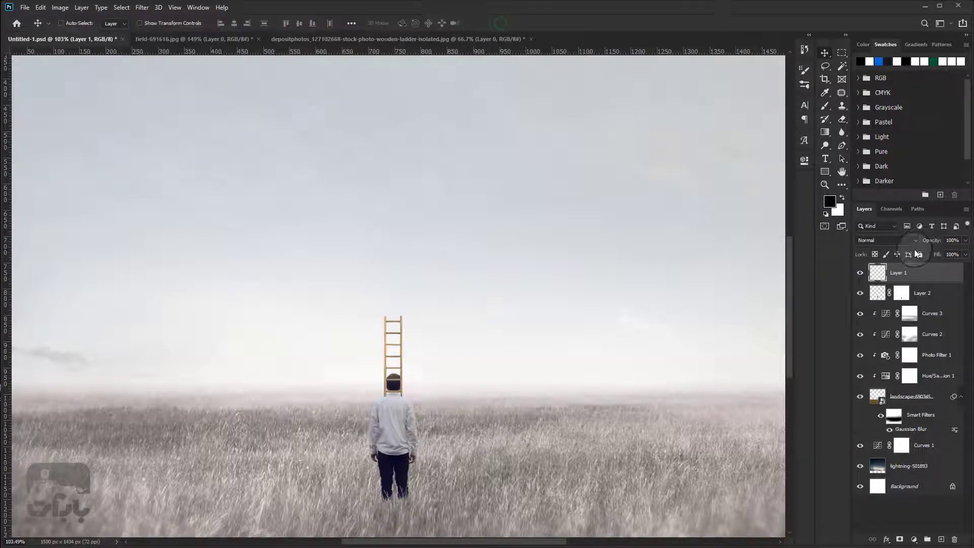
left_click(923, 294)
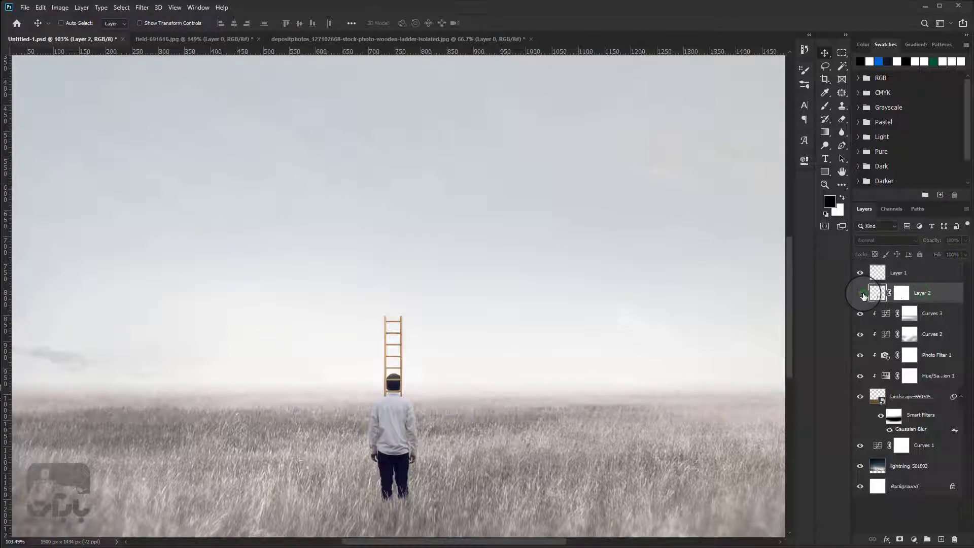
left_click(864, 295)
left_click_drag(930, 291, 913, 268)
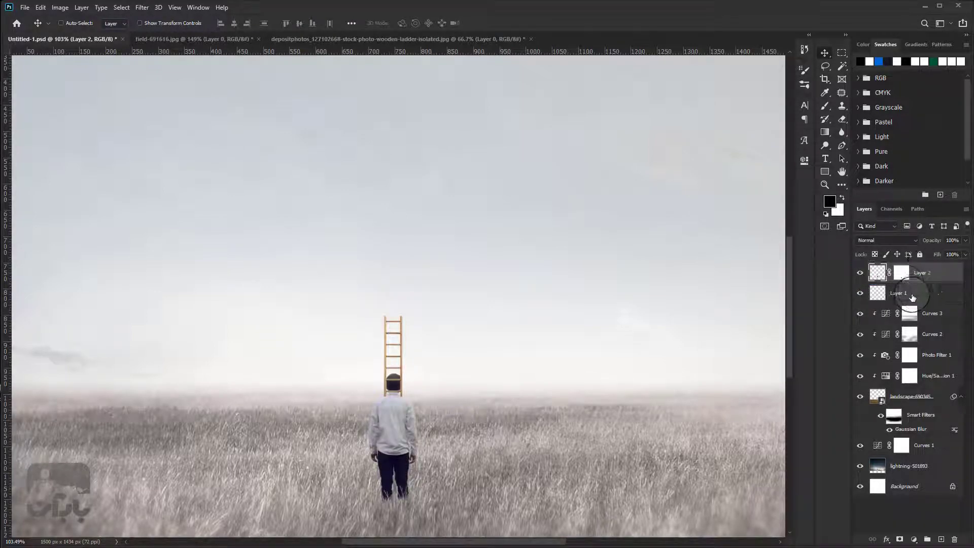
left_click(901, 273)
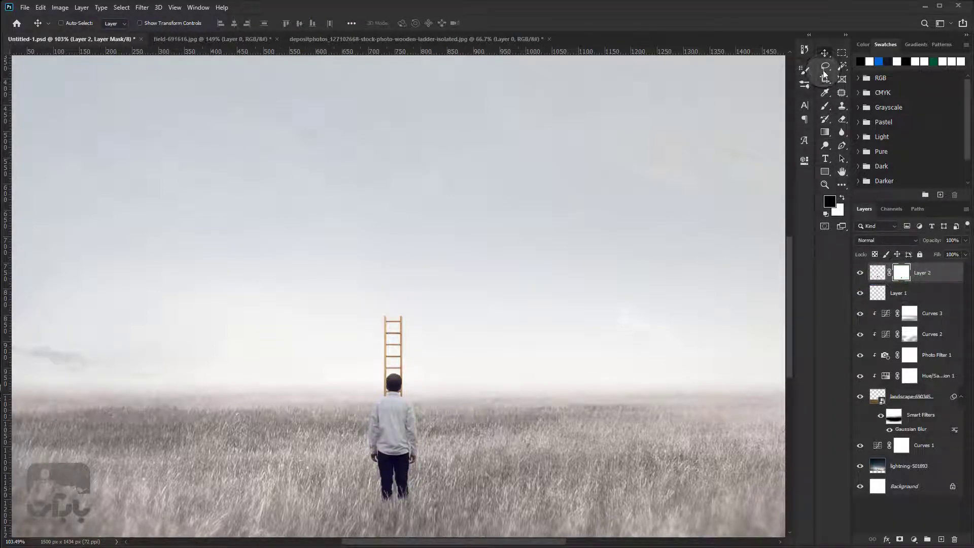
- Brush black over the man's head on the mask, enlarging the brush to remove remnants
left_click(825, 105)
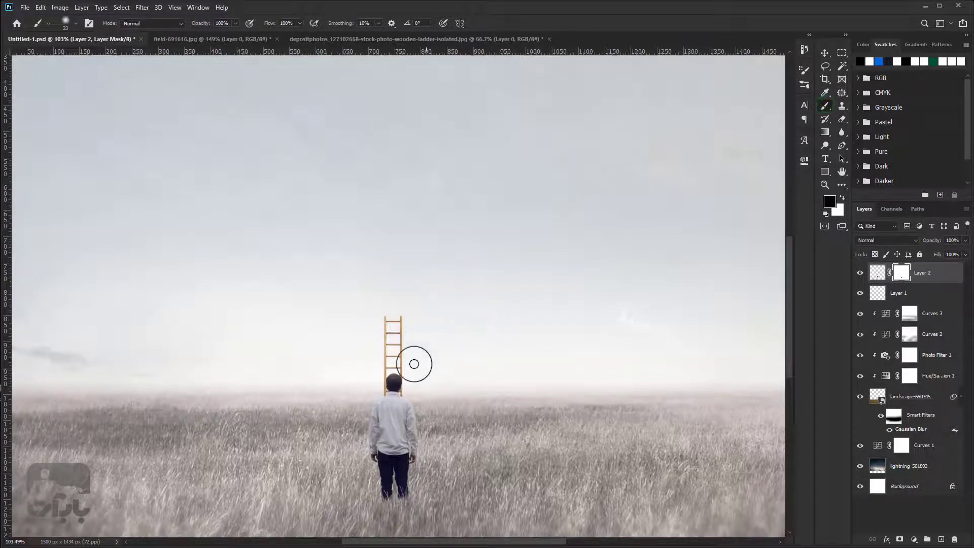
scroll(414, 364, "up", 5)
left_click_drag(409, 374, 270, 363)
mouse_move(324, 330)
left_mouse_down()
mouse_move(453, 340)
mouse_move(359, 326)
left_mouse_up()
right_click(373, 324)
left_click_drag(469, 369, 484, 366)
left_click(491, 291)
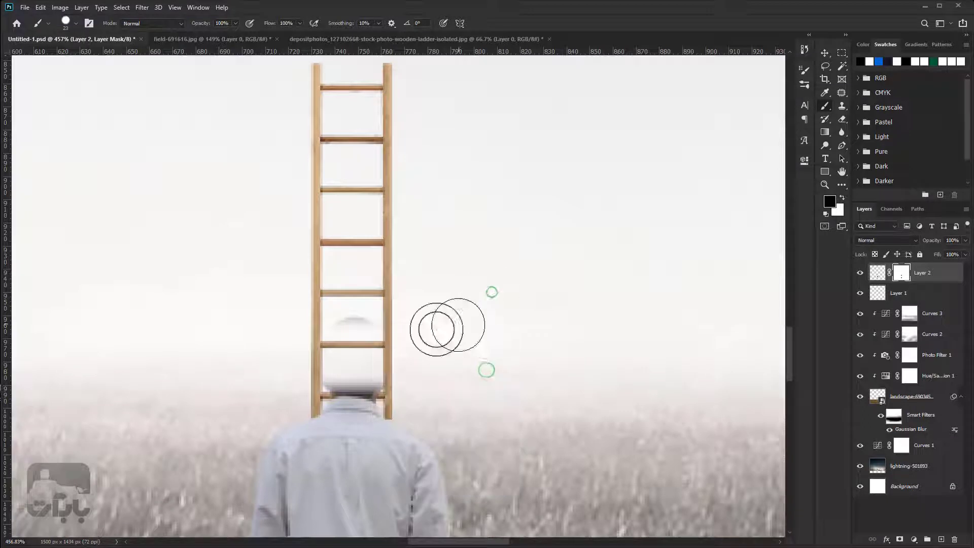
mouse_move(436, 330)
left_mouse_down()
mouse_move(382, 384)
mouse_move(390, 415)
left_mouse_up()
- With a smaller brush, clean up the mask edge along the collar
right_click(373, 360)
key("Return")
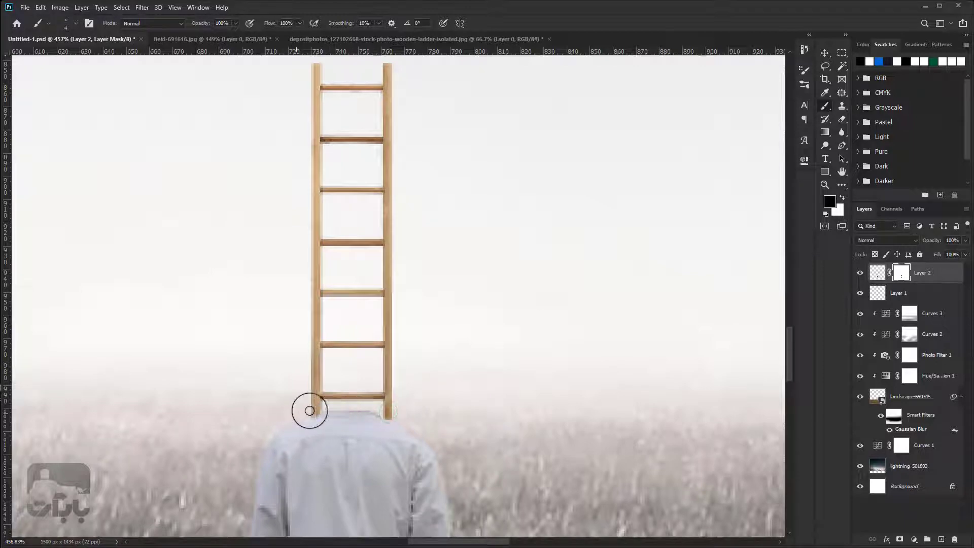
left_click_drag(309, 410, 369, 410)
scroll(337, 336, "down", 6)
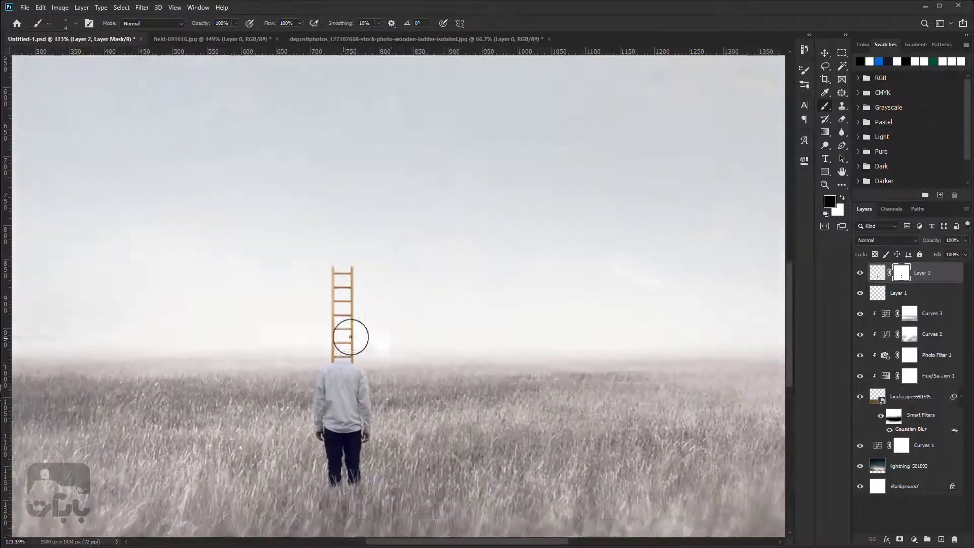
left_click(824, 53)
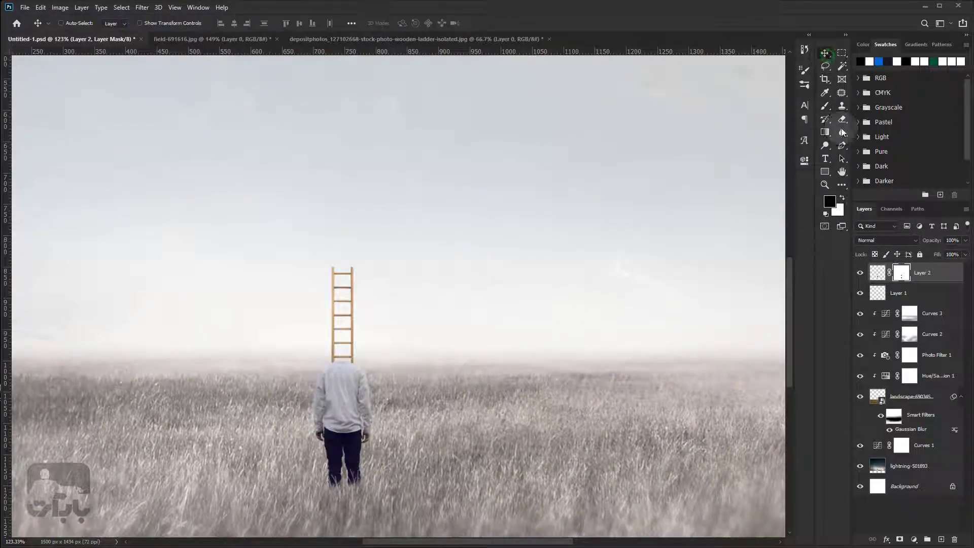
- Nudge the ladder layer slightly left and down
left_click(858, 297)
left_click(860, 295)
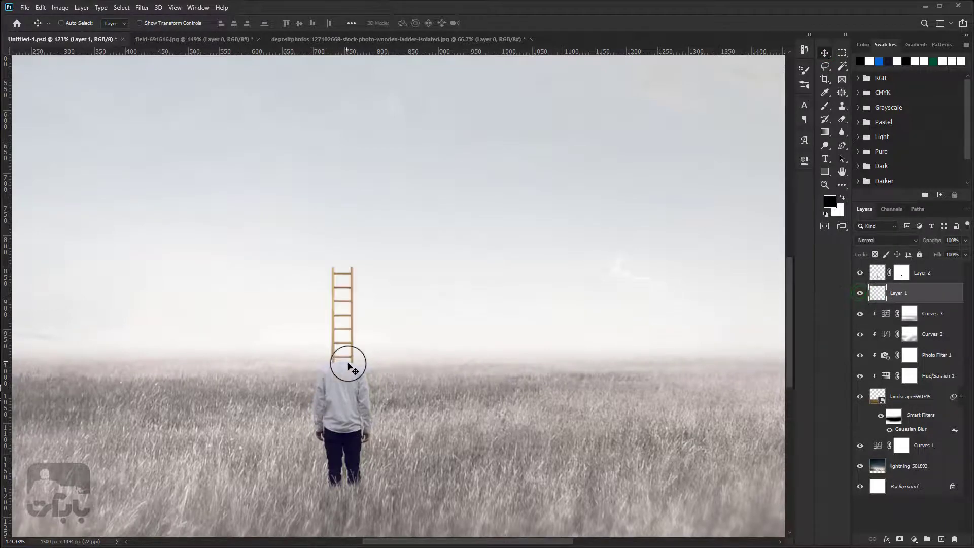
scroll(348, 359, "up", 4)
left_click_drag(350, 344, 346, 355)
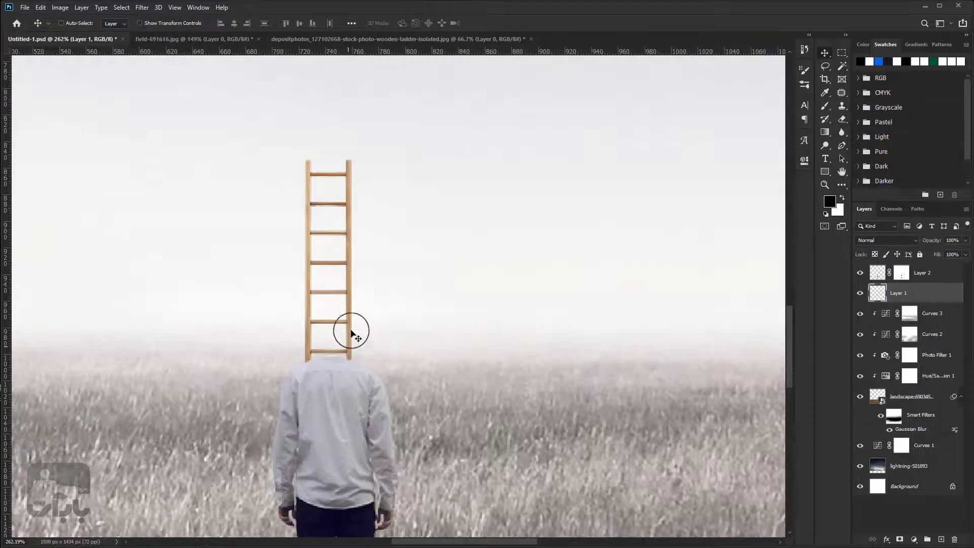
scroll(351, 330, "down", 2)
scroll(351, 330, "down", 2)
scroll(351, 330, "down", 2)
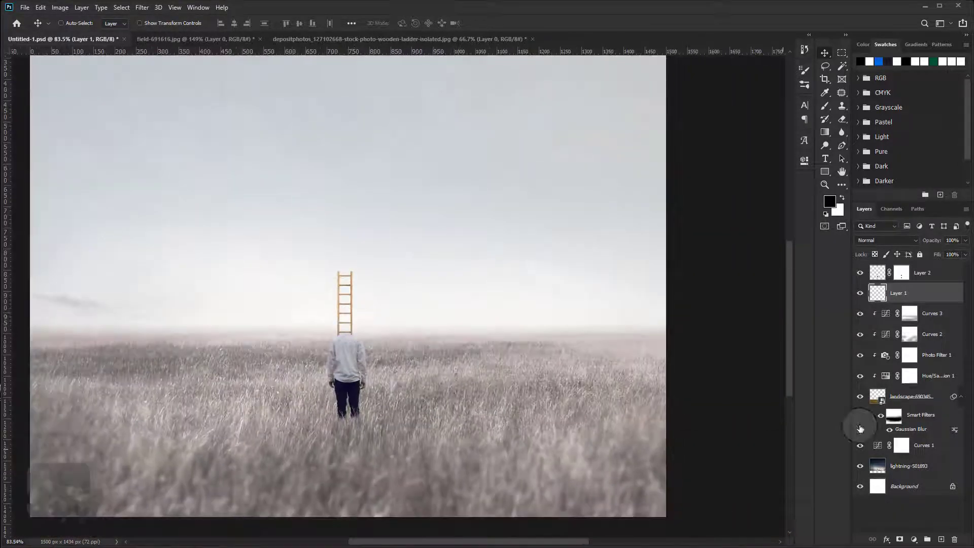
- Select the background photo and adjustment layers from Curves 3 down to Layer 0
left_click(935, 315)
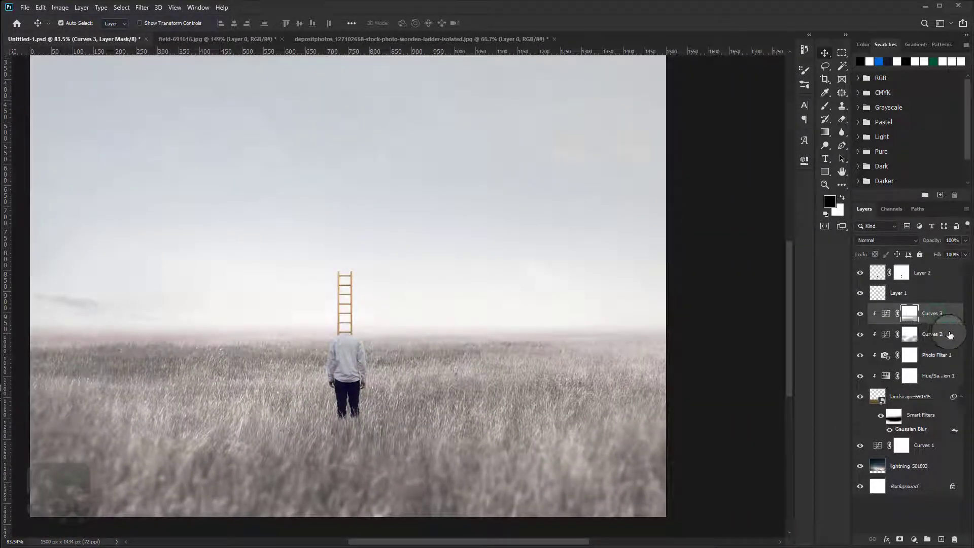
left_click(947, 355, "shift")
left_click(943, 384, "shift")
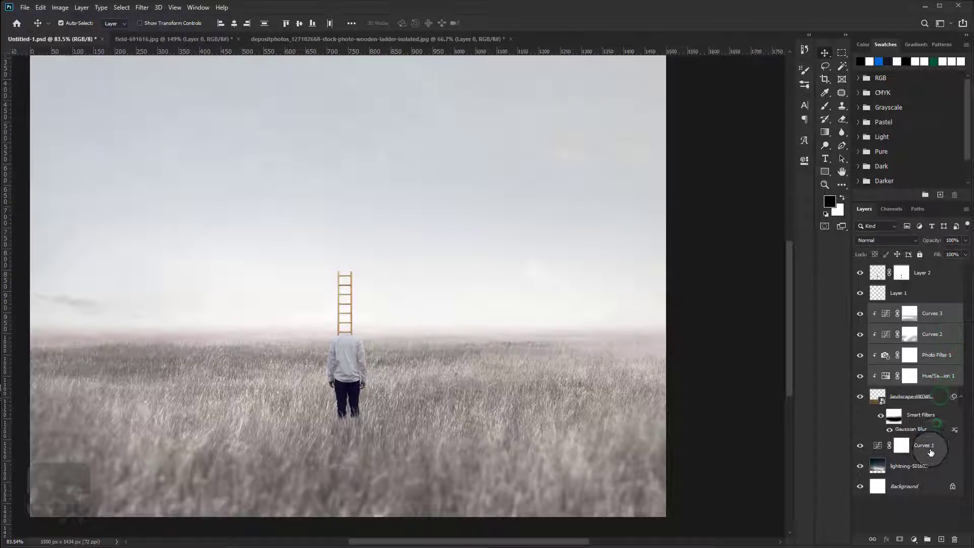
left_click(960, 399)
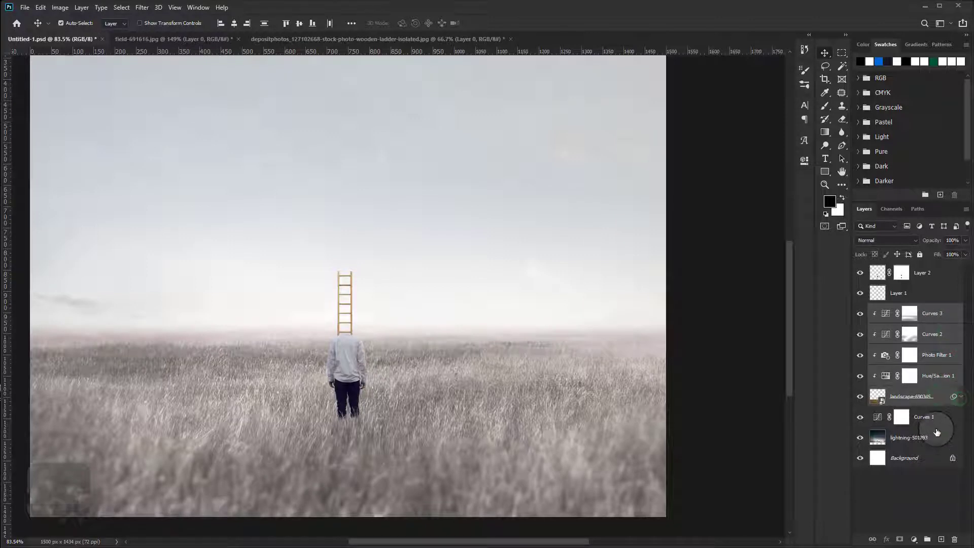
left_click(937, 438, "shift")
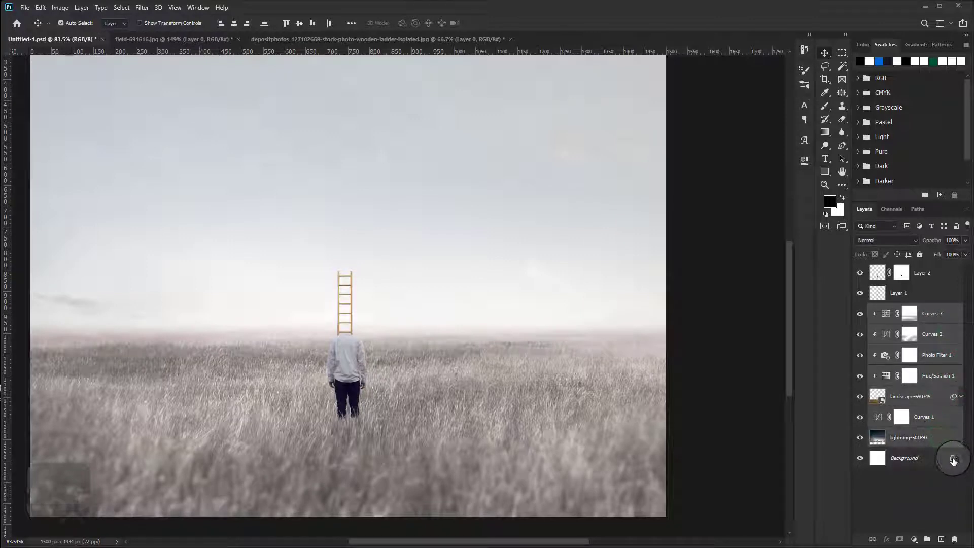
left_click(953, 459)
left_click_drag(946, 441, 941, 314)
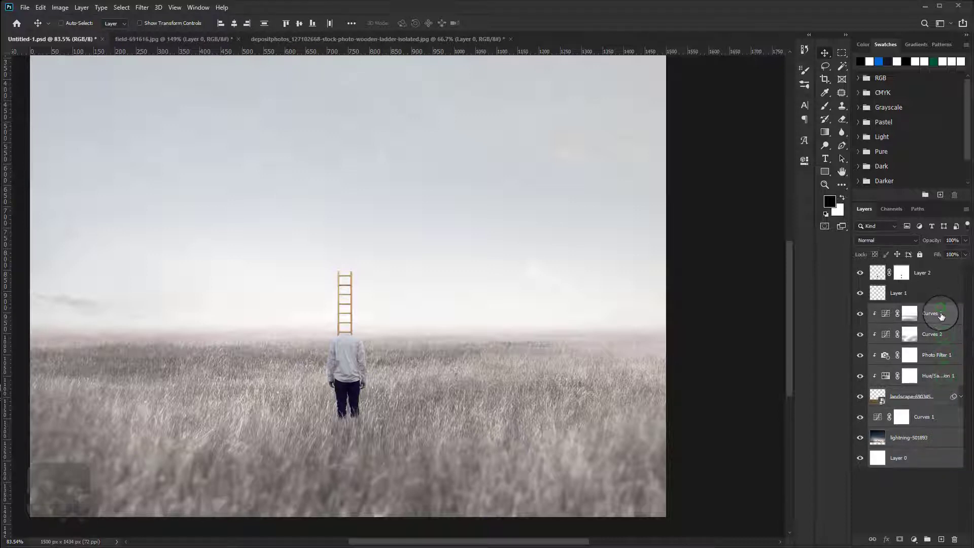
- Group the selected layers and name the group BG
left_click(927, 539)
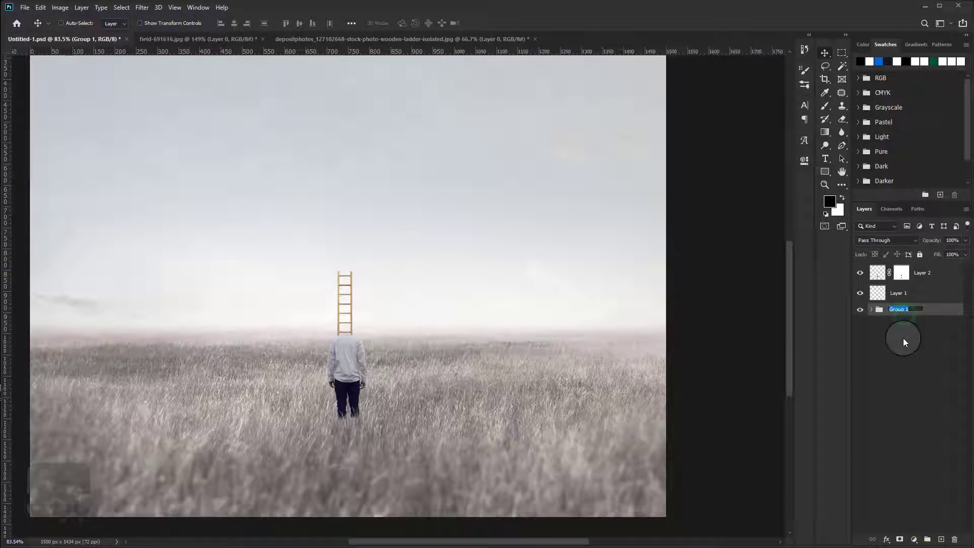
type("BG")
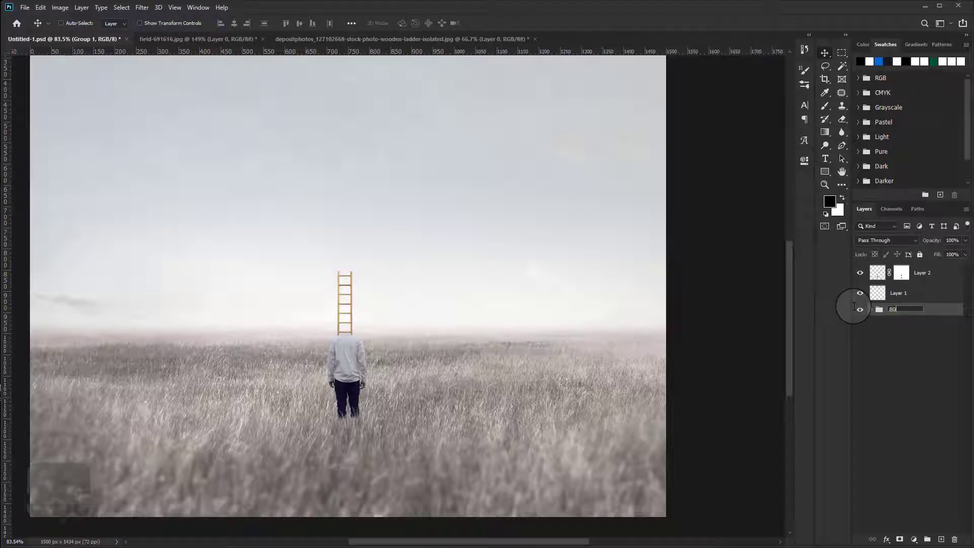
left_click(898, 318)
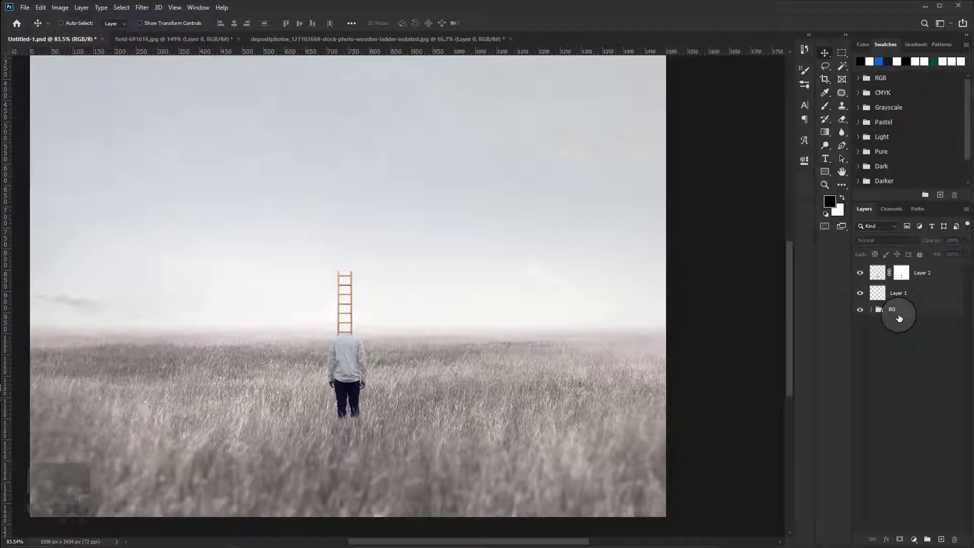
left_click(919, 274)
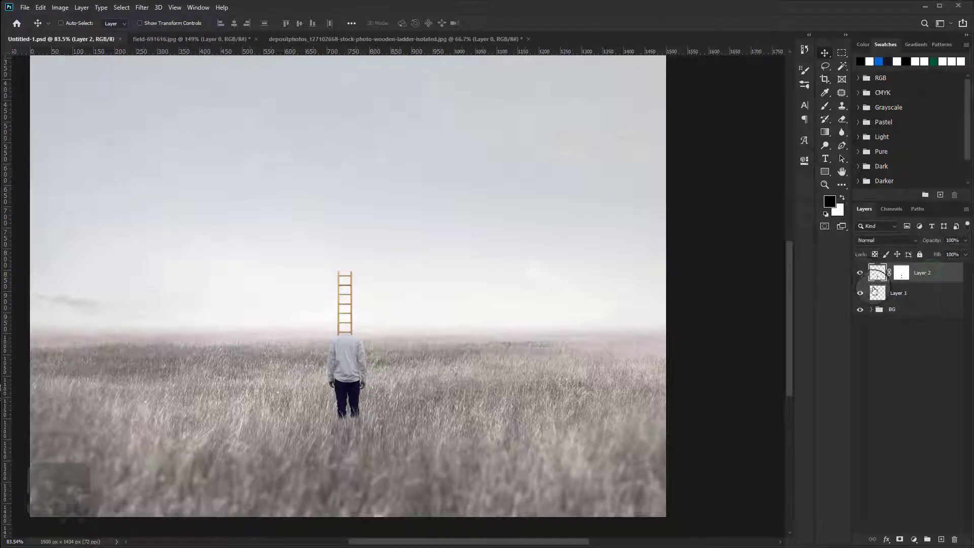
left_click(873, 293)
- Nudge the ladder slightly up and right, then zoom out to see the whole image
left_click(862, 294)
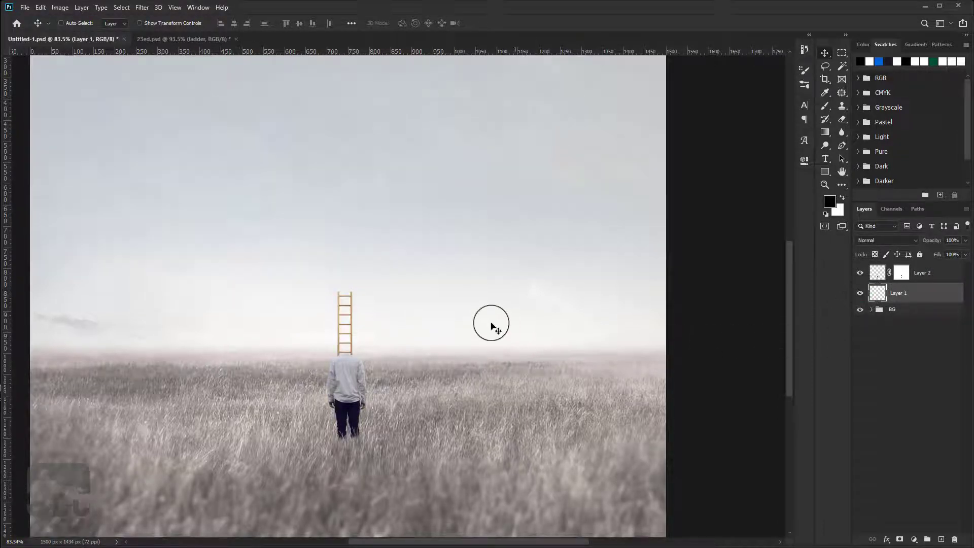
left_click_drag(348, 315, 352, 317)
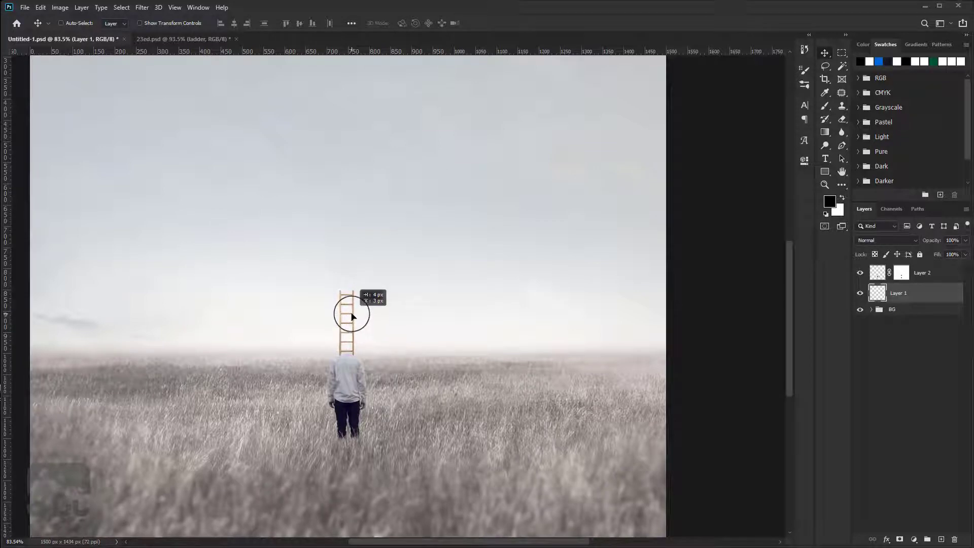
key("ctrl+minus")
key("ctrl+minus")
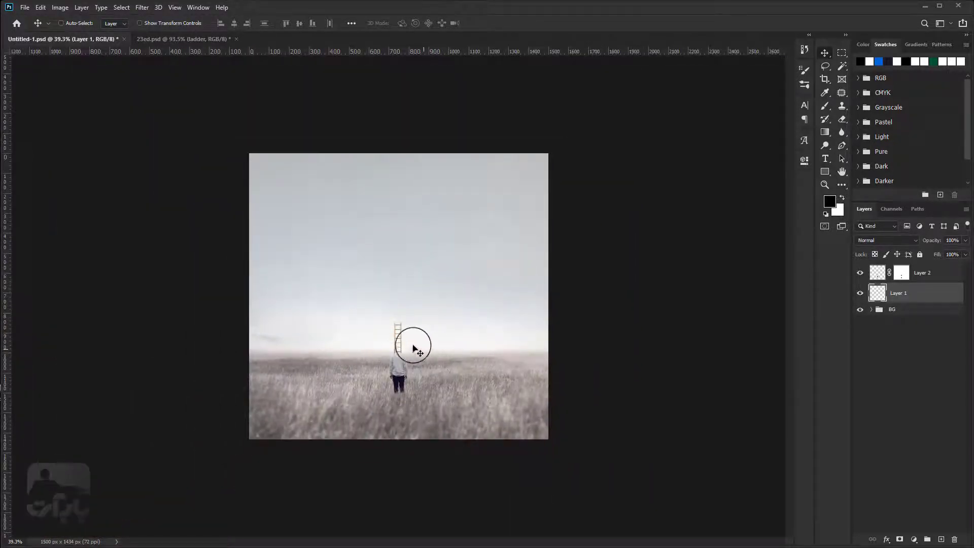
scroll(413, 349, "up", 3)
scroll(398, 341, "up", 2)
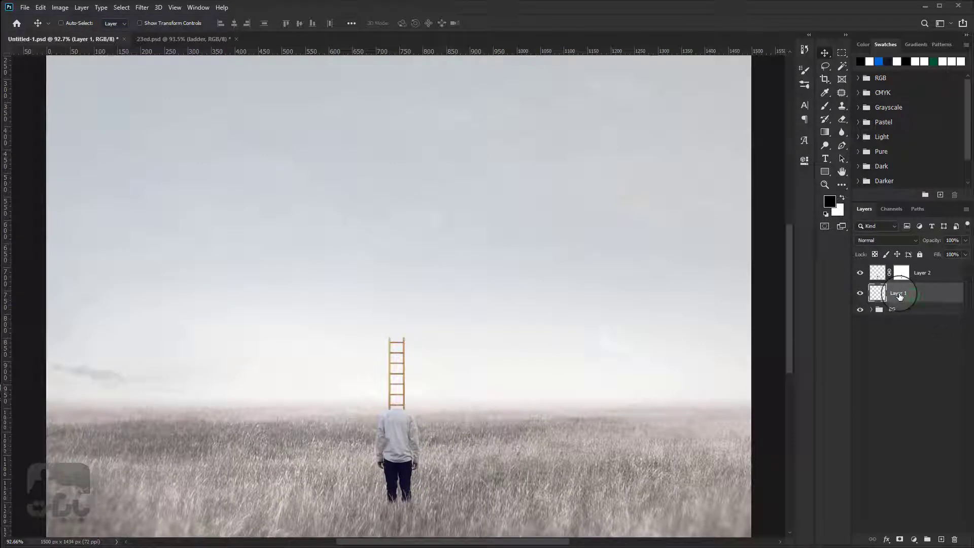
- Duplicate the ladder with Ctrl+J and stack the copy on top of the original
key("ctrl+j")
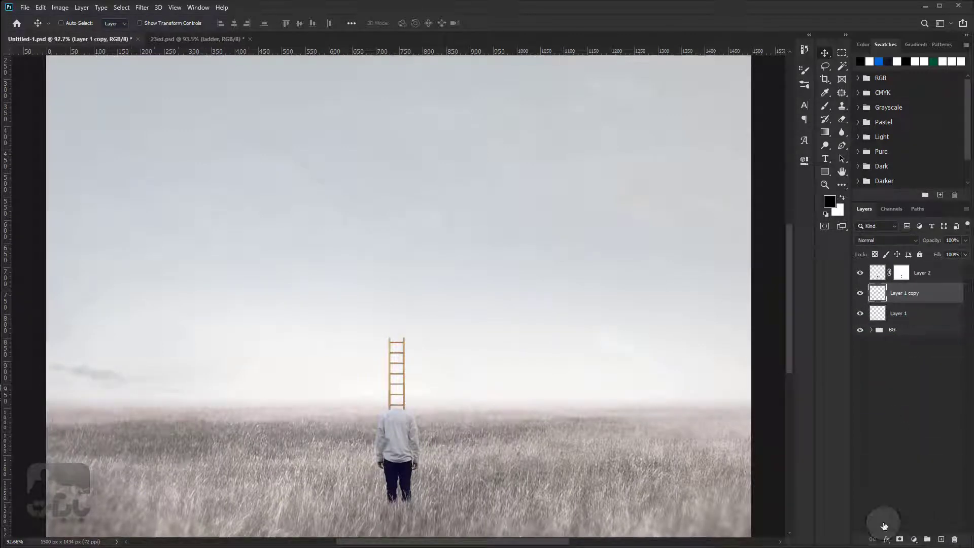
left_click_drag(403, 378, 402, 306)
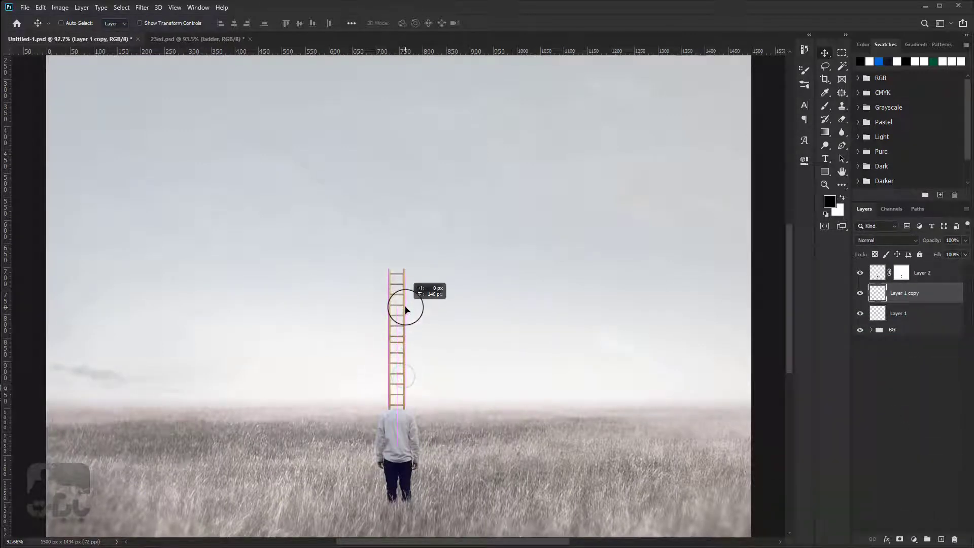
scroll(399, 348, "up", 1)
scroll(398, 348, "up", 1)
scroll(398, 426, "up", 2)
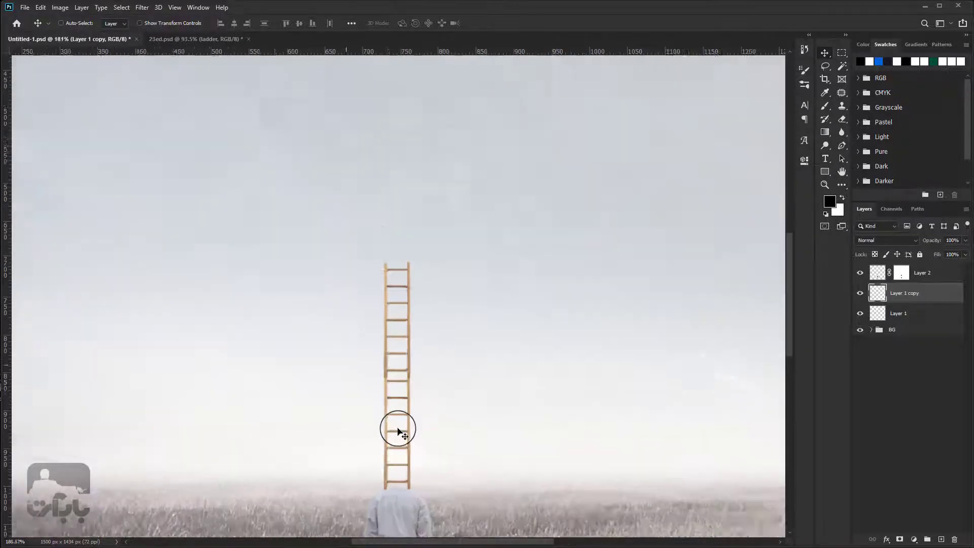
scroll(400, 428, "up", 2)
scroll(406, 412, "up", 2)
left_click_drag(412, 165, 417, 172)
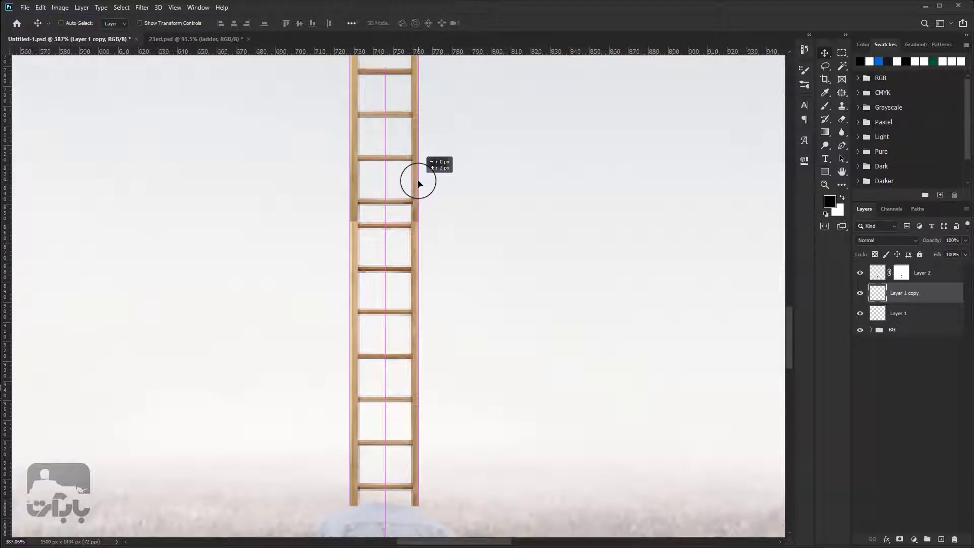
mouse_move(416, 173)
left_mouse_down()
mouse_move(419, 153)
mouse_move(419, 187)
left_mouse_up()
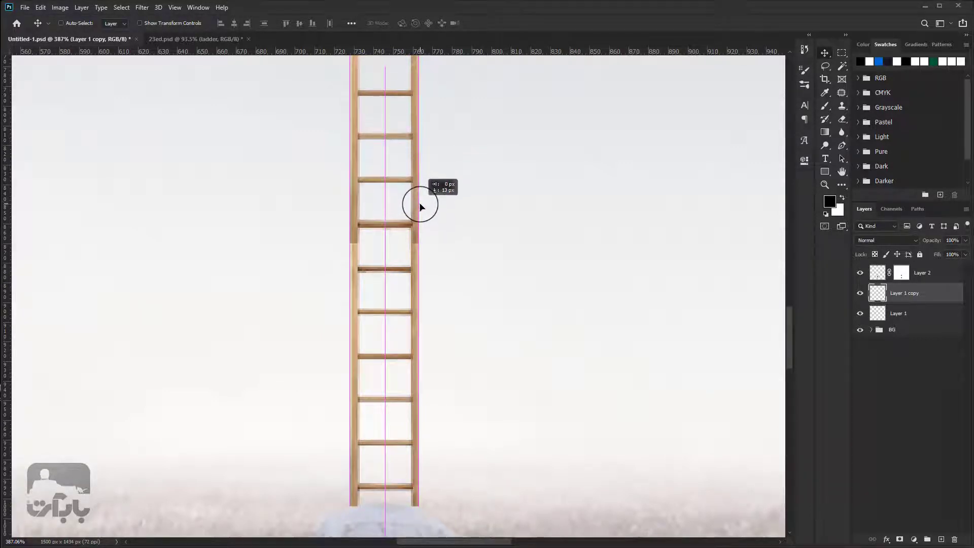
left_click_drag(419, 186, 415, 237)
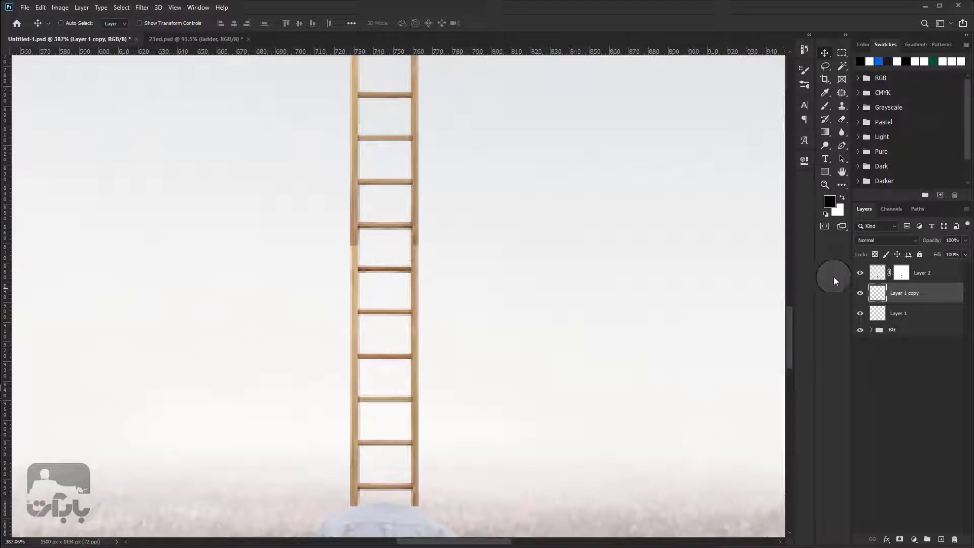
- Erase the seam between the two ladder sections with a 0% hardness eraser
left_click(841, 119)
right_click(380, 235)
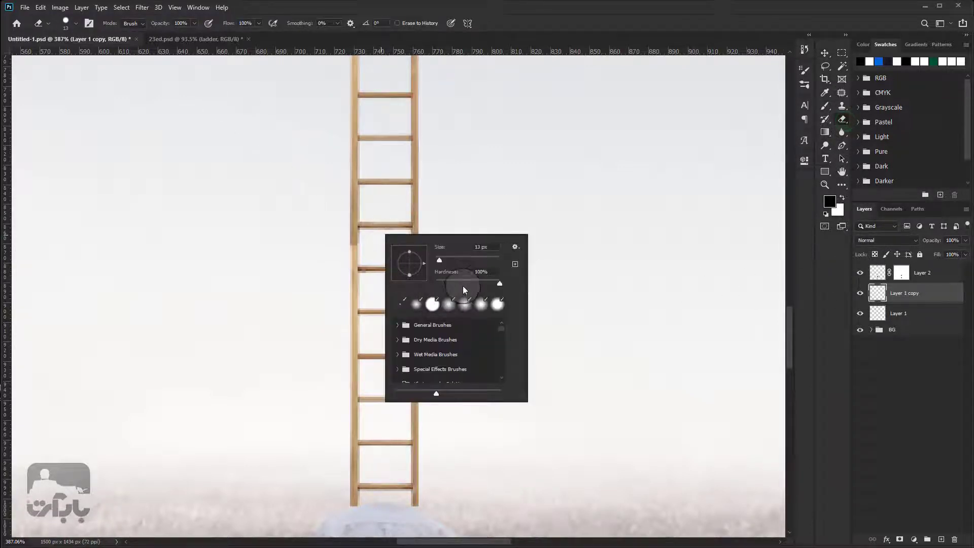
left_click_drag(498, 282, 382, 276)
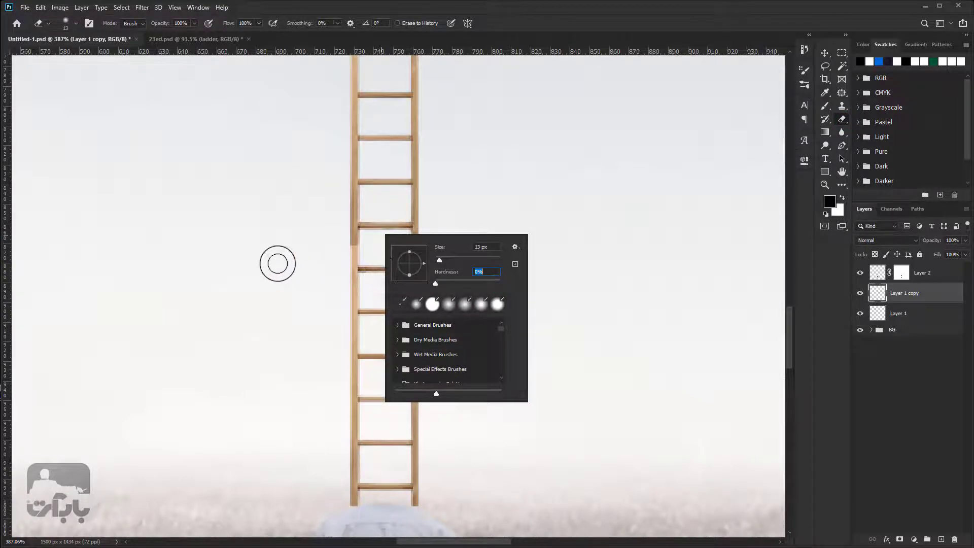
left_click(277, 263)
mouse_move(359, 246)
left_mouse_down()
mouse_move(357, 232)
mouse_move(398, 234)
mouse_move(375, 226)
mouse_move(413, 235)
mouse_move(375, 278)
left_mouse_up()
left_click_drag(363, 238, 418, 277)
scroll(418, 276, "down", 5)
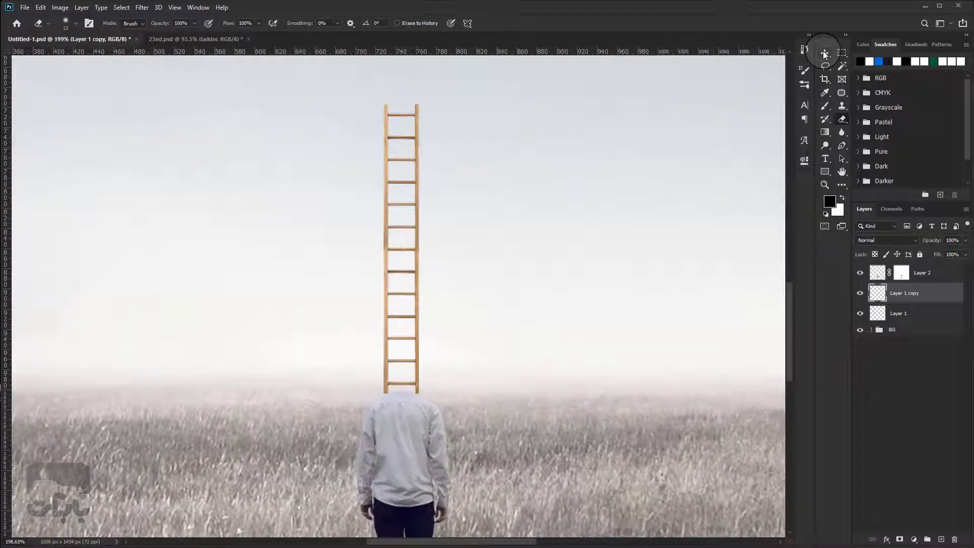
- Duplicate the ladder section again and raise it so the rungs line up
left_click(824, 54)
mouse_move(905, 292)
left_mouse_down()
mouse_move(940, 472)
mouse_move(941, 538)
left_mouse_up()
scroll(451, 233, "down", 3)
scroll(451, 232, "up", 2)
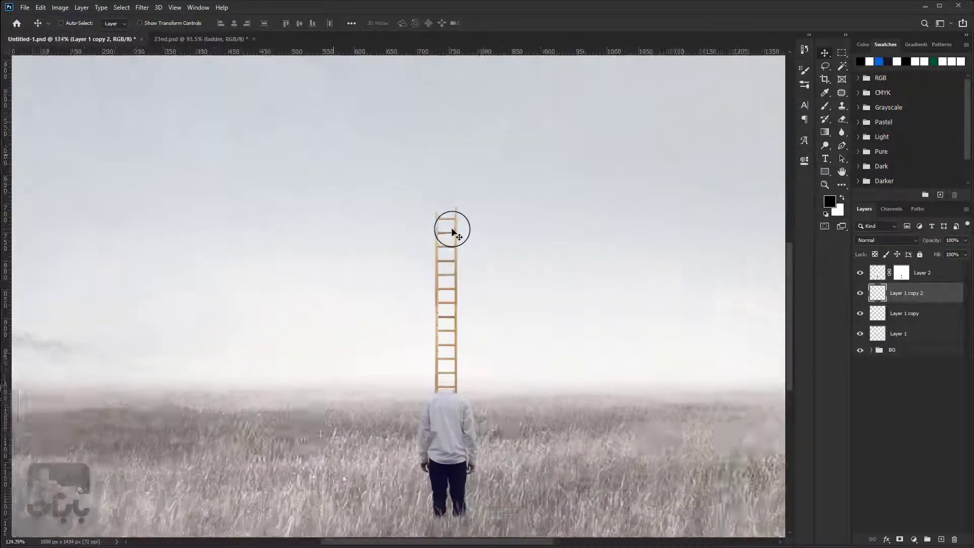
mouse_move(451, 235)
left_mouse_down()
mouse_move(449, 143)
mouse_move(446, 224)
left_mouse_up()
scroll(441, 233, "up", 3)
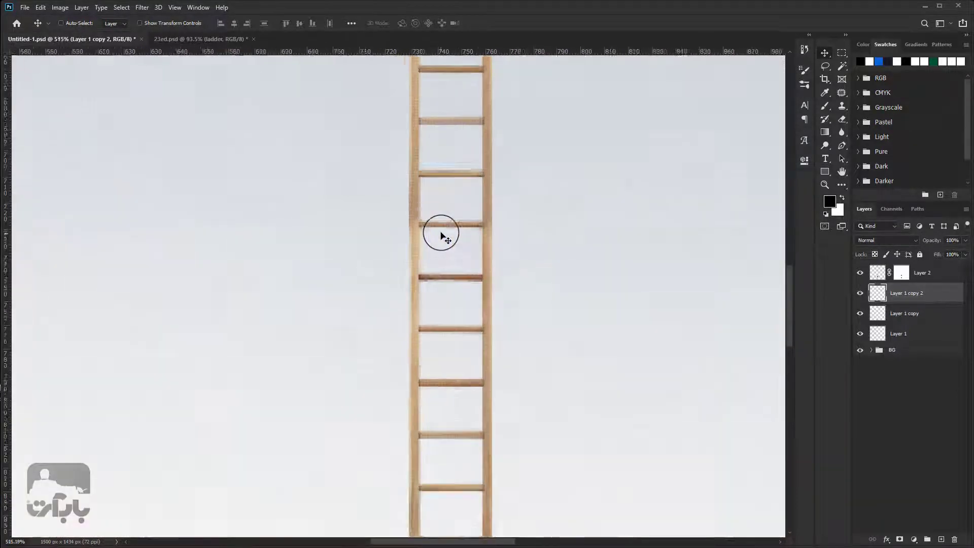
scroll(455, 162, "up", 2)
left_click_drag(457, 127, 457, 115)
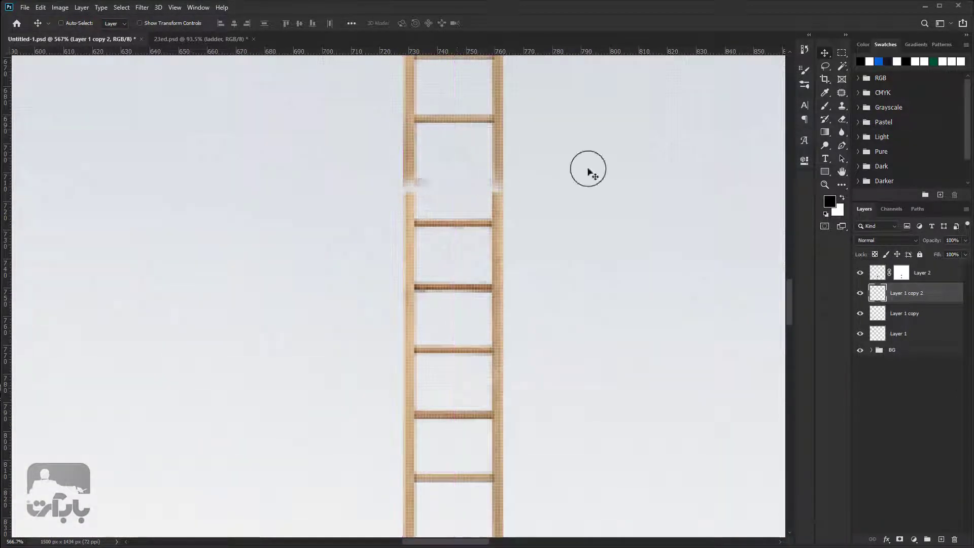
- Erase the seams on both rails at the new joint and close the gap
left_click(841, 119)
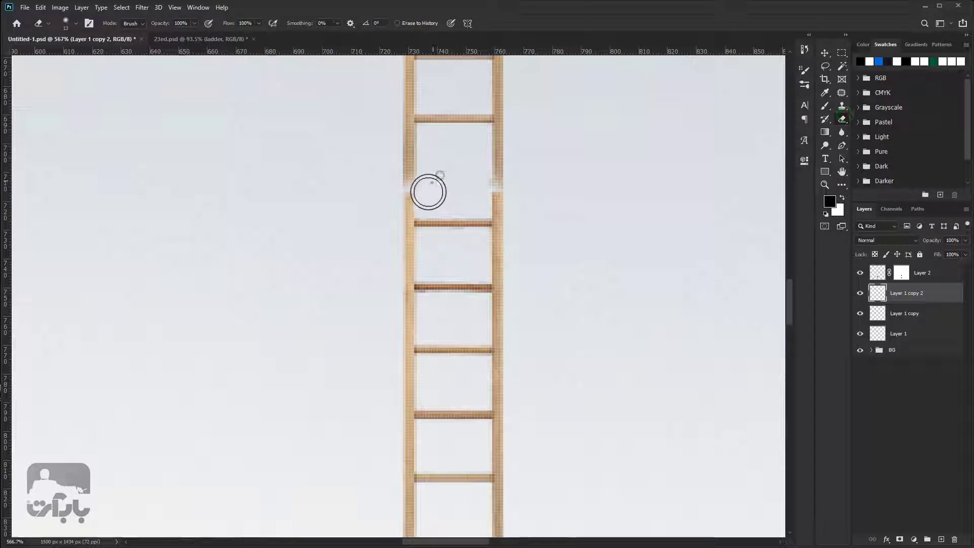
left_click(430, 185)
left_click(483, 181)
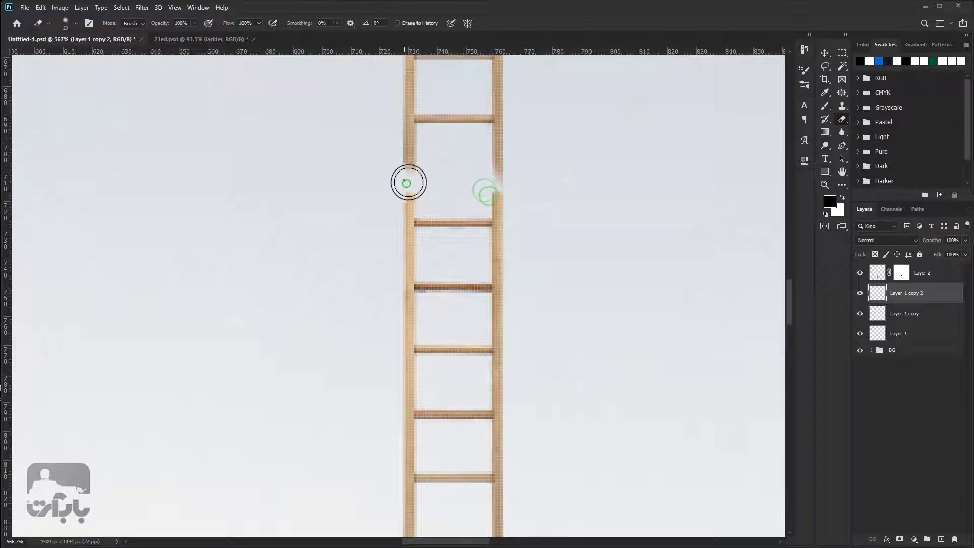
left_click(406, 182)
left_click(514, 182)
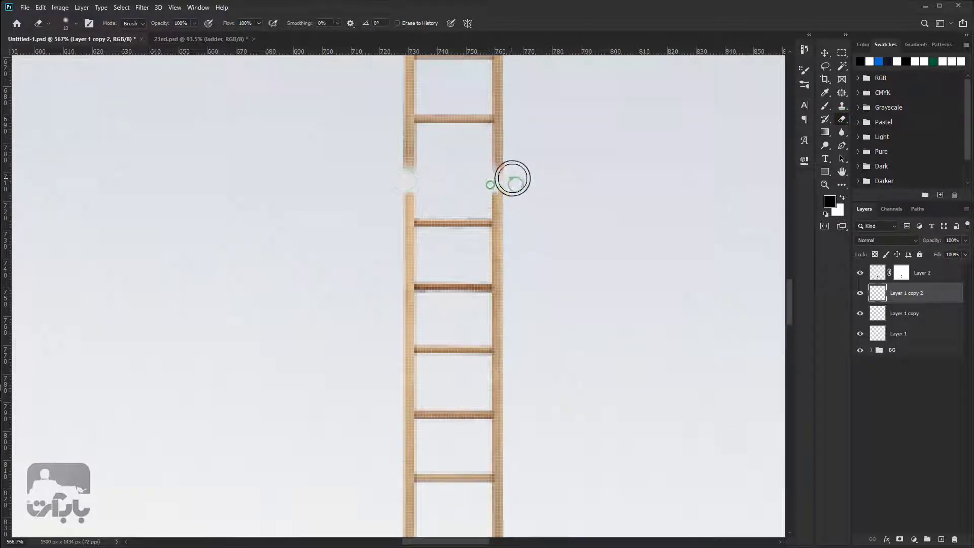
left_click(824, 52)
left_click_drag(496, 121, 497, 163)
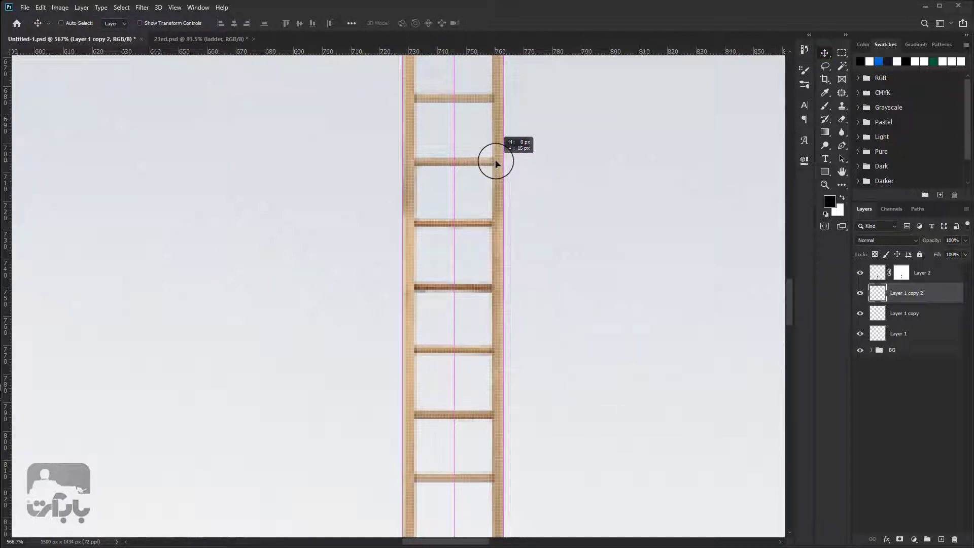
- Duplicate the top ladder section once more
scroll(495, 166, "down", 3)
scroll(491, 192, "down", 3)
scroll(491, 191, "down", 3)
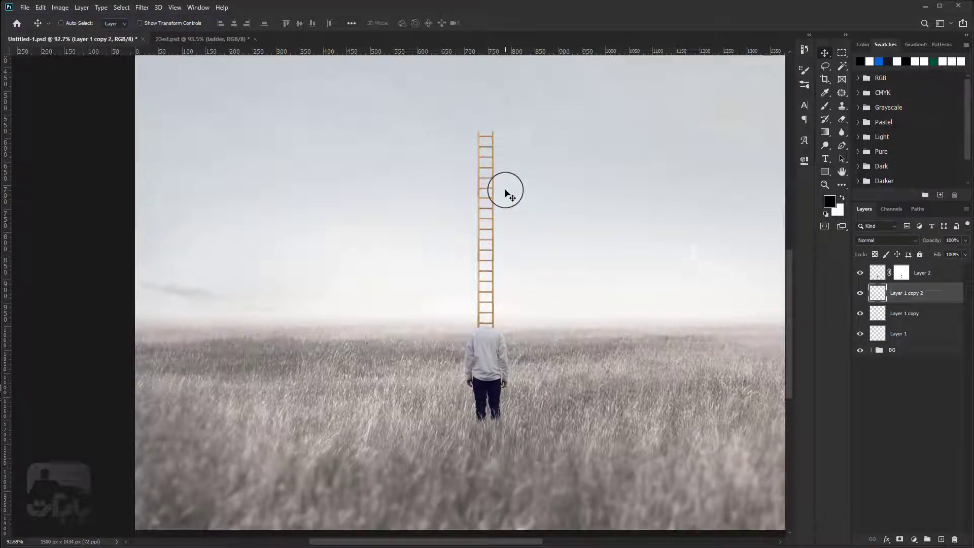
mouse_move(930, 292)
left_mouse_down()
mouse_move(950, 509)
mouse_move(940, 539)
left_mouse_up()
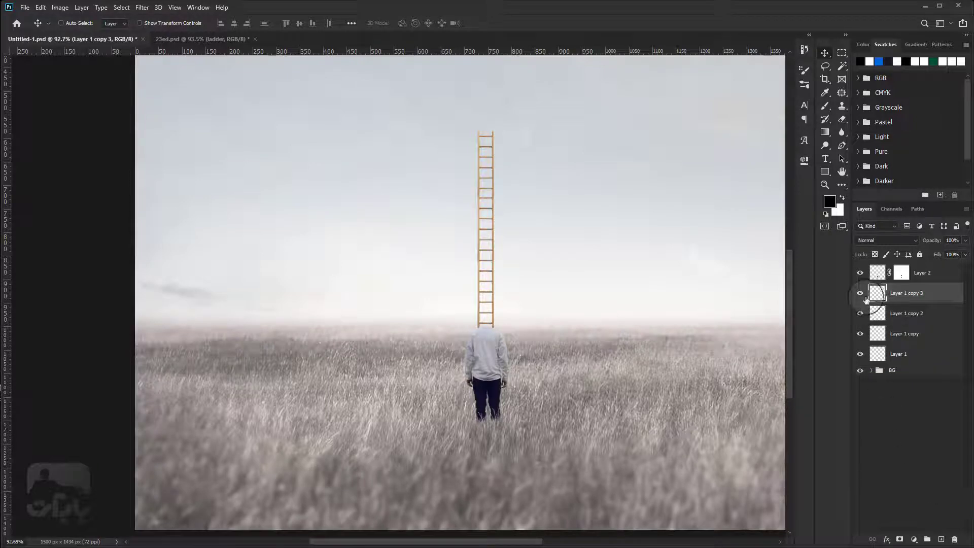
- Raise the newest ladder copy to extend the ladder upward
scroll(497, 169, "down", 2)
scroll(500, 200, "down", 3)
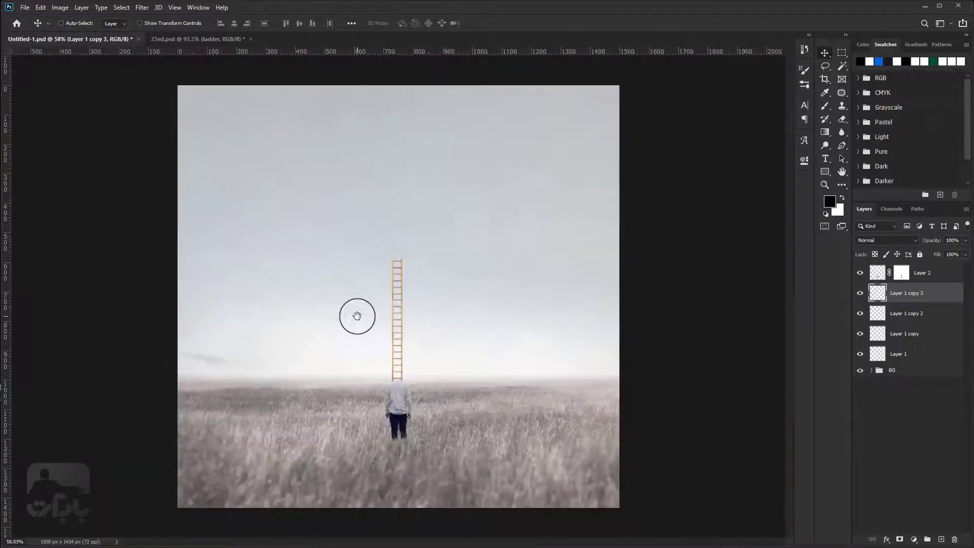
mouse_move(401, 282)
left_mouse_down()
mouse_move(394, 257)
mouse_move(406, 220)
left_mouse_up()
scroll(402, 264, "up", 4)
scroll(400, 260, "up", 4)
scroll(401, 238, "up", 3)
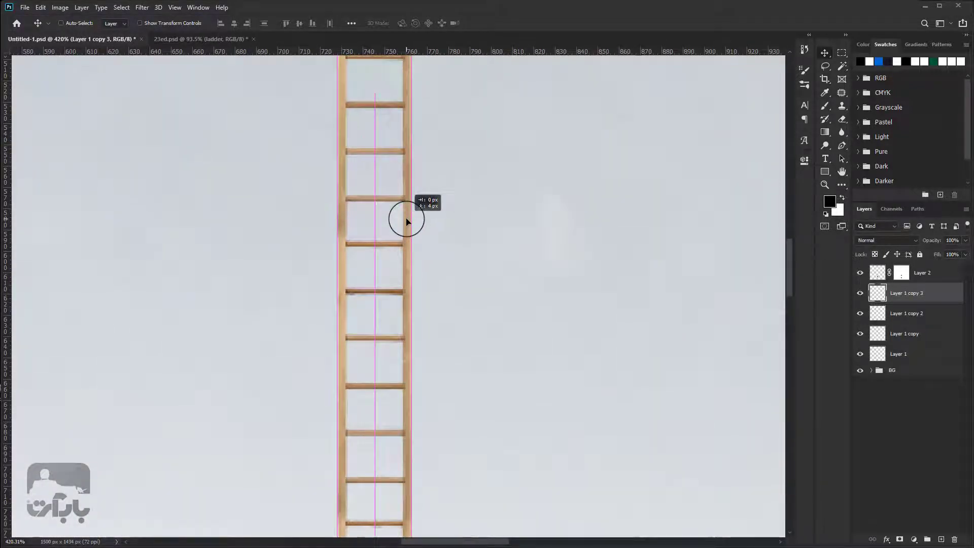
scroll(406, 221, "down", 5)
scroll(406, 221, "down", 2)
scroll(406, 222, "down", 1)
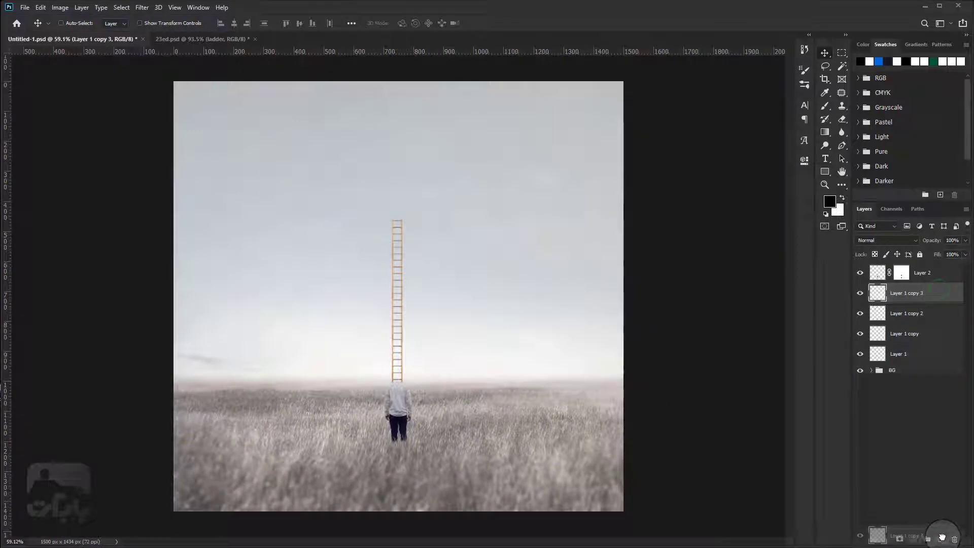
- Duplicate the top section as Layer 1 copy 4, raise it, and fit the canvas on screen
left_click_drag(955, 298, 940, 540)
scroll(397, 210, "up", 3)
left_click_drag(397, 210, 396, 116)
key("ctrl+0")
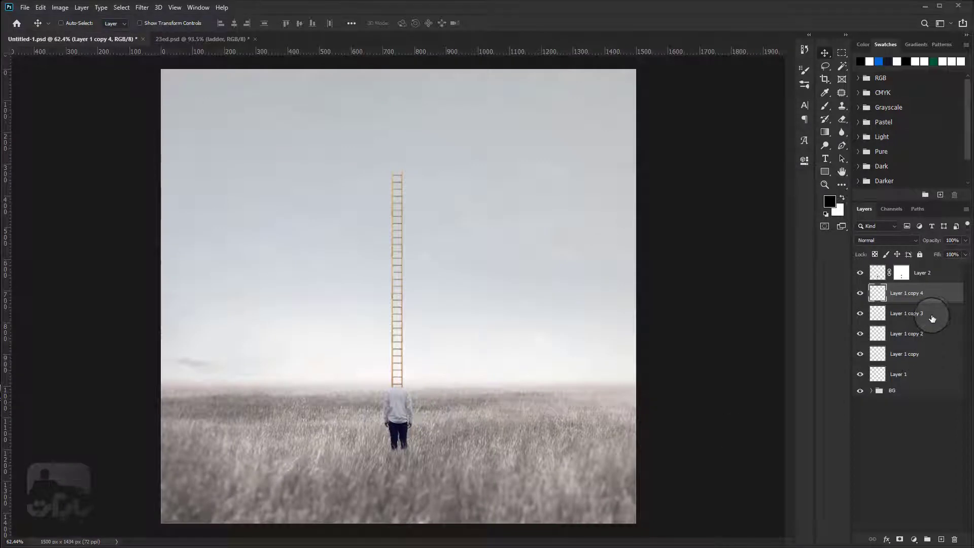
- Select Layer 1 and all its copies, merge them into one layer and rename it Lader
left_click(932, 313, "ctrl")
left_click(927, 337, "ctrl")
left_click(922, 353, "ctrl")
left_click(922, 374, "ctrl")
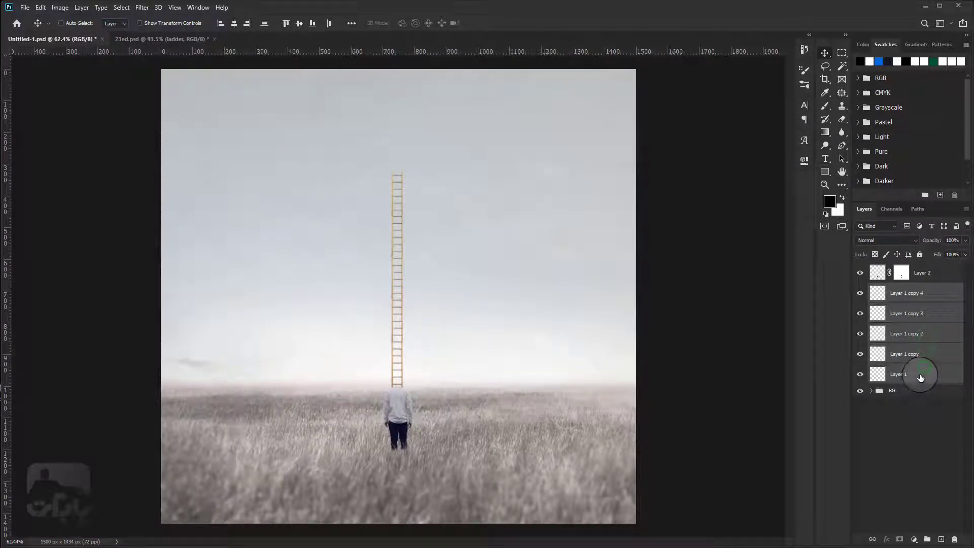
right_click(918, 303)
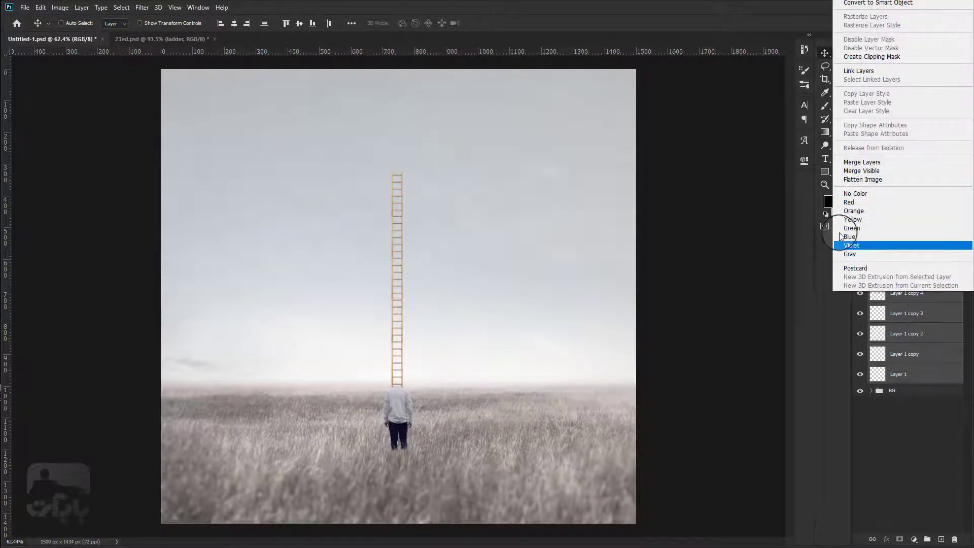
left_click(857, 162)
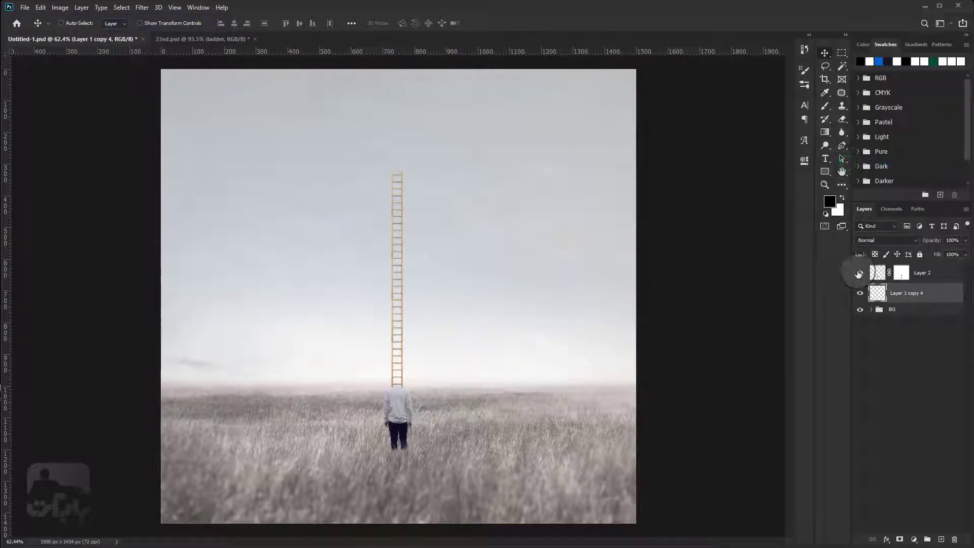
double_click(895, 293)
type("Lader")
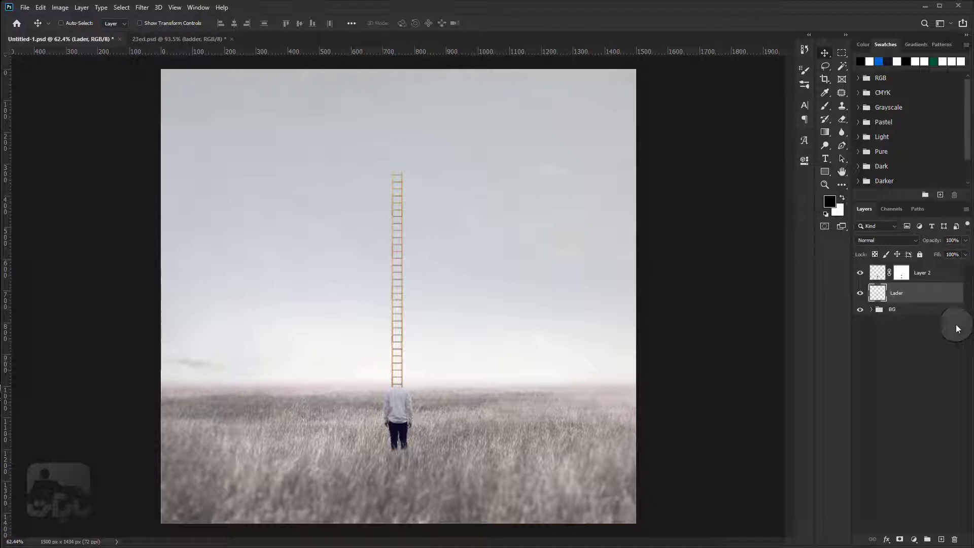
key("ctrl+plus")
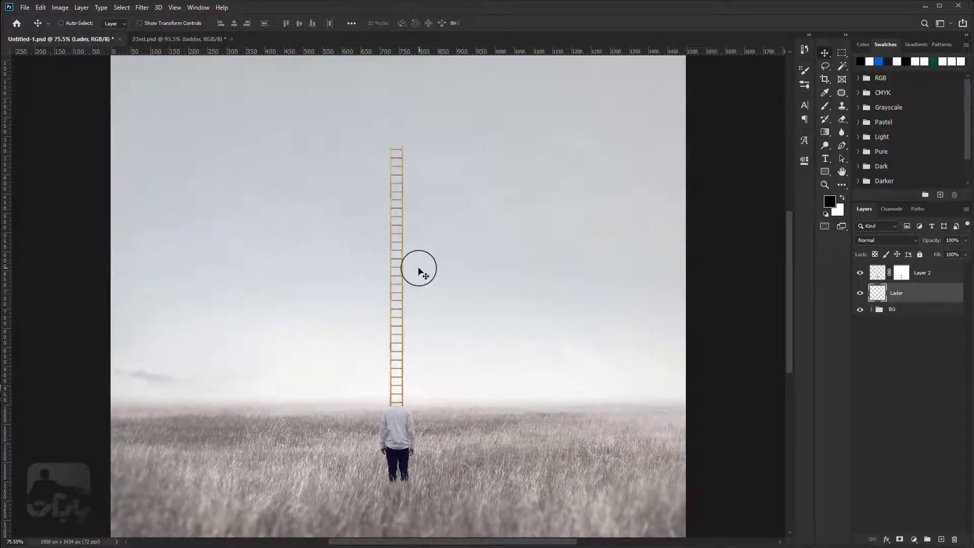
- Add a new Layer 3 clipped to the Lader layer as a clipping mask
scroll(420, 266, "up", 2)
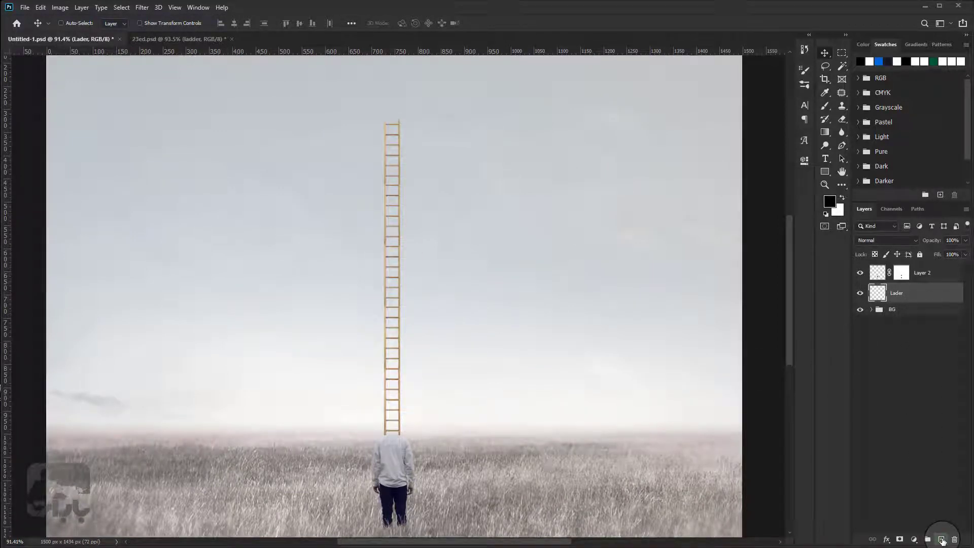
left_click(941, 539)
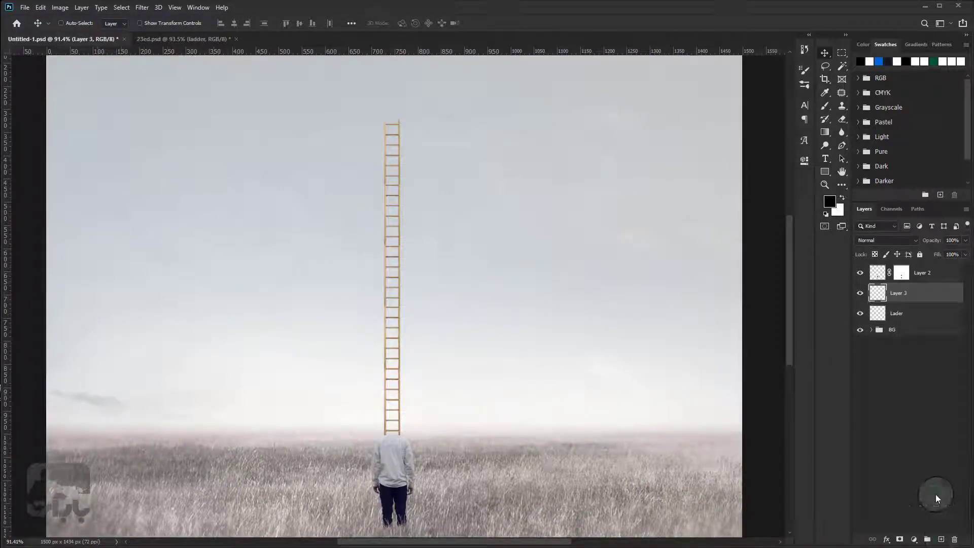
left_click(81, 7)
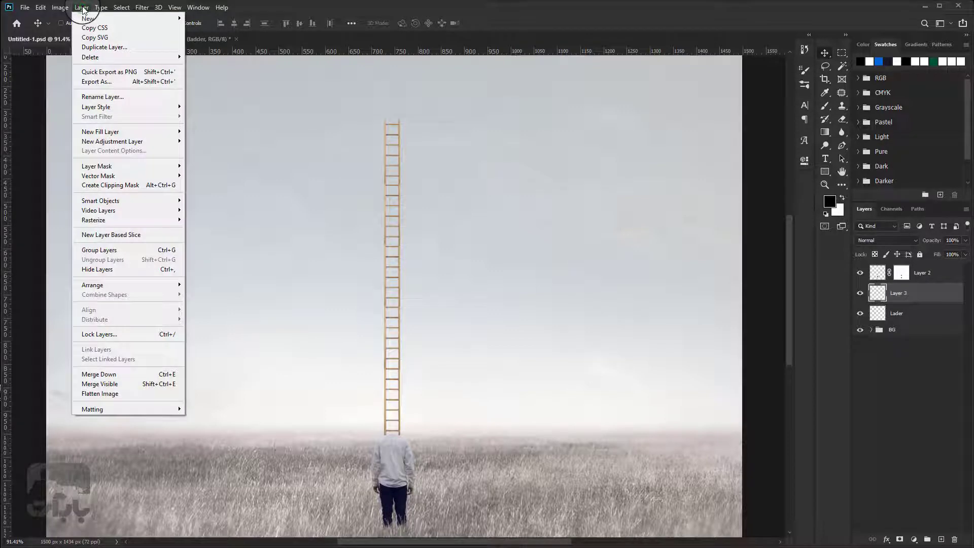
left_click(103, 185)
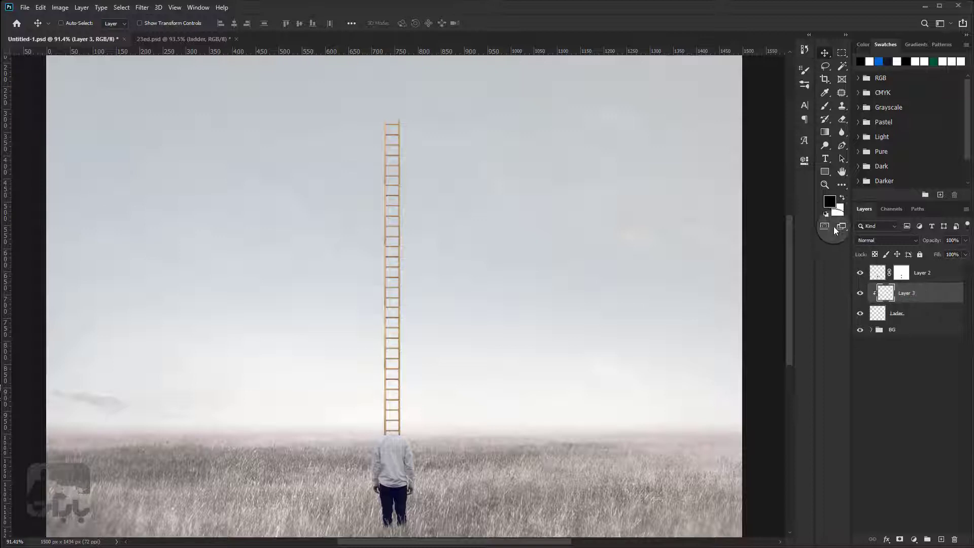
- Fill the clipped layer with #808080 mid-grey using the Paint Bucket
left_click(830, 202)
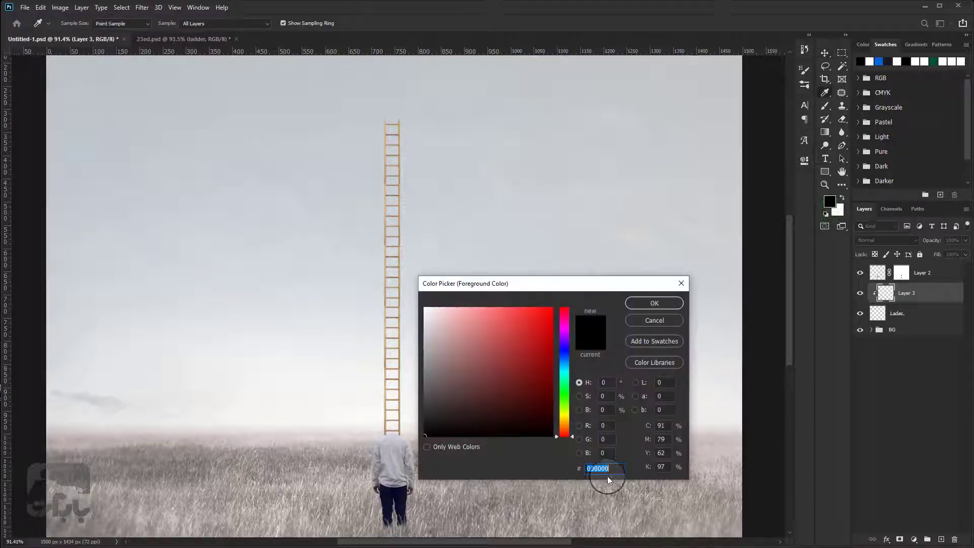
type("8080")
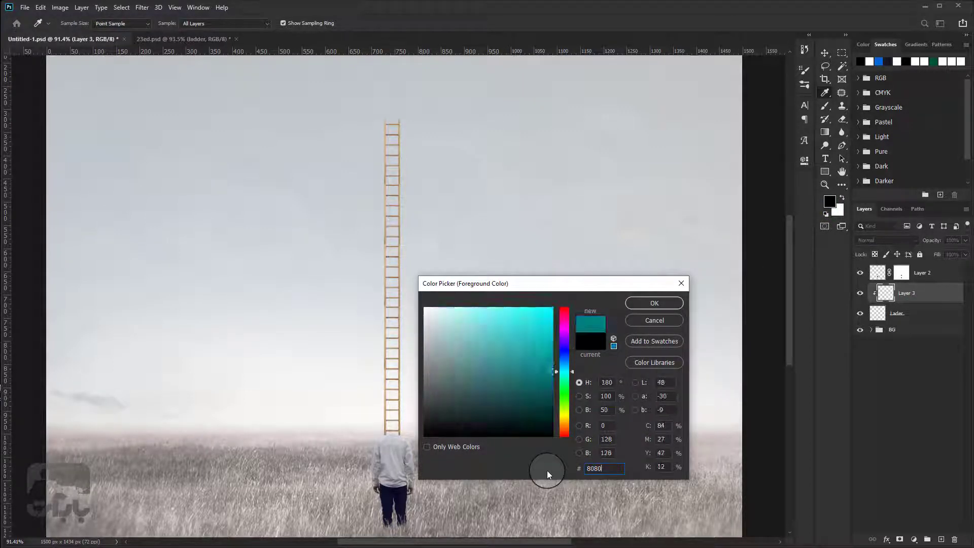
type("80")
left_click(669, 305)
key("v")
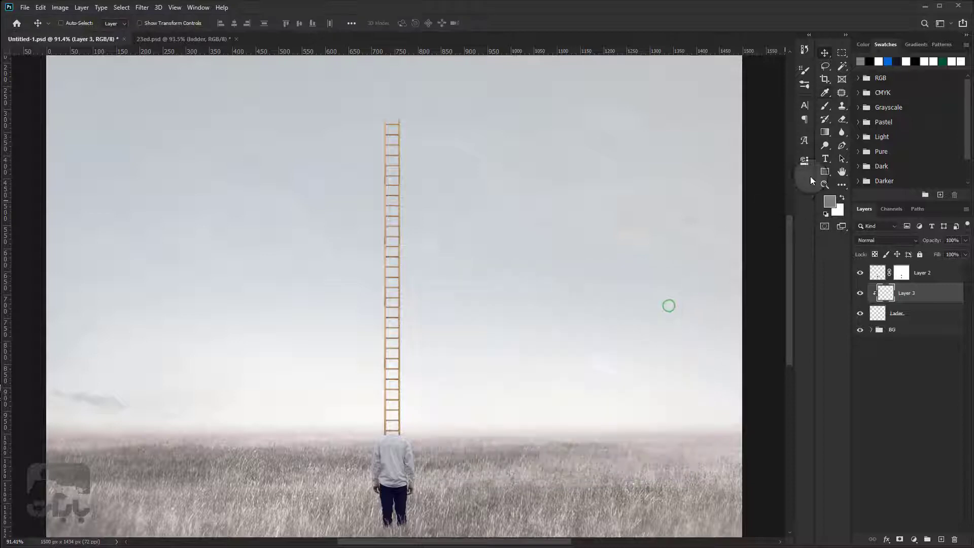
right_click(824, 132)
left_click(874, 141)
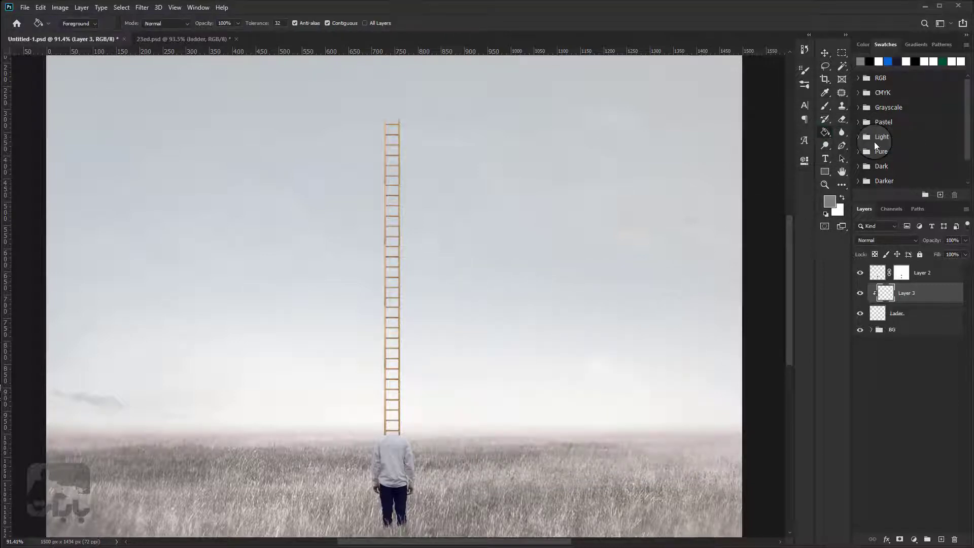
left_click_drag(884, 328, 878, 308)
left_click(543, 317)
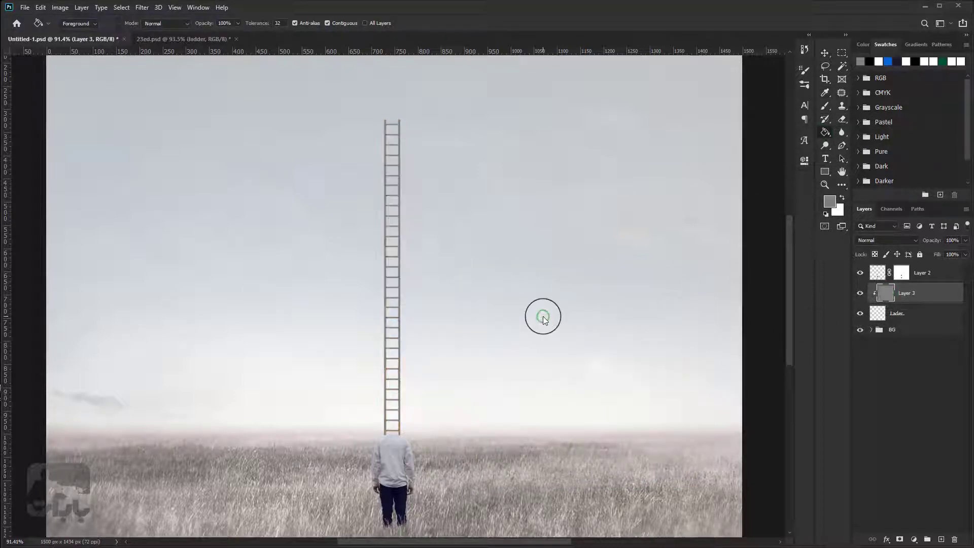
left_click(426, 208)
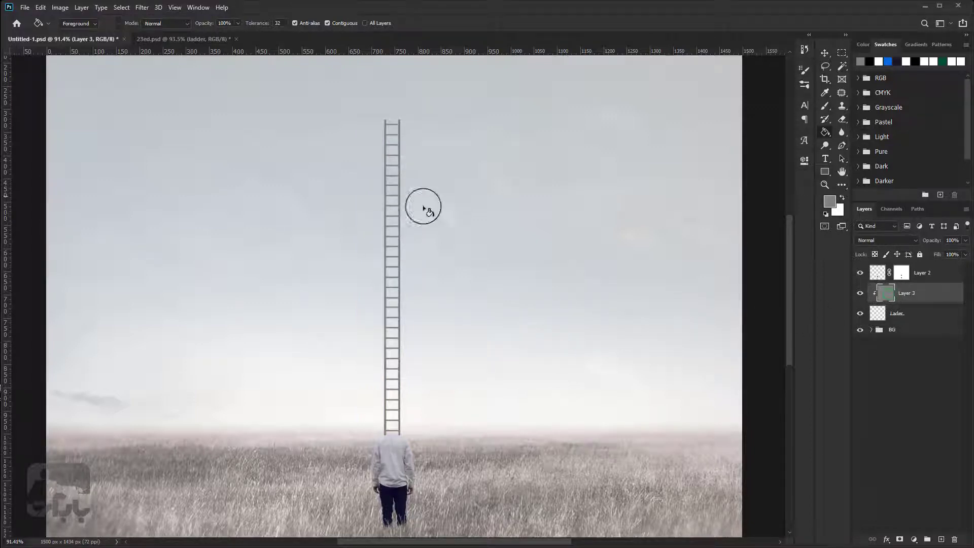
- Set the grey layer's blend mode to Overlay
left_click(824, 51)
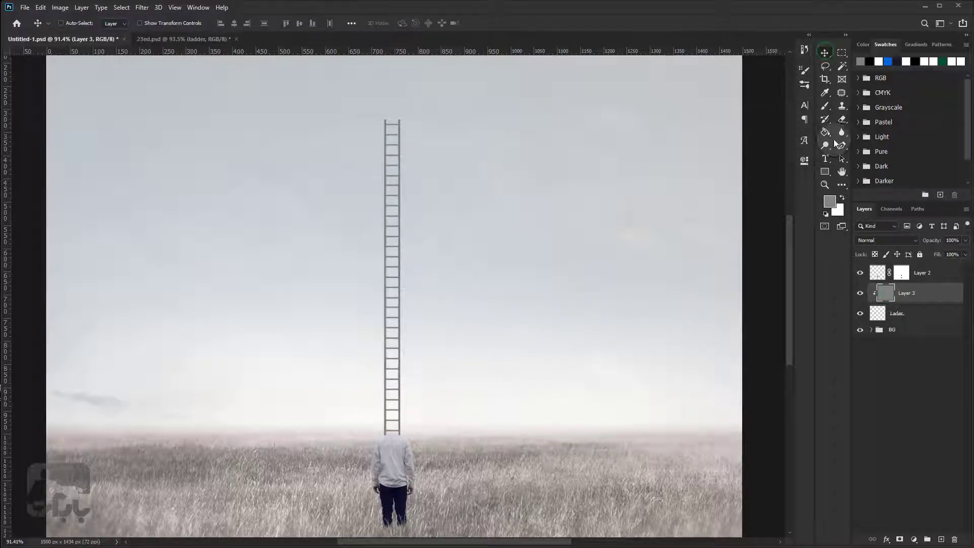
left_click(891, 242)
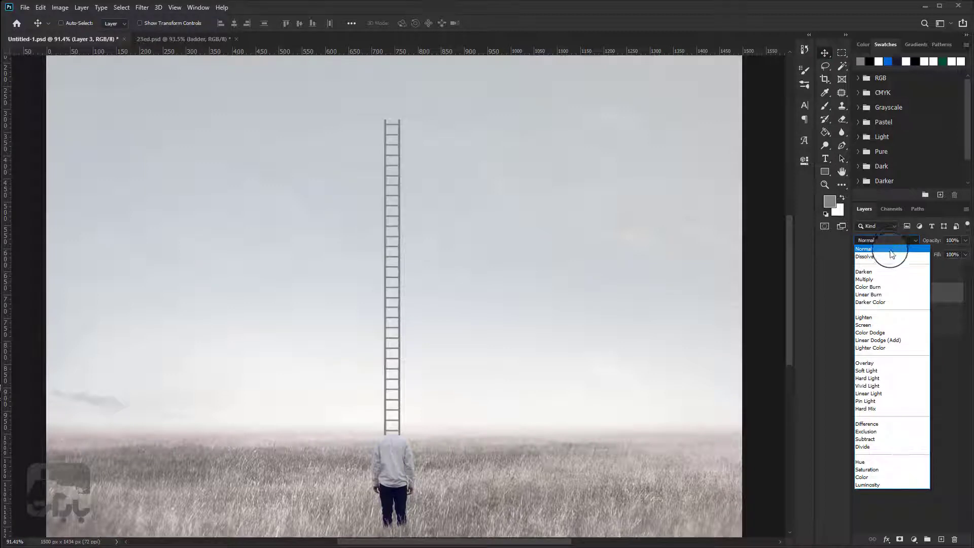
left_click(877, 363)
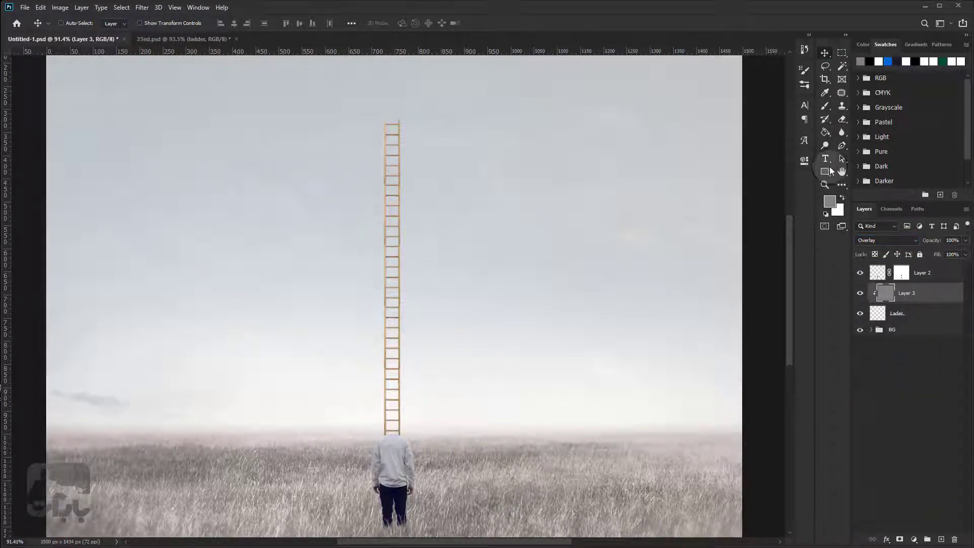
left_click(825, 145)
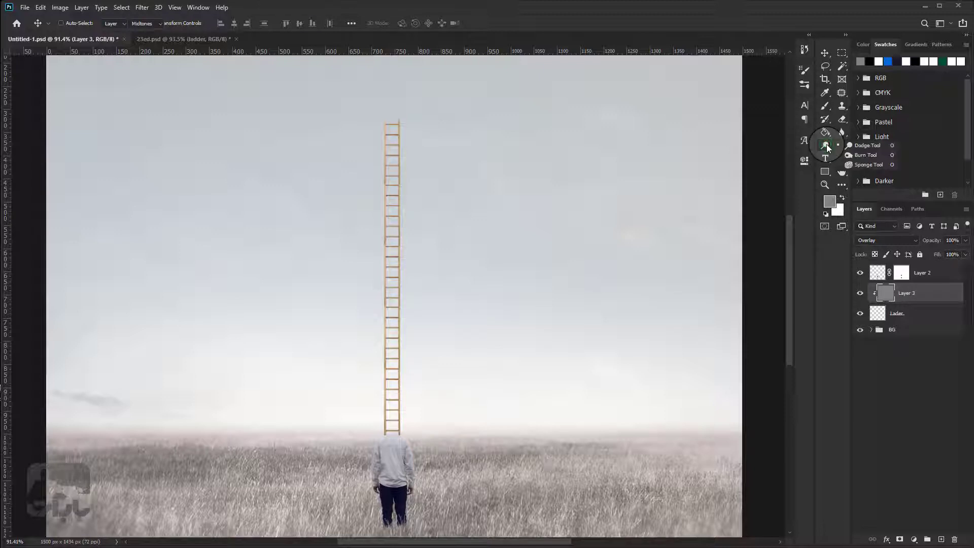
- Set the Dodge tool to 12% exposure and lighten the ladder along its length and top
left_click(857, 145)
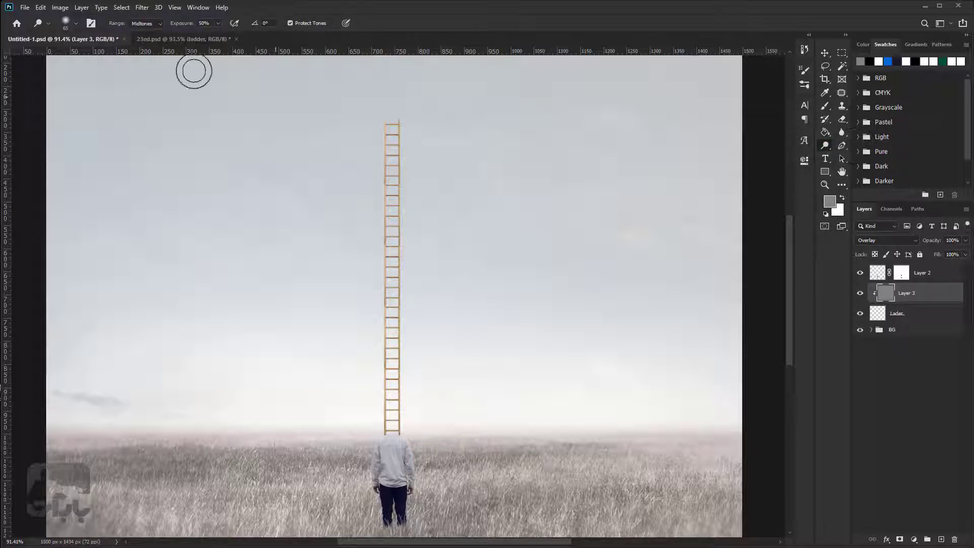
left_click(205, 23)
type("12")
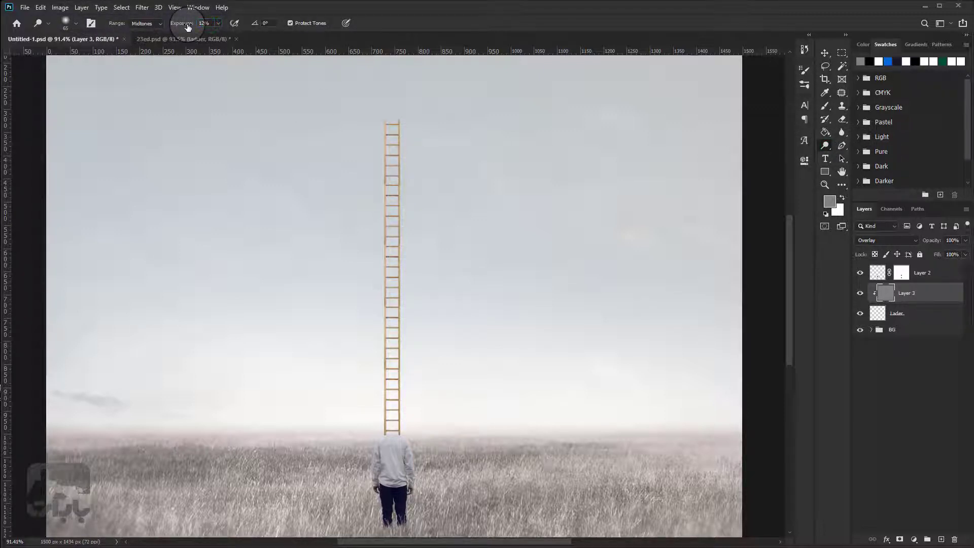
scroll(403, 454, "up", 3)
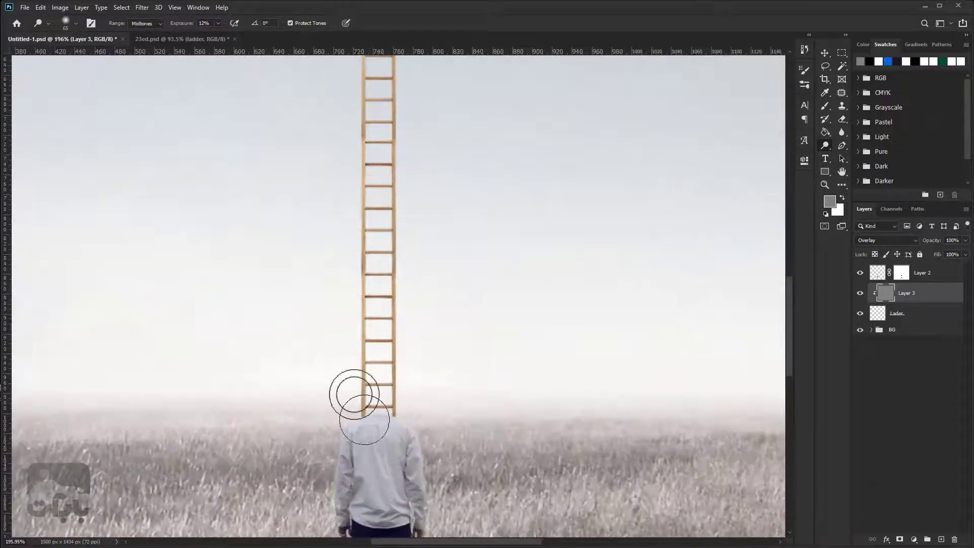
left_click_drag(354, 394, 362, 249)
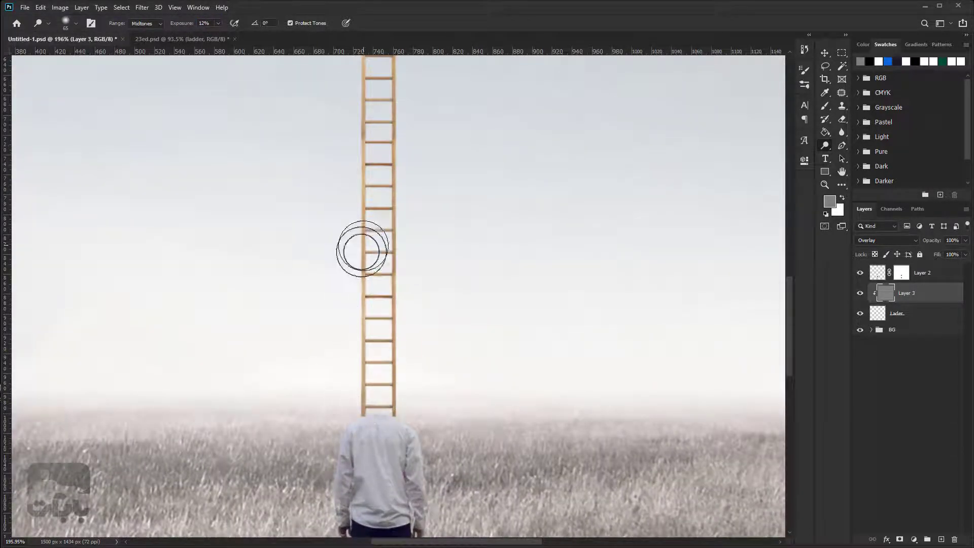
scroll(362, 250, "down", 3)
left_click_drag(361, 261, 363, 165)
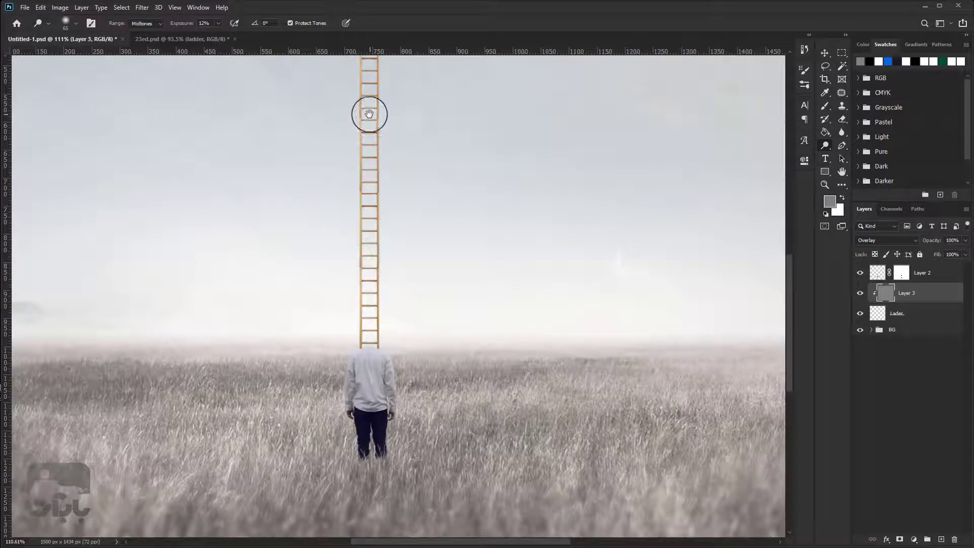
left_click_drag(369, 113, 370, 347)
scroll(371, 213, "up", 2)
left_click_drag(381, 179, 356, 227)
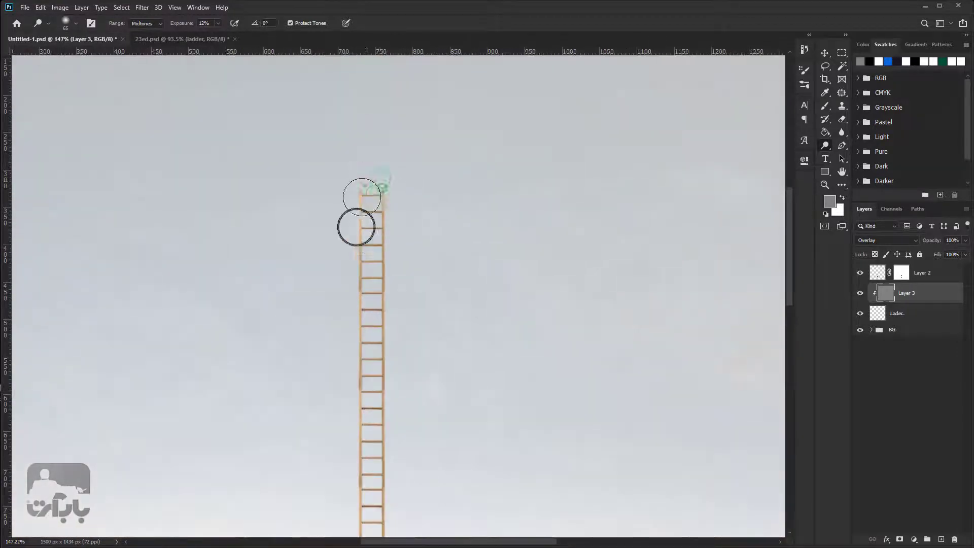
left_click_drag(364, 186, 369, 272)
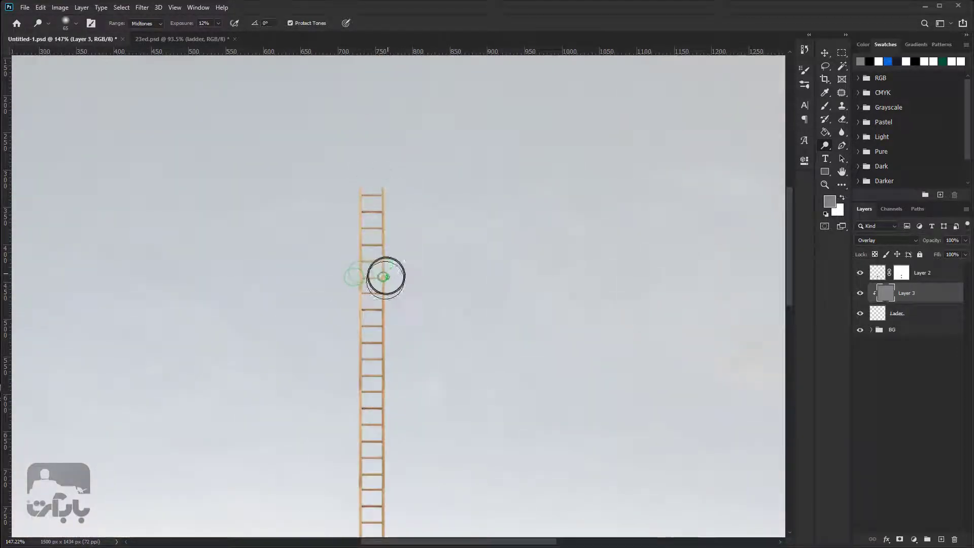
- Brighten short stretches near the ladder top and along the middle rail
scroll(376, 286, "up", 2)
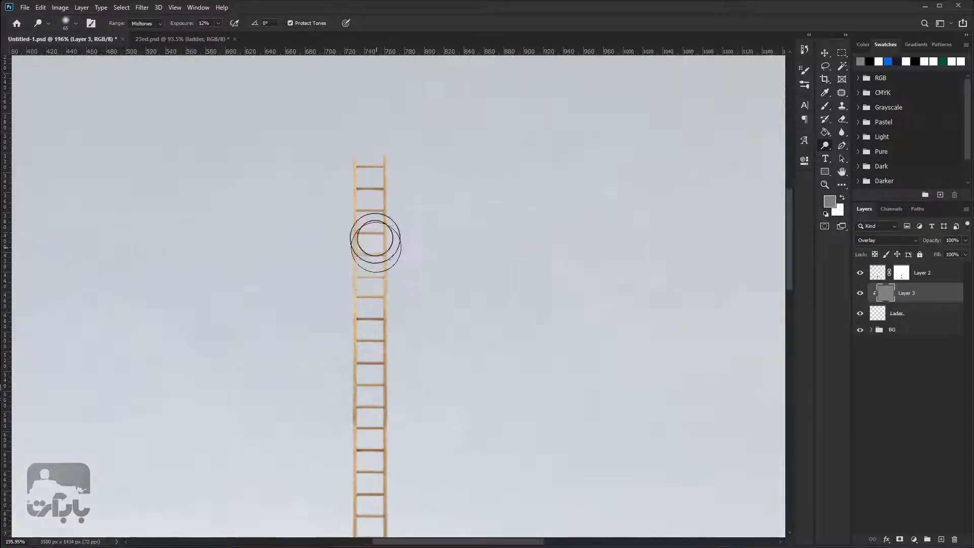
mouse_move(374, 238)
left_mouse_down()
mouse_move(355, 228)
mouse_move(368, 191)
left_mouse_up()
scroll(396, 354, "down", 3)
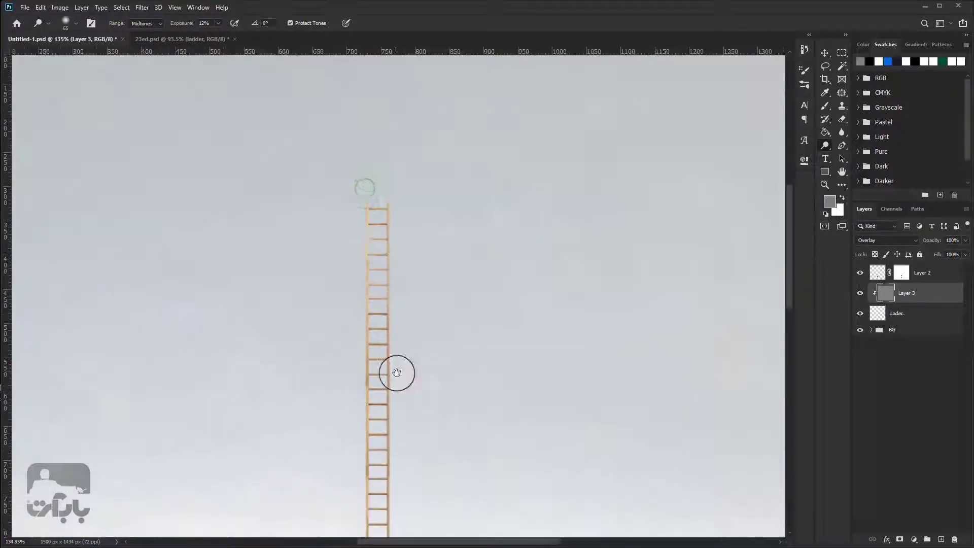
left_click_drag(397, 368, 373, 252)
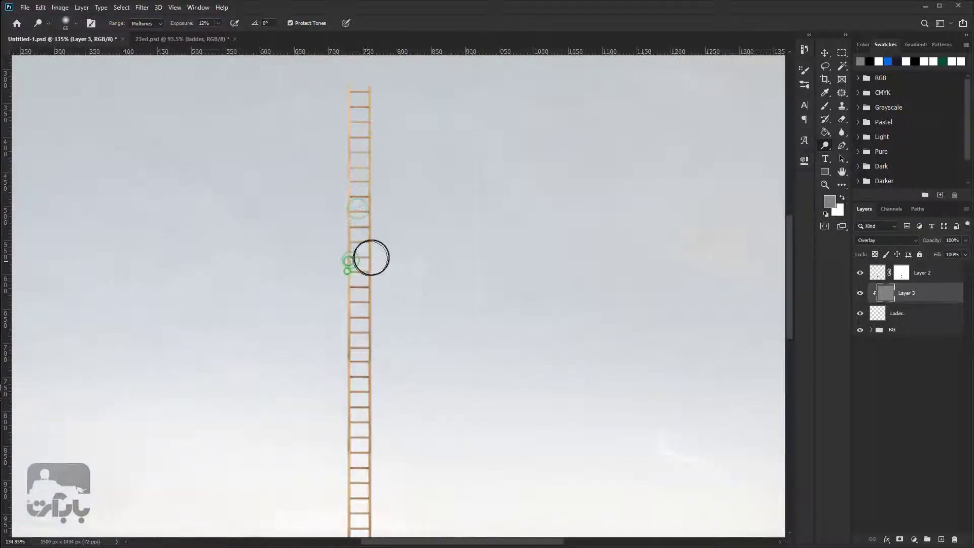
mouse_move(349, 341)
left_mouse_down()
mouse_move(355, 361)
mouse_move(372, 364)
left_mouse_up()
scroll(365, 400, "down", 1)
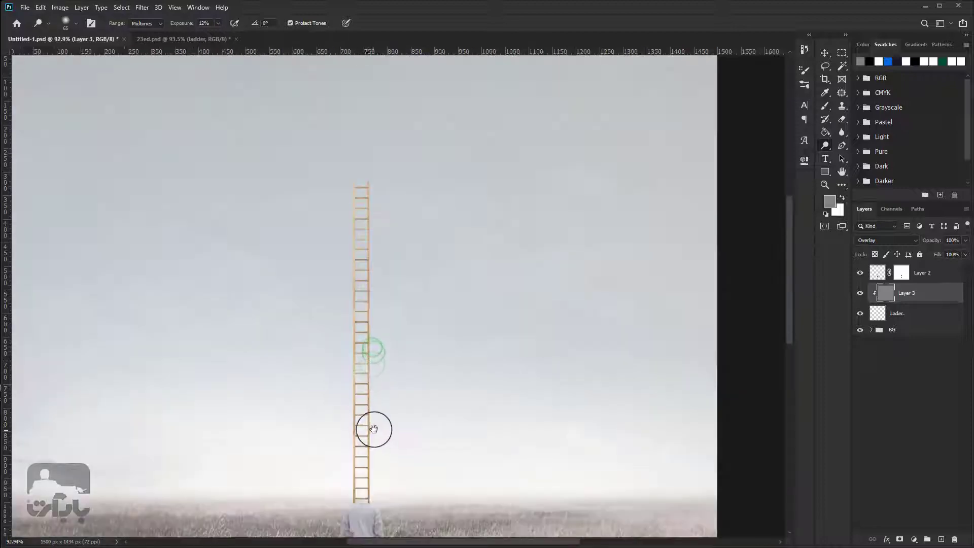
left_click_drag(374, 429, 359, 298)
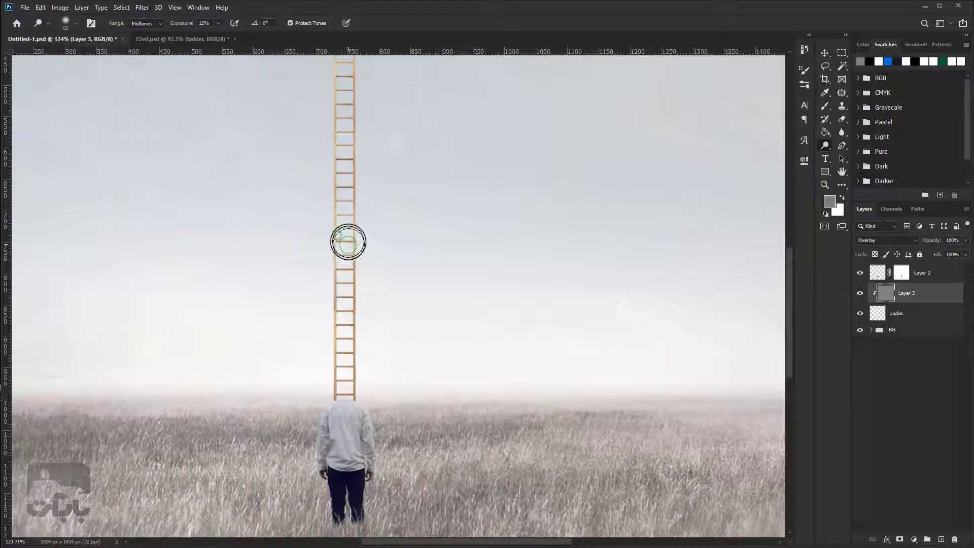
left_click_drag(337, 262, 330, 319)
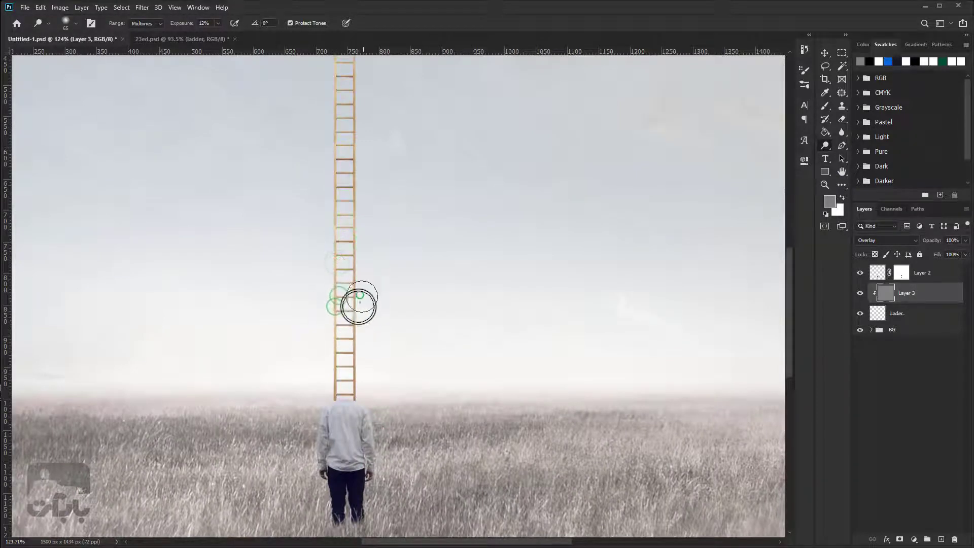
- Dab highlights onto the ladder's left rail and brighten one of its rungs
scroll(343, 251, "up", 2)
scroll(348, 246, "up", 3)
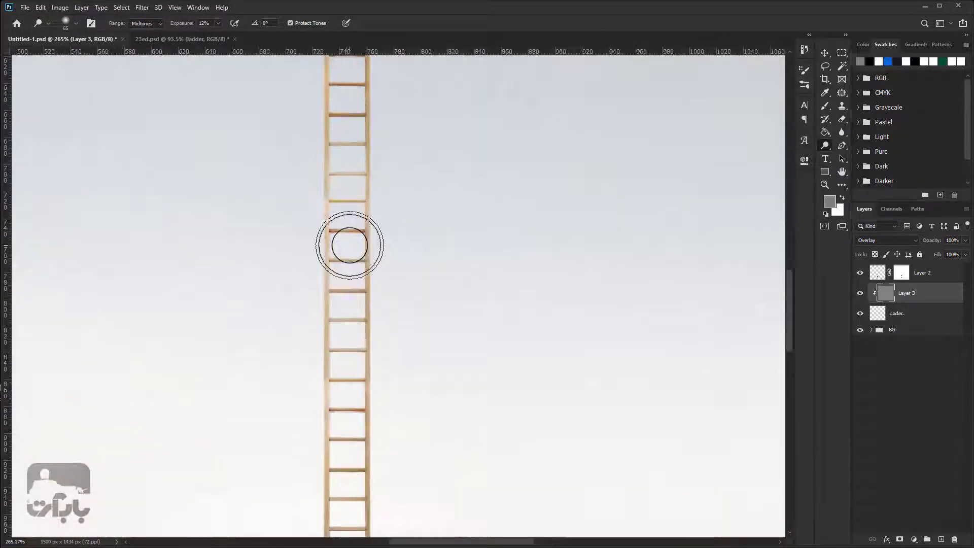
left_click(328, 187)
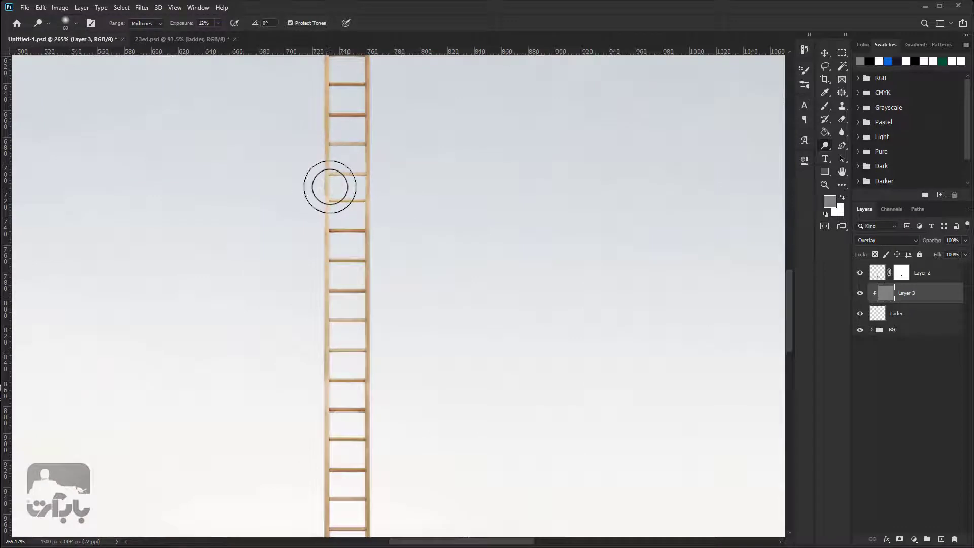
scroll(327, 188, "up", 3)
scroll(323, 194, "up", 1)
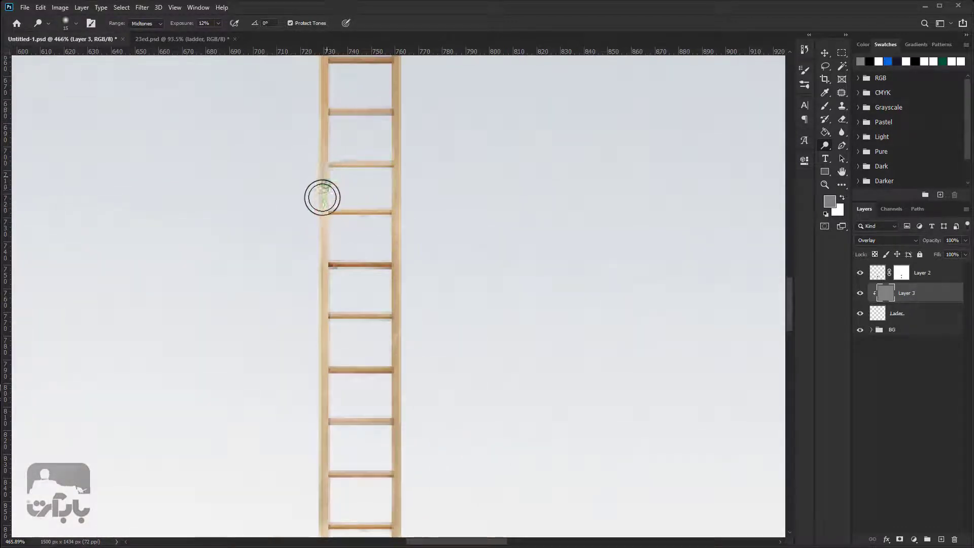
left_click_drag(322, 198, 320, 124)
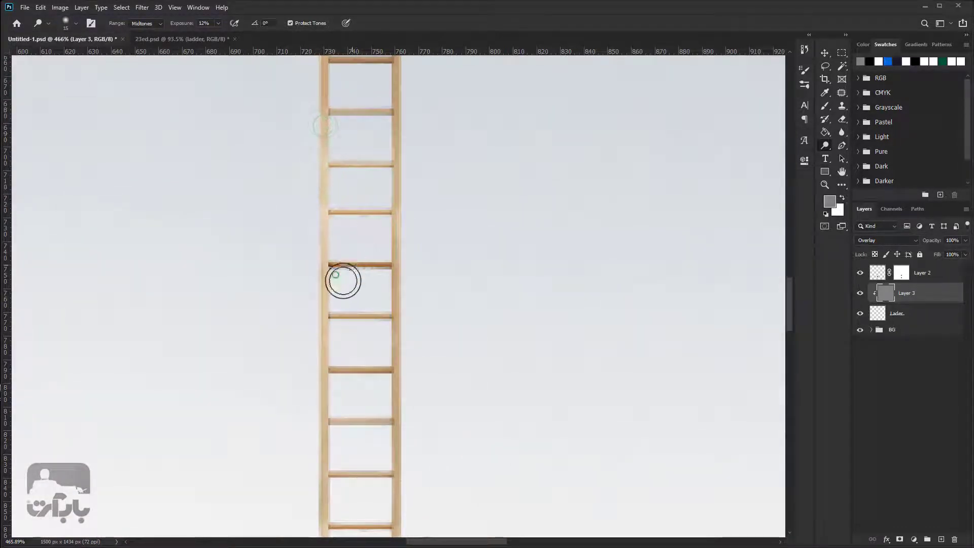
mouse_move(337, 265)
left_mouse_down()
mouse_move(381, 256)
mouse_move(363, 274)
left_mouse_up()
- Add more highlights along the ladder's left rail near the top
scroll(362, 271, "down", 3)
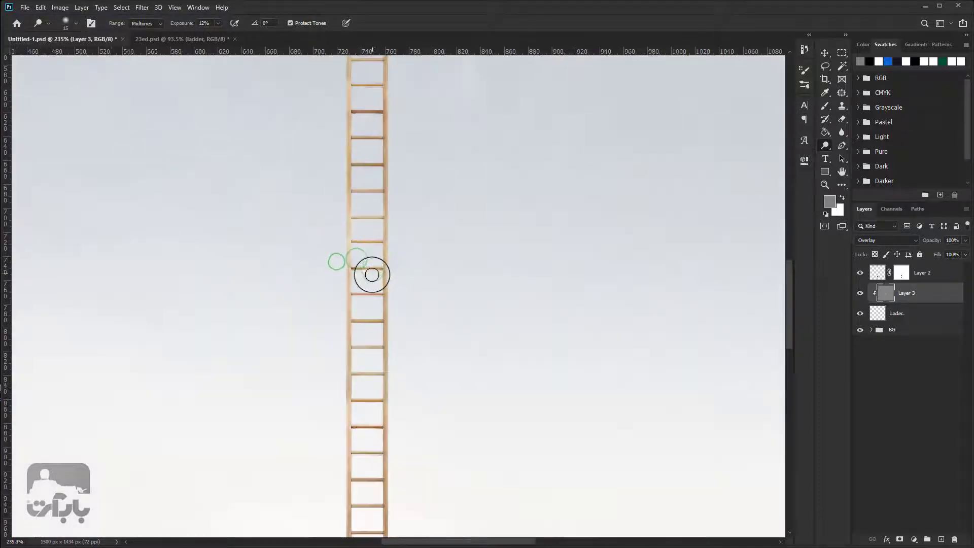
scroll(372, 274, "down", 3)
scroll(372, 131, "up", 3)
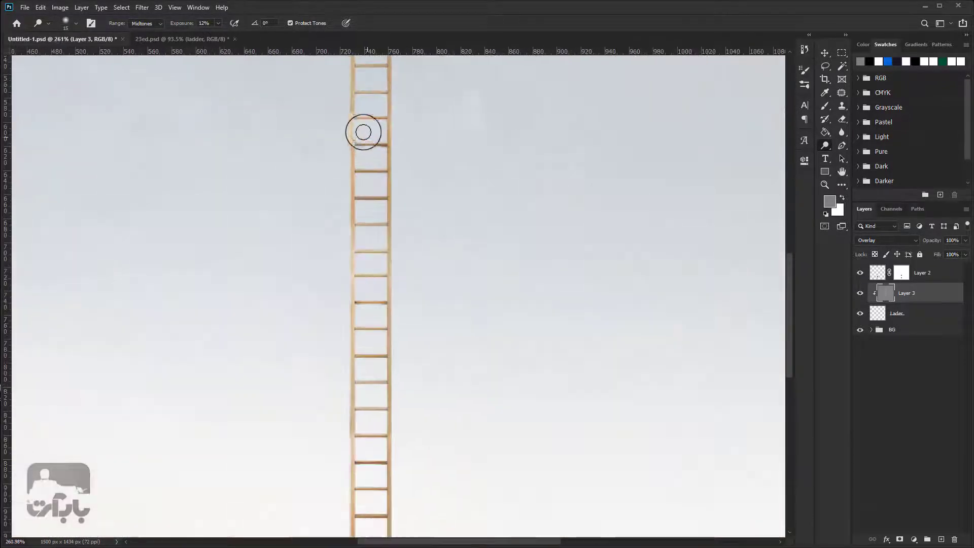
left_click_drag(348, 98, 351, 86)
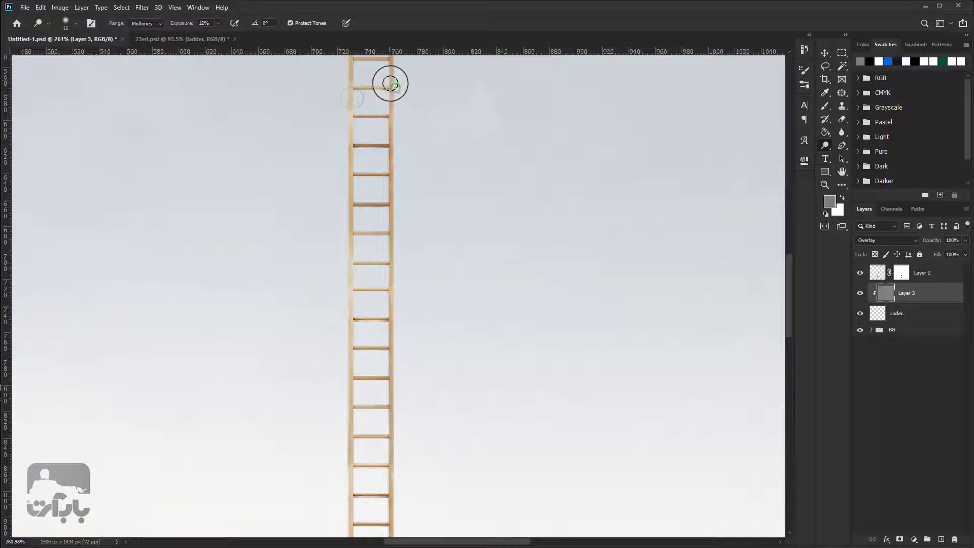
scroll(372, 154, "down", 3)
scroll(367, 151, "up", 3)
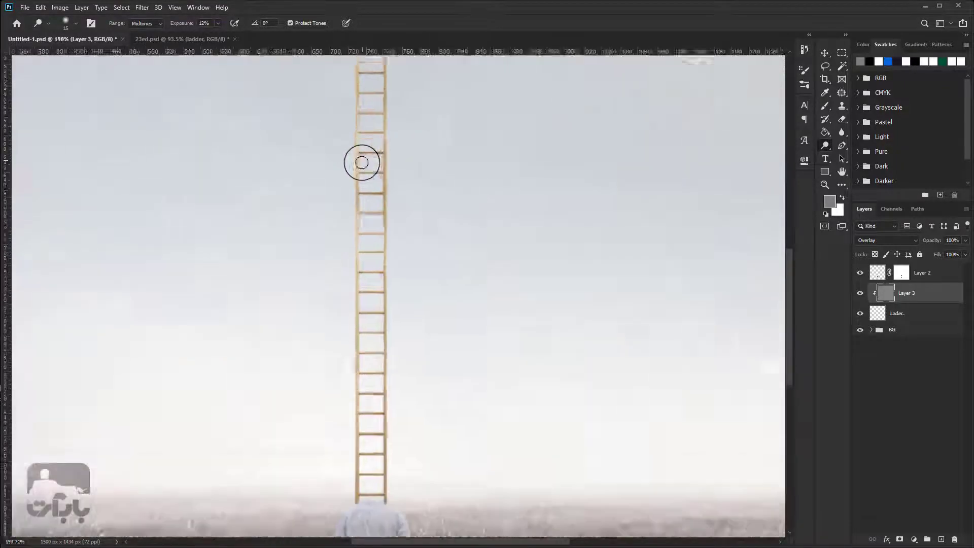
scroll(360, 163, "up", 2)
left_click(359, 145)
left_click(355, 199)
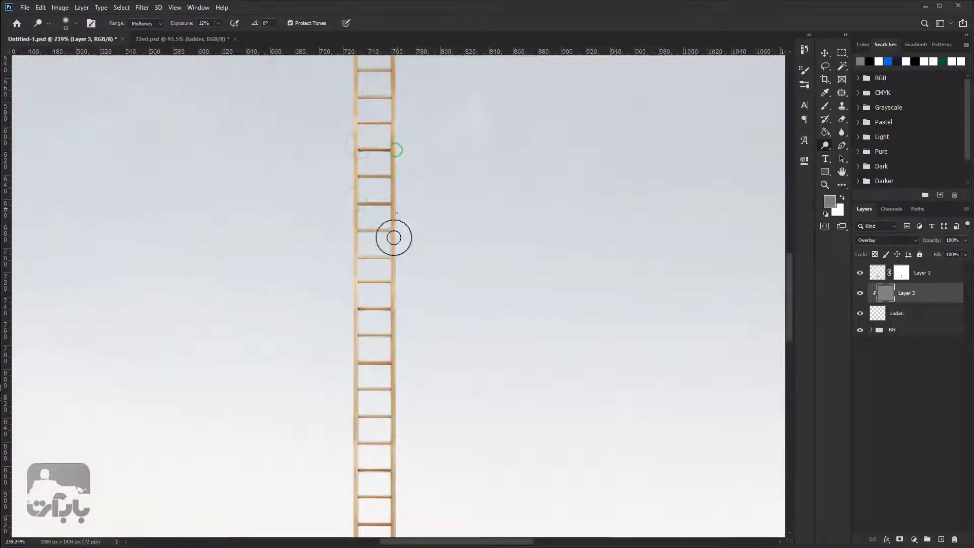
- Toggle Layer 3's visibility to compare the ladder with and without the dodging
scroll(390, 378, "down", 3)
left_click(919, 289)
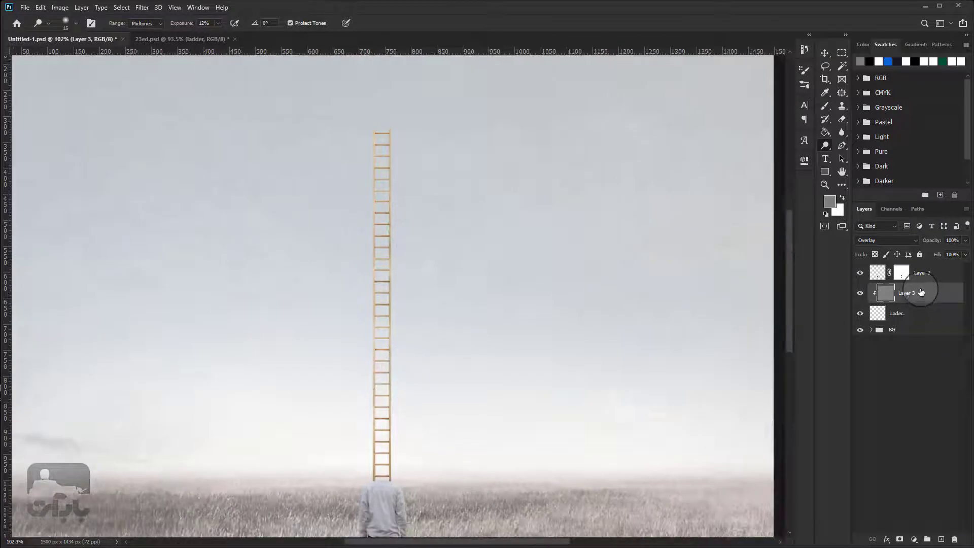
left_click(860, 297)
left_click(885, 293)
- Switch to the Burn tool at 10% exposure and darken spots along the ladder's rails
right_click(825, 147)
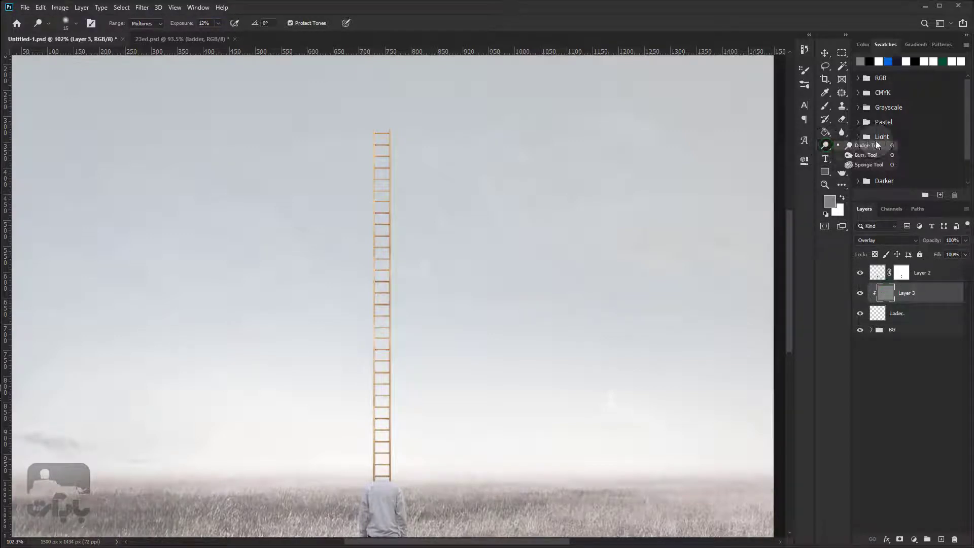
left_click(867, 153)
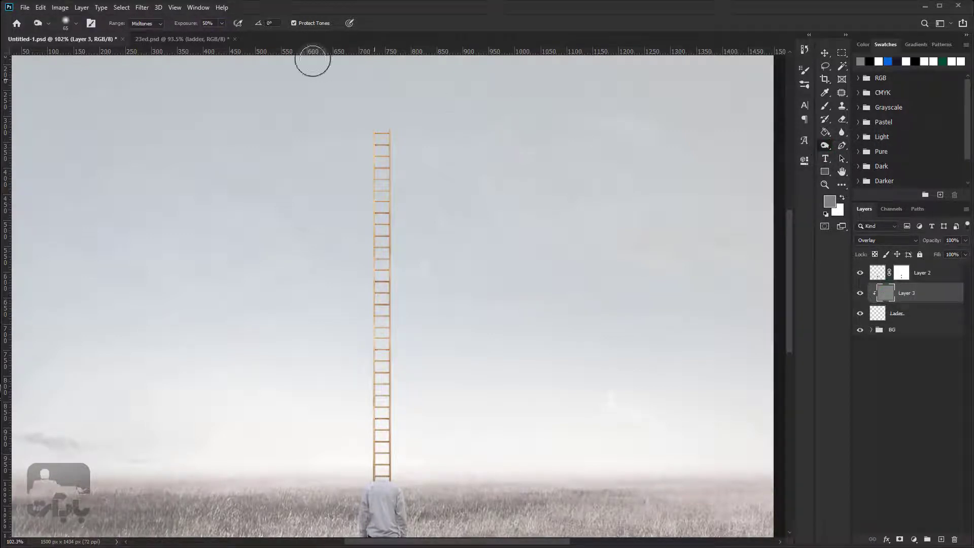
left_click(213, 23)
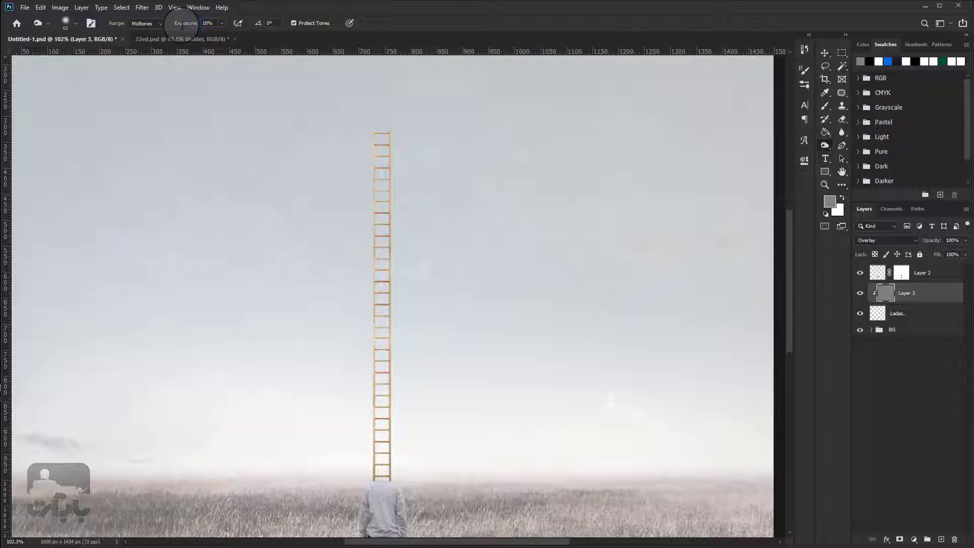
scroll(391, 471, "up", 5)
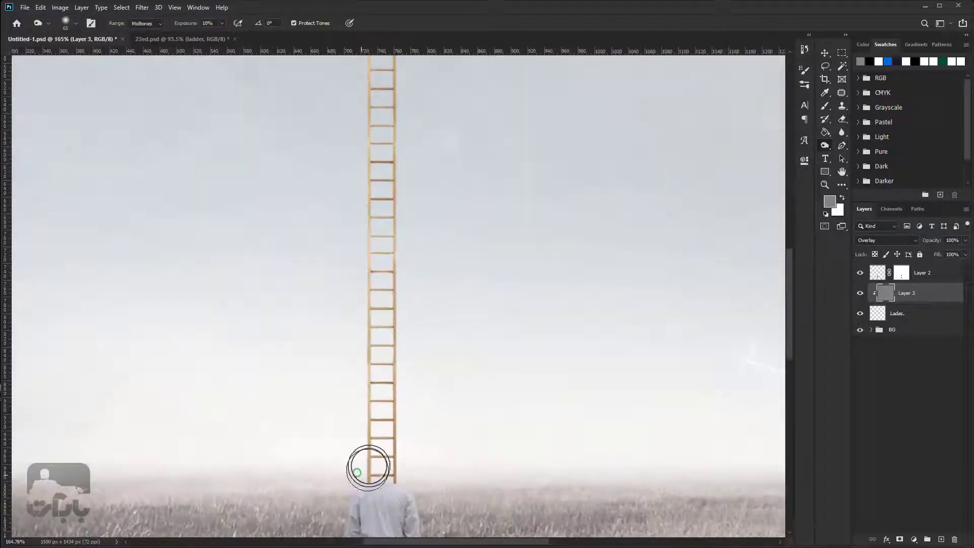
mouse_move(368, 467)
left_mouse_down()
mouse_move(366, 302)
mouse_move(371, 444)
mouse_move(385, 372)
mouse_move(393, 477)
mouse_move(371, 487)
mouse_move(375, 333)
mouse_move(397, 180)
mouse_move(371, 363)
mouse_move(402, 250)
mouse_move(363, 265)
mouse_move(369, 228)
mouse_move(368, 408)
mouse_move(365, 374)
mouse_move(374, 391)
mouse_move(398, 382)
mouse_move(359, 376)
mouse_move(413, 330)
left_mouse_up()
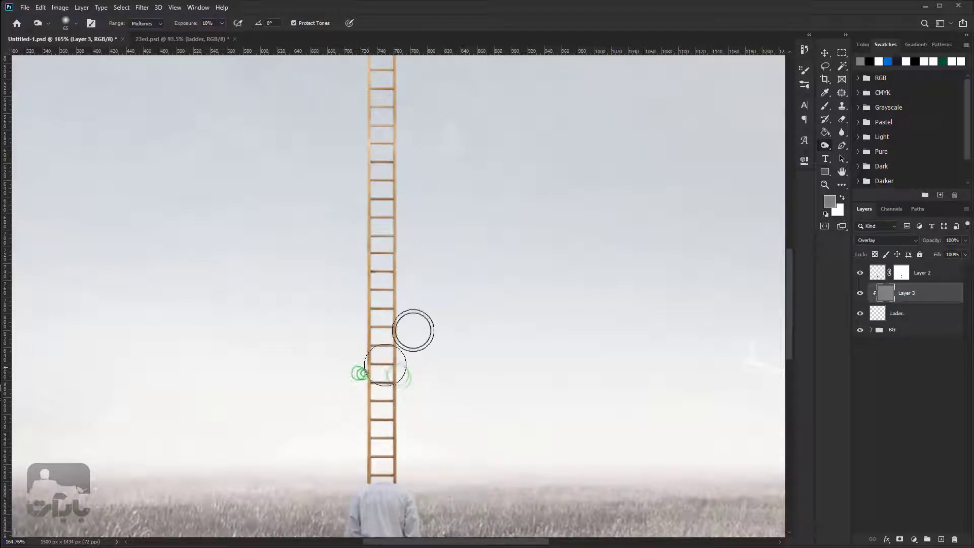
left_click(380, 141)
scroll(380, 235, "down", 3)
left_click_drag(371, 239, 374, 298)
left_click(400, 223)
scroll(397, 191, "down", 2)
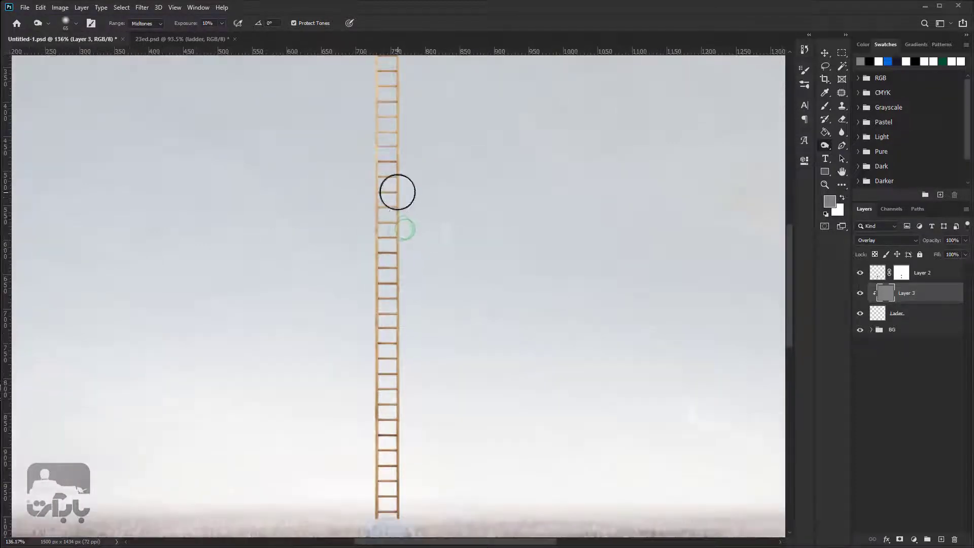
scroll(397, 192, "down", 3)
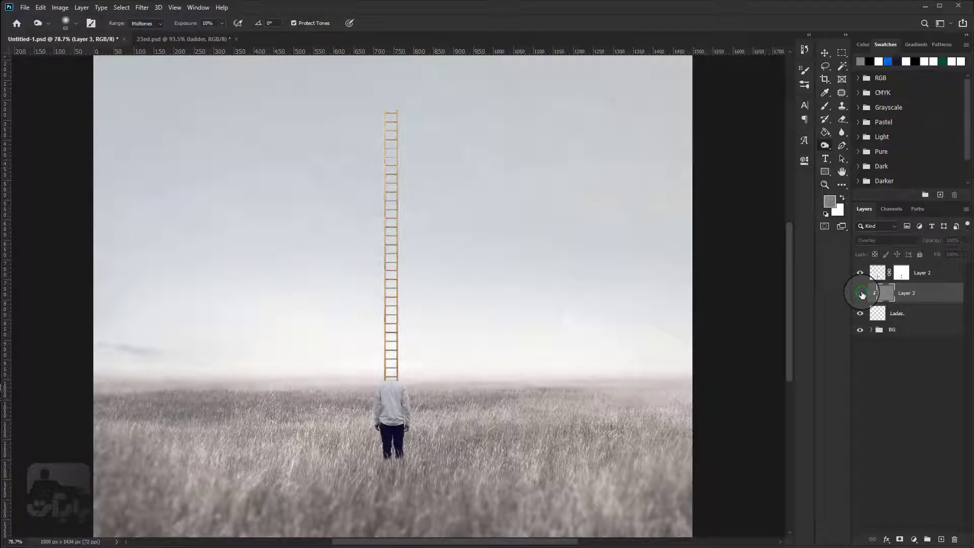
scroll(414, 312, "down", 1)
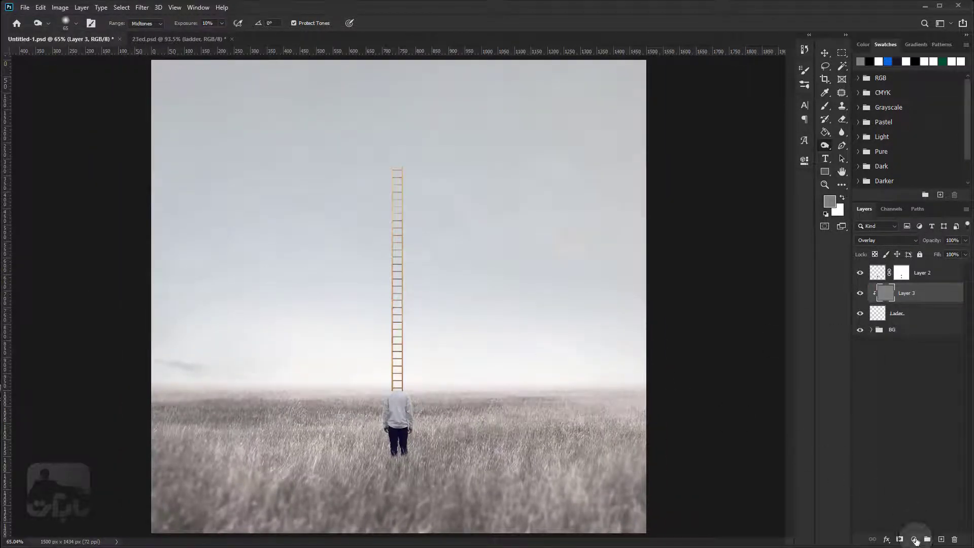
- Add a Hue/Saturation adjustment clipped to the ladder with Saturation at -59
left_click(914, 540)
left_click(895, 438)
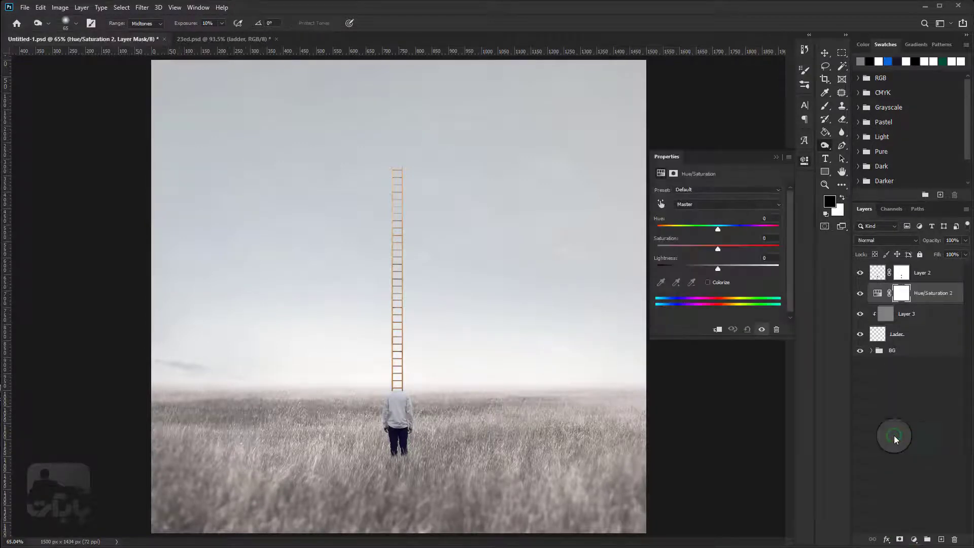
left_click(717, 330)
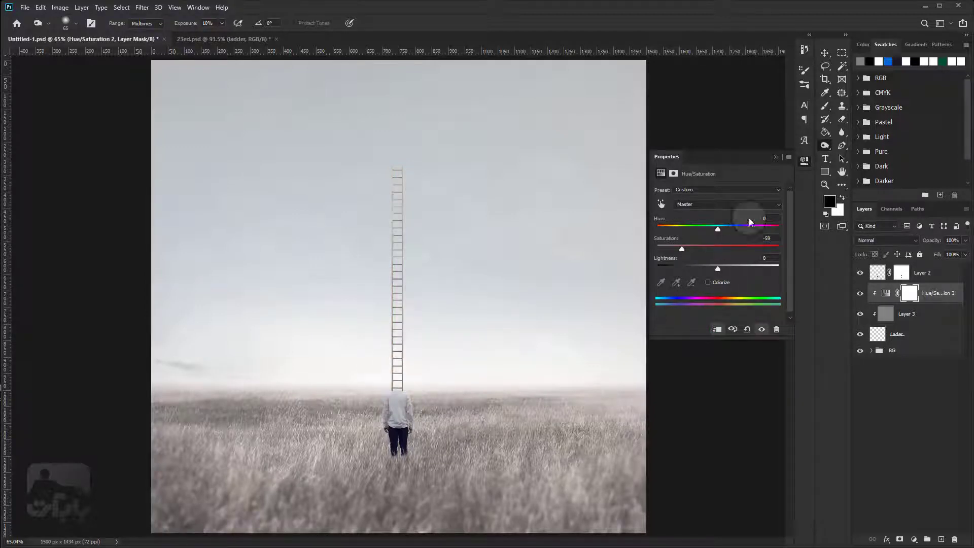
- With the Move tool, select Layer 3 and the Ladder layer together
left_click(825, 53)
key("ctrl")
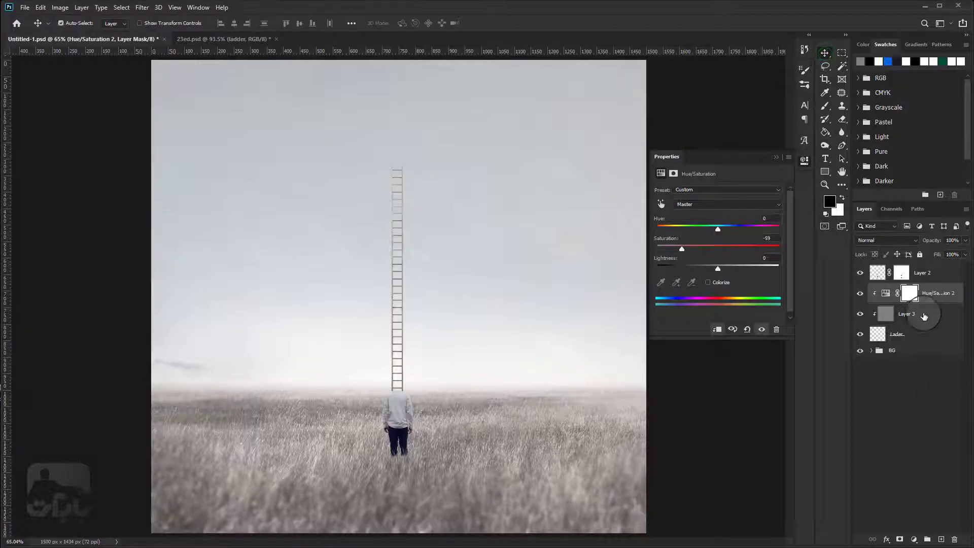
left_click(923, 314)
left_click(917, 335, "shift")
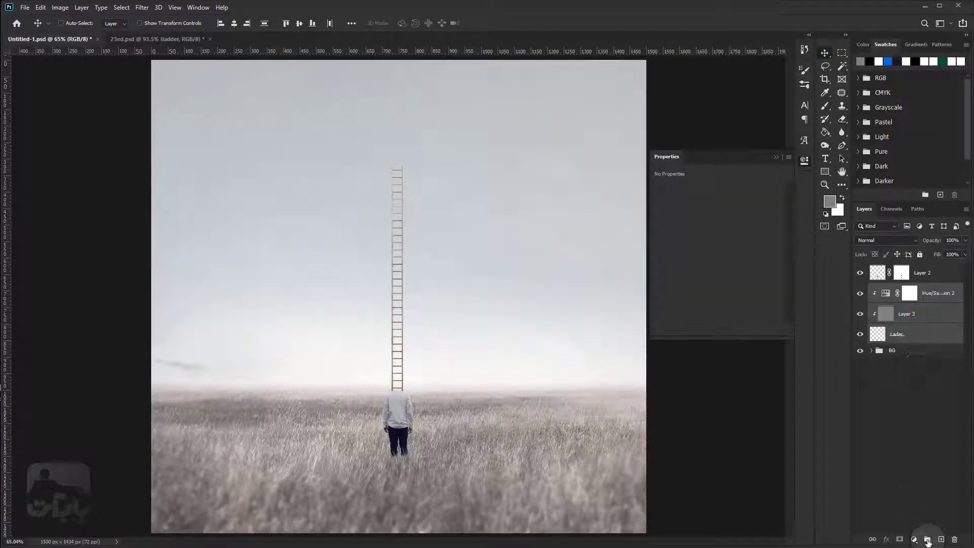
- Group the ladder layers into a group named 'Ladder' and save the document
left_click(928, 540)
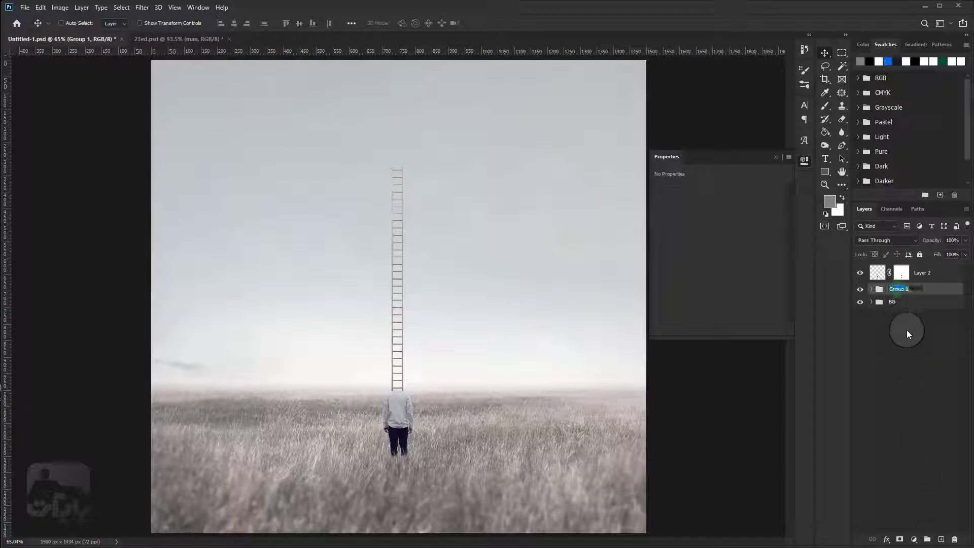
type("Ladder")
key("Return")
key("ctrl+s")
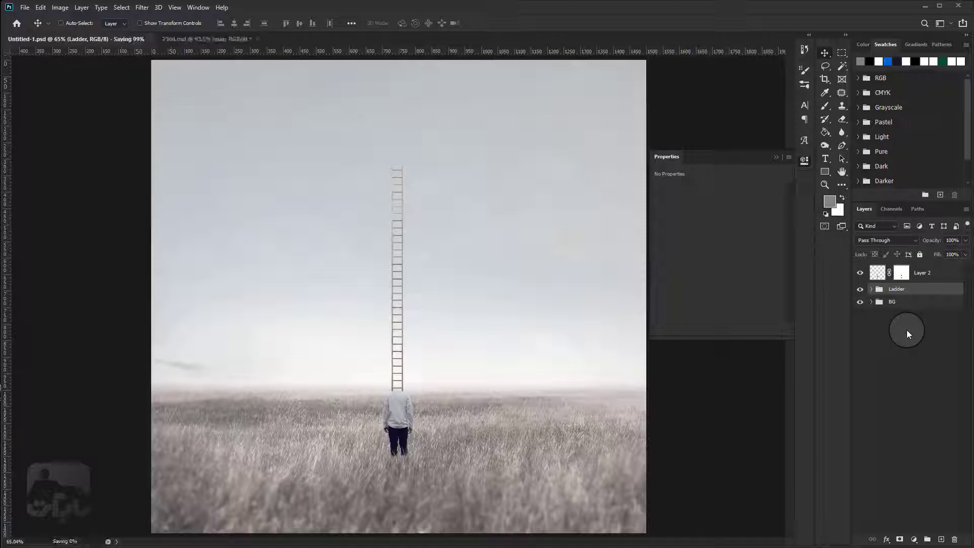
- Rename the man's layer, Layer 2, to 'Man'
left_click(921, 275)
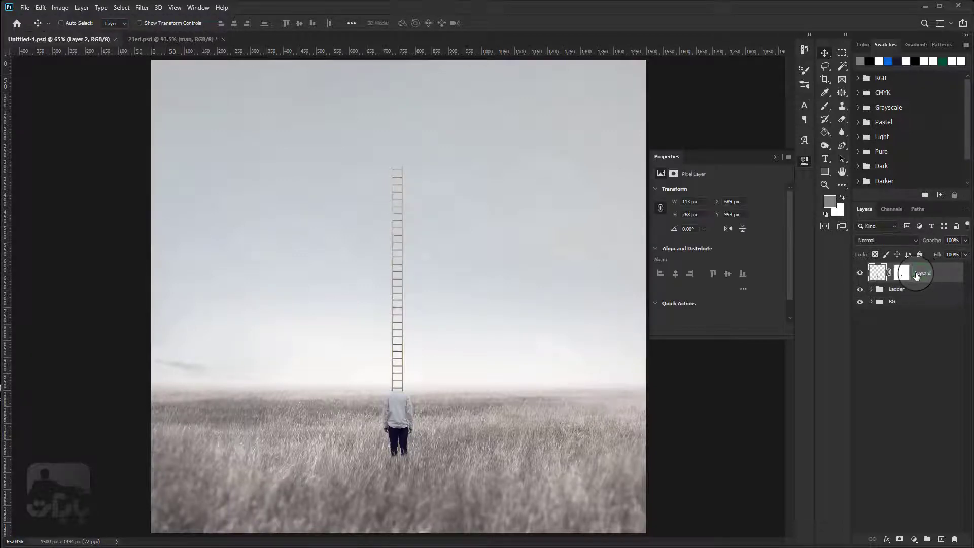
double_click(922, 273)
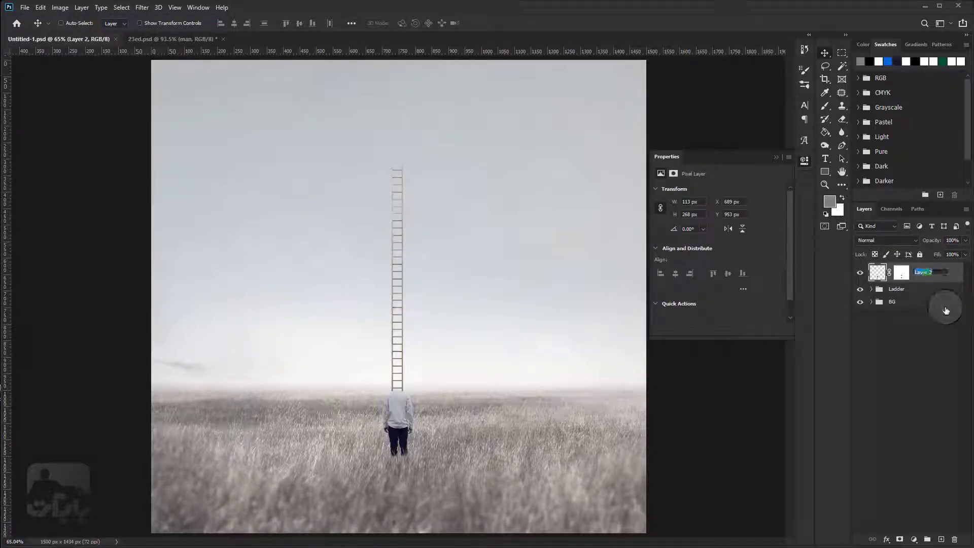
type("Man")
key("Return")
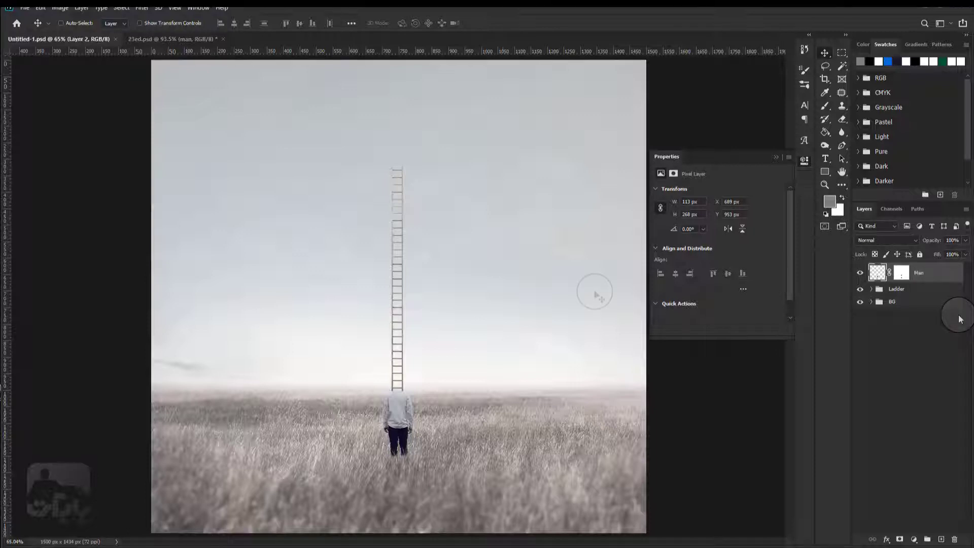
- Drag the TexturesCom tree PNG from the 02 folder into the composite
left_click_drag(371, 0, 371, 3)
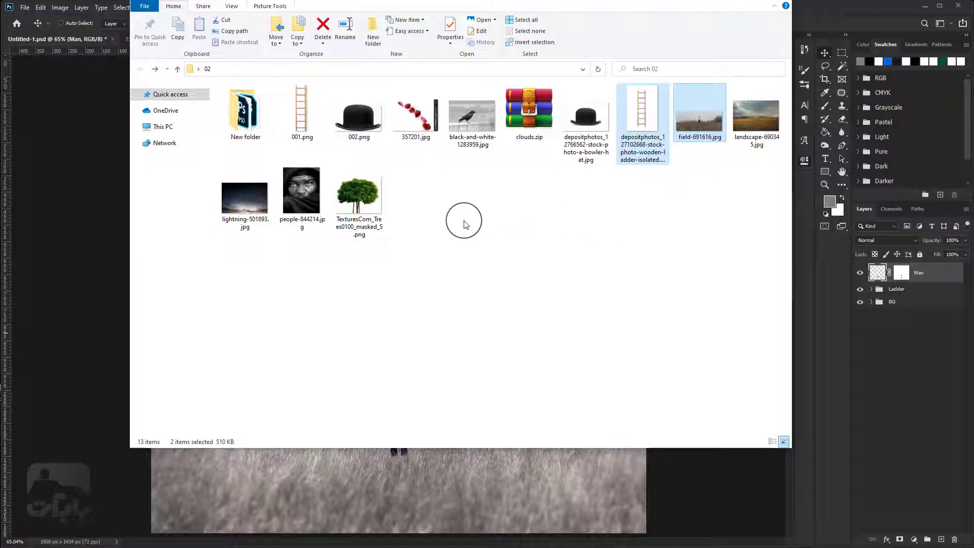
left_click(373, 200)
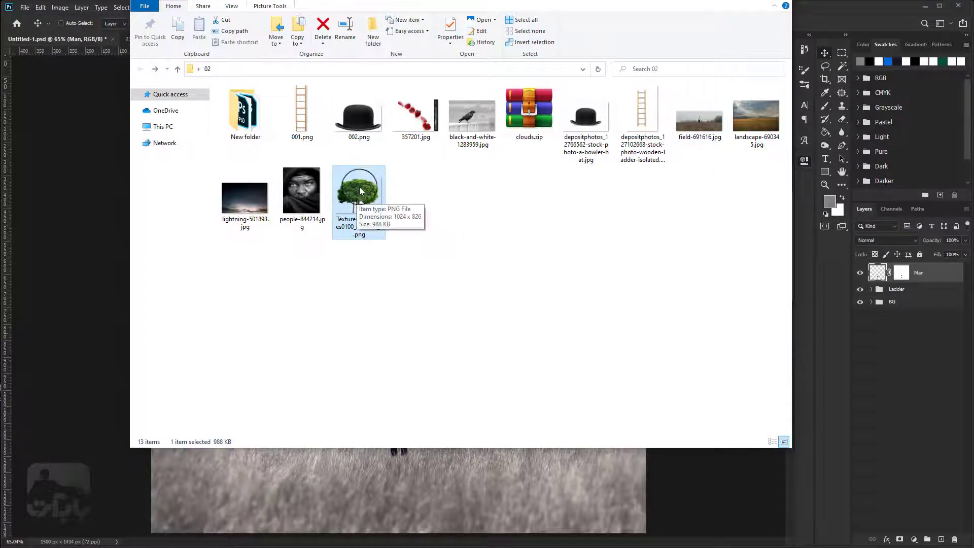
mouse_move(358, 198)
left_mouse_down()
mouse_move(698, 171)
mouse_move(854, 19)
mouse_move(344, 515)
left_mouse_up()
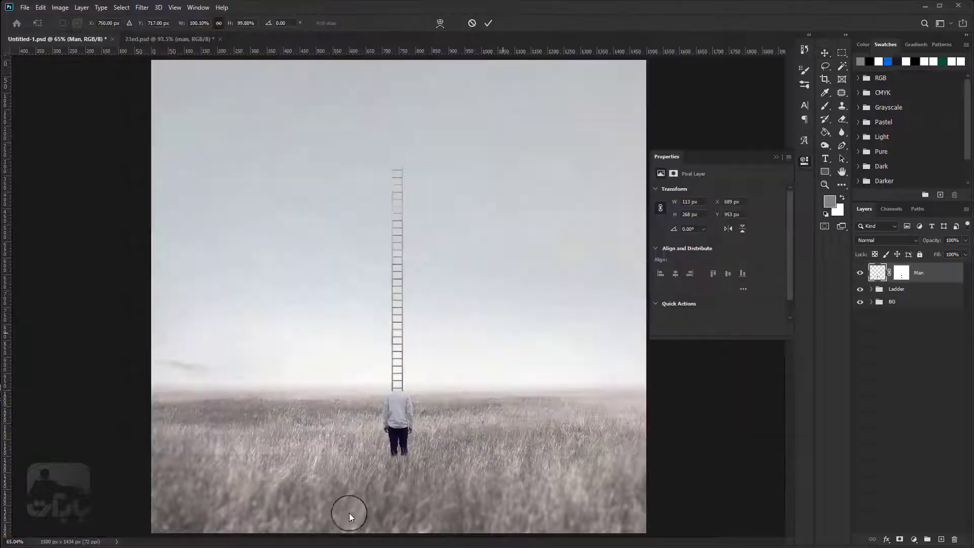
- Scale the placed tree to 359 × 293 px and set it on the ladder top
left_click_drag(438, 264, 496, 225)
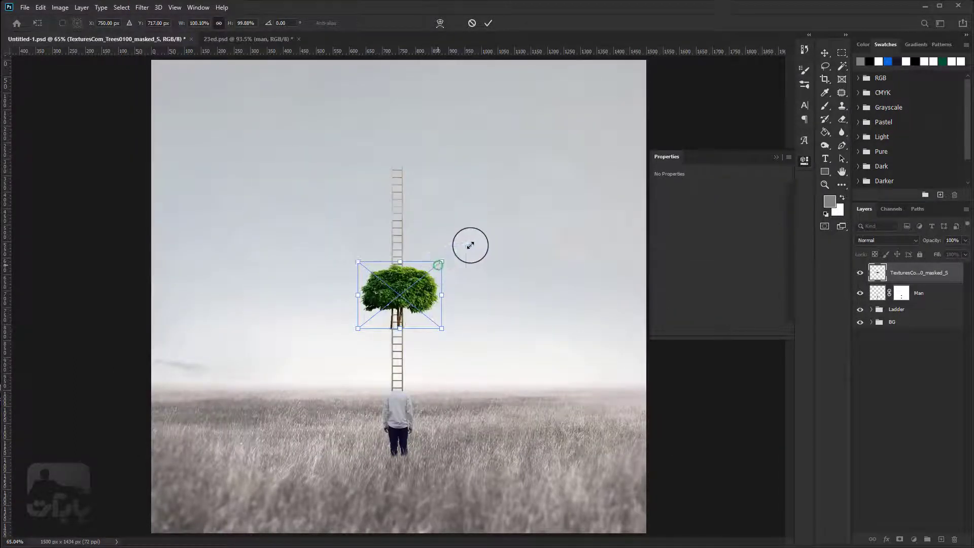
mouse_move(460, 269)
left_mouse_down()
mouse_move(439, 155)
mouse_move(435, 174)
left_mouse_up()
left_click_drag(466, 224, 455, 216)
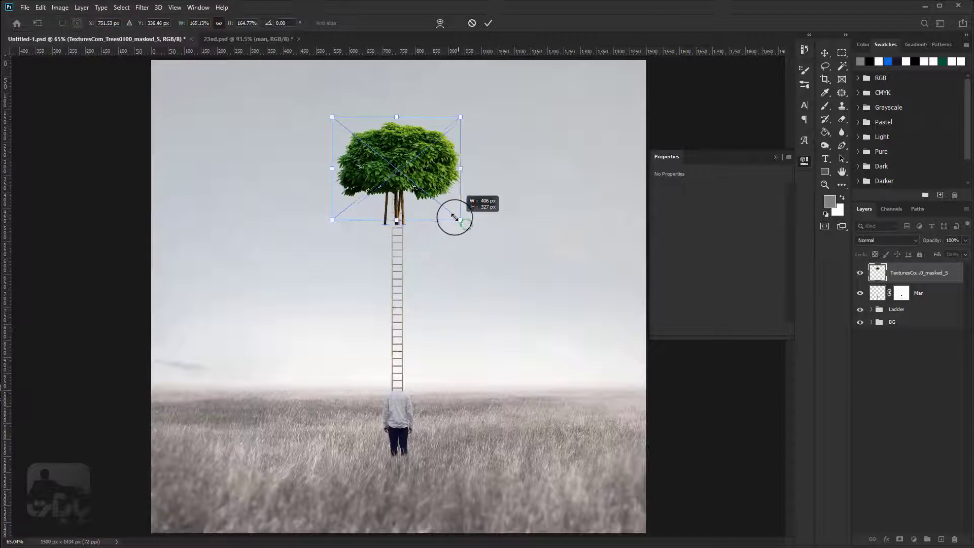
left_click_drag(420, 174, 425, 175)
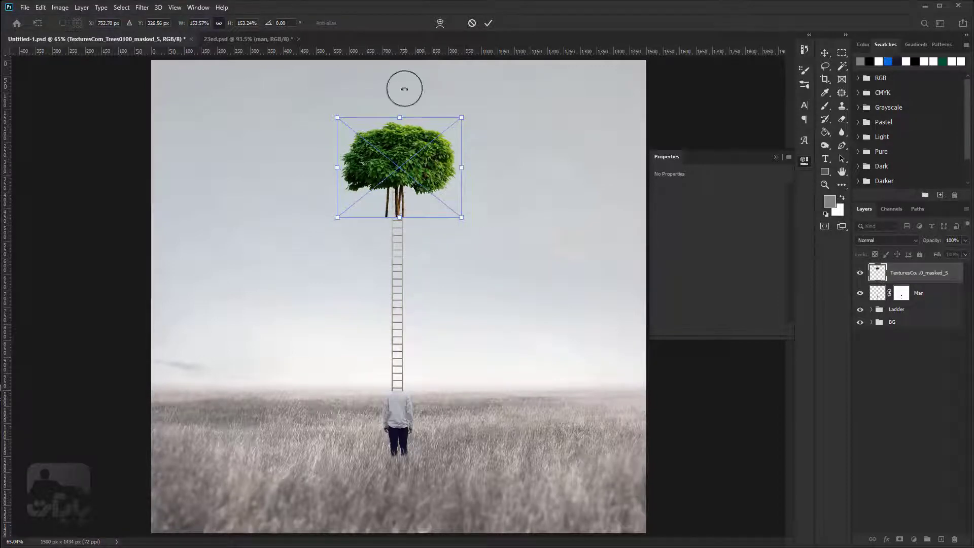
left_click(488, 25)
scroll(404, 208, "up", 3)
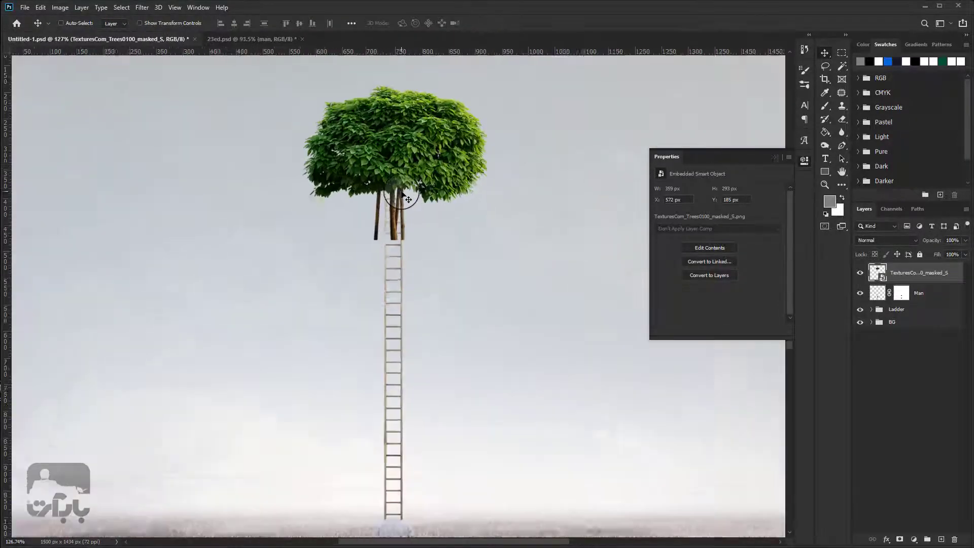
scroll(404, 208, "up", 2)
scroll(404, 208, "up", 2)
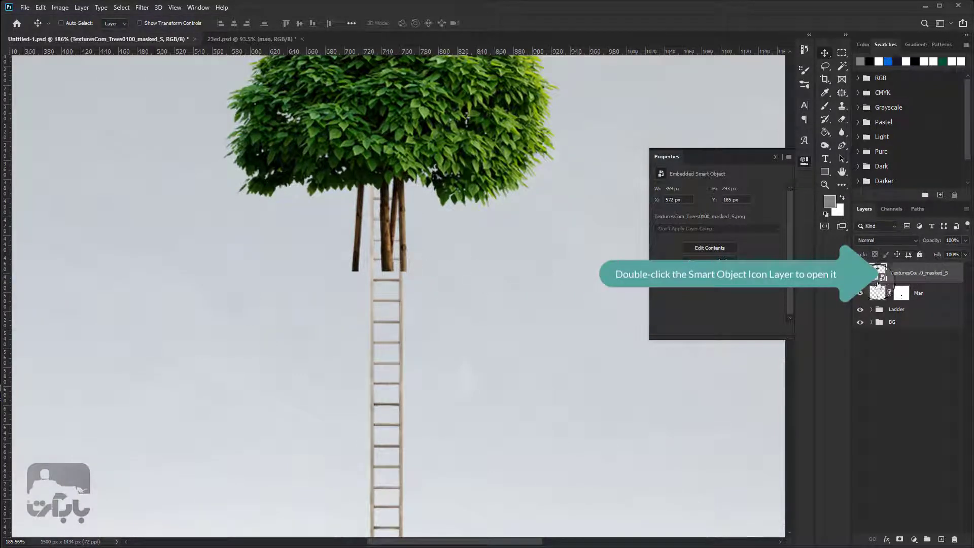
- Inside the tree smart object, erase the left and middle trunks below the leaves
double_click(881, 274)
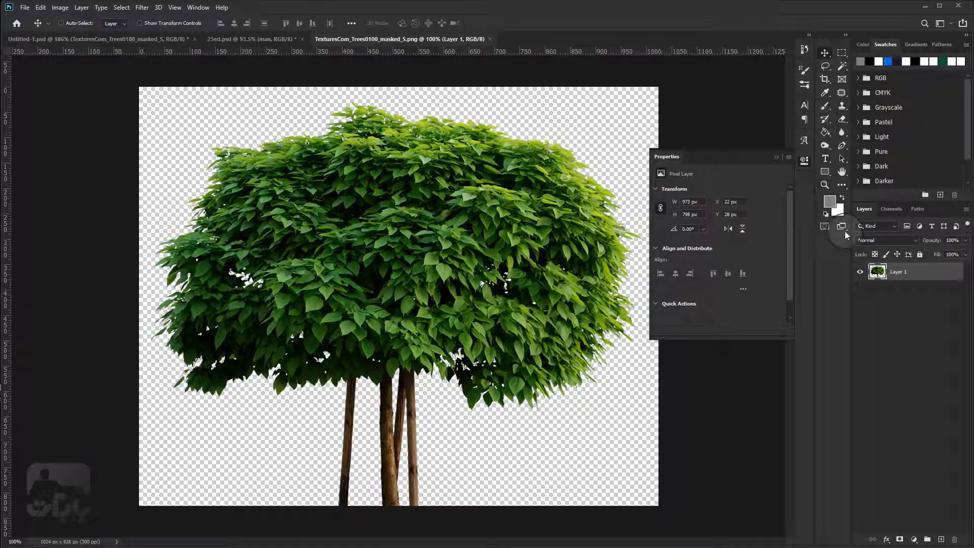
left_click(842, 118)
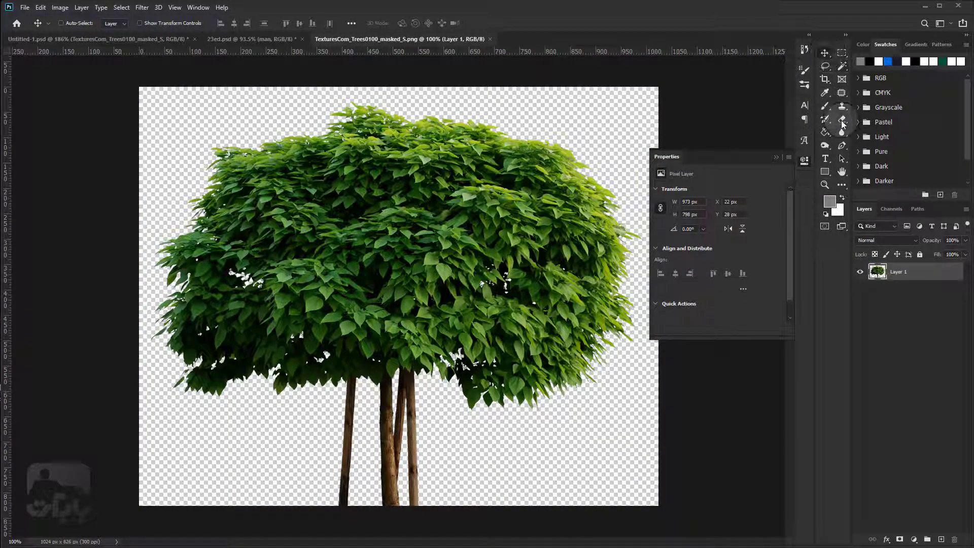
right_click(404, 447)
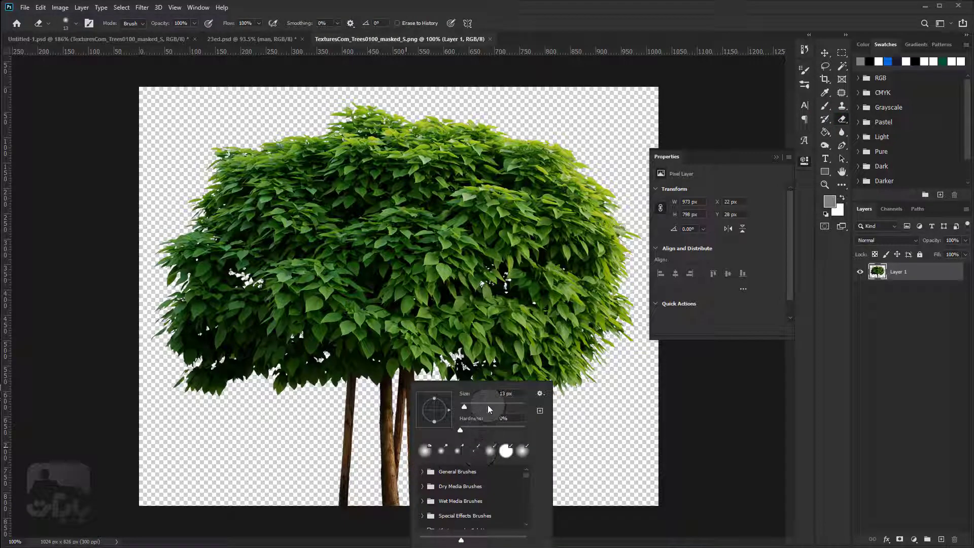
key("Return")
left_click_drag(329, 483, 355, 487)
right_click(370, 441)
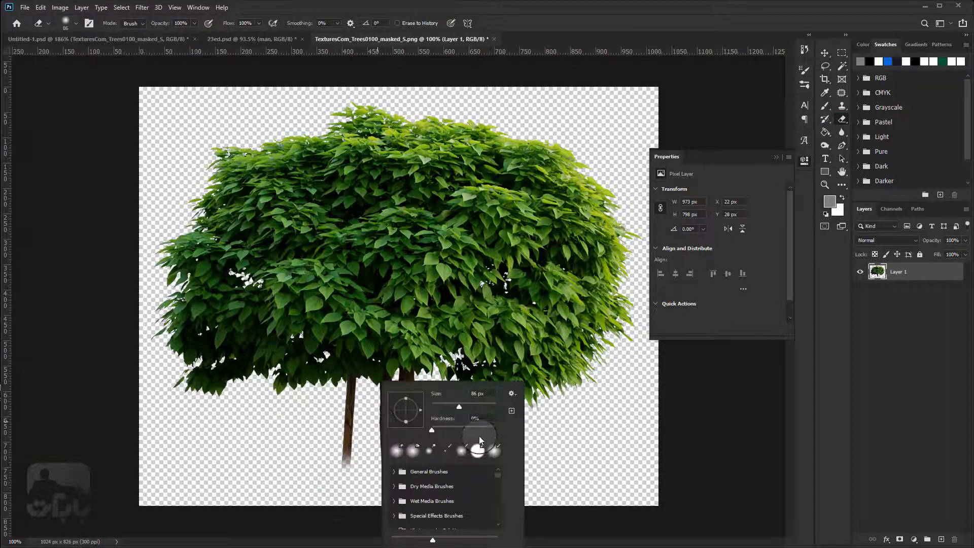
key("Return")
scroll(344, 463, "up", 5)
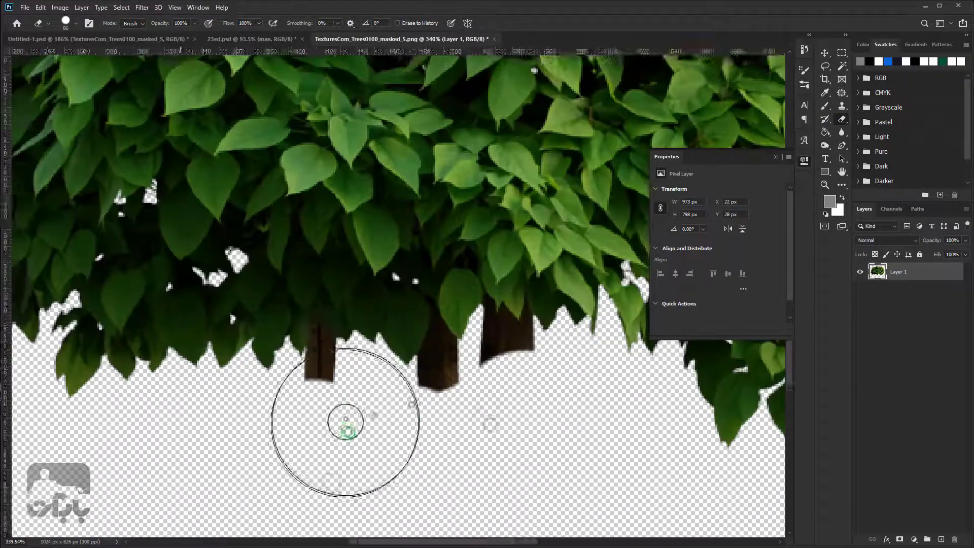
left_click_drag(316, 325, 320, 375)
mouse_move(426, 324)
left_mouse_down()
mouse_move(487, 297)
mouse_move(510, 328)
mouse_move(441, 365)
left_mouse_up()
scroll(506, 341, "down", 5)
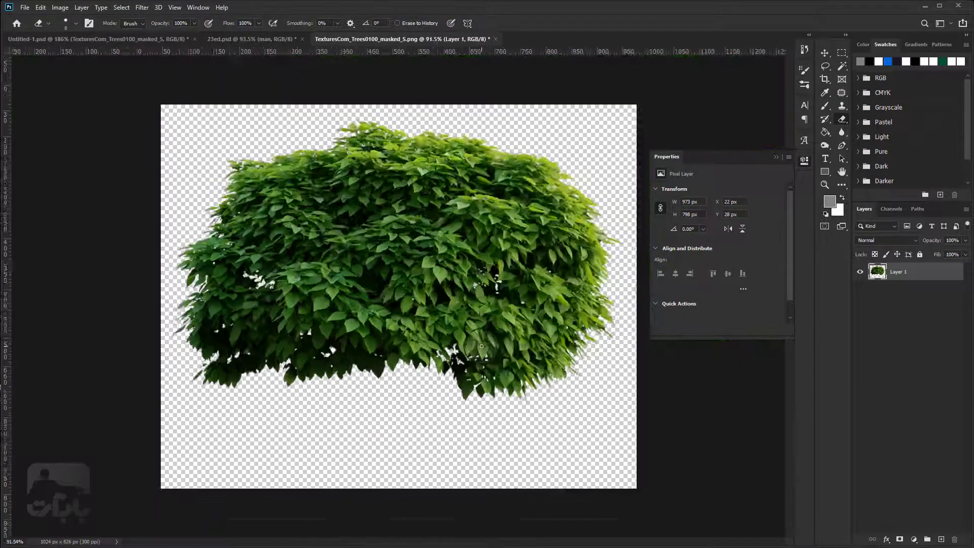
- Save the smart object contents, close it, and fit the composite on screen
left_click(25, 7)
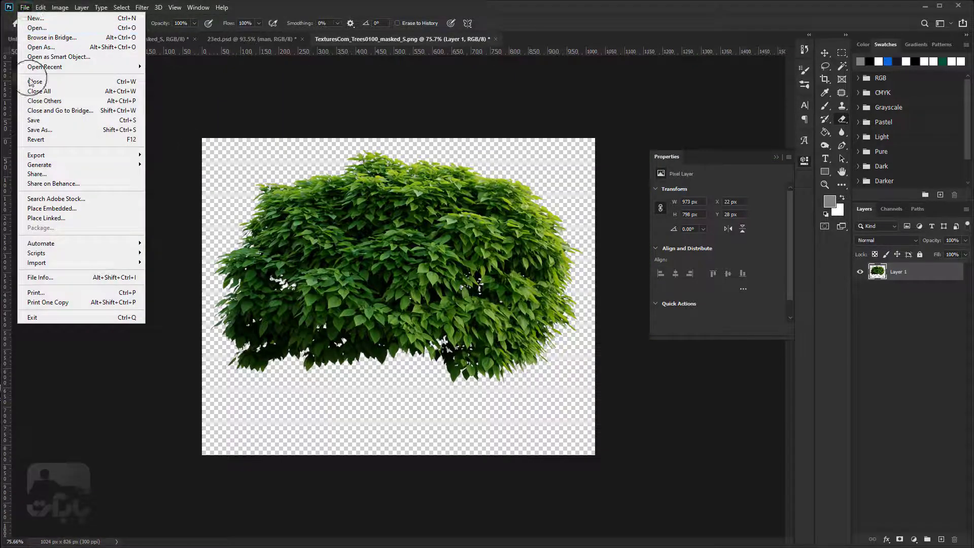
left_click(32, 120)
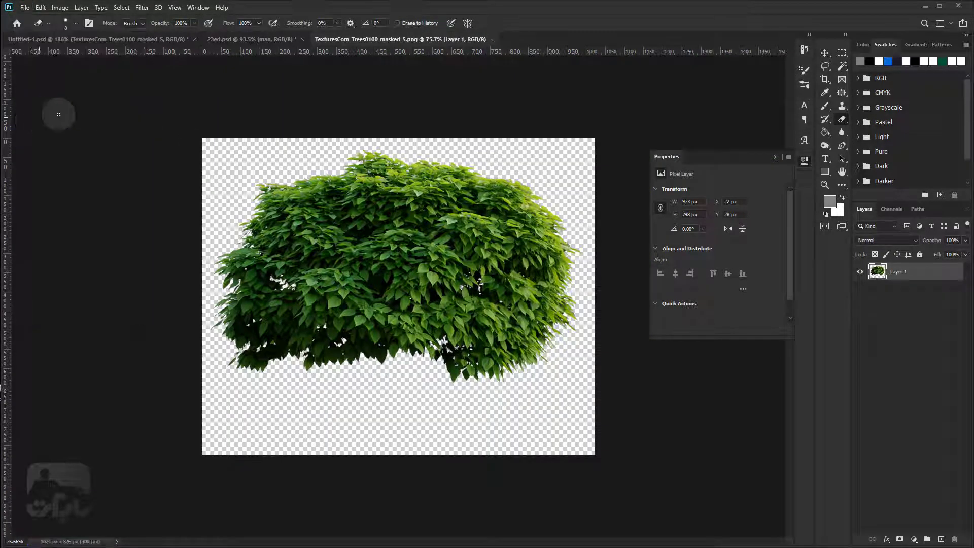
left_click(492, 39)
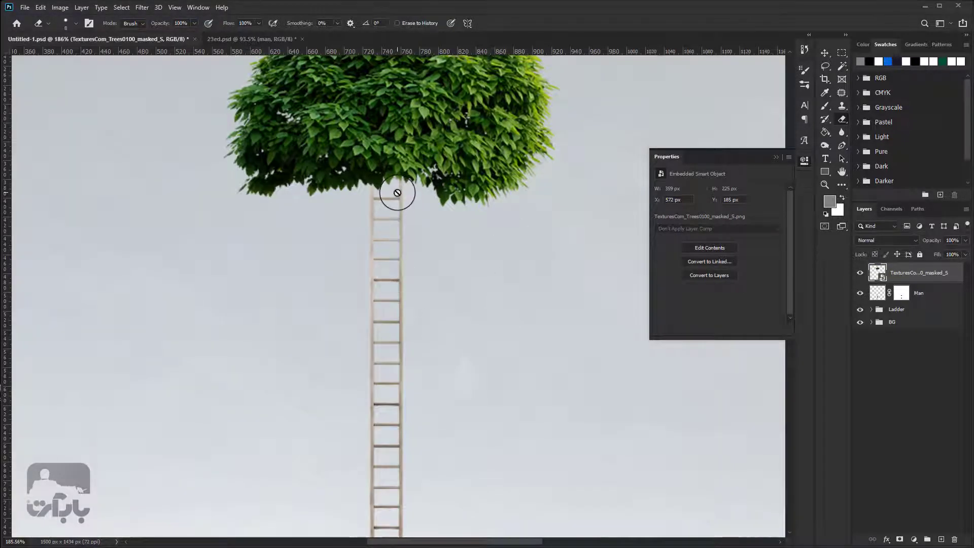
key("ctrl+0")
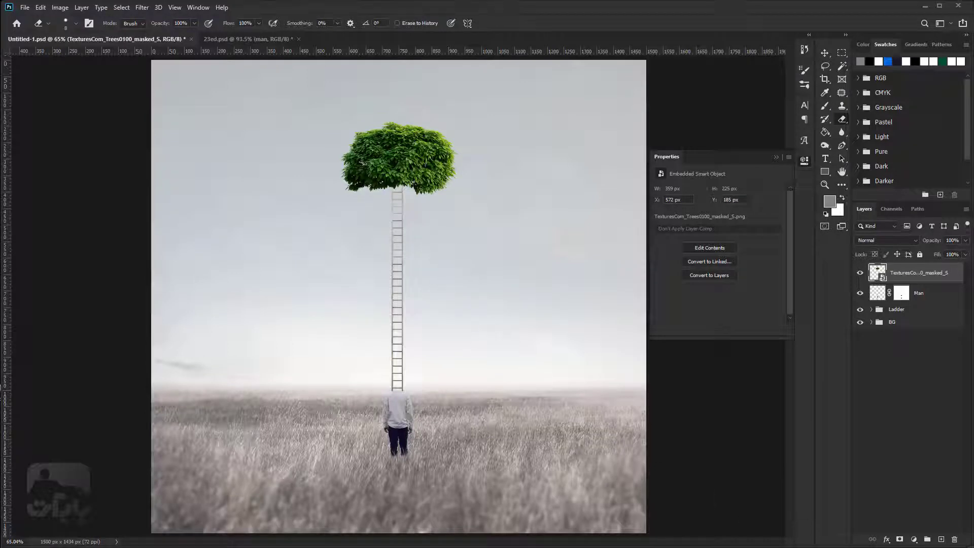
left_click(915, 540)
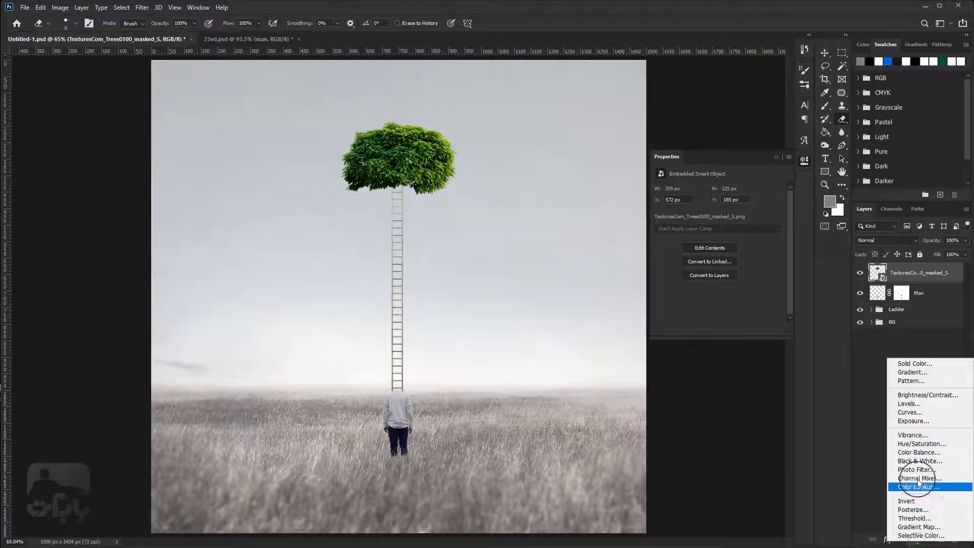
- Add a Hue/Saturation adjustment clipped to the tree with Saturation -86
left_click(909, 443)
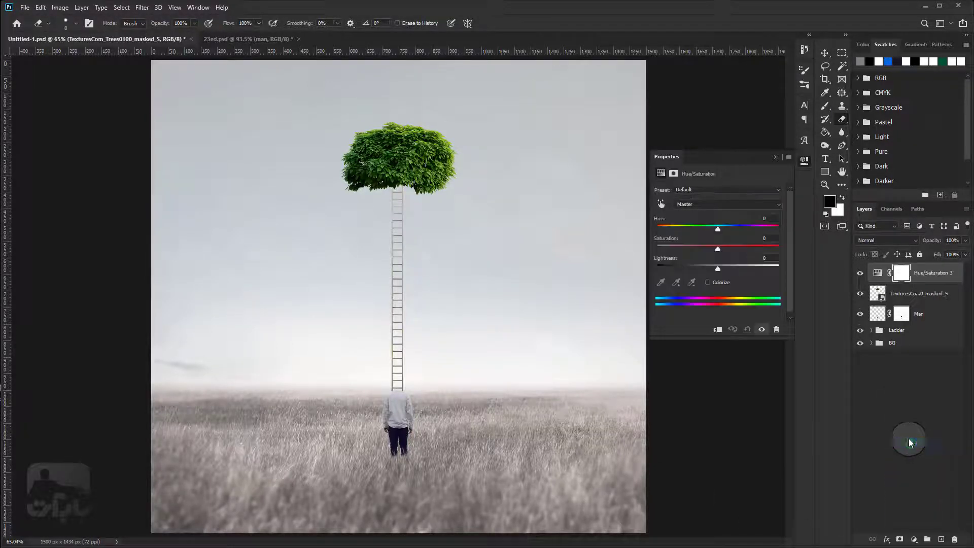
left_click(717, 329)
left_click(773, 238)
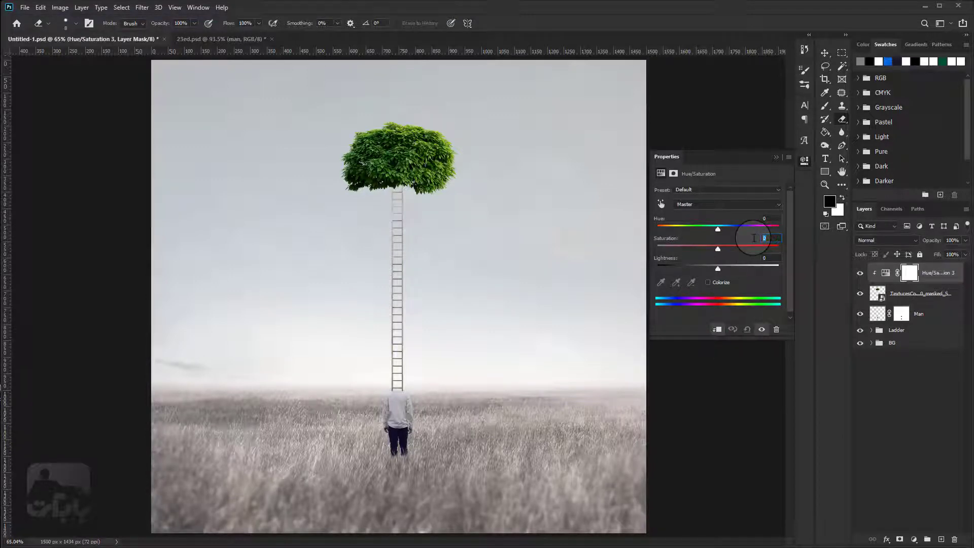
type("6")
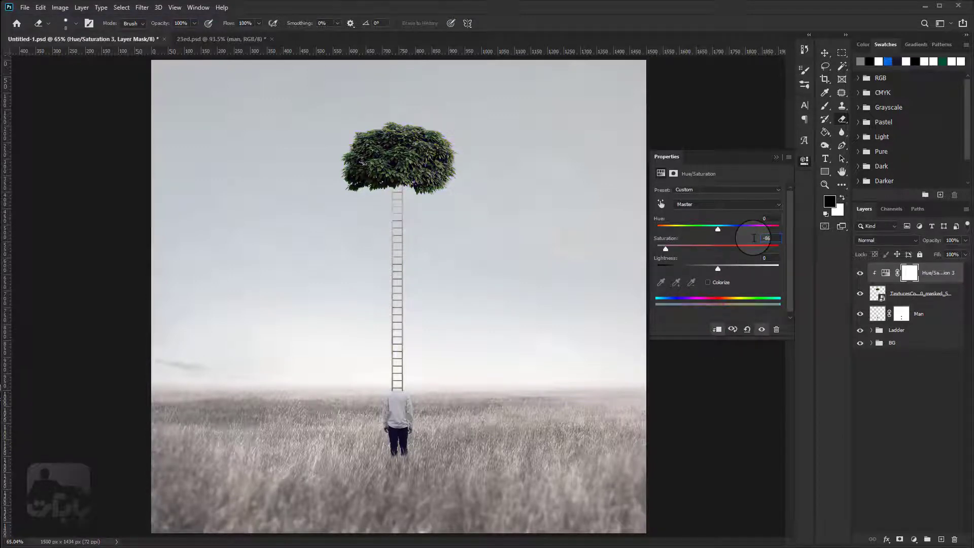
- Nudge the tree layer slightly into position, then reselect the Hue/Saturation adjustment
left_click(903, 300)
left_click(825, 52)
left_click_drag(431, 169, 439, 163)
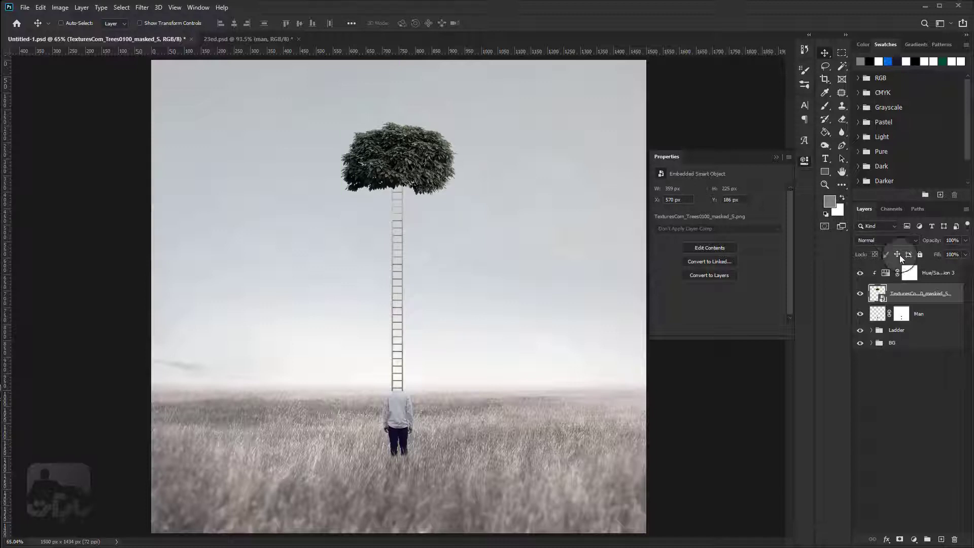
left_click(908, 272)
- Add a Color Balance adjustment with midtones Red +13 and Blue +16
left_click(914, 540)
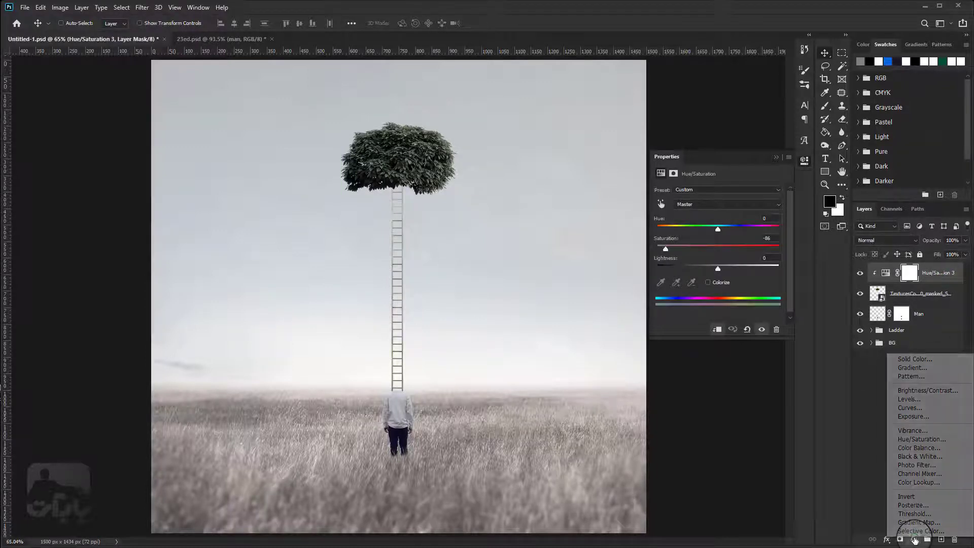
left_click(912, 448)
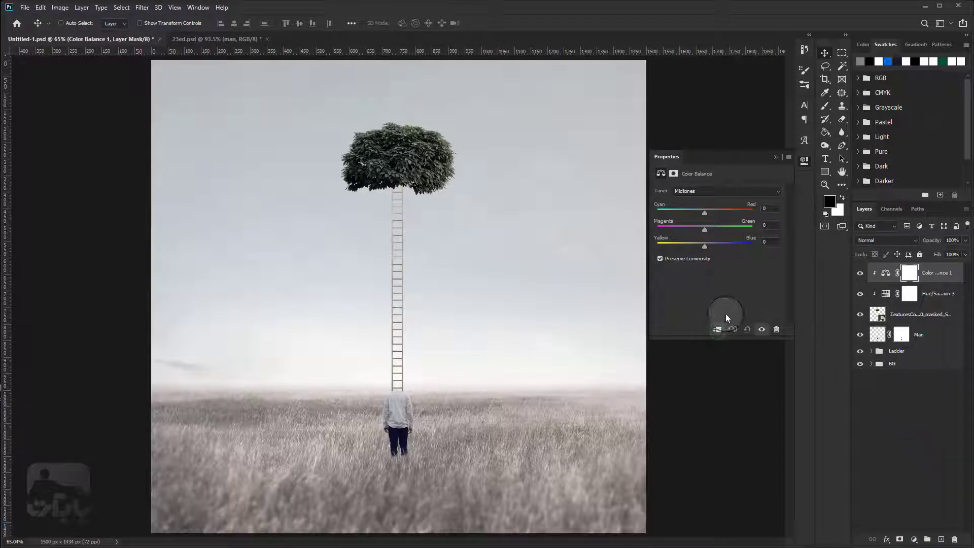
left_click(686, 193)
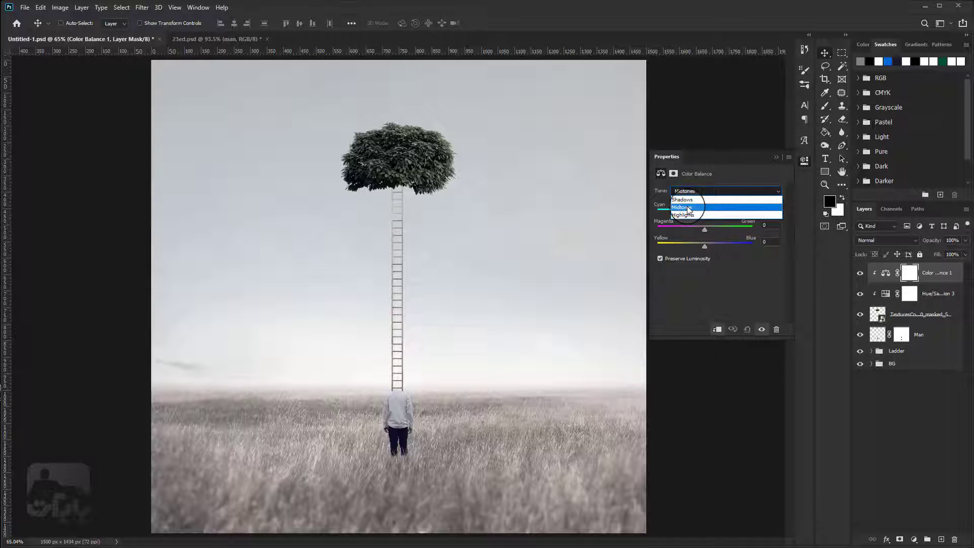
left_click(689, 209)
left_click(772, 209)
left_click(765, 239)
type("+16")
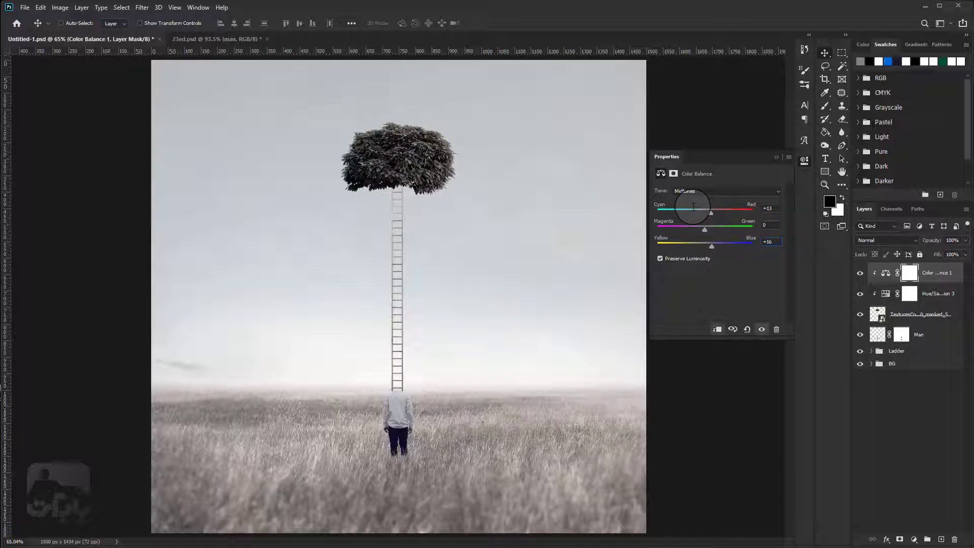
- Clip the adjustments to the tree and toggle the Color Balance tint to compare
left_click(871, 280, "alt")
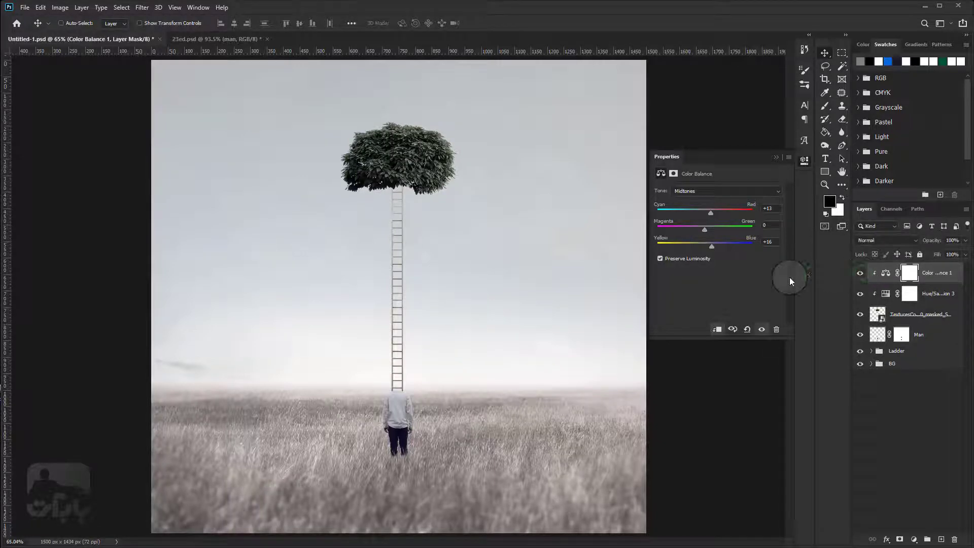
scroll(411, 163, "up", 6)
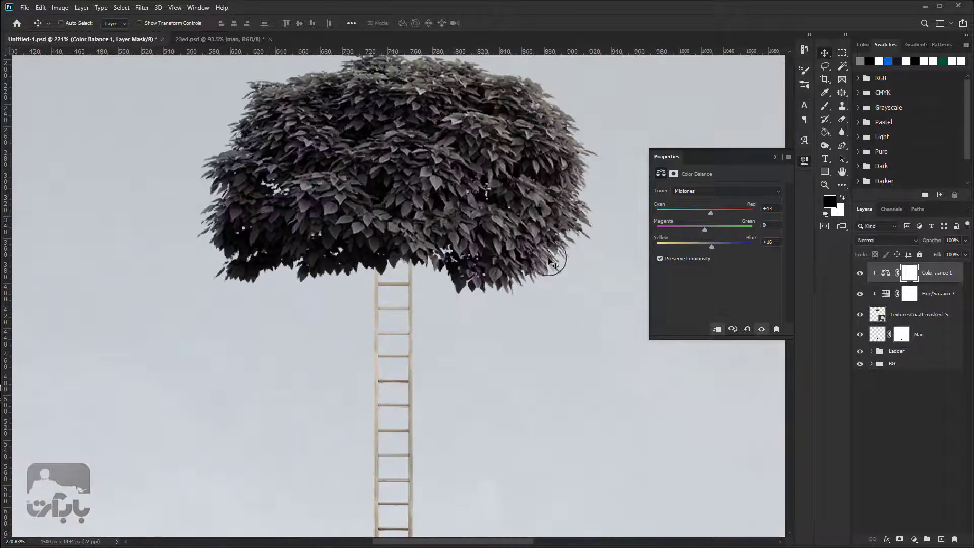
left_click(860, 273)
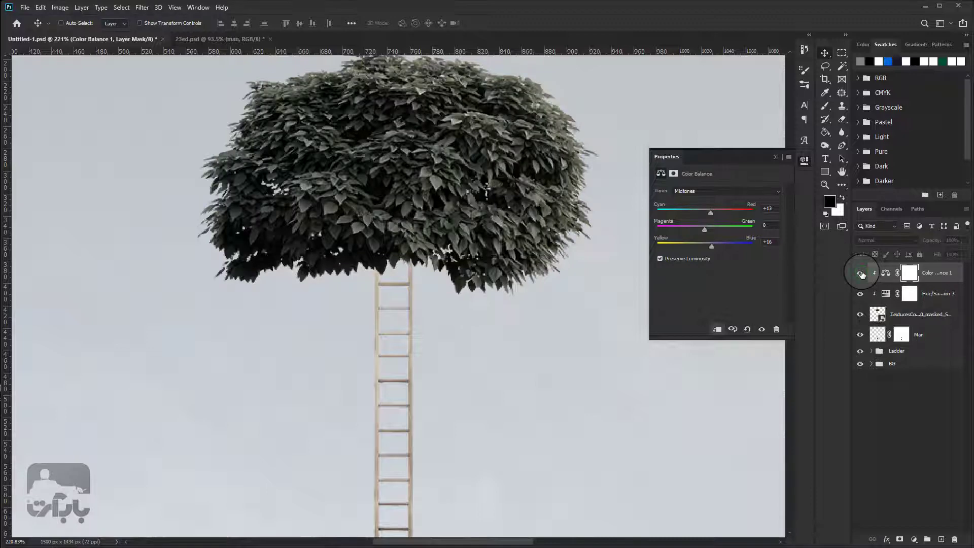
scroll(360, 206, "down", 2)
scroll(385, 203, "down", 2)
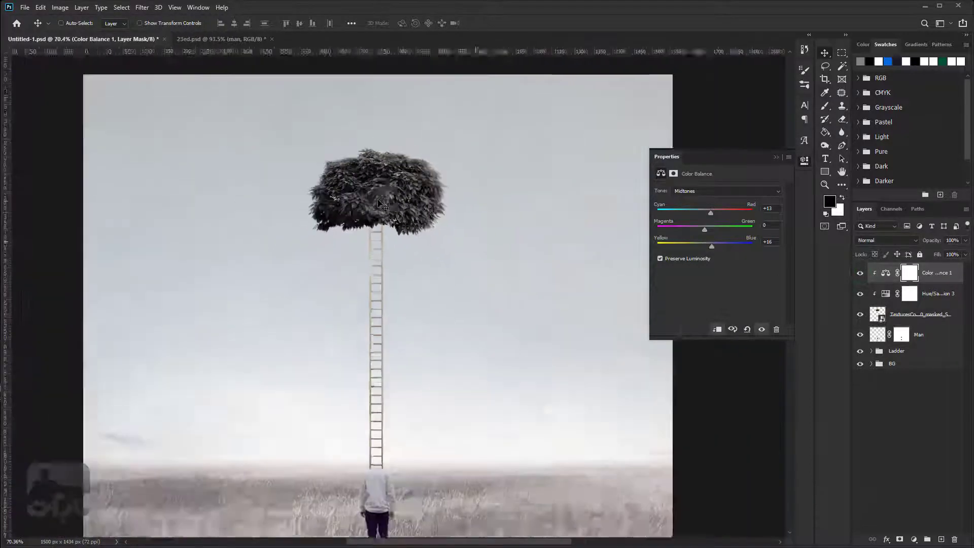
scroll(411, 197, "down", 2)
left_click(480, 250)
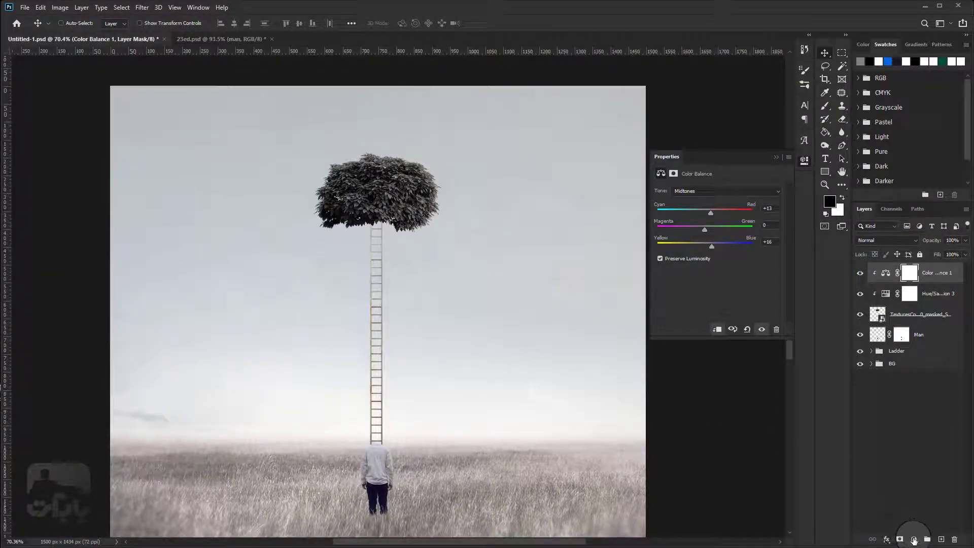
- Add a tree-clipped Curves adjustment with a steepened curve and a lifted black point
left_click(913, 541)
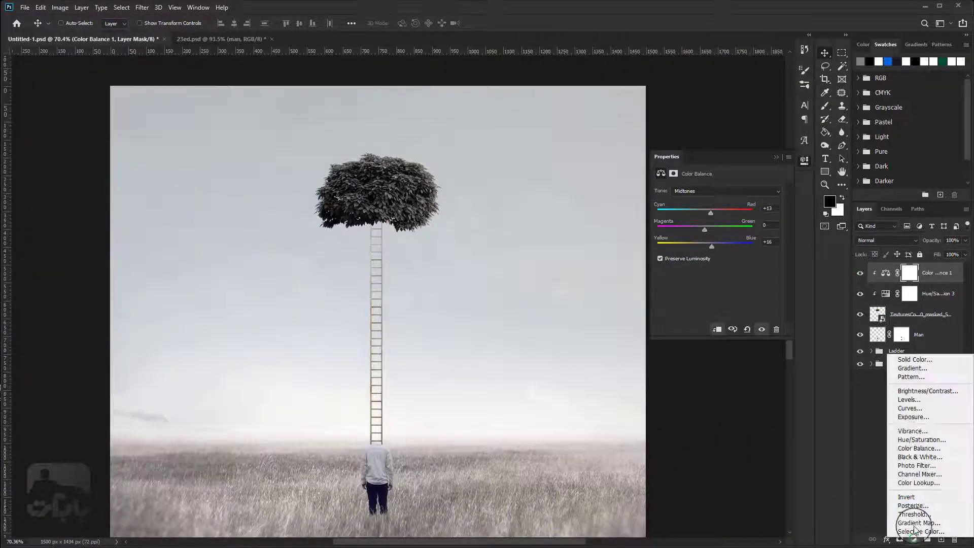
left_click(908, 409)
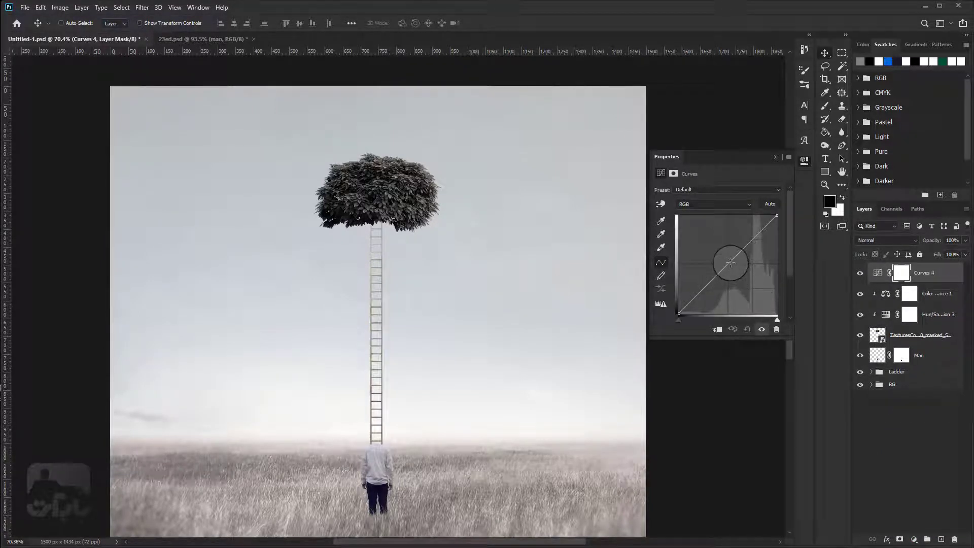
left_click_drag(731, 262, 715, 237)
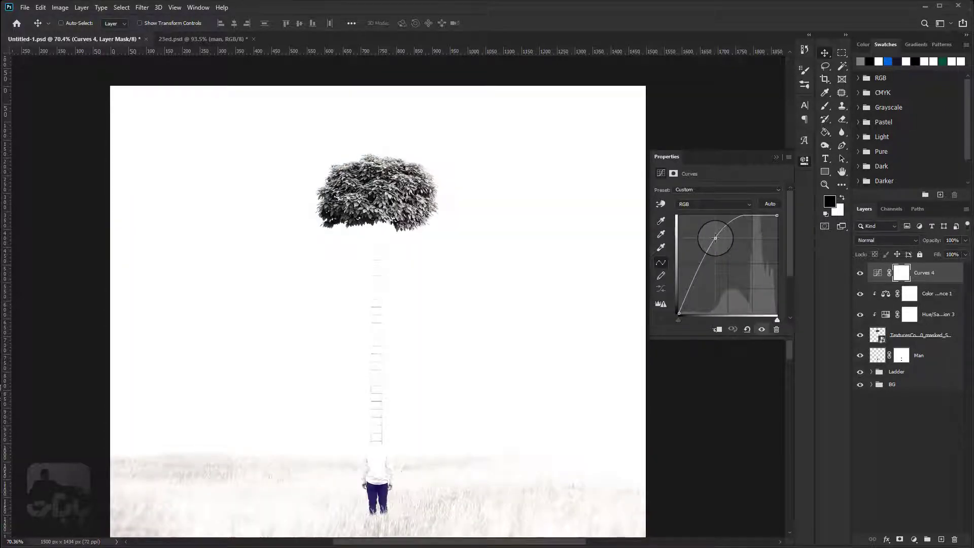
left_click(717, 331)
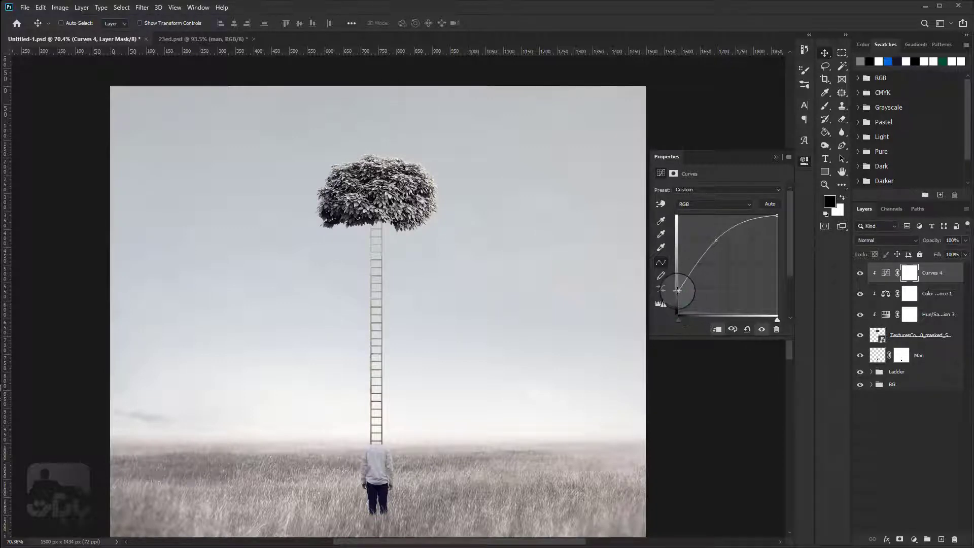
left_click_drag(678, 314, 678, 285)
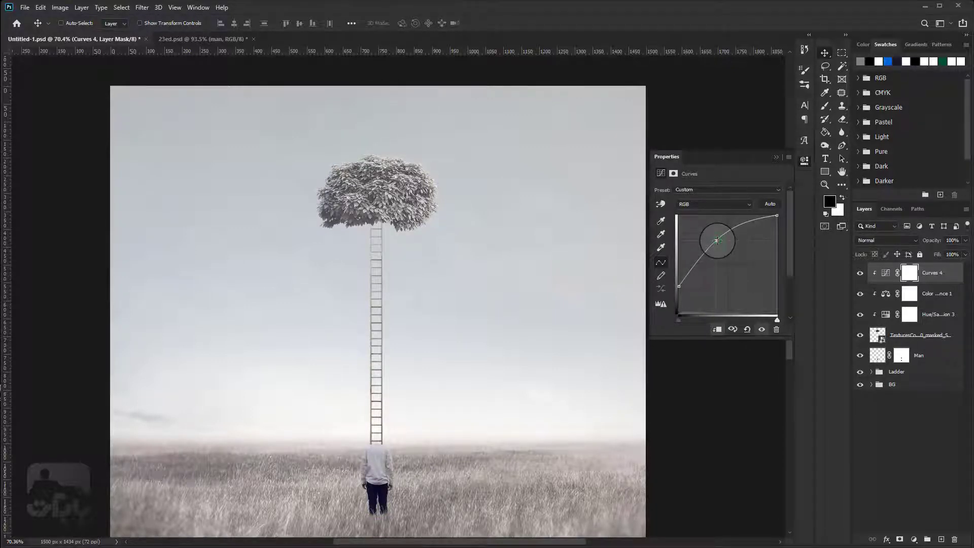
left_click(706, 272)
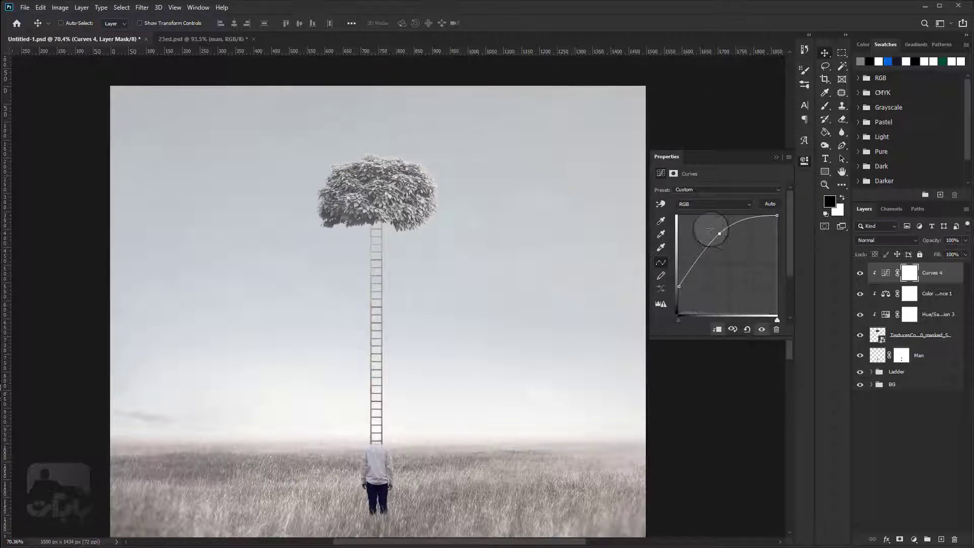
- Fill the Curves 4 mask black and set the Brush to 10% opacity
left_click(911, 274)
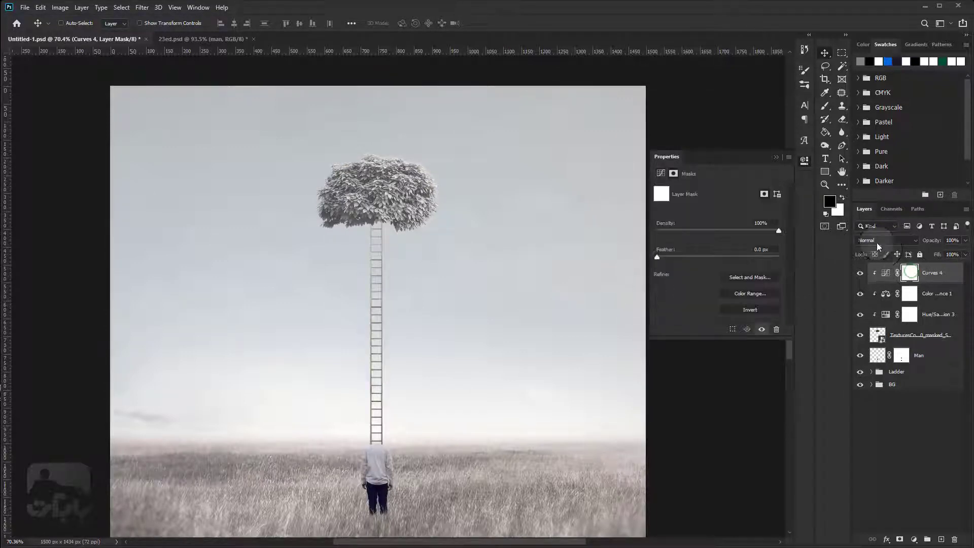
left_click(825, 215)
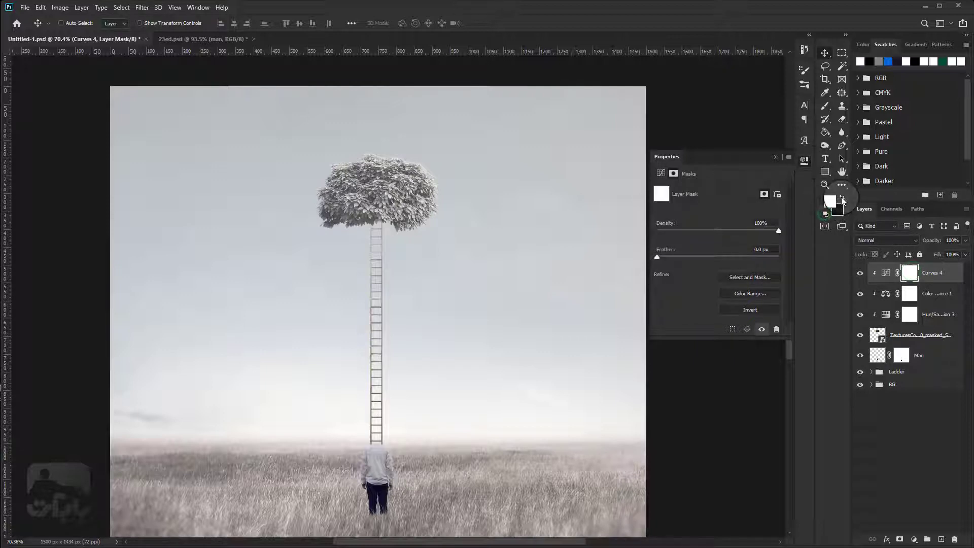
right_click(826, 133)
left_click(863, 143)
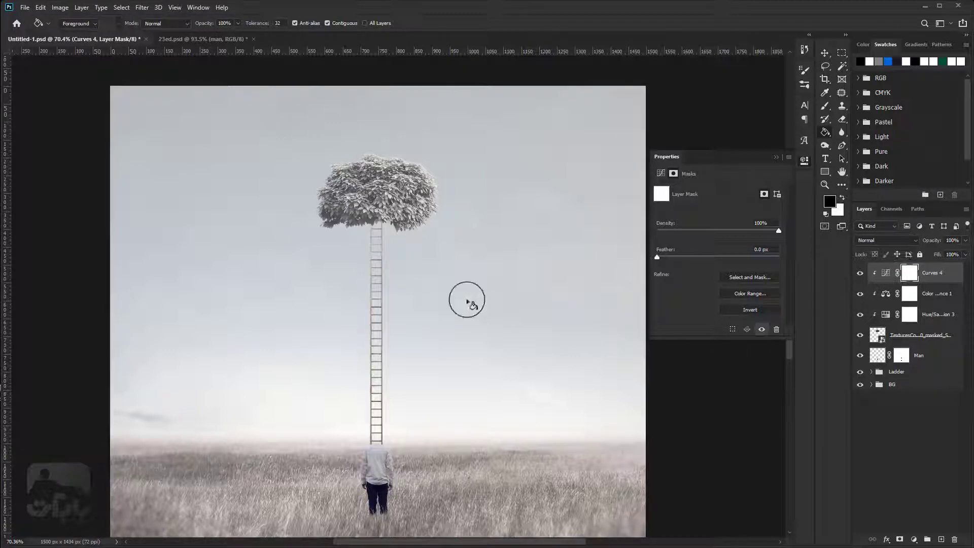
left_click(396, 222)
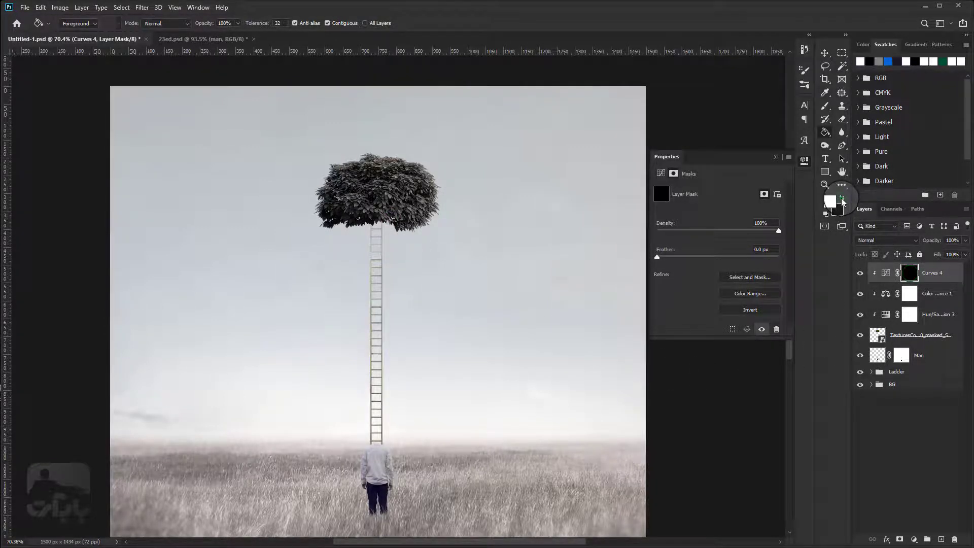
key("b")
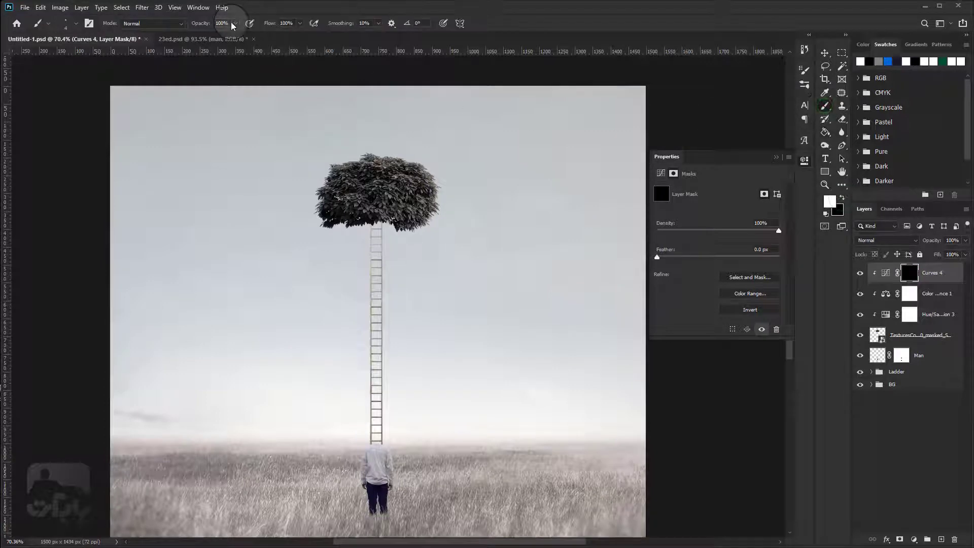
left_click(231, 23)
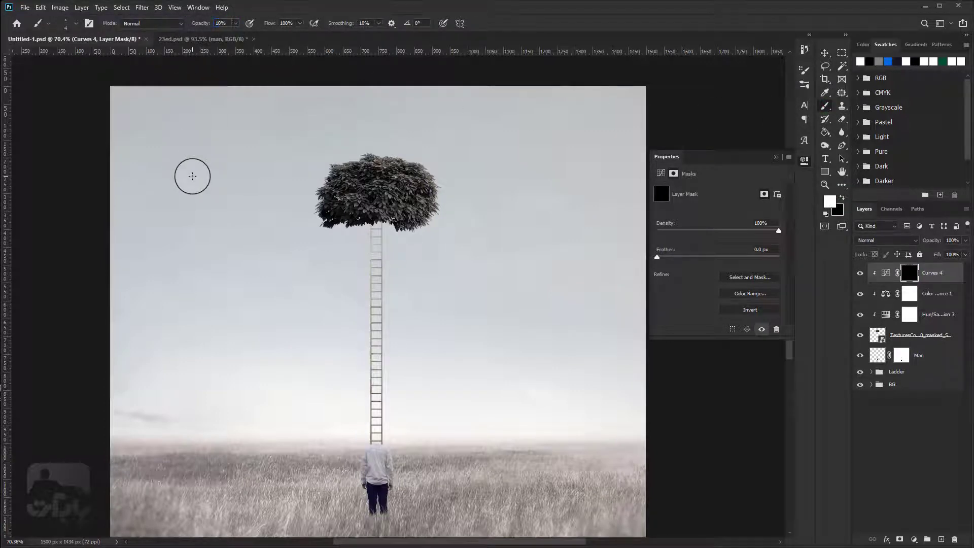
- Make the brush fully soft and 51 px for painting on the Curves 4 mask
scroll(370, 163, "up", 10)
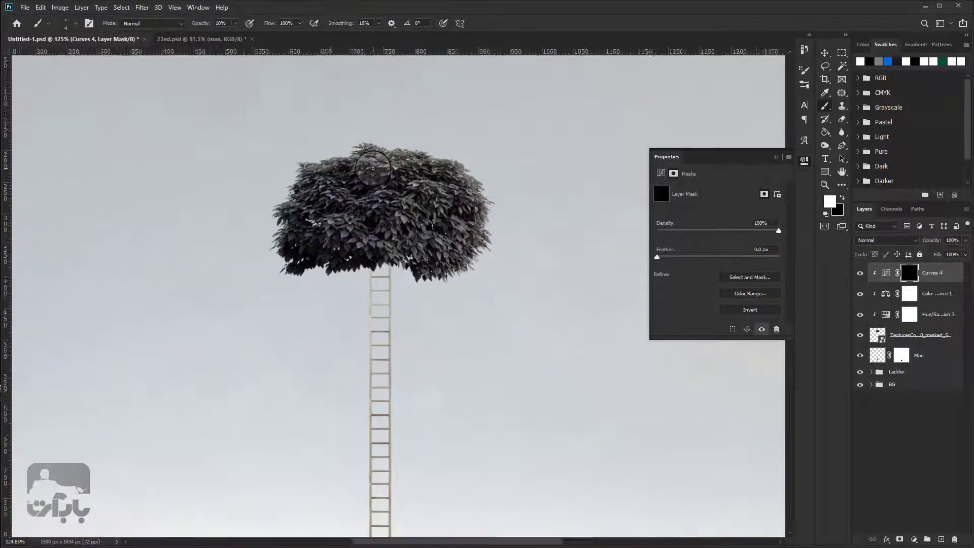
right_click(388, 184)
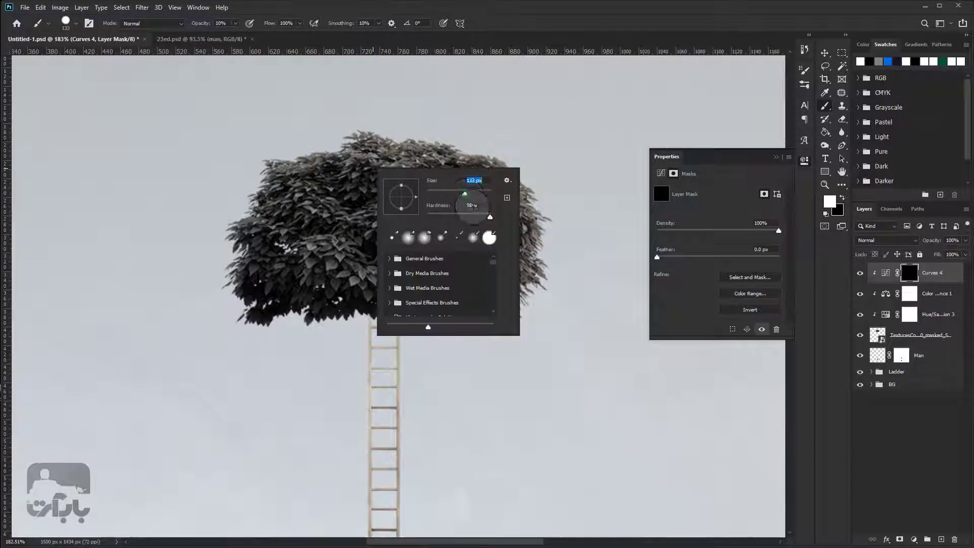
left_click_drag(489, 216, 315, 213)
left_click(209, 109)
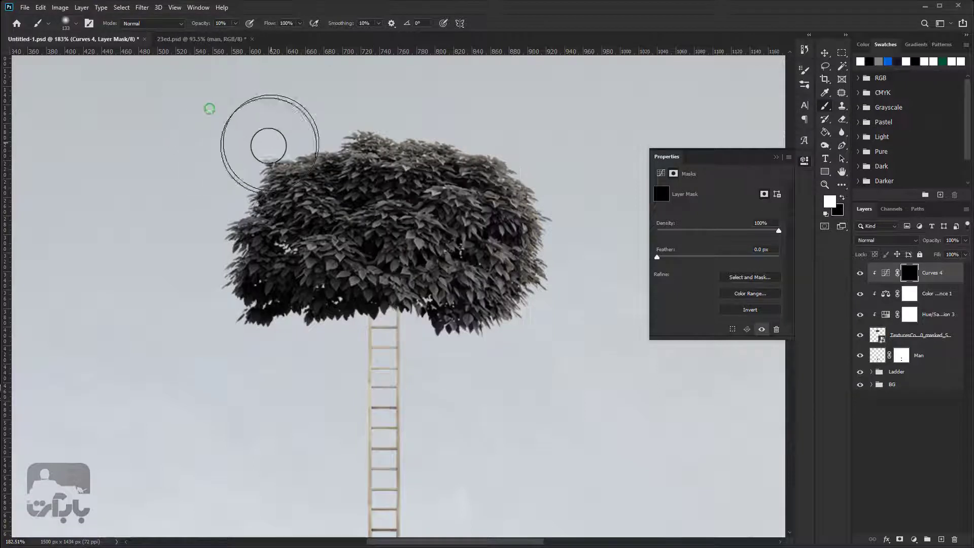
right_click(269, 146)
left_click_drag(381, 212, 375, 212)
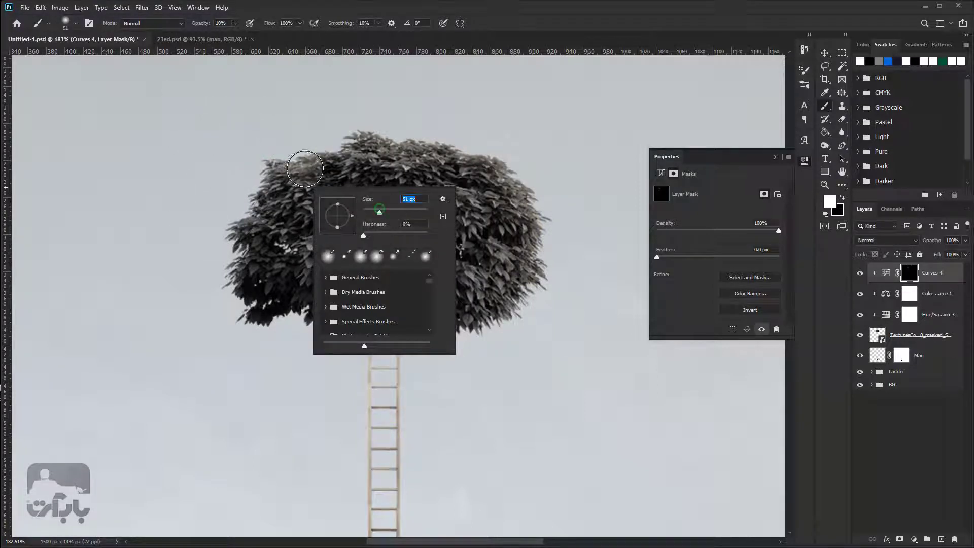
key("Return")
- Paint soft highlights onto the lower-left, top and left patches of the canopy
mouse_move(272, 258)
left_mouse_down()
mouse_move(283, 263)
mouse_move(271, 256)
mouse_move(265, 266)
mouse_move(257, 196)
left_mouse_up()
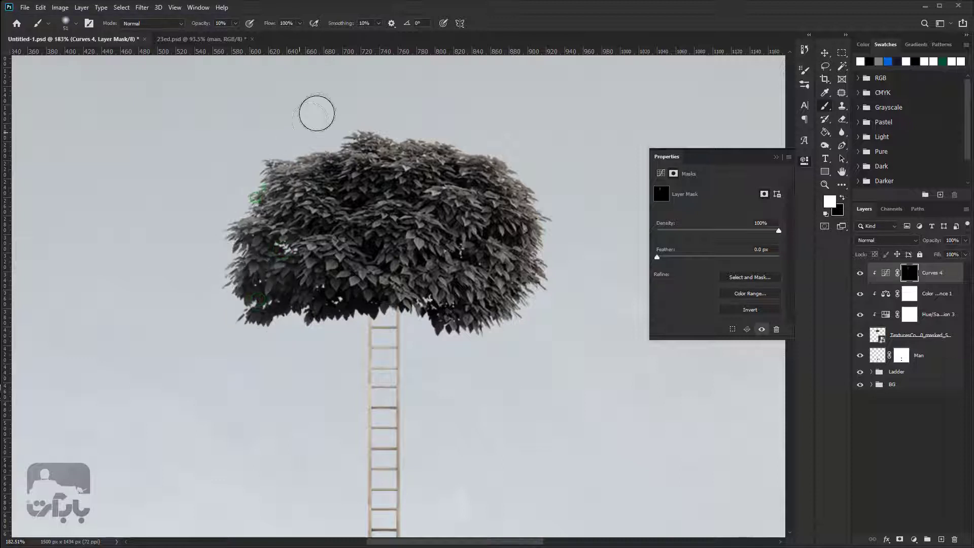
mouse_move(315, 111)
left_mouse_down()
mouse_move(256, 314)
mouse_move(304, 203)
mouse_move(340, 173)
mouse_move(390, 152)
mouse_move(436, 147)
mouse_move(482, 160)
mouse_move(366, 174)
mouse_move(294, 243)
mouse_move(441, 225)
mouse_move(428, 330)
mouse_move(272, 315)
mouse_move(273, 284)
mouse_move(340, 175)
mouse_move(439, 170)
mouse_move(537, 191)
mouse_move(508, 157)
mouse_move(580, 272)
mouse_move(405, 196)
left_mouse_up()
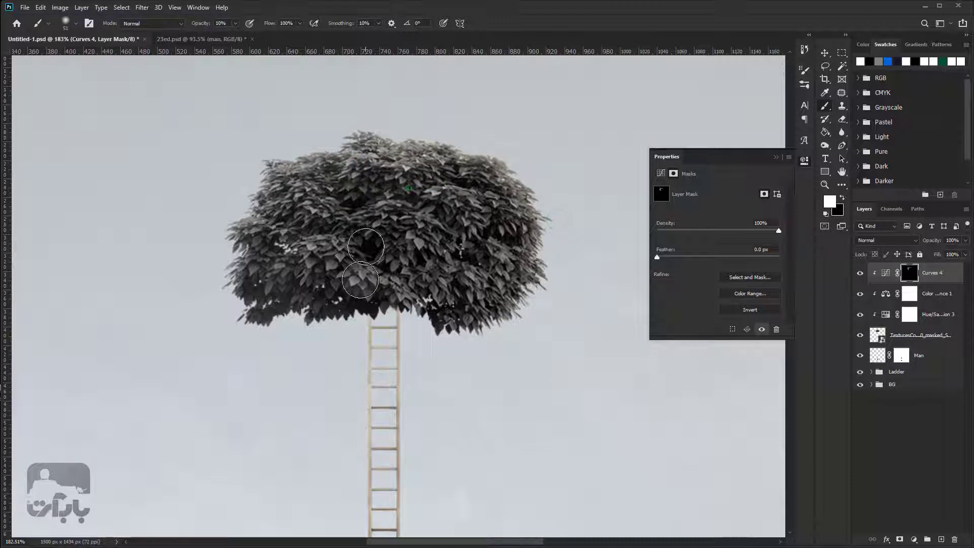
scroll(415, 228, "down", 4)
scroll(420, 239, "down", 1)
scroll(419, 239, "up", 4)
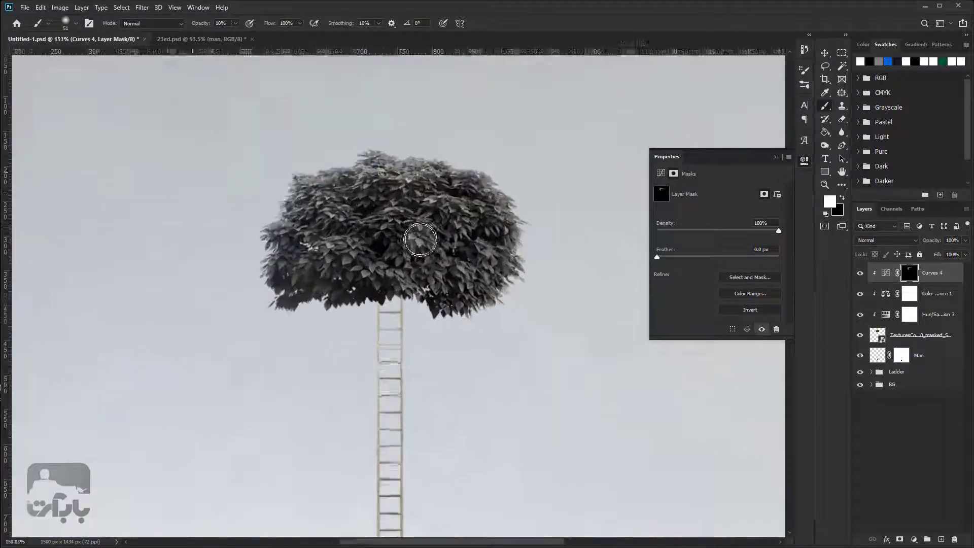
left_click_drag(391, 141, 381, 148)
mouse_move(303, 183)
left_mouse_down()
mouse_move(256, 274)
mouse_move(265, 321)
mouse_move(316, 224)
left_mouse_up()
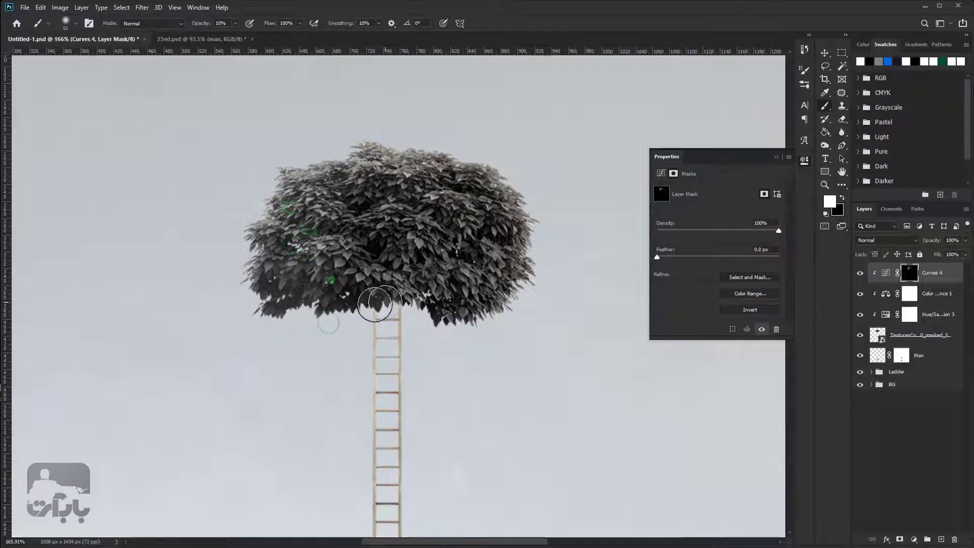
- With a larger brush, brighten the right foliage and the canopy's lower edge
right_click(451, 240)
left_click_drag(529, 268, 542, 265)
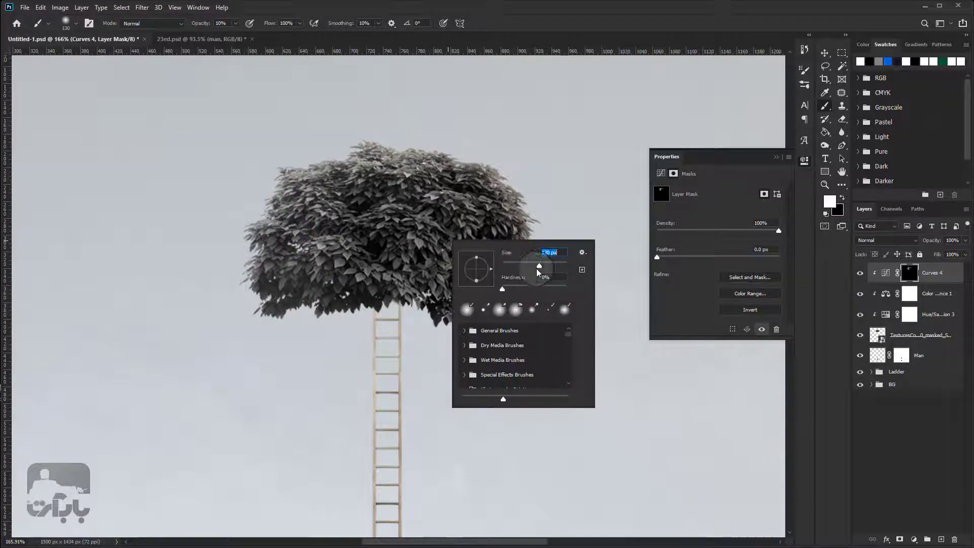
left_click(669, 424)
left_click_drag(497, 218, 405, 213)
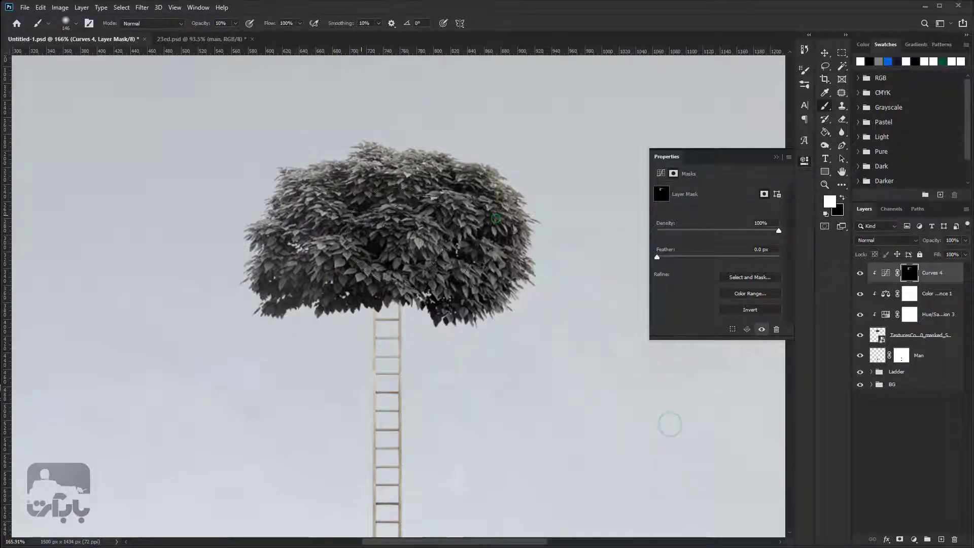
left_click_drag(489, 288, 489, 311)
key("ctrl+0")
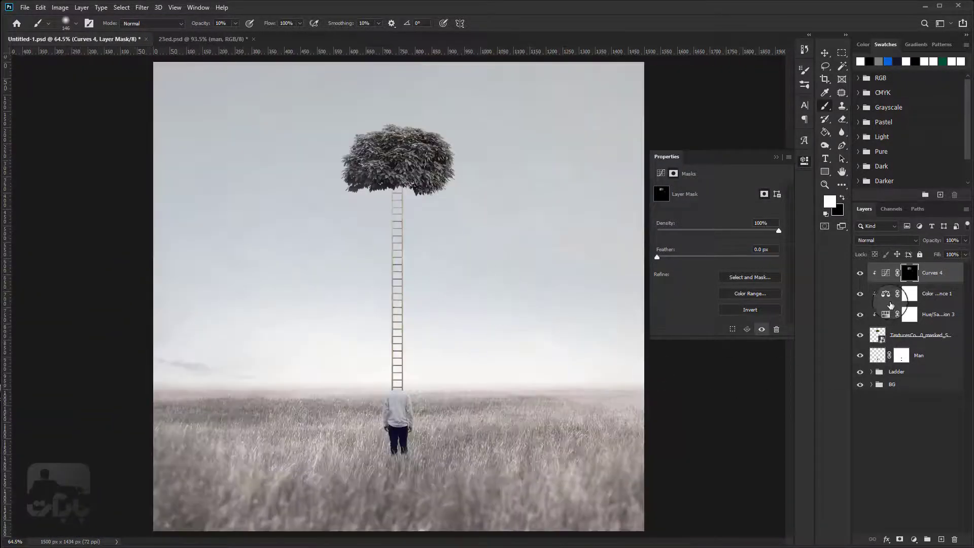
- Add a new empty Layer 4 above Curves 4, clipped to the tree
left_click(911, 274, "alt")
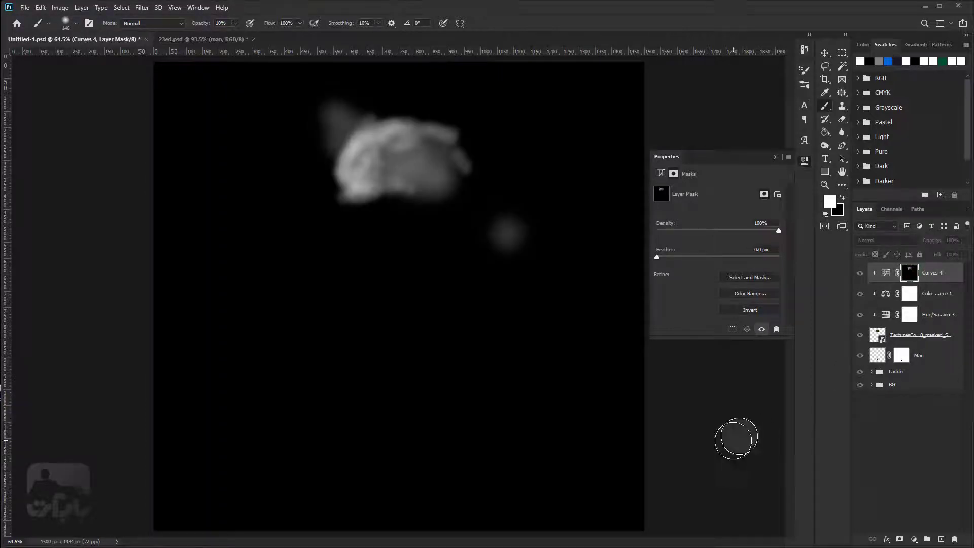
left_click(886, 274)
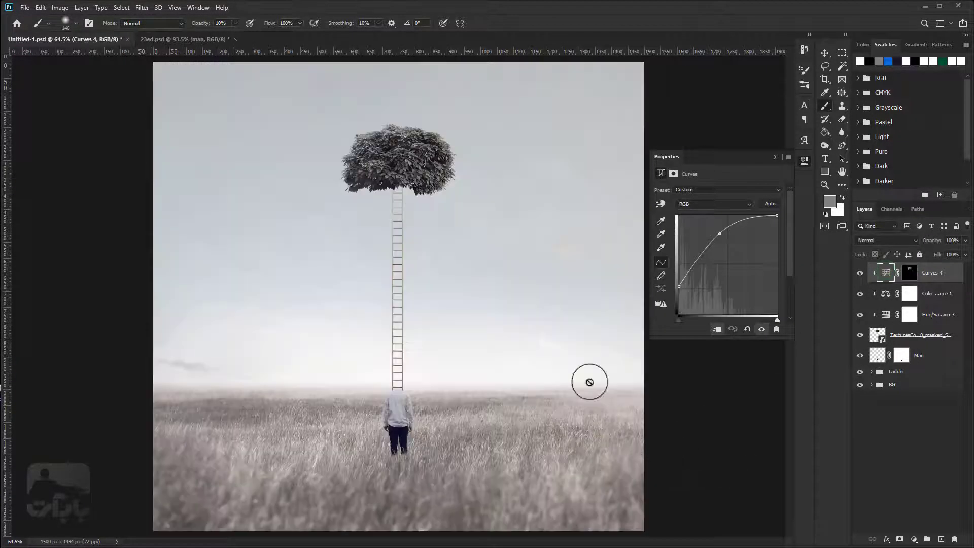
left_click(824, 52)
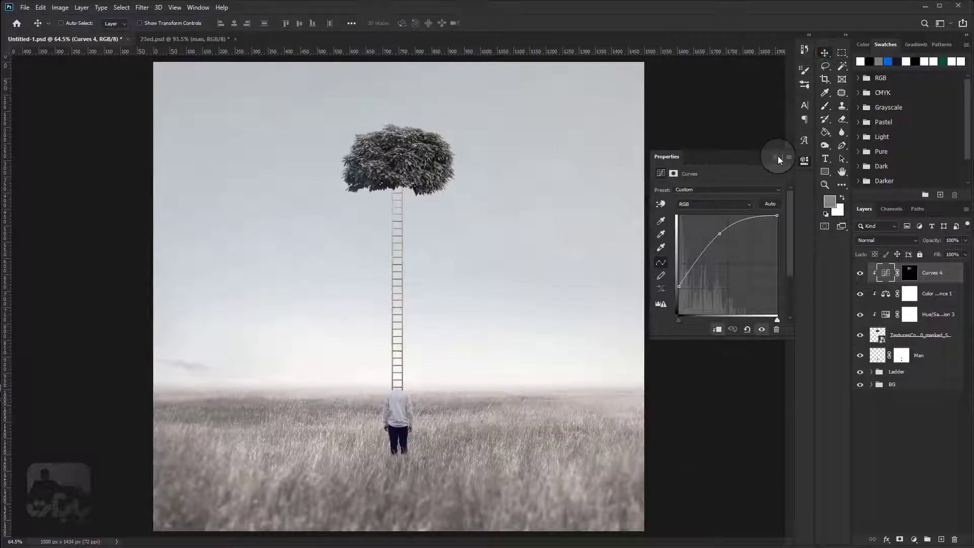
left_click(776, 157)
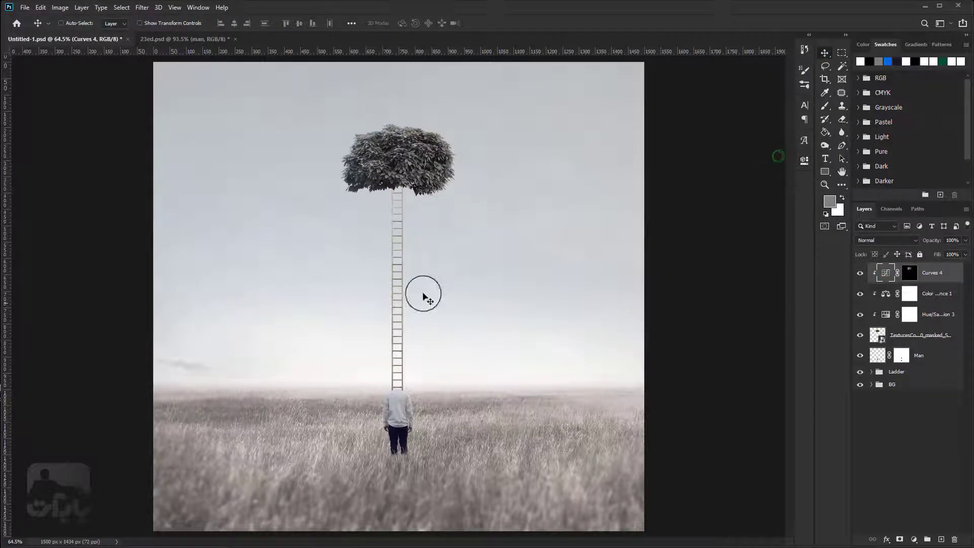
left_click(942, 539)
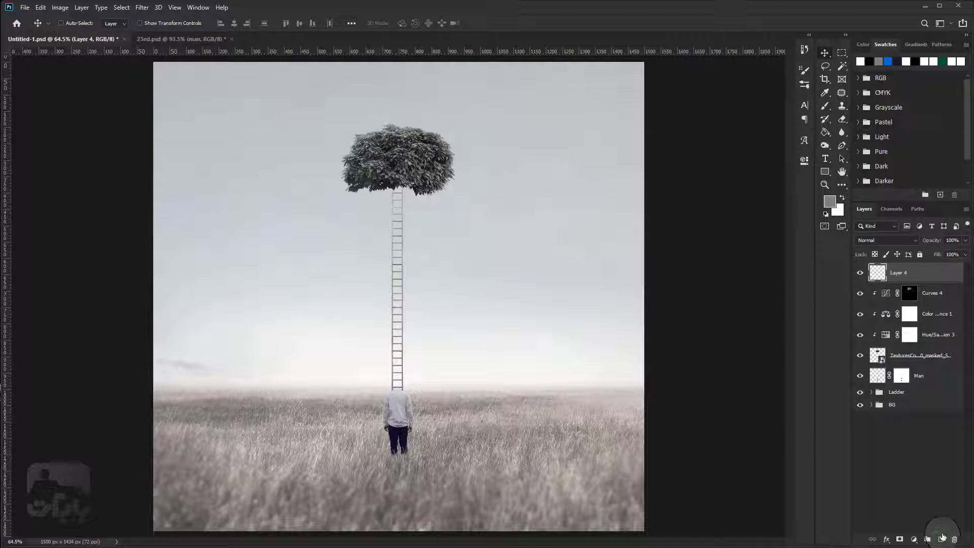
left_click(80, 8)
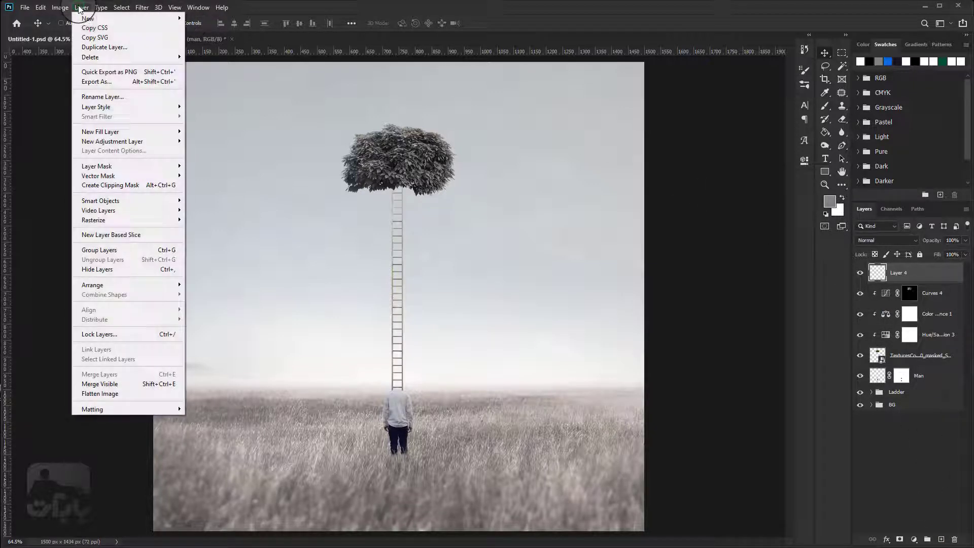
left_click(112, 187)
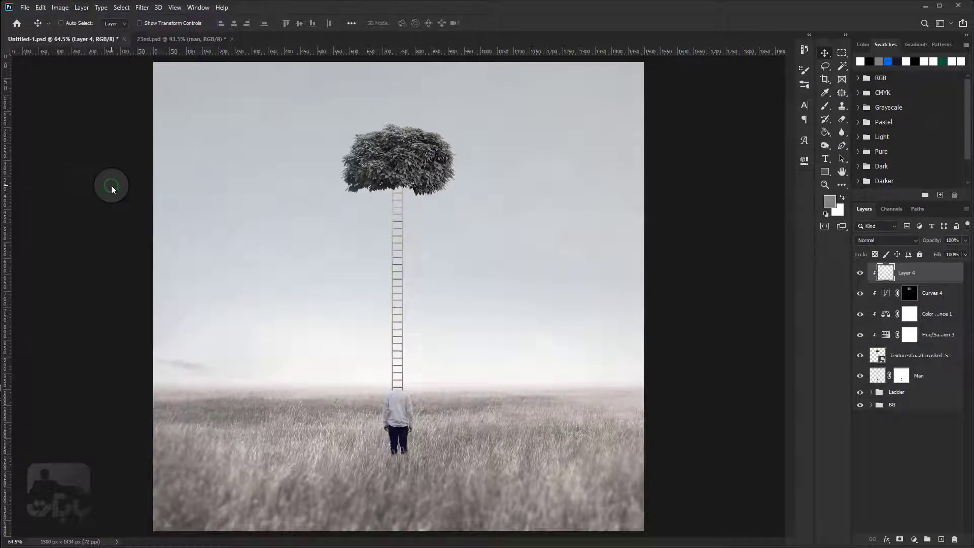
- Fill Layer 4 with #808080 grey using the Paint Bucket and blend it as Soft Light
left_click(830, 201)
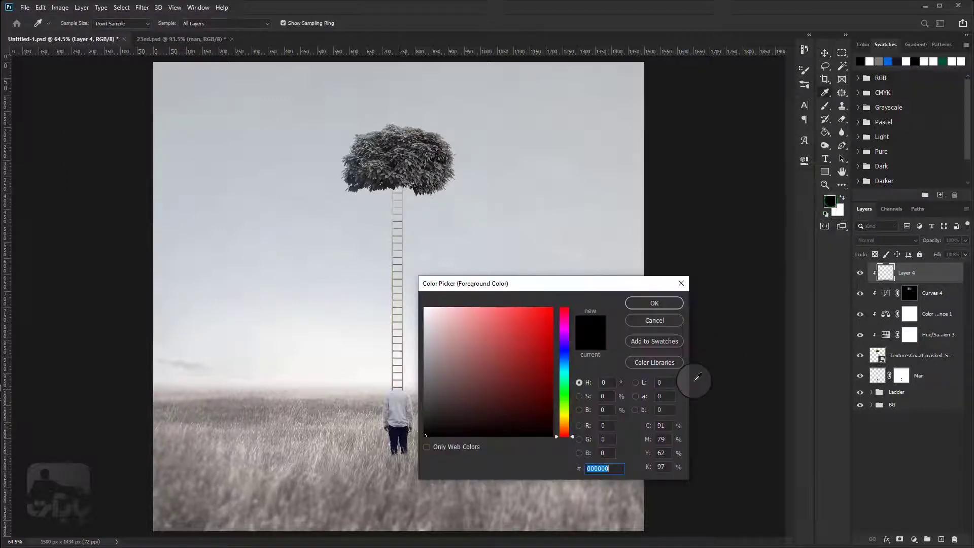
type("808")
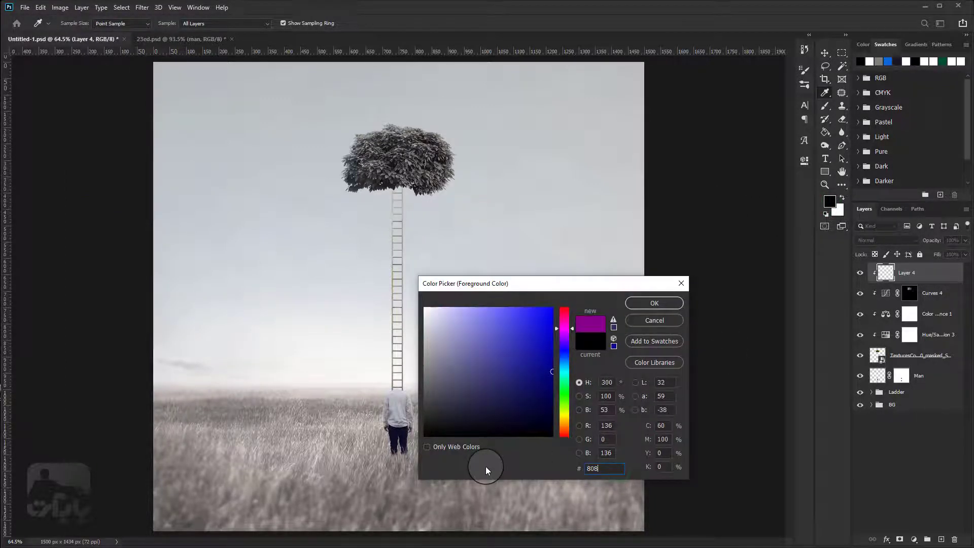
type("080")
key("Return")
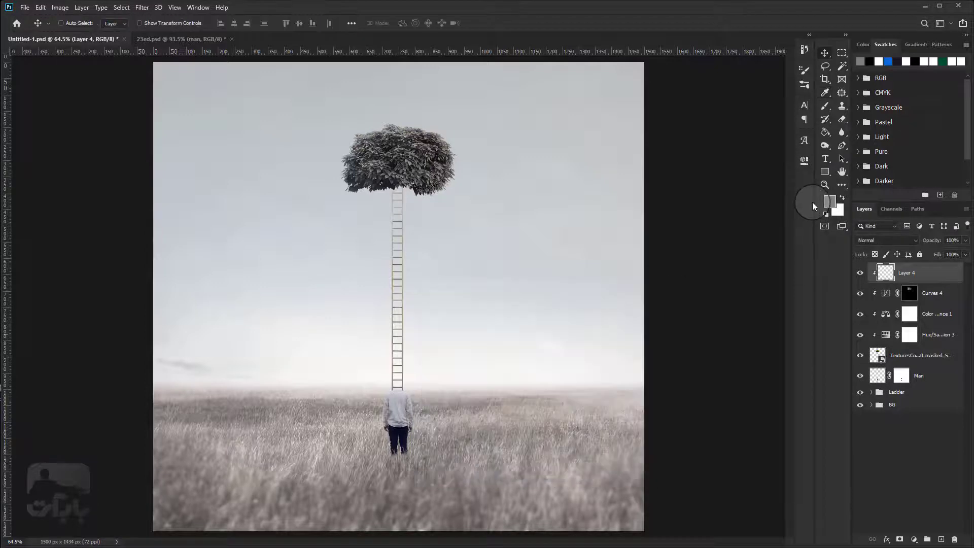
left_click(825, 131)
left_click(887, 273)
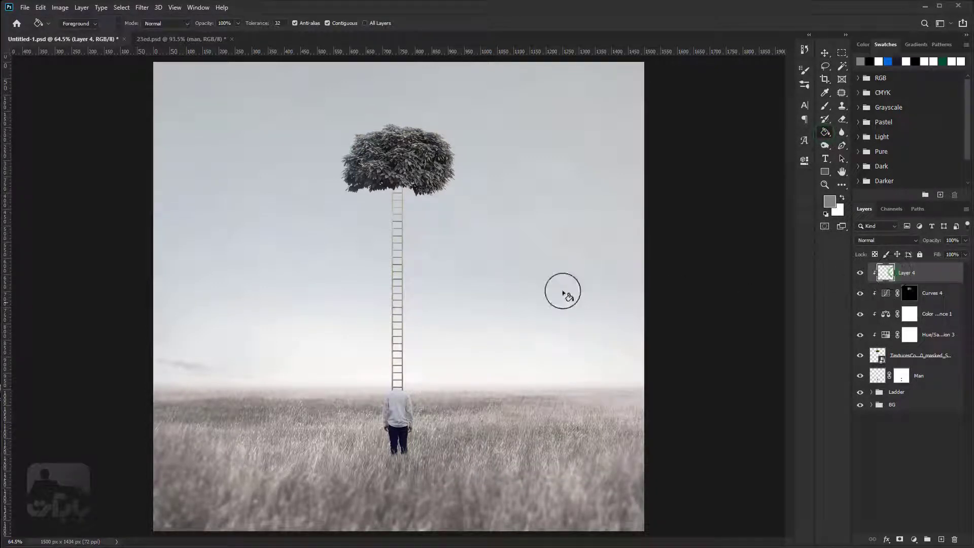
left_click(466, 226)
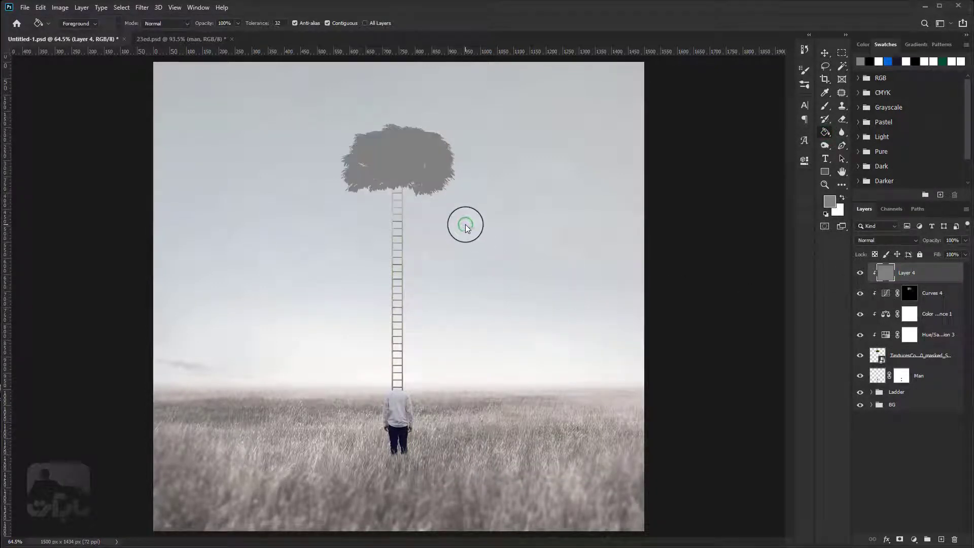
left_click(907, 246)
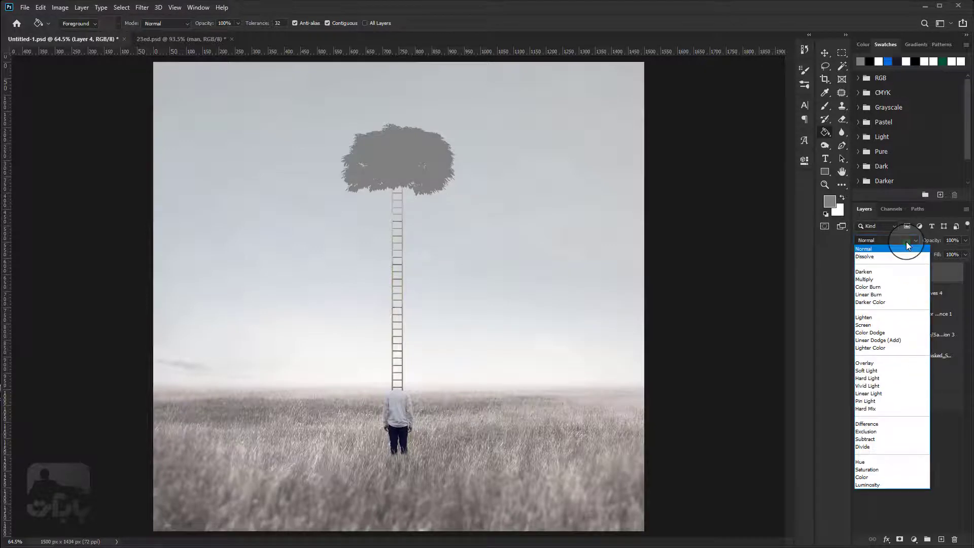
left_click(867, 371)
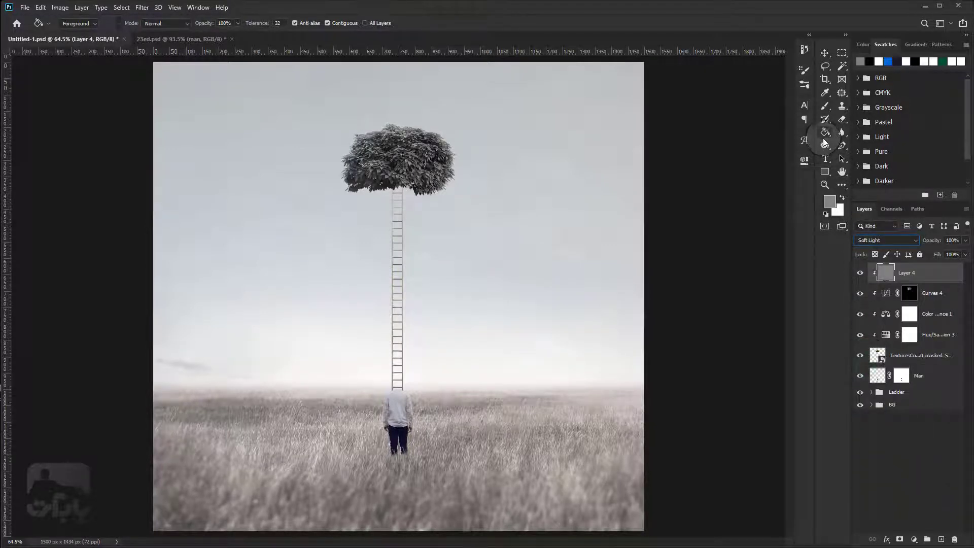
- Switch to the Burn tool with a 12 px brush
right_click(825, 147)
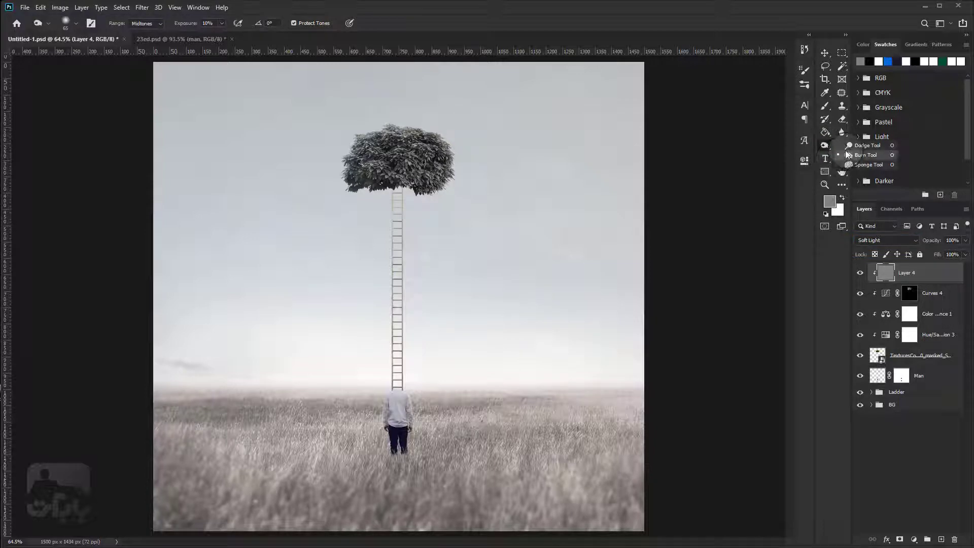
left_click(862, 155)
scroll(379, 165, "up", 5)
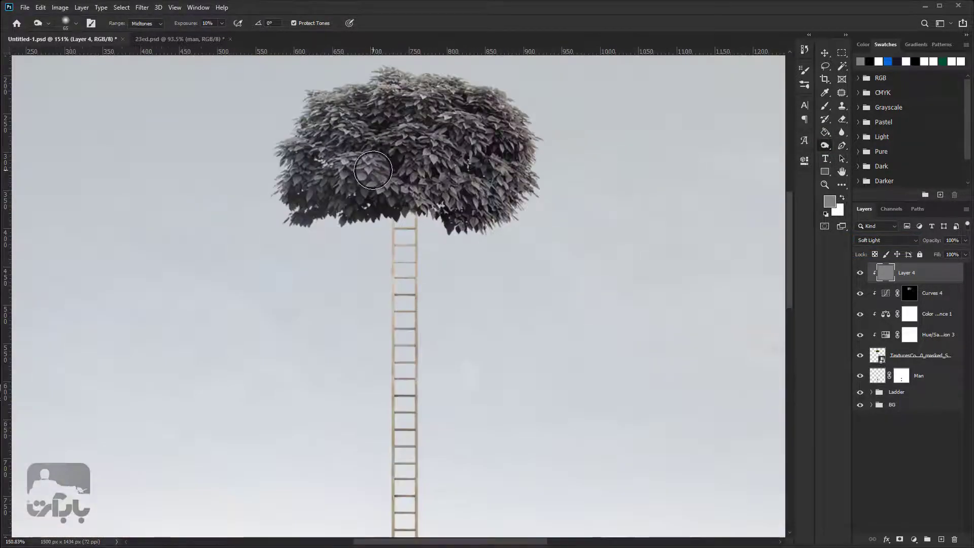
scroll(373, 170, "up", 1)
right_click(377, 171)
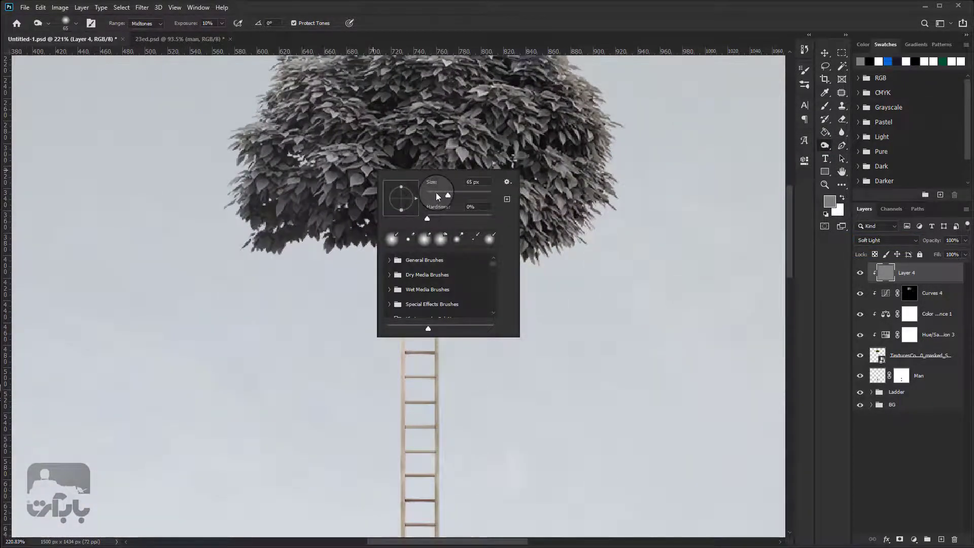
left_click_drag(433, 195, 432, 212)
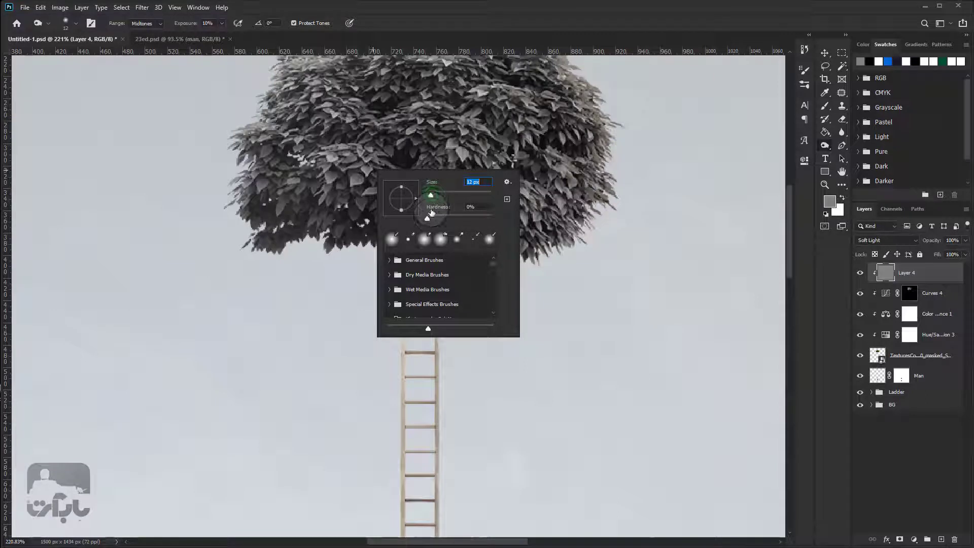
left_click(347, 173)
- Darken the canopy's left leaves and set Burn exposure to 20%
mouse_move(319, 179)
left_mouse_down()
mouse_move(293, 181)
mouse_move(289, 225)
left_mouse_up()
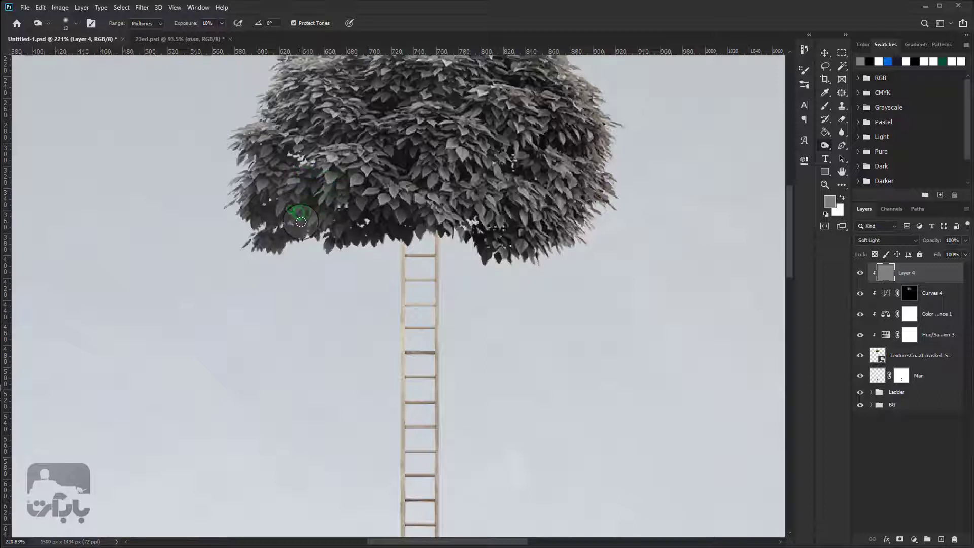
left_click_drag(289, 225, 292, 205)
left_click(862, 273)
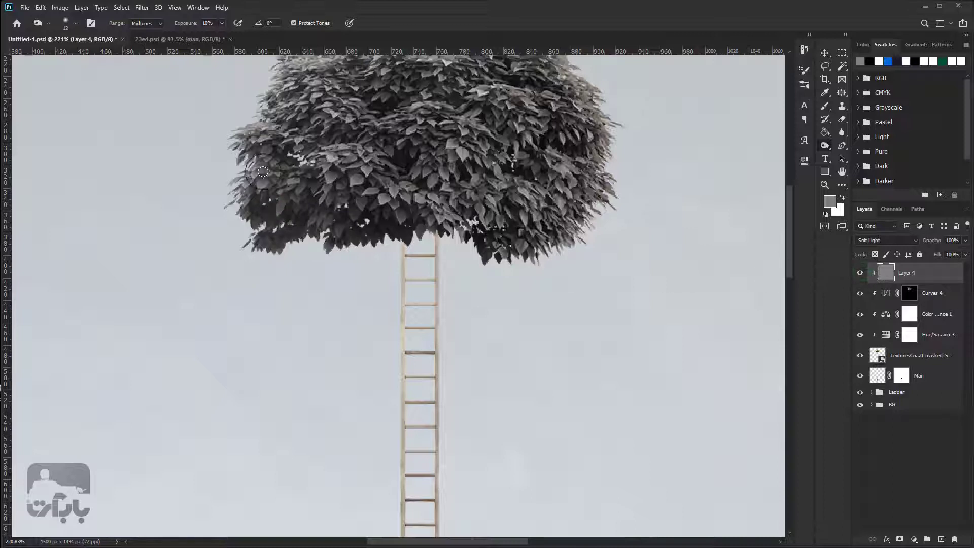
left_click(311, 179)
left_click(208, 25)
type("20")
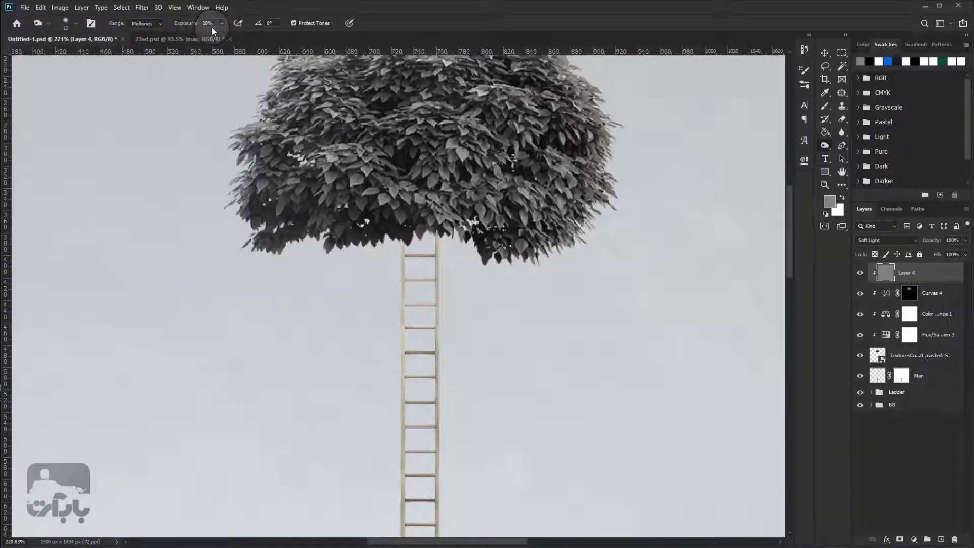
left_click(201, 23)
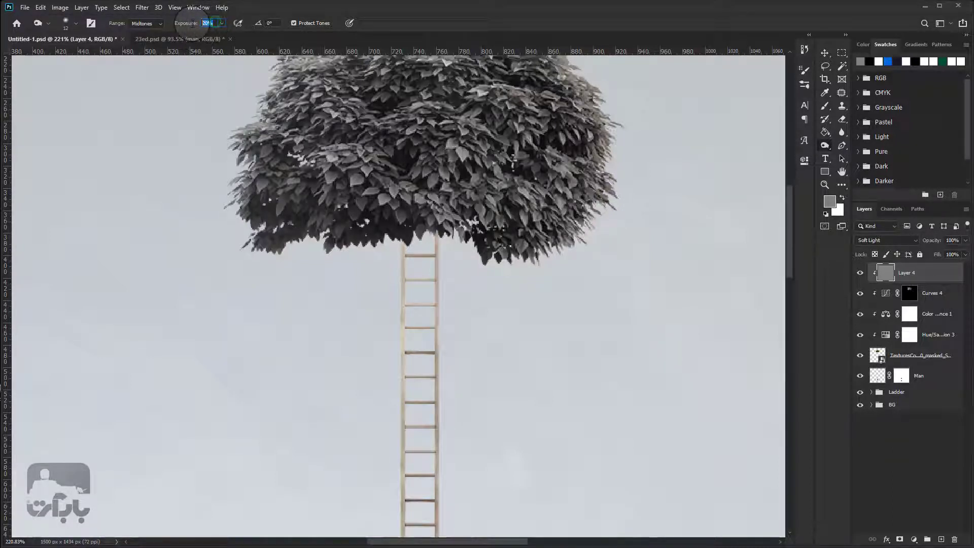
type("20")
- Burn shading into the canopy's left, top, upper-left and lower-left leaves
mouse_move(324, 215)
left_mouse_down()
mouse_move(309, 178)
mouse_move(335, 182)
mouse_move(327, 198)
left_mouse_up()
left_click_drag(485, 86, 378, 121)
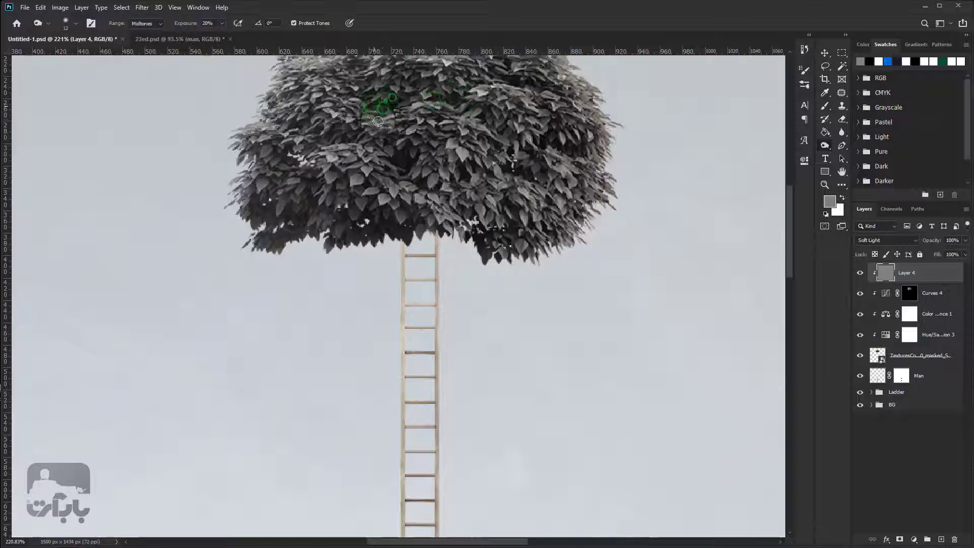
left_click_drag(377, 121, 315, 109)
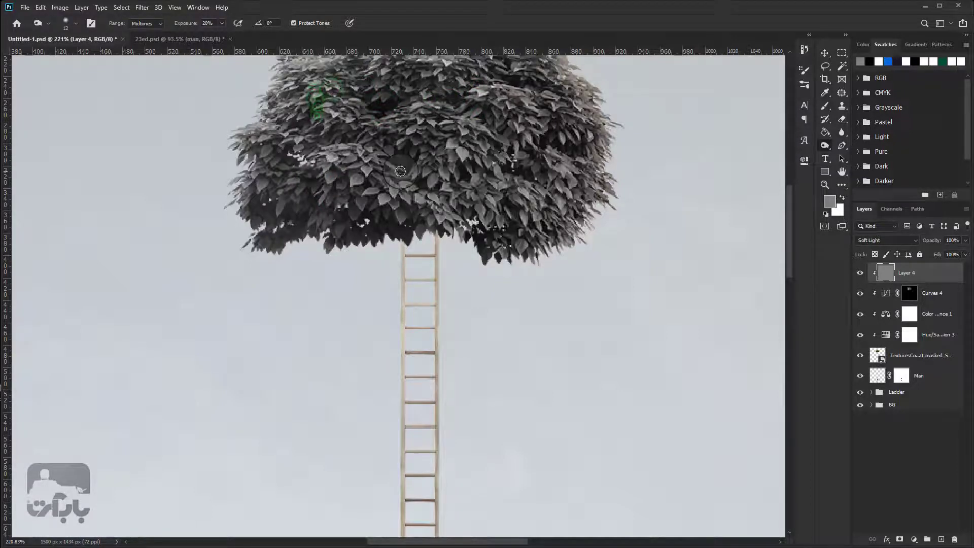
scroll(401, 171, "down", 5)
scroll(320, 109, "down", 2)
scroll(415, 108, "up", 2)
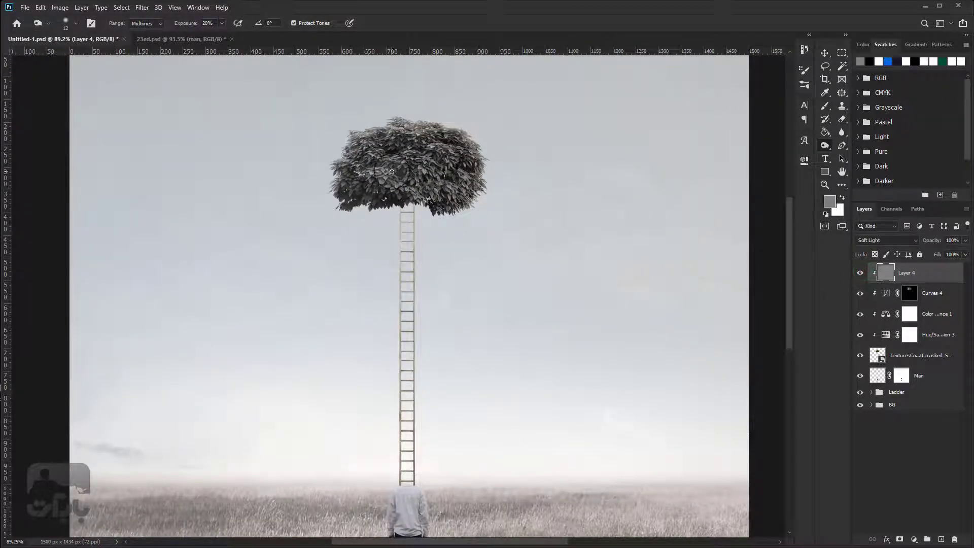
left_click_drag(405, 170, 382, 186)
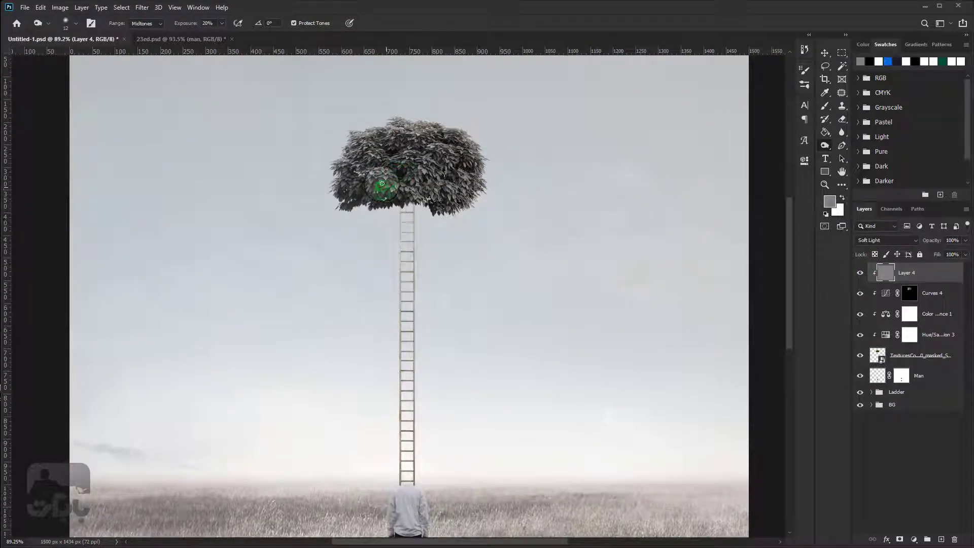
left_click_drag(390, 195, 353, 200)
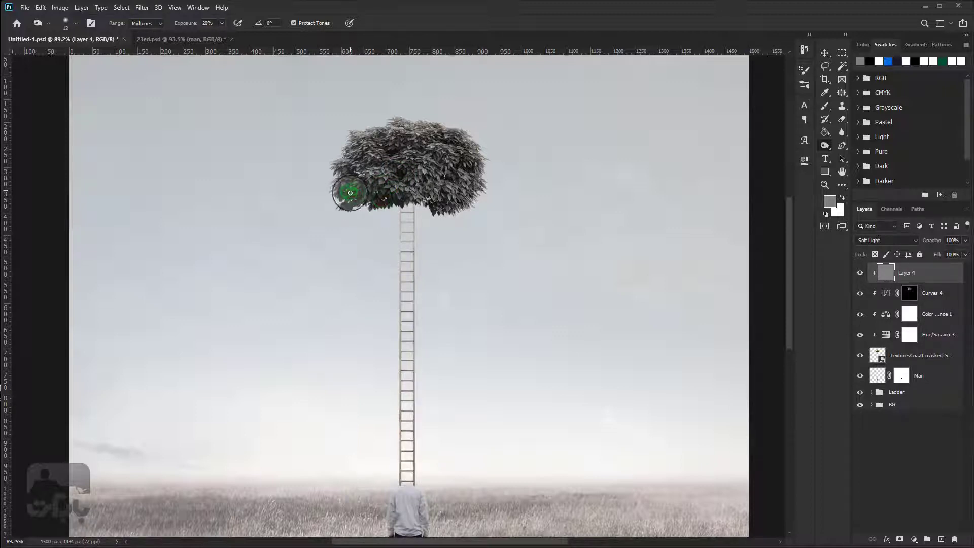
mouse_move(345, 194)
left_mouse_down()
mouse_move(380, 137)
mouse_move(389, 152)
mouse_move(448, 141)
mouse_move(430, 180)
mouse_move(445, 200)
left_mouse_up()
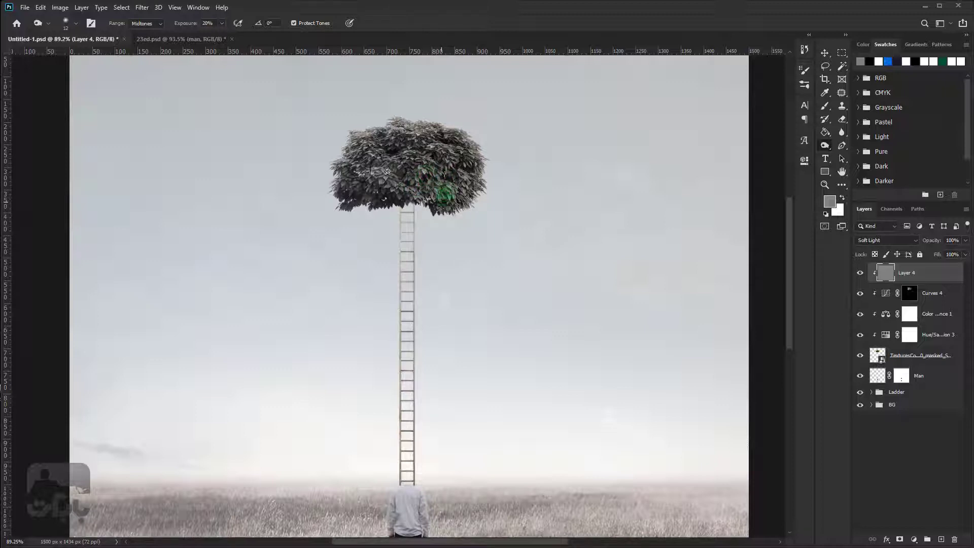
left_click_drag(387, 172, 368, 168)
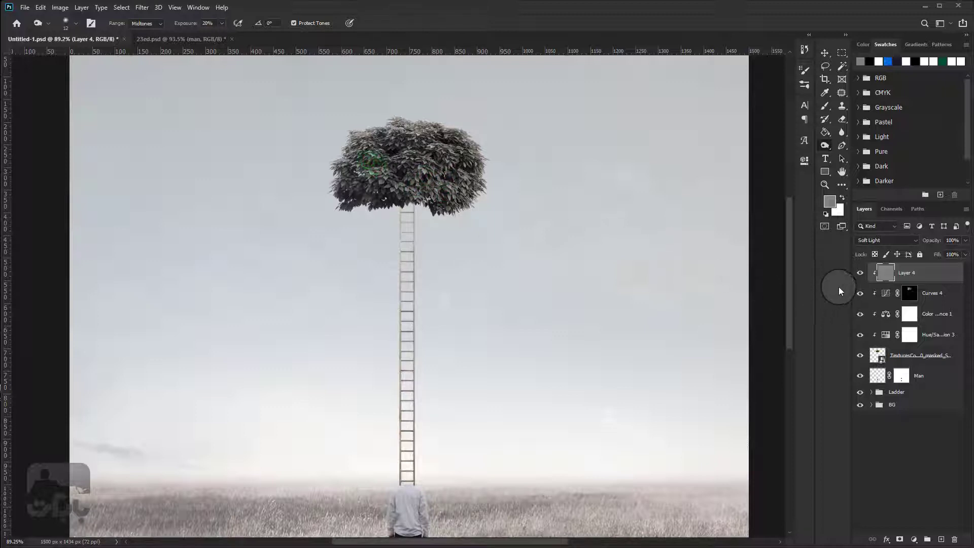
left_click(861, 273)
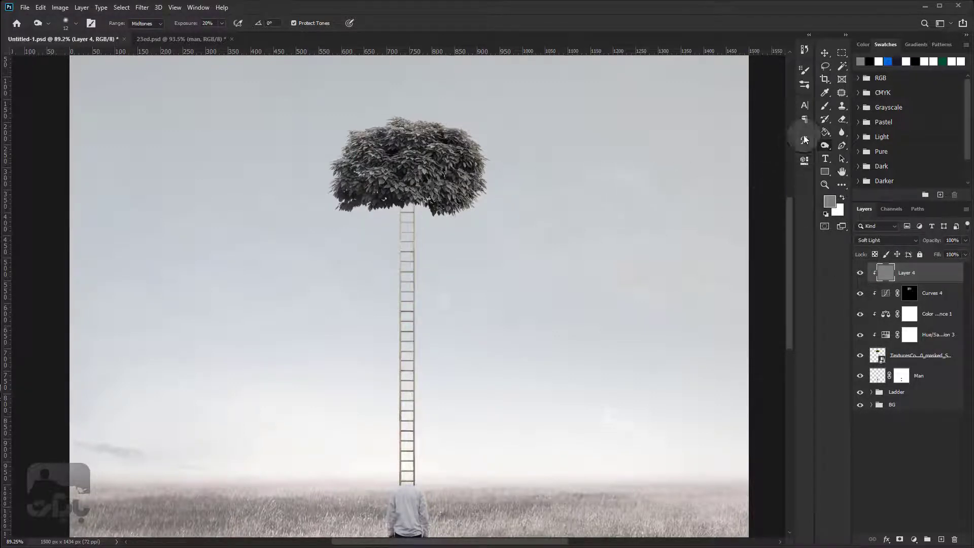
- Switch to the Dodge tool with exposure raised to 21%
right_click(822, 144)
left_click(862, 141)
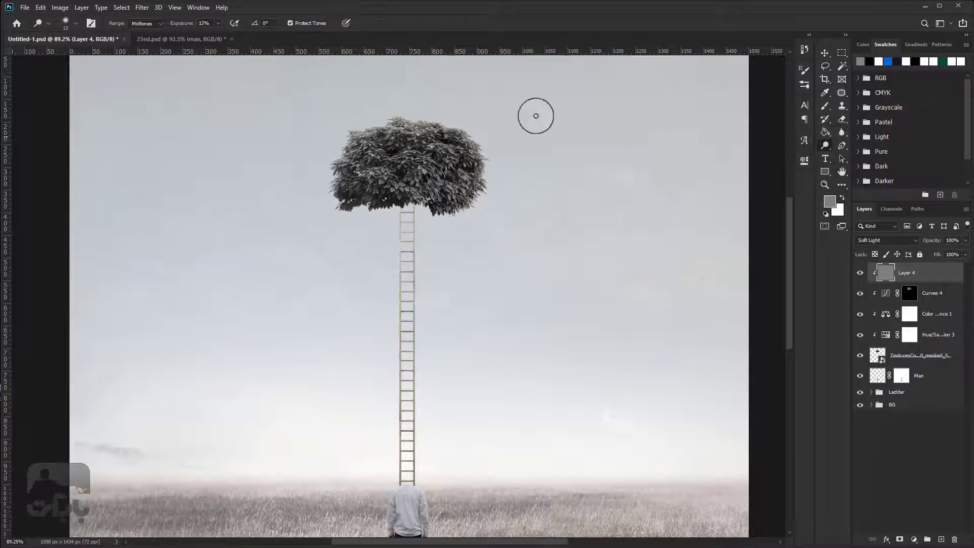
left_click(218, 23)
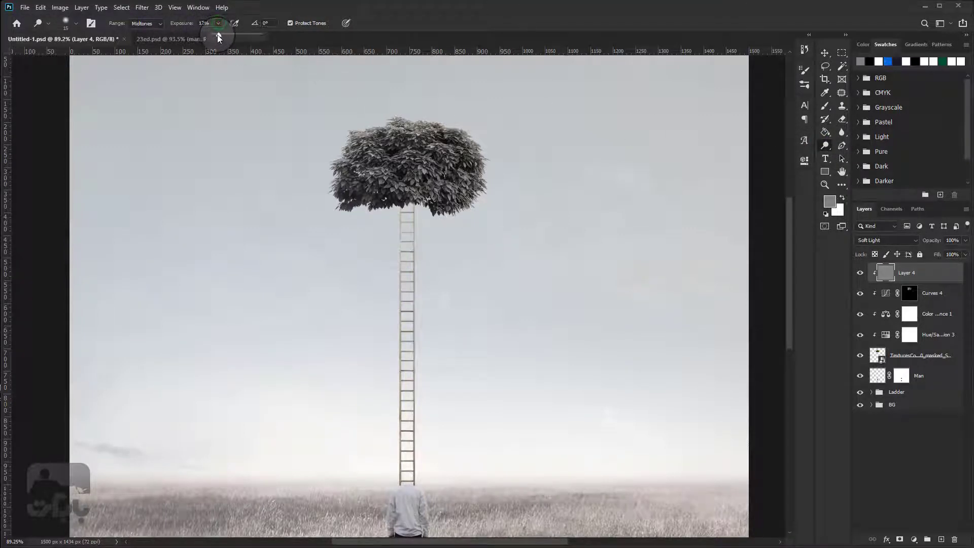
left_click_drag(223, 35, 223, 35)
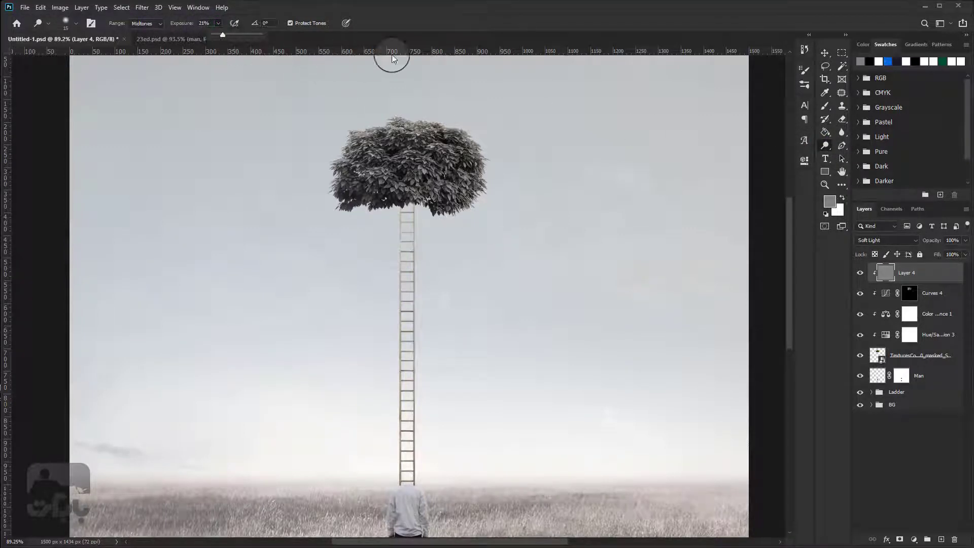
scroll(416, 171, "up", 3)
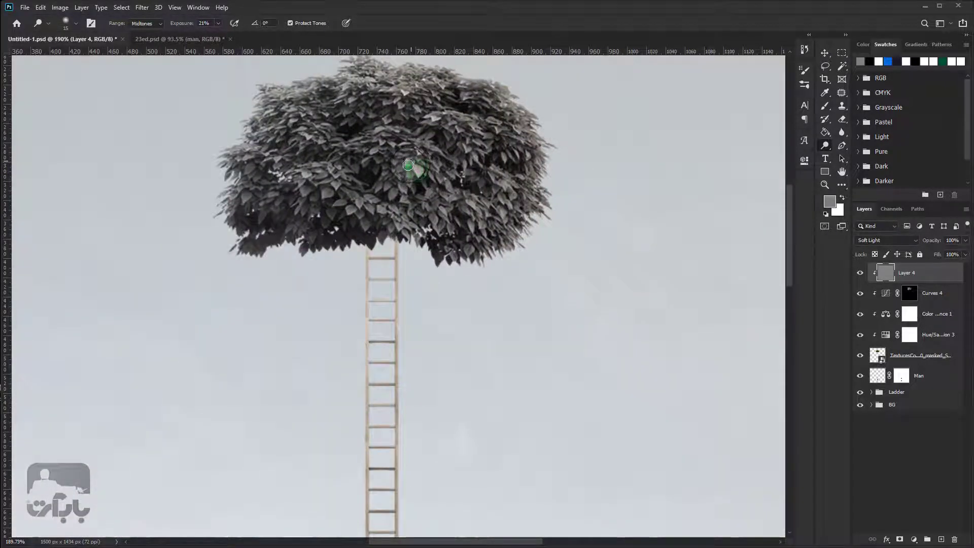
- Dodge highlights across the canopy's centre, left edge, top and right foliage
left_click_drag(407, 165, 406, 196)
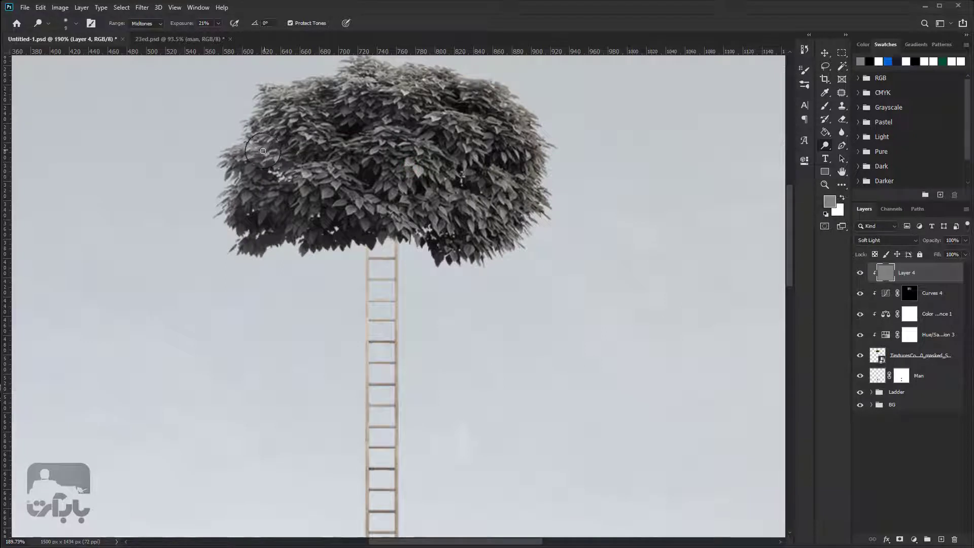
mouse_move(263, 152)
left_mouse_down()
mouse_move(253, 181)
mouse_move(266, 173)
left_mouse_up()
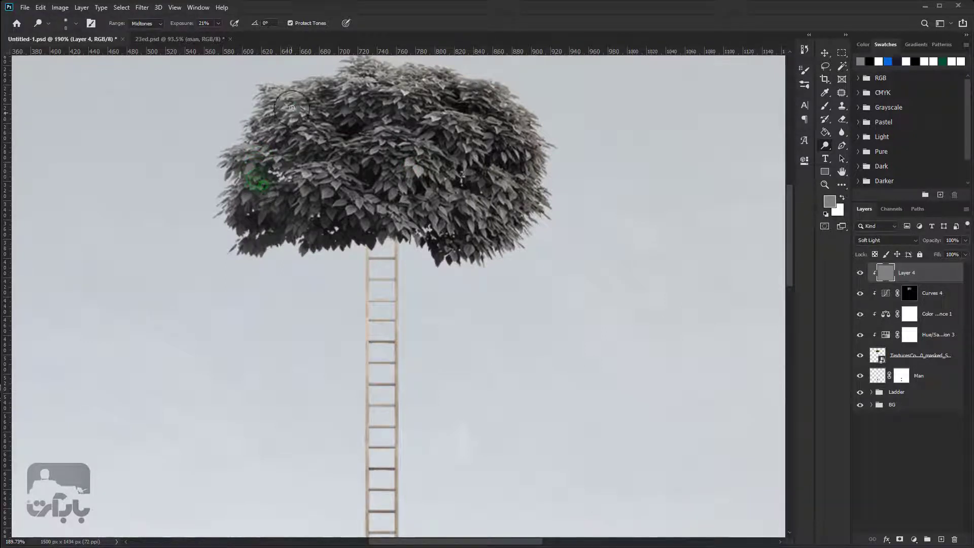
left_click_drag(277, 102, 287, 106)
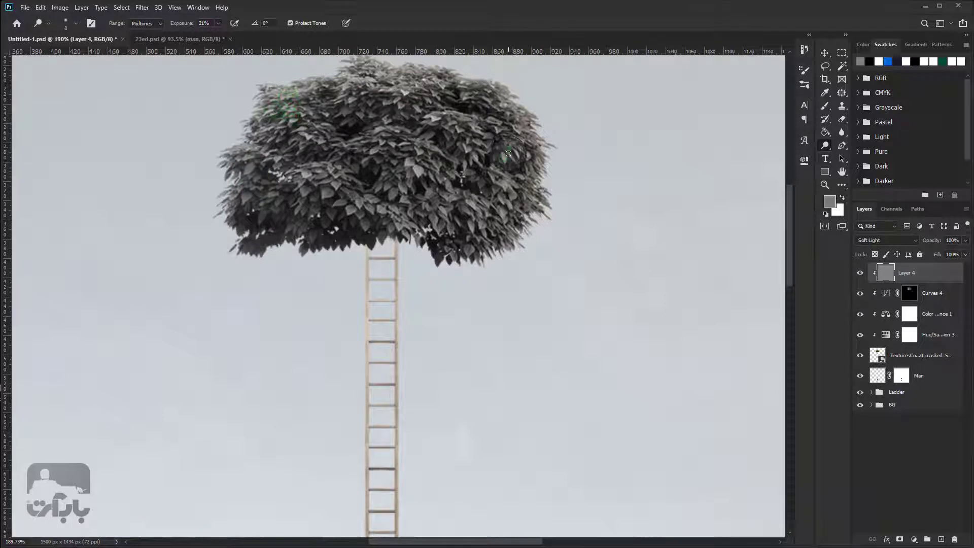
left_click_drag(509, 149, 528, 155)
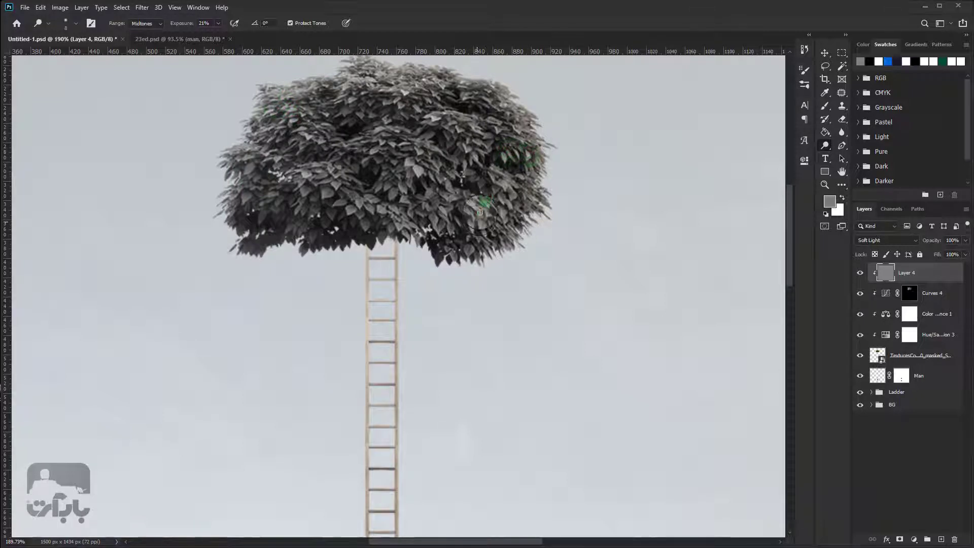
left_click_drag(480, 212, 396, 127)
left_click_drag(406, 88, 349, 97)
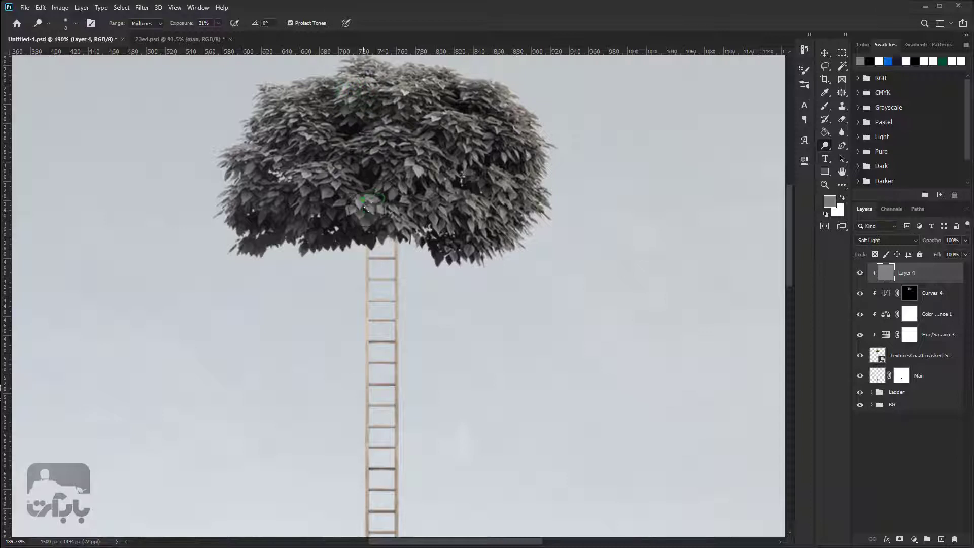
mouse_move(379, 197)
left_mouse_down()
mouse_move(372, 210)
mouse_move(321, 194)
mouse_move(335, 163)
mouse_move(317, 130)
left_mouse_up()
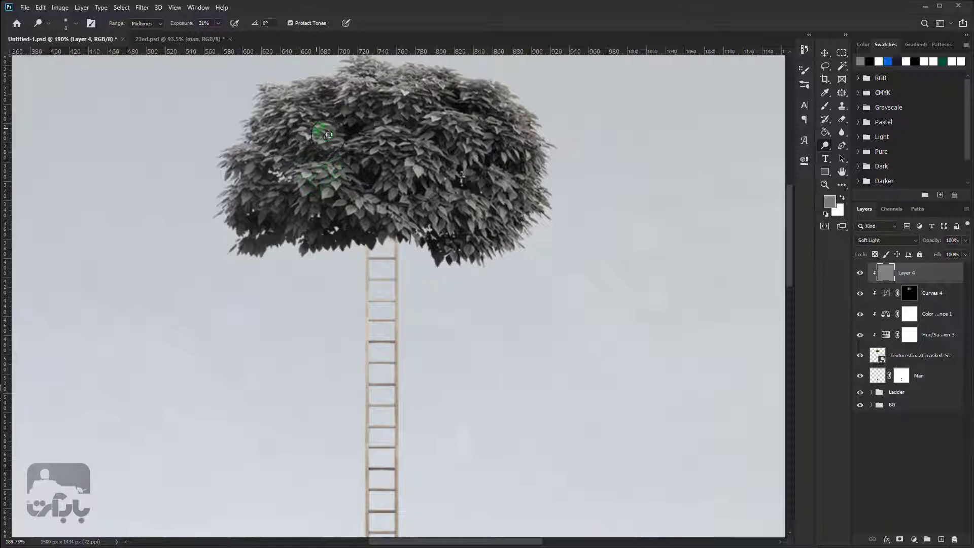
left_click_drag(254, 167, 262, 185)
mouse_move(253, 165)
left_mouse_down()
mouse_move(272, 218)
mouse_move(260, 98)
left_mouse_up()
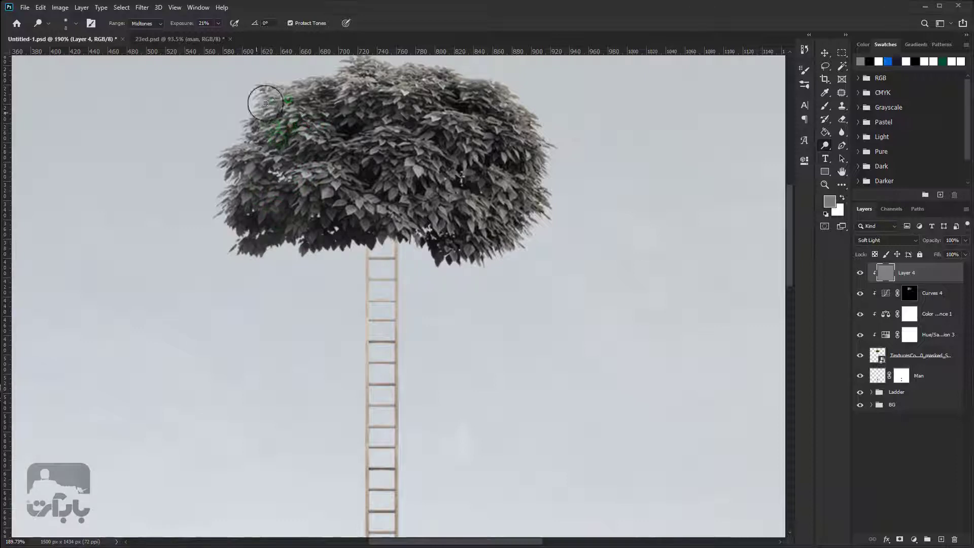
scroll(431, 176, "down", 2)
scroll(431, 175, "down", 3)
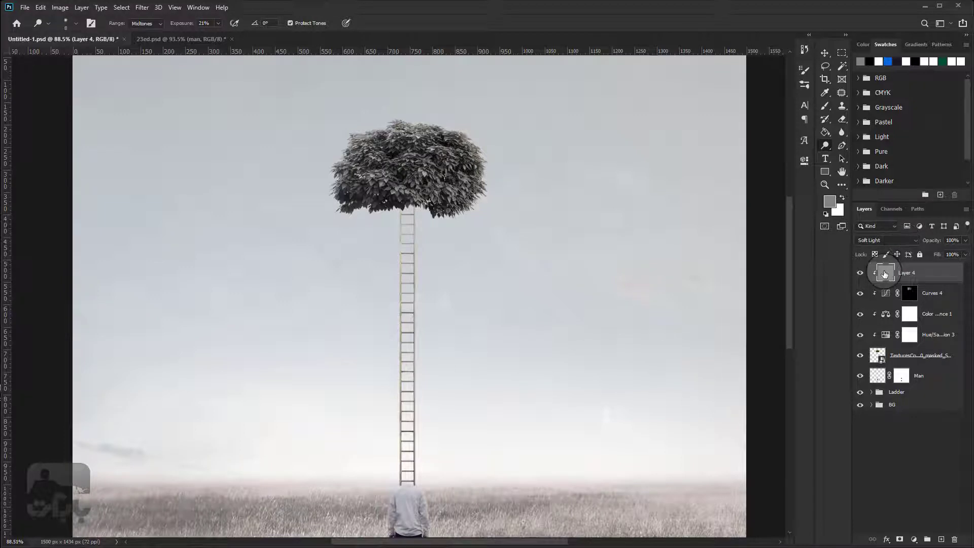
- Preview Layer 4 in Normal blend mode, then restore Soft Light
left_click(888, 240)
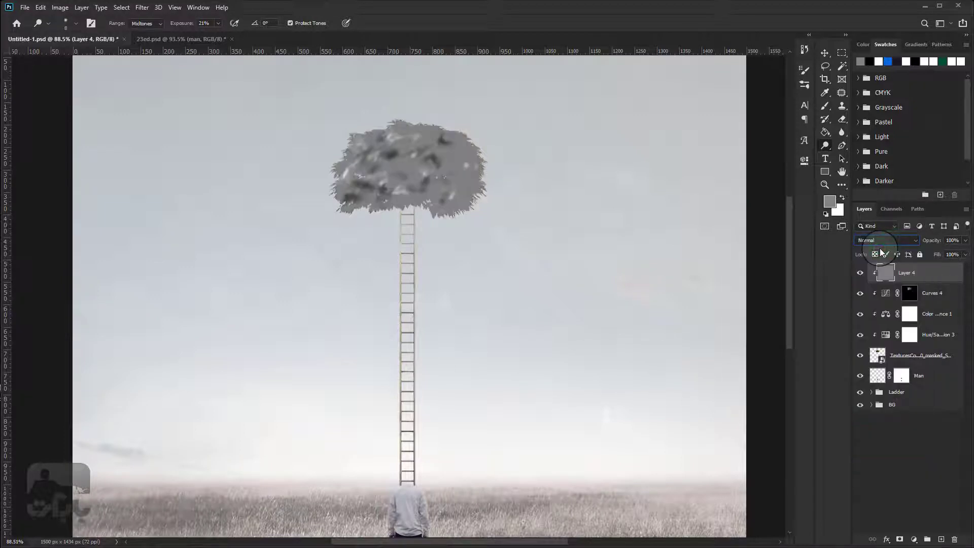
left_click(893, 242)
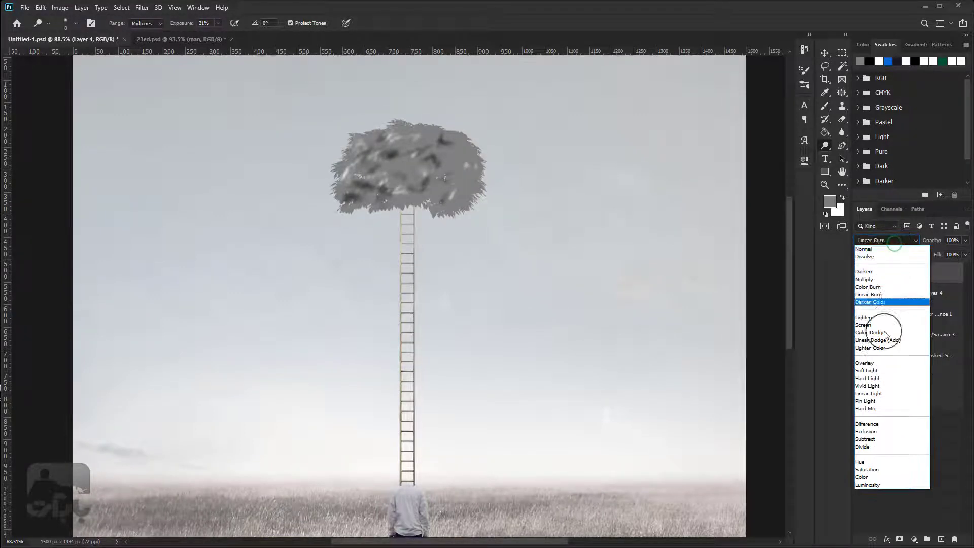
left_click(875, 370)
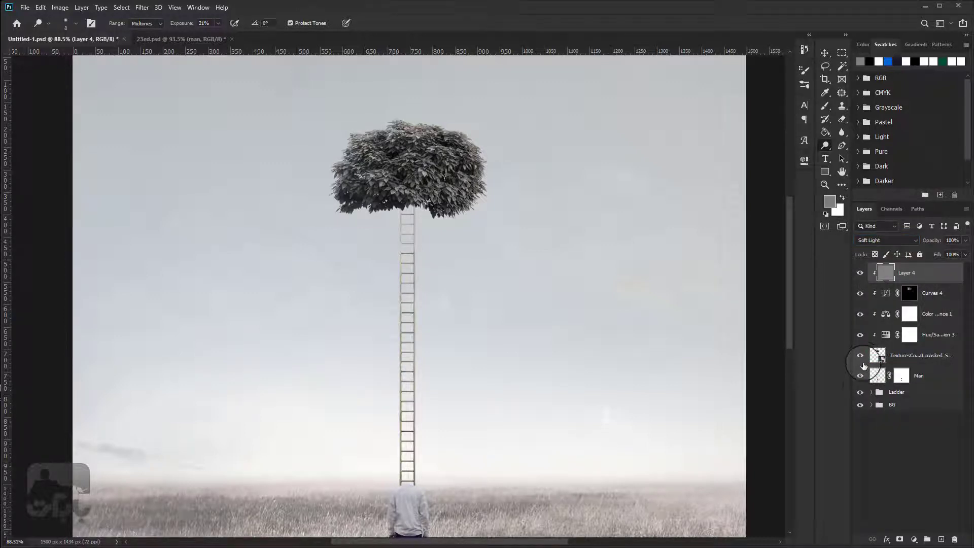
- Group the tree, its adjustments and Layer 4 into a group named Tree and save
left_click(936, 334, "shift")
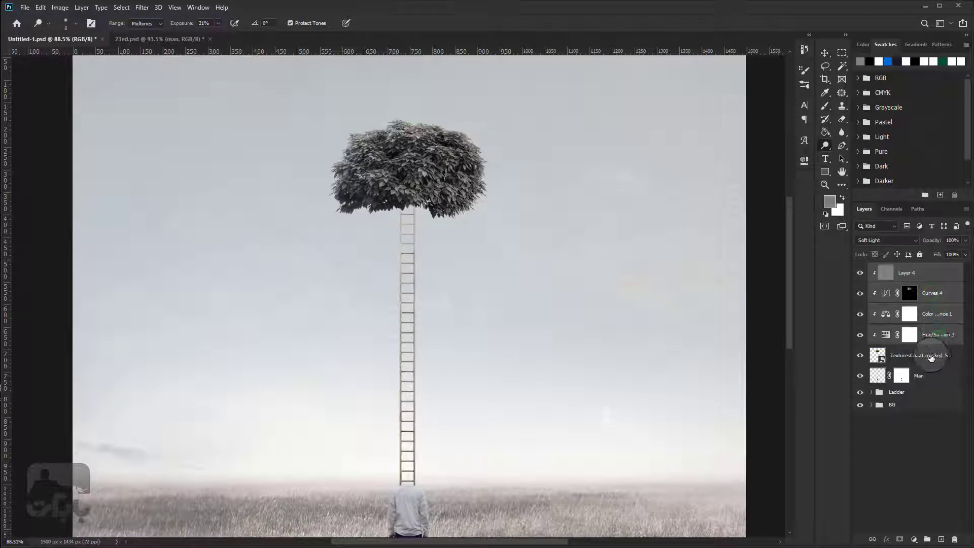
left_click(935, 356, "shift")
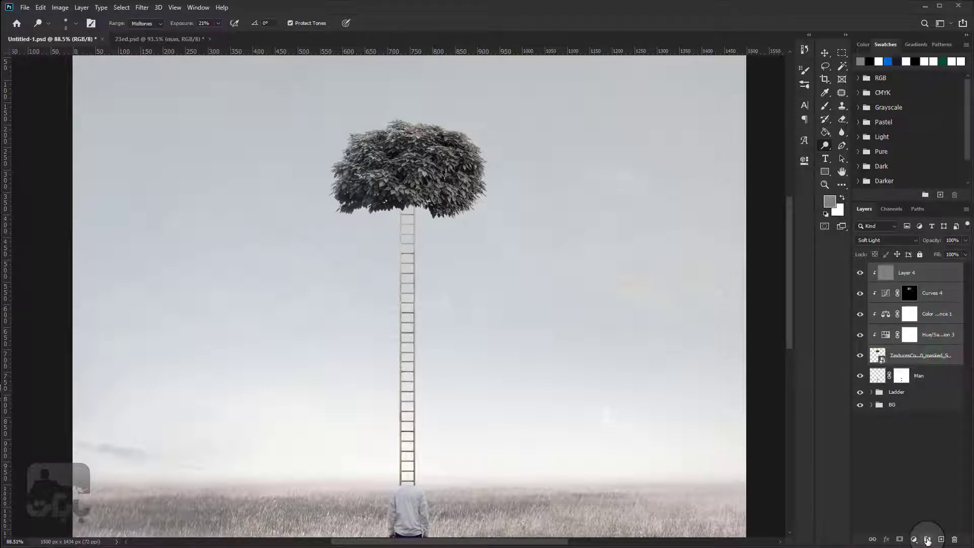
left_click(927, 539)
double_click(902, 270)
type("Tree")
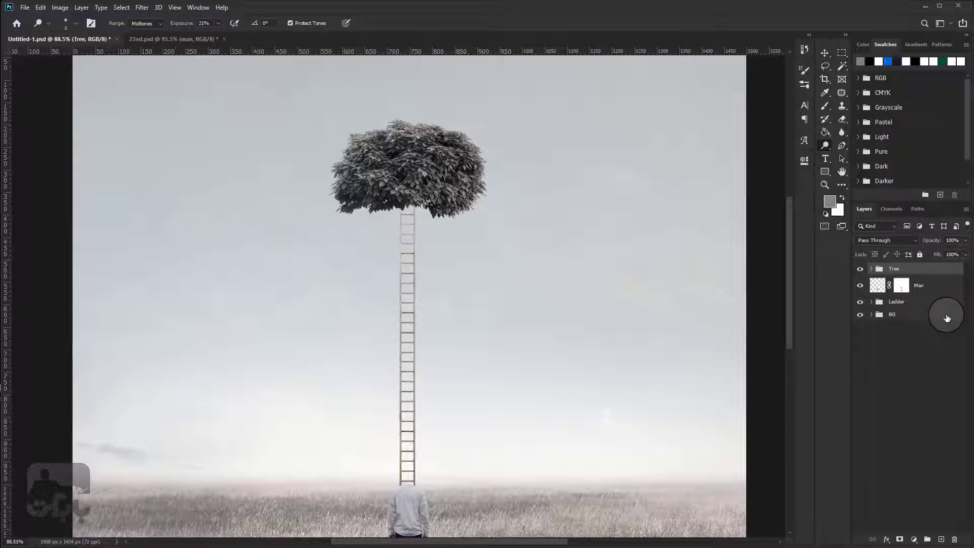
key("ctrl+s")
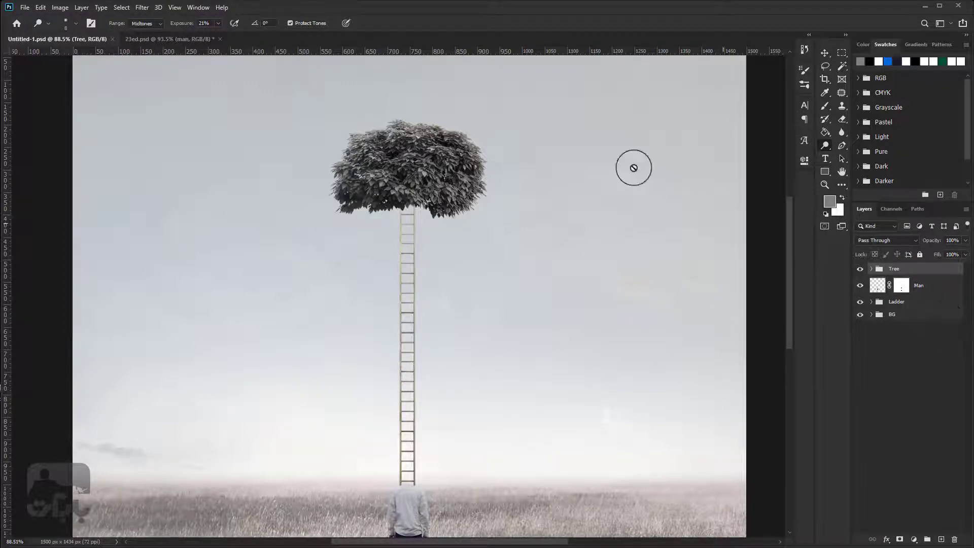
key("alt+Tab")
- Open the depositphotos bowler-hat JPG from folder 02 as a new Photoshop document
left_click(363, 114)
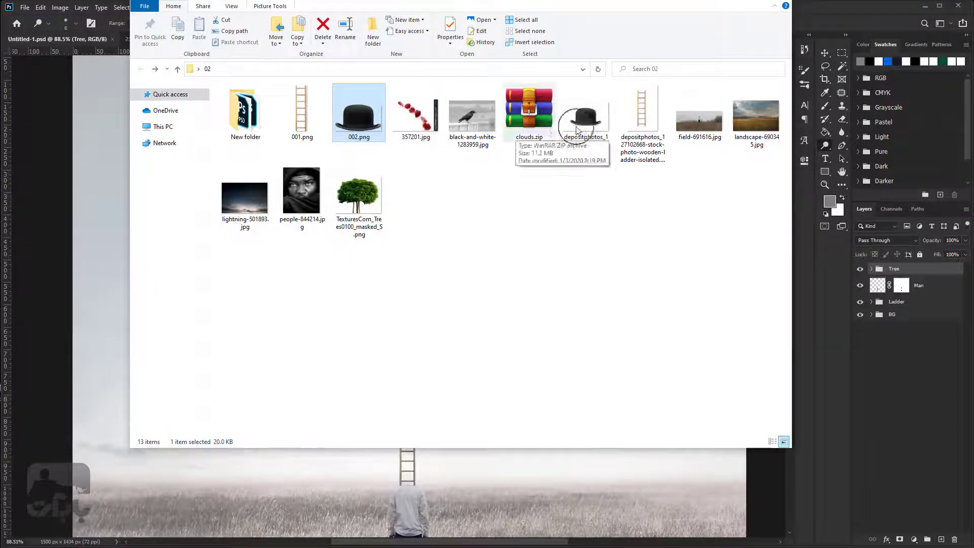
left_click(607, 127)
left_click_drag(586, 126, 850, 12)
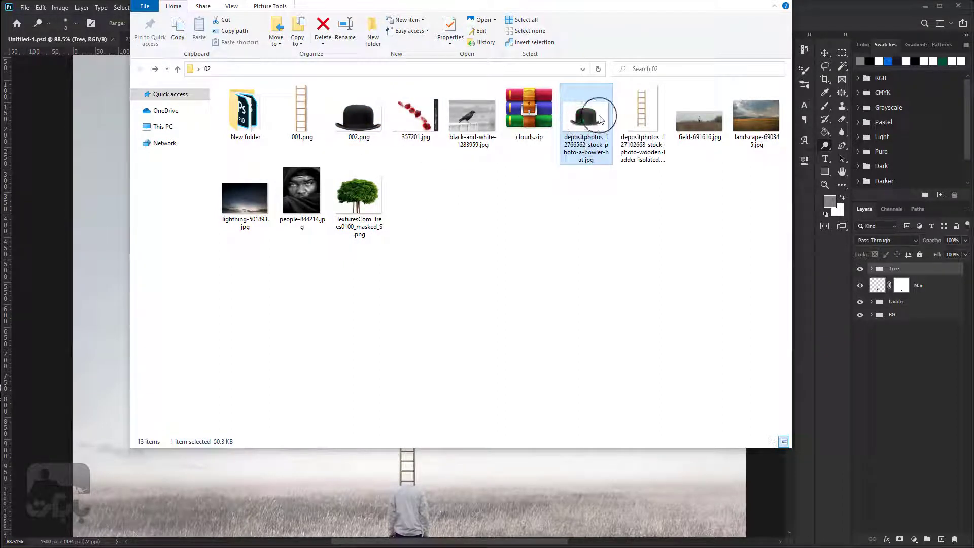
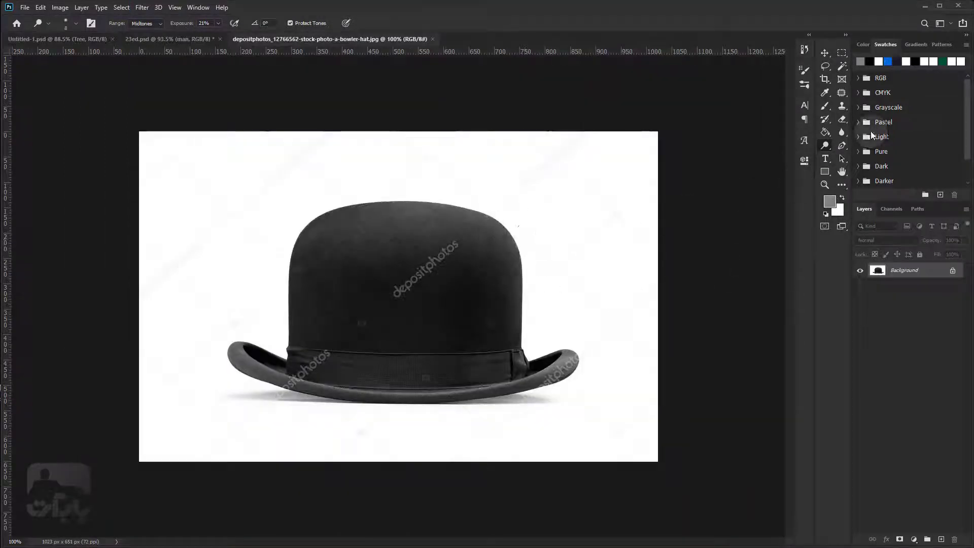
- Remove the hat's white background with an inverted layer mask applied permanently to Layer 0
left_click(842, 66)
left_click(587, 212)
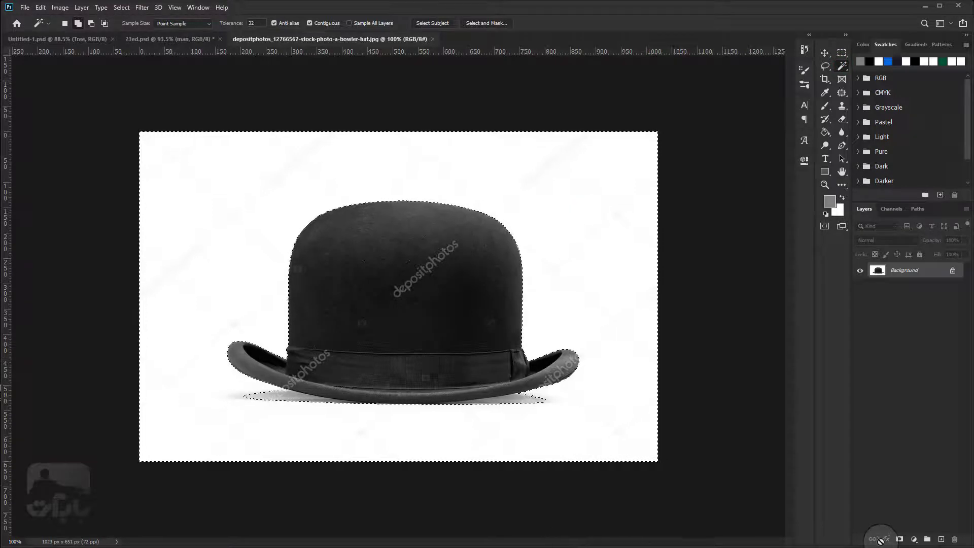
left_click(899, 539)
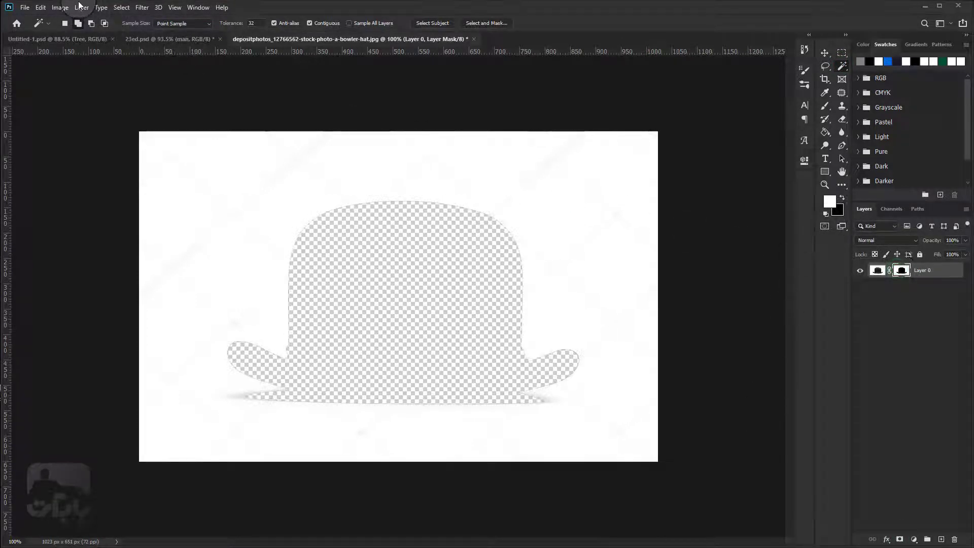
left_click(60, 7)
mouse_move(76, 33)
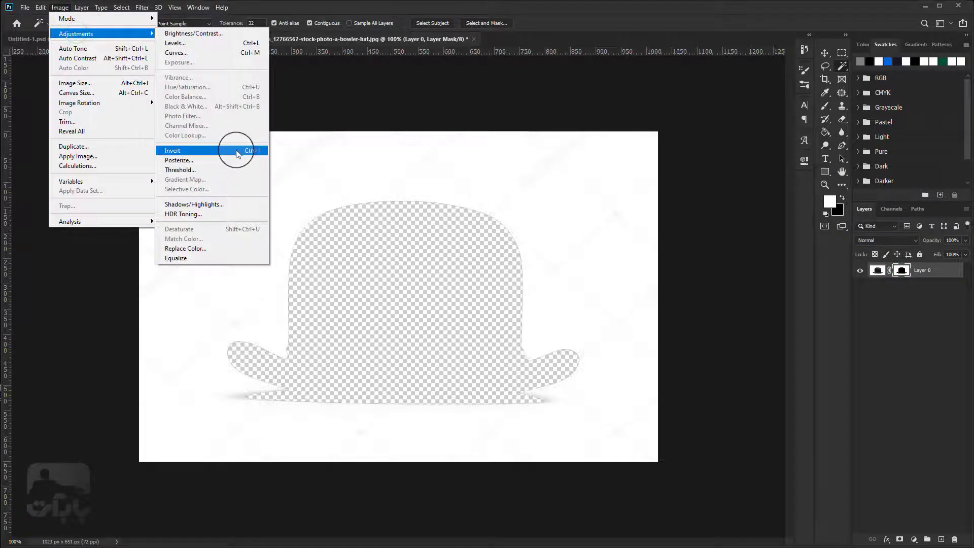
left_click(238, 152)
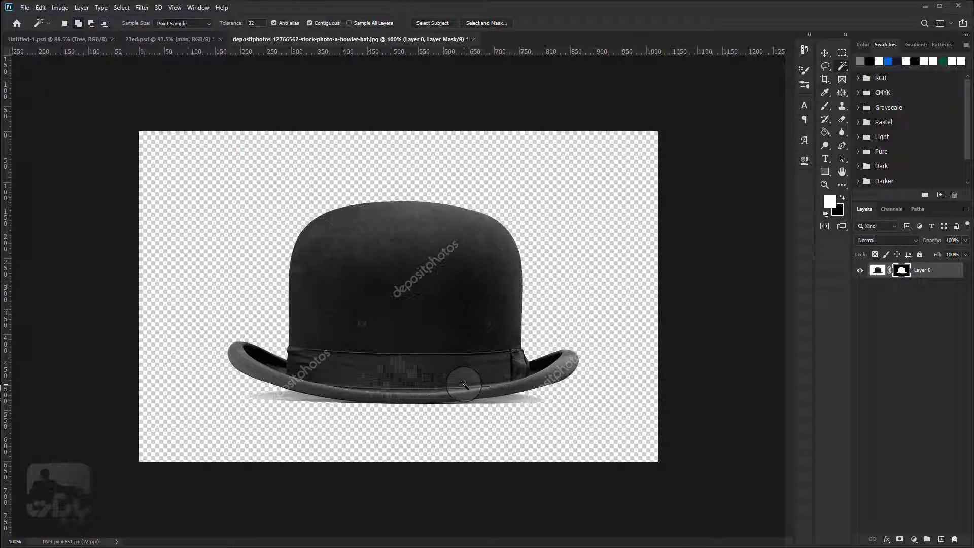
left_click(825, 54)
right_click(901, 269)
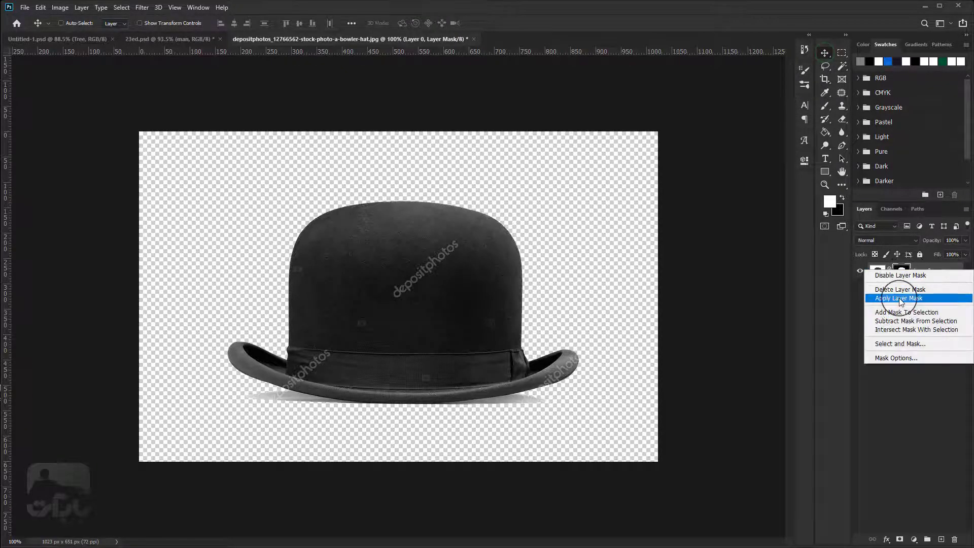
left_click(901, 298)
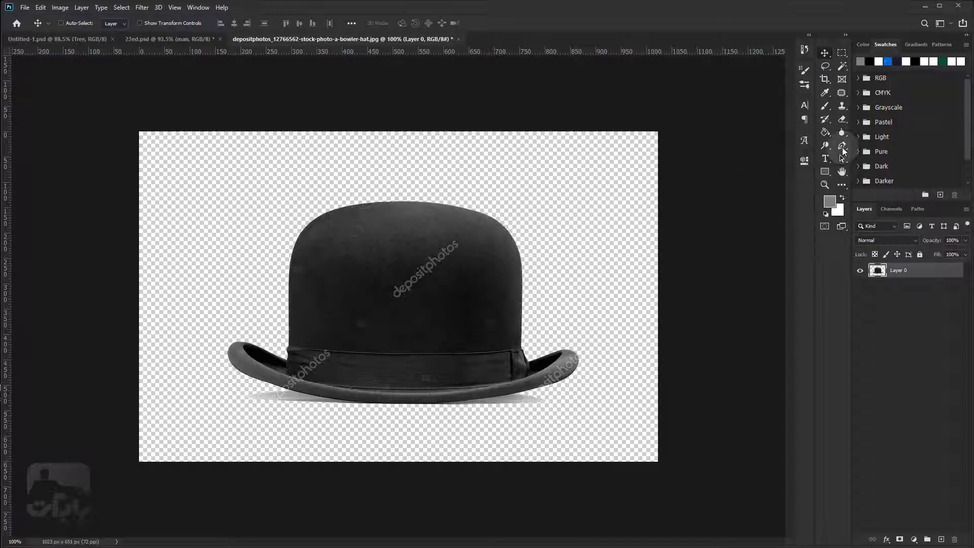
- Bring the hat into Untitled-1 as Layer 5, scaled to about 8.67% atop the tree crown
mouse_move(441, 261)
left_mouse_down()
mouse_move(76, 40)
mouse_move(370, 287)
left_mouse_up()
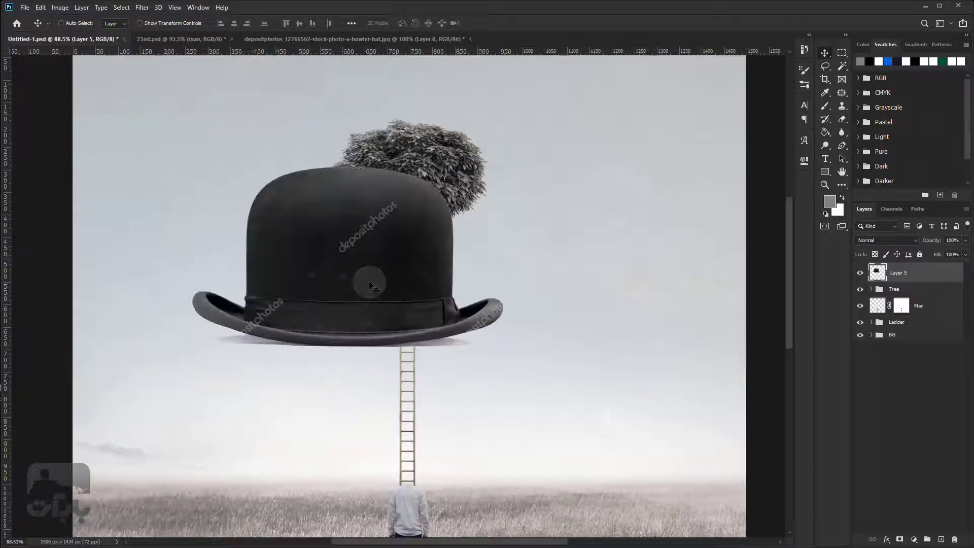
left_click(60, 7)
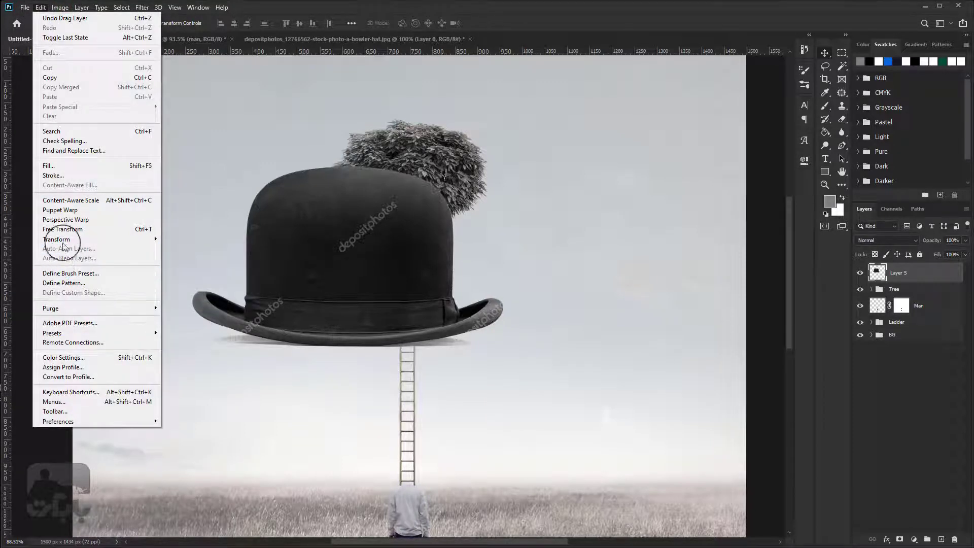
left_click(65, 228)
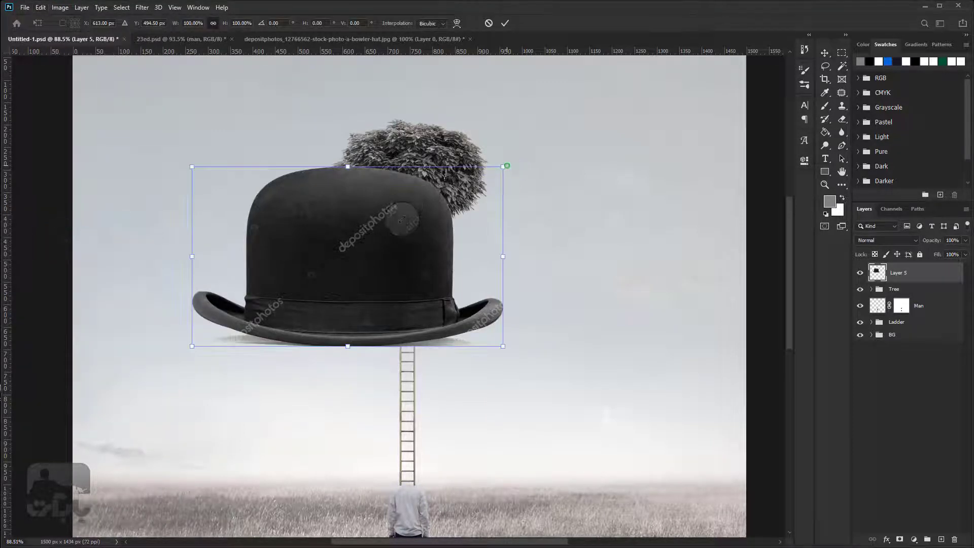
mouse_move(503, 166)
left_mouse_down()
mouse_move(262, 305)
mouse_move(416, 117)
left_mouse_up()
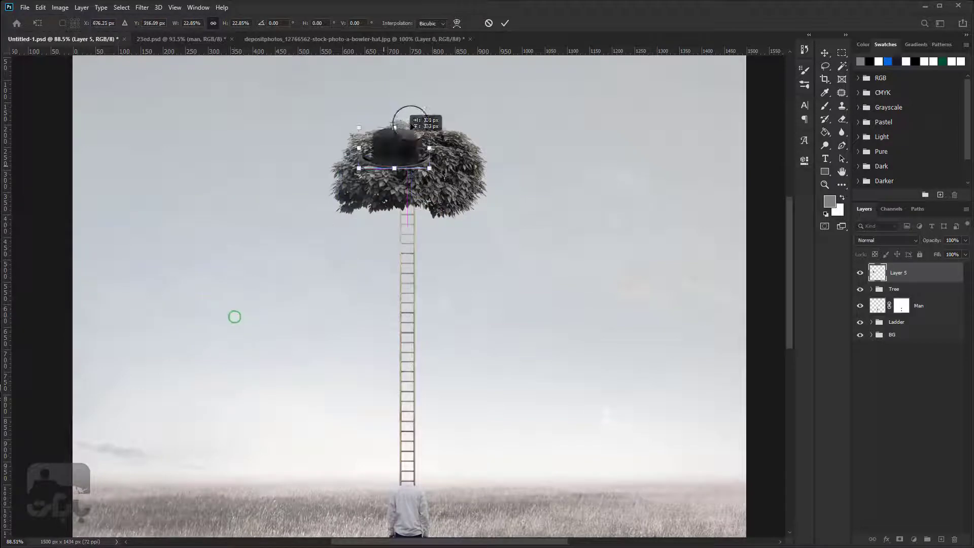
scroll(416, 116, "down", 2)
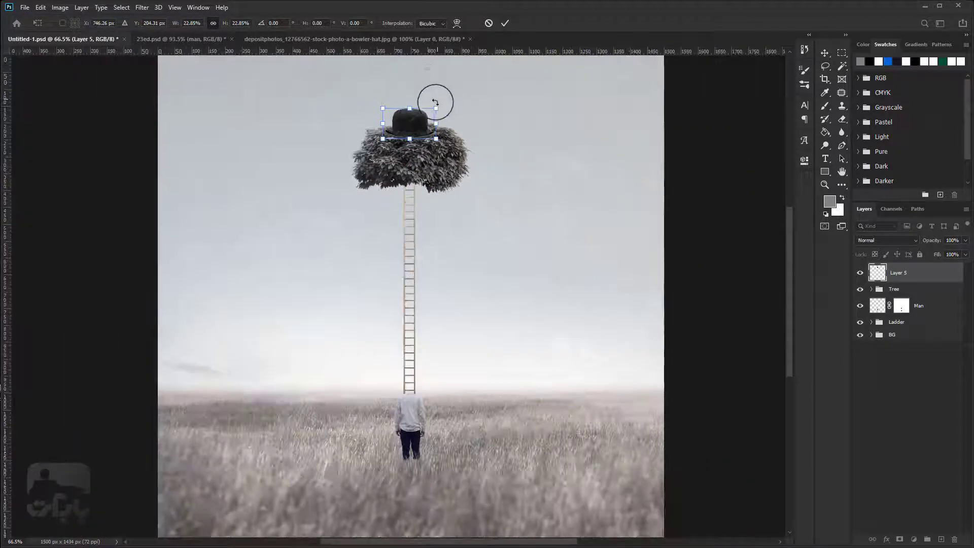
mouse_move(433, 108)
left_mouse_down()
mouse_move(409, 124)
mouse_move(425, 254)
mouse_move(426, 241)
left_mouse_up()
scroll(405, 129, "up", 2)
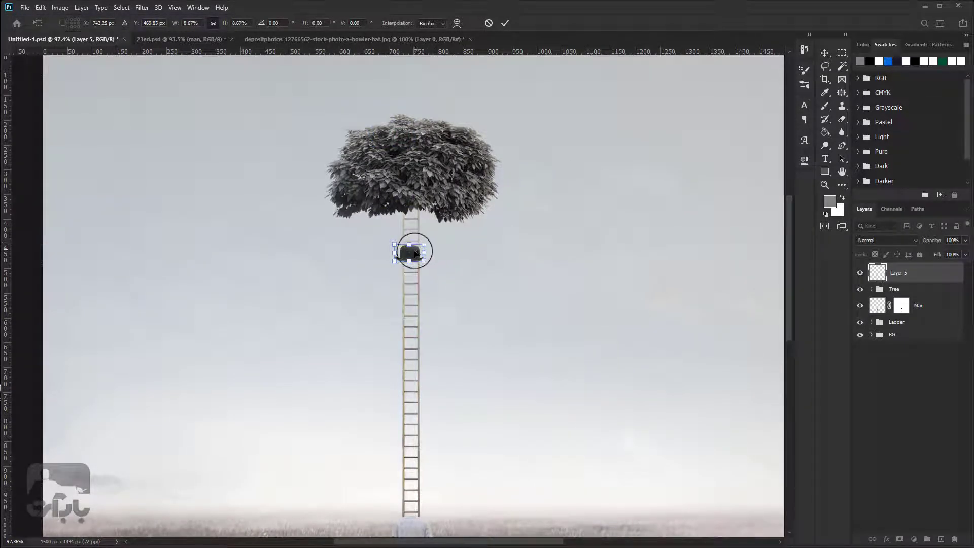
left_click_drag(415, 252, 412, 110)
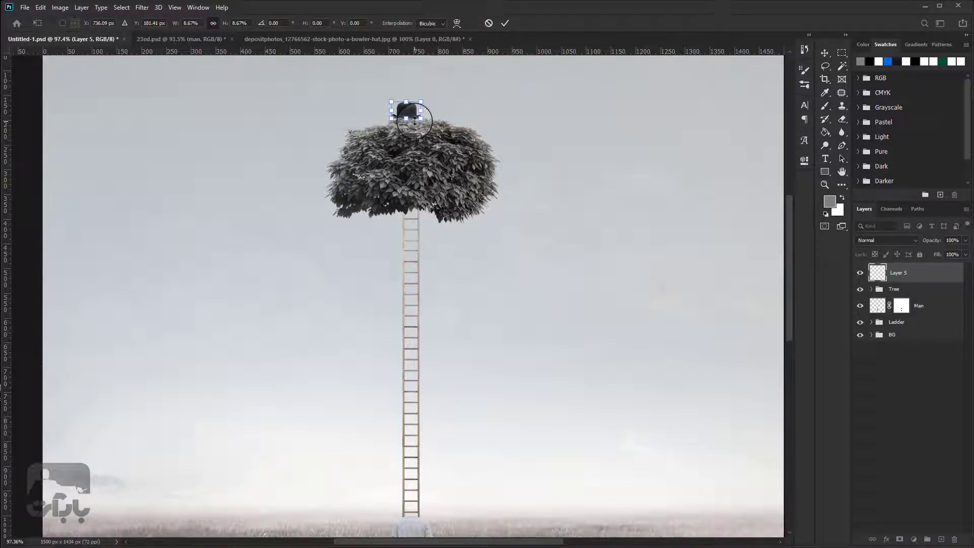
left_click(505, 23)
scroll(411, 105, "up", 4)
scroll(415, 108, "up", 4)
scroll(414, 107, "up", 2)
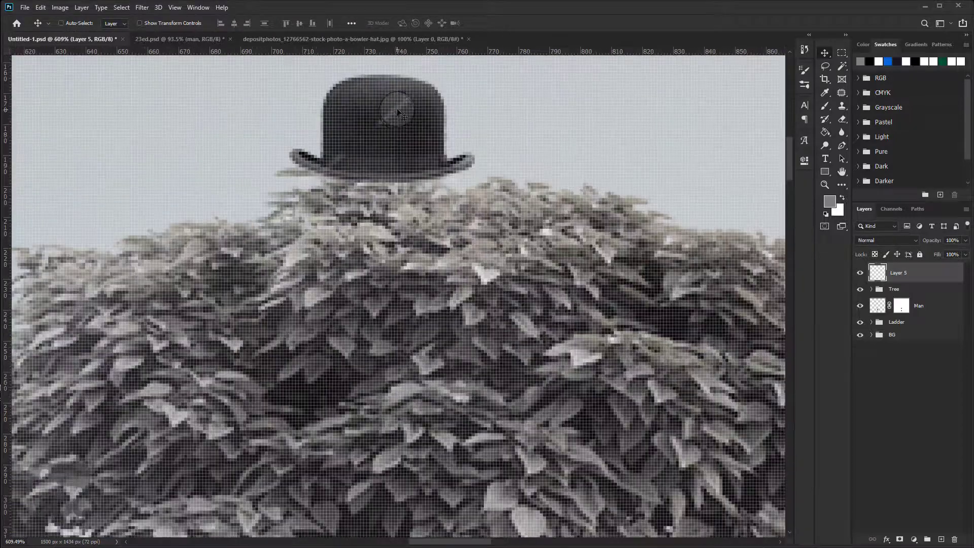
- Patch out the watermark on the hat's crown with the Patch tool
left_click(842, 122)
left_click(841, 108)
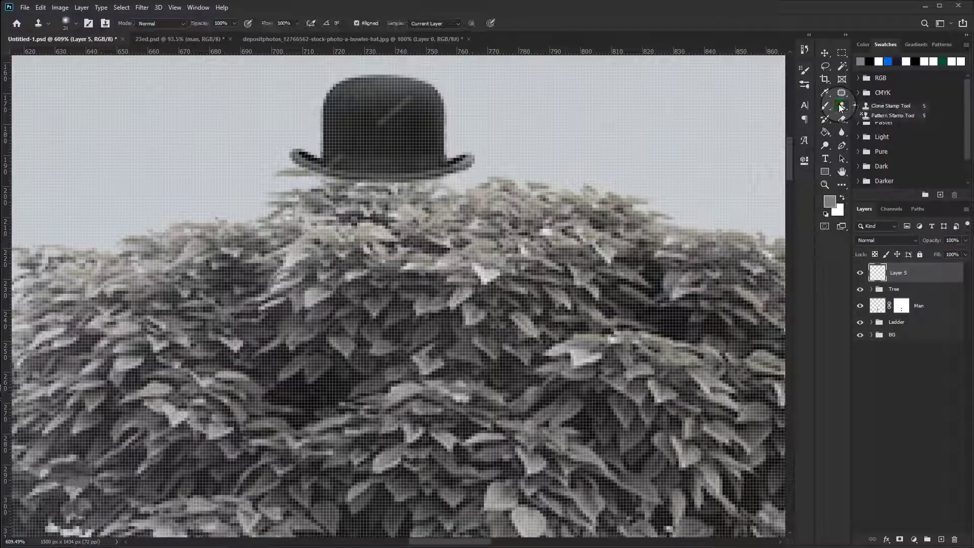
left_click(841, 93)
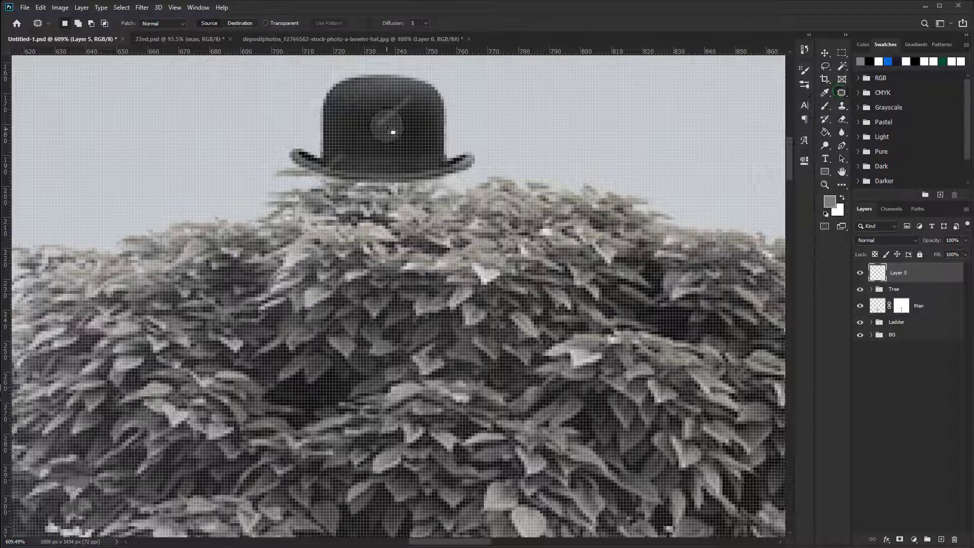
scroll(421, 114, "up", 2)
left_click_drag(423, 94, 371, 109)
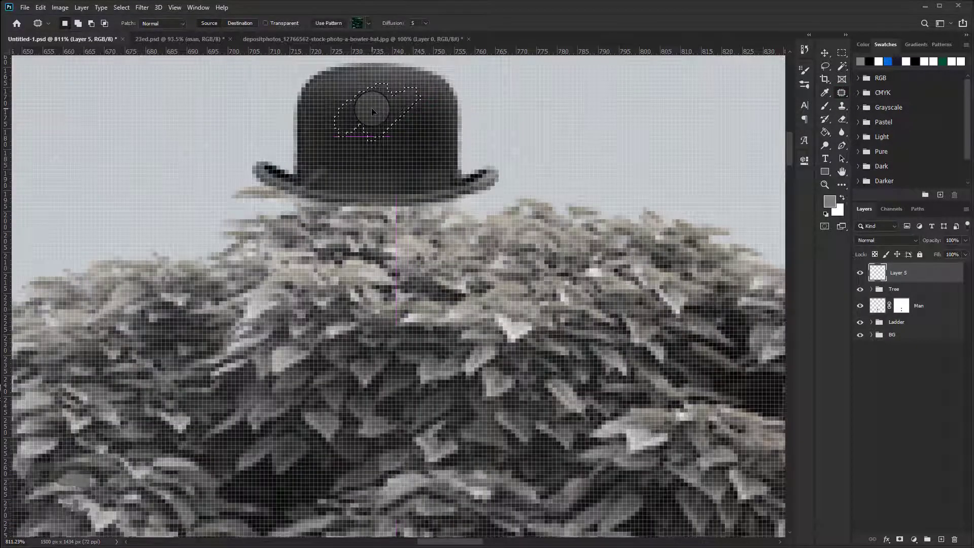
left_click_drag(322, 177, 388, 135)
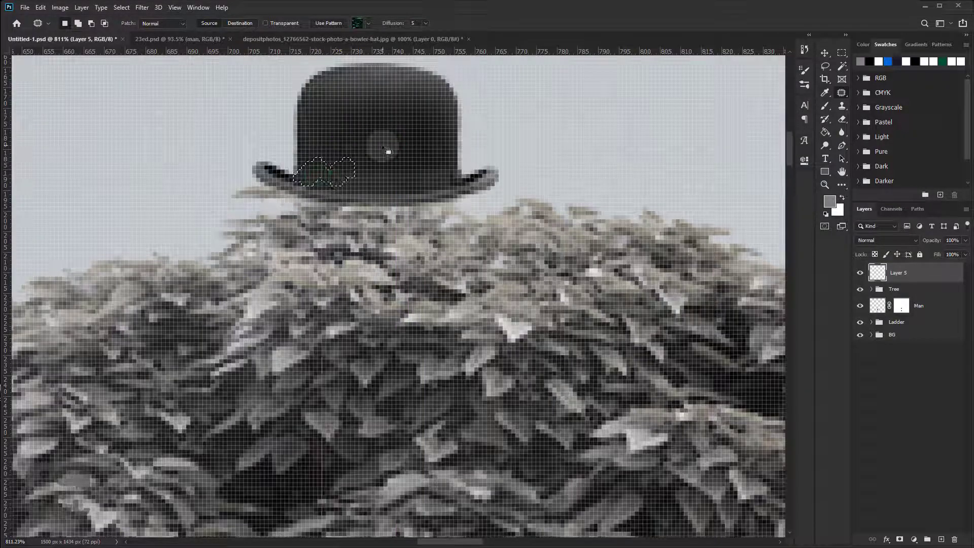
key("ctrl+d")
- Patch out the remaining watermark on the hat's left brim
scroll(394, 137, "down", 5)
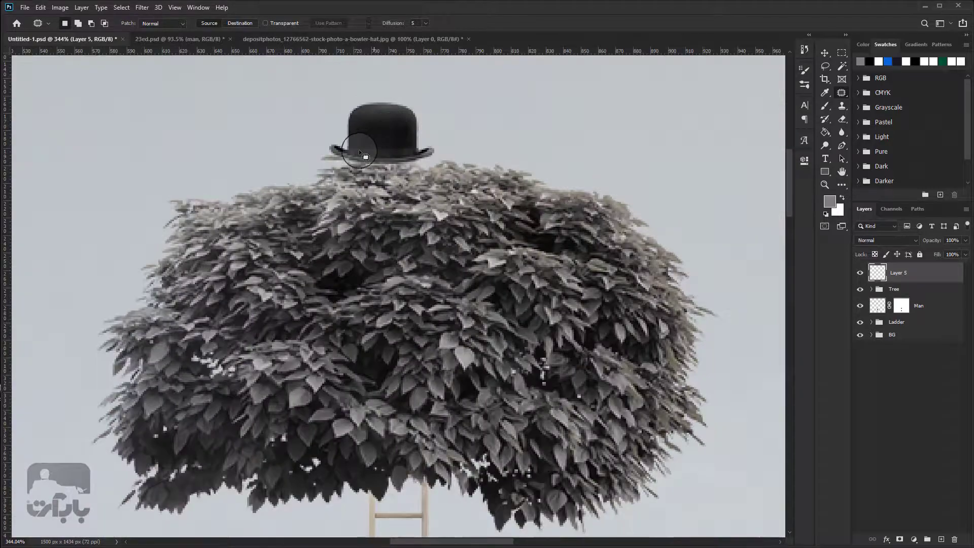
scroll(358, 149, "up", 5)
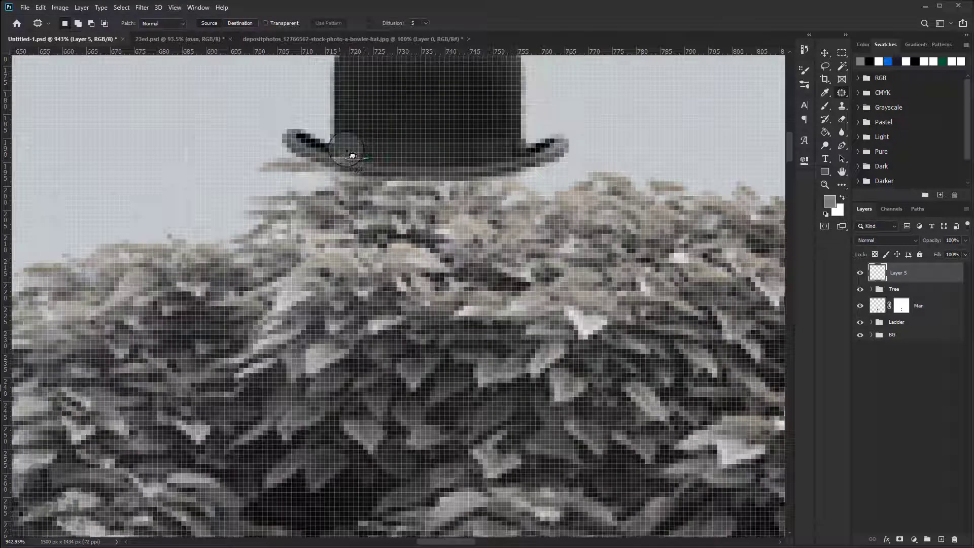
left_click_drag(353, 156, 365, 158)
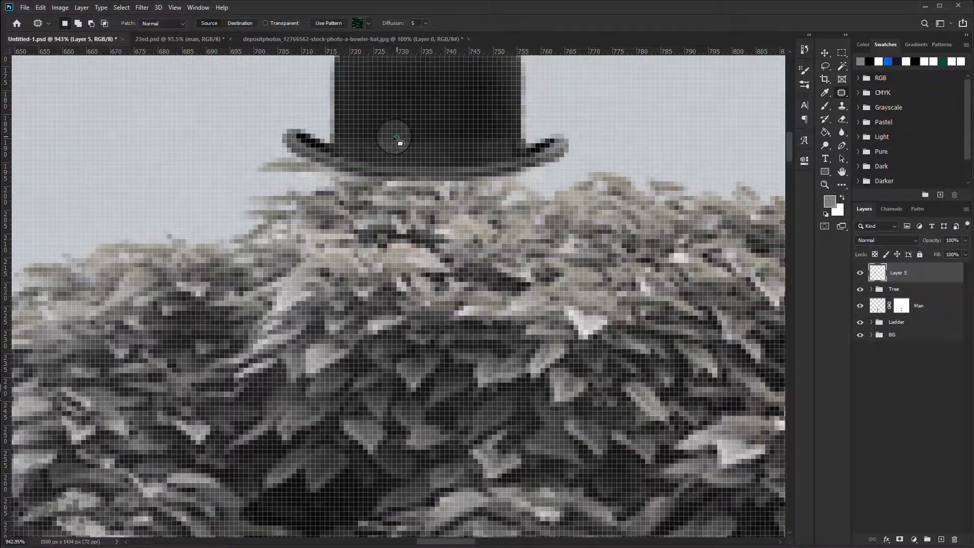
key("ctrl+d")
scroll(399, 143, "down", 4)
scroll(409, 120, "down", 3)
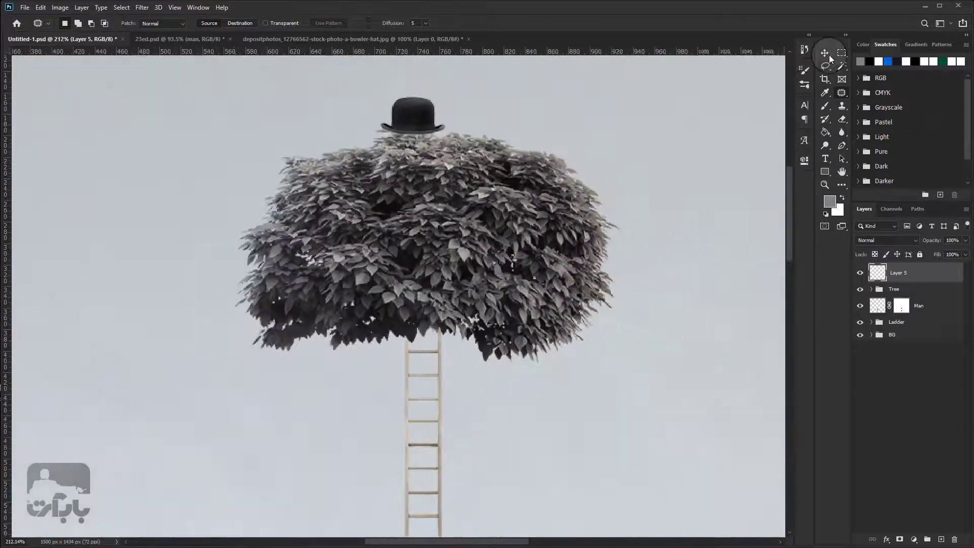
- Convert the hat layer to a smart object and nudge it slightly right
left_click(824, 52)
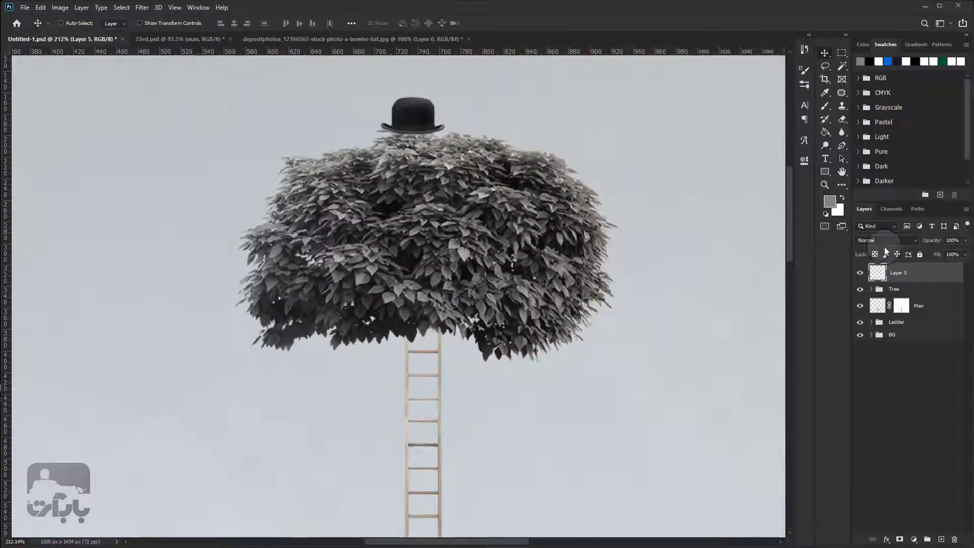
right_click(920, 274)
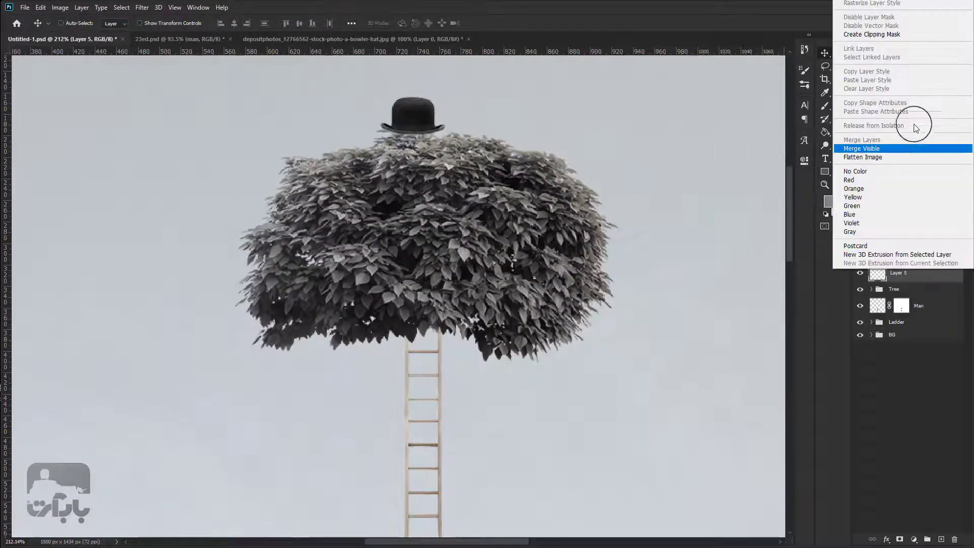
left_click(80, 7)
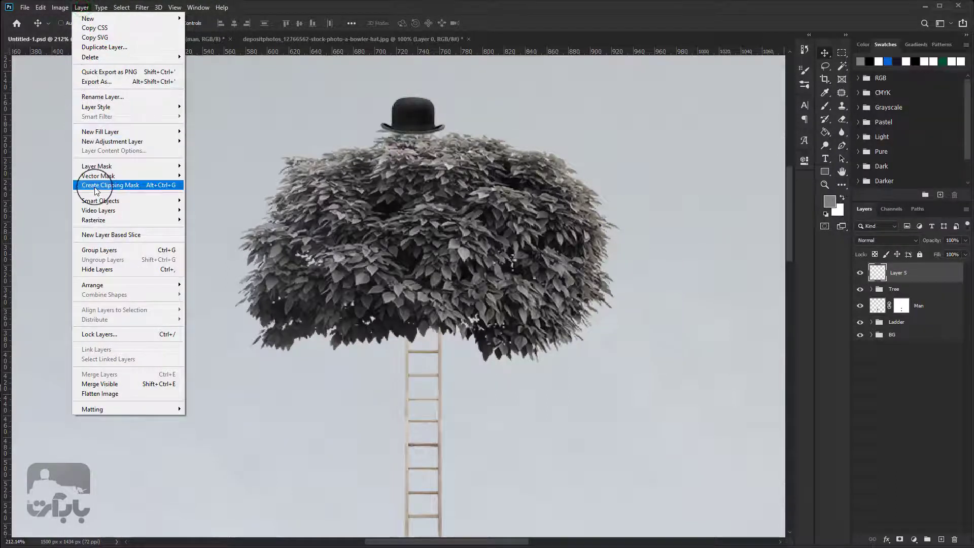
mouse_move(101, 200)
left_click(217, 200)
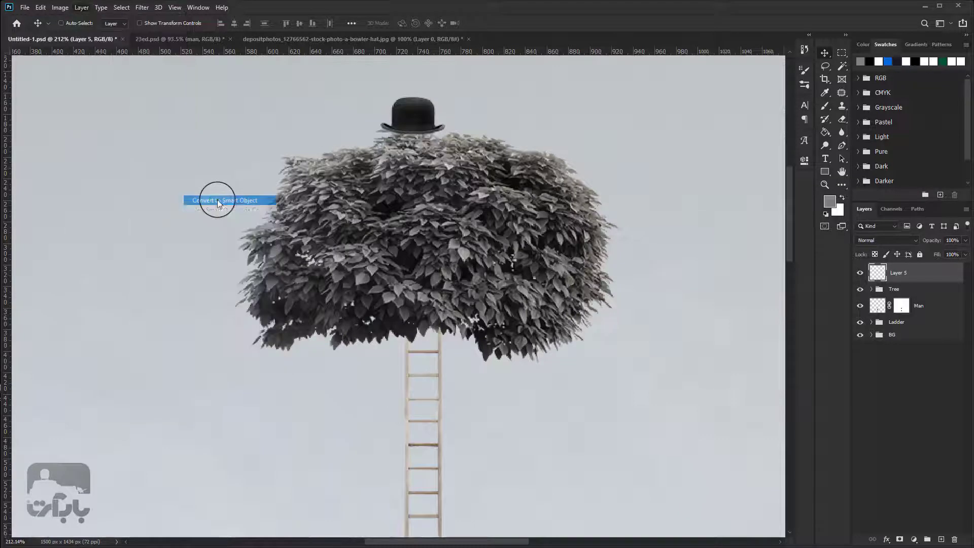
left_click(860, 273)
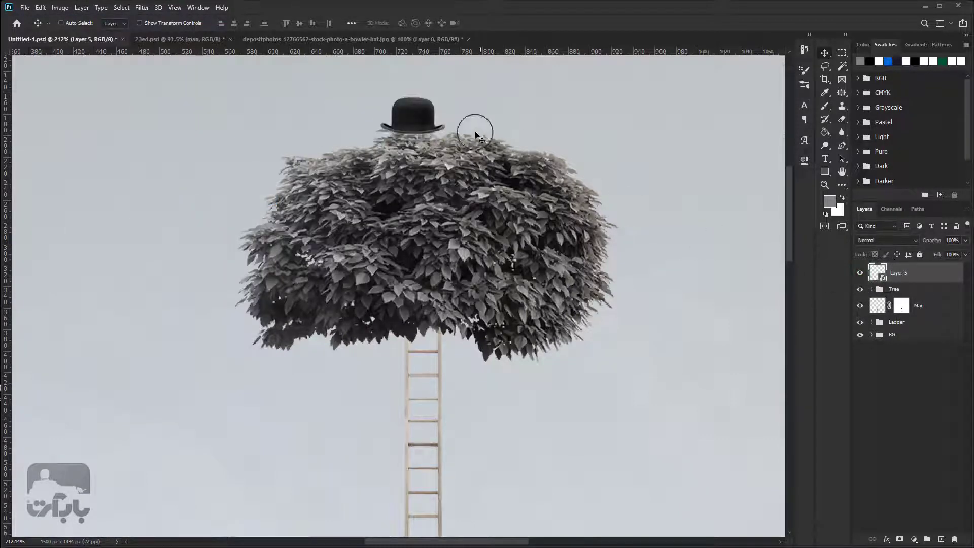
left_click_drag(450, 123, 432, 111)
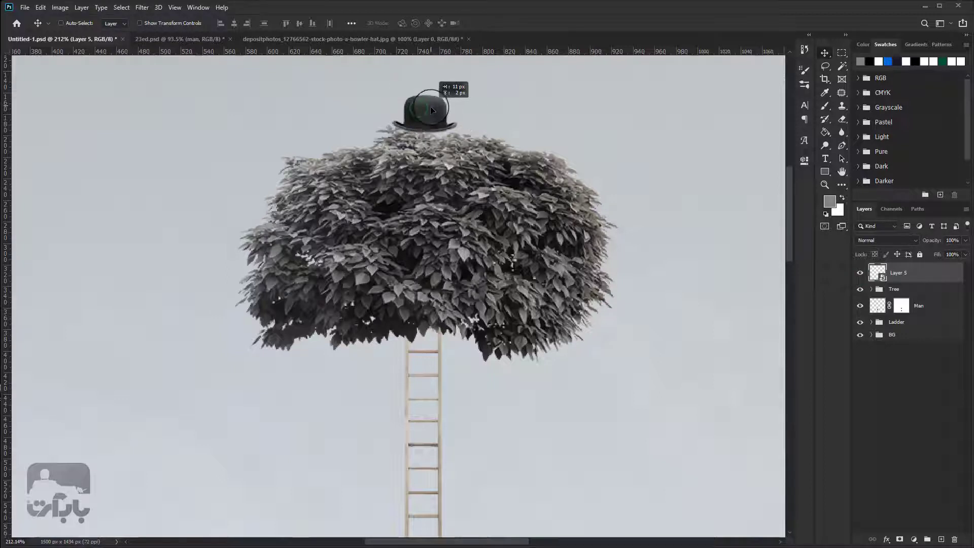
- Rotate the hat about 14 degrees, enlarge it slightly and settle it into the treetop
left_click(40, 7)
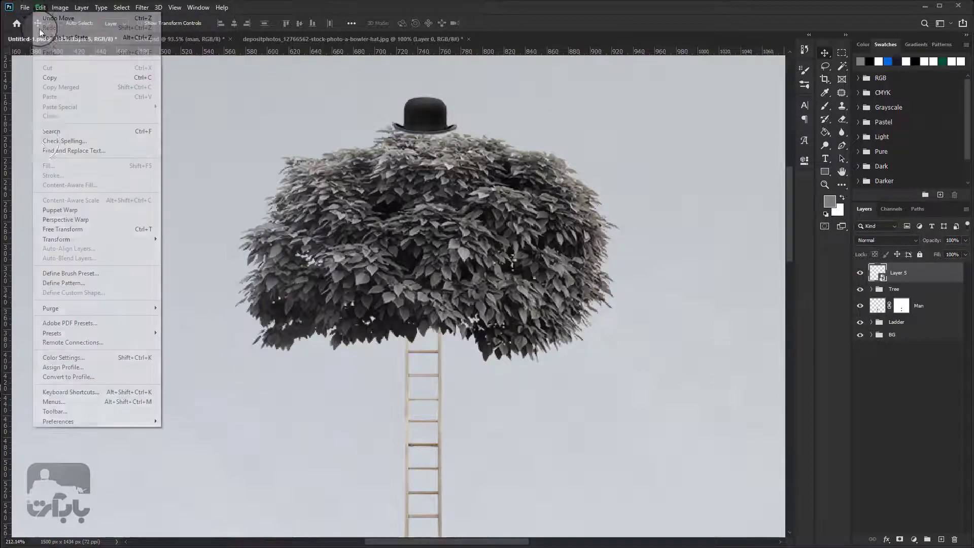
left_click(59, 228)
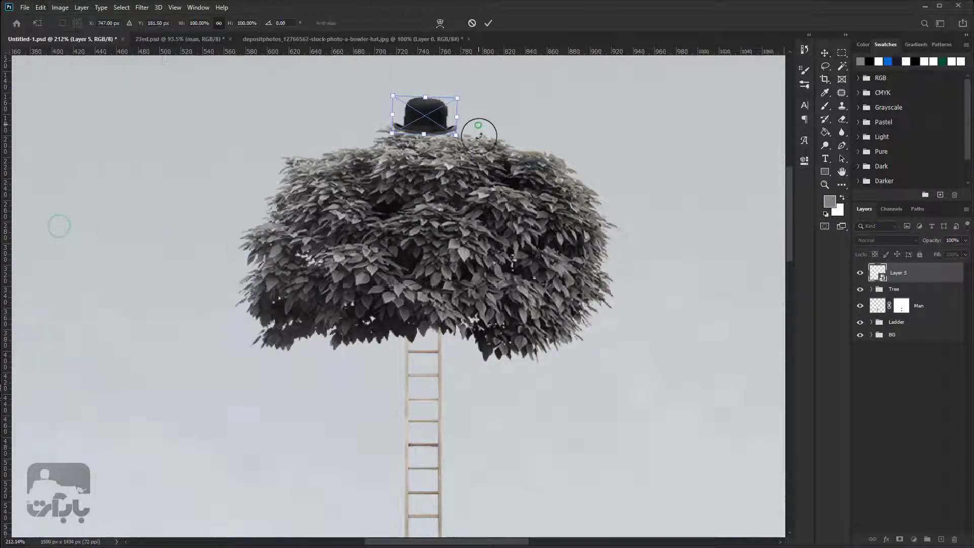
left_click_drag(479, 131, 479, 138)
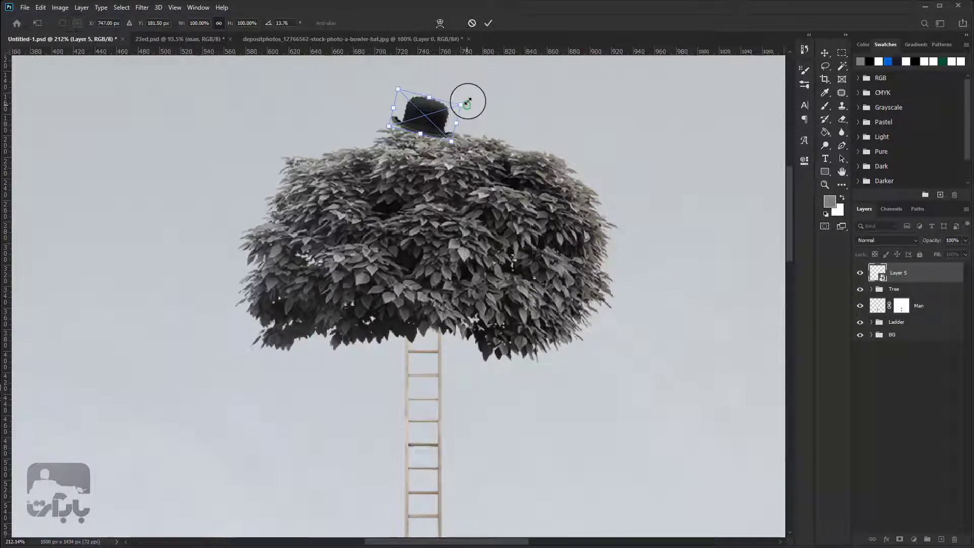
left_click_drag(467, 101, 471, 96)
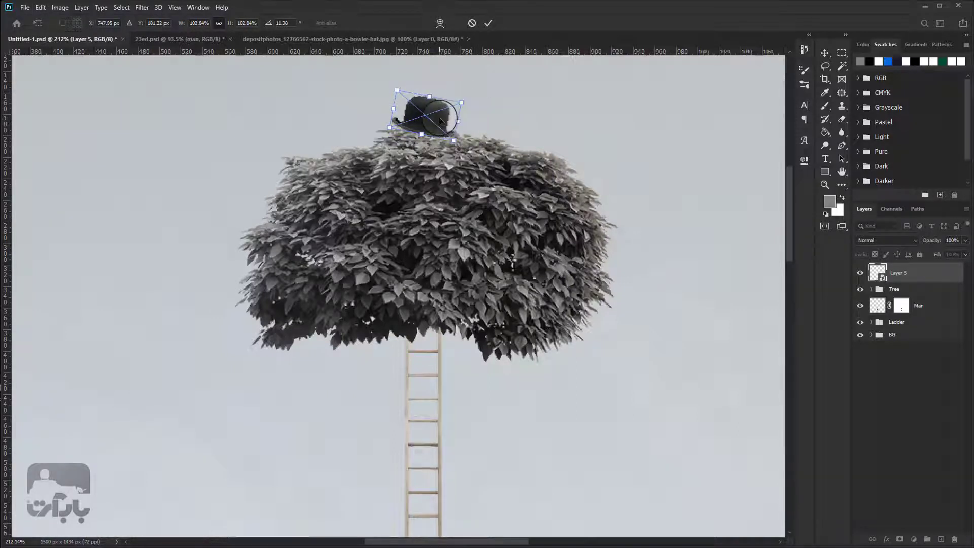
left_click(491, 31)
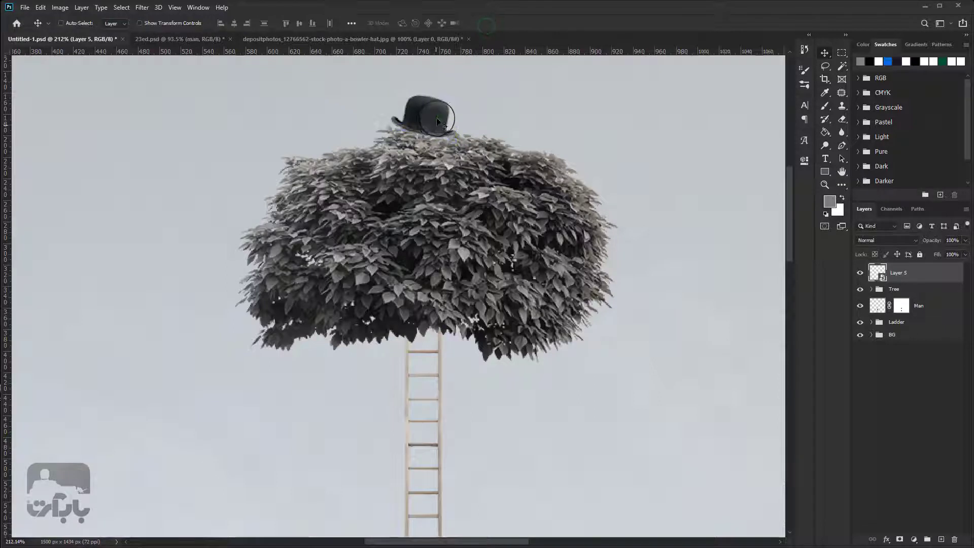
left_click_drag(439, 124, 435, 123)
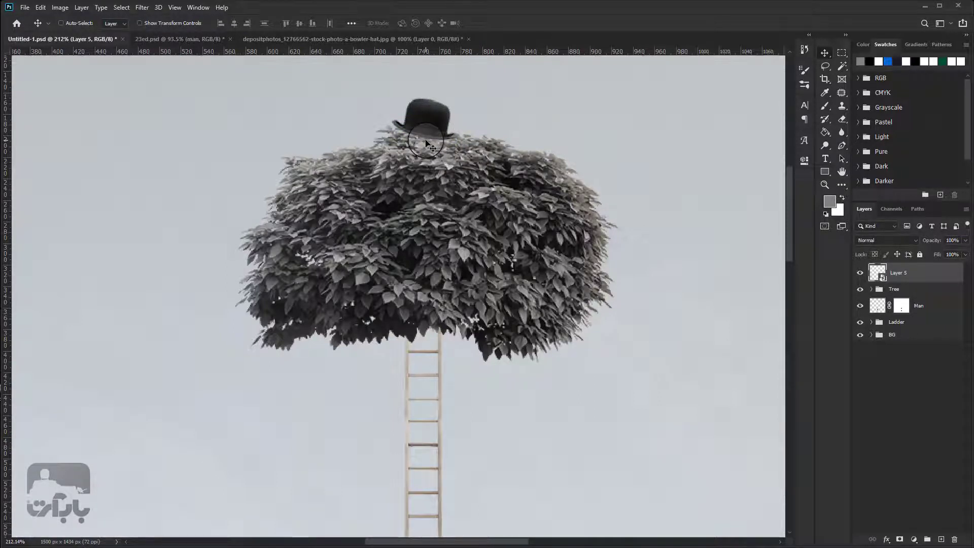
- Add a Curves 5 adjustment with raised midtones, clipped to the hat layer
left_click(912, 539)
left_click(911, 405)
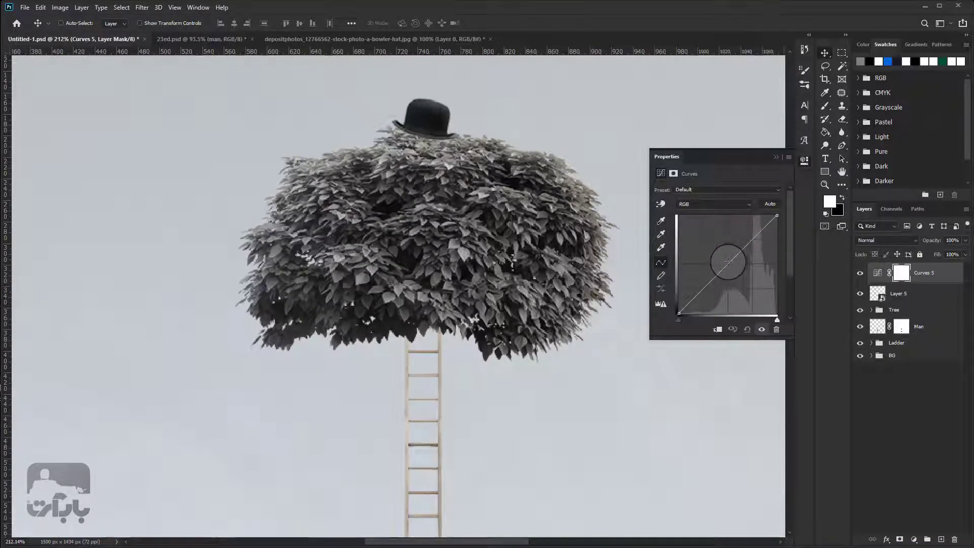
left_click_drag(726, 262, 724, 228)
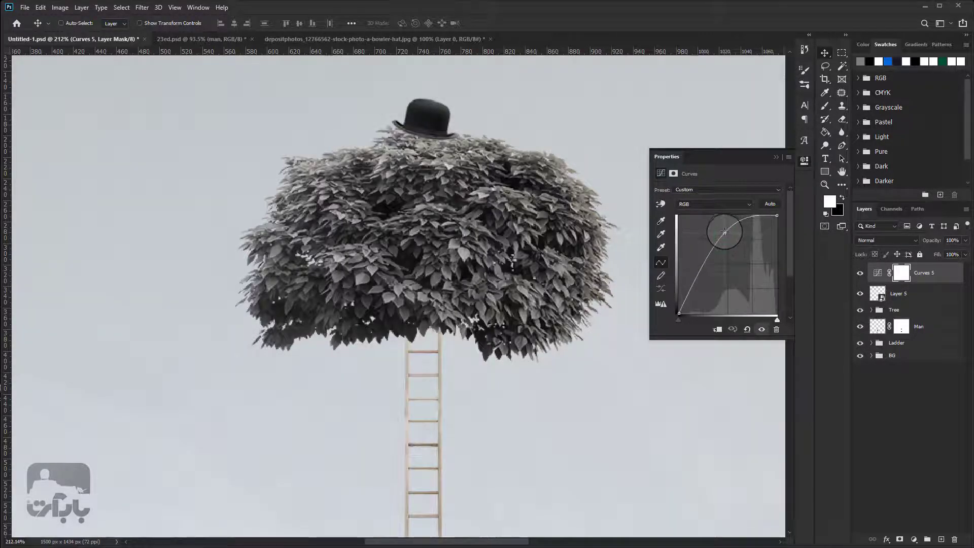
left_click(717, 330)
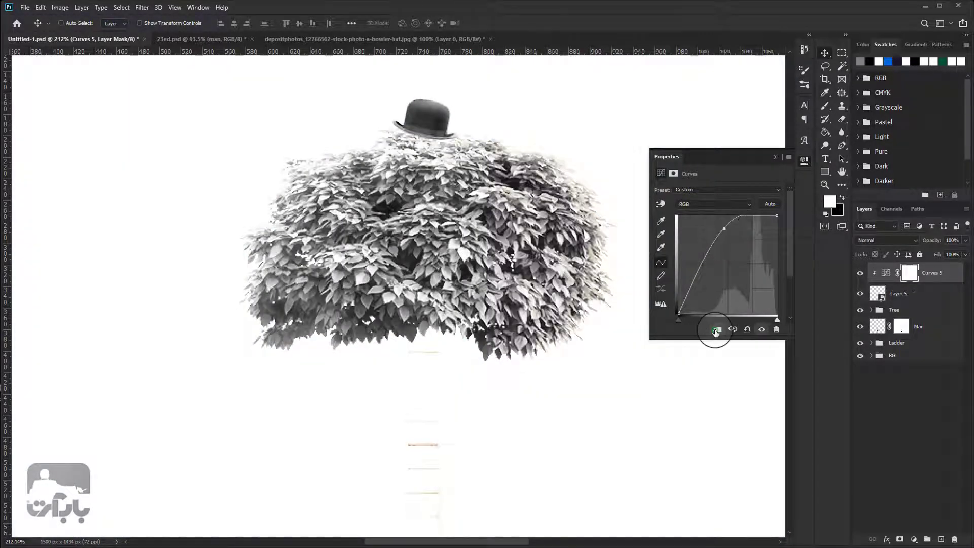
left_click(860, 272)
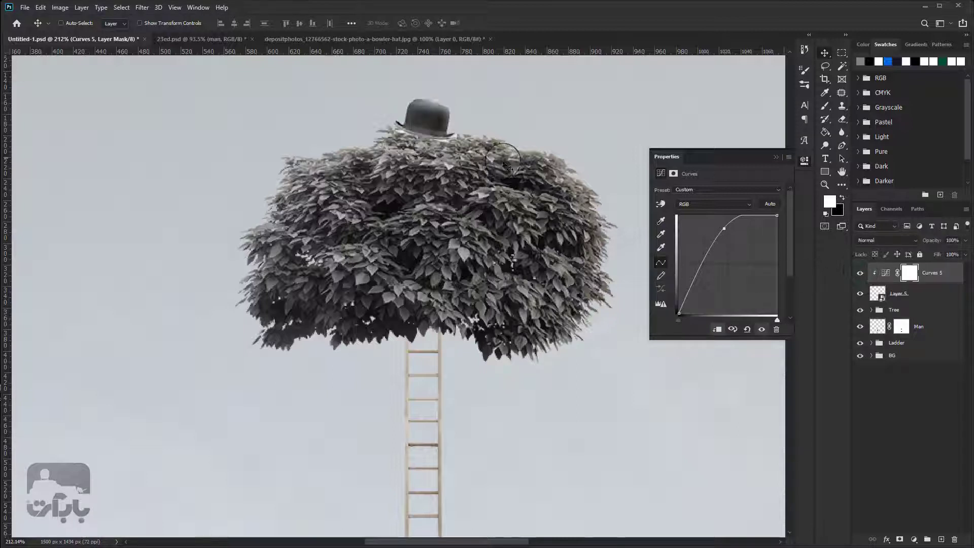
- Fill the Curves 5 mask with black to hide the brightening
left_click(913, 276)
left_click(842, 198)
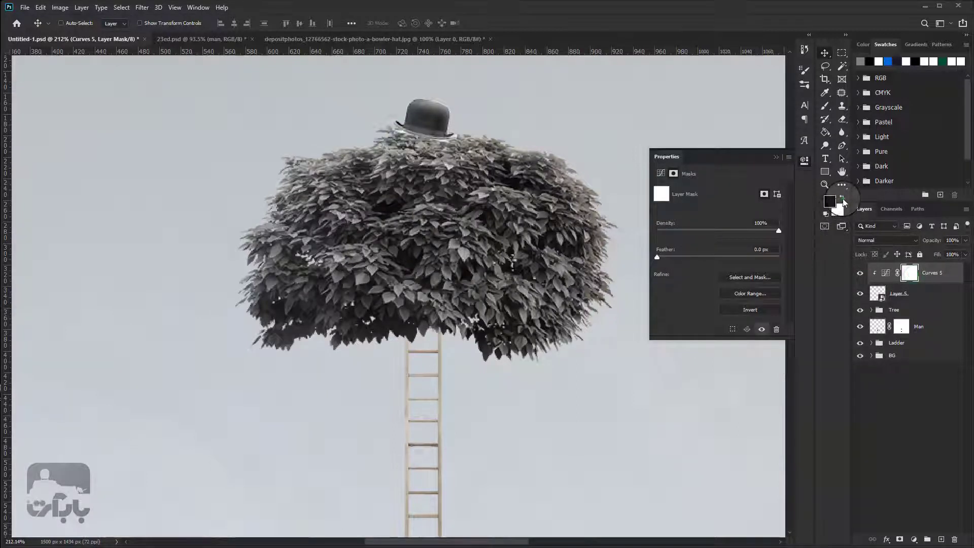
left_click(825, 132)
left_click(433, 132)
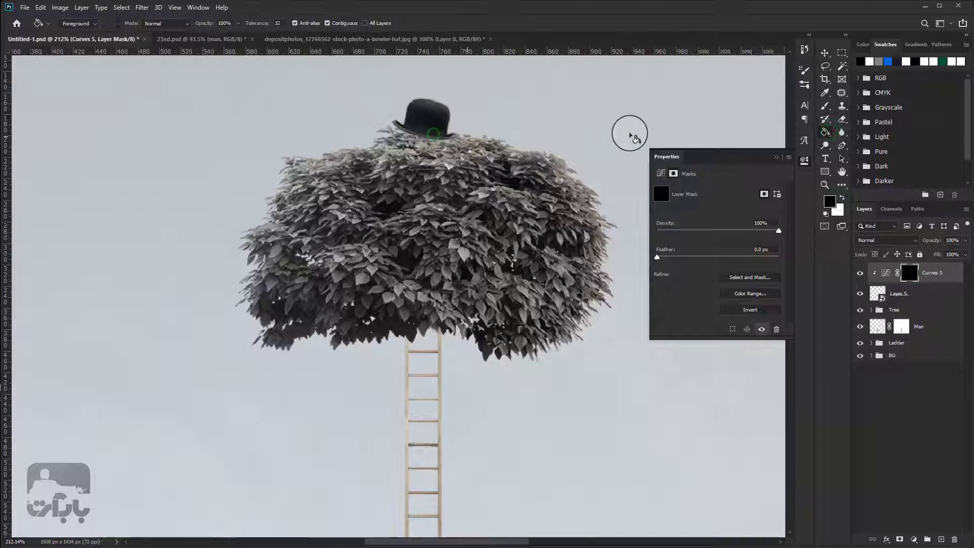
- Paint white with a soft brush along the hat's brim to reveal the brightening there
left_click(825, 106)
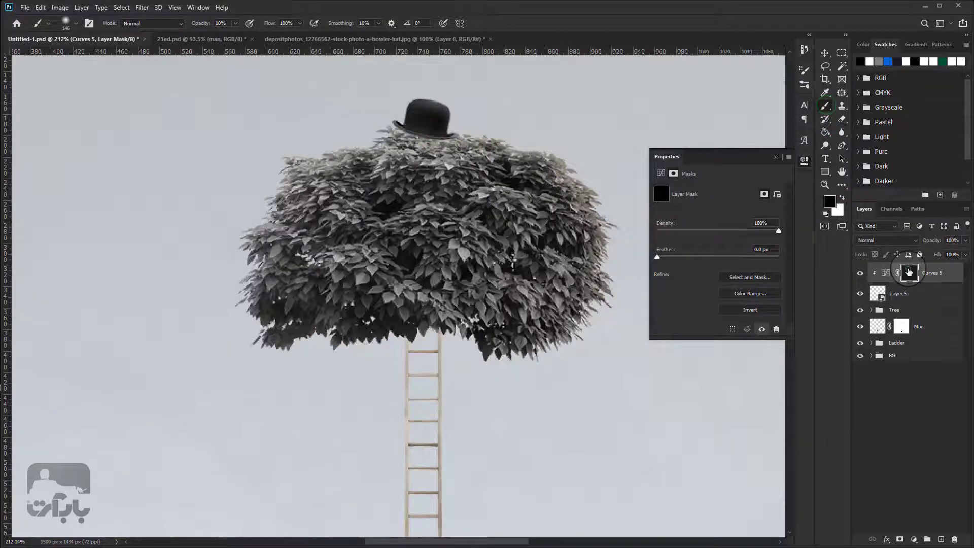
left_click(842, 198)
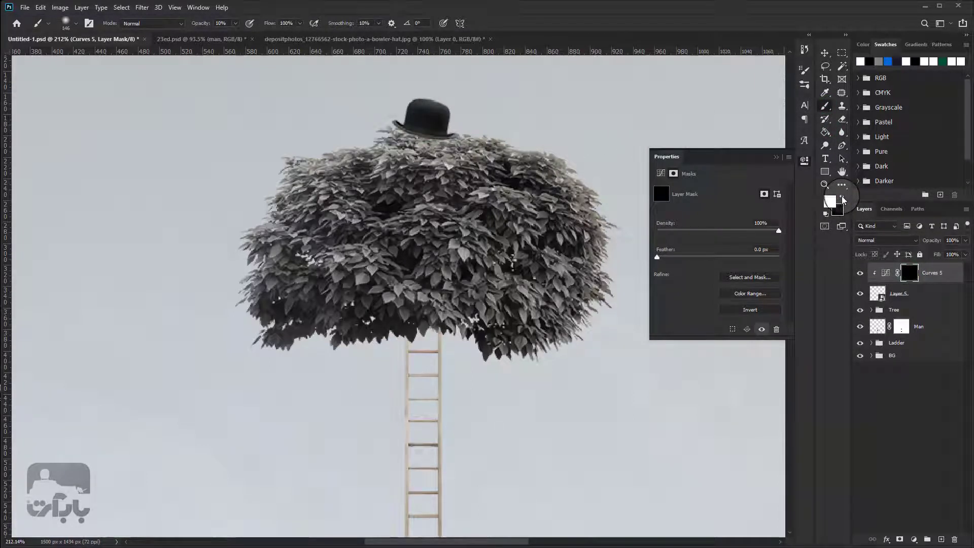
right_click(416, 168)
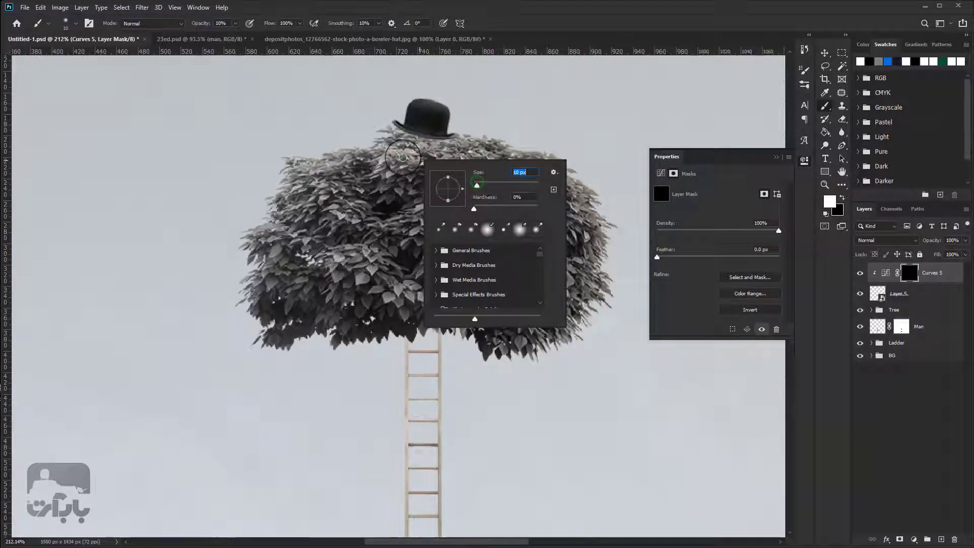
key("Return")
scroll(418, 140, "up", 2)
scroll(418, 139, "up", 3)
scroll(418, 140, "up", 1)
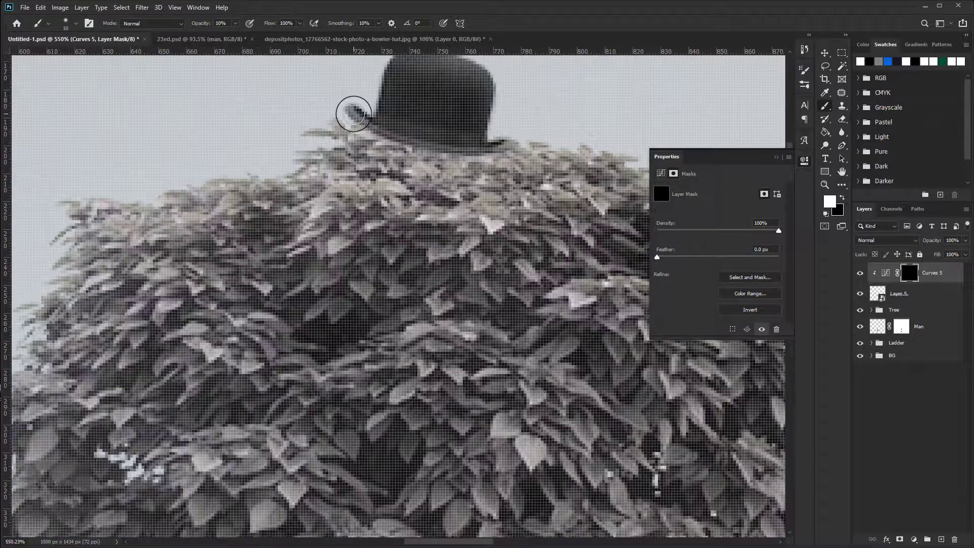
mouse_move(512, 154)
left_mouse_down()
mouse_move(451, 138)
mouse_move(462, 149)
left_mouse_up()
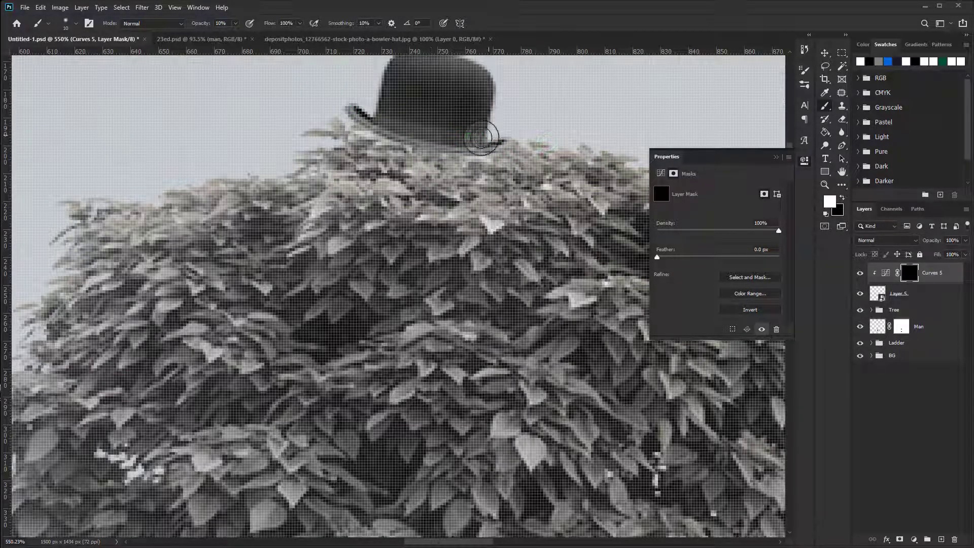
scroll(462, 148, "down", 4)
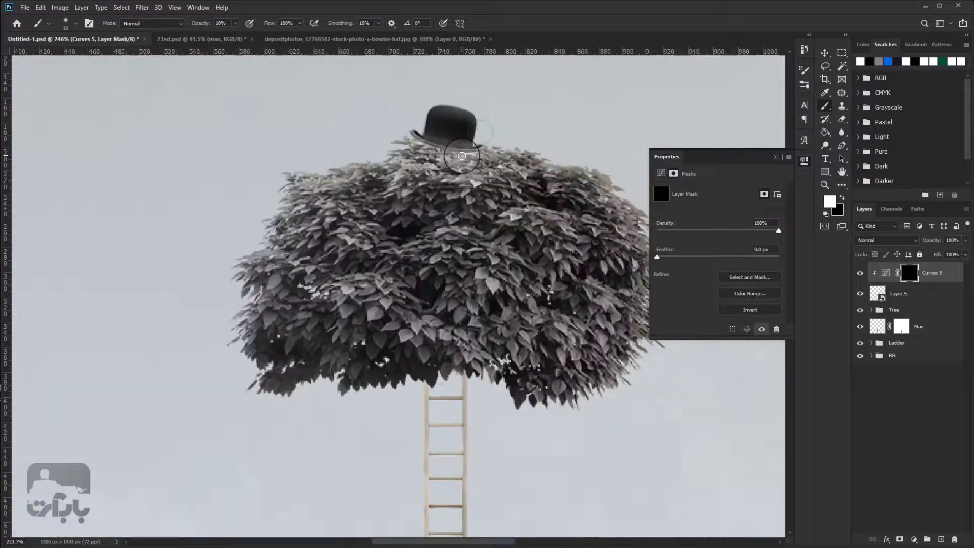
scroll(462, 148, "down", 2)
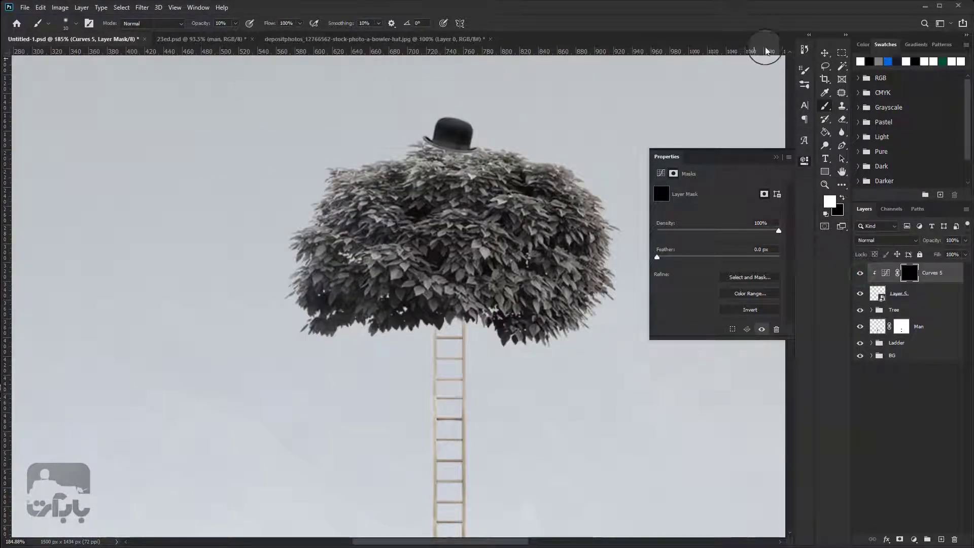
- Nudge the hat layer to X 757 px, Y 165 px on the treetop
left_click(825, 53)
left_click(878, 293)
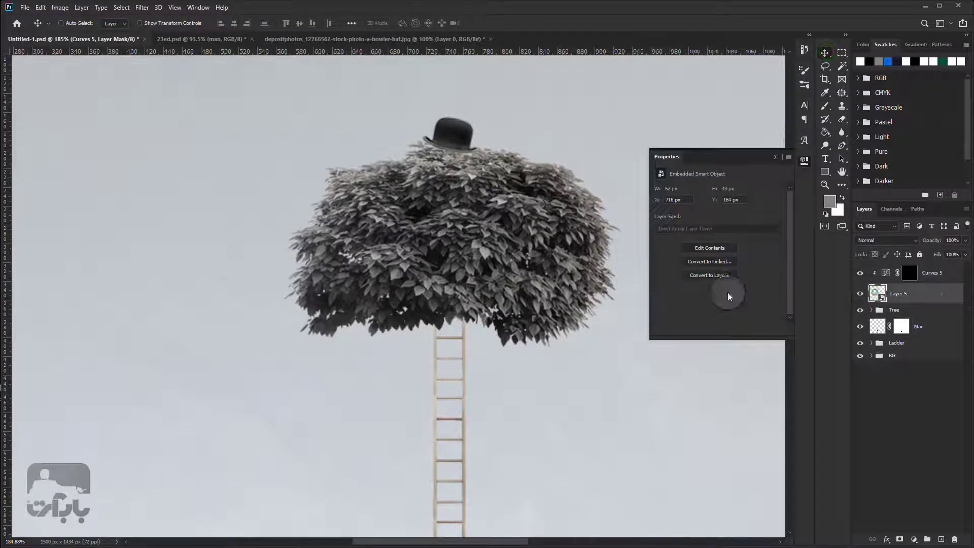
left_click_drag(452, 136, 448, 137)
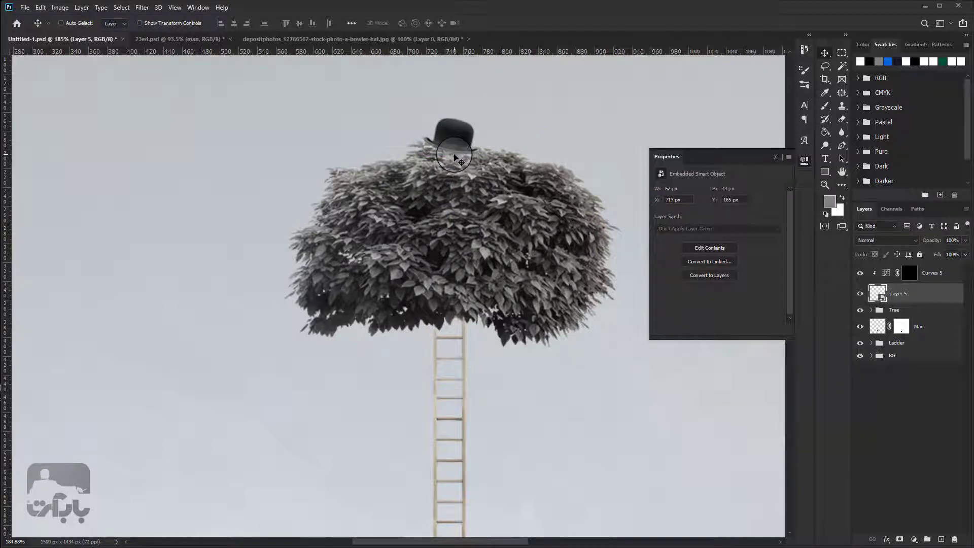
scroll(454, 157, "down", 5)
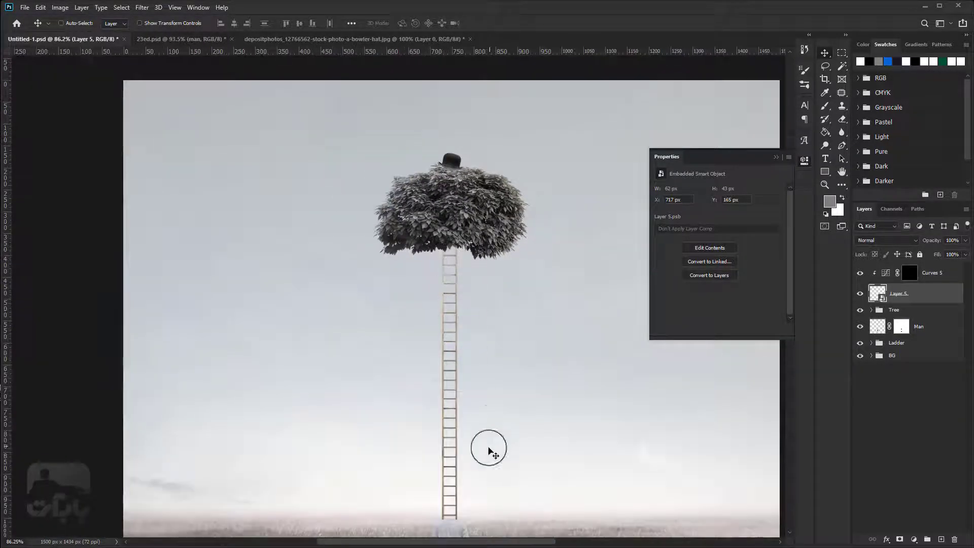
left_click_drag(489, 450, 465, 333)
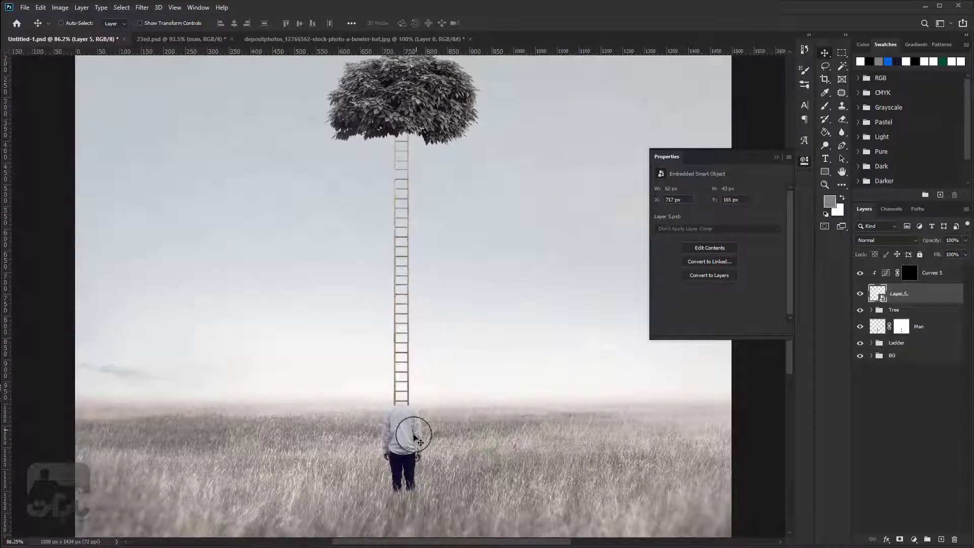
scroll(398, 451, "up", 3)
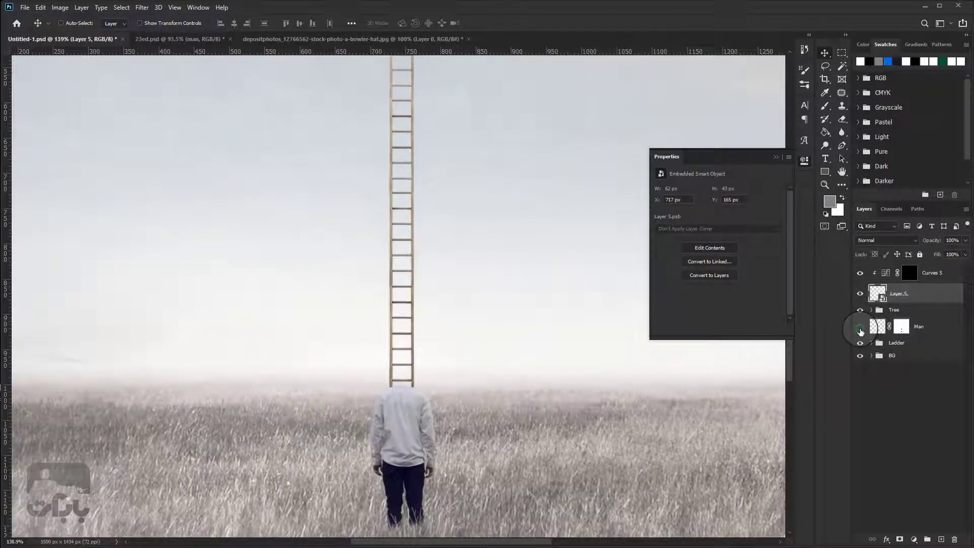
- Add a Curves 6 adjustment above the Man layer with a raised, brightening curve
left_click(860, 330)
left_click(923, 327)
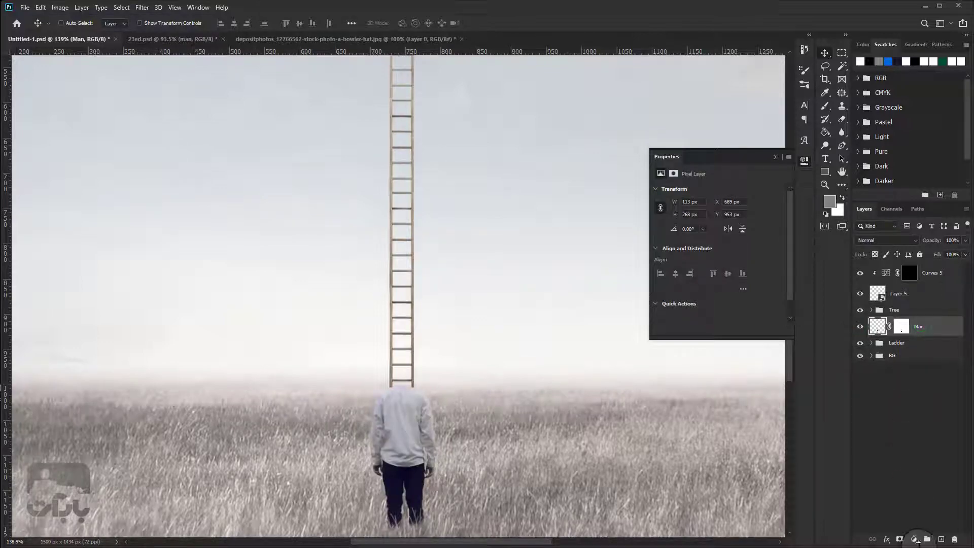
left_click(914, 540)
left_click(913, 406)
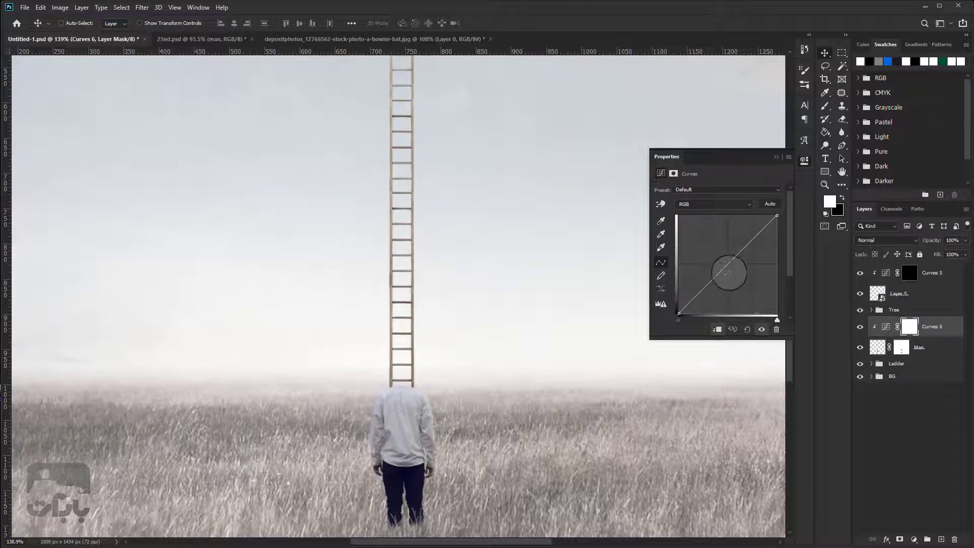
left_click_drag(728, 263, 738, 236)
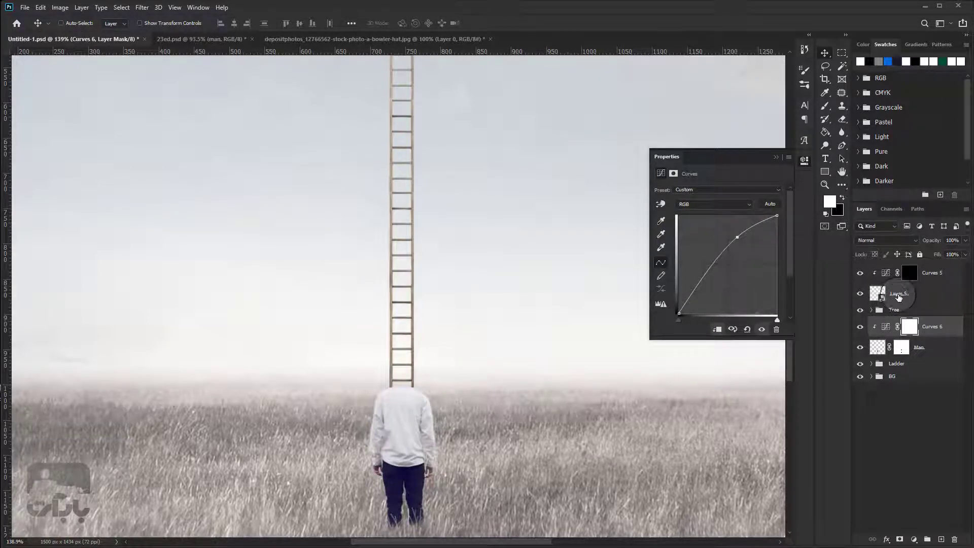
- Fill the Curves 6 mask black and prepare a soft white brush at 10% opacity
left_click(906, 327)
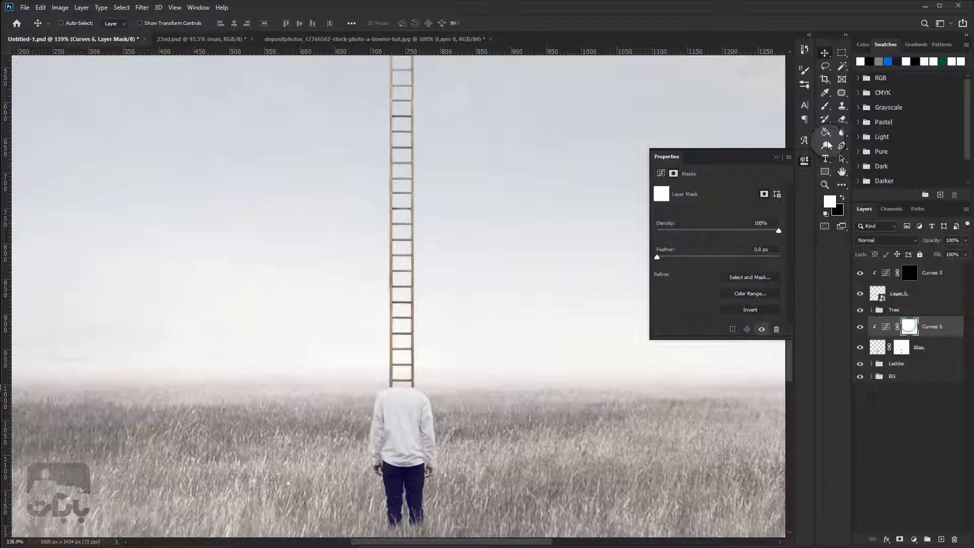
left_click(825, 132)
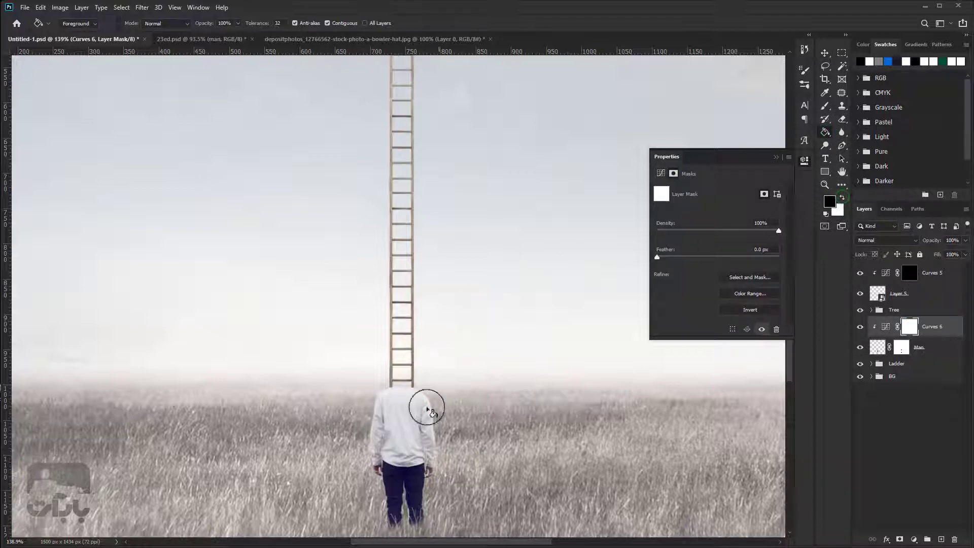
left_click(415, 428)
left_click(825, 106)
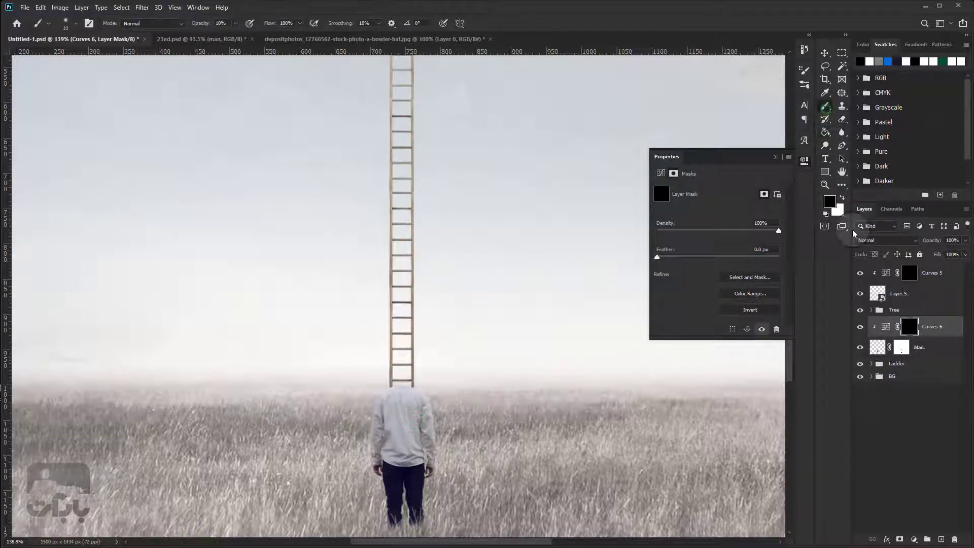
left_click(842, 198)
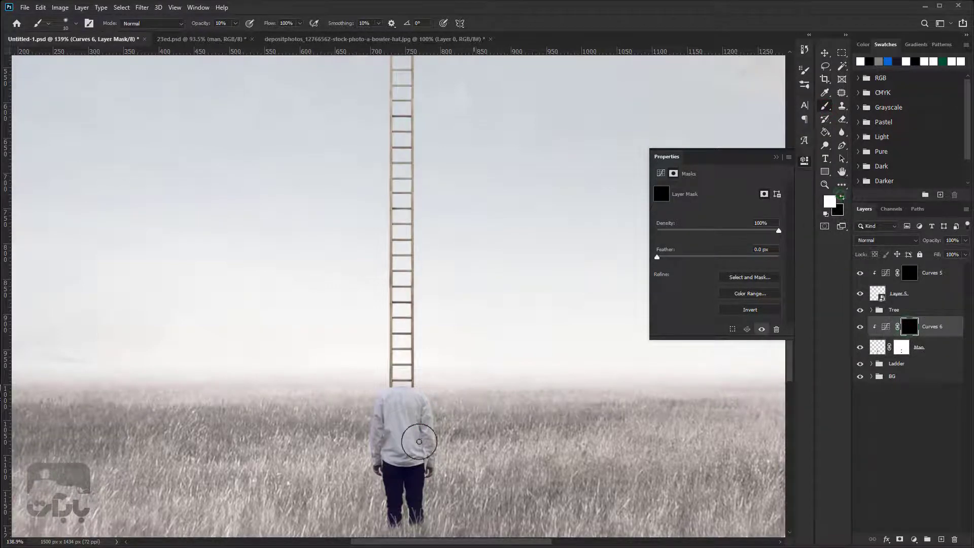
scroll(402, 435, "up", 3)
left_click_drag(398, 429, 385, 333)
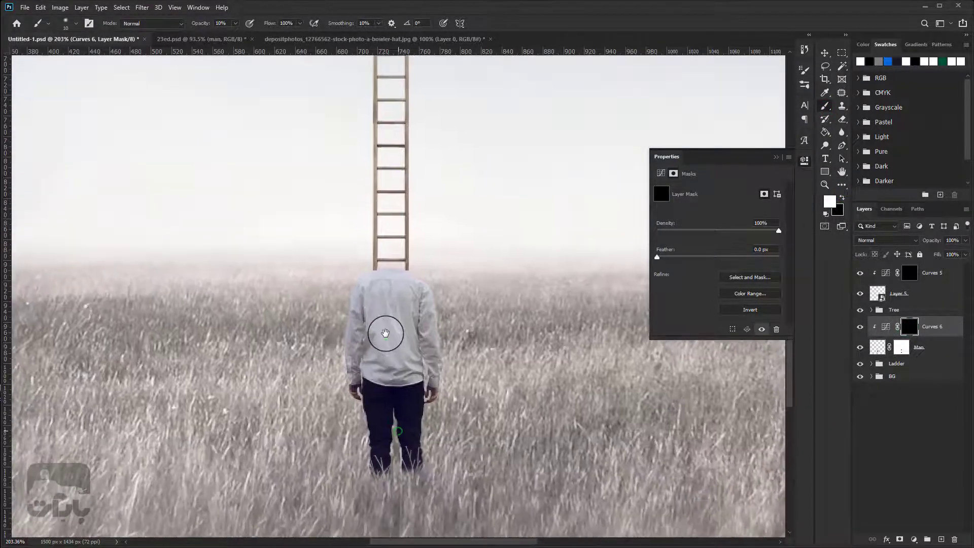
right_click(410, 306)
key("Escape")
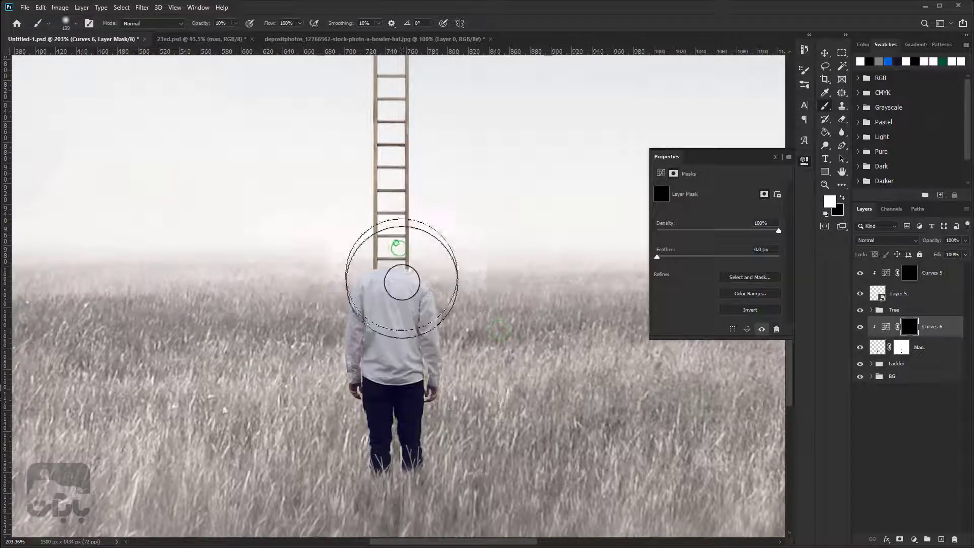
right_click(408, 280)
key("Escape")
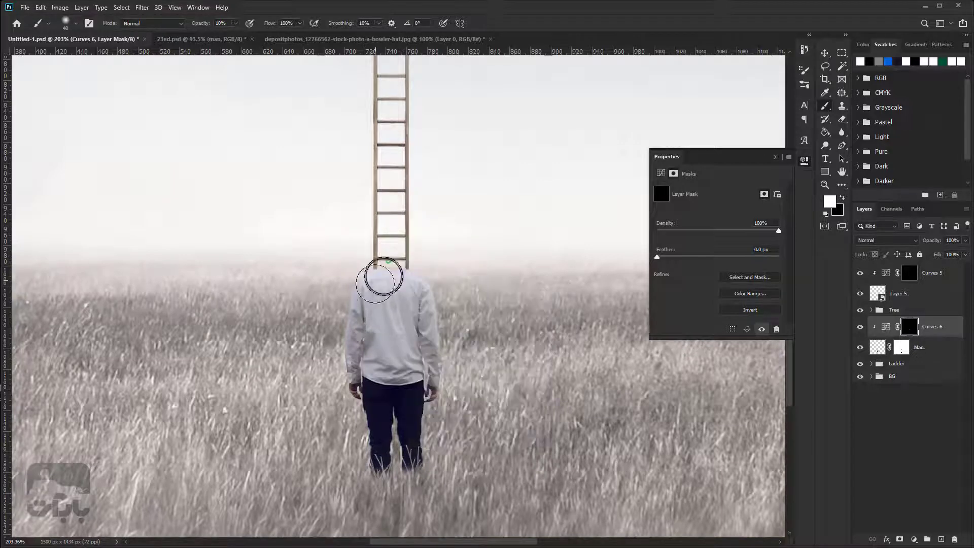
- Paint the brightening over the man's neck, shoulders and shirt, then toggle Curves 6 to compare
mouse_move(382, 278)
left_mouse_down()
mouse_move(413, 284)
mouse_move(348, 326)
mouse_move(338, 358)
left_mouse_up()
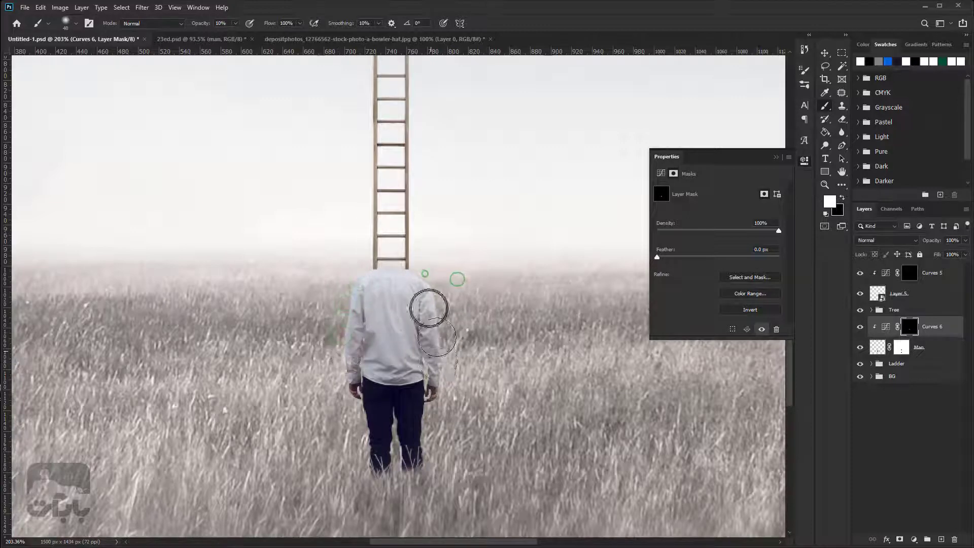
left_click_drag(424, 303, 397, 332)
mouse_move(363, 274)
left_mouse_down()
mouse_move(365, 355)
mouse_move(355, 378)
mouse_move(391, 358)
mouse_move(393, 297)
mouse_move(398, 361)
mouse_move(411, 276)
left_mouse_up()
left_click(456, 293)
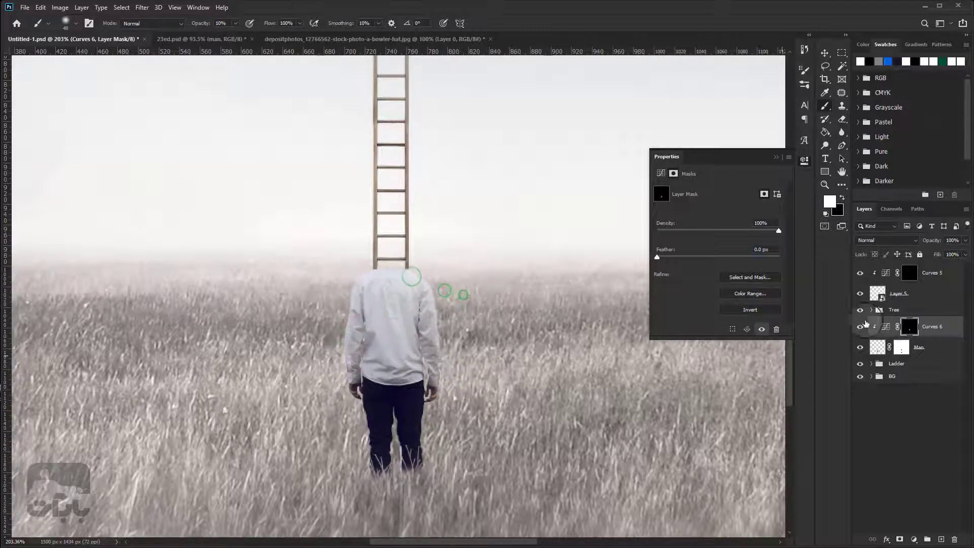
left_click(860, 327)
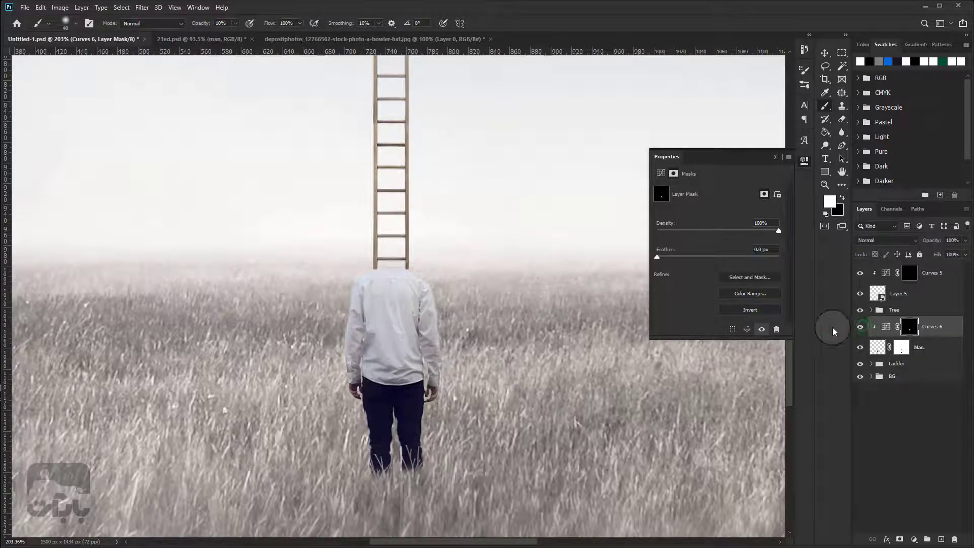
scroll(413, 318, "down", 5)
- Group Curves 6 with the Man layer into a group named 'Man'
left_click(860, 347)
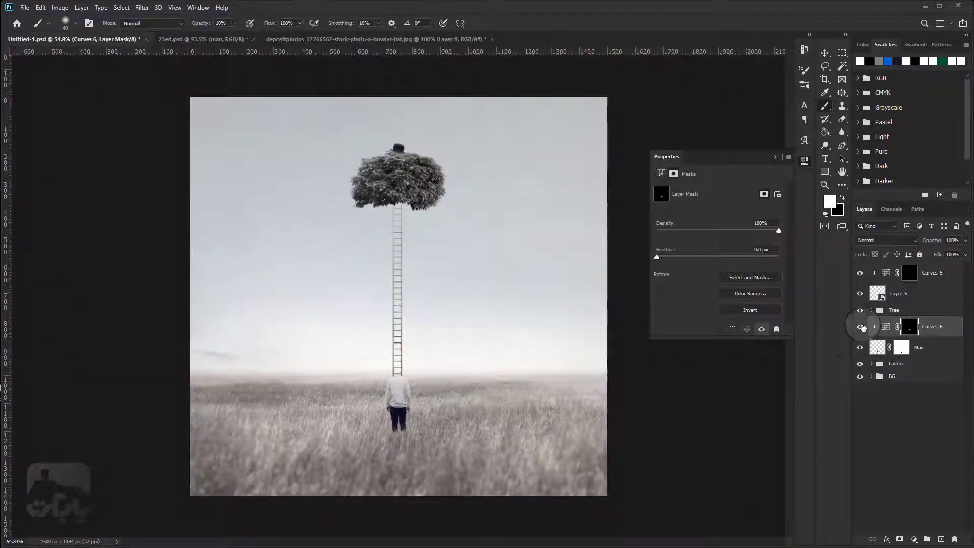
left_click(861, 327)
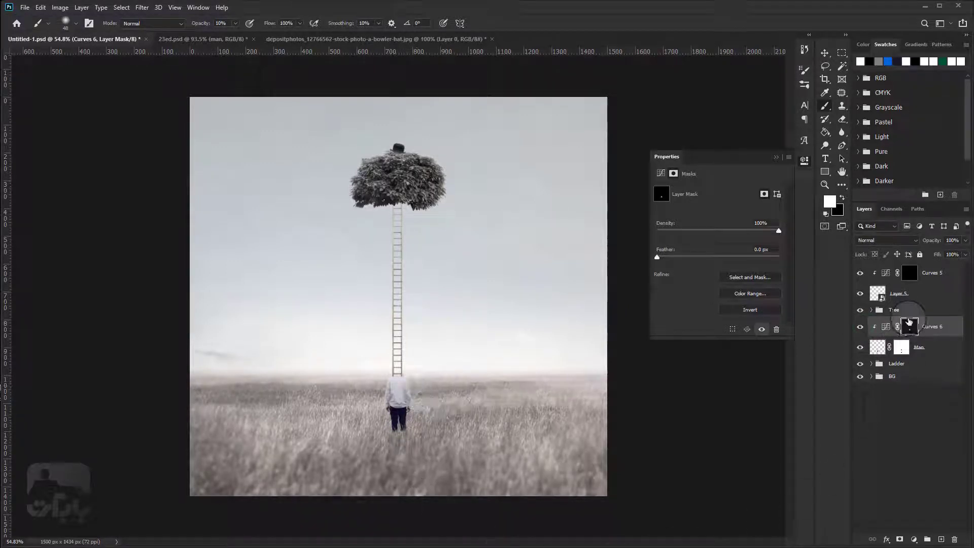
left_click(930, 309)
left_click(928, 347, "shift")
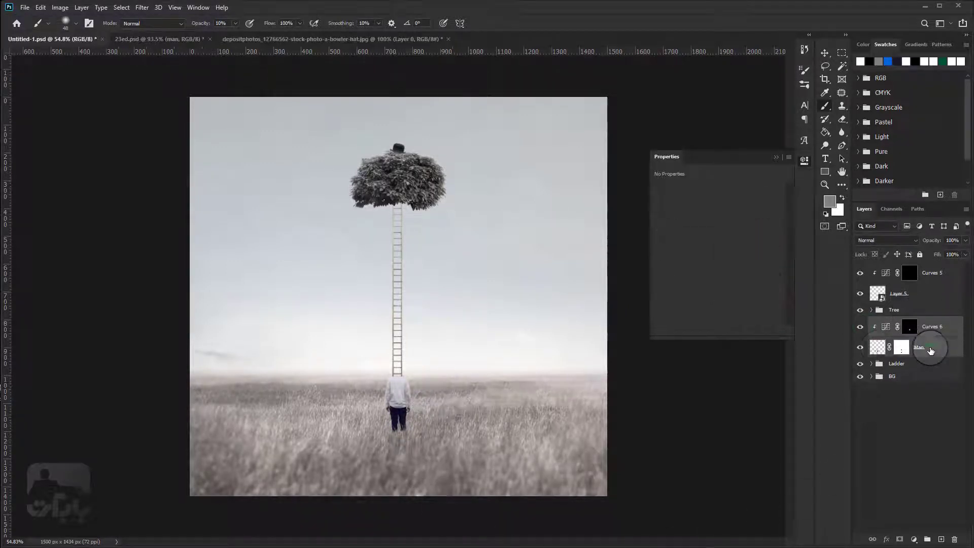
left_click(912, 537)
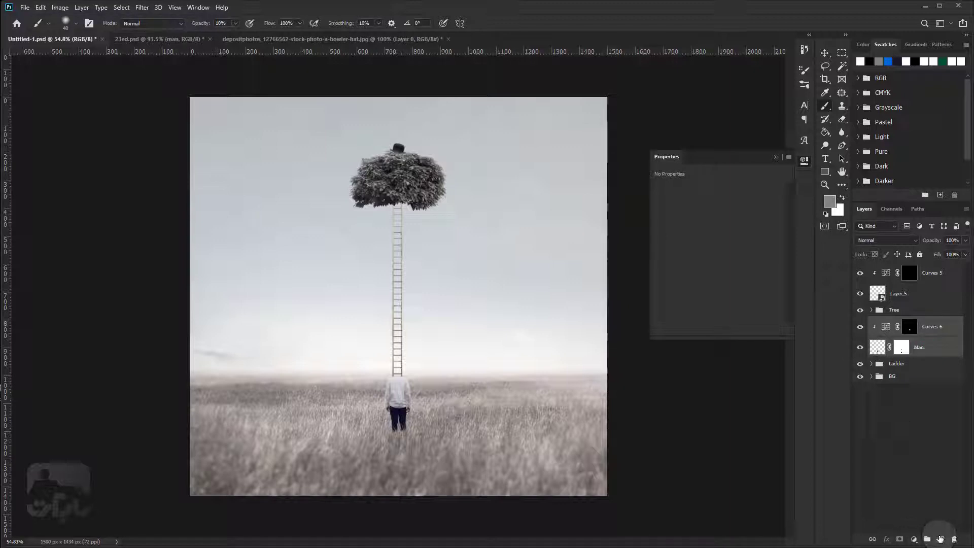
left_click(926, 540)
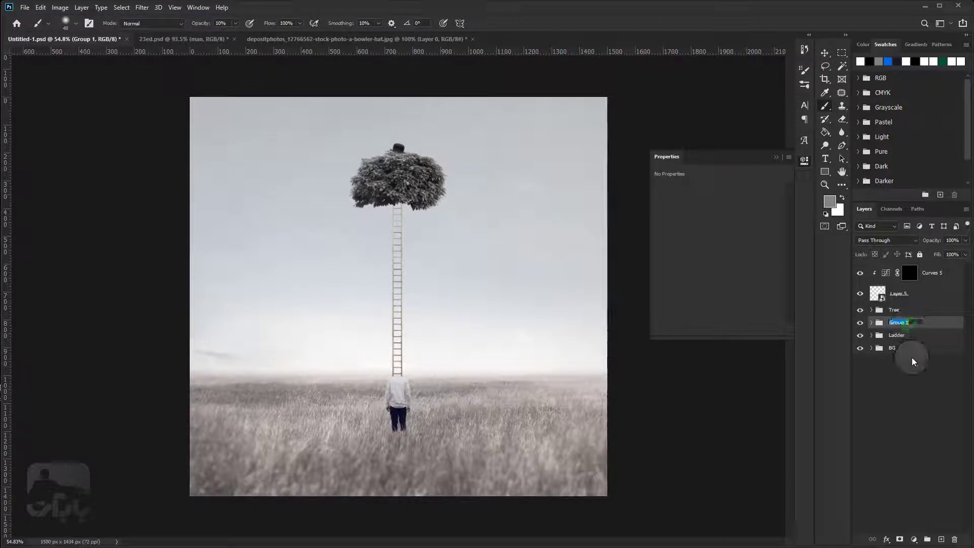
type("Man")
key("Return")
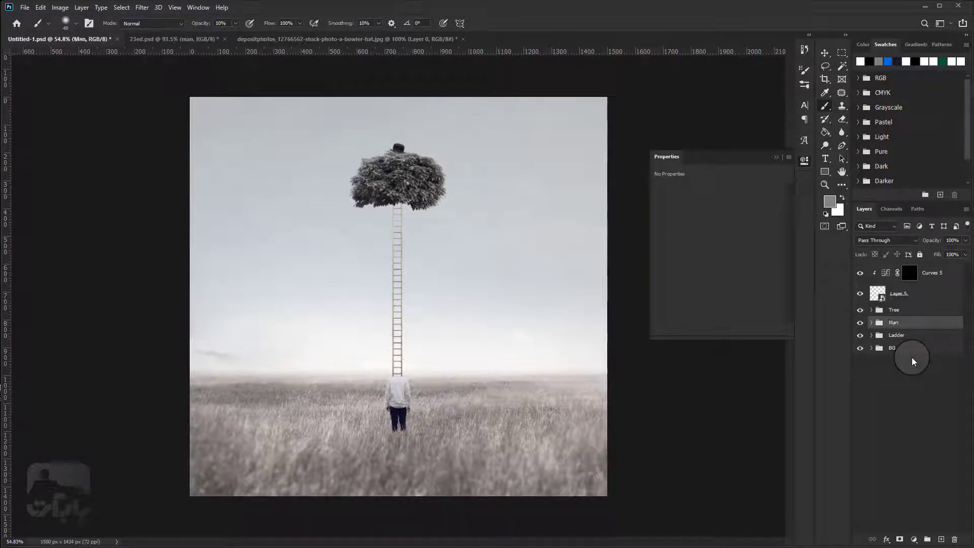
- Group Layer 5 and Curves 5 as 'Hat', add an empty Layer 6 on top and save
left_click(923, 293)
left_click(933, 272, "shift")
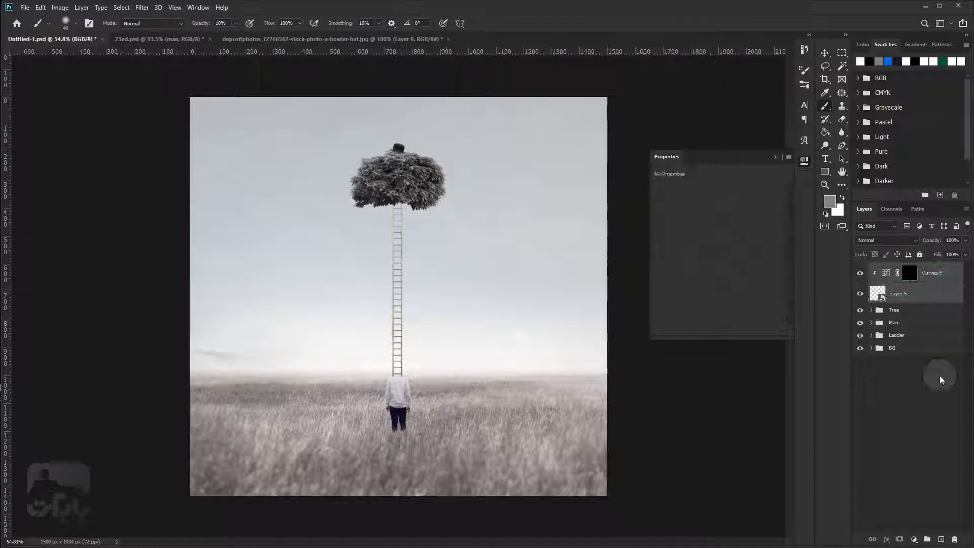
left_click(927, 540)
key("t")
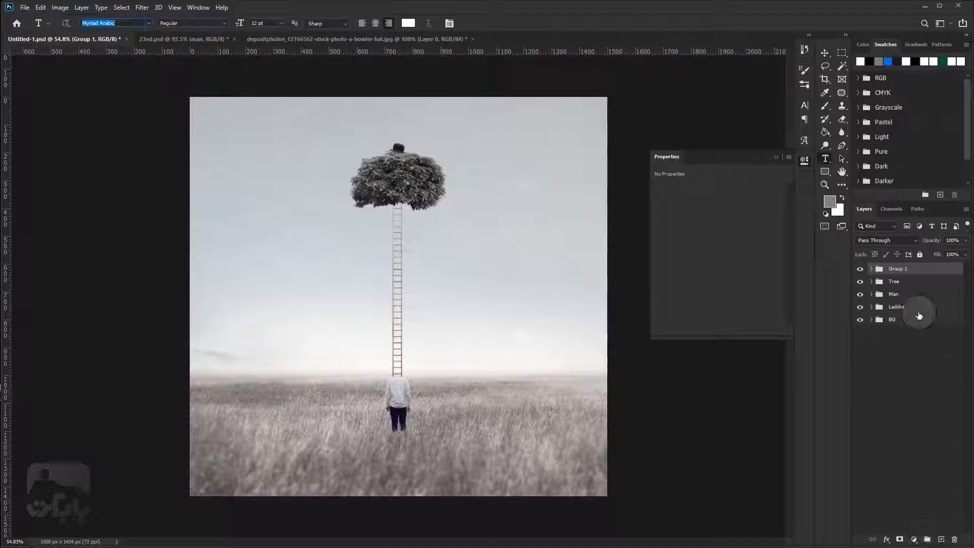
double_click(898, 268)
type("Hat")
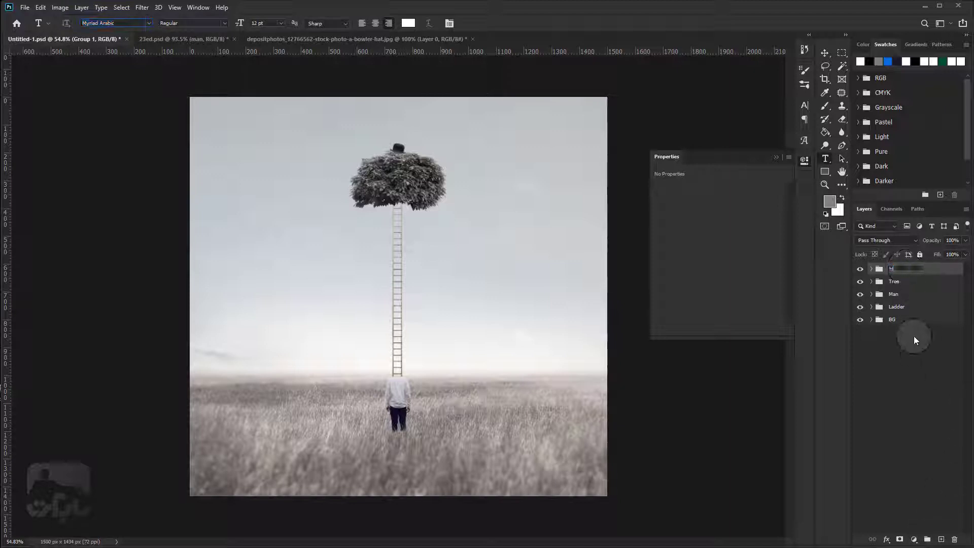
key("Return")
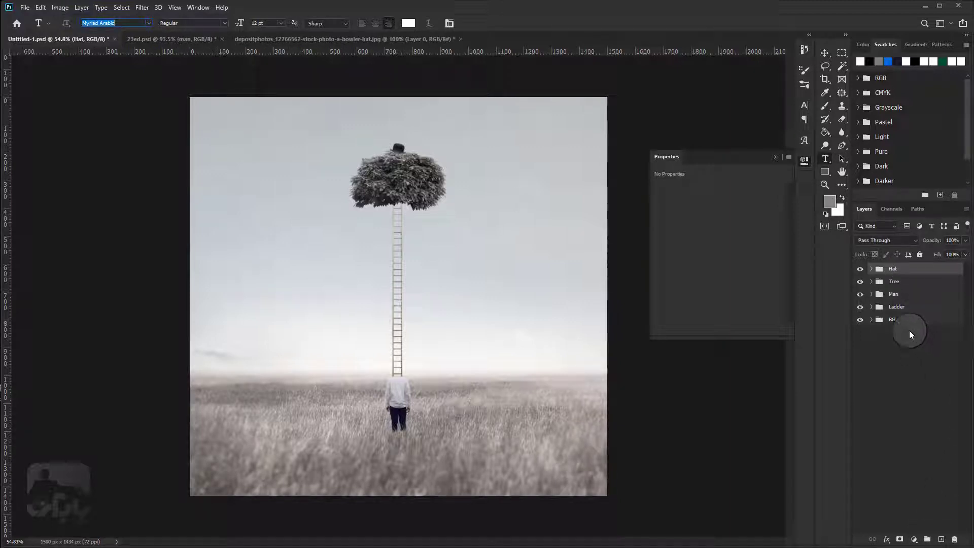
left_click(941, 539)
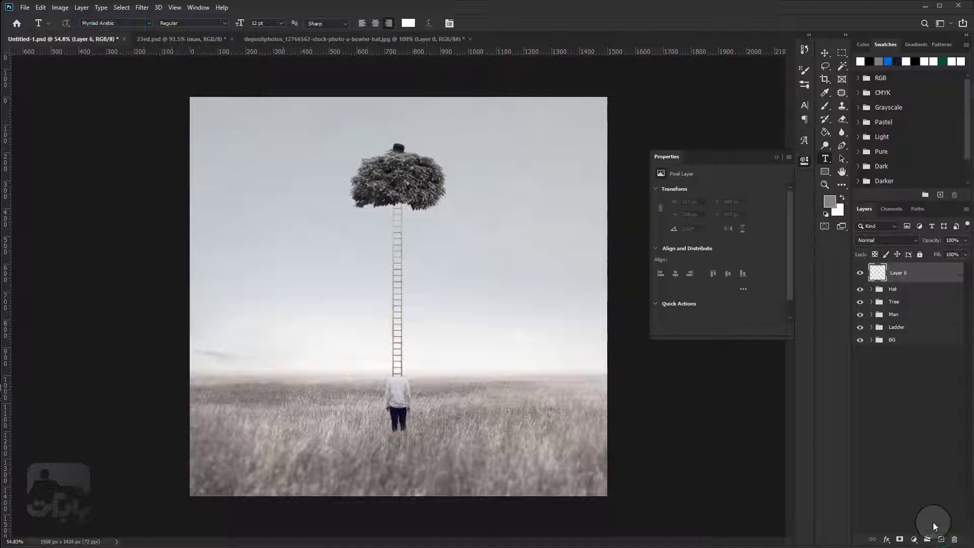
key("ctrl+s")
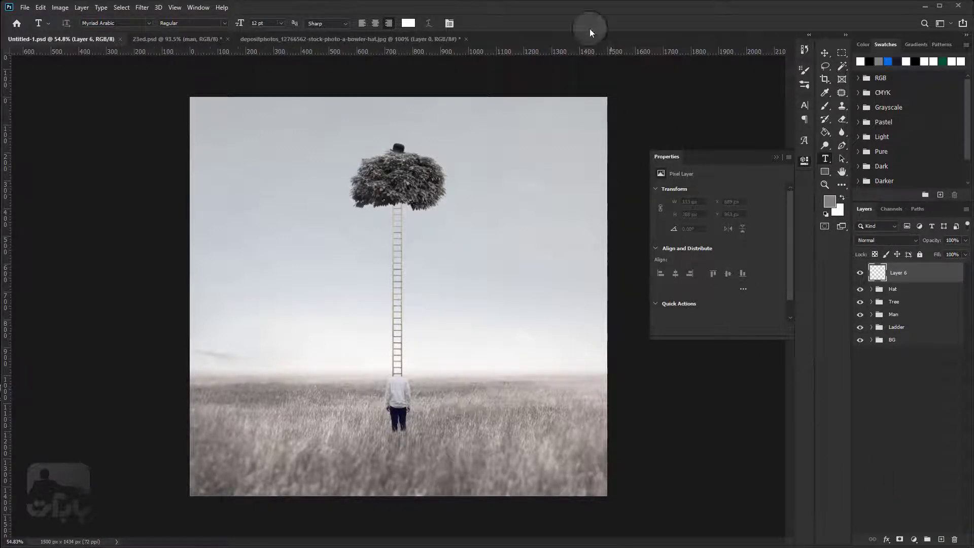
- Extract clouds.abr from clouds.zip into the 02 folder and open it with Photoshop
left_click(573, 1)
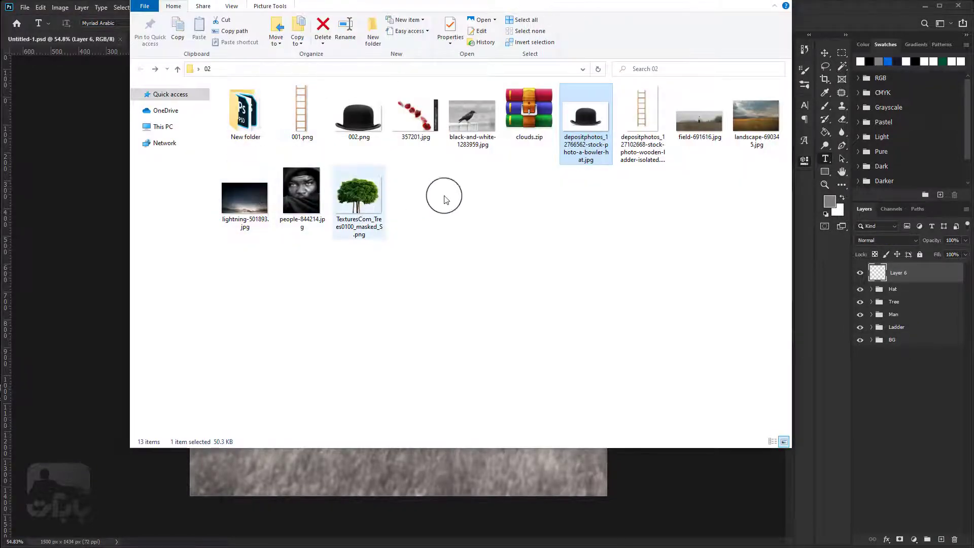
left_click(527, 122)
double_click(527, 123)
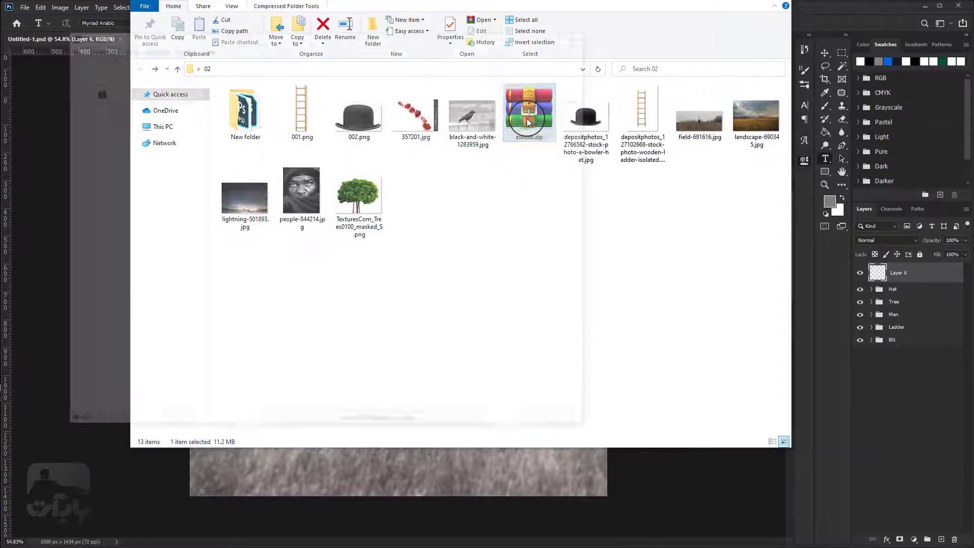
left_click(96, 127)
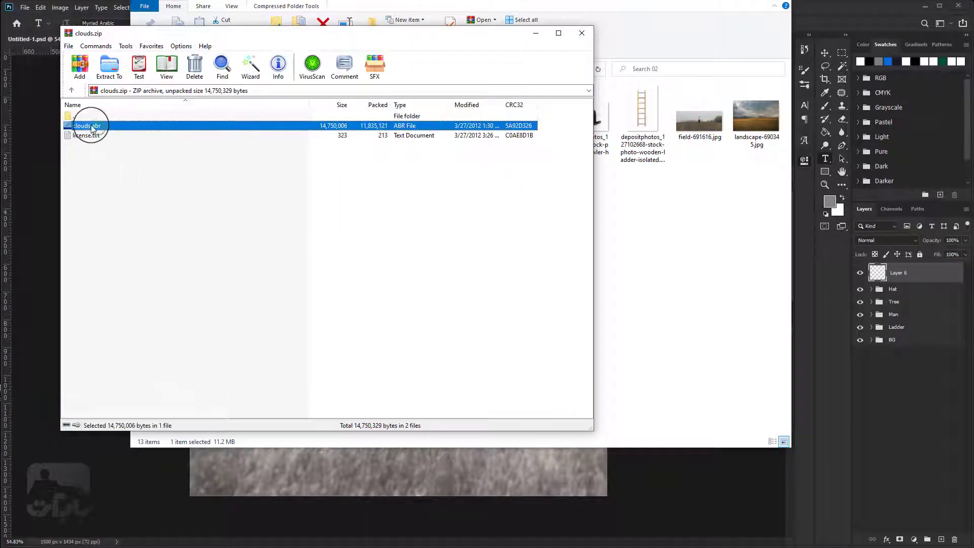
left_click_drag(94, 126, 529, 191)
left_click_drag(695, 276, 694, 273)
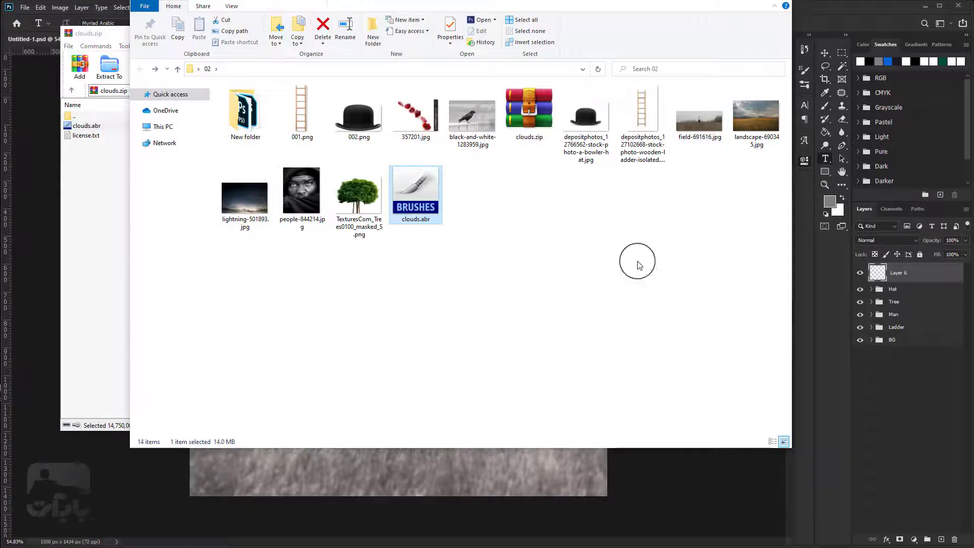
right_click(423, 195)
left_click(387, 198)
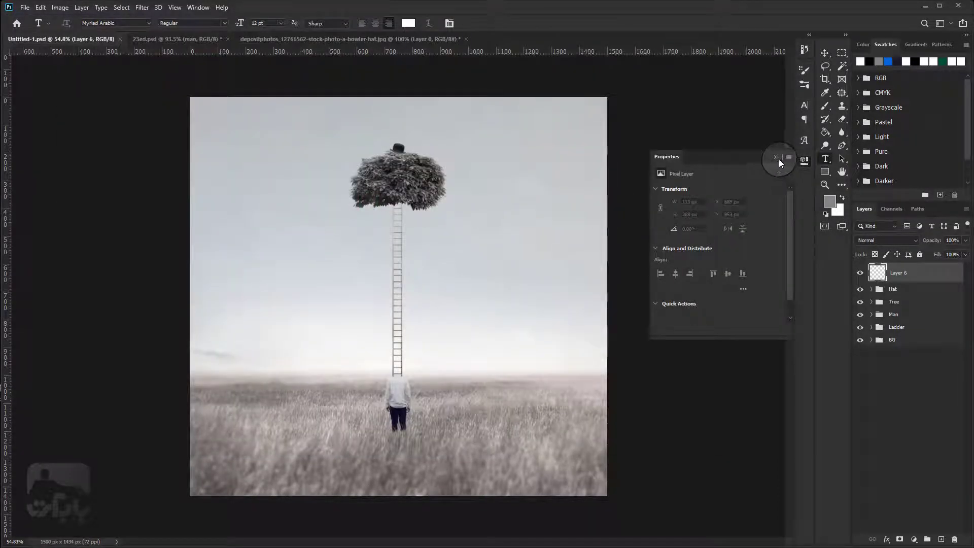
- Choose the regular Brush tool and set the foreground colour to #f3f0f0
left_click(779, 160)
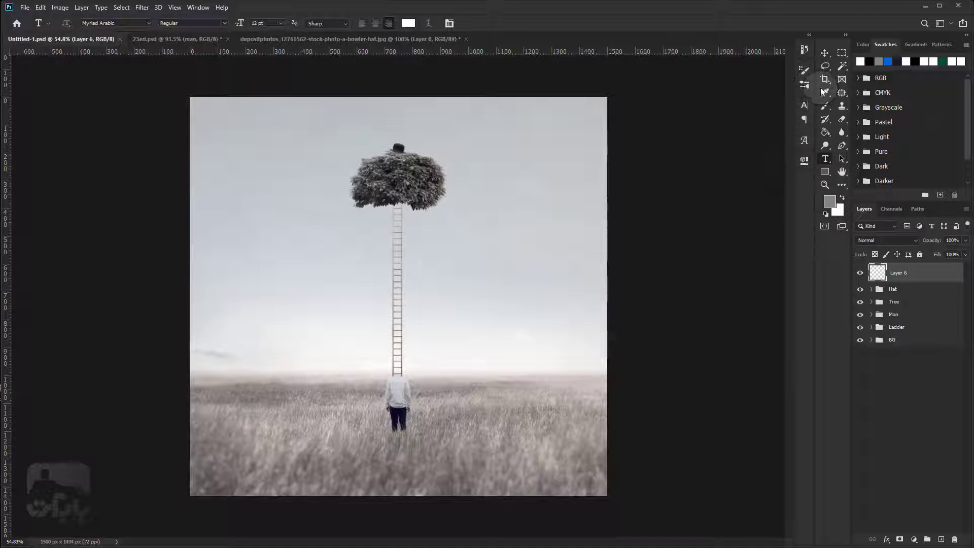
left_click(824, 106)
right_click(825, 105)
left_click(884, 105)
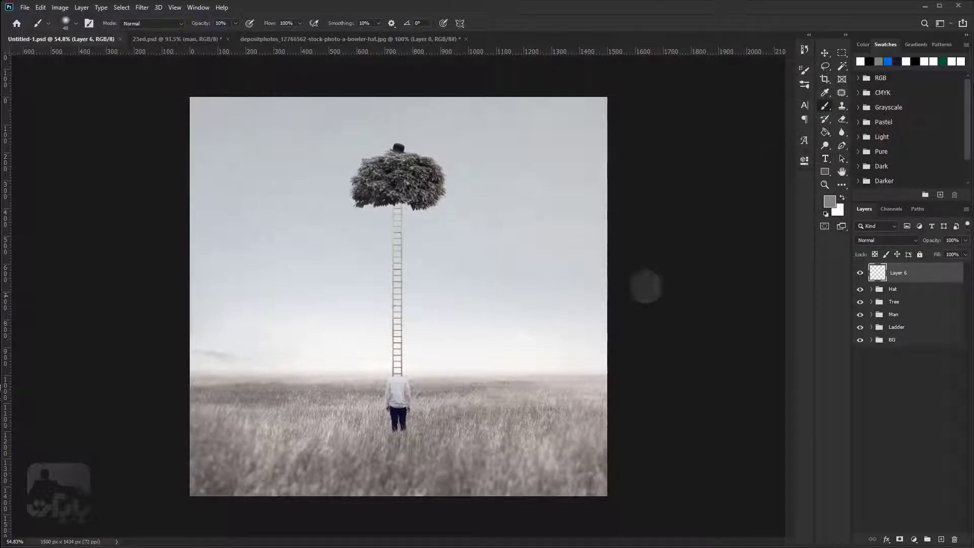
left_click(830, 203)
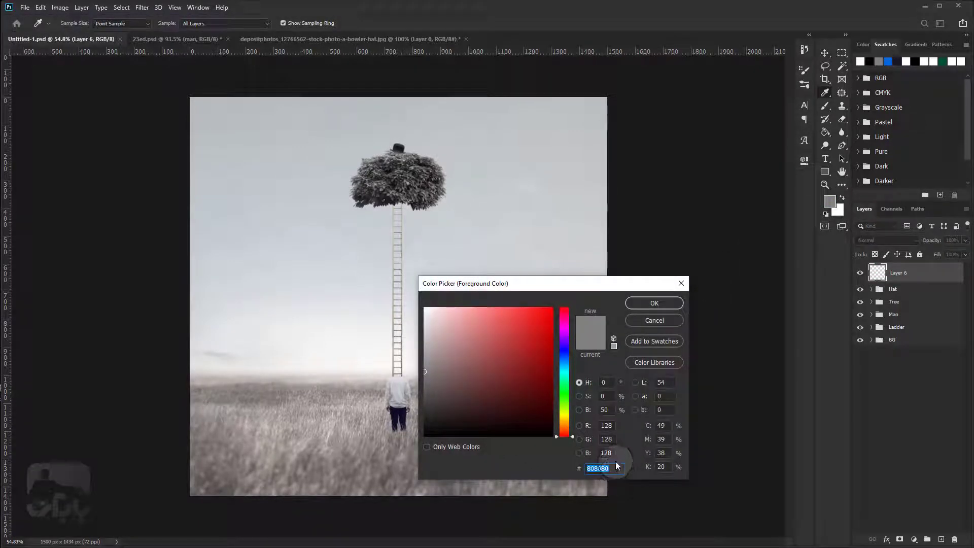
type("f3f0f0")
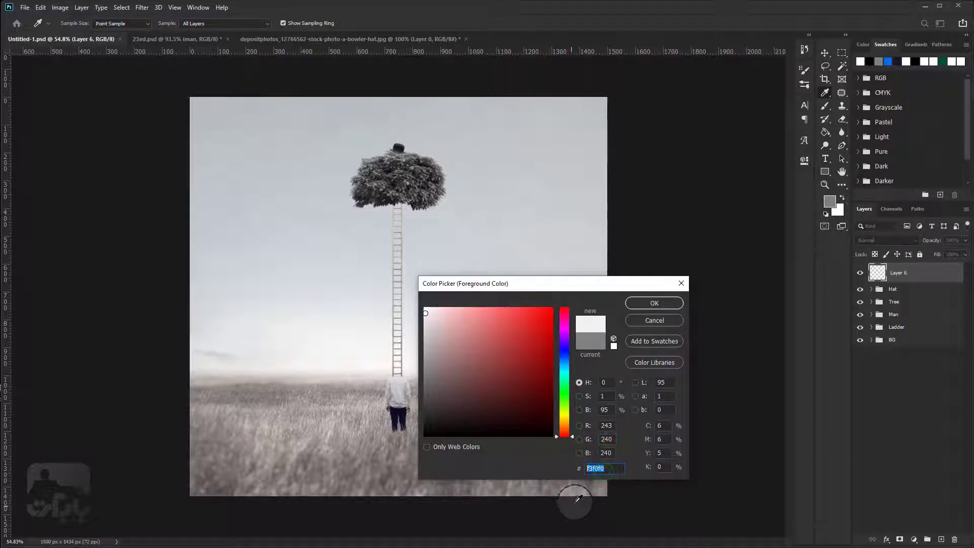
left_click(656, 306)
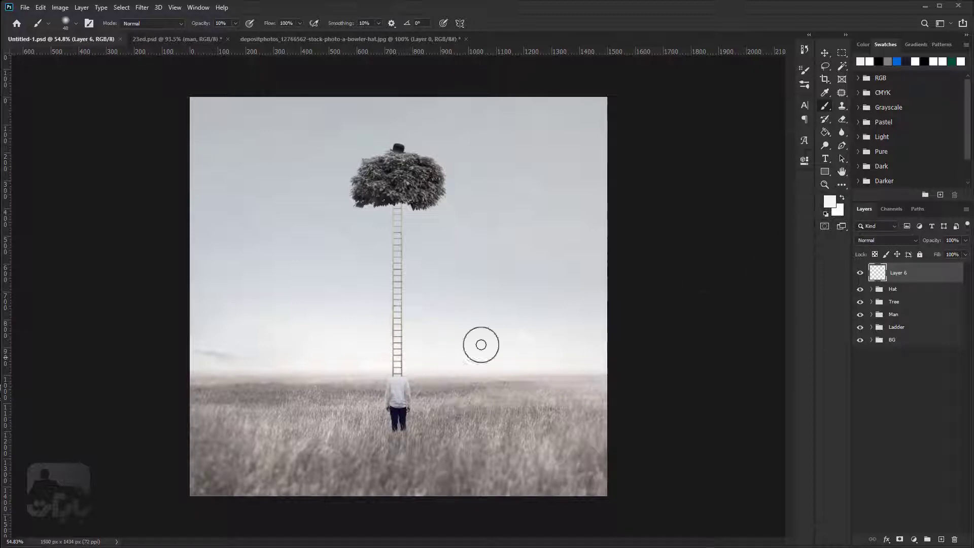
- Browse the brush presets, expanding the clouds set and enlarging the list to preview its cloud brushes
right_click(483, 217)
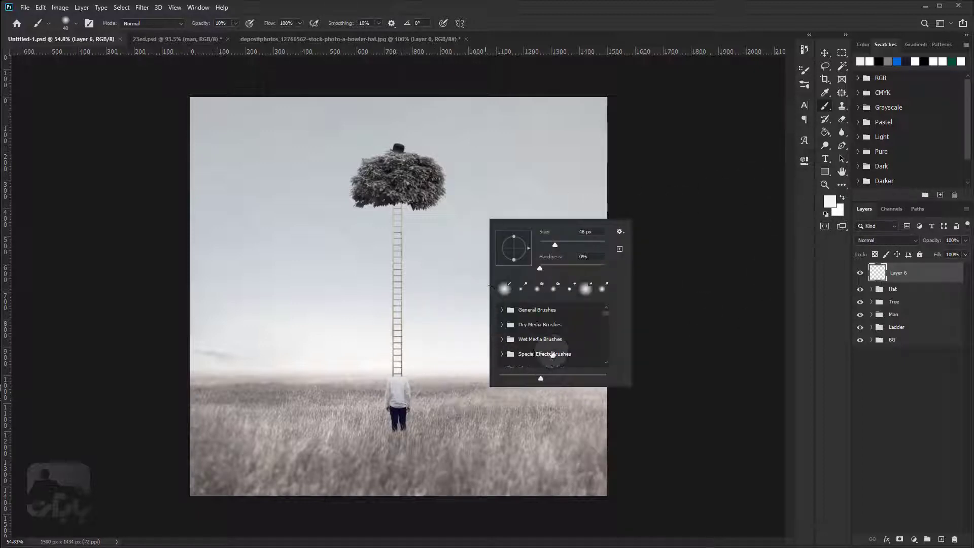
scroll(553, 353, "down", 3)
scroll(552, 350, "down", 1)
scroll(553, 350, "up", 1)
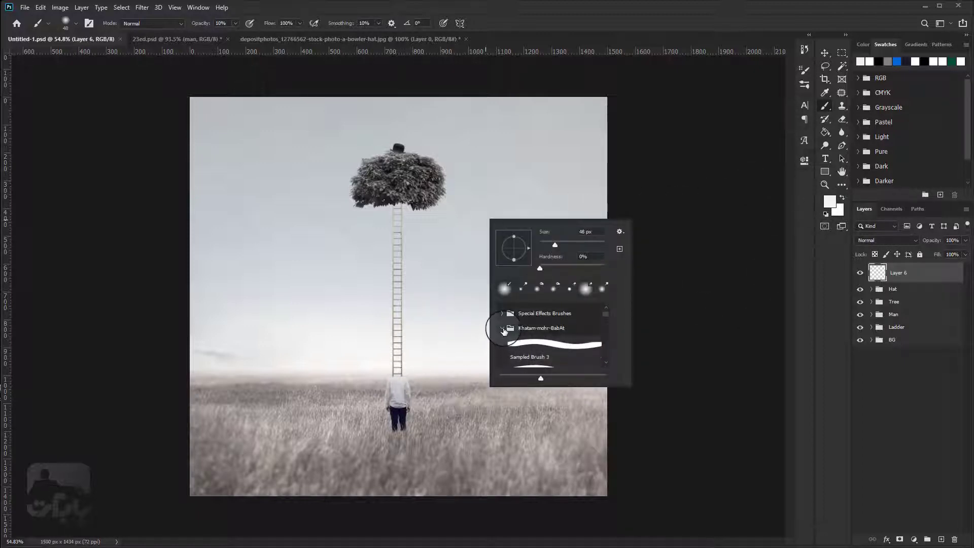
left_click(503, 329)
scroll(513, 339, "down", 1)
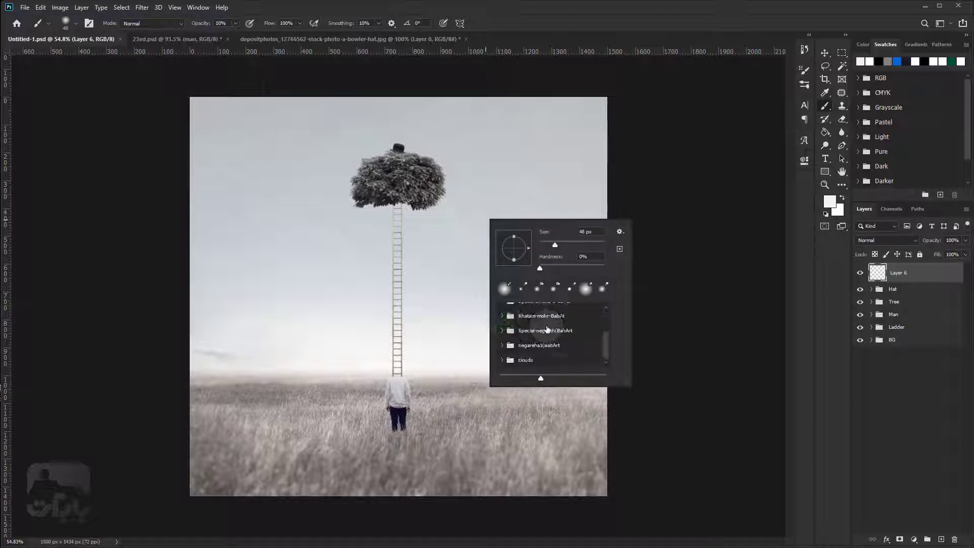
left_click(531, 360)
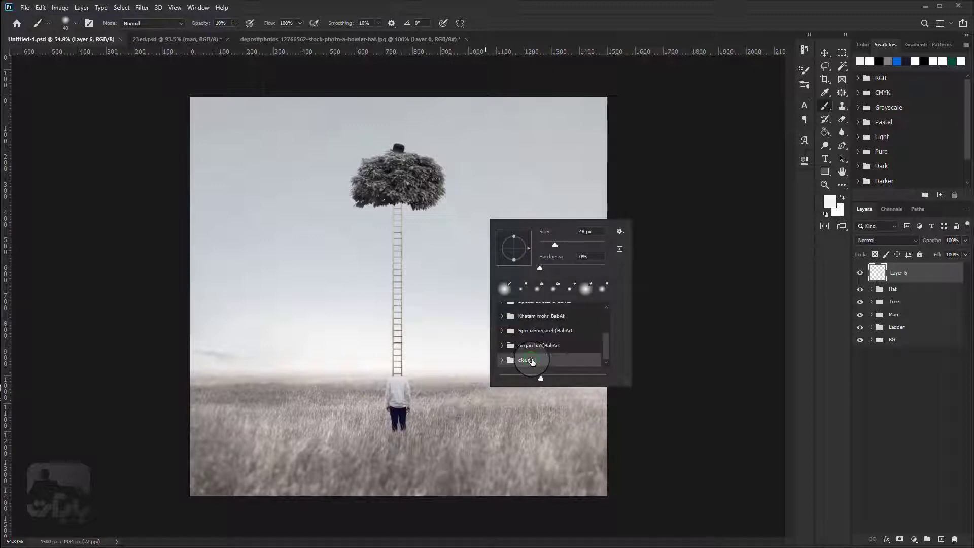
left_click(501, 360)
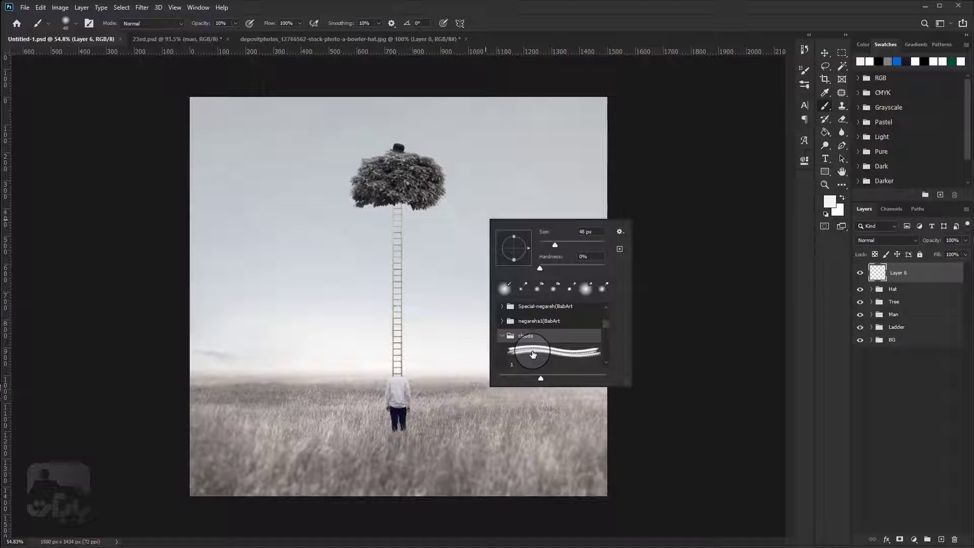
scroll(533, 353, "down", 1)
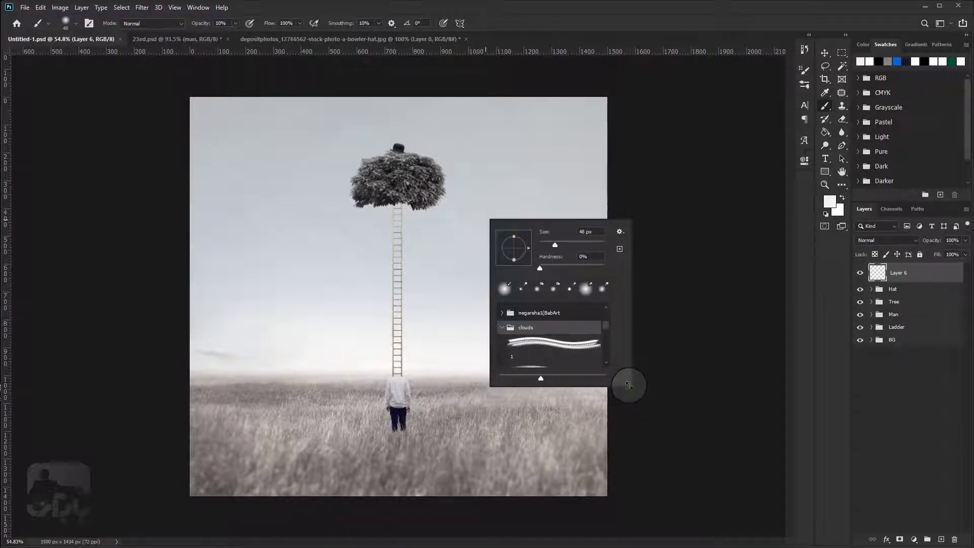
left_click_drag(608, 384, 832, 457)
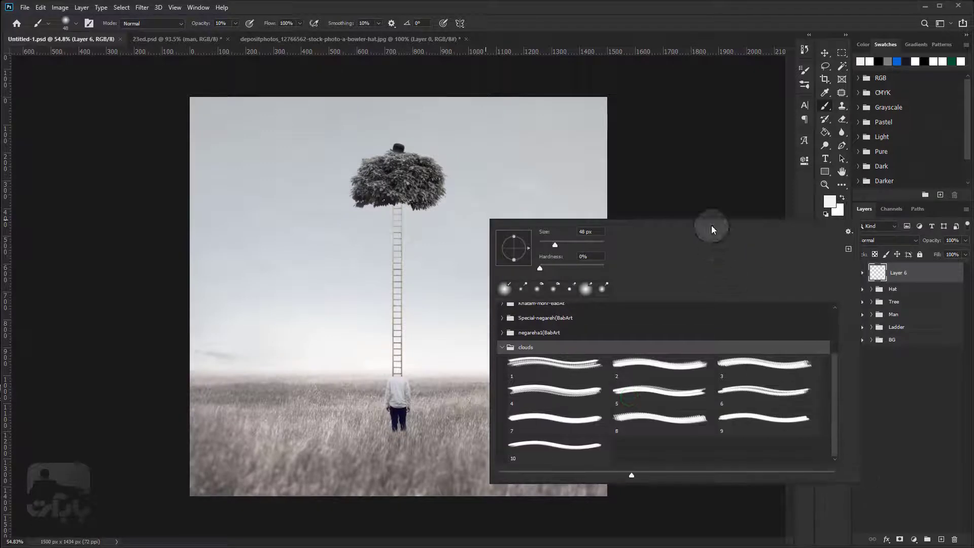
right_click(346, 147)
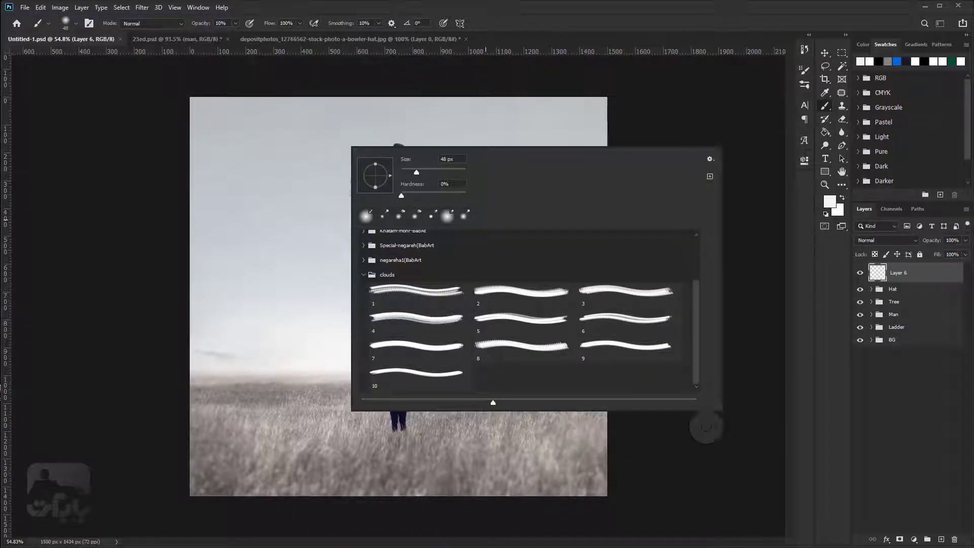
left_click(735, 89)
- In the Brushes panel, collapse the Khatam-mohr-BabAt set and expand the clouds brush set
left_click(805, 85)
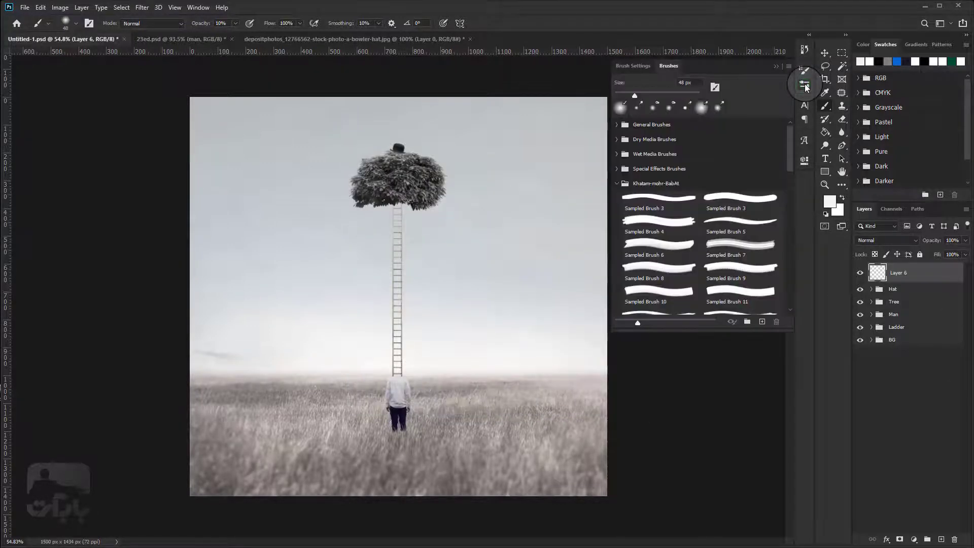
left_click(726, 304)
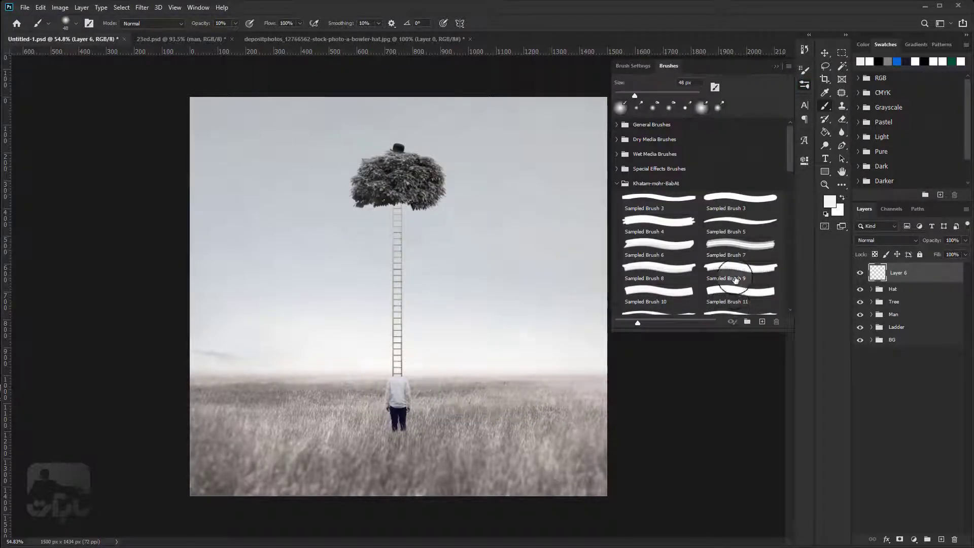
left_click(618, 182)
left_click(632, 188)
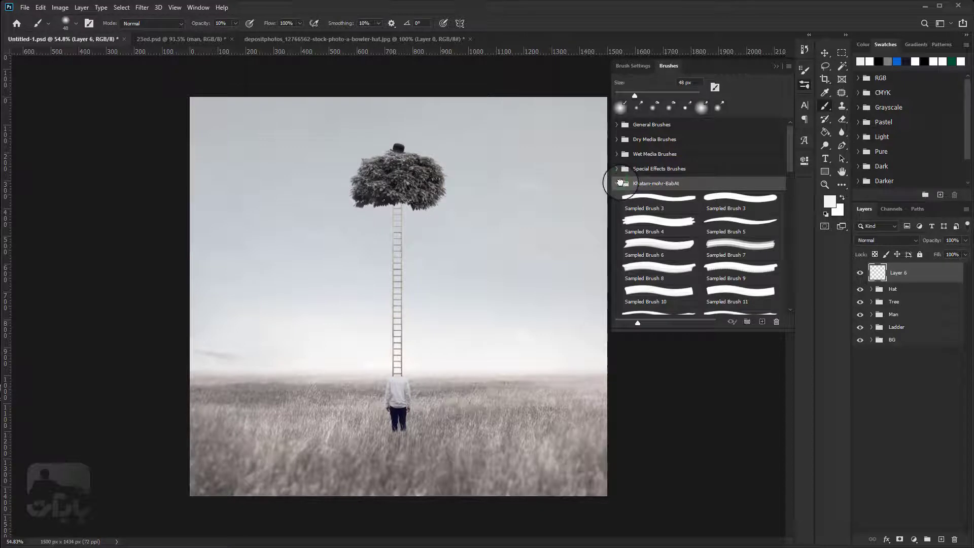
left_click(617, 185)
left_click(639, 229)
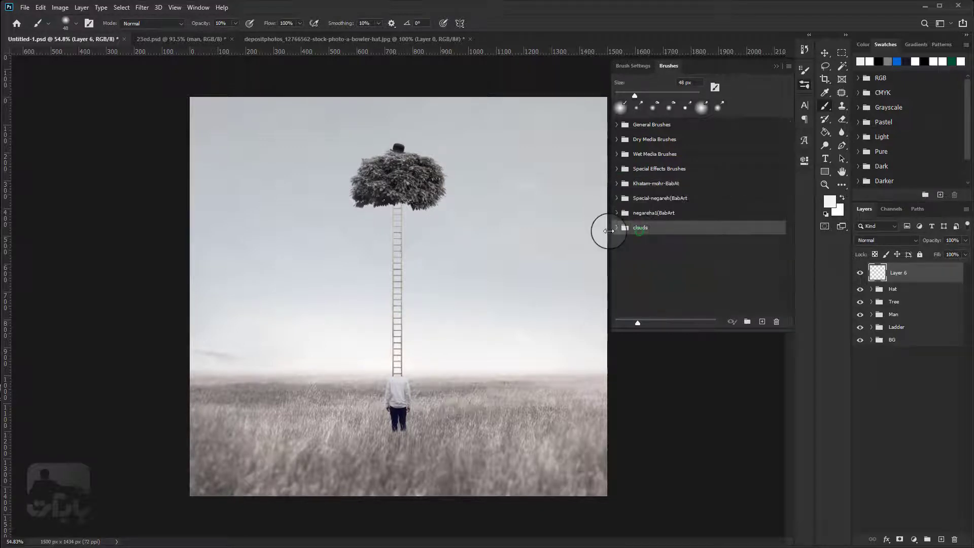
left_click(616, 229)
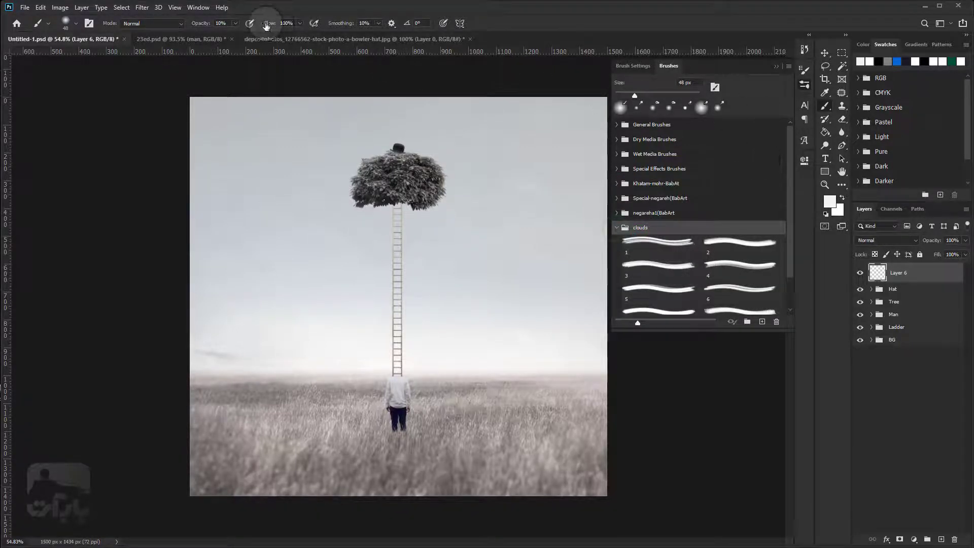
- Open Brush Settings from the Window menu and scroll the tip grid to the cloud brush tips
left_click(198, 8)
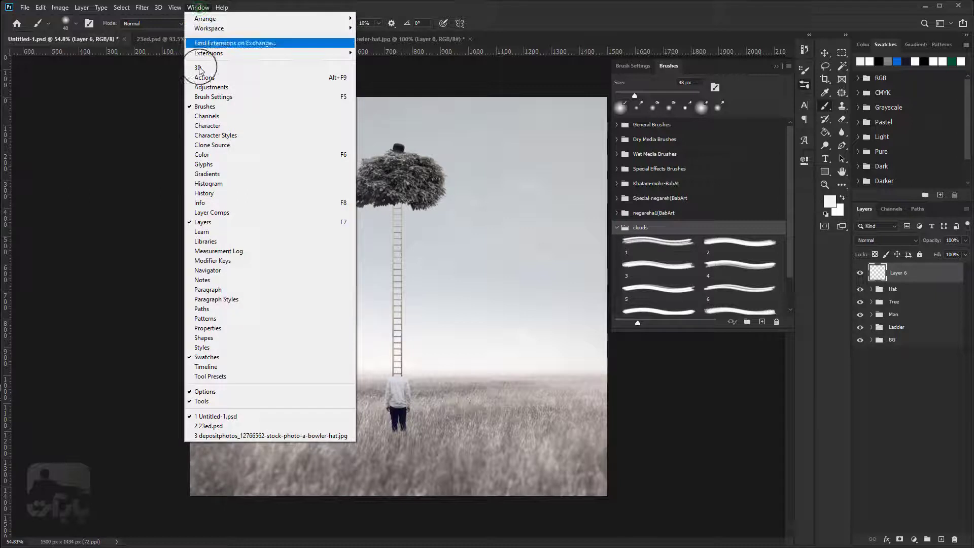
left_click(217, 98)
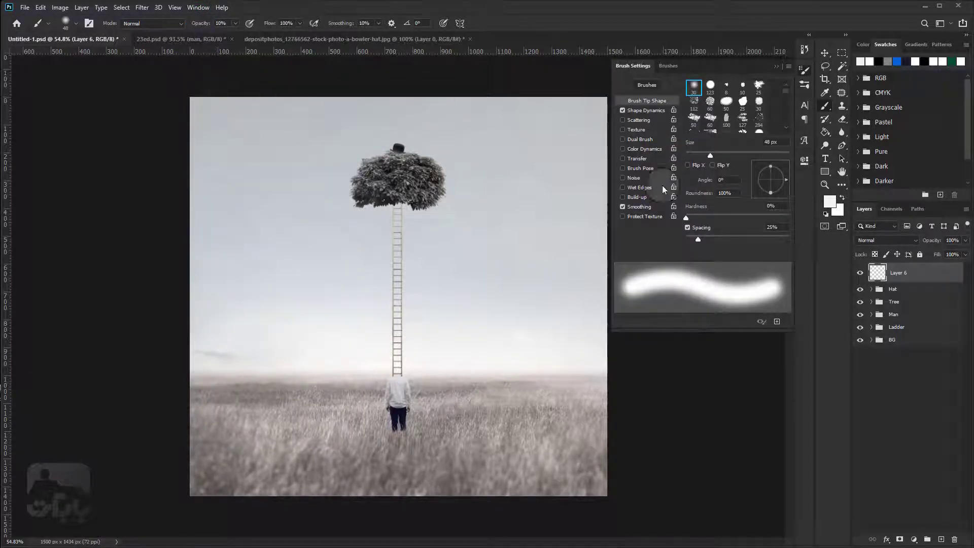
scroll(735, 109, "down", 5)
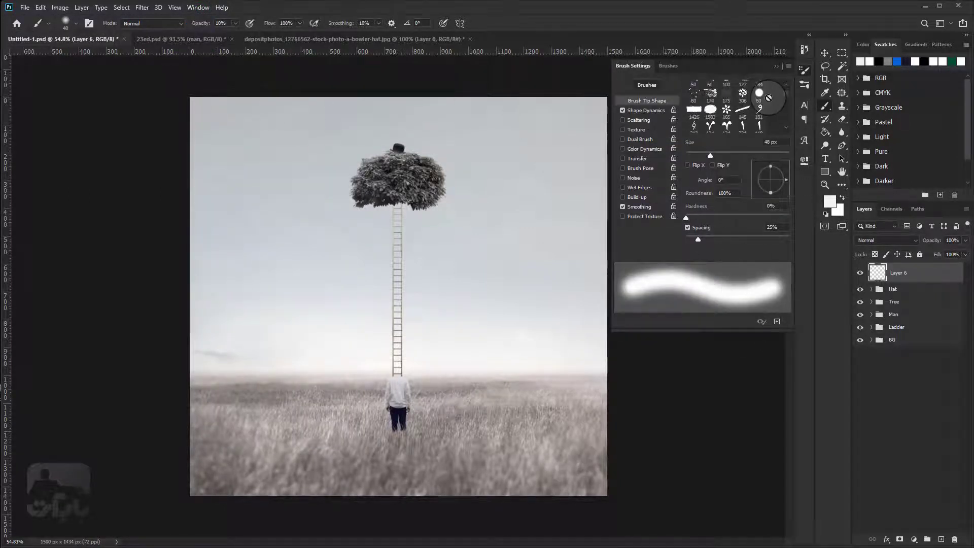
scroll(785, 94, "down", 2)
scroll(781, 122, "down", 3)
scroll(784, 130, "down", 3)
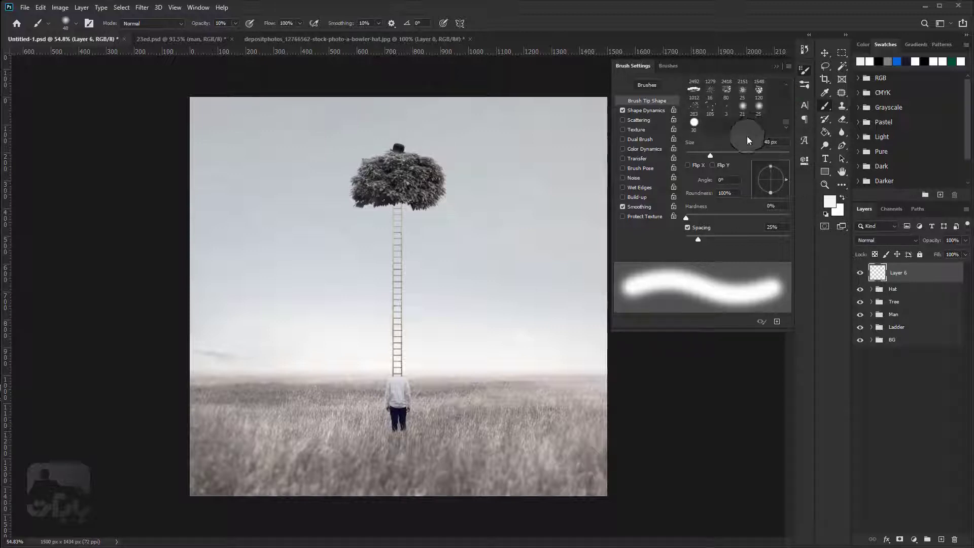
scroll(747, 133, "up", 1)
scroll(758, 117, "down", 1)
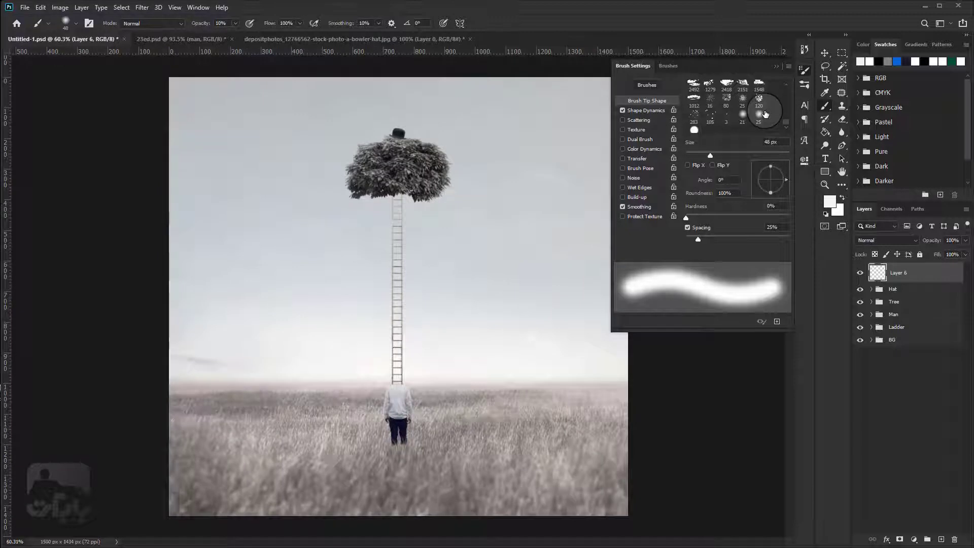
scroll(765, 114, "up", 1)
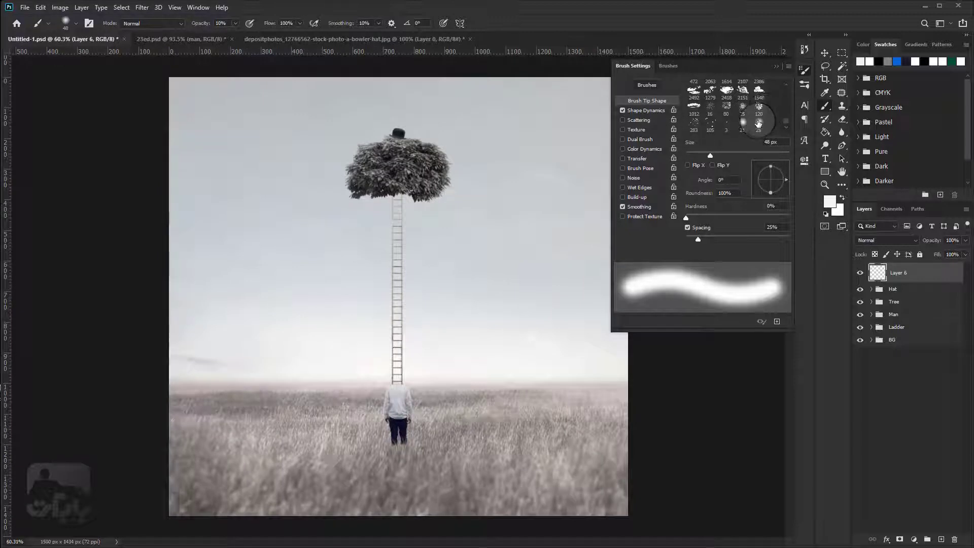
scroll(758, 123, "up", 1)
scroll(758, 123, "up", 1)
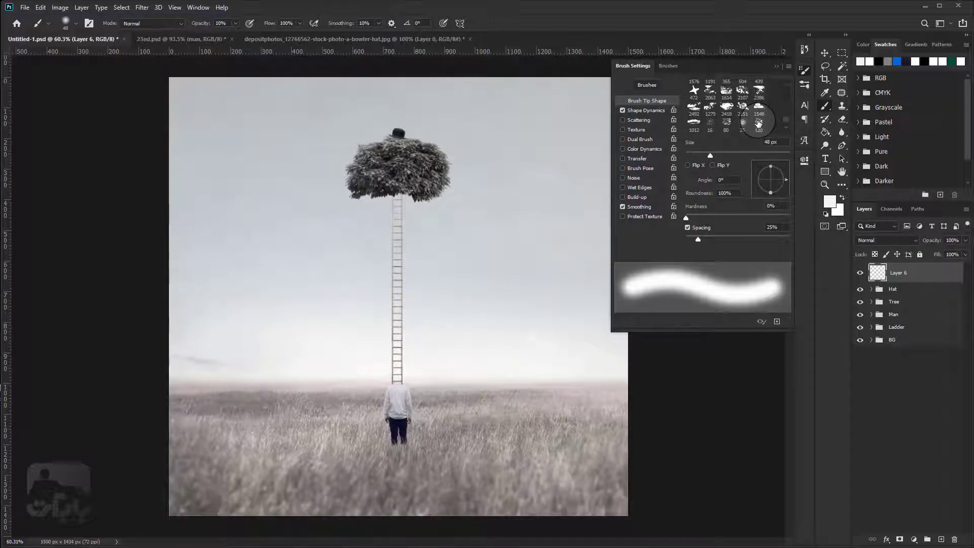
scroll(758, 124, "up", 1)
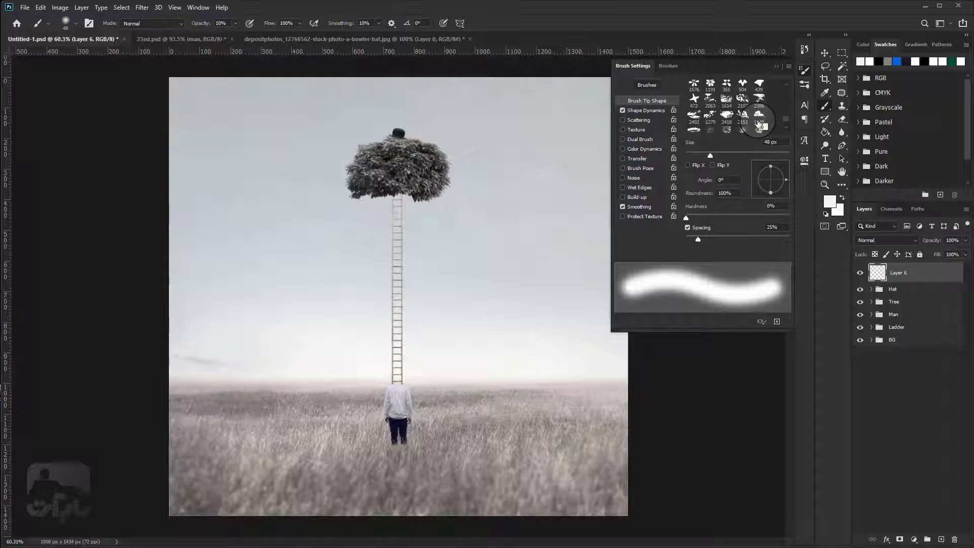
- With the 1548 cloud tip at 600 px and 100% opacity, stamp a white cloud beside the ladder
left_click(759, 116)
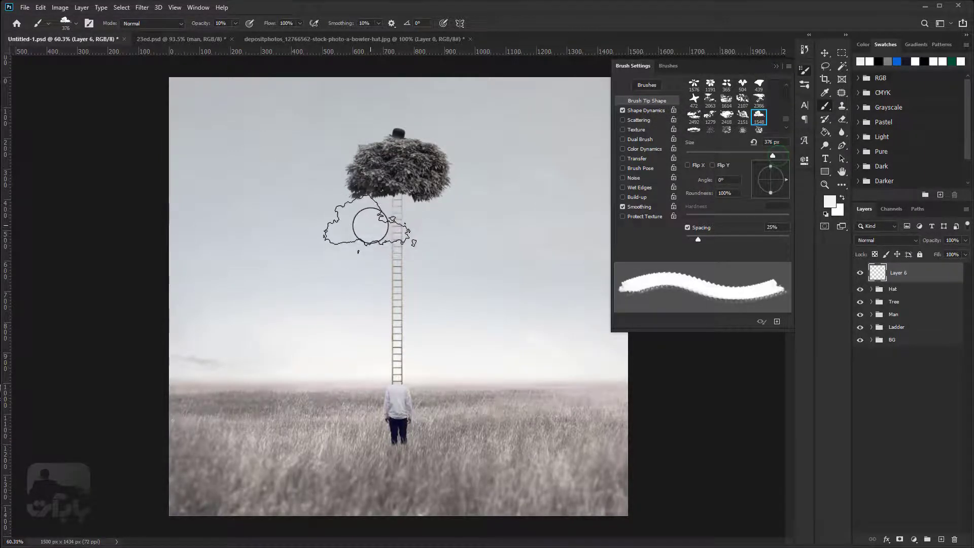
key("bracketright")
key("bracketright")
key("bracketright")
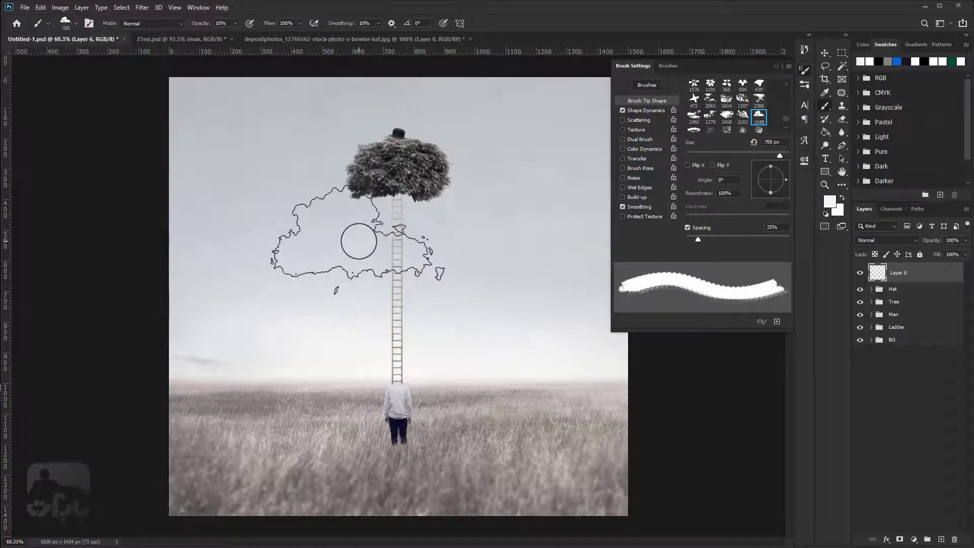
key("bracketleft")
key("bracketleft")
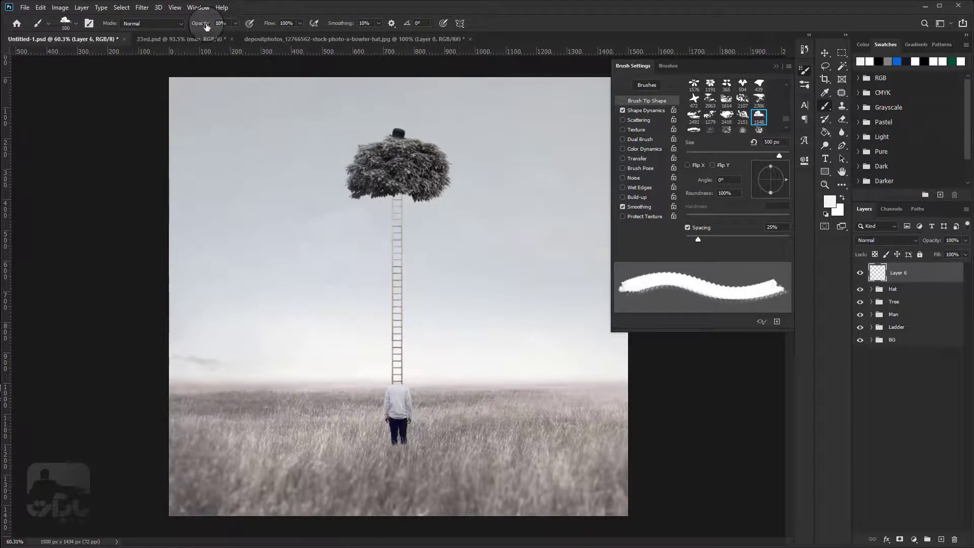
left_click_drag(201, 27, 243, 28)
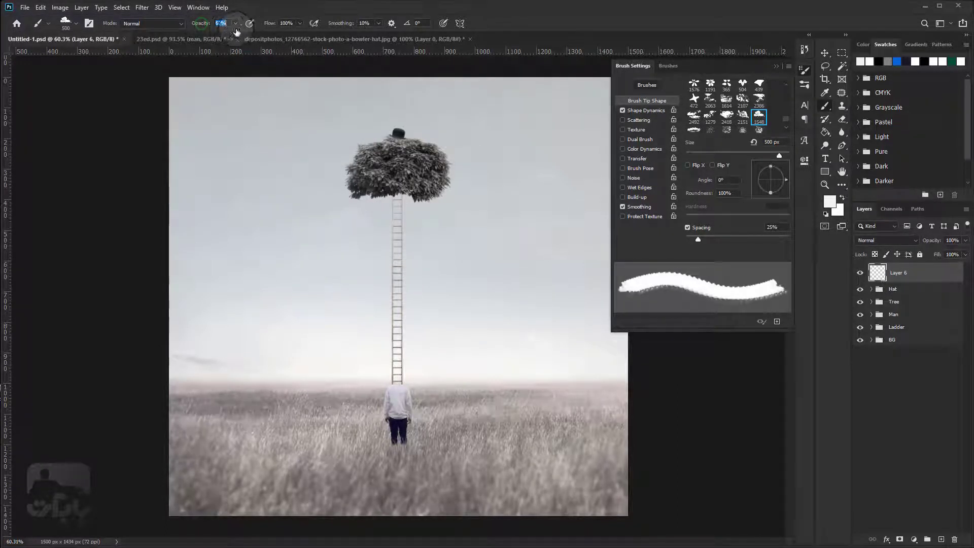
left_click(371, 240)
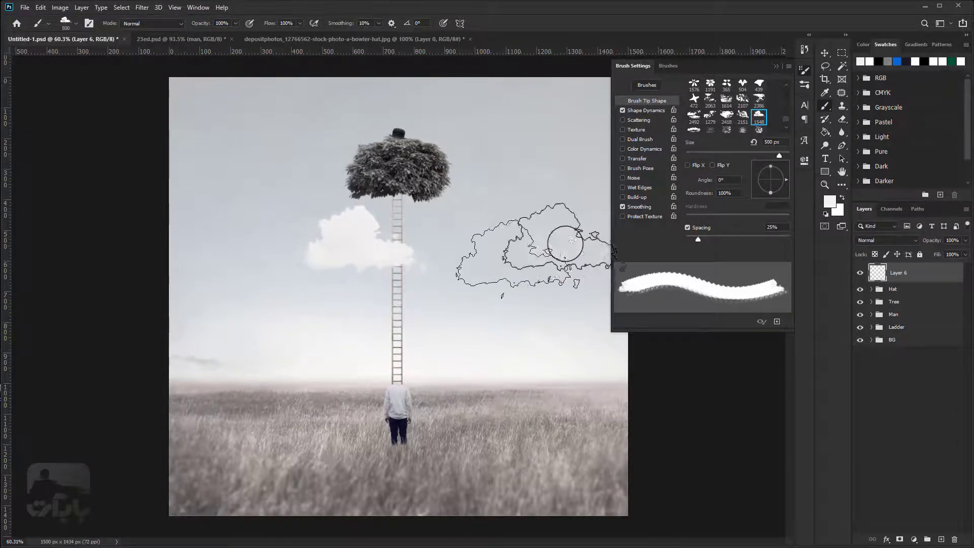
- Stamp a second white cloud over the ladder with the 2418 tip, rotated 180° at 500 px
left_click(726, 116)
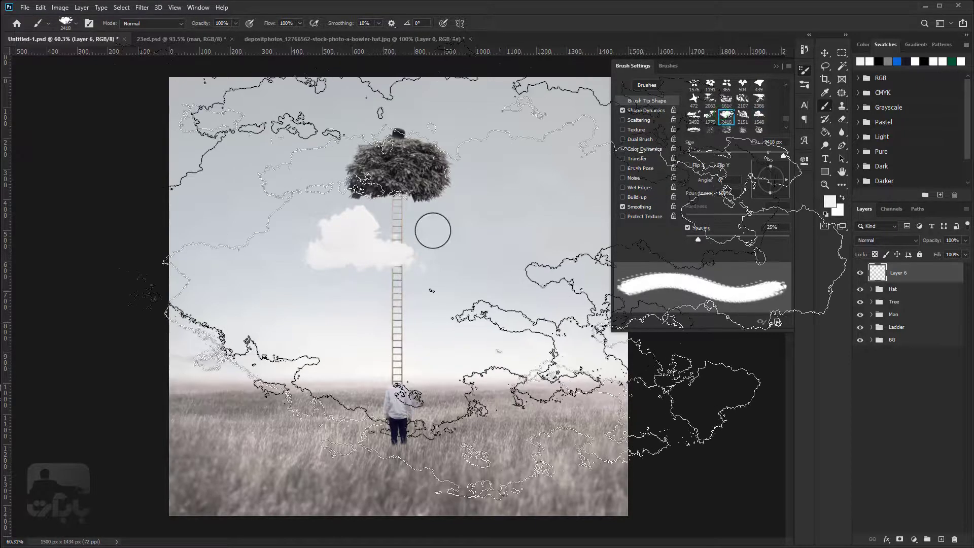
key("bracketleft")
key("bracketleft")
key("bracketleft")
key("bracketleft")
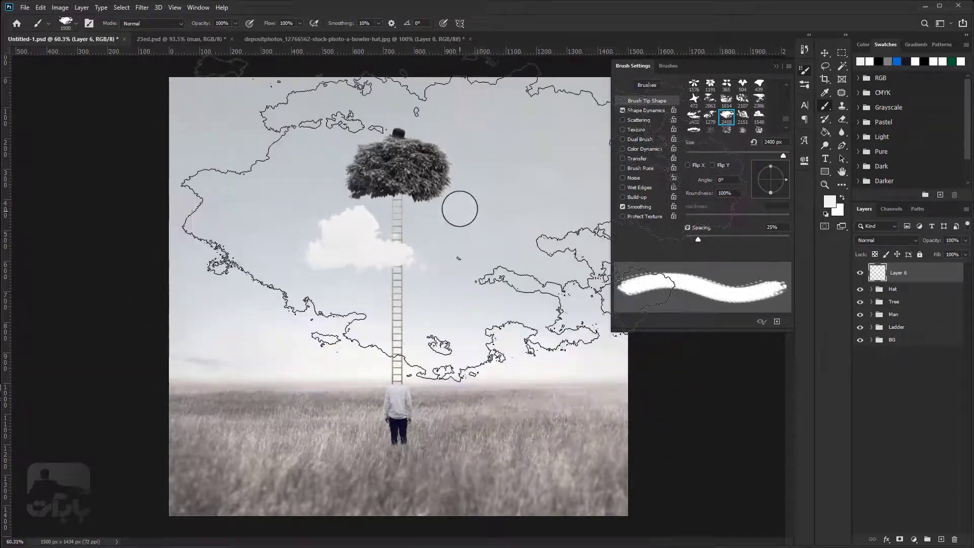
key("bracketleft")
key("bracketleft")
key("bracketleft")
key("bracketleft")
key("bracketleft")
key("bracketleft")
key("bracketleft")
key("bracketleft")
key("bracketleft")
key("bracketleft")
key("bracketleft")
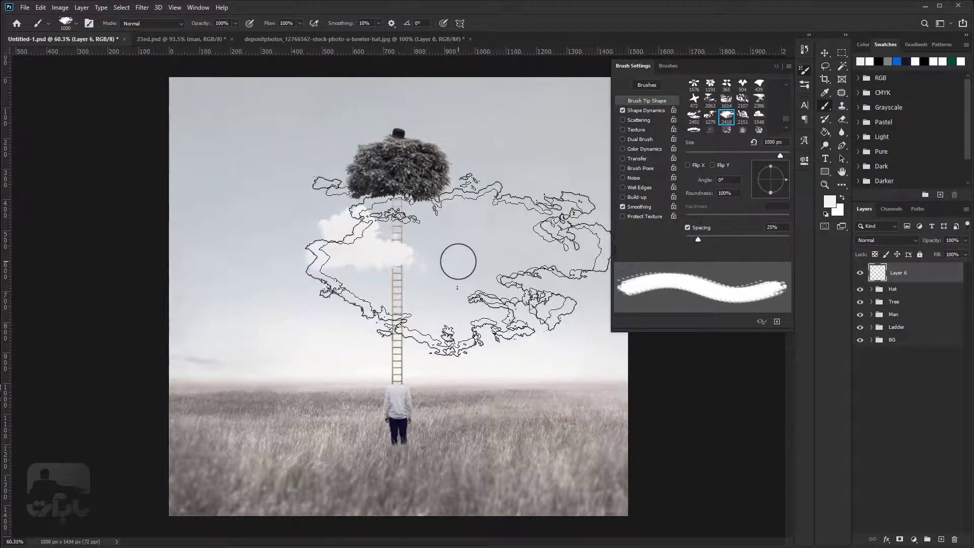
key("bracketleft")
key("bracketleft")
key("bracketleft")
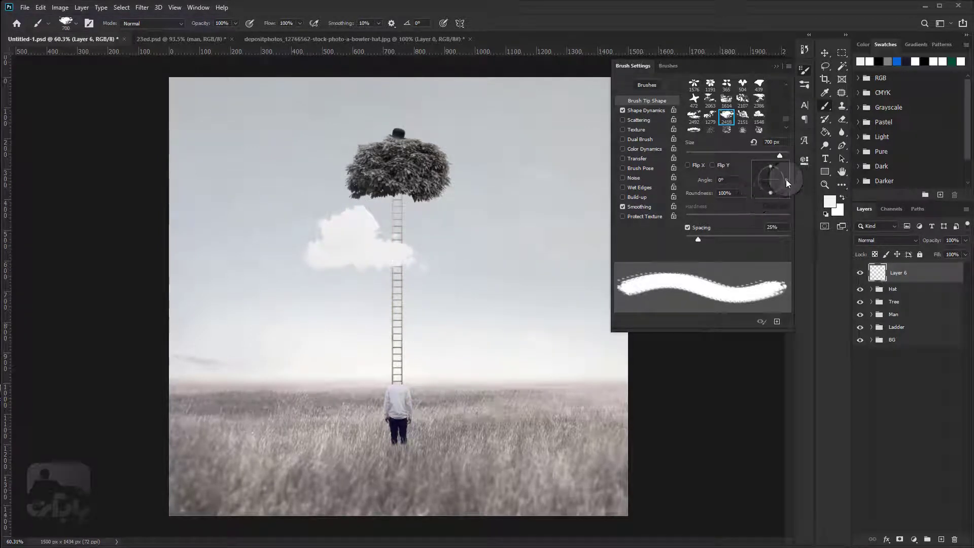
left_click_drag(786, 179, 749, 181)
type("180")
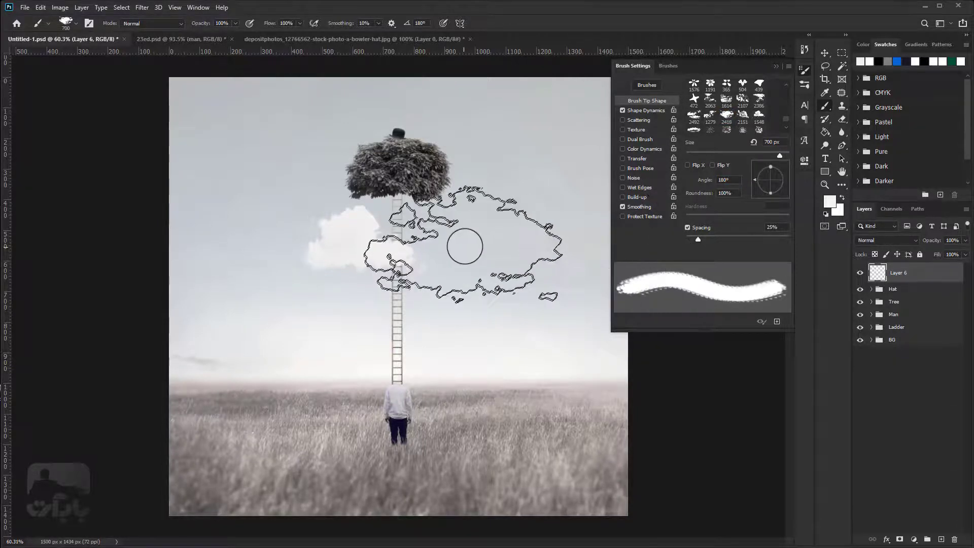
key("bracketleft")
key("bracketleft")
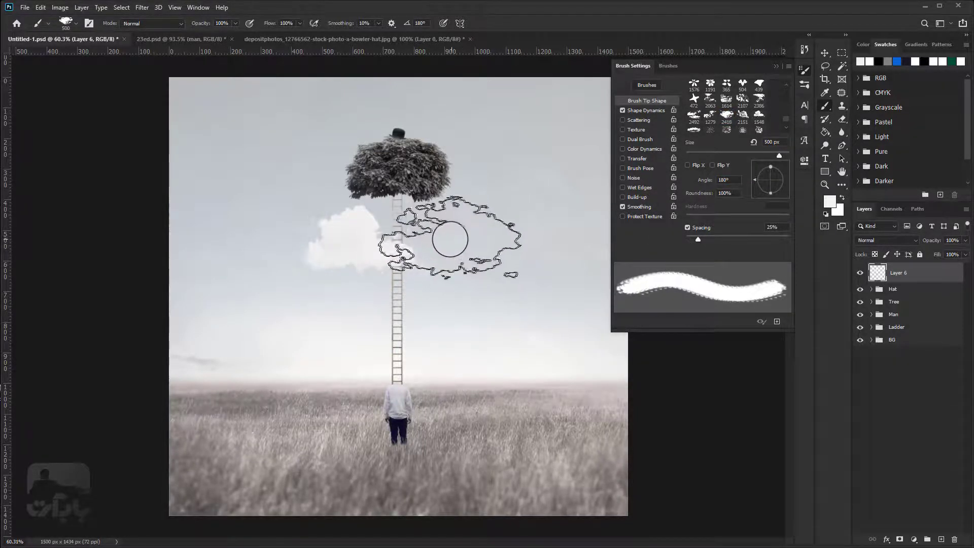
left_click(449, 237)
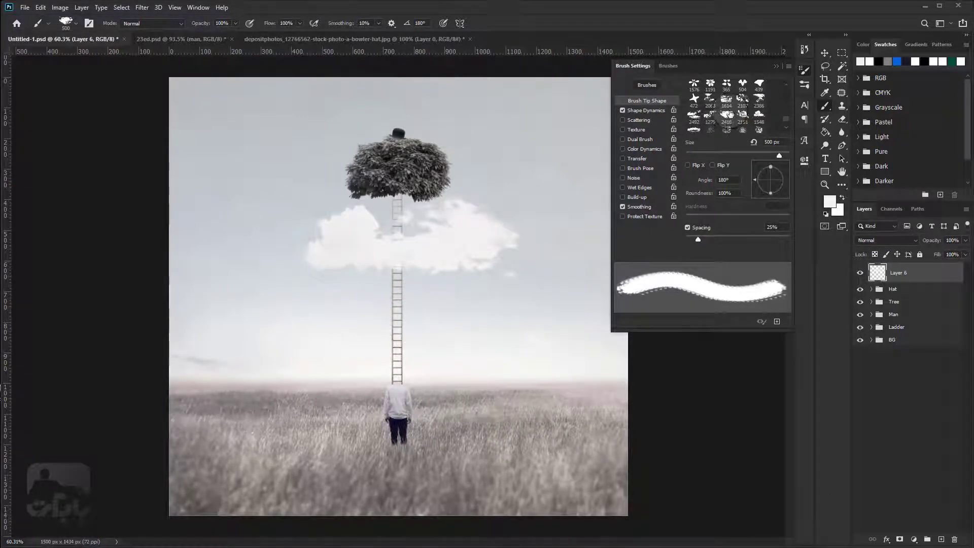
- Pick a textured cloud brush preset and reduce its size to 100 px
scroll(751, 115, "up", 1)
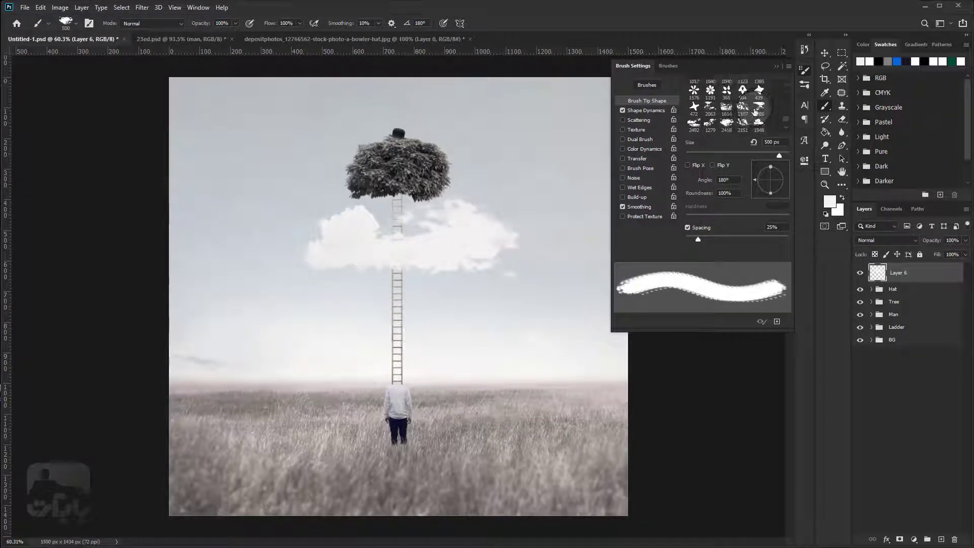
scroll(735, 125, "down", 1)
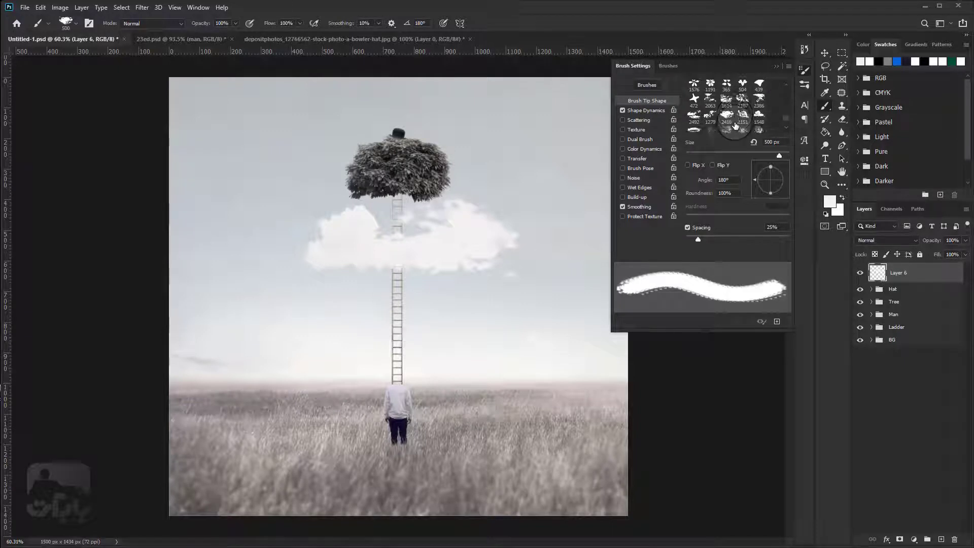
scroll(734, 125, "down", 1)
scroll(738, 124, "down", 1)
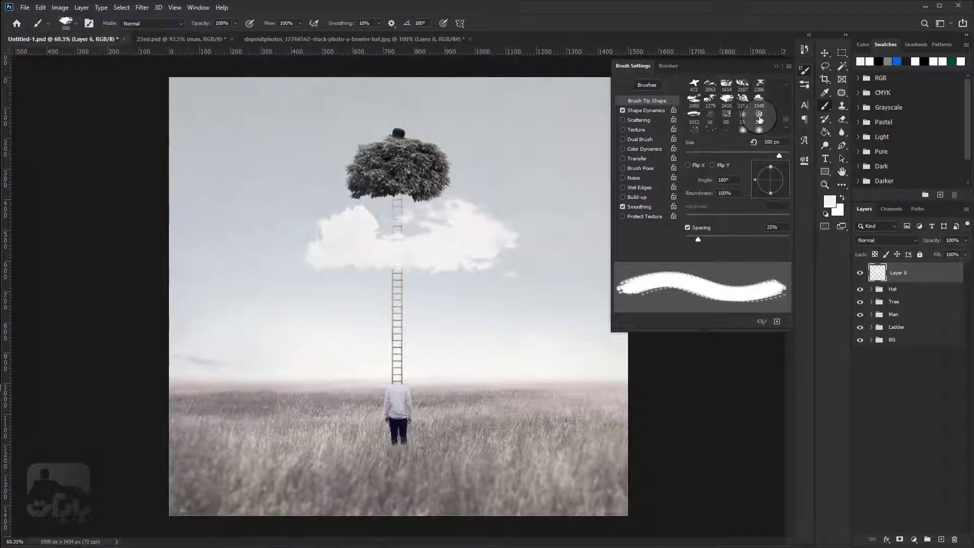
left_click(759, 117)
key("bracketleft")
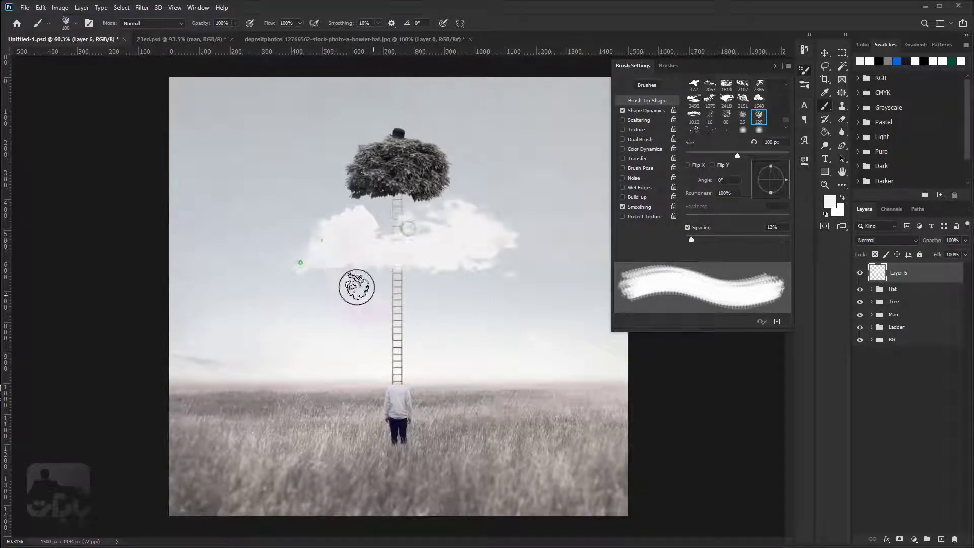
- Rotate the cloud tip to -116°, try eraser presets of 120, 25, 80 and 150 px, then return to the brush
left_click_drag(786, 180, 762, 208)
key("e")
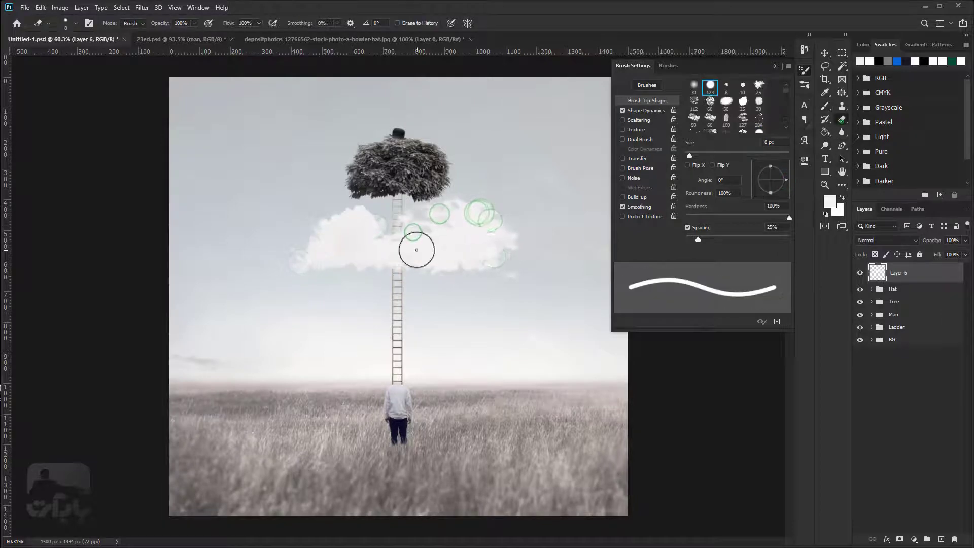
scroll(414, 246, "up", 5, "alt")
scroll(754, 112, "up", 3)
scroll(371, 299, "down", 10, "alt")
left_click(759, 123)
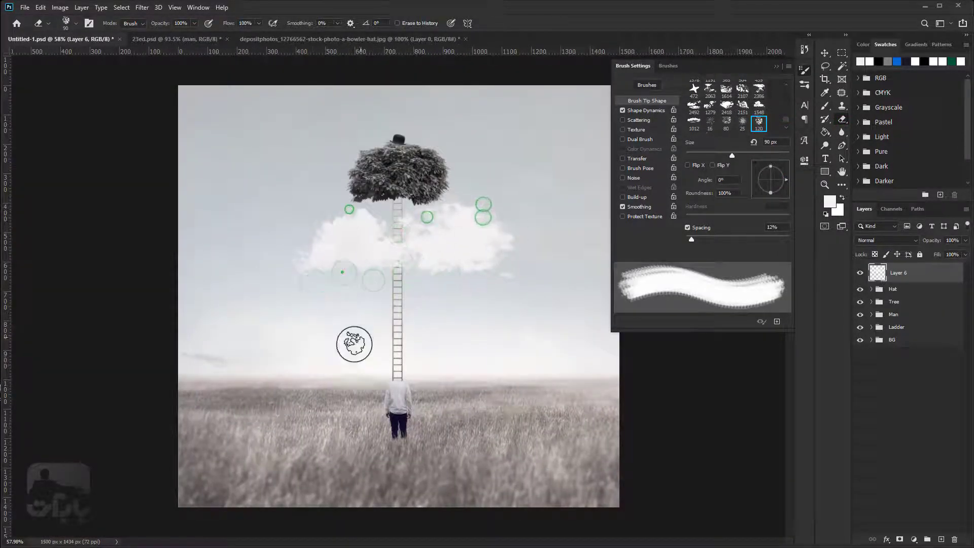
key("comma")
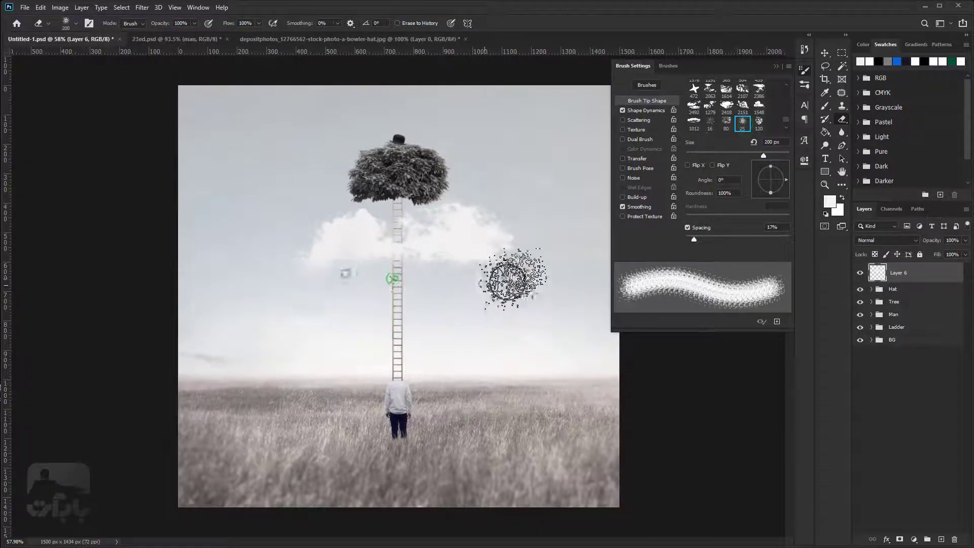
key("comma")
key("comma")
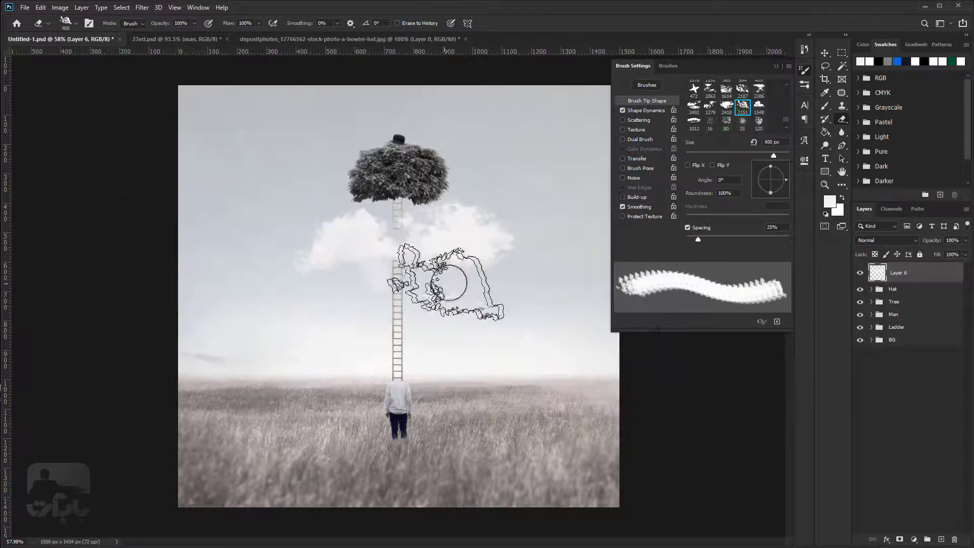
left_click(688, 165)
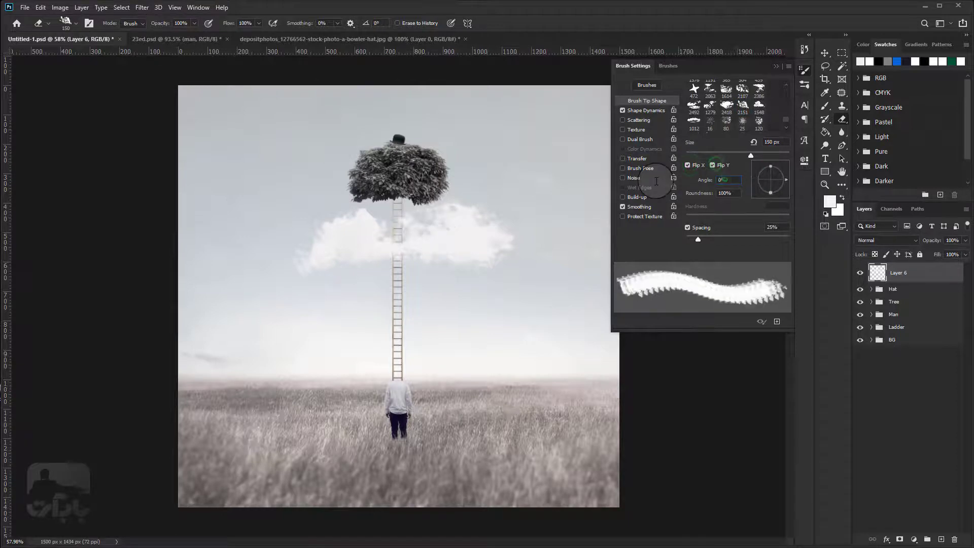
scroll(446, 228, "up", 5)
scroll(167, 279, "down", 4)
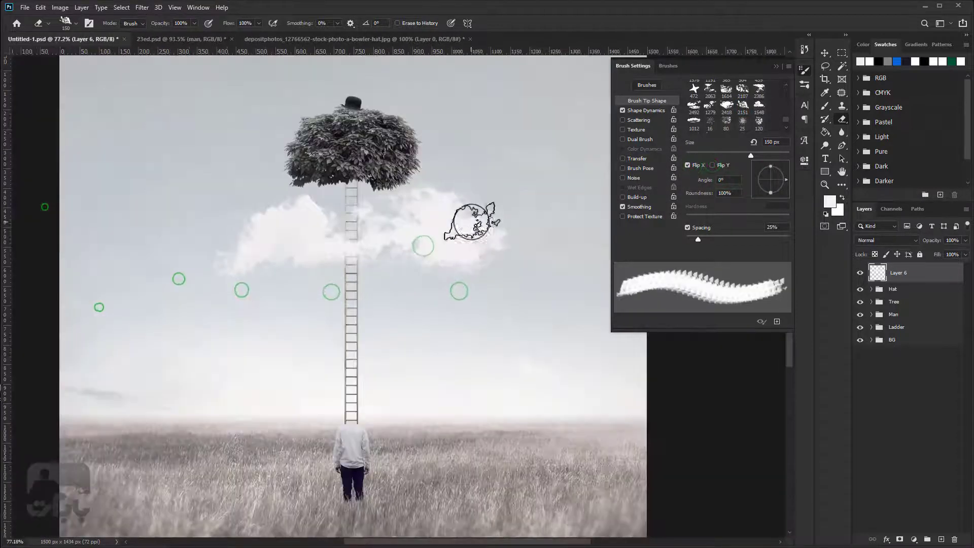
left_click(827, 106)
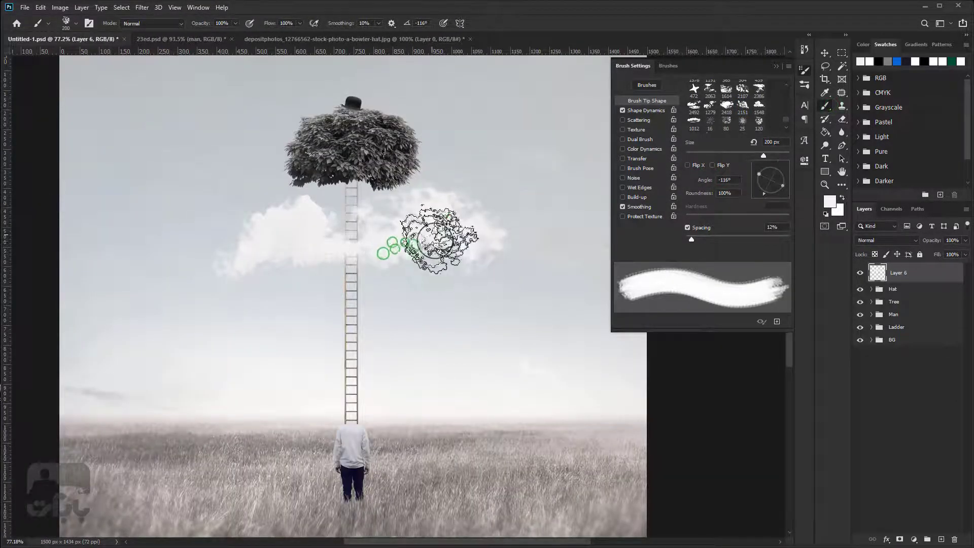
- Nudge the cloud slightly to the left with the Move tool
left_click(824, 52)
left_click_drag(429, 234, 417, 236)
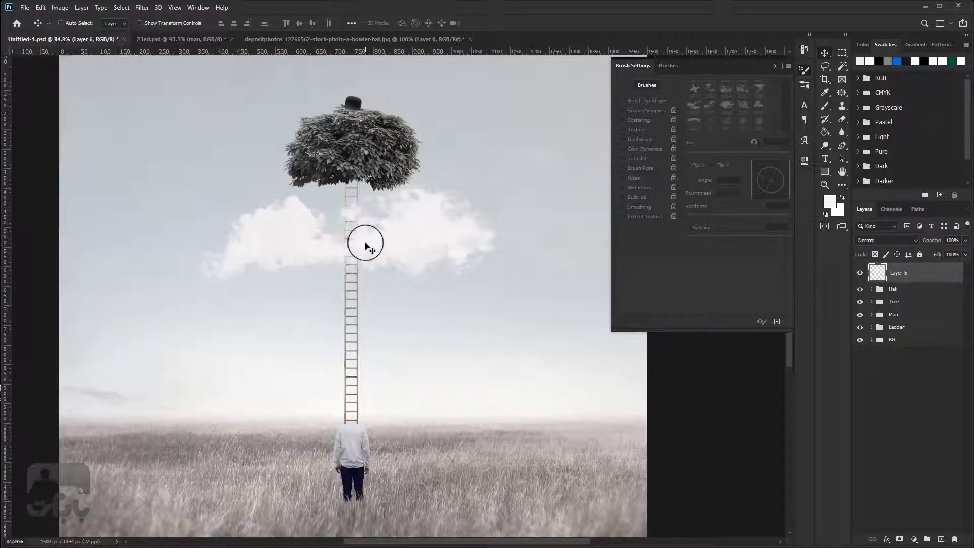
scroll(365, 243, "up", 2)
scroll(365, 243, "up", 1)
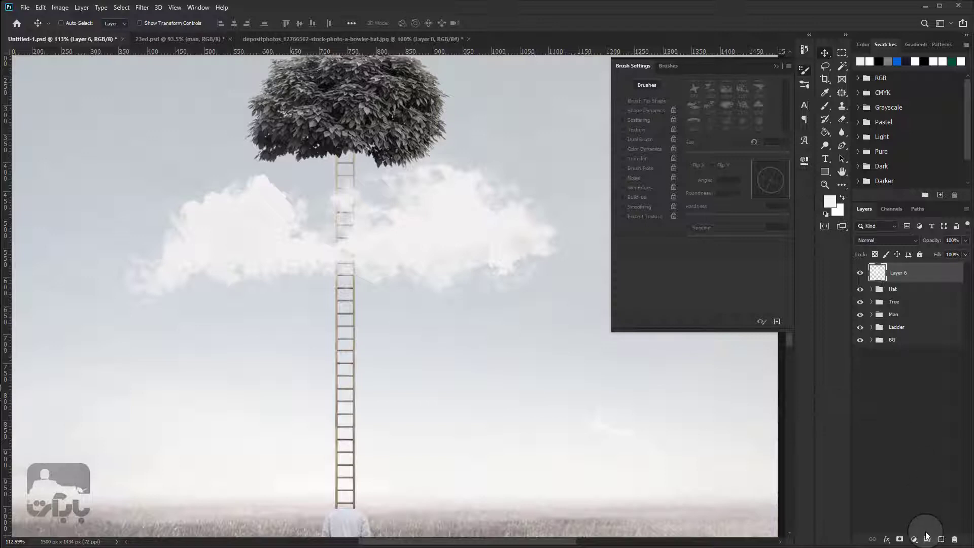
- Add a Curves adjustment and raise the curve to brighten the cloud, then select its mask
left_click(913, 539)
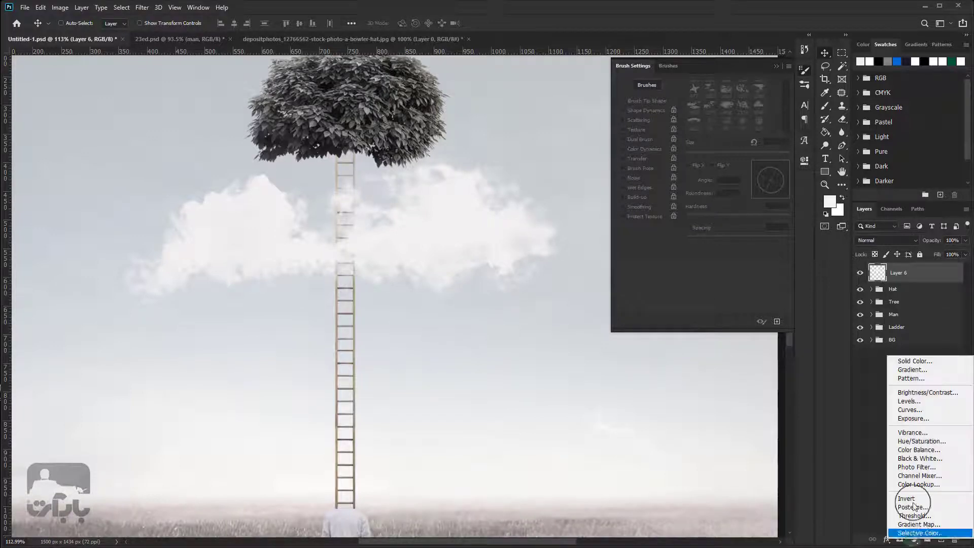
left_click(910, 409)
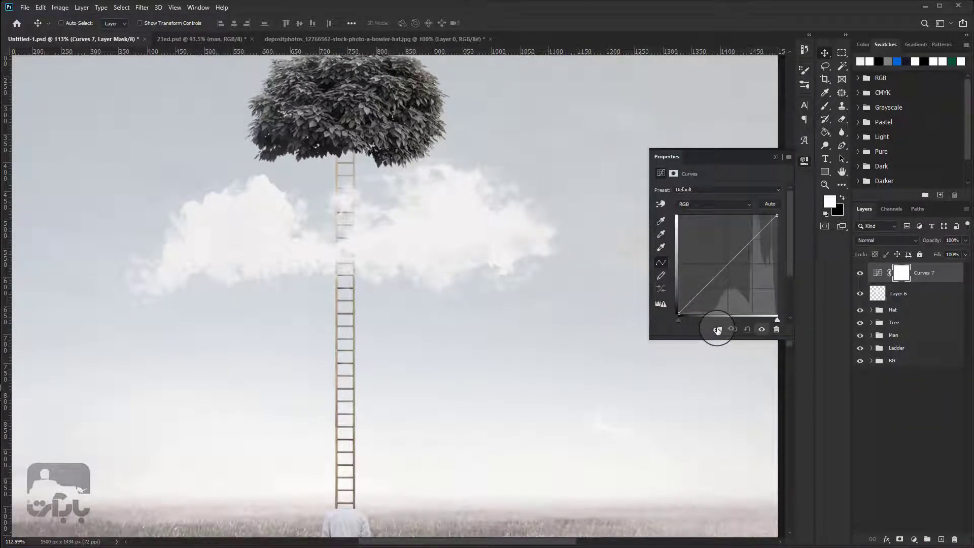
left_click_drag(728, 265, 726, 229)
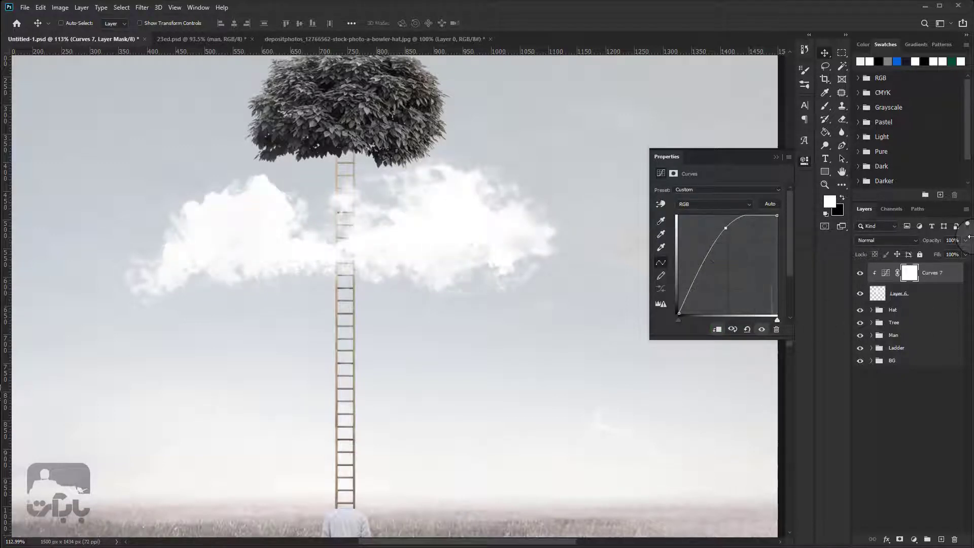
left_click(909, 272)
- Fill the Curves 7 mask with black to hide the brightening
left_click(824, 133)
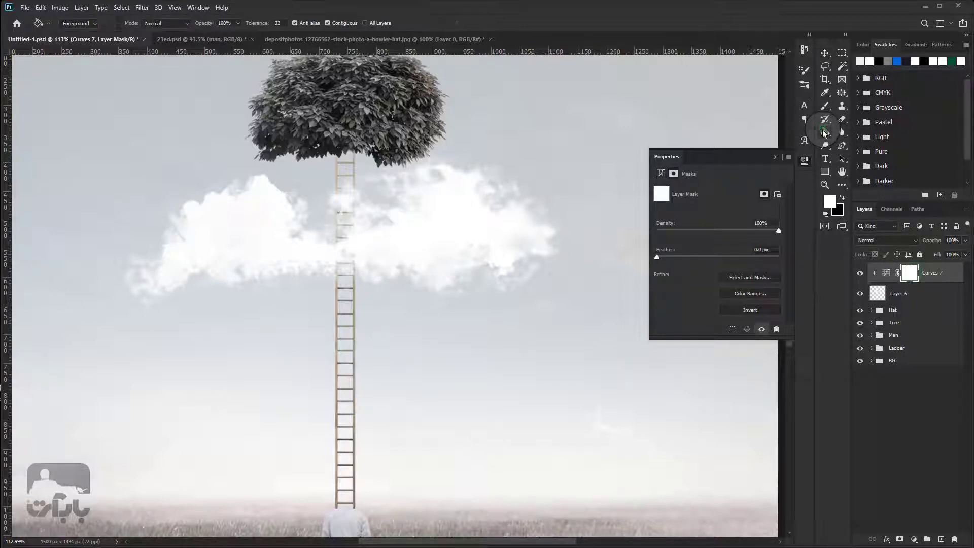
left_click(841, 197)
left_click(400, 239)
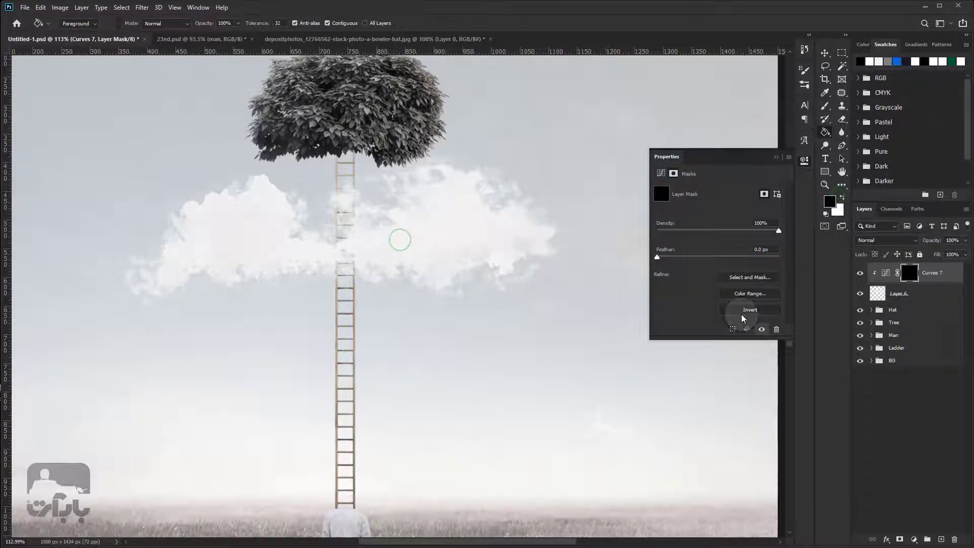
- Set up a small soft round white brush at 25% opacity
left_click(825, 107)
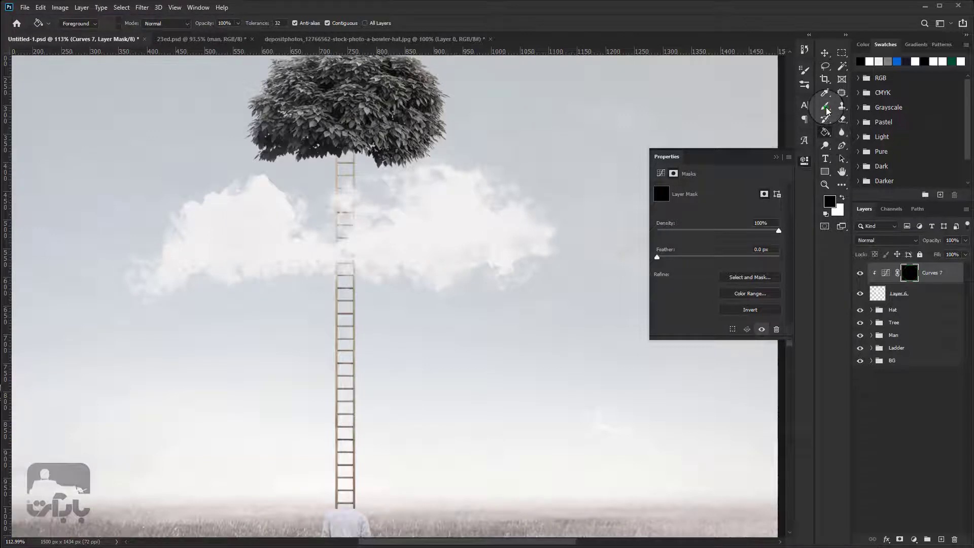
left_click(842, 197)
left_click(750, 277)
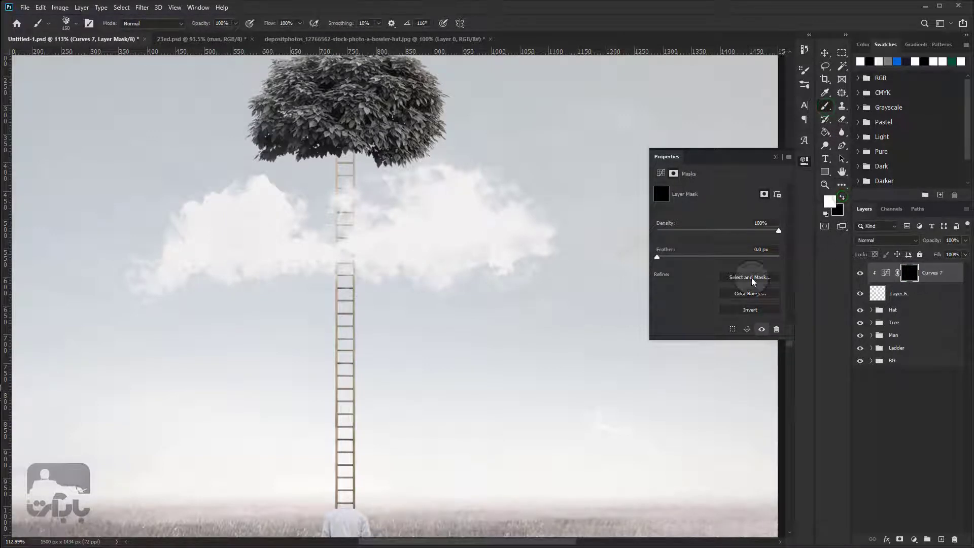
left_click(826, 107)
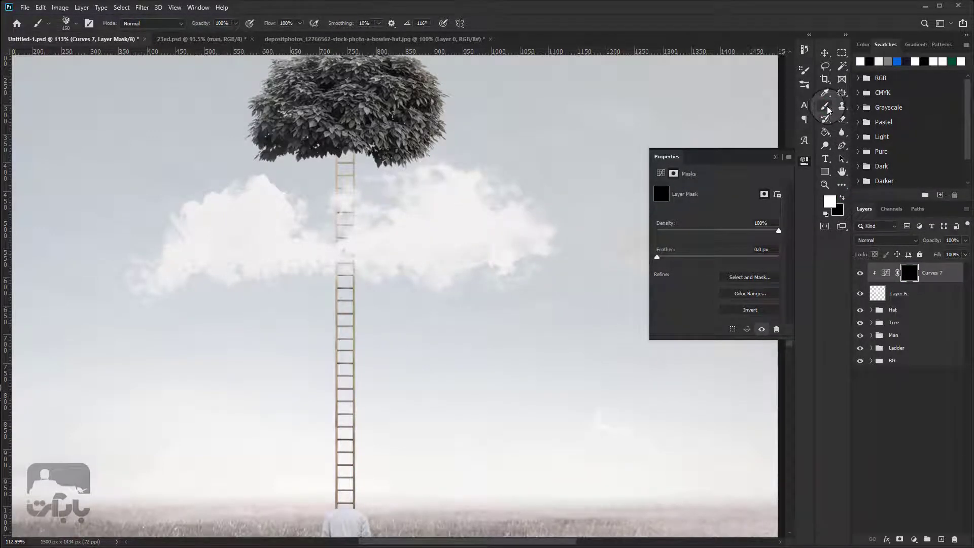
right_click(423, 182)
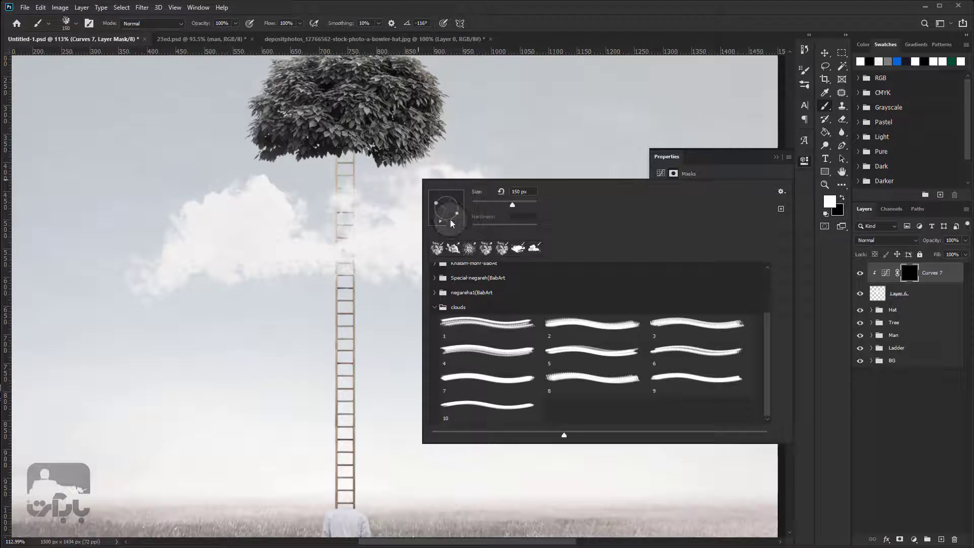
left_click(36, 23)
left_click(61, 24)
right_click(391, 253)
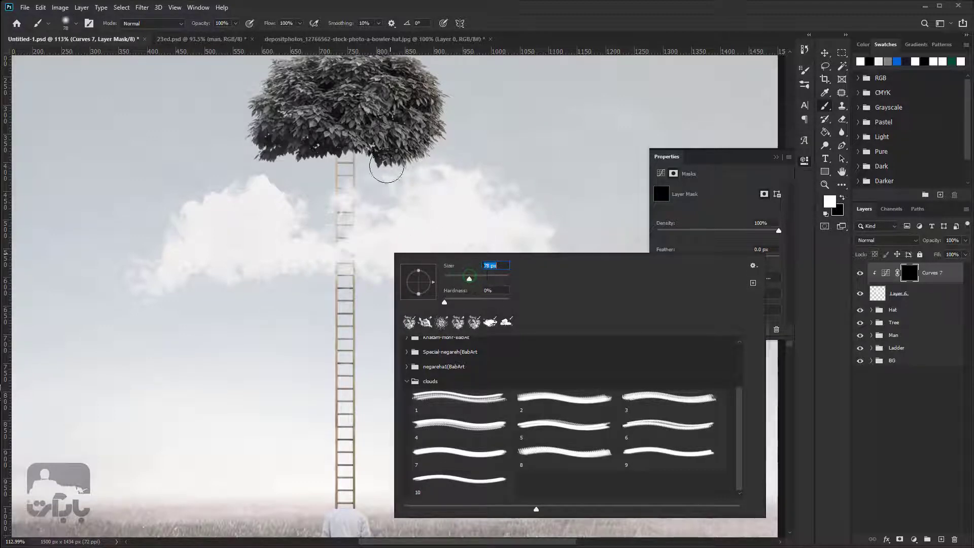
left_click(227, 24)
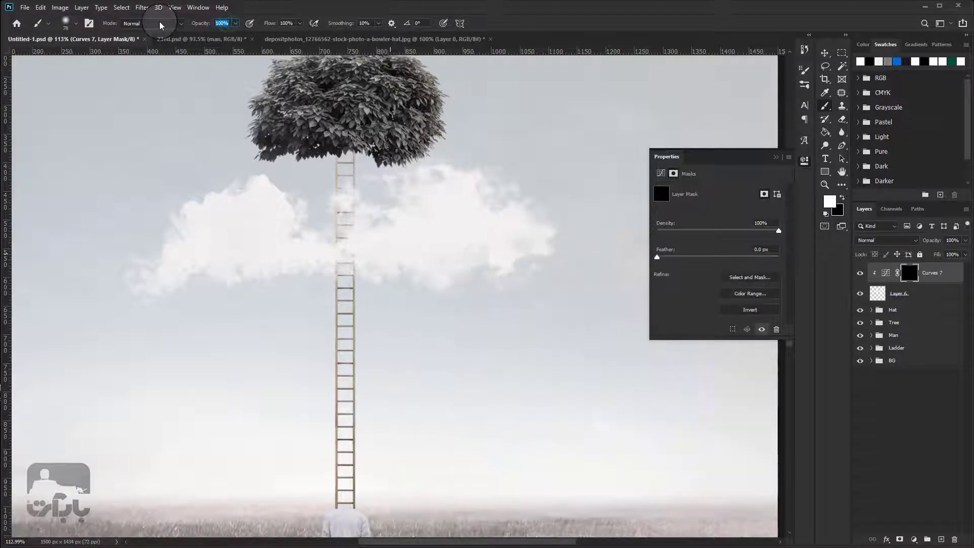
type("25")
key("Return")
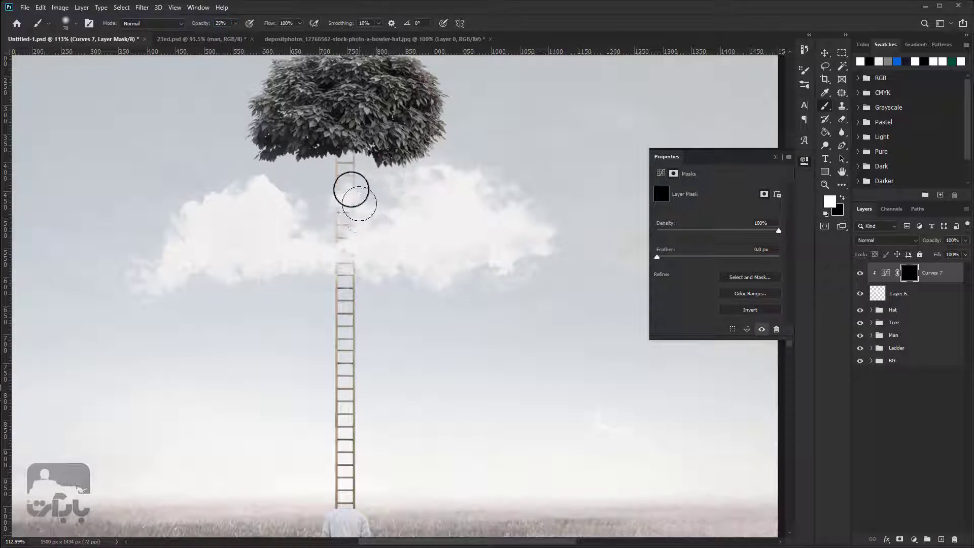
- Paint brightening back onto the cloud on both sides of the ladder and near the tree's right edge
left_click(329, 221)
left_click(257, 205)
left_click(289, 191)
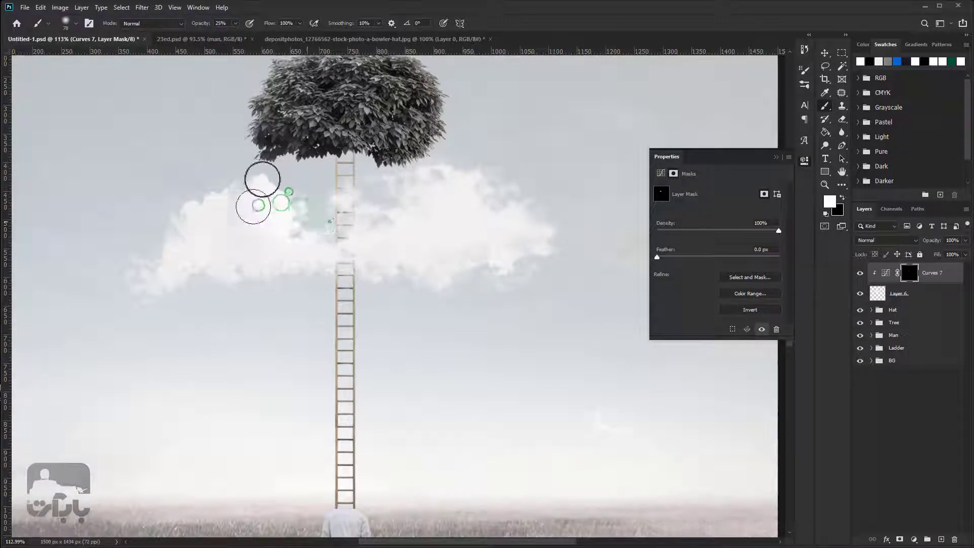
left_click(249, 185)
left_click(204, 199)
left_click(218, 239)
left_click(163, 227)
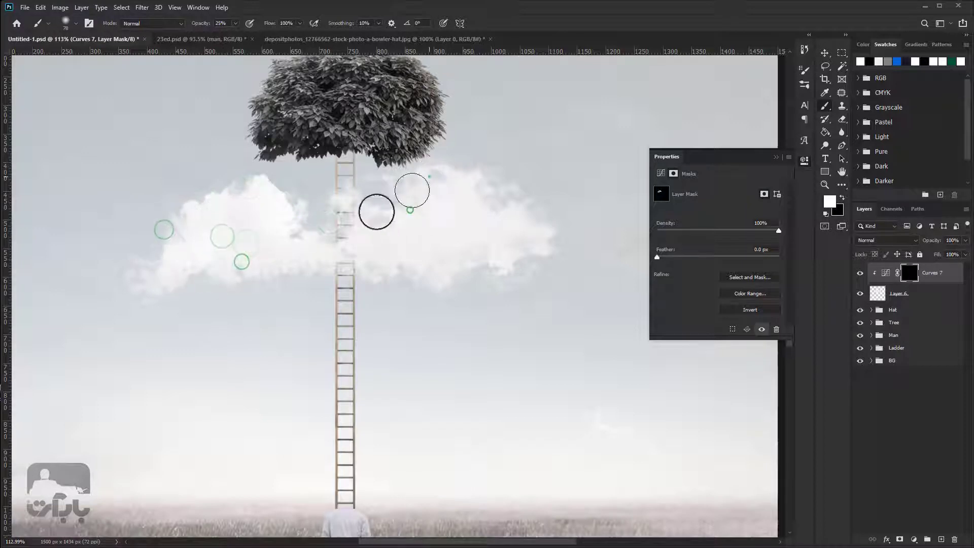
left_click(429, 177)
left_click(454, 199)
left_click(463, 207)
left_click(419, 211)
left_click(455, 166)
left_click(466, 153)
left_click(470, 163)
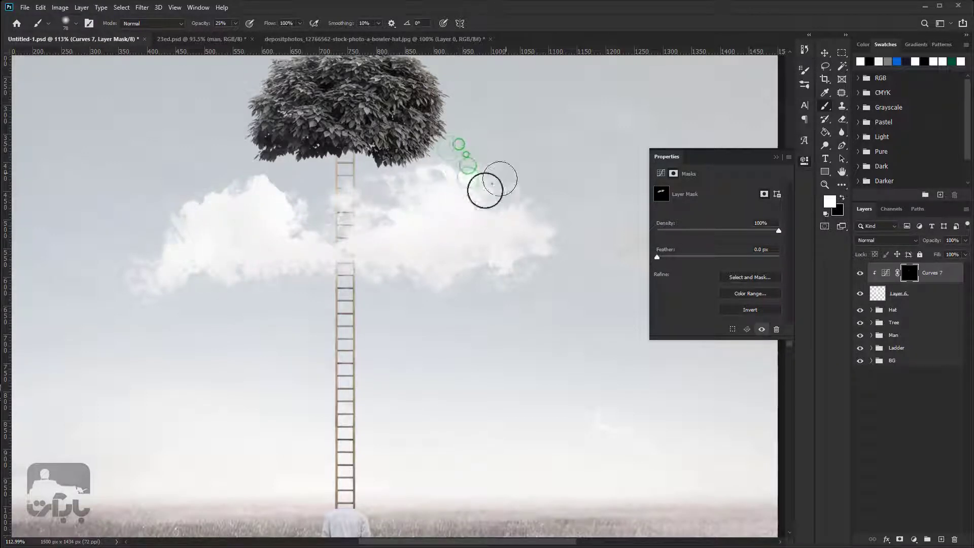
left_click(492, 182)
left_click(519, 175)
left_click(540, 163)
left_click(501, 213)
left_click(863, 278)
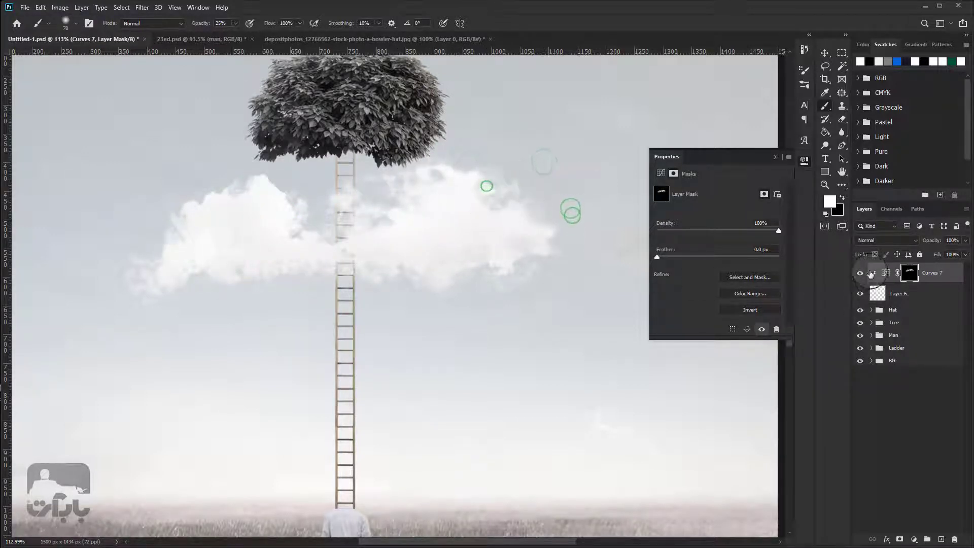
left_click(860, 274)
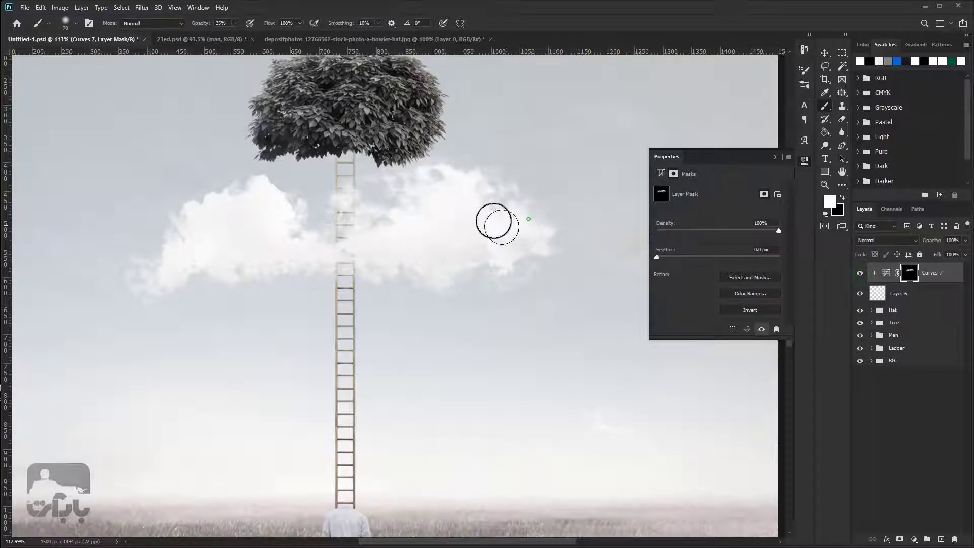
- Paint the mask where the cloud meets the tree, along its upper edge and over its left edge
left_click(419, 243)
left_click(472, 285)
left_click(572, 187)
left_click(528, 166)
left_click(461, 154)
left_click(431, 147)
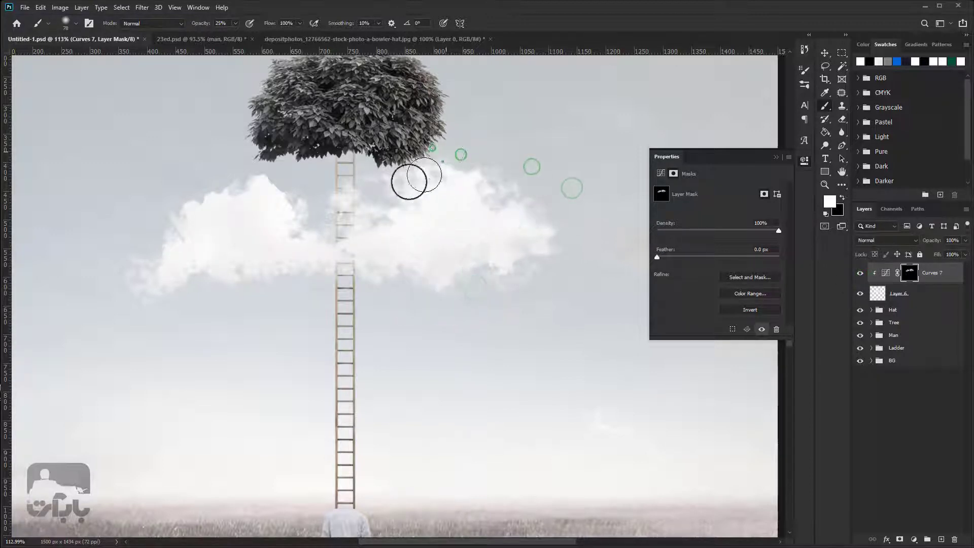
left_click(422, 166)
left_click(283, 169)
left_click(232, 177)
left_click(189, 184)
left_click(185, 210)
left_click(159, 230)
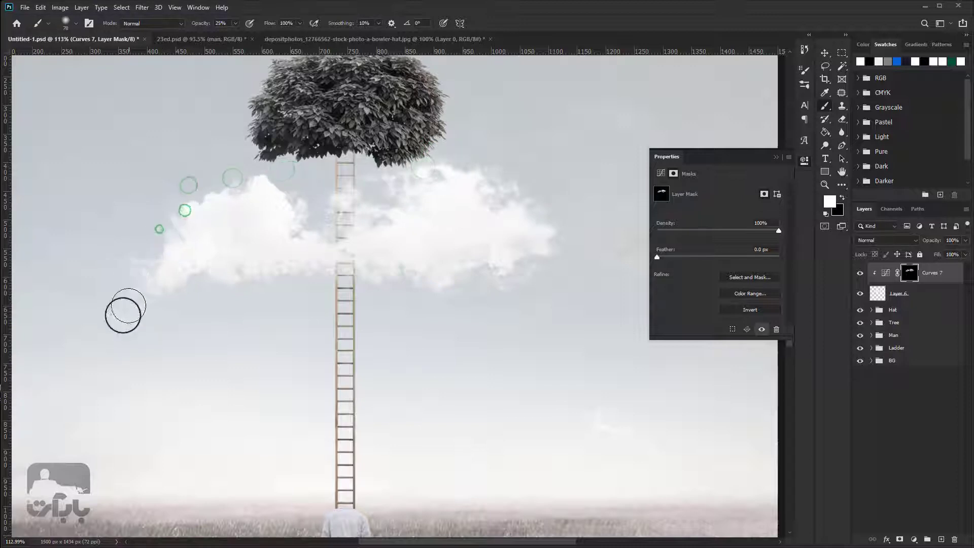
left_click(126, 273)
left_click(136, 329)
left_click(433, 181)
left_click(525, 177)
left_click(480, 195)
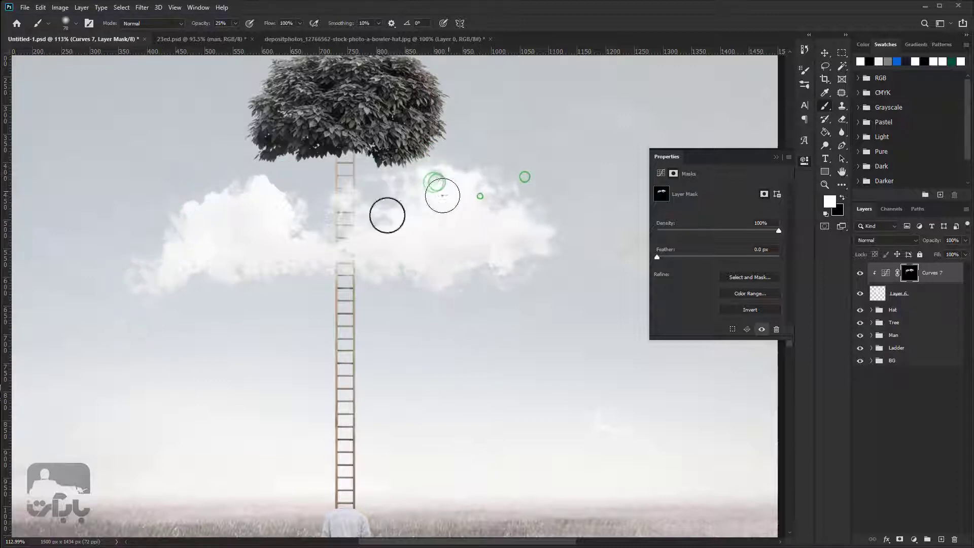
left_click(824, 55)
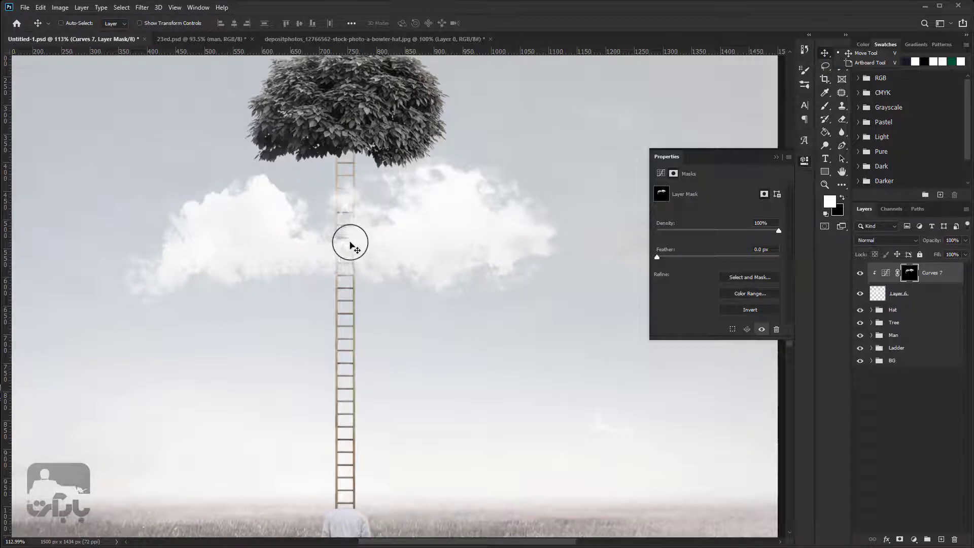
- Add a new Layer 7 above Curves 7 and make it a clipping mask
left_click(939, 541)
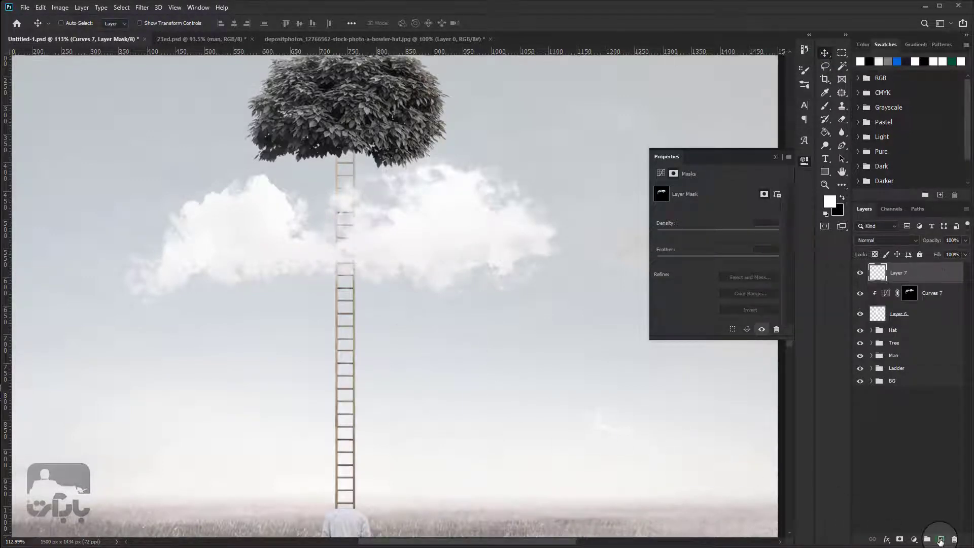
left_click(903, 273)
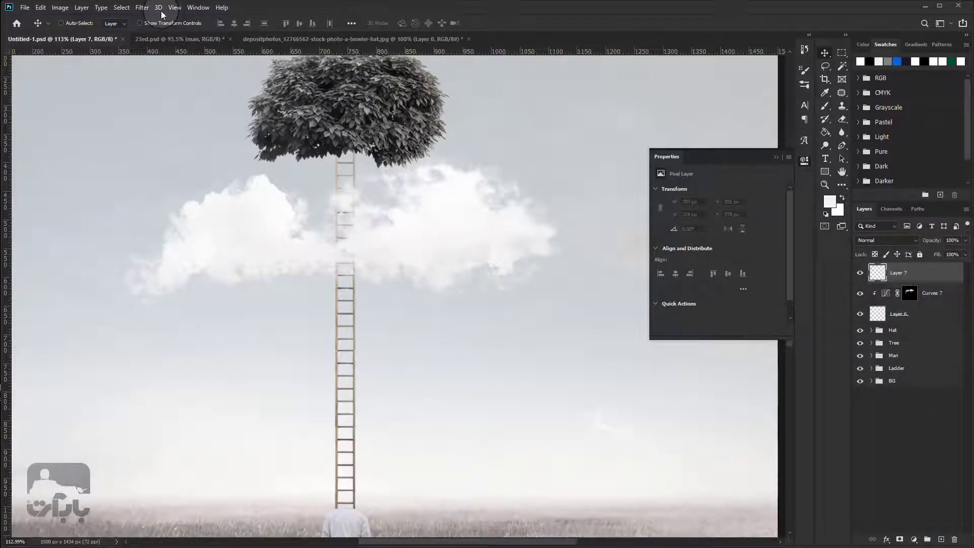
left_click(82, 7)
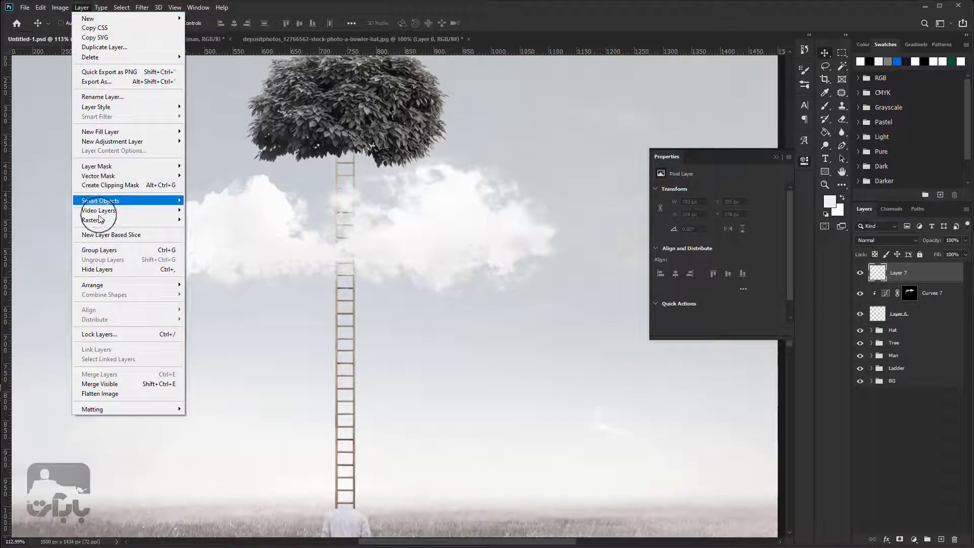
left_click(108, 187)
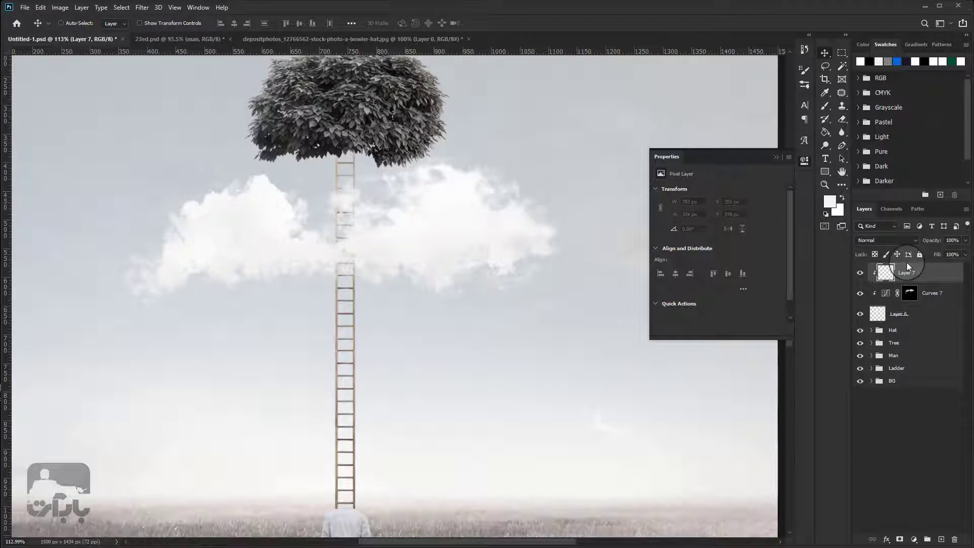
- Fill Layer 7 with neutral grey 808080 and set its blend mode to Overlay
left_click(825, 132)
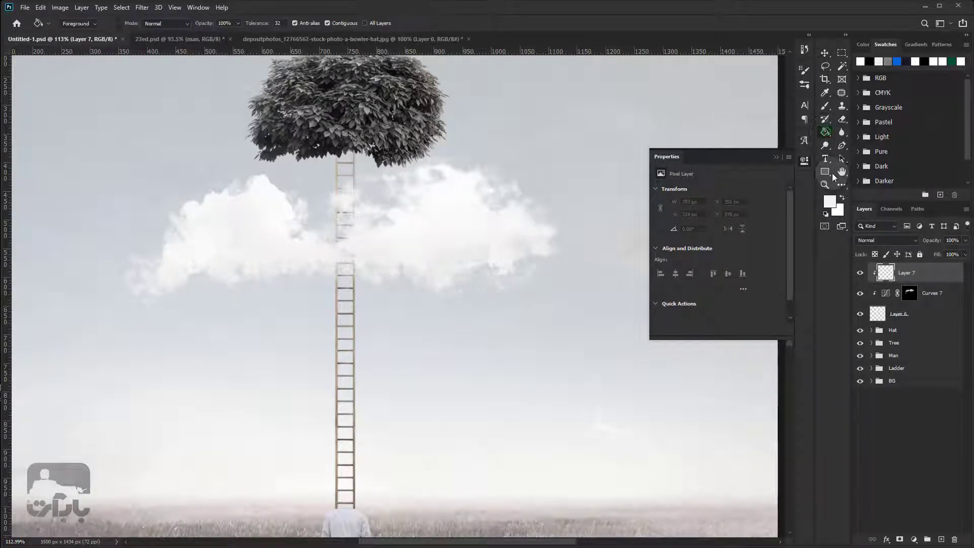
left_click(826, 213)
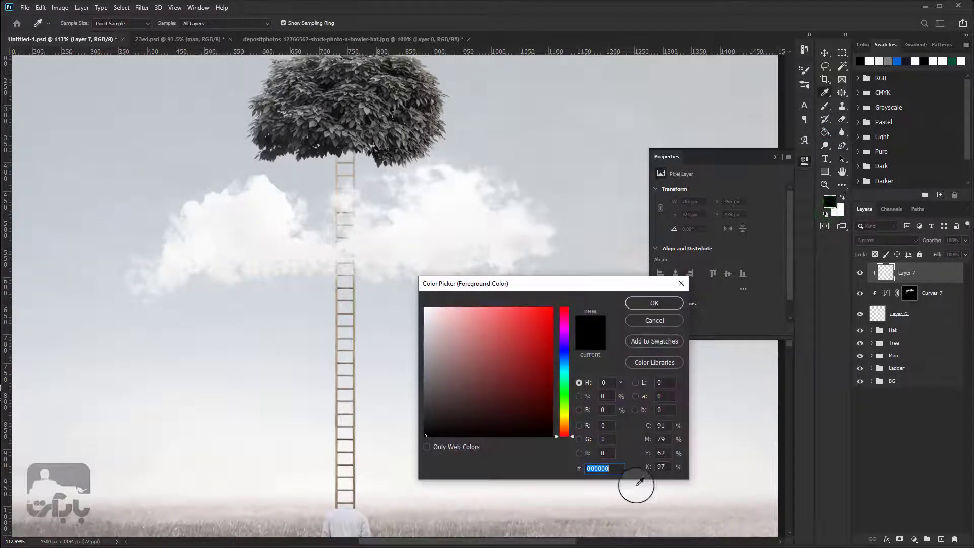
type("808080")
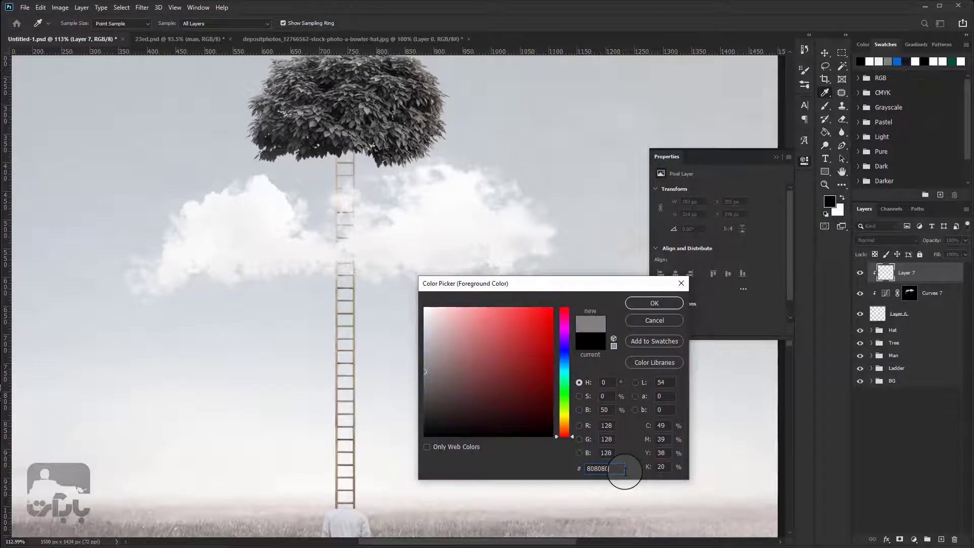
key("Return")
left_click(350, 344)
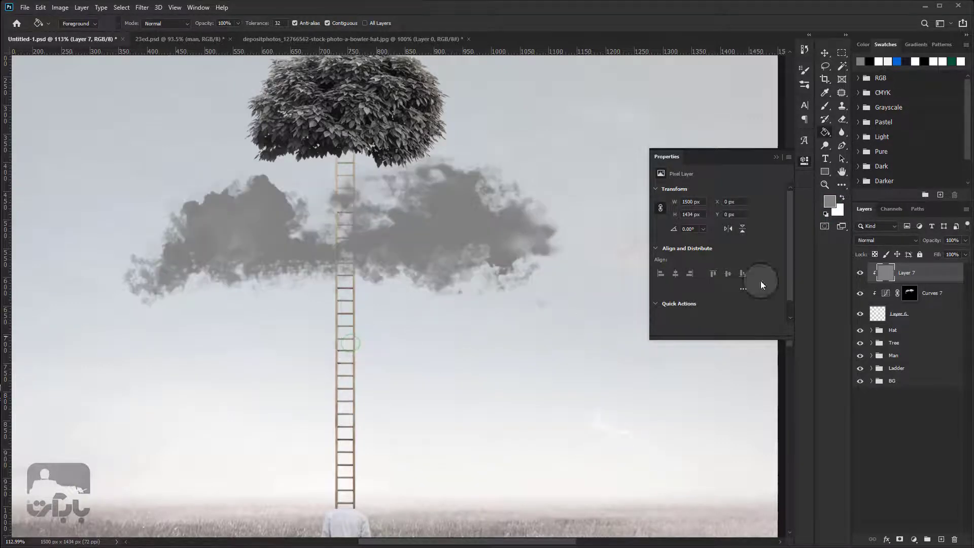
left_click(897, 241)
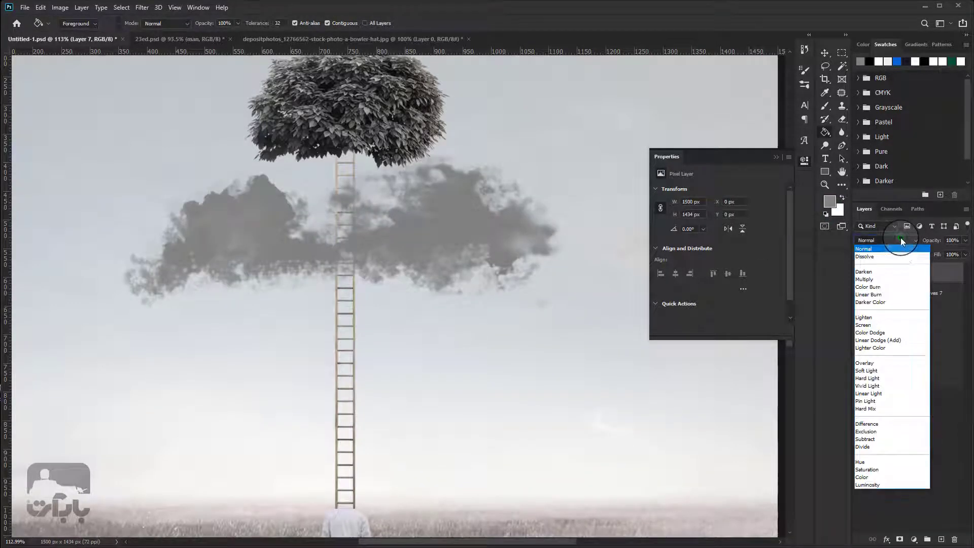
left_click(868, 363)
- Switch to the Dodge tool, adjust its exposure and lighten the clouds
left_click(824, 146)
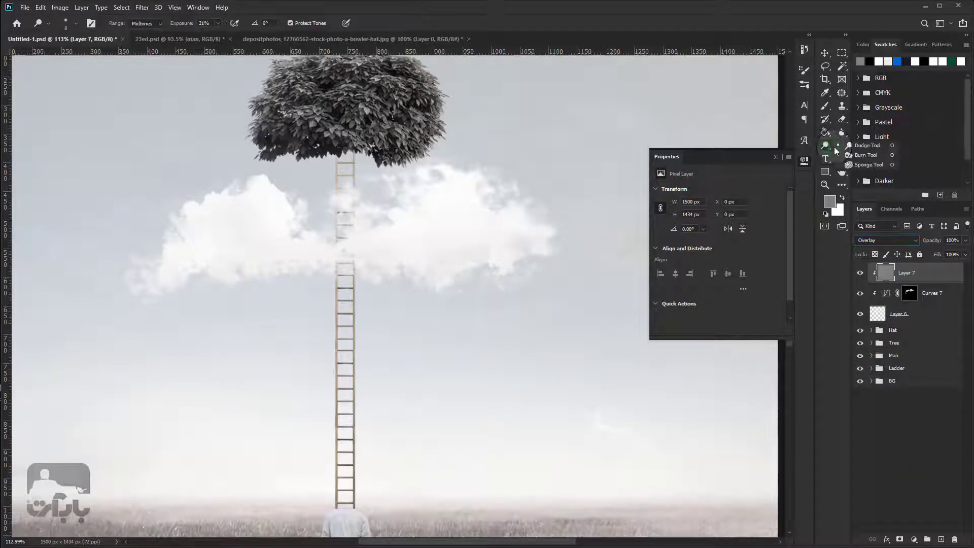
left_click(862, 147)
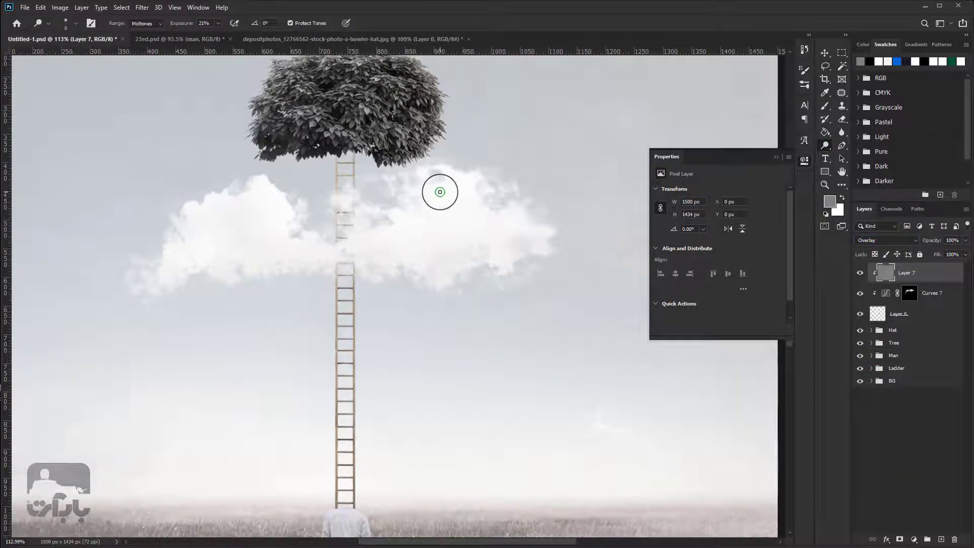
scroll(439, 192, "up", 2)
scroll(431, 208, "up", 3)
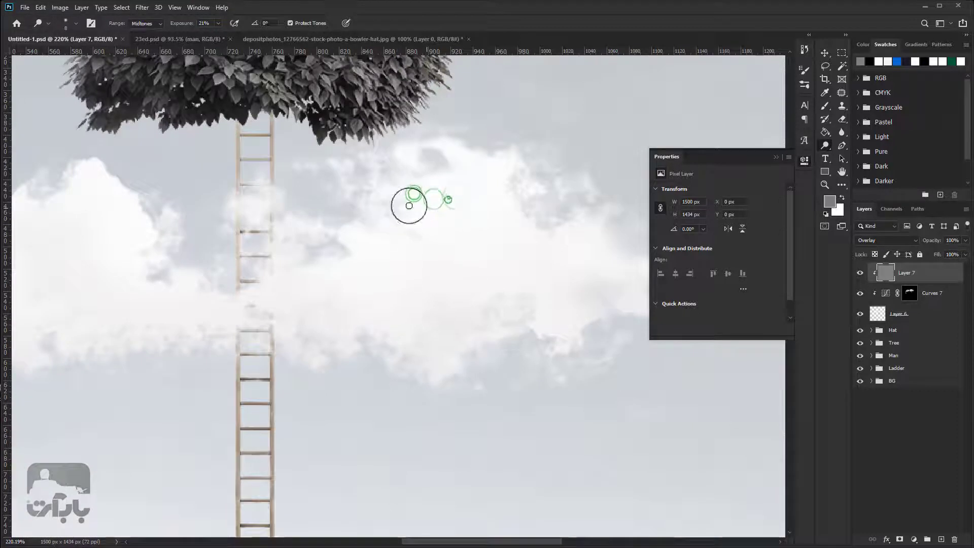
left_click(204, 23)
type("3")
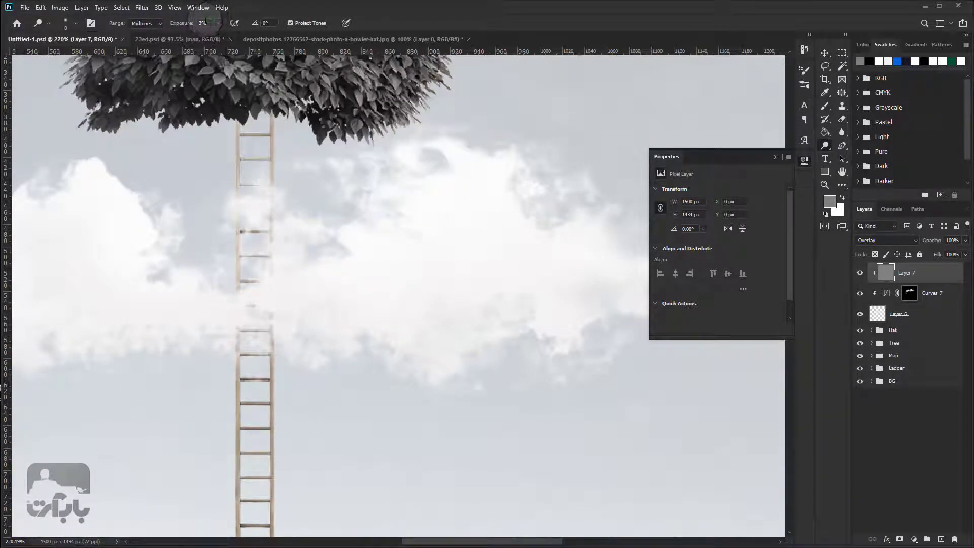
left_click(205, 22)
type("30")
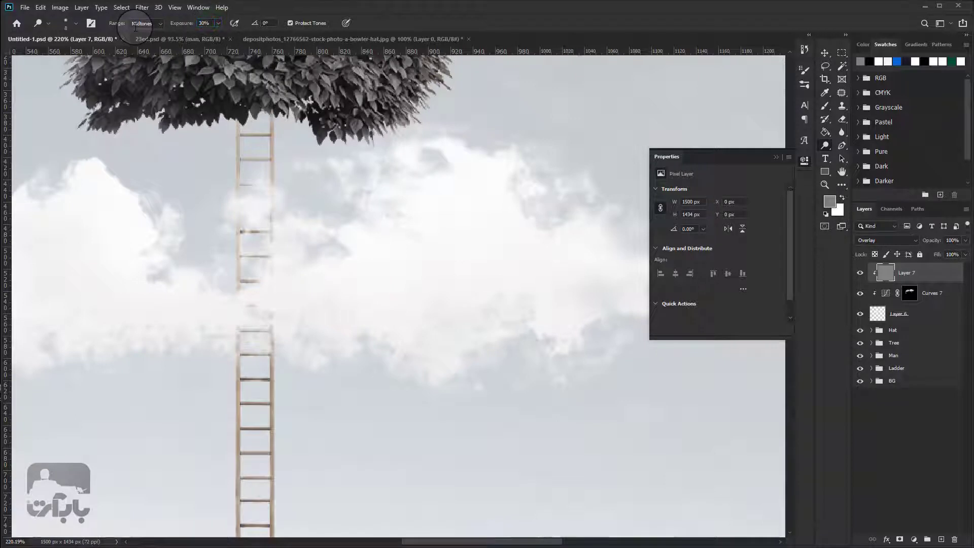
mouse_move(435, 229)
left_mouse_down()
mouse_move(360, 226)
mouse_move(335, 238)
mouse_move(351, 246)
mouse_move(341, 254)
mouse_move(407, 270)
left_mouse_up()
- Compare with Layer 7 hidden, then set the Burn tool with a 161 px brush
left_click(861, 274)
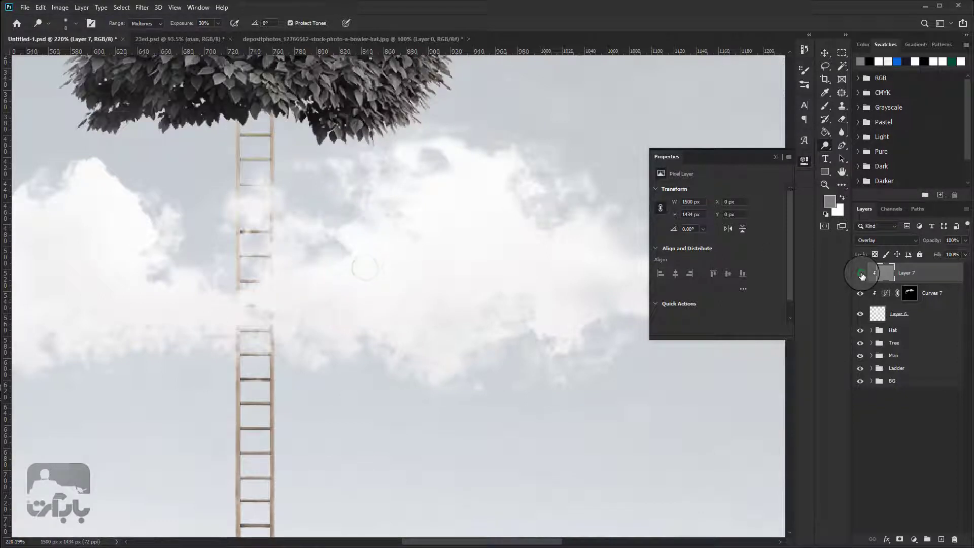
left_click(858, 275)
scroll(410, 252, "down", 2)
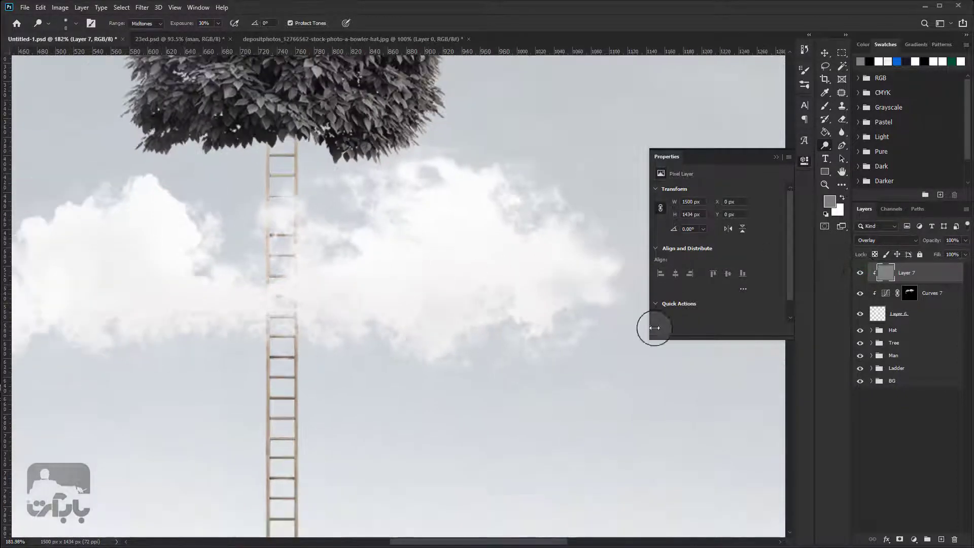
right_click(825, 146)
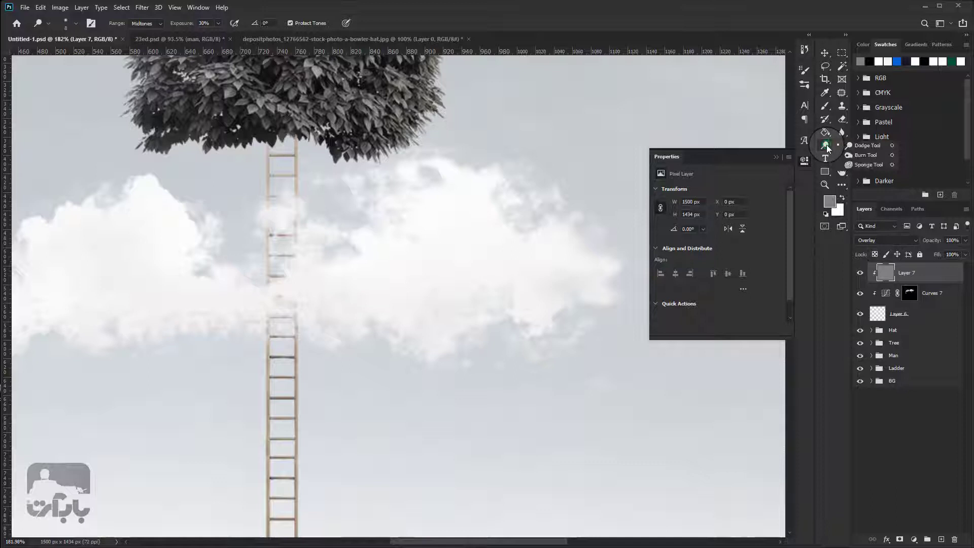
left_click(862, 155)
right_click(454, 291)
left_click_drag(495, 306, 552, 306)
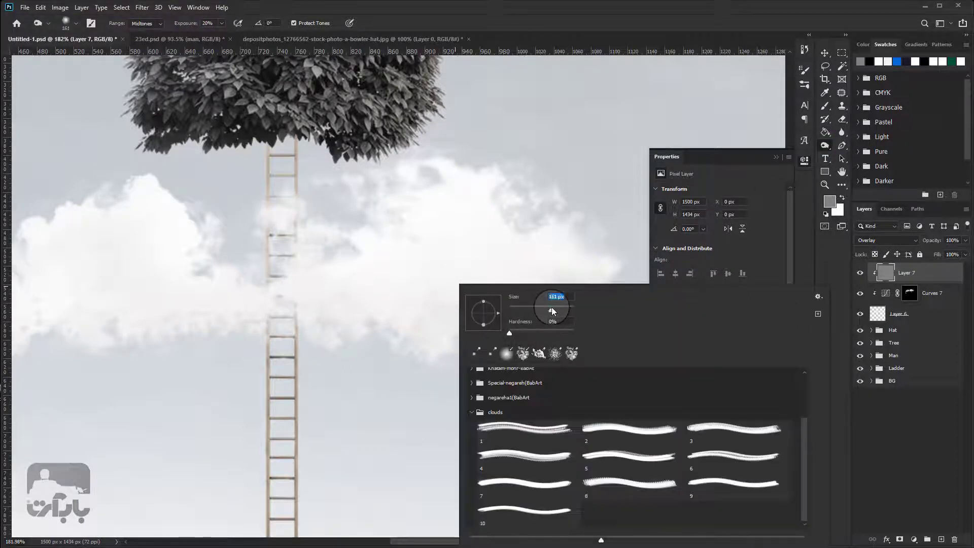
key("Return")
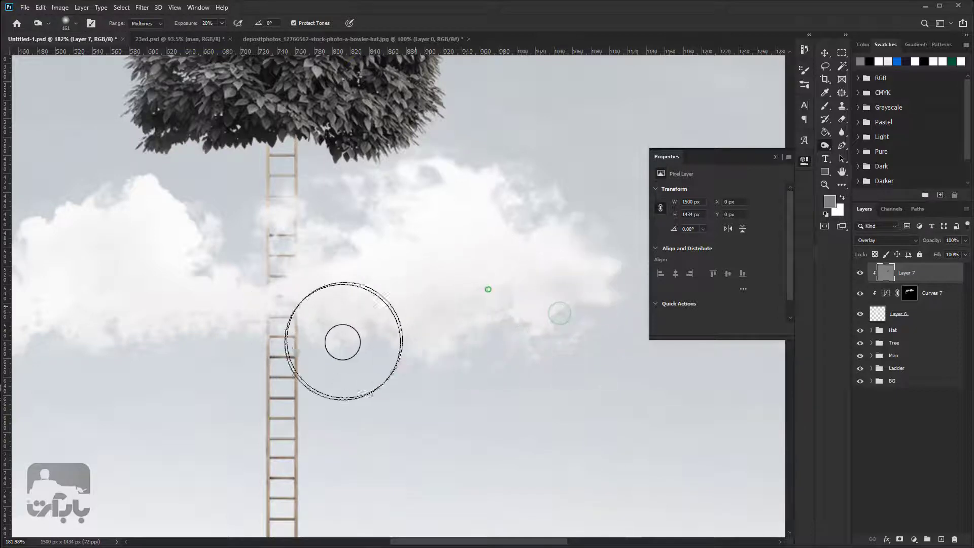
scroll(254, 341, "down", 3)
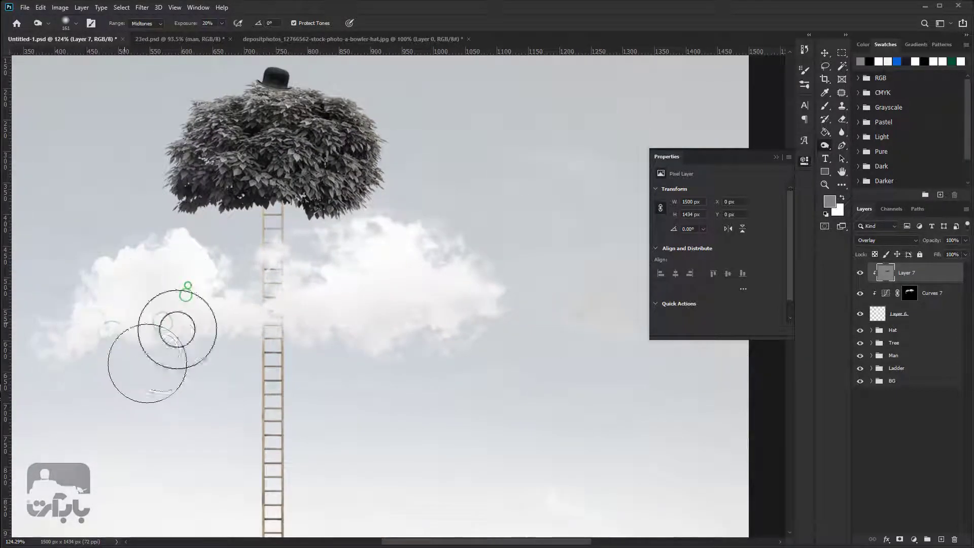
scroll(429, 337, "up", 3)
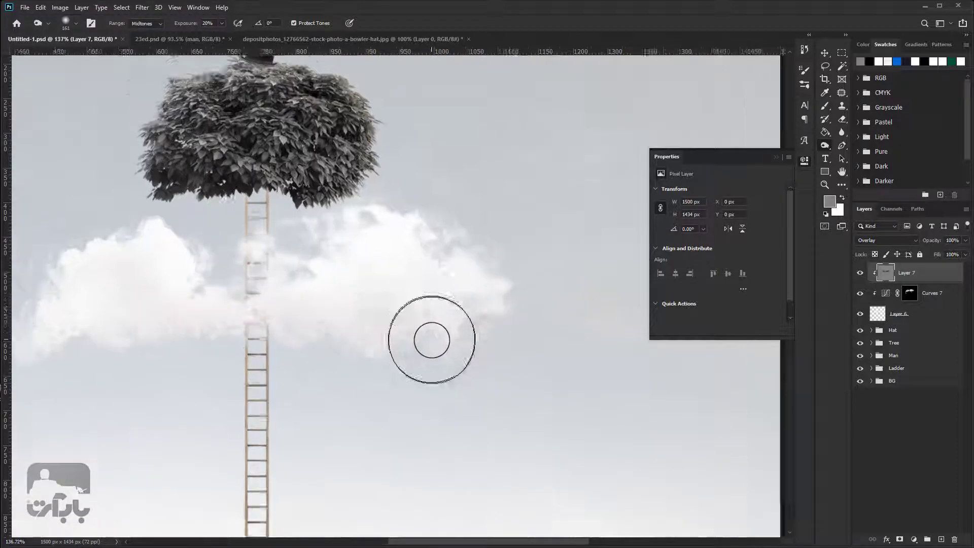
left_click_drag(376, 304, 550, 245)
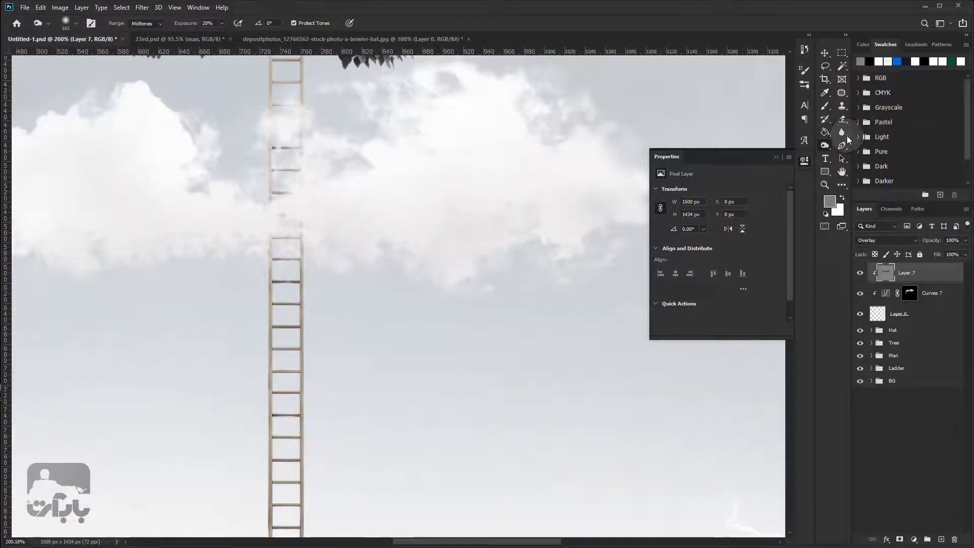
- Change the exposure and, with a 44 px brush, lighten the cloud right of the ladder
left_click(186, 29)
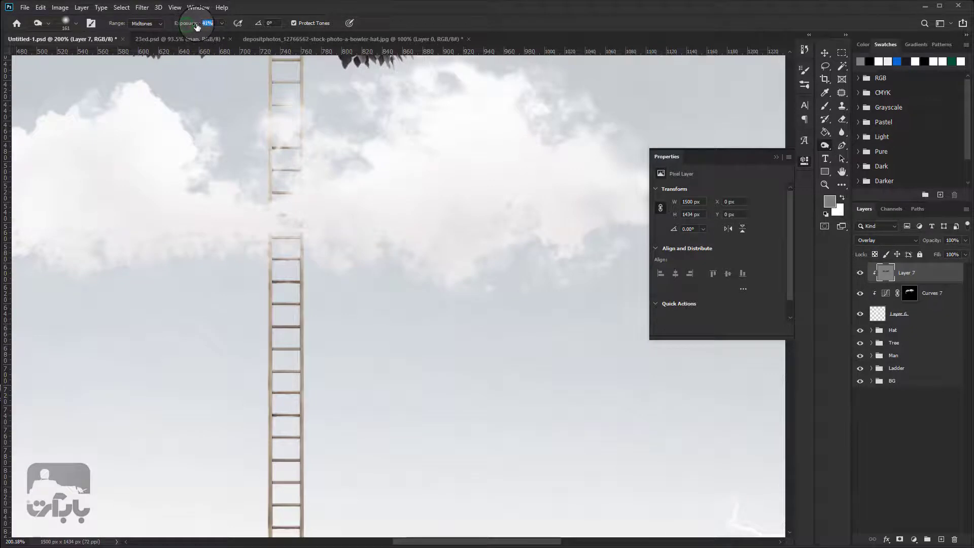
right_click(474, 185)
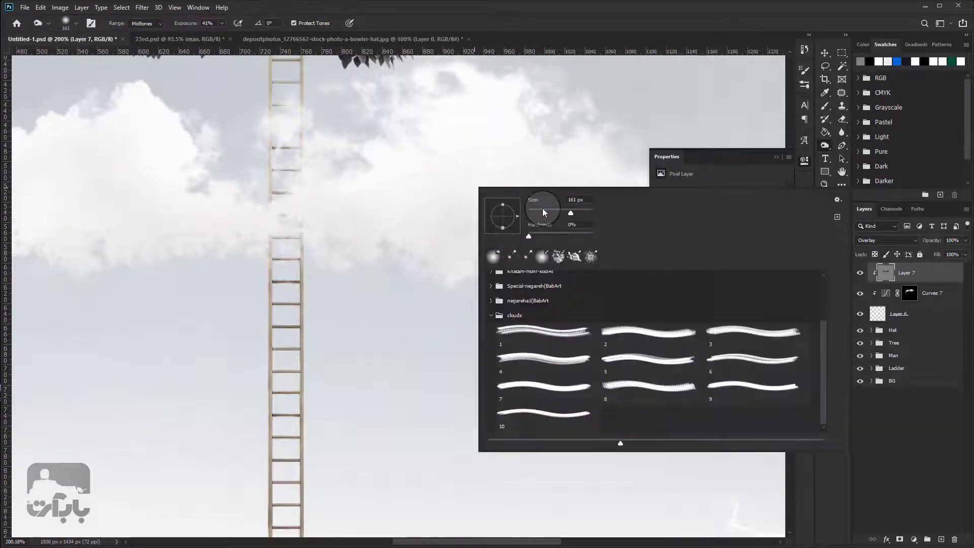
left_click(543, 209)
left_click(411, 243)
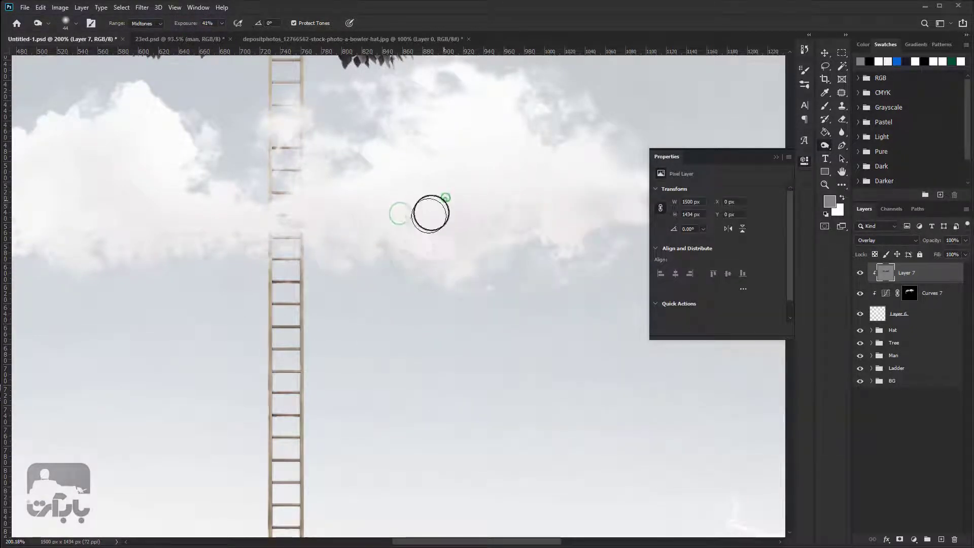
mouse_move(423, 207)
left_mouse_down()
mouse_move(517, 161)
mouse_move(444, 190)
mouse_move(417, 230)
left_mouse_up()
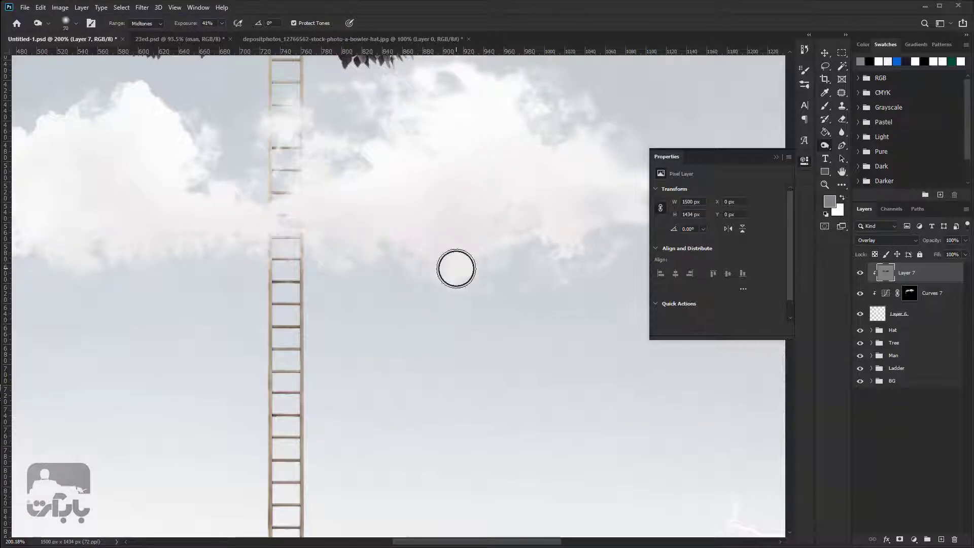
- Dodge the middle, side and left clouds, toggling Layer 7 to compare
right_click(462, 182)
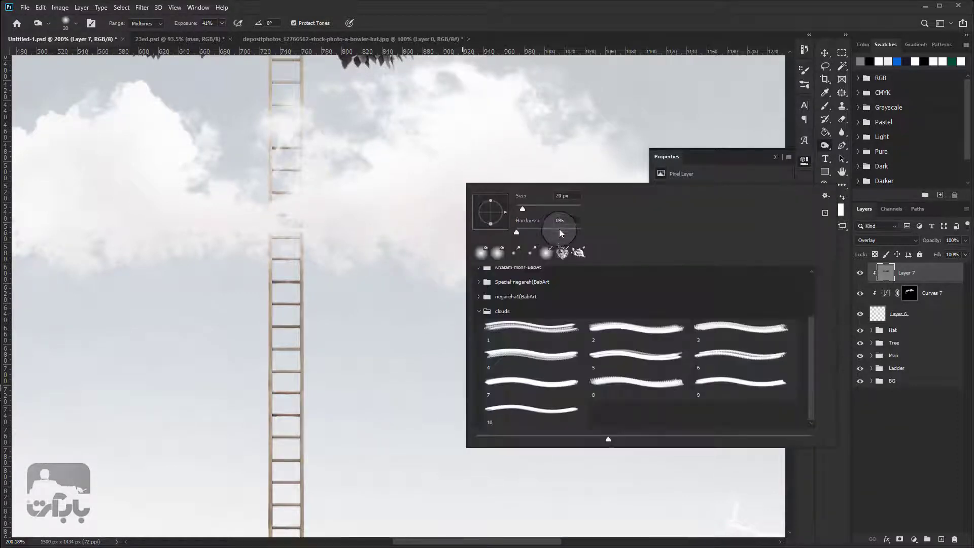
key("Return")
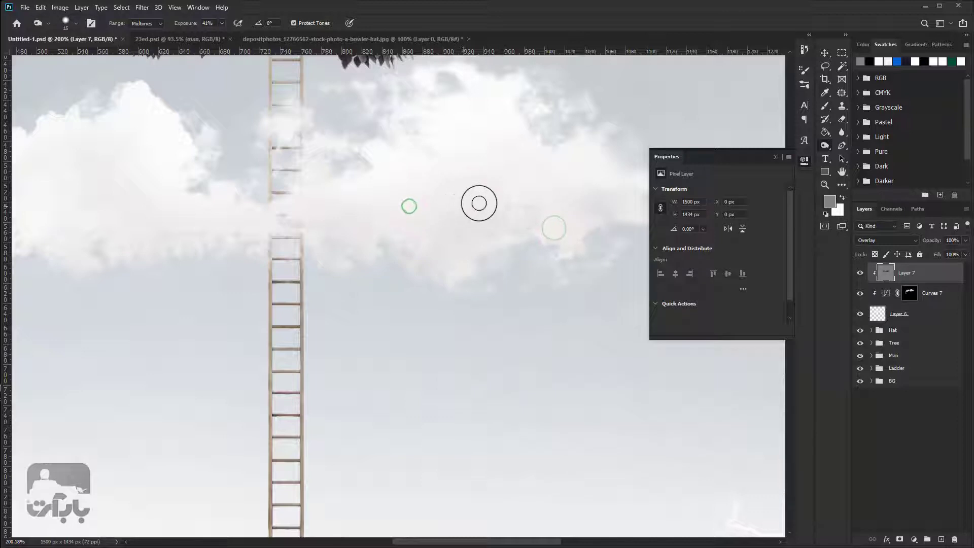
mouse_move(515, 181)
left_mouse_down()
mouse_move(463, 235)
mouse_move(452, 193)
left_mouse_up()
left_click(499, 210)
left_click_drag(575, 146, 541, 147)
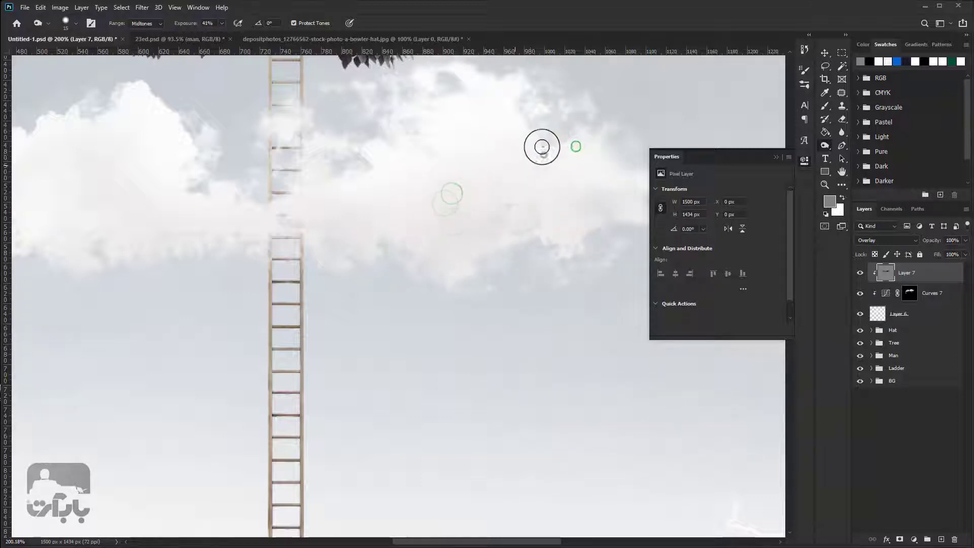
mouse_move(430, 114)
left_mouse_down()
mouse_move(427, 159)
mouse_move(423, 126)
left_mouse_up()
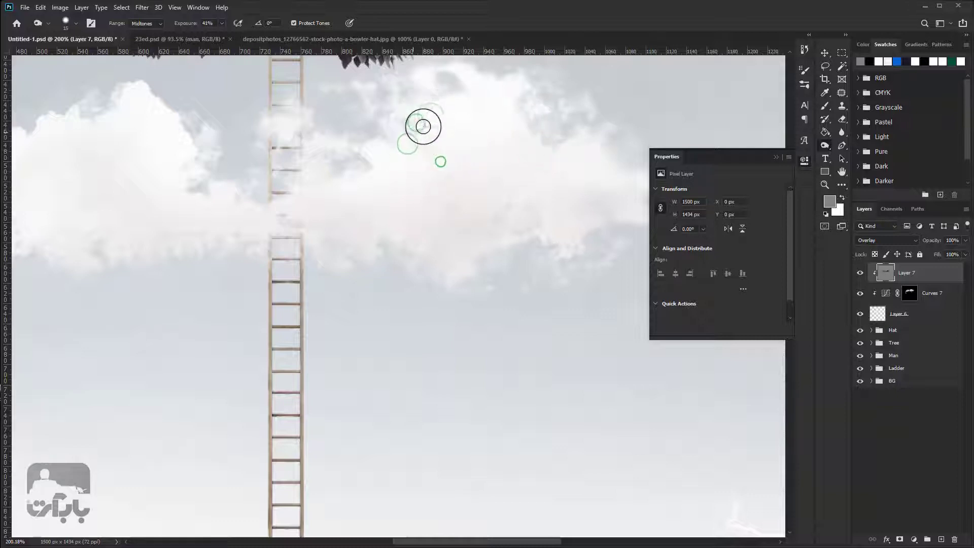
left_click(861, 273)
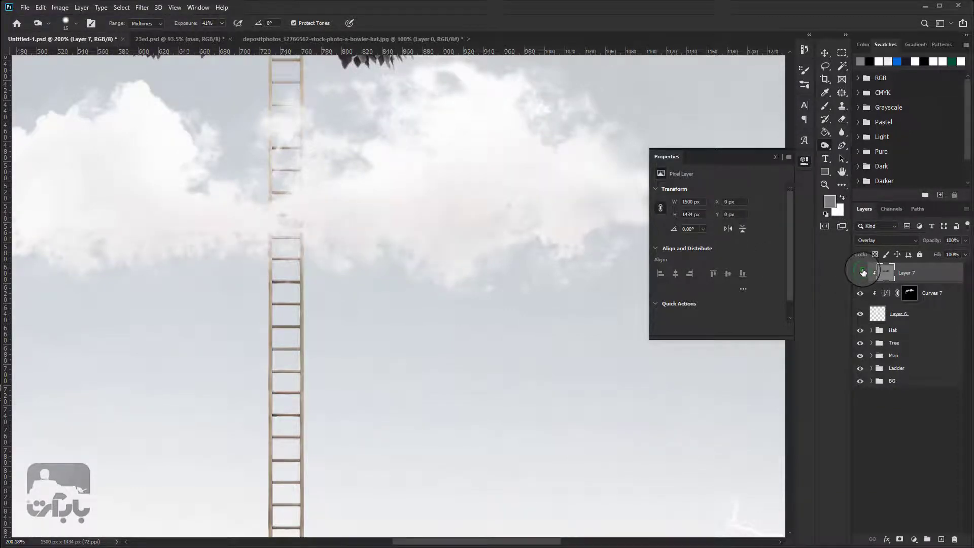
left_click(861, 272)
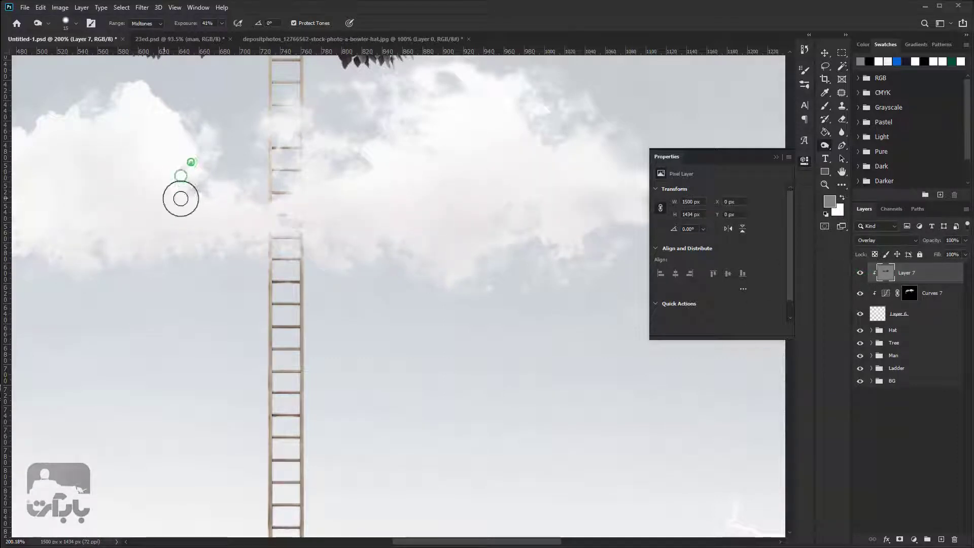
left_click_drag(98, 167, 32, 143)
left_click_drag(72, 111, 126, 172)
scroll(129, 159, "down", 3)
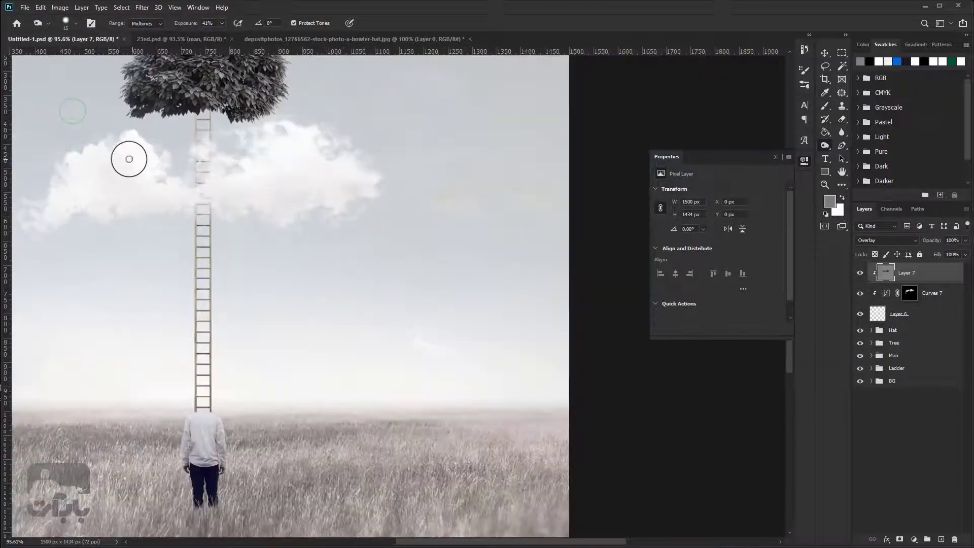
scroll(65, 182, "up", 2)
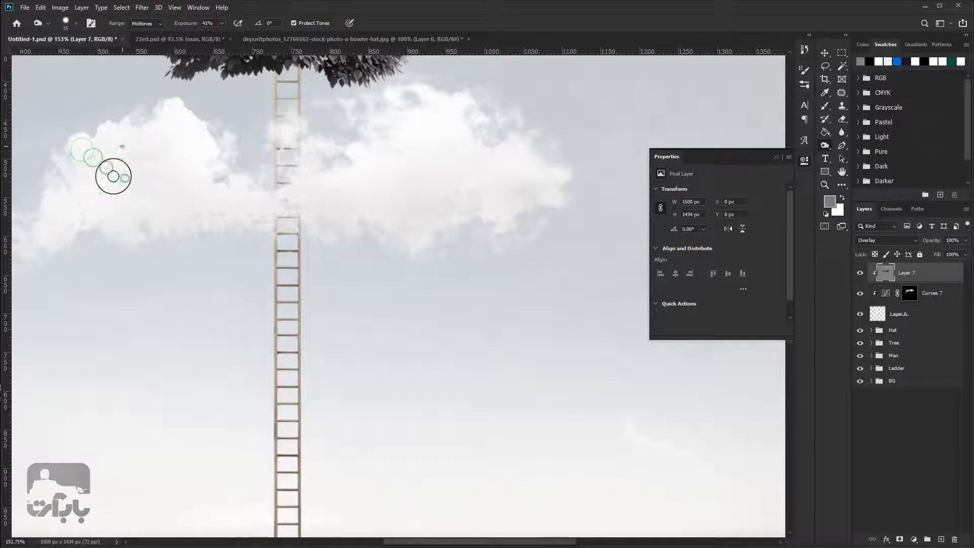
- Keep Layer 7 in Overlay blend mode and reselect Layer 7
left_click(886, 240)
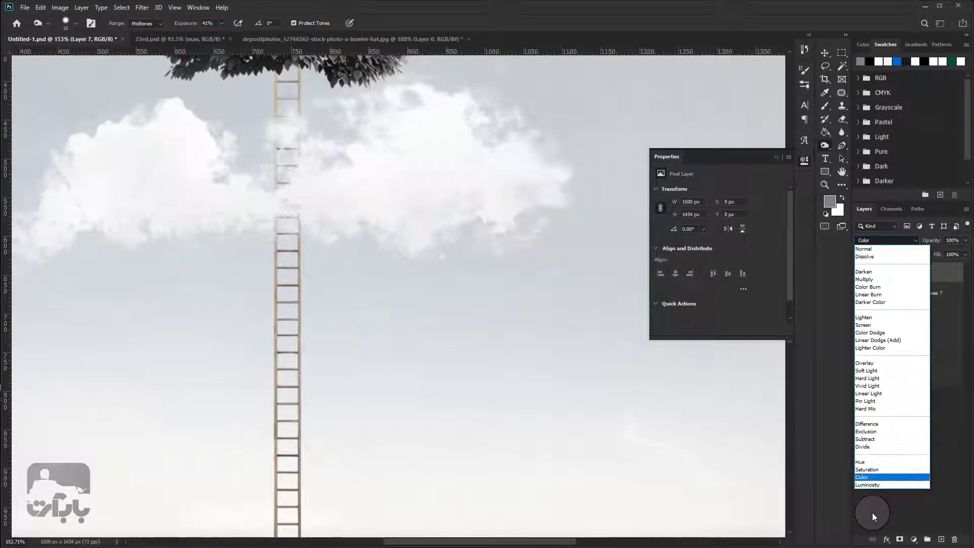
left_click(875, 363)
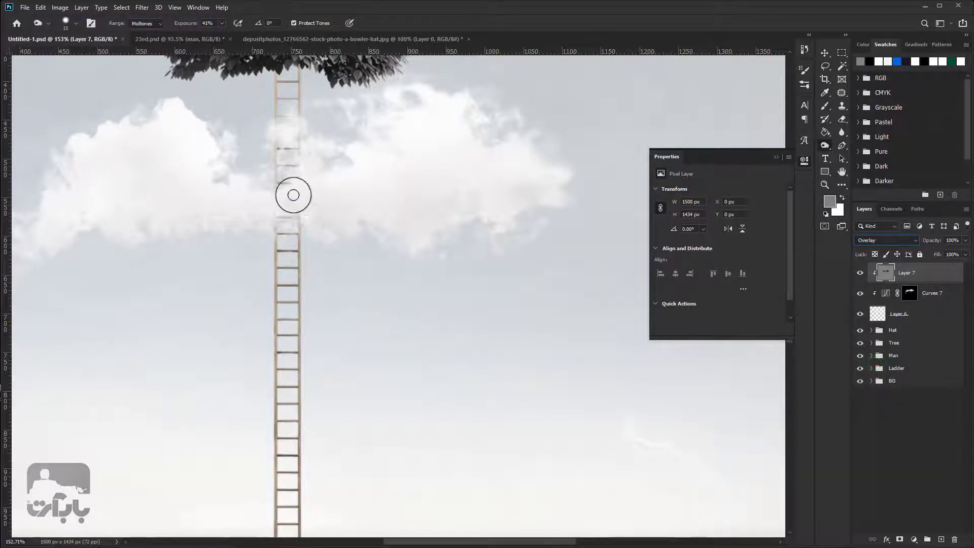
left_click(775, 156)
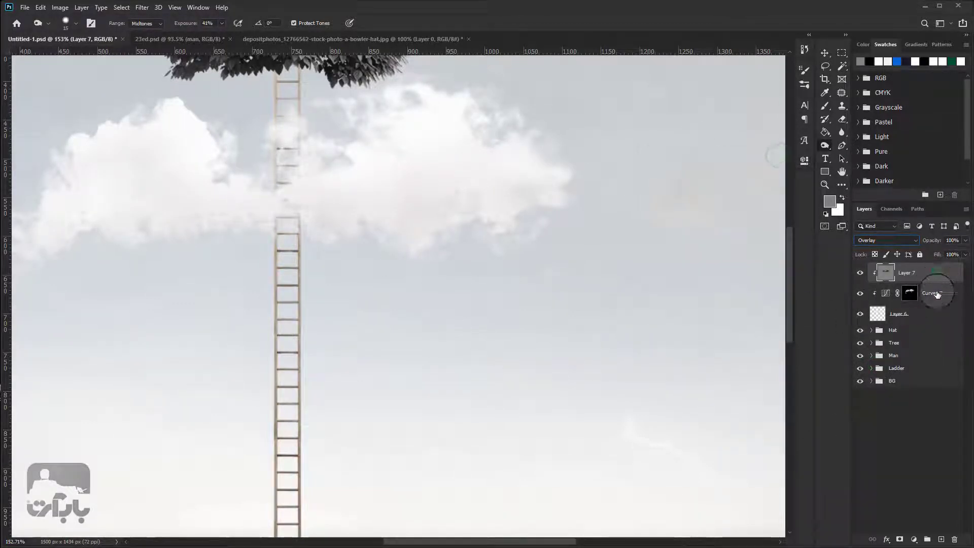
left_click(935, 284)
left_click(934, 278)
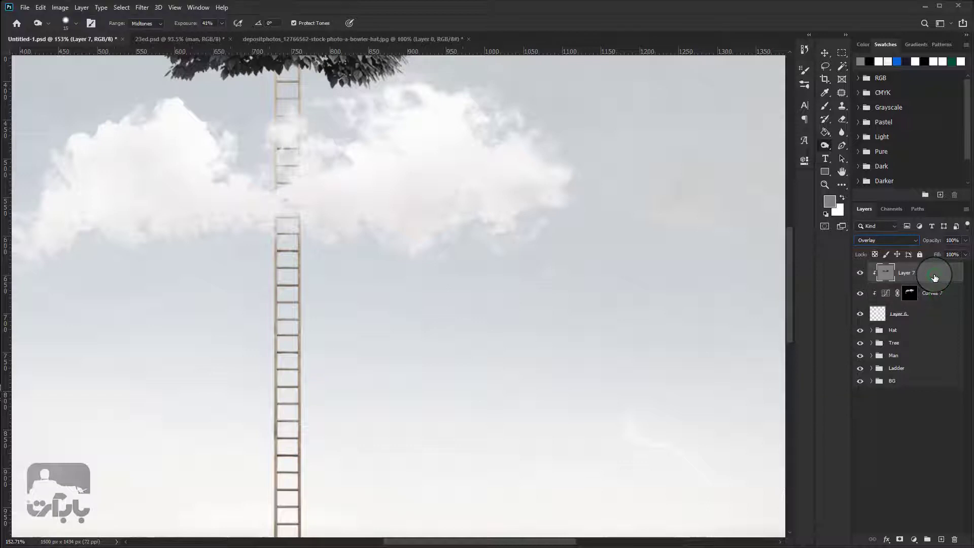
- Drag people-844214.jpg from File Explorer into Photoshop to open it
left_click(827, 53)
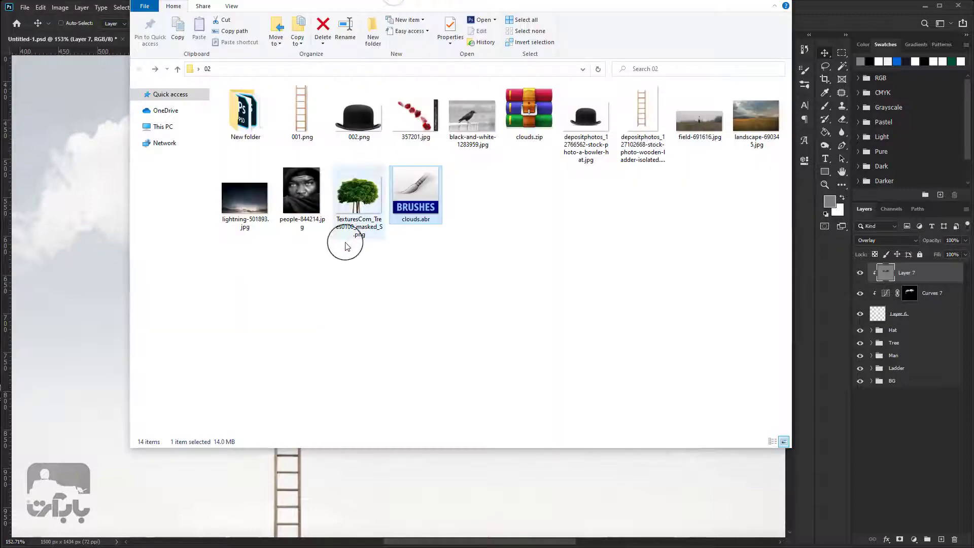
left_click(304, 189)
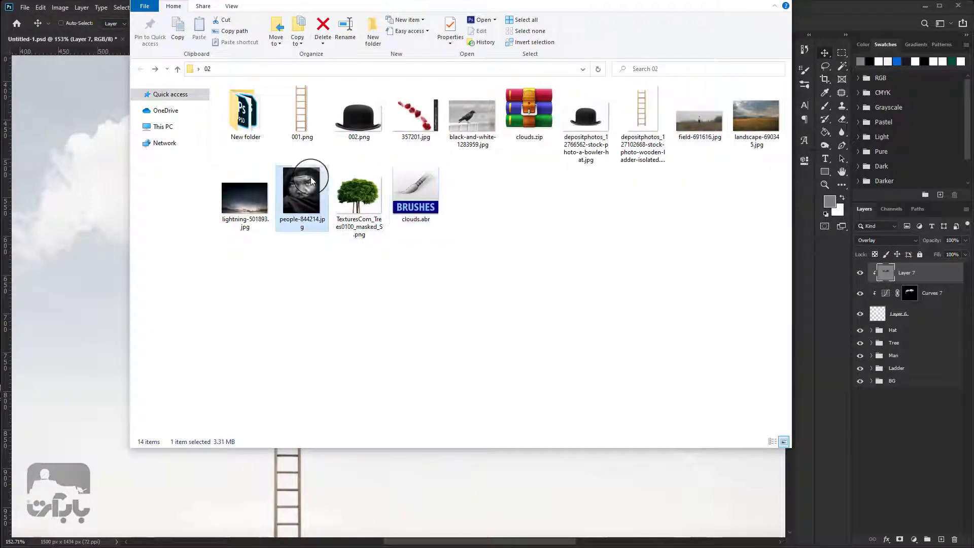
left_click_drag(304, 195, 866, 16)
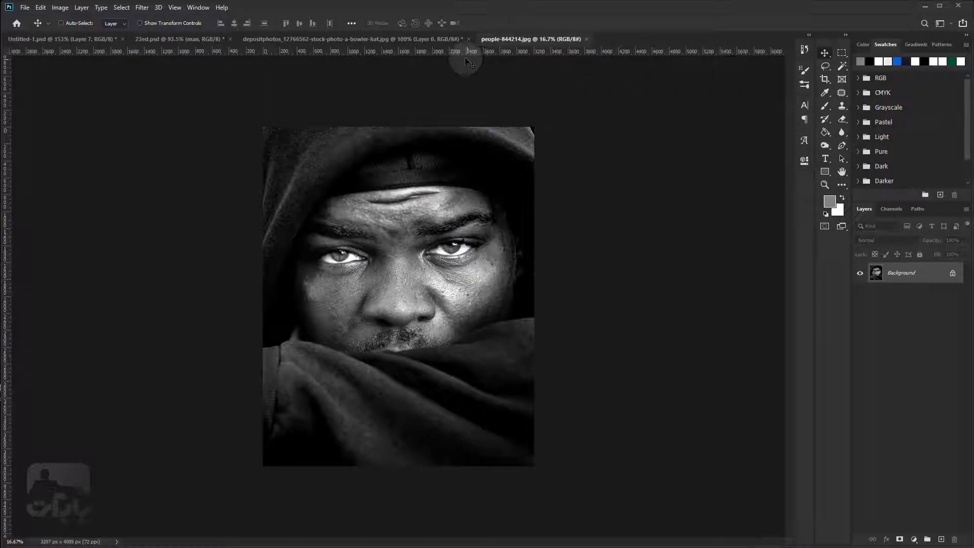
- Close the bowler-hat photo without saving changes
left_click(468, 39)
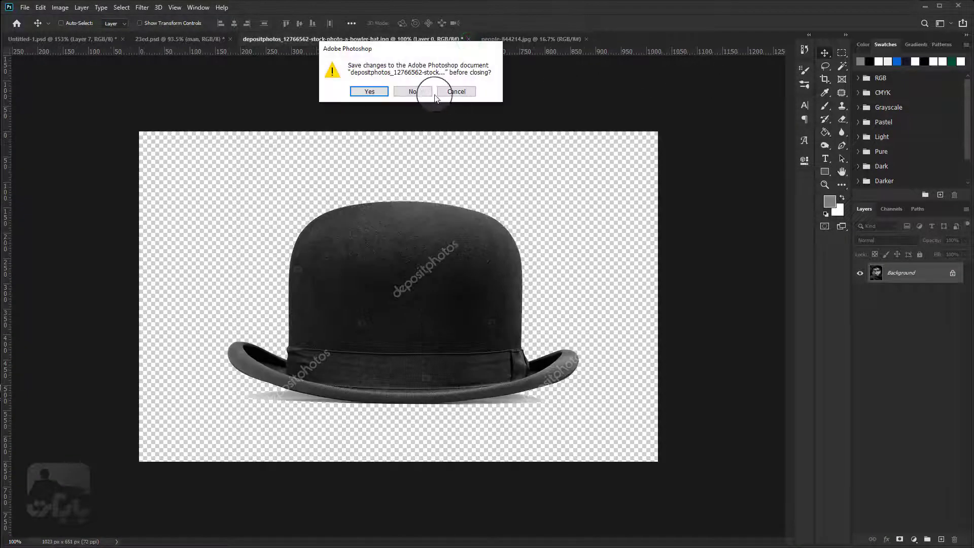
left_click(415, 92)
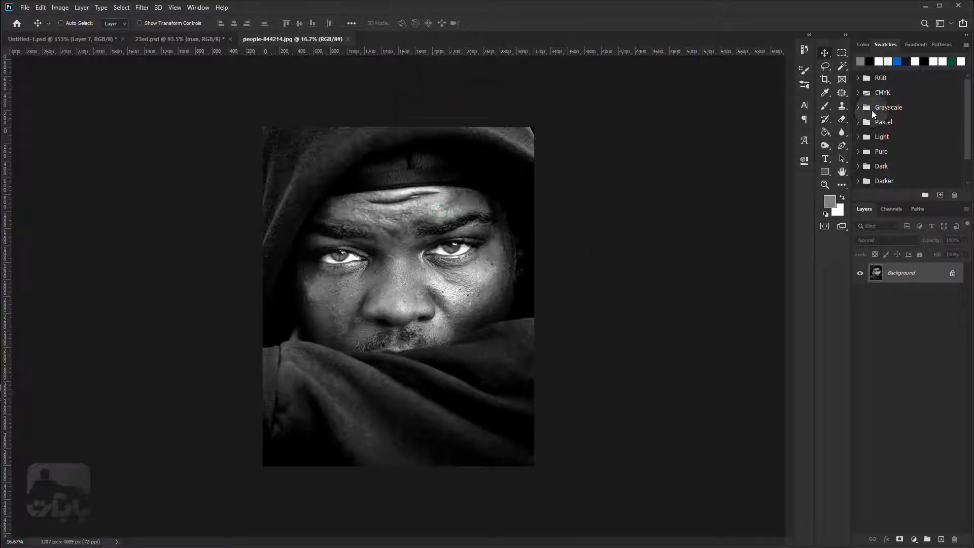
scroll(447, 279, "up", 2)
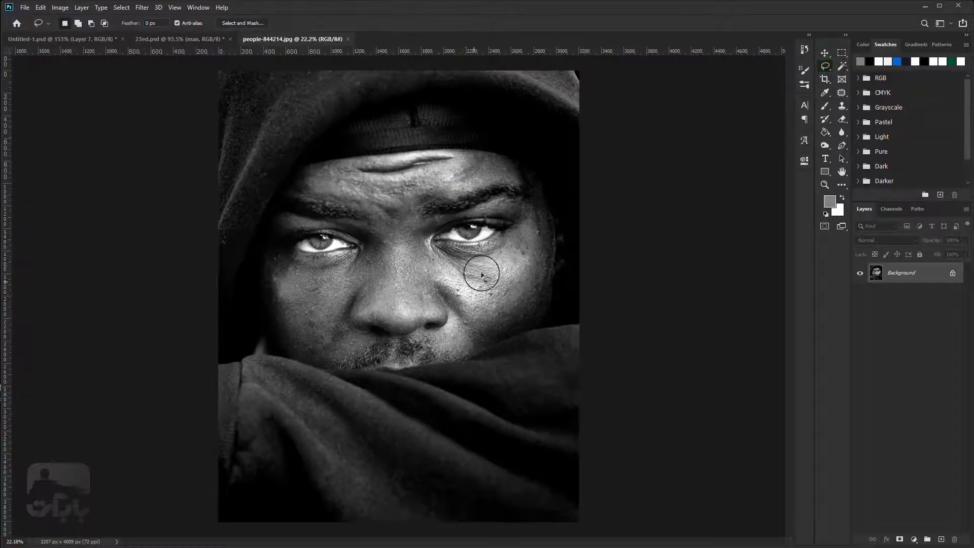
- Lasso a loose band around both portrait eyes and copy it
mouse_move(535, 207)
left_mouse_down()
mouse_move(536, 253)
mouse_move(270, 232)
left_mouse_up()
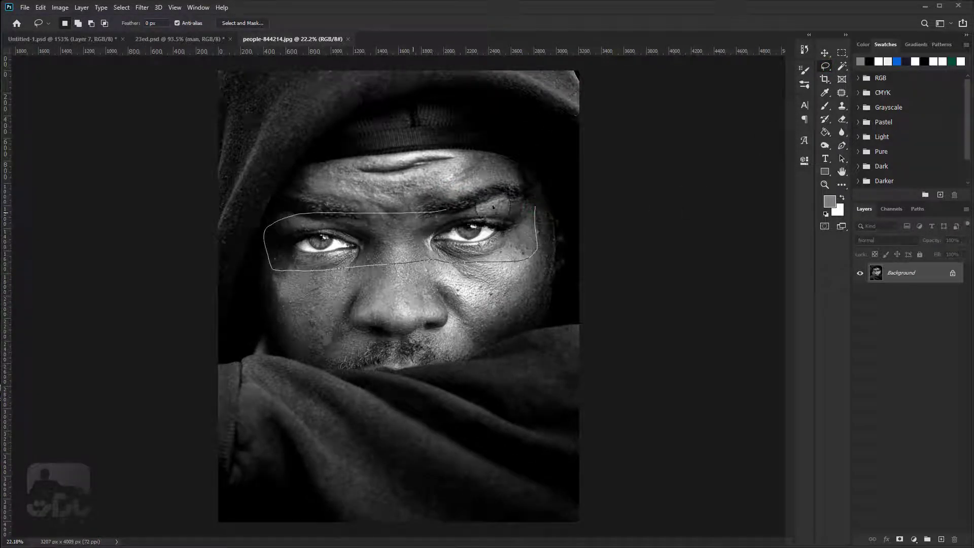
left_click_drag(270, 232, 541, 200)
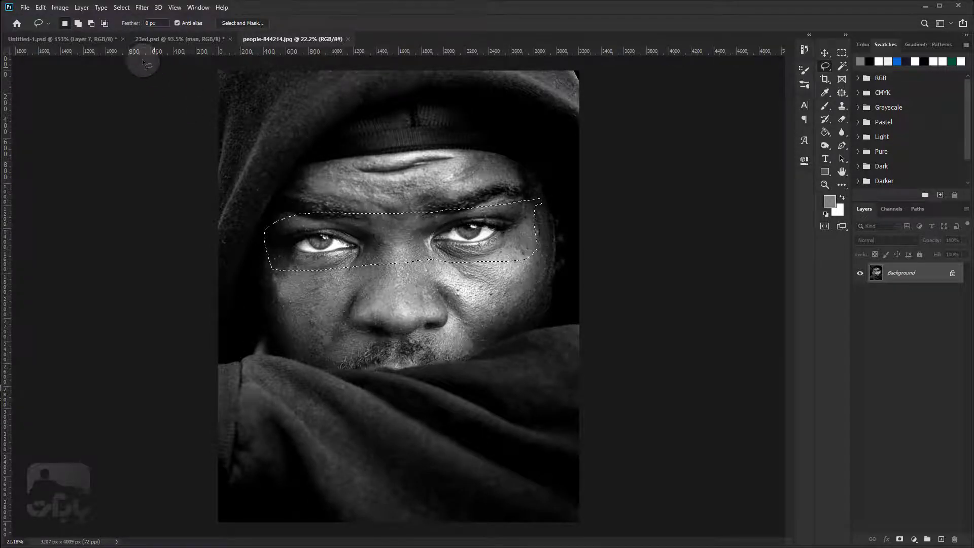
left_click(41, 7)
left_click(46, 77)
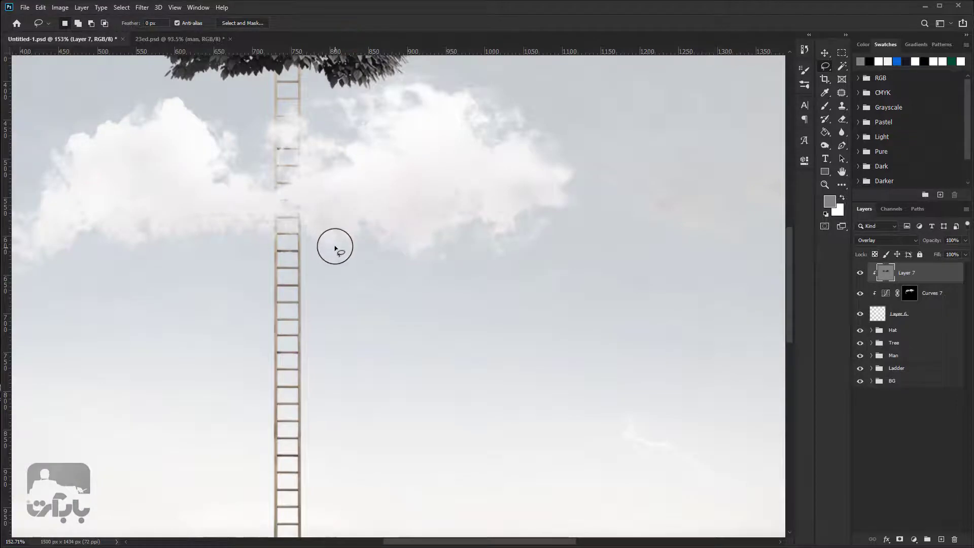
- Paste the copied eyes into the composite as a new layer
scroll(334, 246, "down", 3)
scroll(239, 270, "down", 1)
scroll(243, 269, "up", 2)
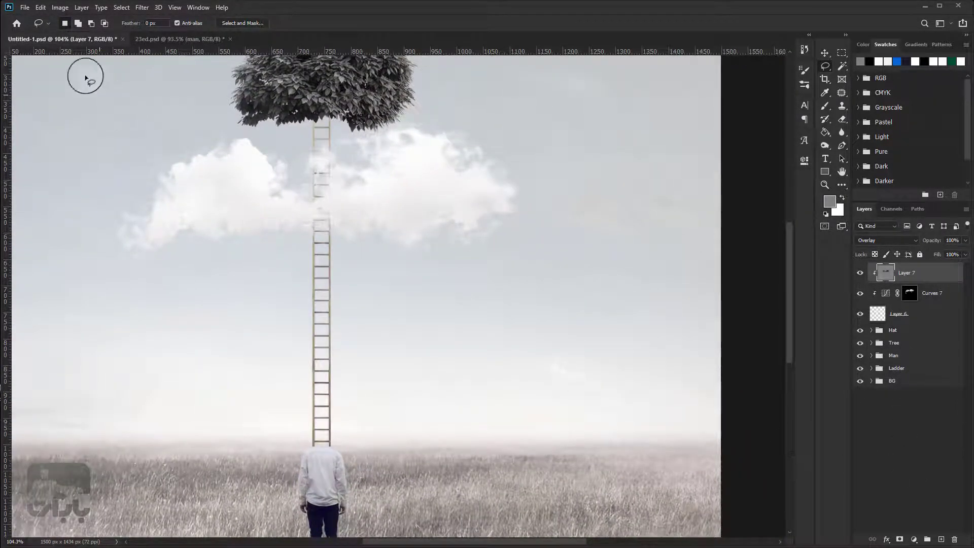
left_click(40, 7)
left_click(57, 95)
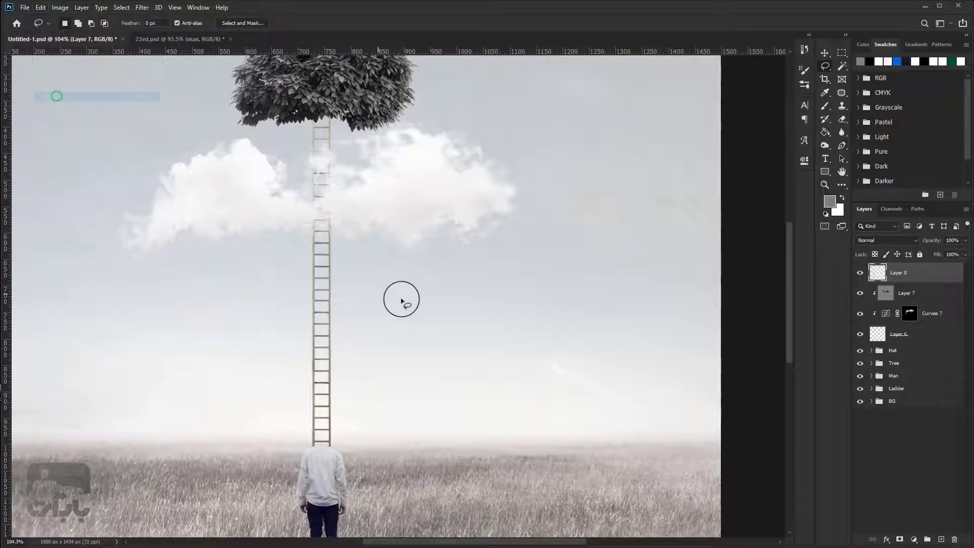
- Free Transform the eye strip to about 23%, tilted 3.72°, over the clouds
scroll(401, 302, "down", 3)
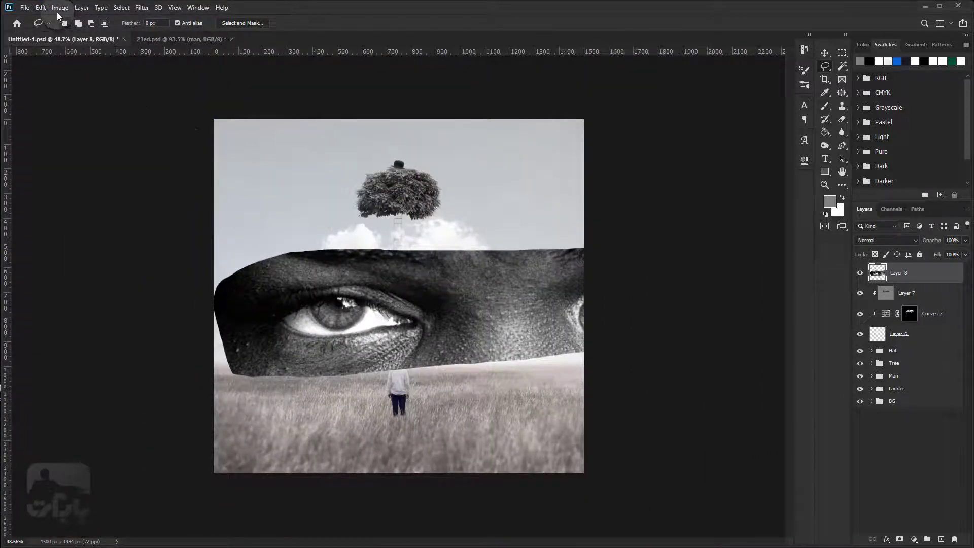
left_click(40, 8)
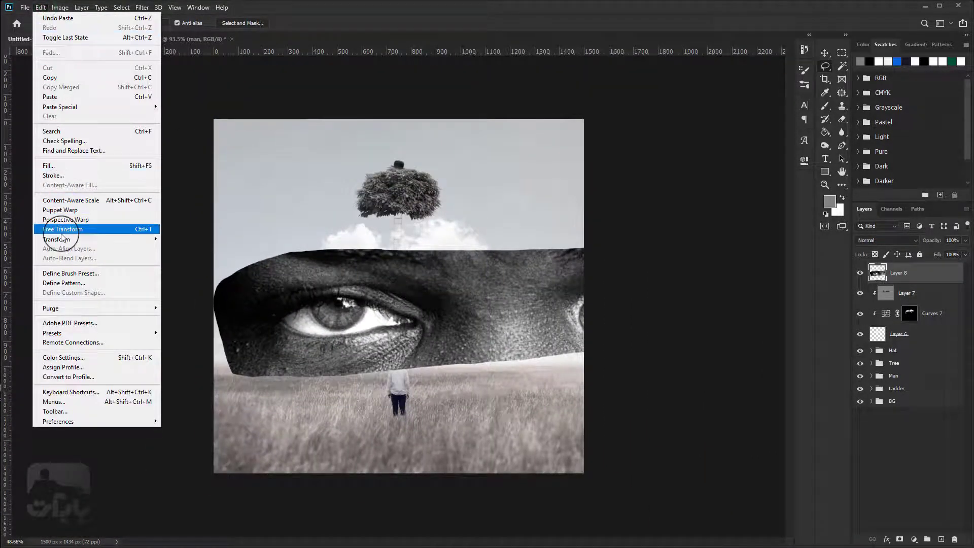
left_click(62, 231)
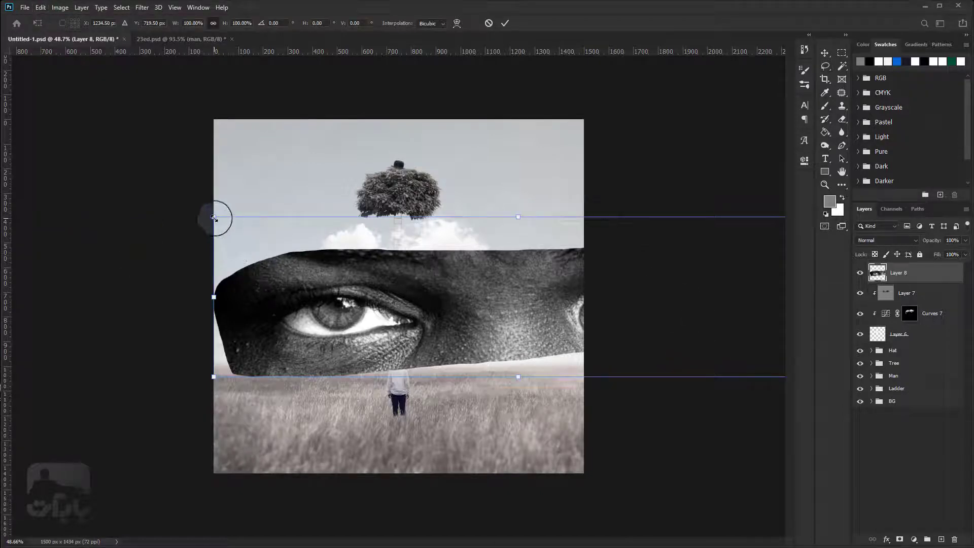
left_click_drag(214, 218, 587, 315)
left_click_drag(726, 327, 482, 258)
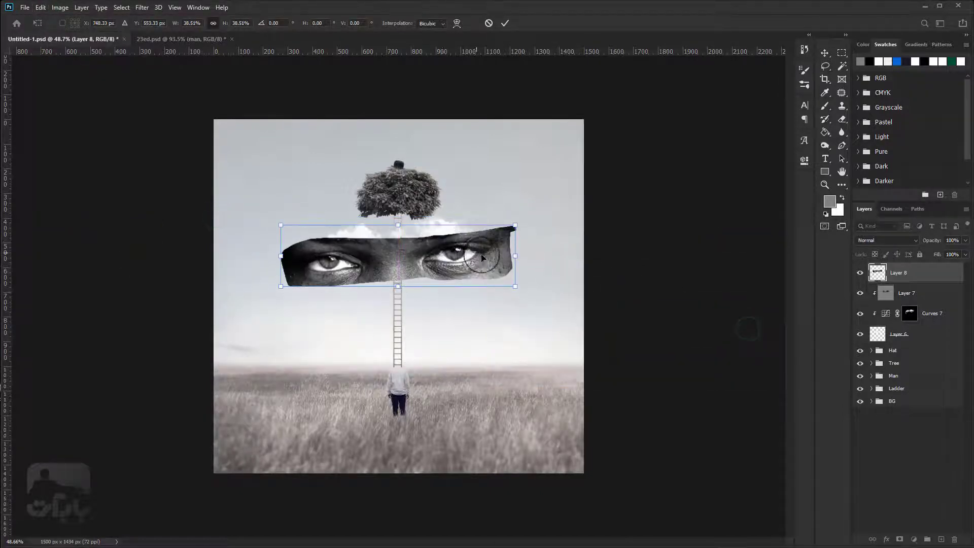
scroll(482, 258, "up", 3)
left_click_drag(617, 282, 618, 300)
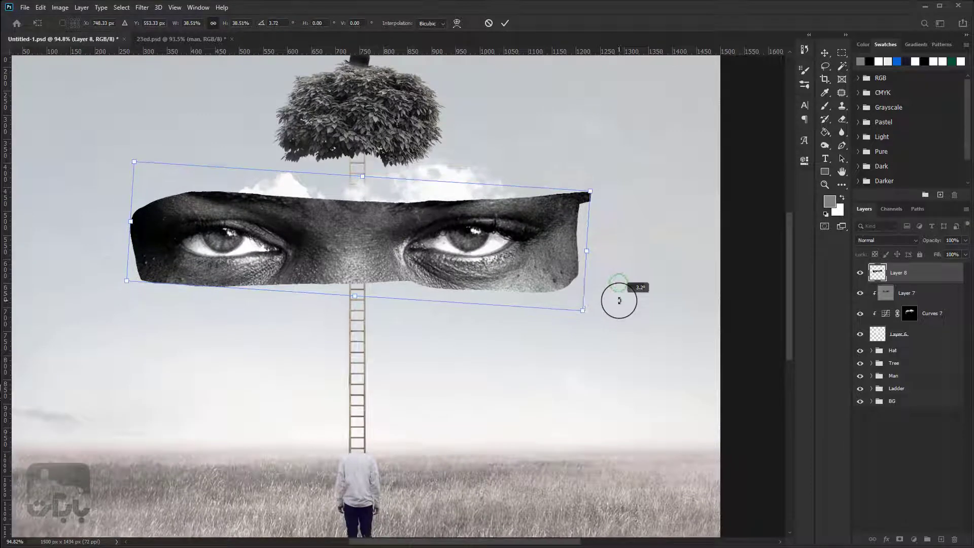
left_click_drag(547, 299, 420, 257)
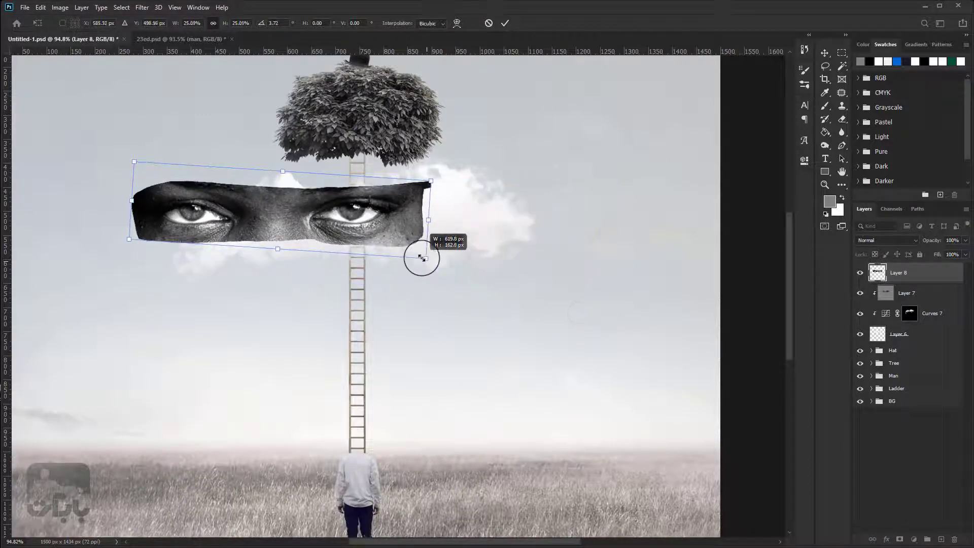
left_click_drag(351, 223, 441, 237)
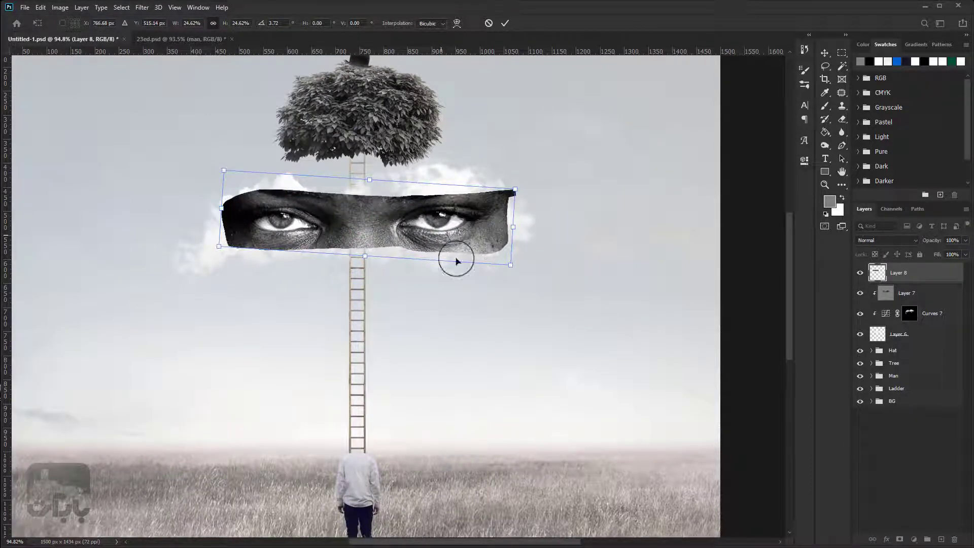
left_click_drag(503, 263, 496, 258)
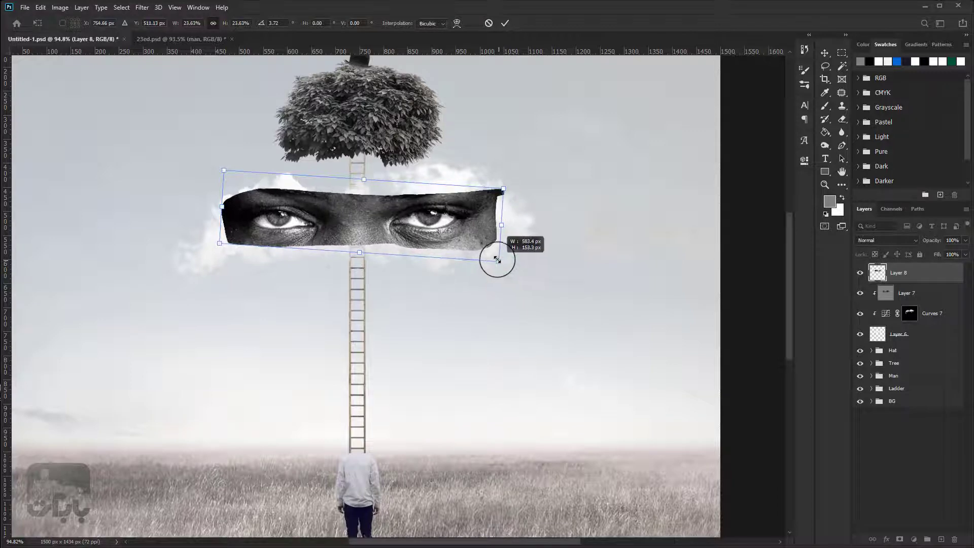
mouse_move(429, 220)
left_mouse_down()
mouse_move(433, 237)
mouse_move(441, 223)
left_mouse_up()
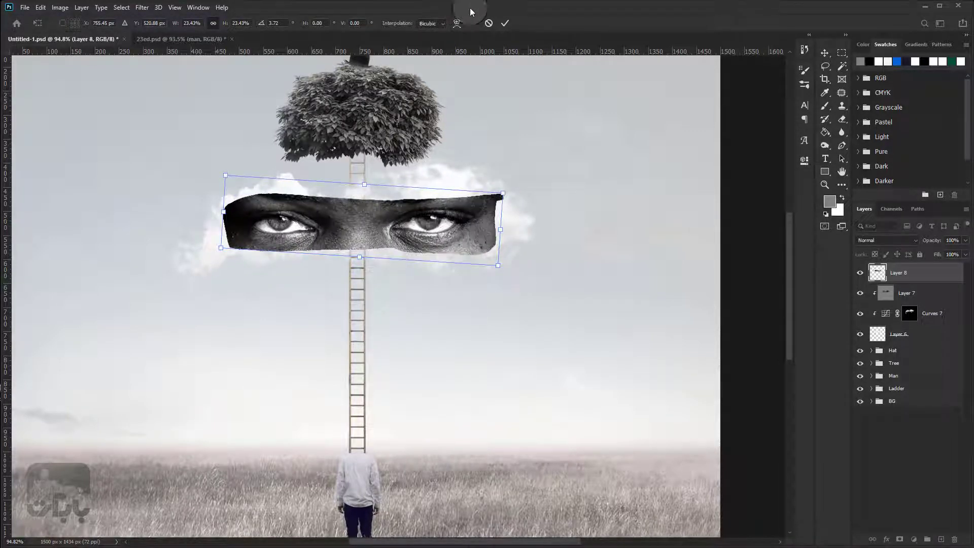
left_click(506, 20)
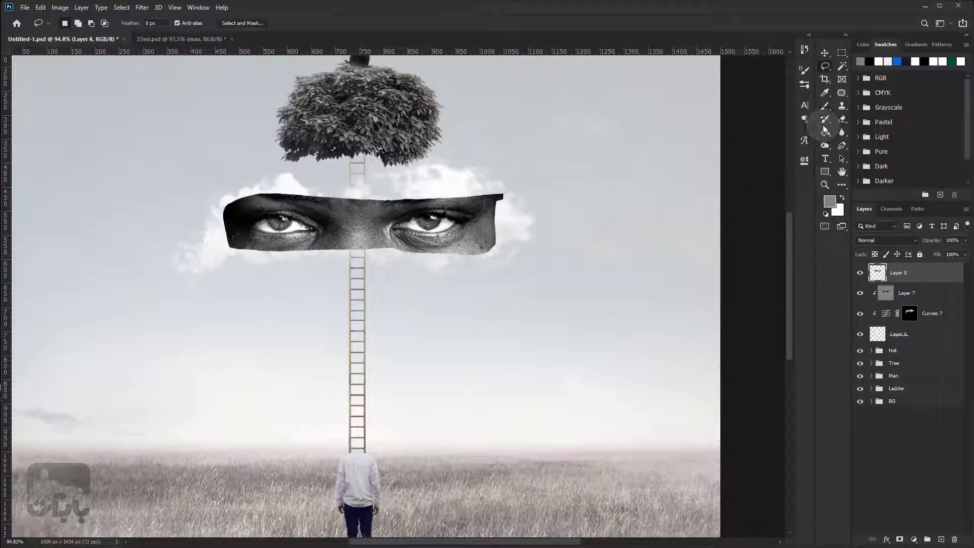
- Switch to a soft 42 px Eraser and erase the eye strip's top-right corner
left_click(842, 120)
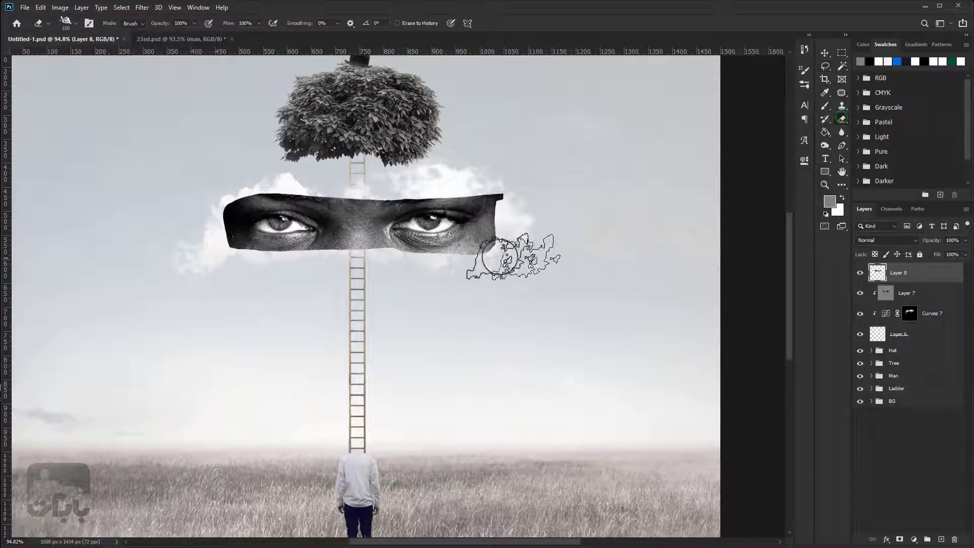
left_click(486, 229)
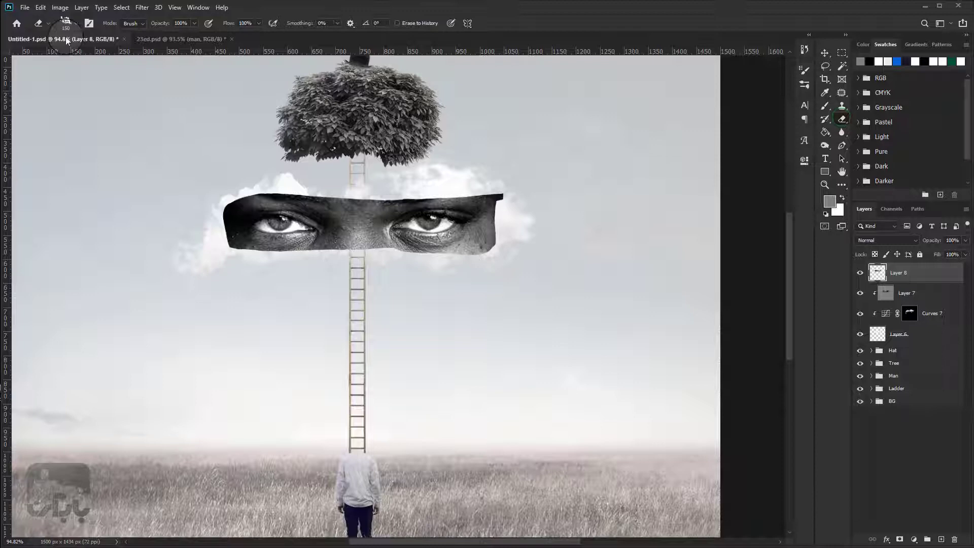
right_click(38, 23)
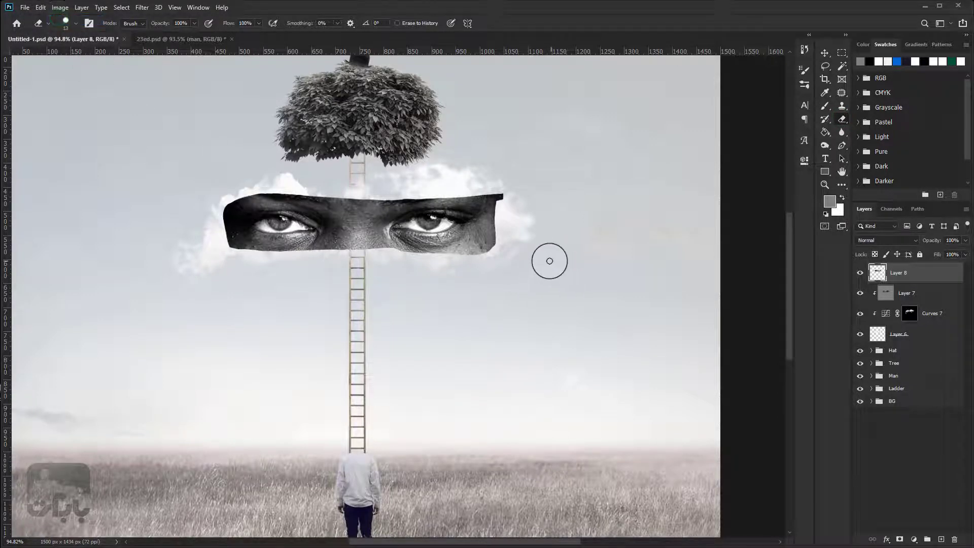
scroll(549, 261, "up", 3)
right_click(475, 185)
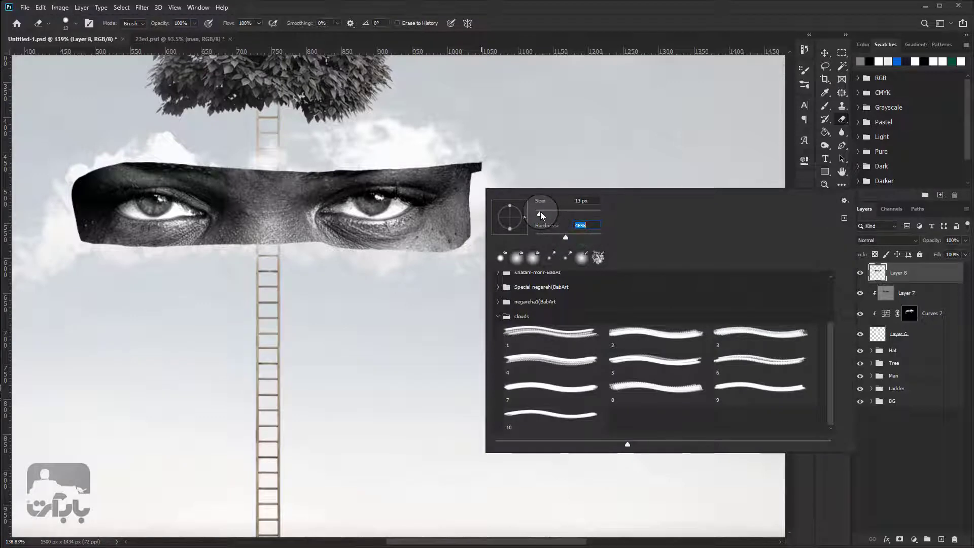
left_click_drag(541, 215, 546, 213)
left_click(524, 156)
mouse_move(479, 164)
left_mouse_down()
mouse_move(327, 163)
mouse_move(274, 202)
mouse_move(285, 158)
mouse_move(260, 199)
mouse_move(178, 159)
mouse_move(91, 165)
mouse_move(61, 217)
mouse_move(73, 248)
mouse_move(128, 254)
mouse_move(252, 239)
mouse_move(260, 248)
left_mouse_up()
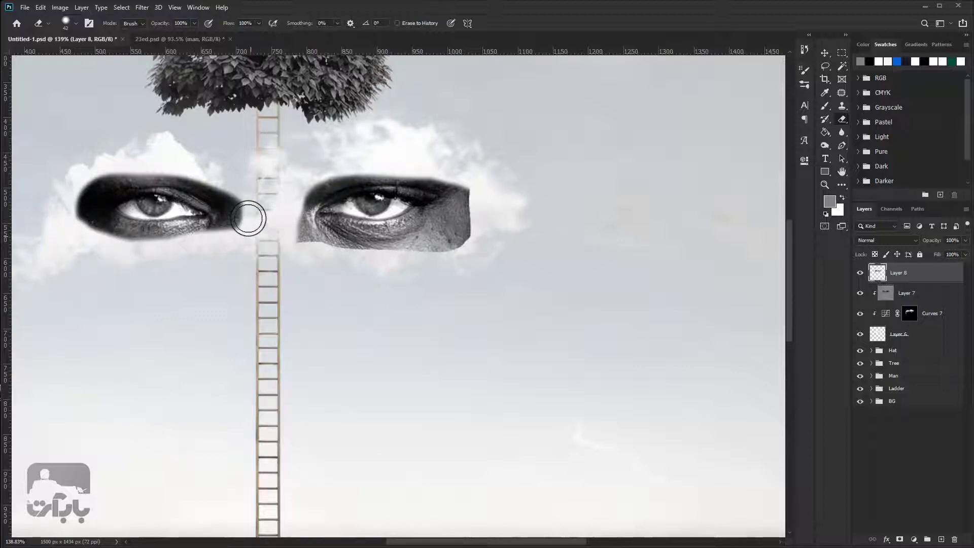
- Erase the left eye's upper edge, outer tail and lower-lid area into the cloud
scroll(261, 223, "up", 3)
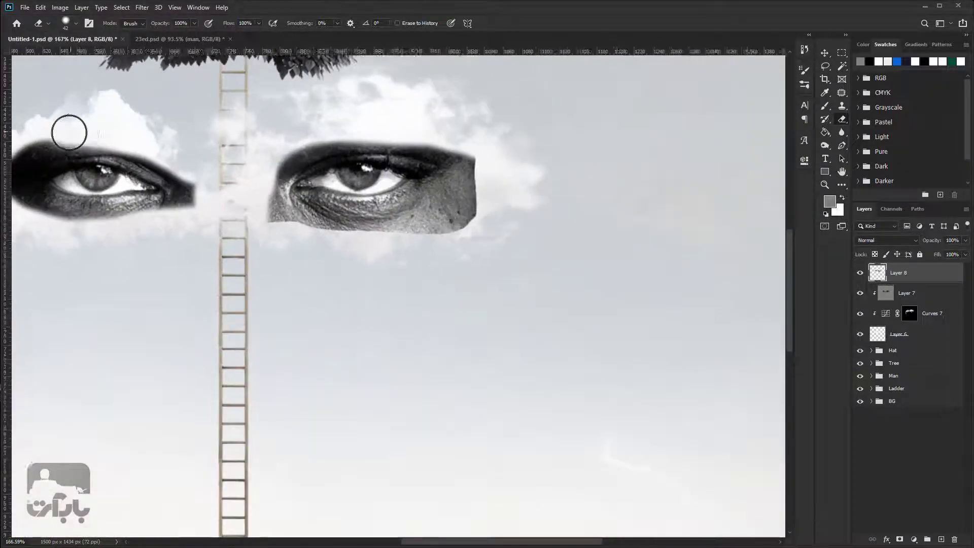
scroll(79, 137, "down", 2)
left_click_drag(153, 155, 299, 152)
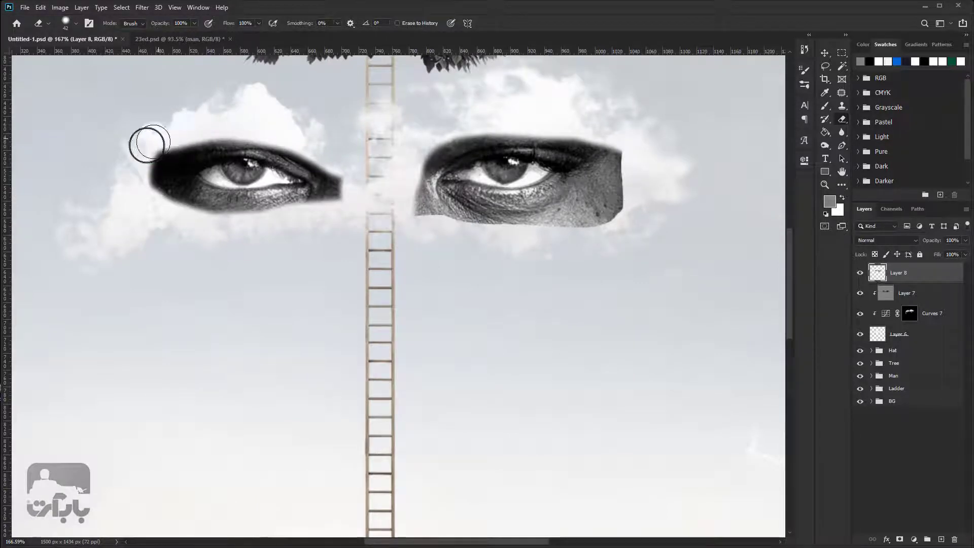
left_click_drag(264, 125, 134, 157)
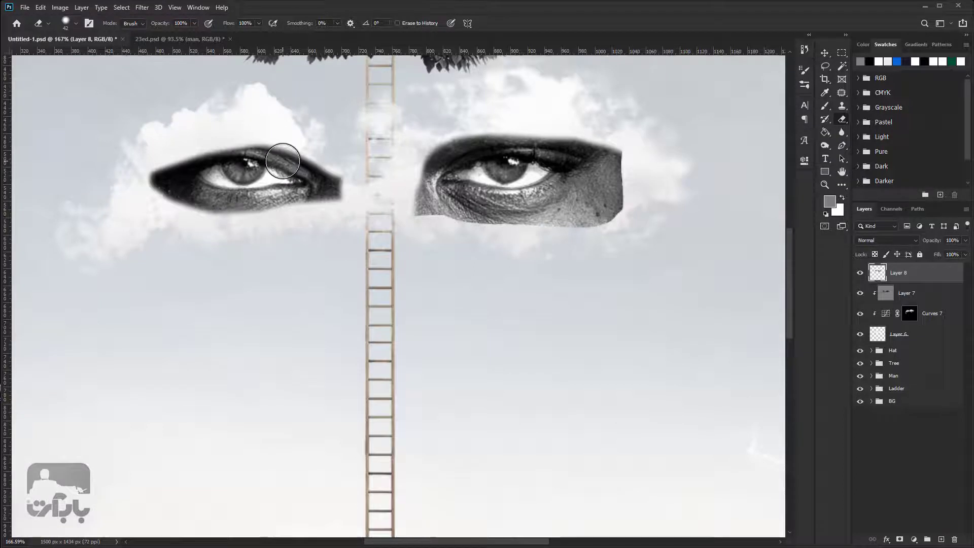
key("ctrl+z")
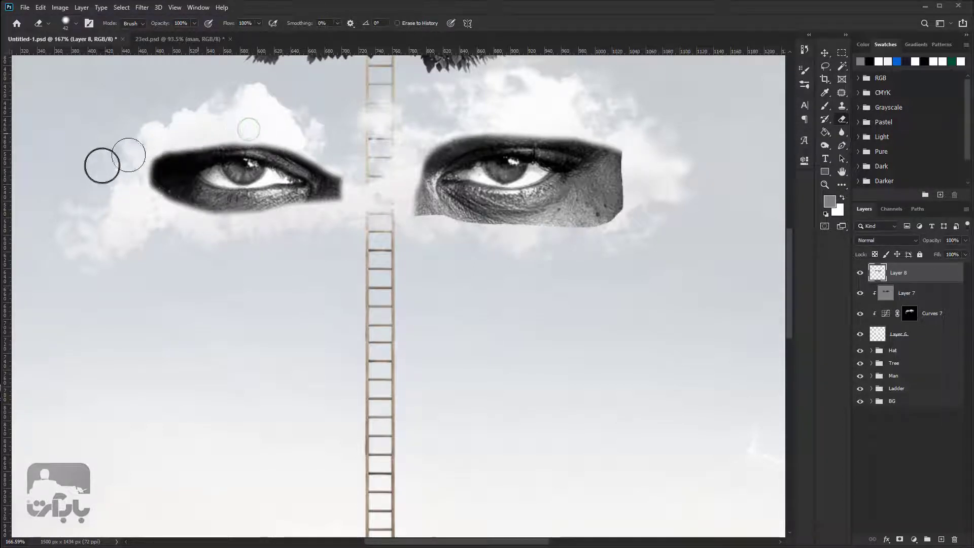
left_click_drag(154, 192, 192, 206)
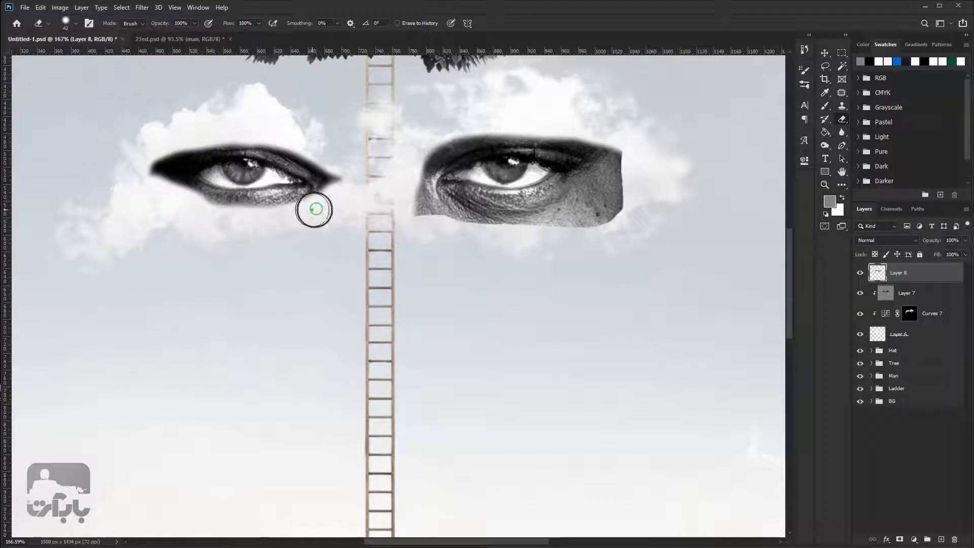
right_click(314, 209)
left_click(292, 239)
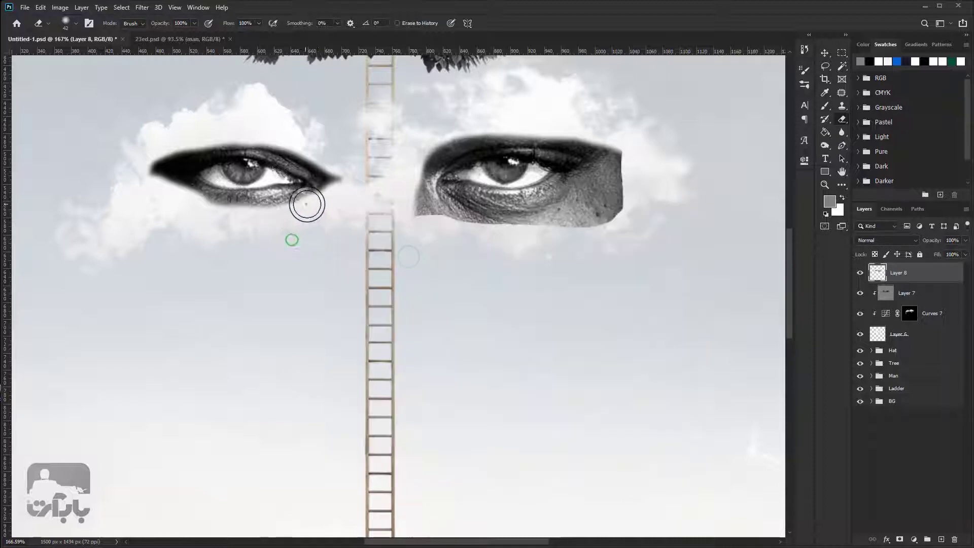
mouse_move(321, 201)
left_mouse_down()
mouse_move(337, 174)
mouse_move(308, 146)
mouse_move(219, 130)
mouse_move(111, 165)
mouse_move(189, 137)
mouse_move(129, 167)
mouse_move(165, 157)
mouse_move(176, 198)
mouse_move(176, 150)
mouse_move(205, 129)
left_mouse_up()
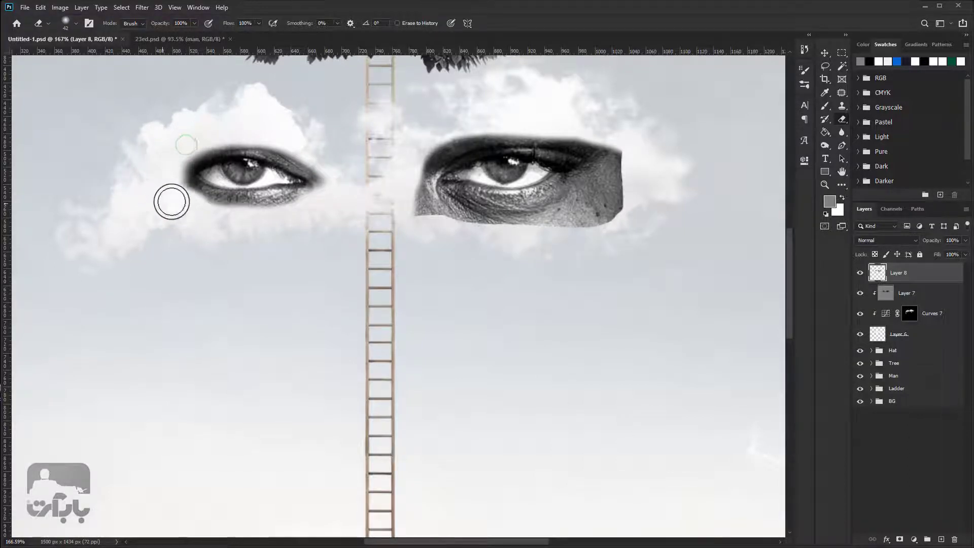
mouse_move(187, 199)
left_mouse_down()
mouse_move(221, 217)
mouse_move(328, 215)
mouse_move(339, 189)
left_mouse_up()
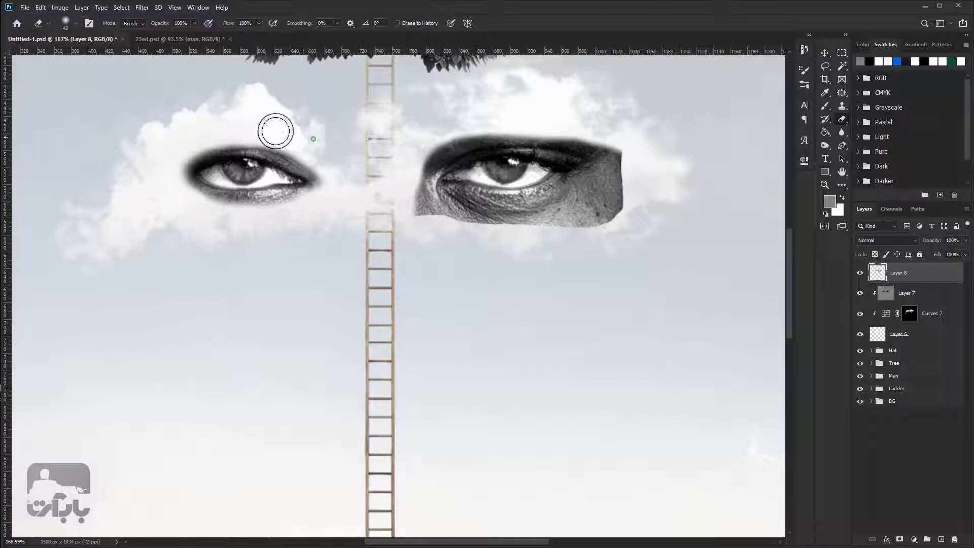
- Soften the right eye's upper lid, corners, bottom edge and dark tip
left_click_drag(475, 125, 409, 144)
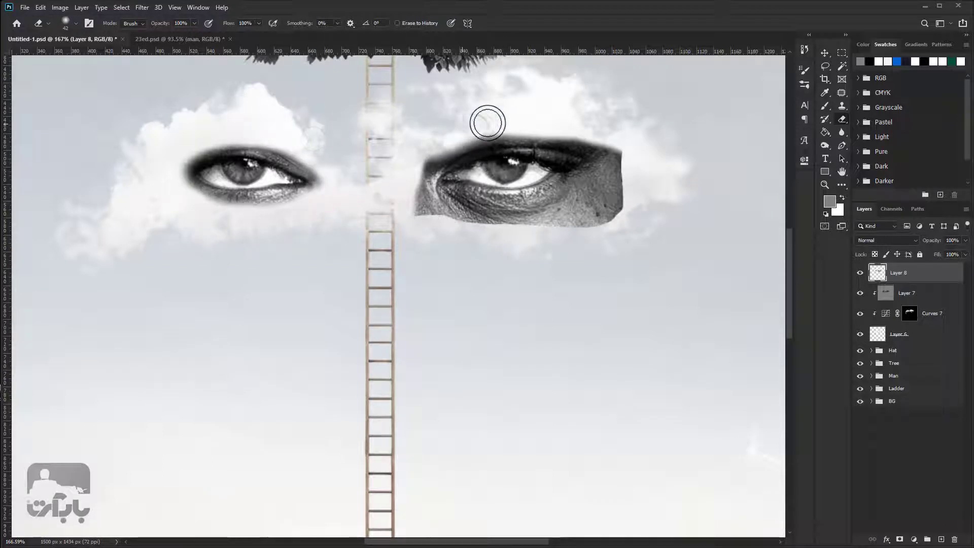
left_click_drag(487, 123, 593, 126)
mouse_move(643, 166)
left_mouse_down()
mouse_move(487, 126)
mouse_move(395, 174)
left_mouse_up()
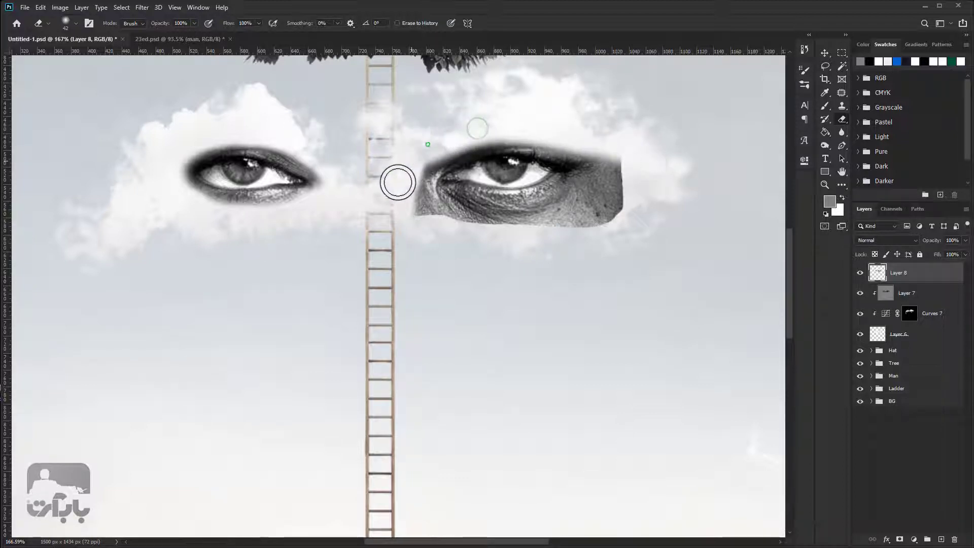
mouse_move(427, 144)
left_mouse_down()
mouse_move(413, 206)
mouse_move(434, 230)
mouse_move(591, 241)
left_mouse_up()
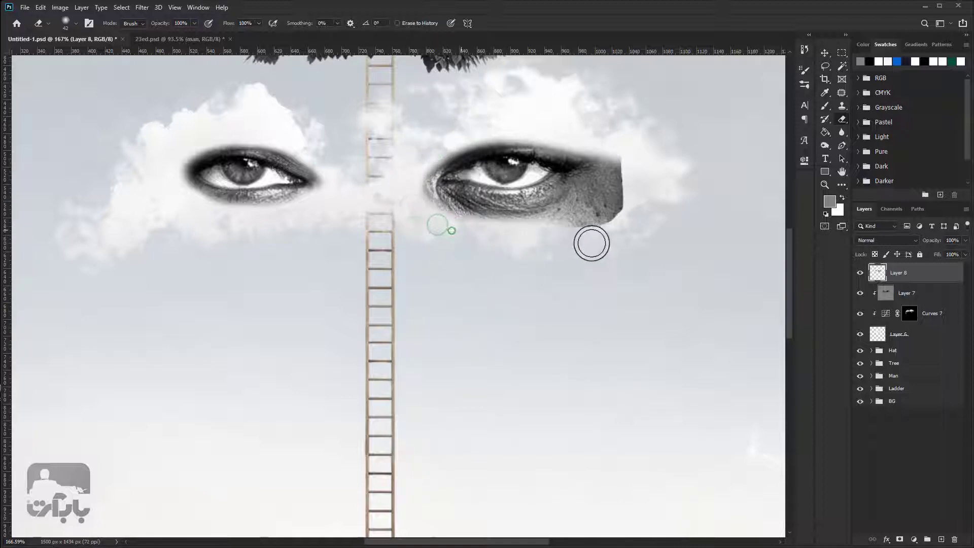
mouse_move(507, 237)
left_mouse_down()
mouse_move(574, 232)
mouse_move(613, 213)
mouse_move(619, 152)
mouse_move(604, 158)
left_mouse_up()
left_click_drag(583, 200, 511, 241)
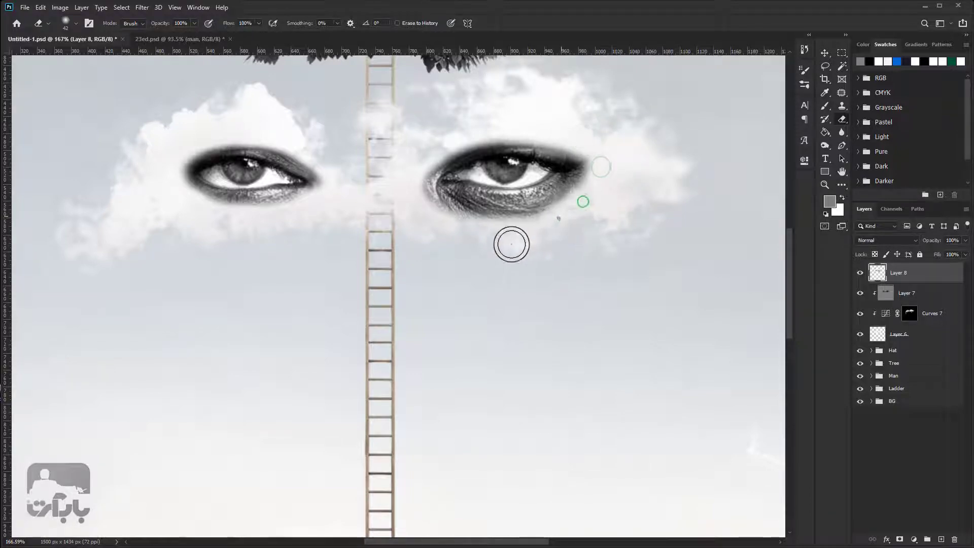
scroll(463, 261, "down", 5)
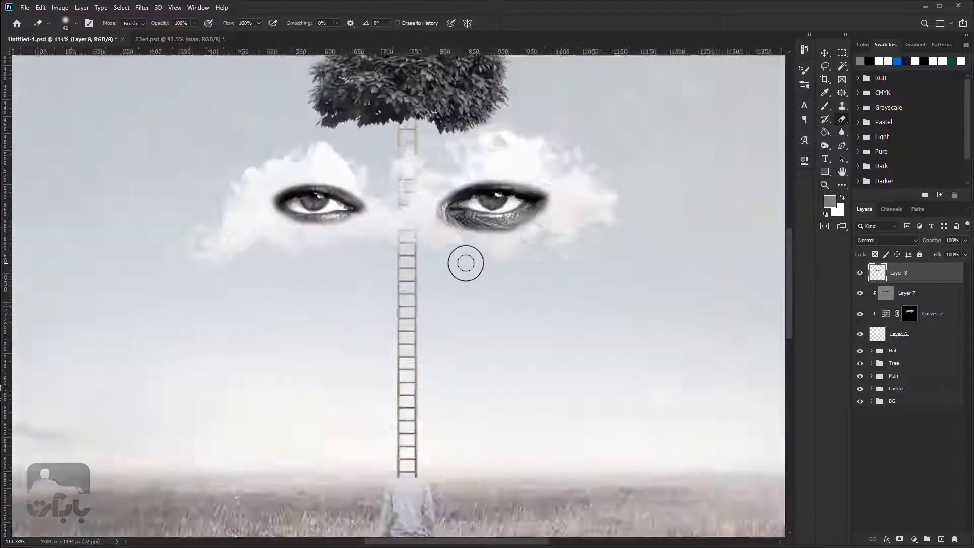
scroll(473, 251, "down", 2)
scroll(461, 249, "up", 2)
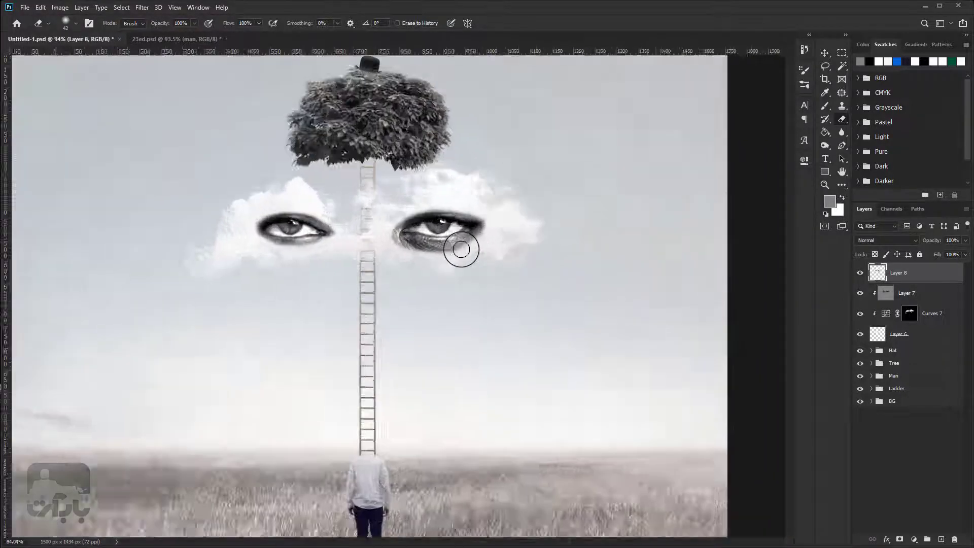
scroll(467, 247, "up", 3)
- Set the eraser opacity to 50% and fade the dark lower lid under the right eye
right_click(480, 247)
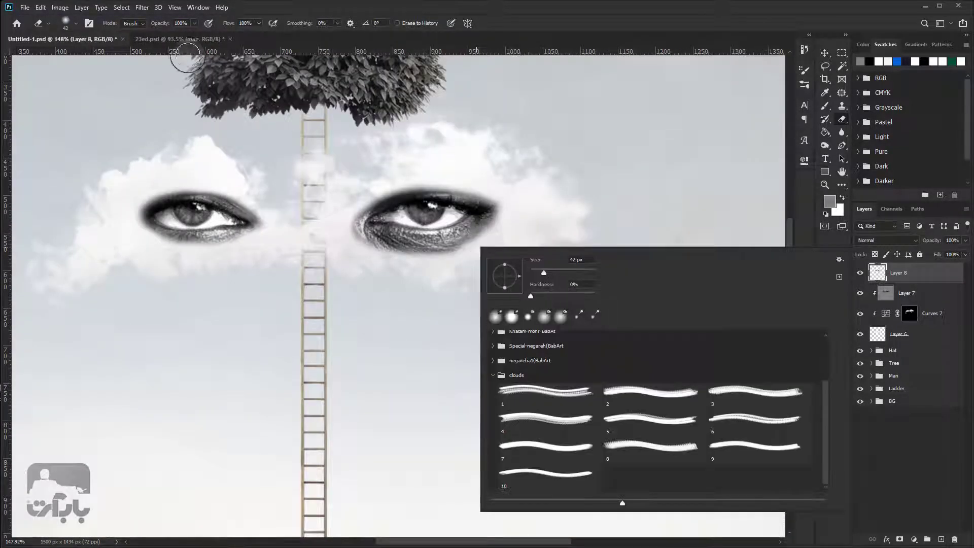
left_click(185, 23)
type("5")
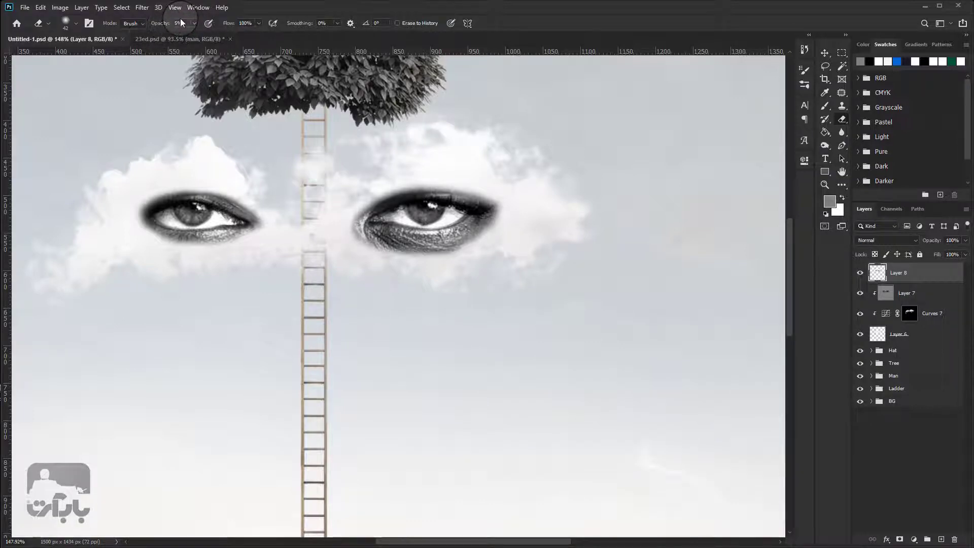
left_click(181, 22)
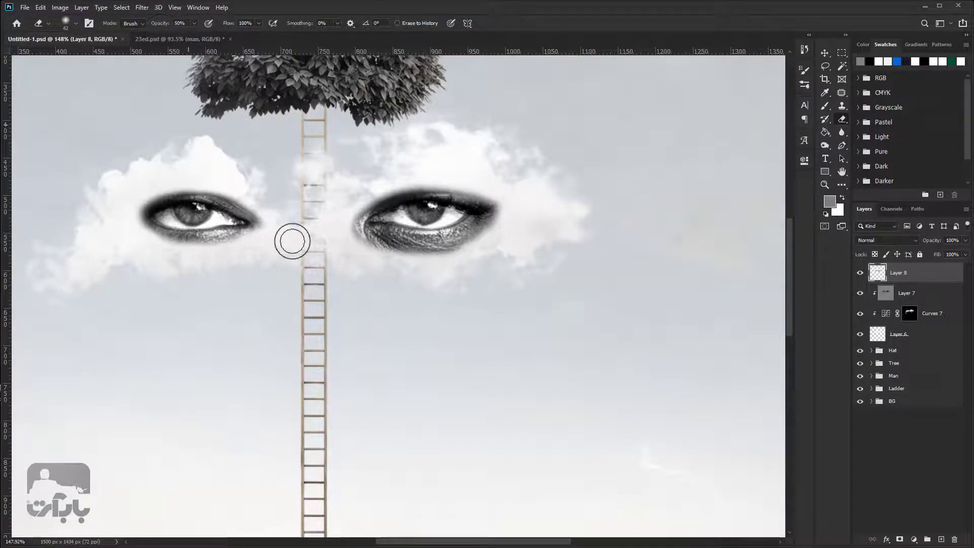
scroll(491, 257, "up", 3)
mouse_move(499, 217)
left_mouse_down()
mouse_move(413, 246)
mouse_move(456, 257)
mouse_move(344, 261)
mouse_move(261, 229)
left_mouse_up()
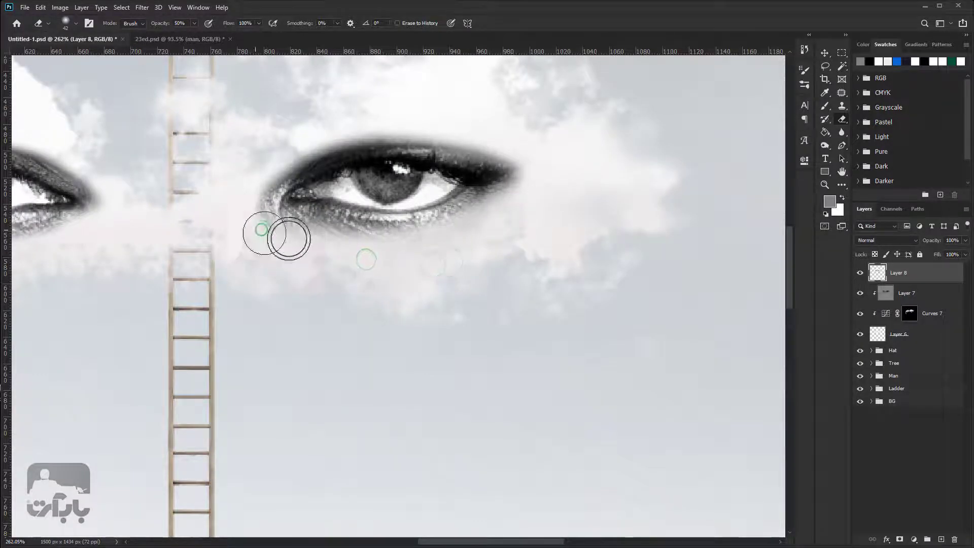
- Lightly erase the upper lid, inner corner and lower-eyelid shading
left_click(544, 179)
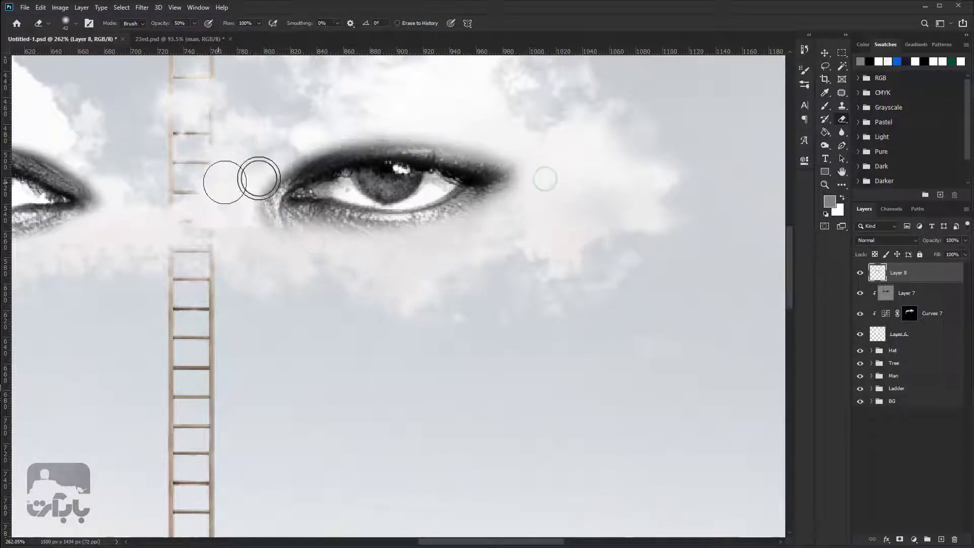
left_click(427, 115)
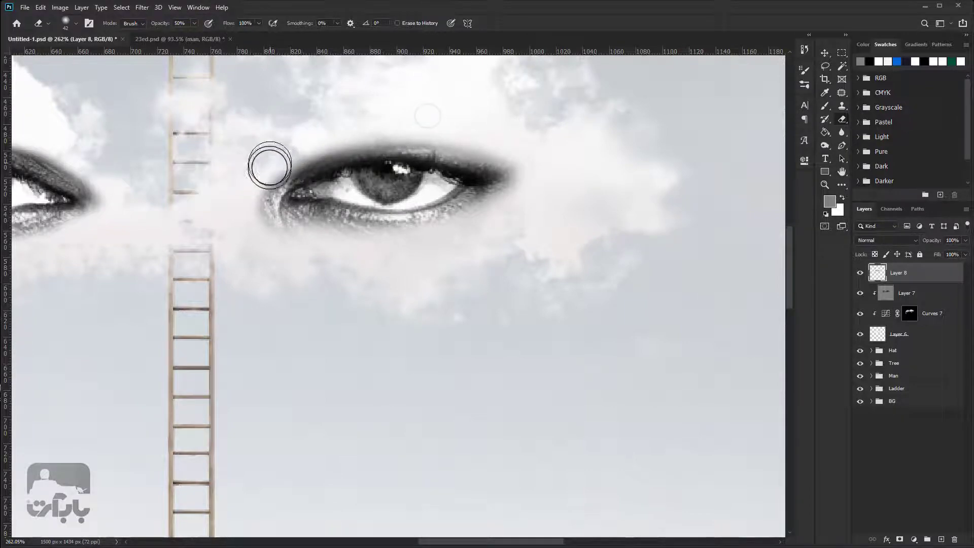
left_click_drag(283, 160, 254, 206)
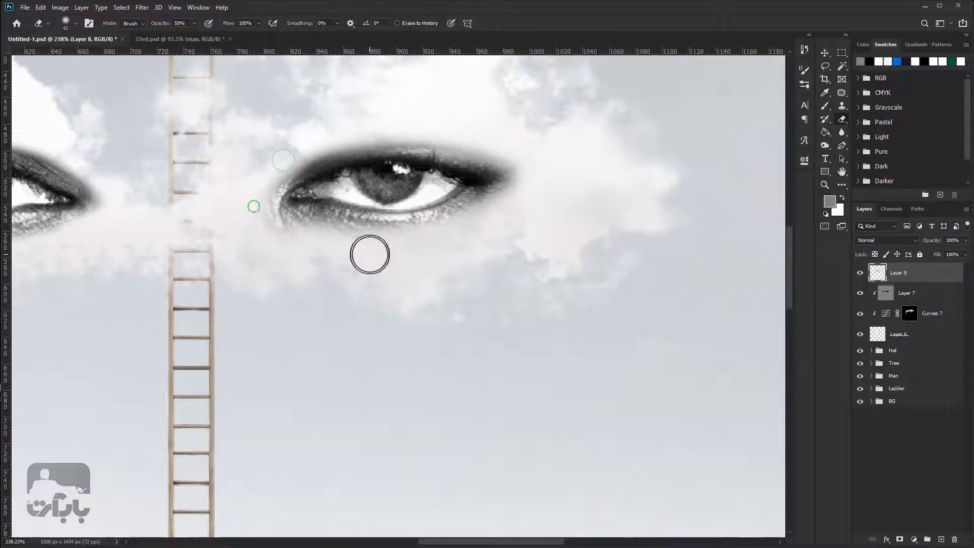
scroll(392, 265, "down", 5)
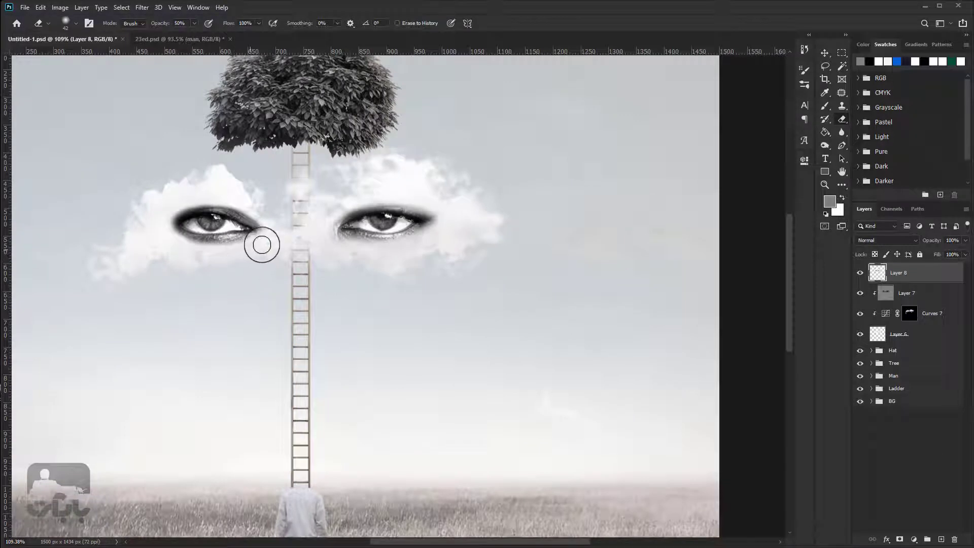
left_click_drag(239, 245, 174, 237)
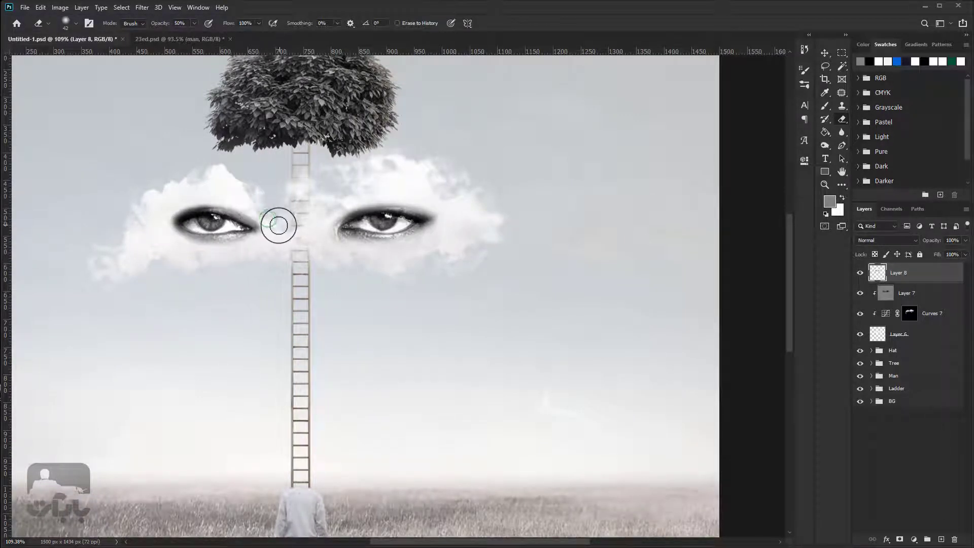
left_click_drag(269, 222, 247, 208)
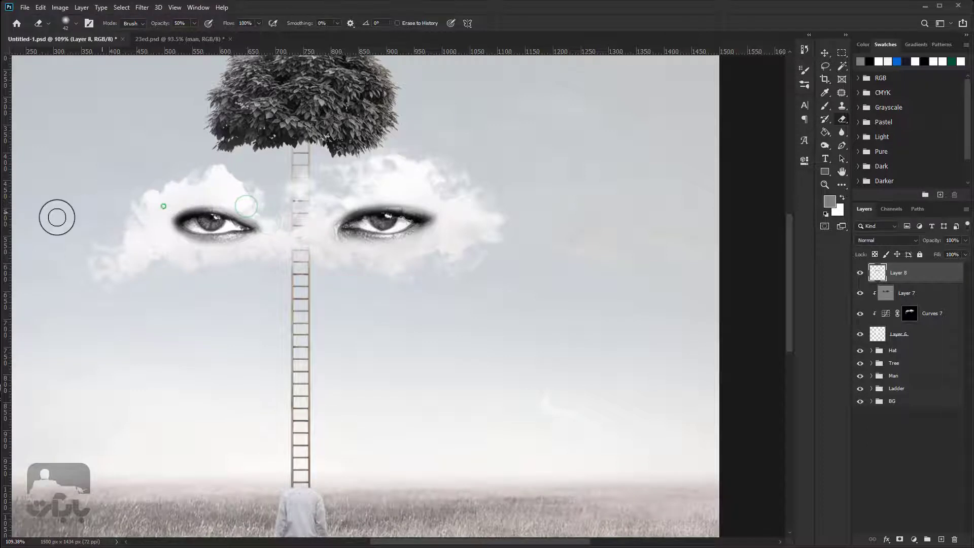
- Set the eraser to a soft 64 px brush at 12% opacity
scroll(441, 239, "up", 4)
right_click(423, 224)
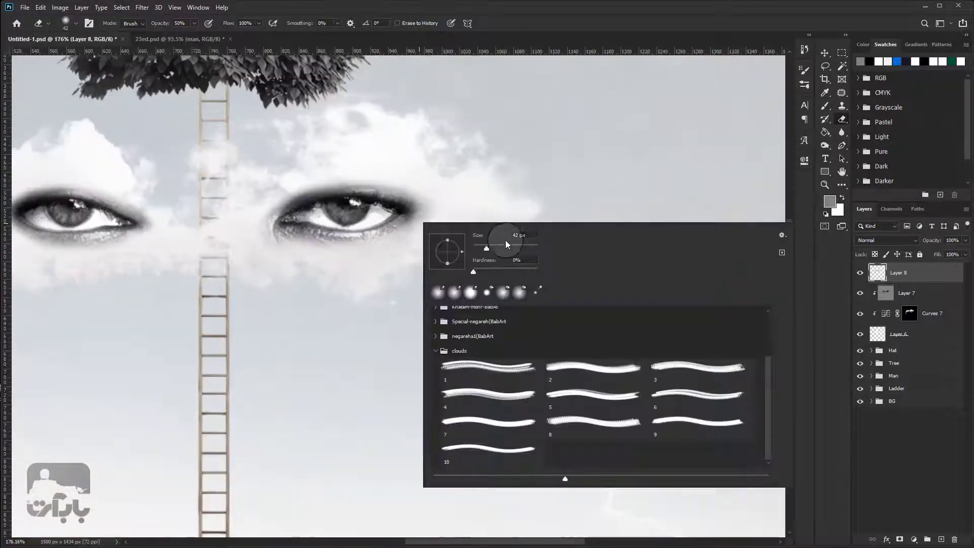
left_click(507, 248)
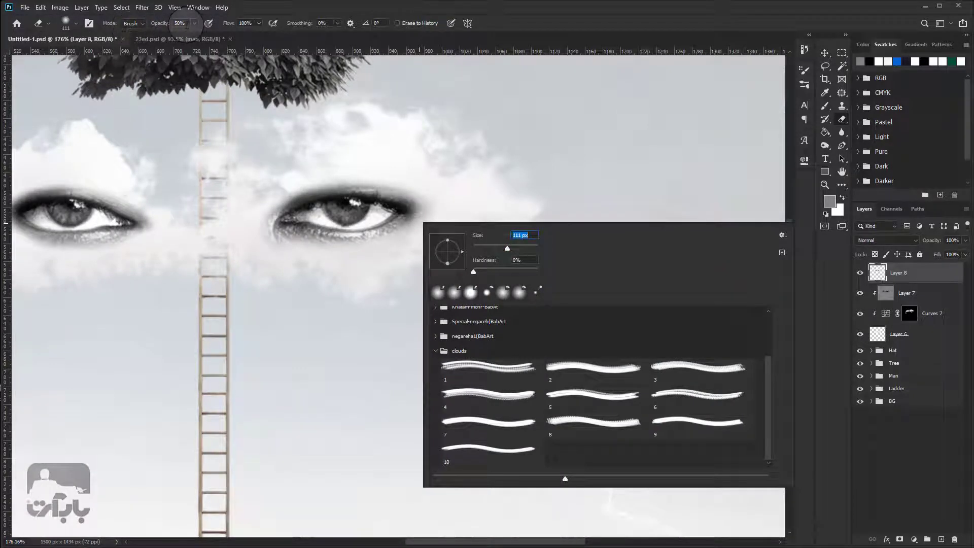
left_click(195, 23)
left_click_drag(195, 23, 193, 39)
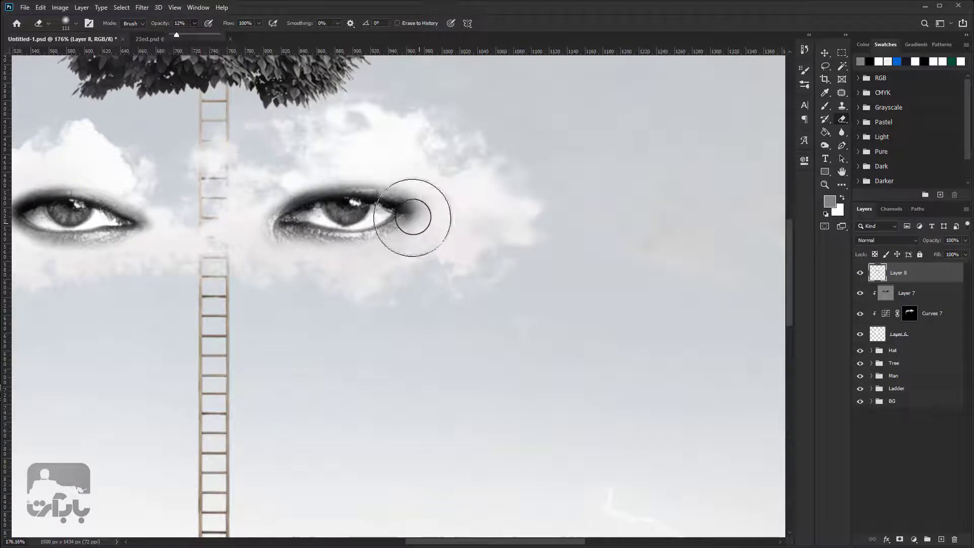
right_click(445, 226)
left_click(515, 246)
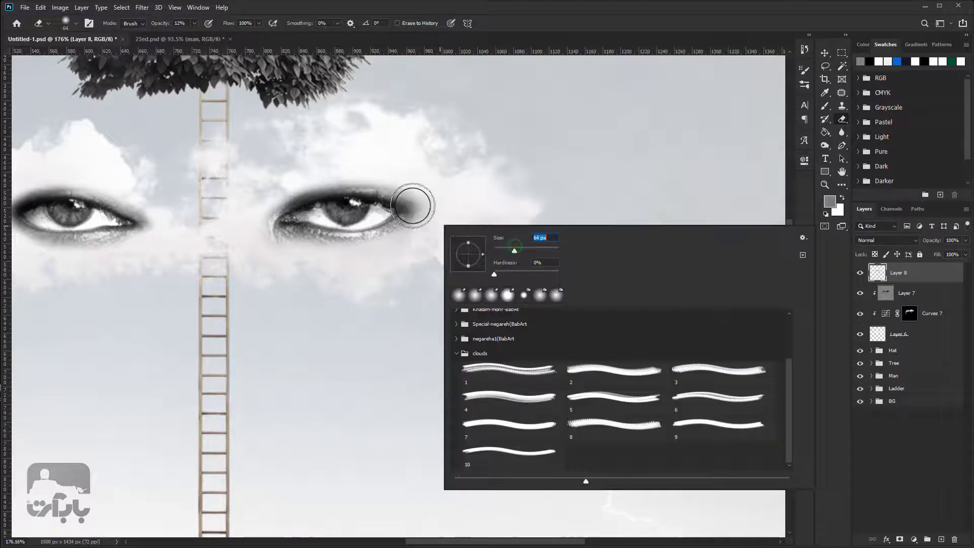
left_click(393, 205)
- Fade the corners and lid shading of both eyes and the cloud below the left eye
mouse_move(397, 204)
left_mouse_down()
mouse_move(382, 195)
mouse_move(404, 204)
left_mouse_up()
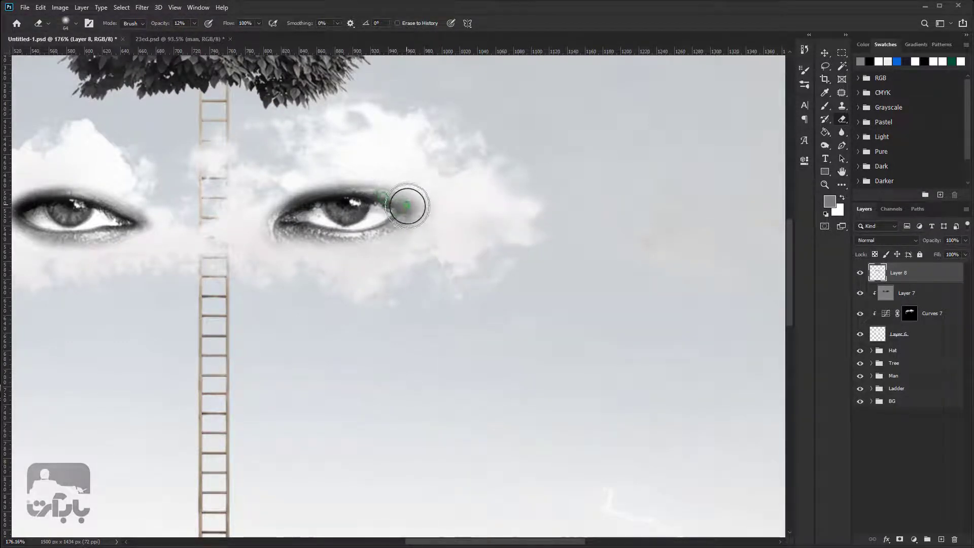
left_click_drag(426, 283, 392, 232)
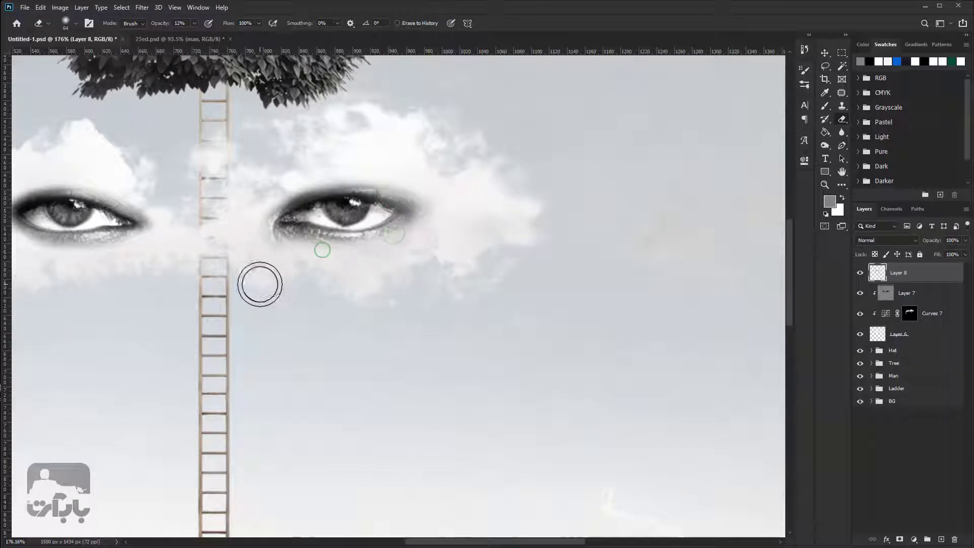
left_click_drag(274, 220, 311, 196)
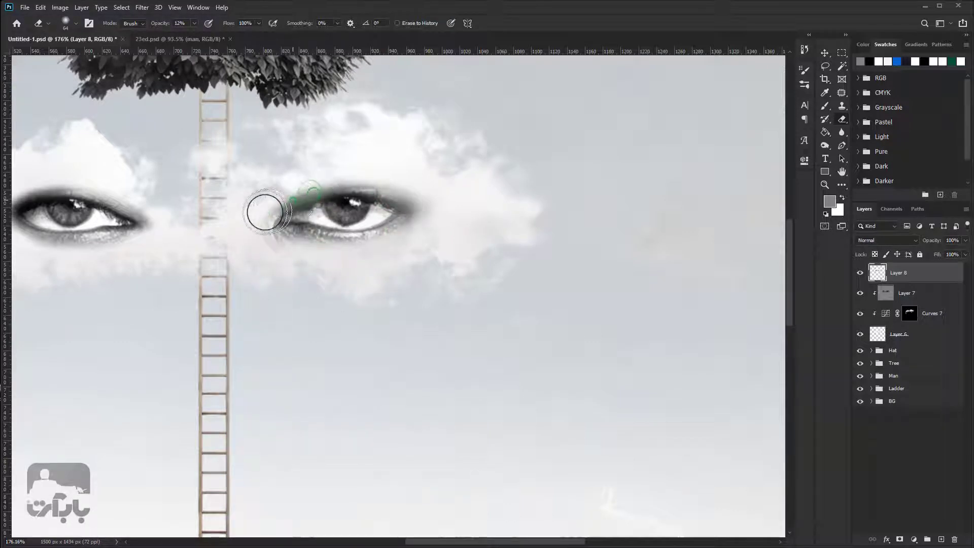
mouse_move(98, 207)
left_mouse_down()
mouse_move(78, 192)
mouse_move(26, 200)
mouse_move(70, 178)
left_mouse_up()
mouse_move(129, 186)
left_mouse_down()
mouse_move(170, 244)
mouse_move(137, 241)
mouse_move(200, 278)
mouse_move(402, 259)
left_mouse_up()
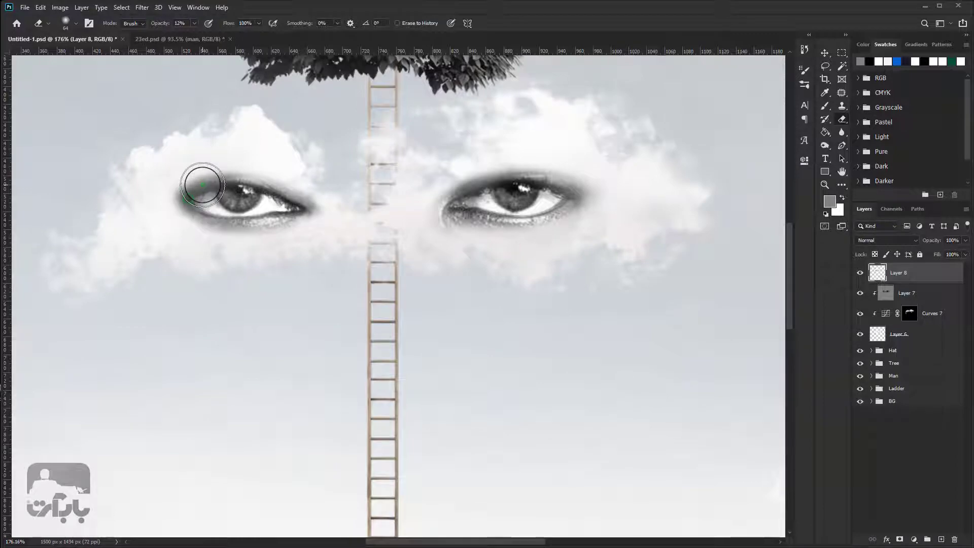
left_click_drag(304, 226, 255, 242)
- Lightly erase the remaining shading below the eyes
scroll(373, 250, "down", 3)
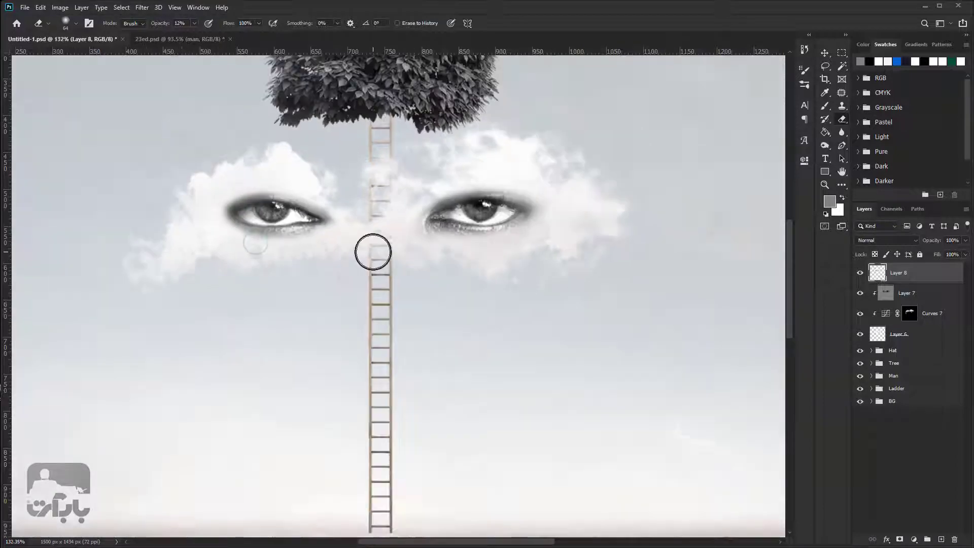
scroll(373, 251, "down", 2)
scroll(473, 255, "up", 1)
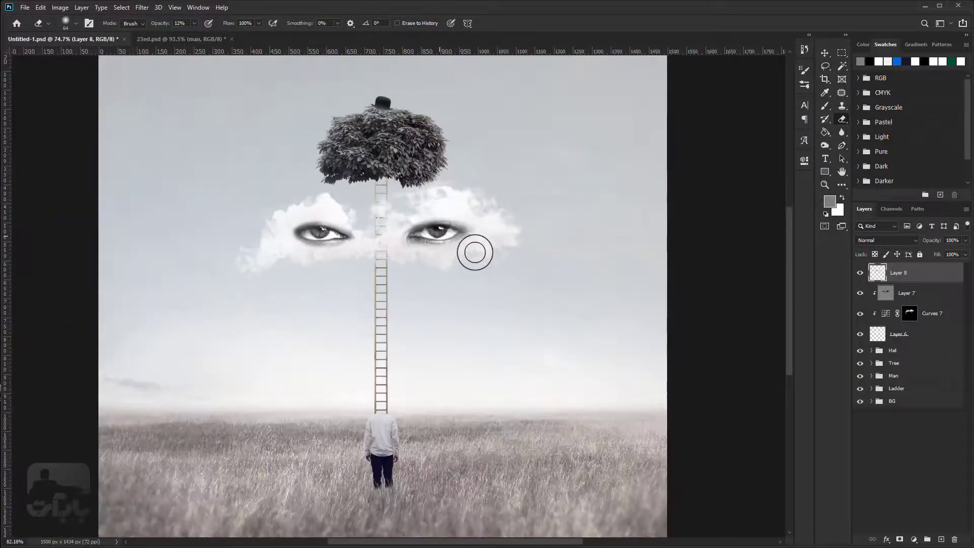
scroll(469, 239, "up", 1)
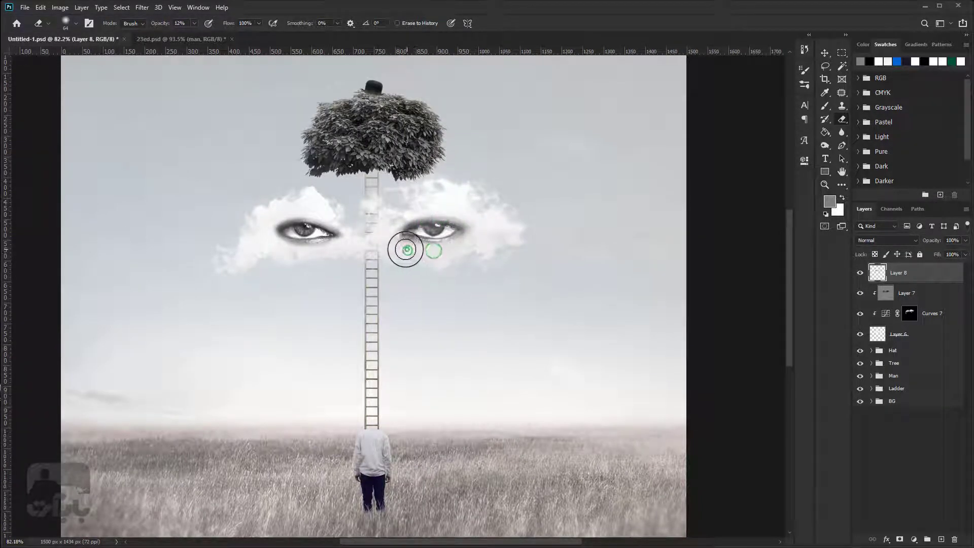
mouse_move(405, 249)
left_mouse_down()
mouse_move(280, 252)
mouse_move(288, 224)
left_mouse_up()
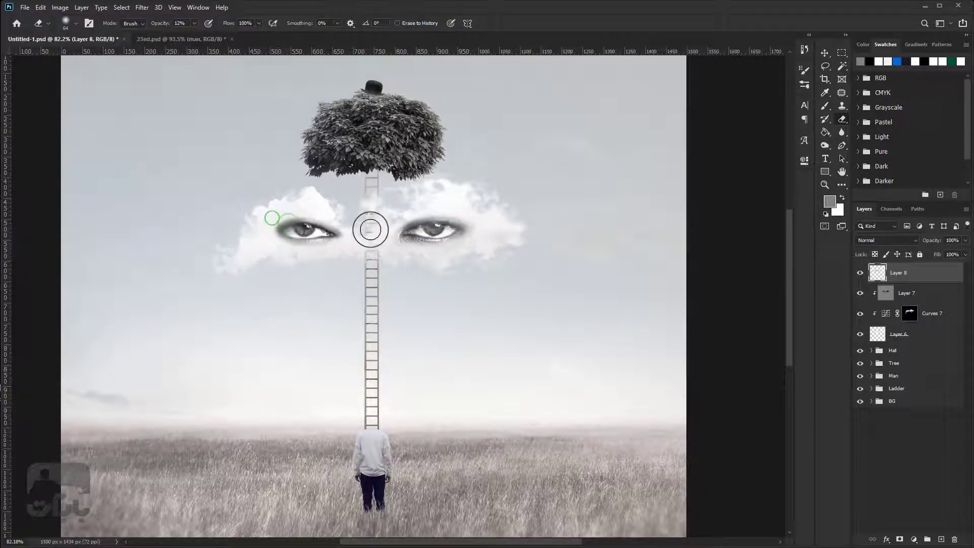
scroll(440, 178, "down", 3)
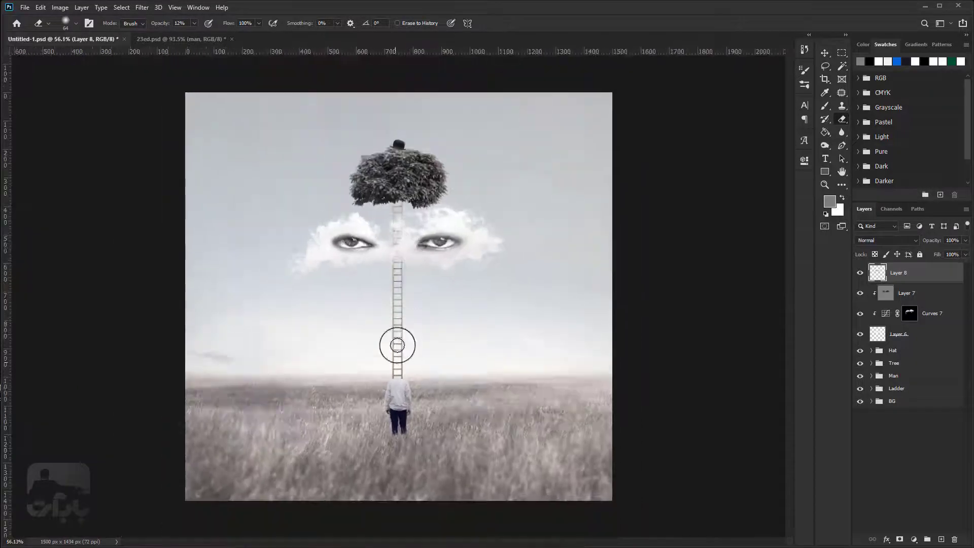
left_click(892, 274)
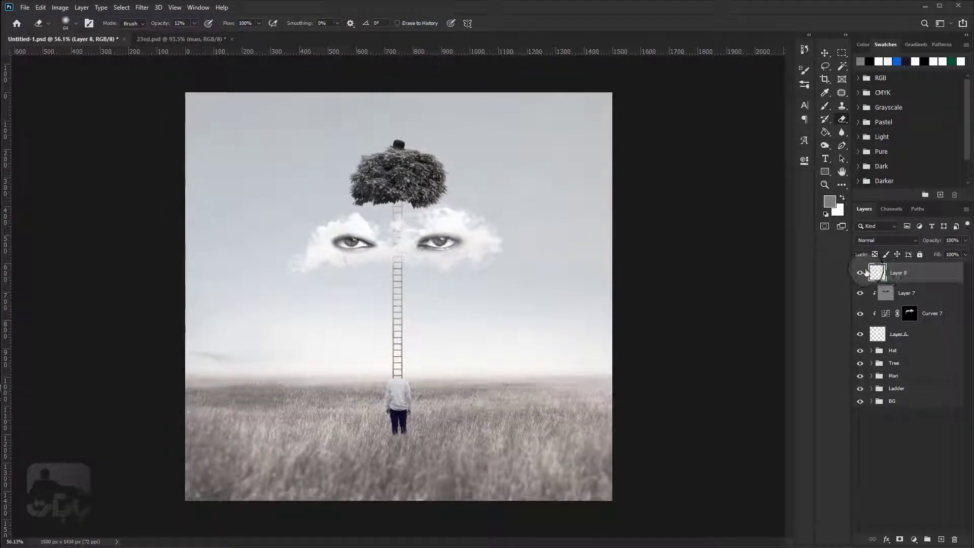
left_click(914, 539)
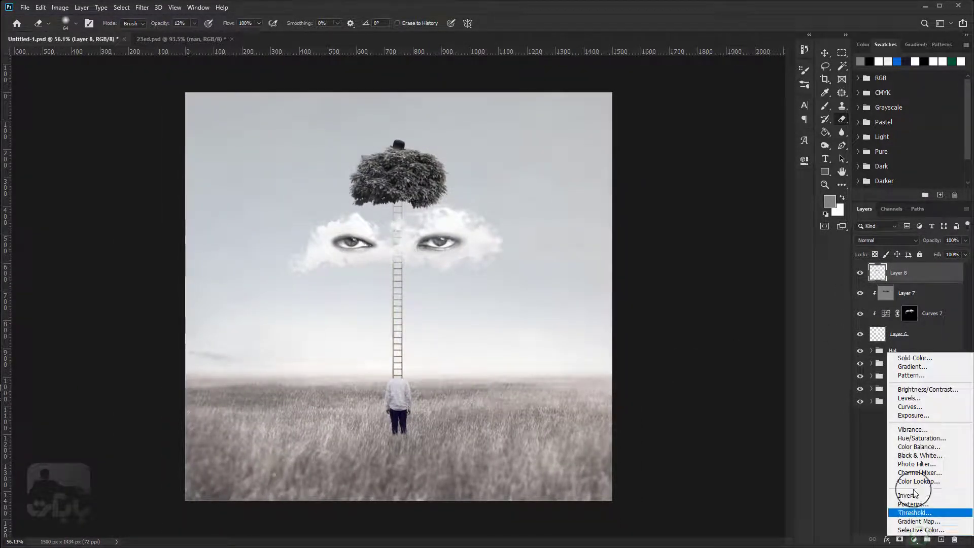
- Add Color Balance clipped to Layer 8, with Midtones Cyan/Red set to +9
left_click(911, 447)
left_click(703, 191)
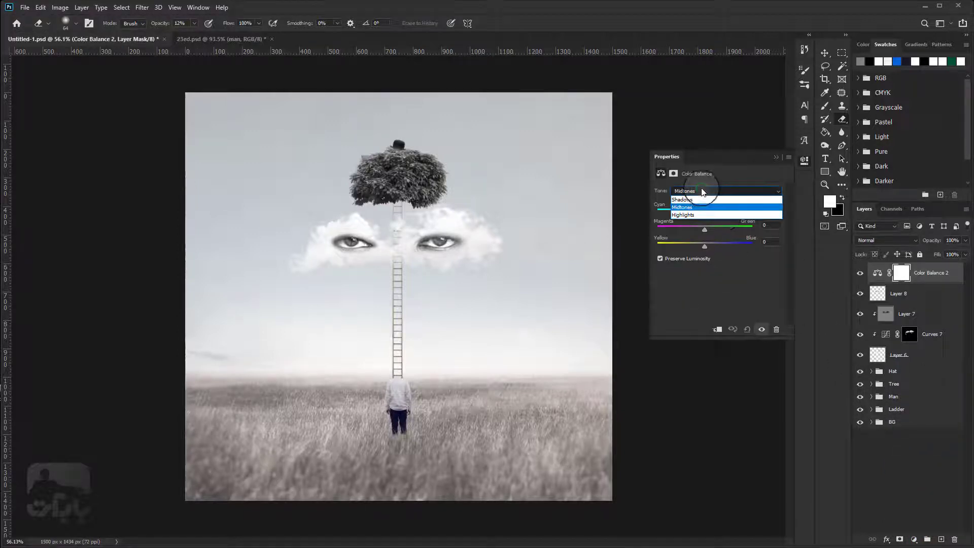
left_click(698, 208)
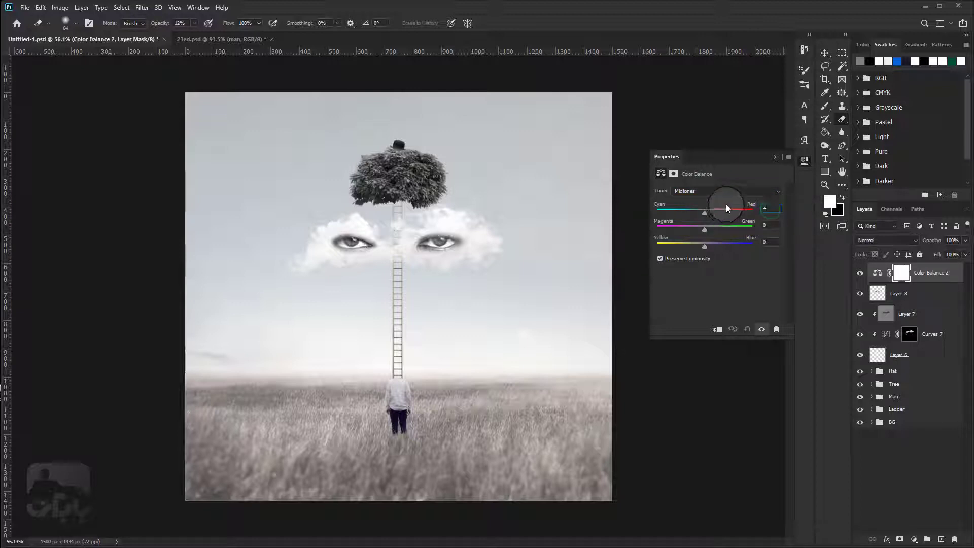
type("9")
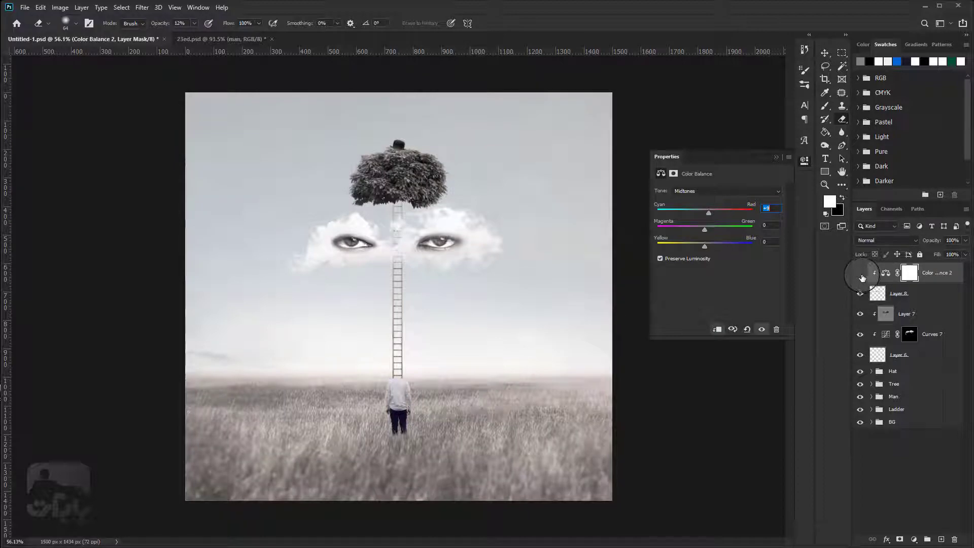
scroll(450, 239, "up", 4, "alt")
scroll(450, 239, "up", 3, "alt")
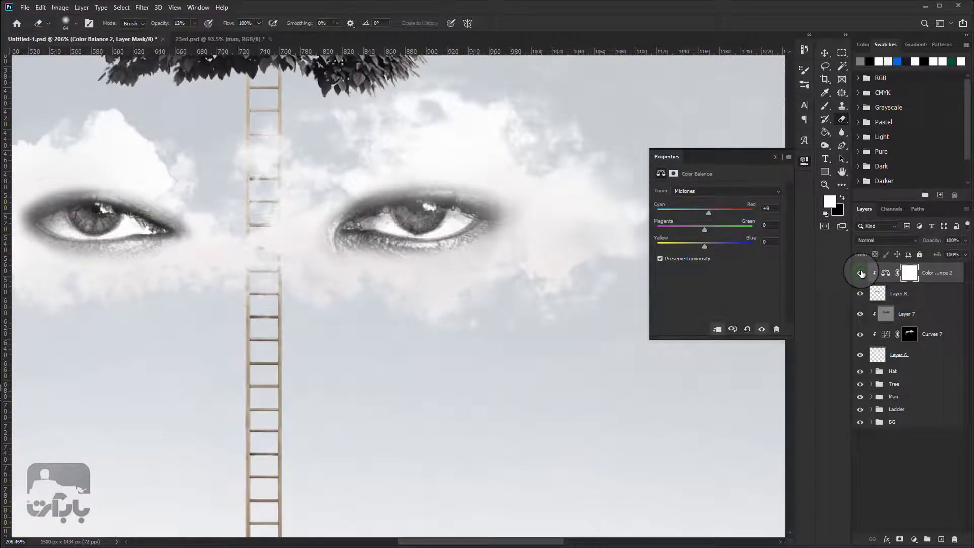
scroll(358, 257, "down", 1, "alt")
scroll(364, 261, "down", 2, "alt")
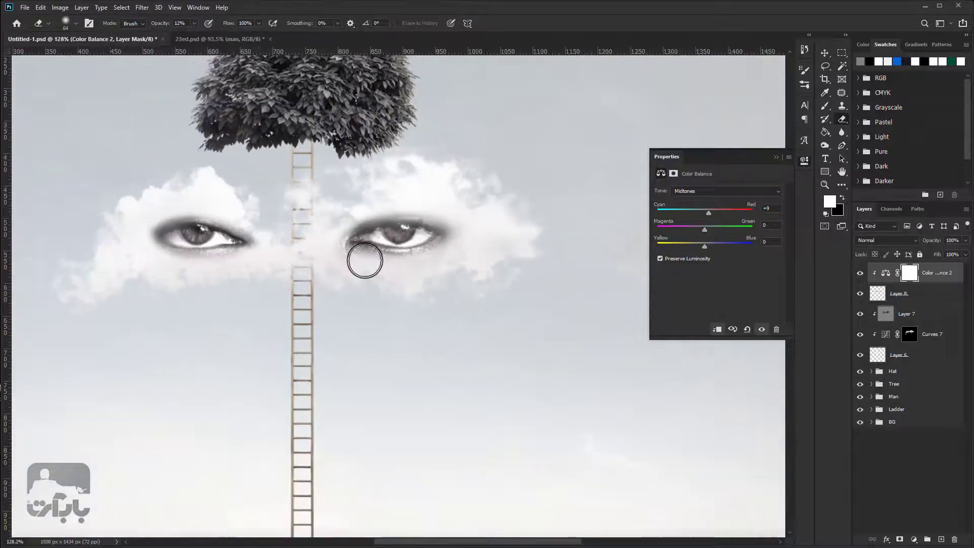
scroll(364, 261, "down", 2, "alt")
scroll(336, 279, "up", 1, "alt")
scroll(339, 278, "up", 1, "alt")
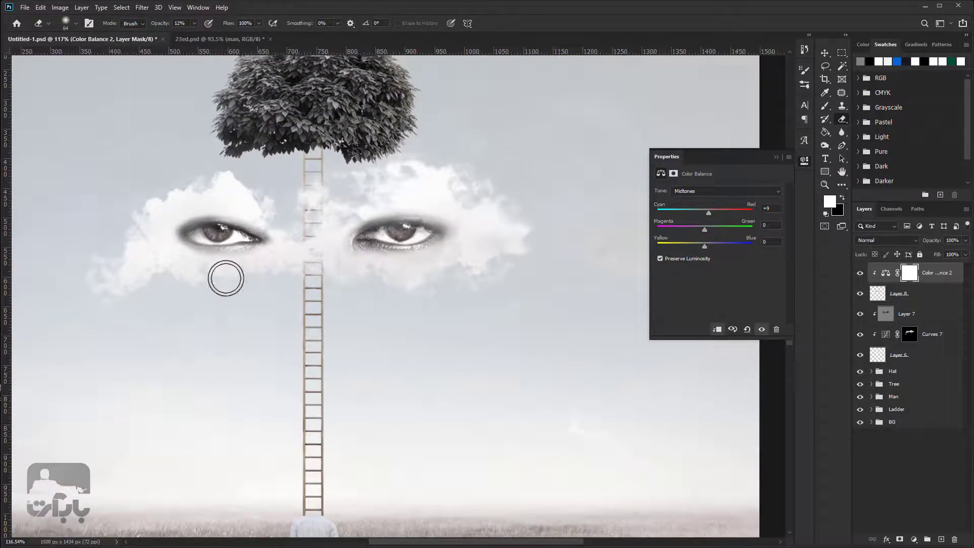
scroll(350, 265, "down", 1, "alt")
scroll(320, 263, "down", 3, "alt")
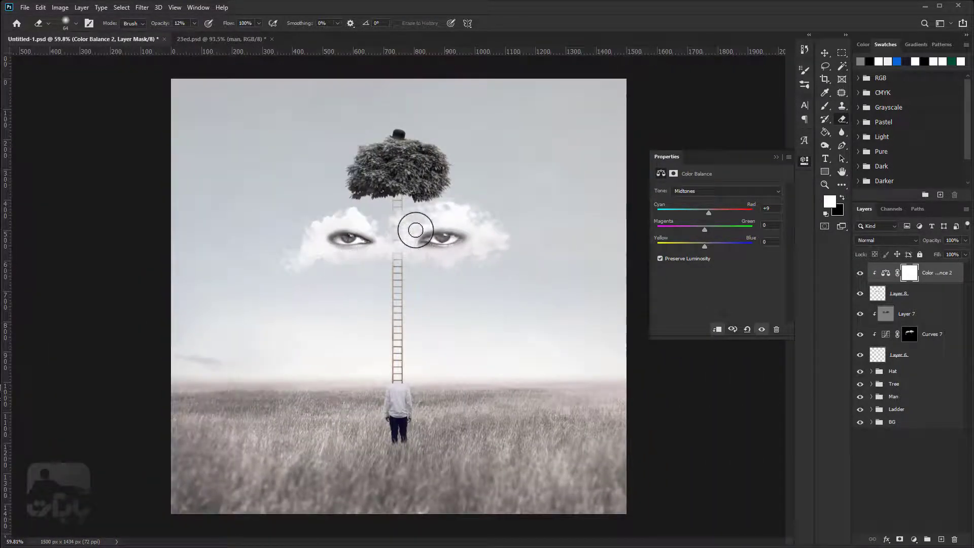
scroll(414, 230, "up", 1, "alt")
left_click(944, 272)
- Add a Curves layer clipped above Color Balance 2, raising the RGB midpoint to brighten the eyes
left_click(915, 540)
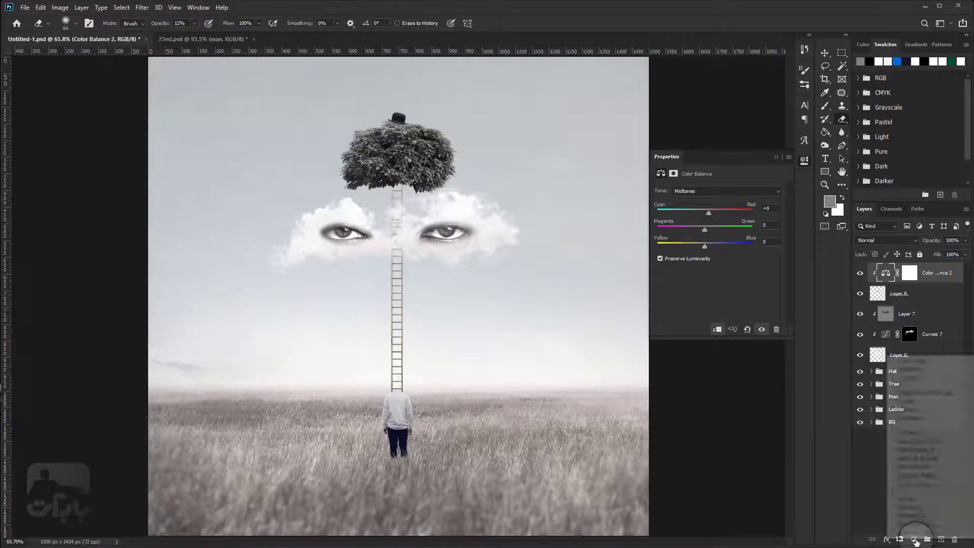
left_click(910, 406)
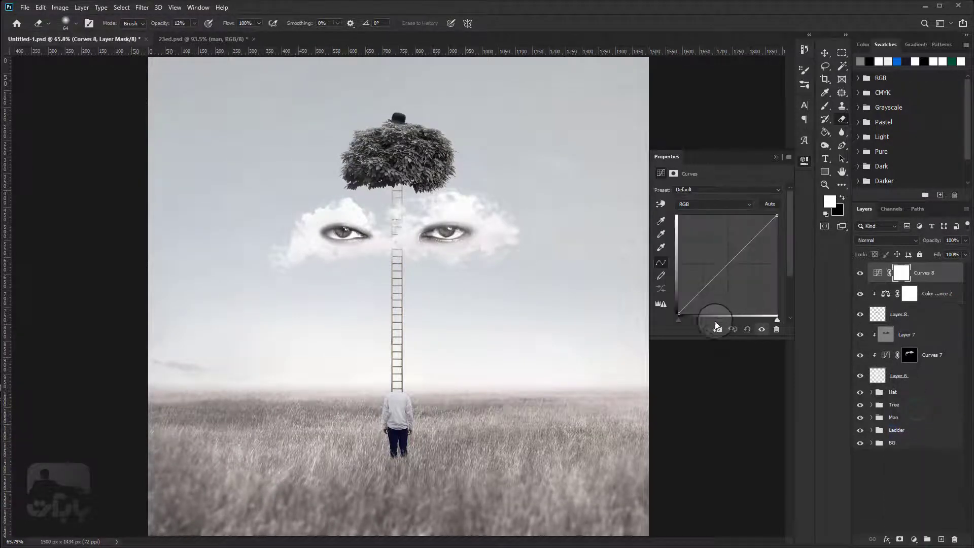
left_click(716, 327)
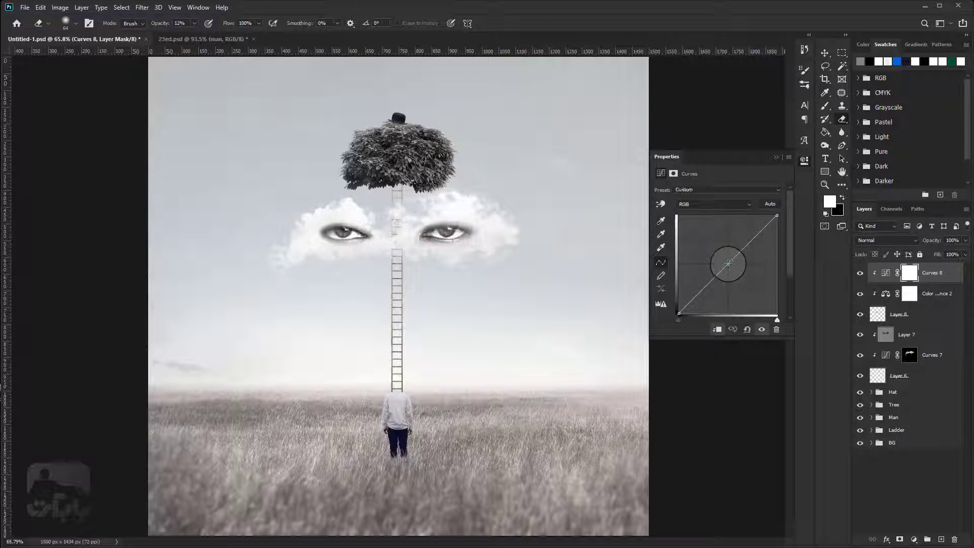
left_click_drag(727, 264, 722, 242)
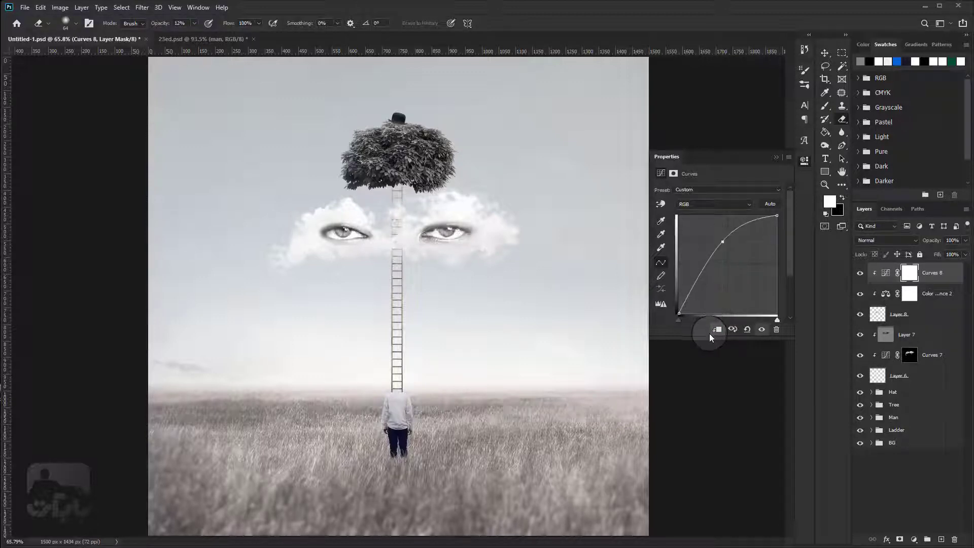
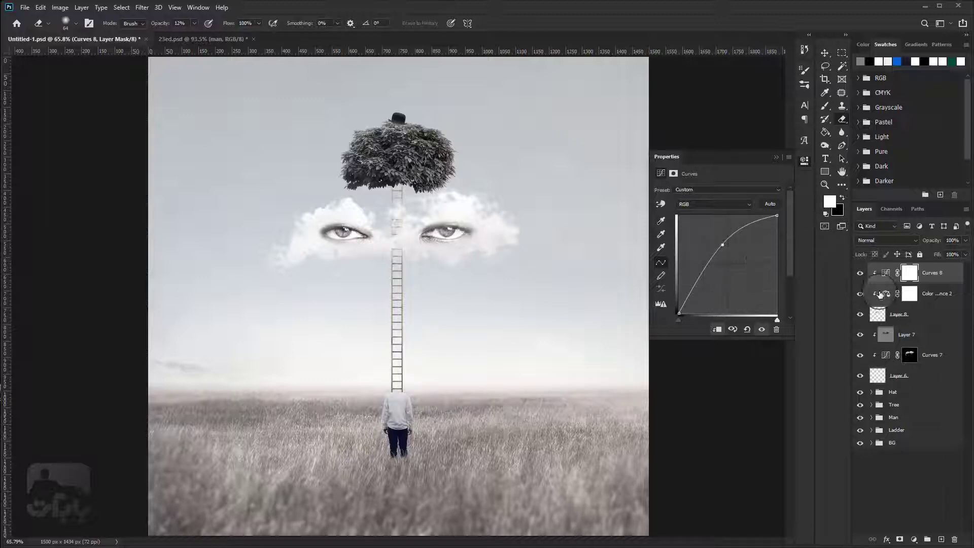
- Rename Layer 8, which holds the eyes, to EYES
left_click(880, 315)
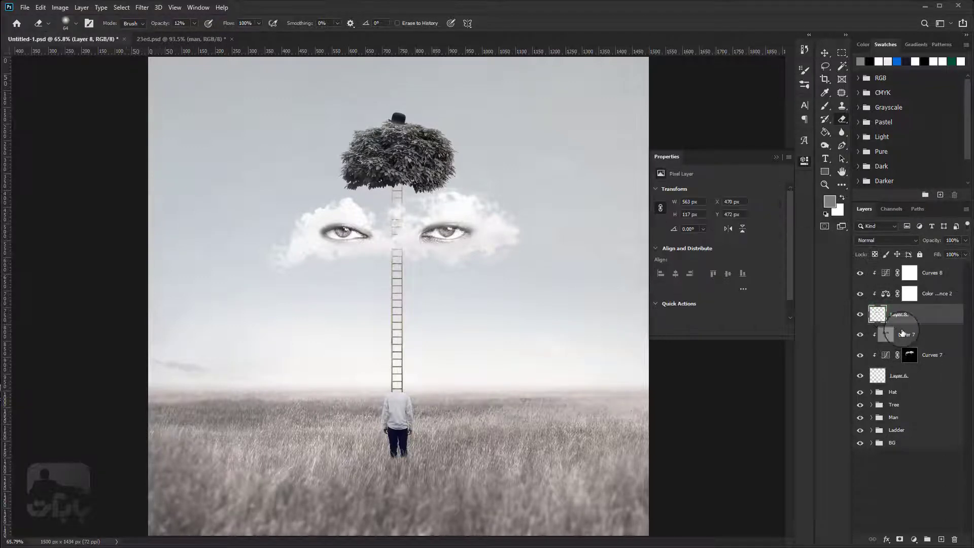
double_click(899, 313)
type("EYES")
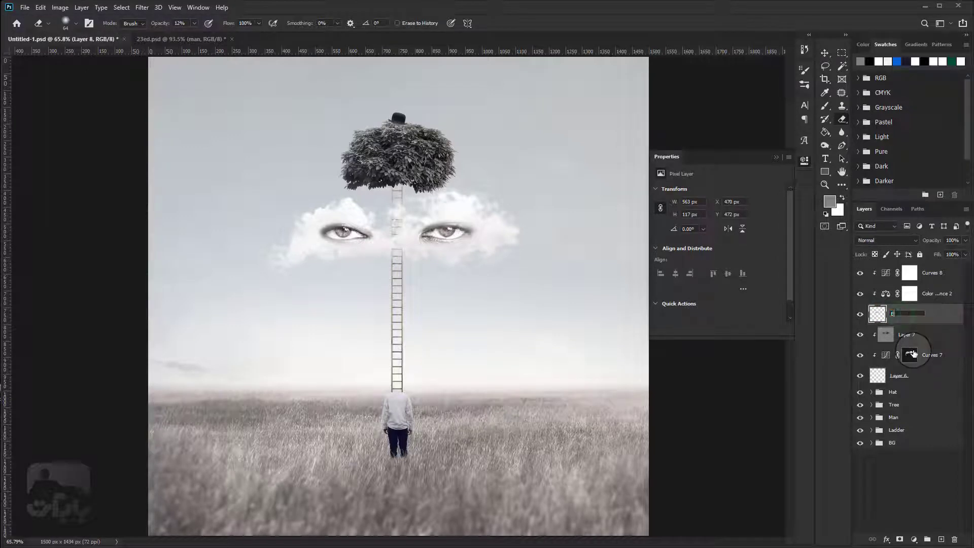
left_click(933, 314)
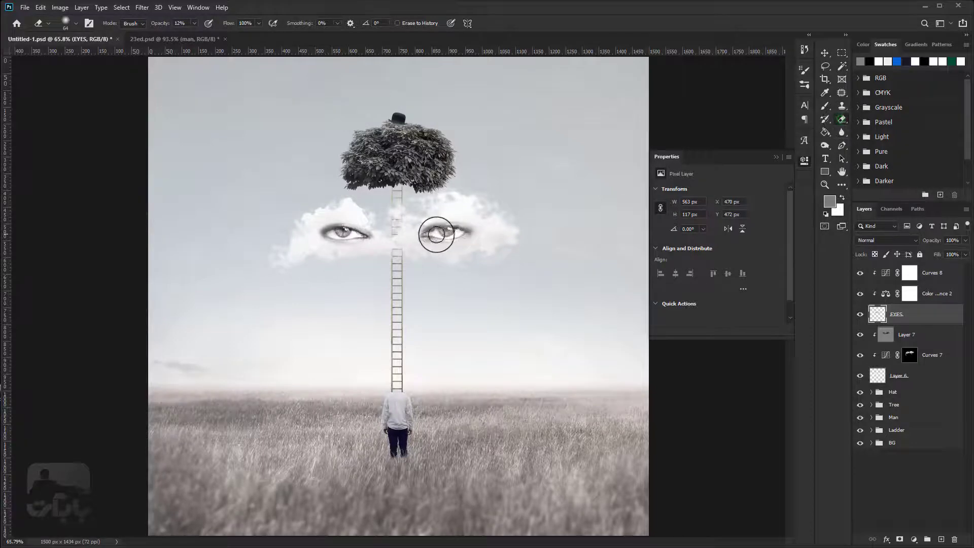
- Fade the outer edges of both eyes with a 12% Eraser and save
scroll(435, 228, "up", 3)
mouse_move(435, 233)
left_mouse_down()
mouse_move(493, 214)
mouse_move(472, 219)
mouse_move(493, 222)
mouse_move(482, 239)
mouse_move(446, 257)
mouse_move(387, 254)
mouse_move(488, 257)
mouse_move(506, 234)
mouse_move(507, 243)
mouse_move(406, 235)
mouse_move(426, 226)
left_mouse_up()
mouse_move(263, 221)
left_mouse_down()
mouse_move(220, 222)
mouse_move(209, 231)
mouse_move(218, 259)
left_mouse_up()
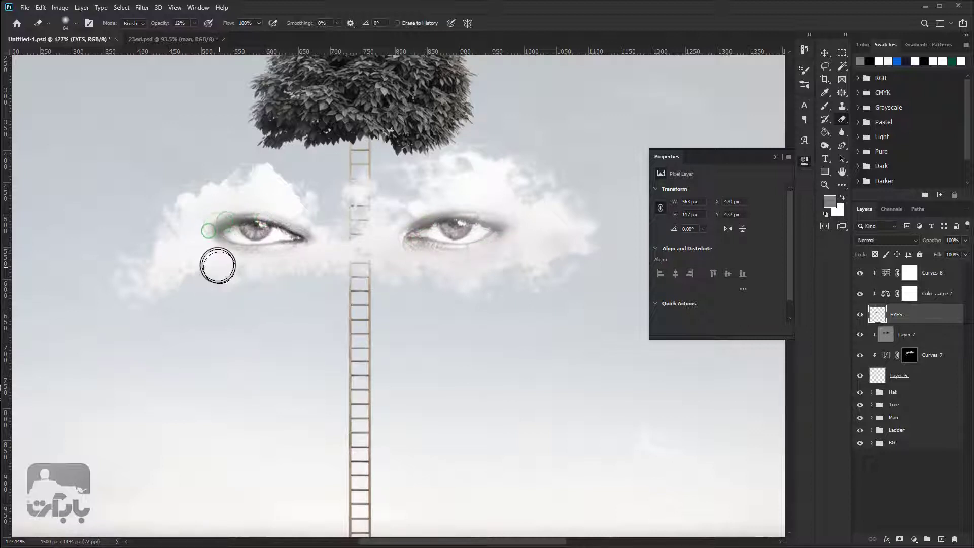
left_click_drag(296, 249, 309, 236)
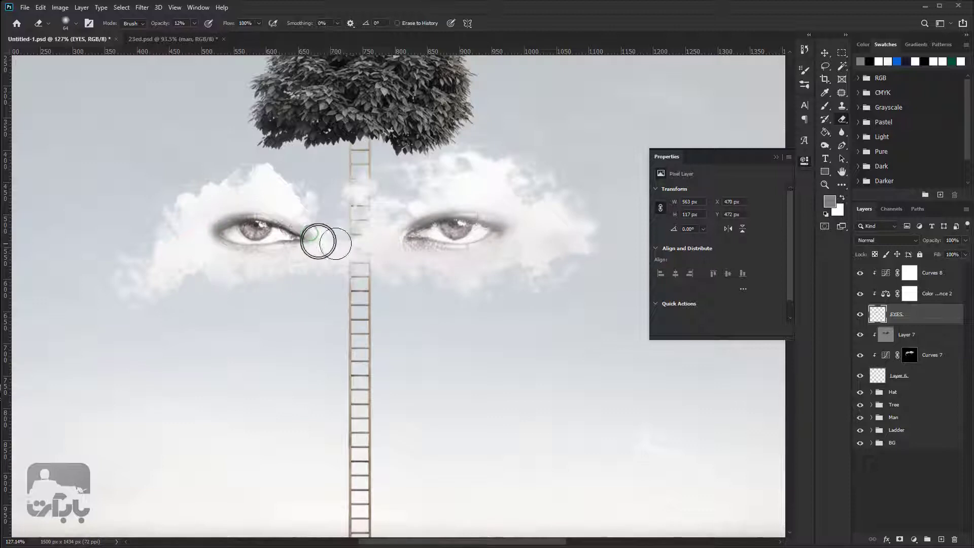
scroll(411, 234, "down", 1, "alt")
scroll(410, 233, "down", 1, "alt")
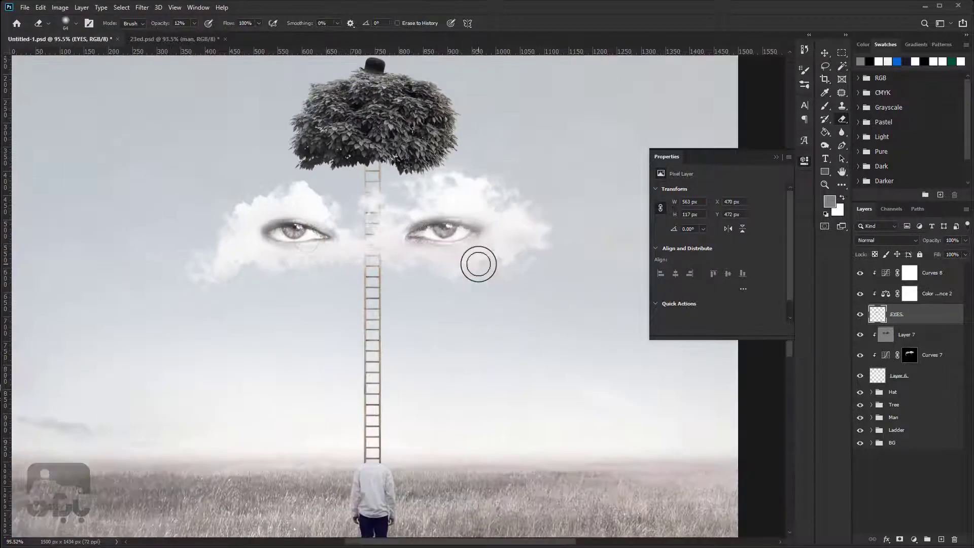
scroll(478, 261, "down", 1, "alt")
key("ctrl+s")
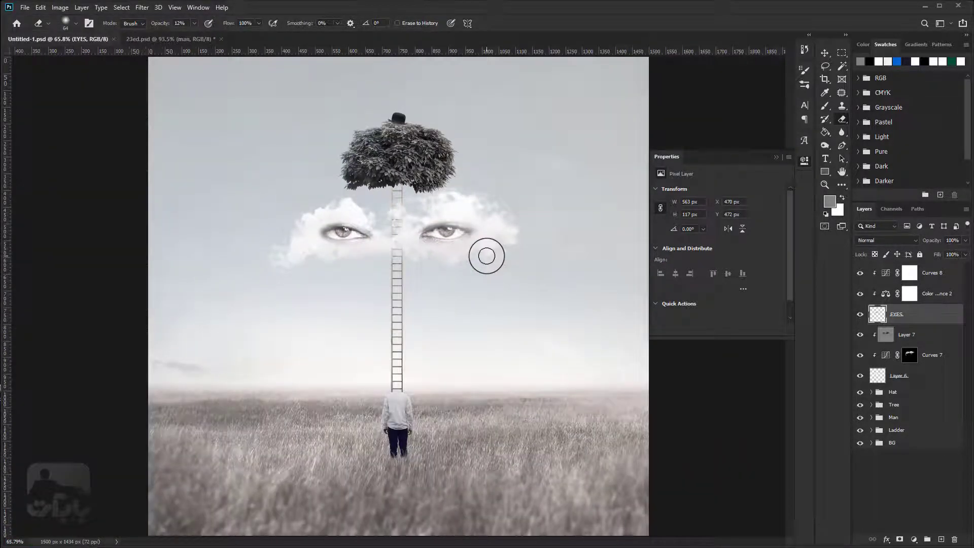
left_click_drag(895, 314, 943, 283)
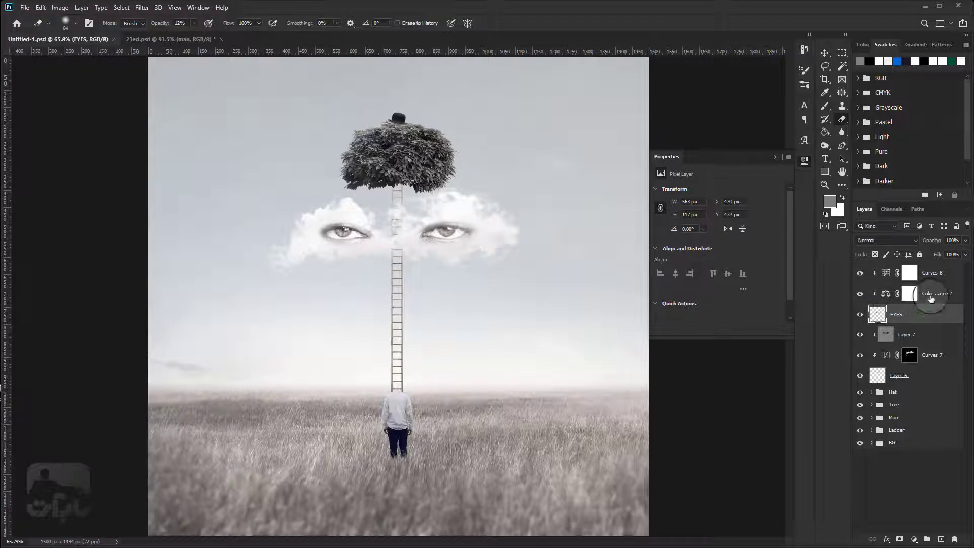
- Group the three eye layers, then group Layer 7, Curves 7 and Layer 6 as Clouds
left_click(943, 282, "shift")
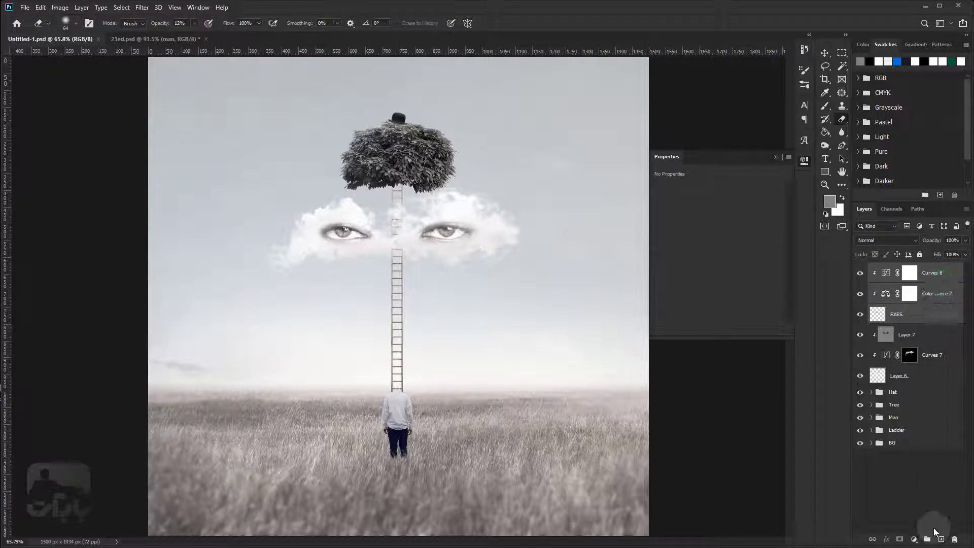
left_click(928, 539)
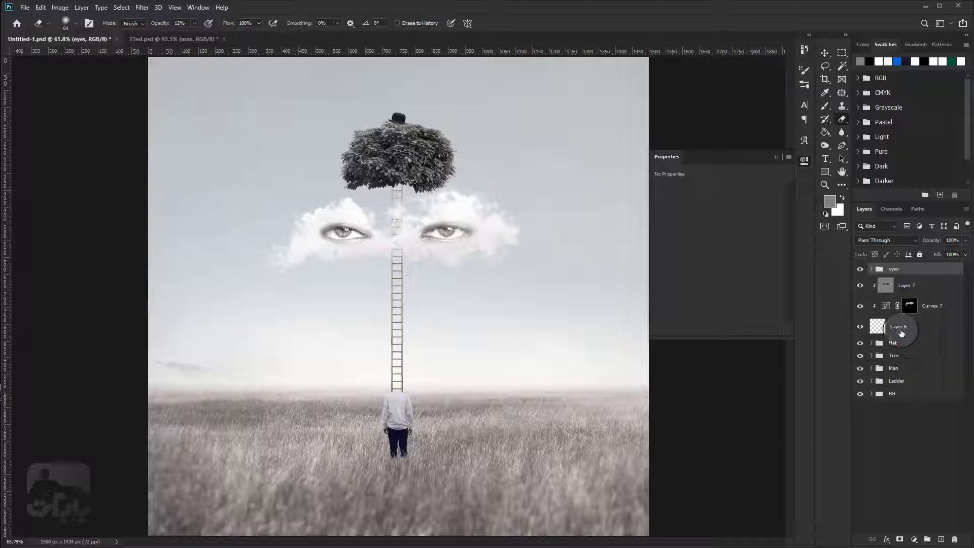
left_click(902, 327)
left_click(934, 288, "shift")
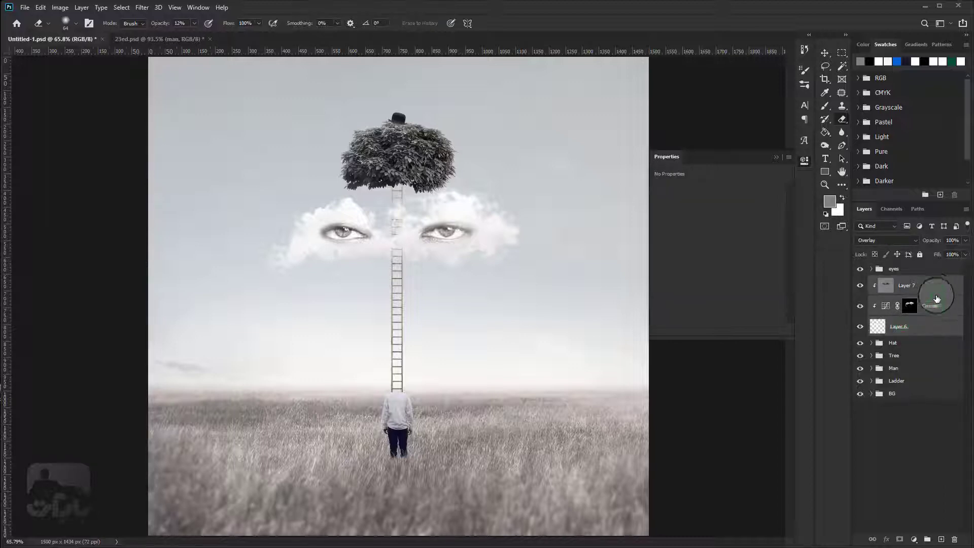
left_click(928, 539)
type("Clouds")
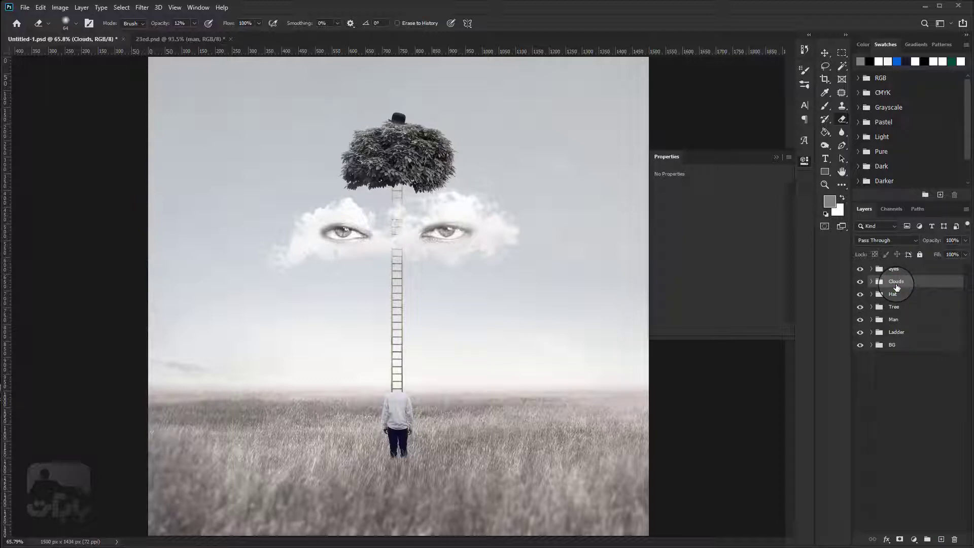
- Check both groups' visibility, save, and open black-and-white-1283959.jpg
left_click(861, 282)
left_click(860, 282)
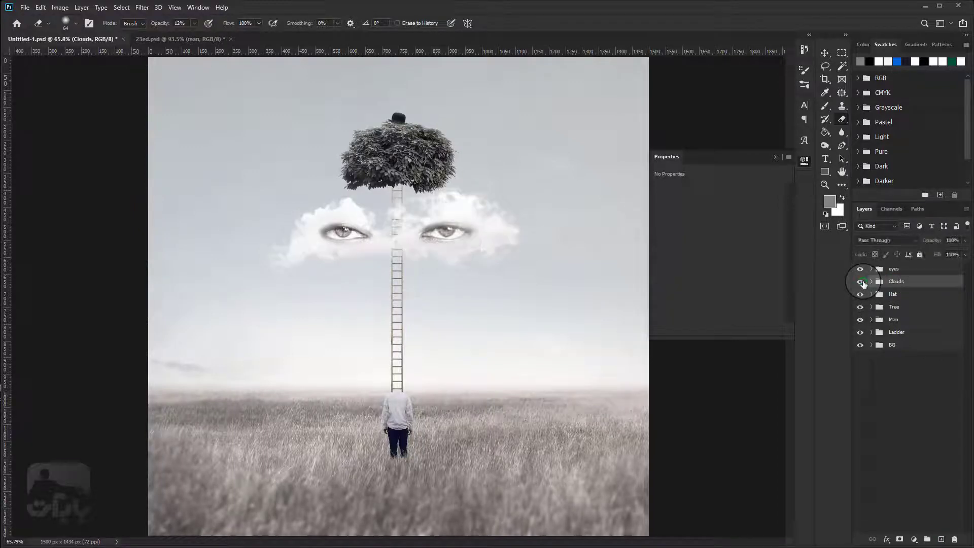
left_click(860, 268)
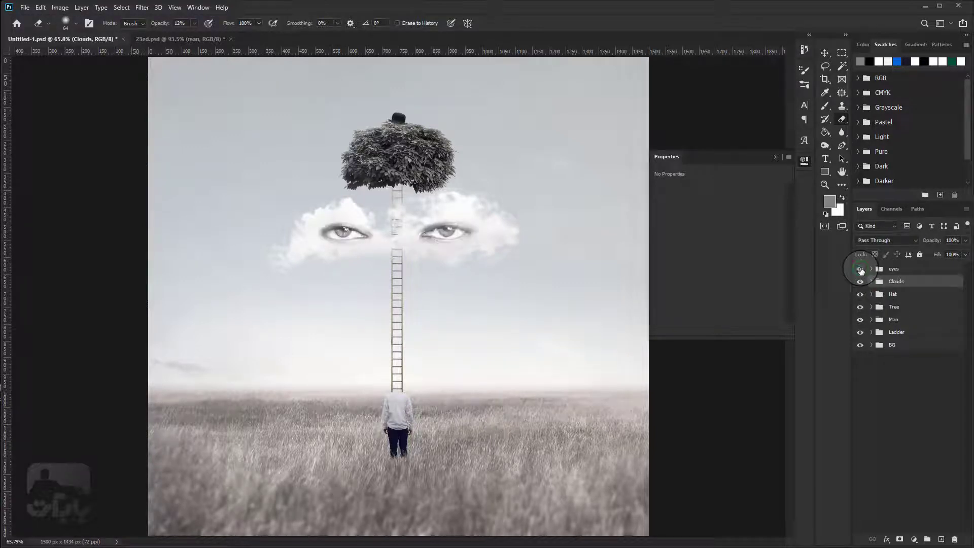
left_click(924, 272)
key("ctrl+s")
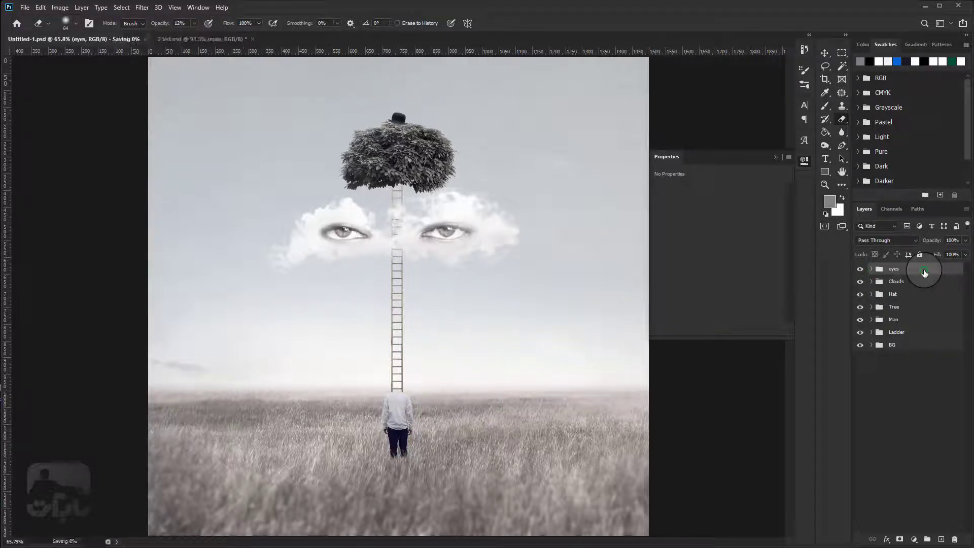
key("alt+Tab")
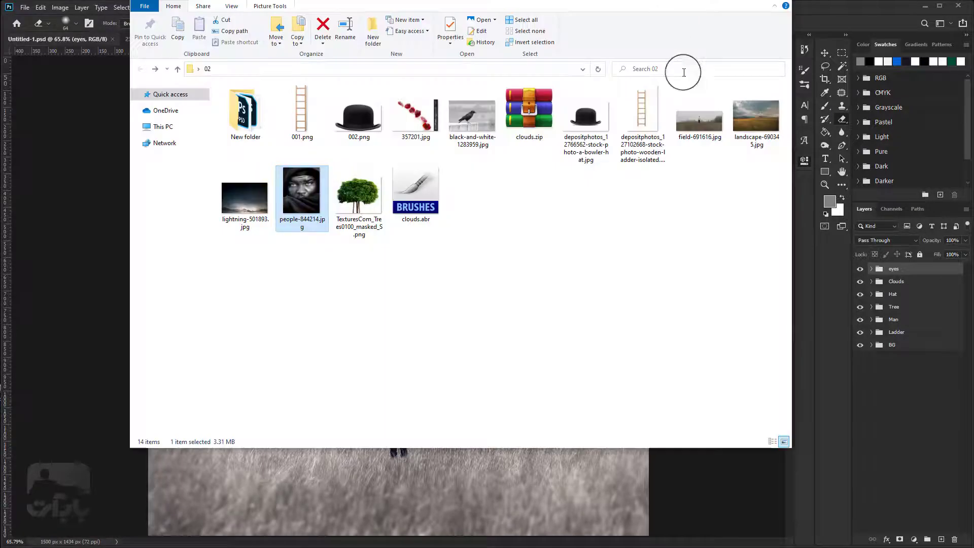
left_click(467, 114)
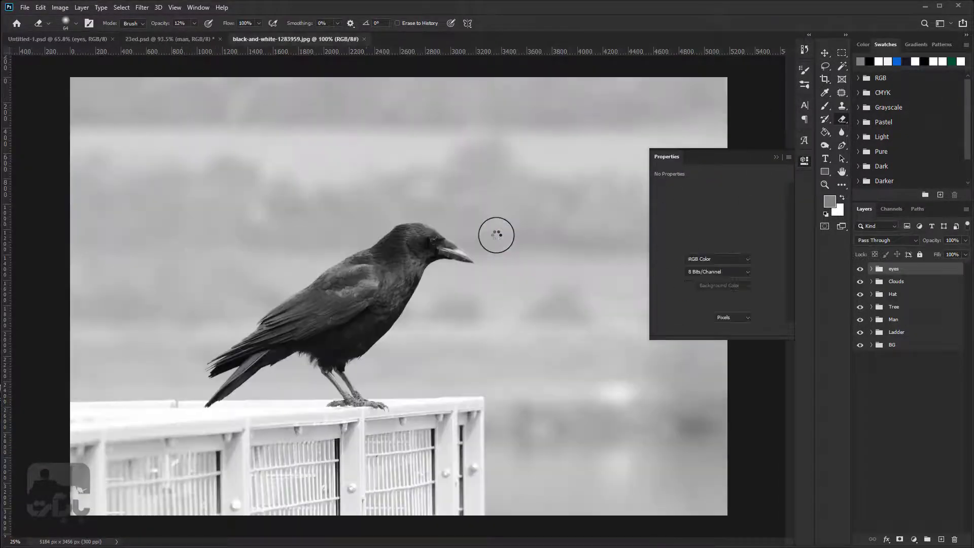
- Lasso a loose outline around the crow, copy it, and close the crow photo
left_click(829, 66)
left_click_drag(444, 212, 386, 375)
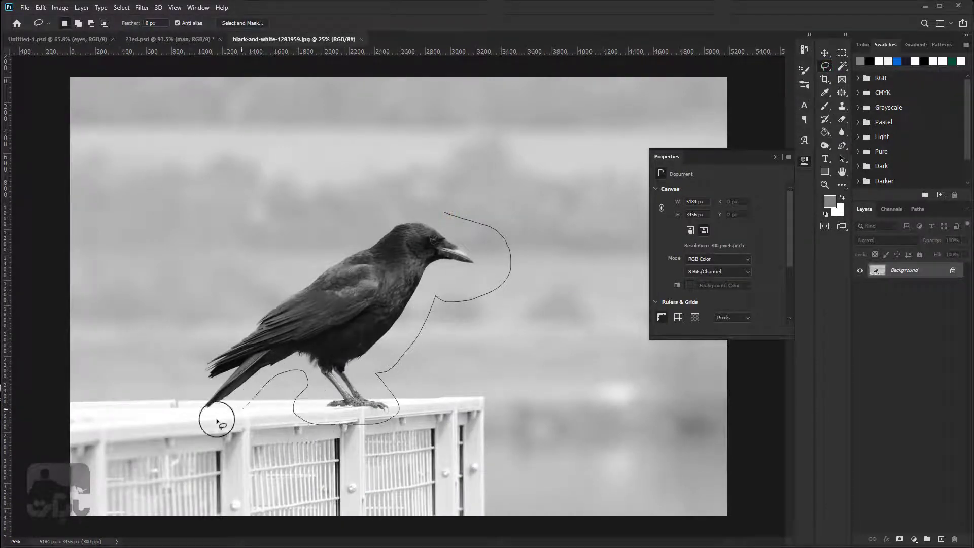
left_click_drag(217, 421, 446, 212)
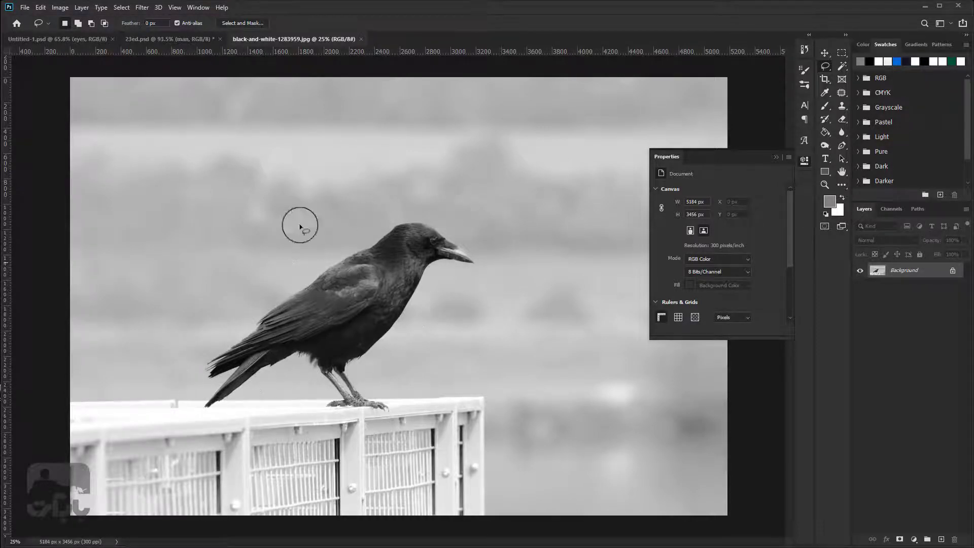
left_click(41, 7)
left_click(48, 77)
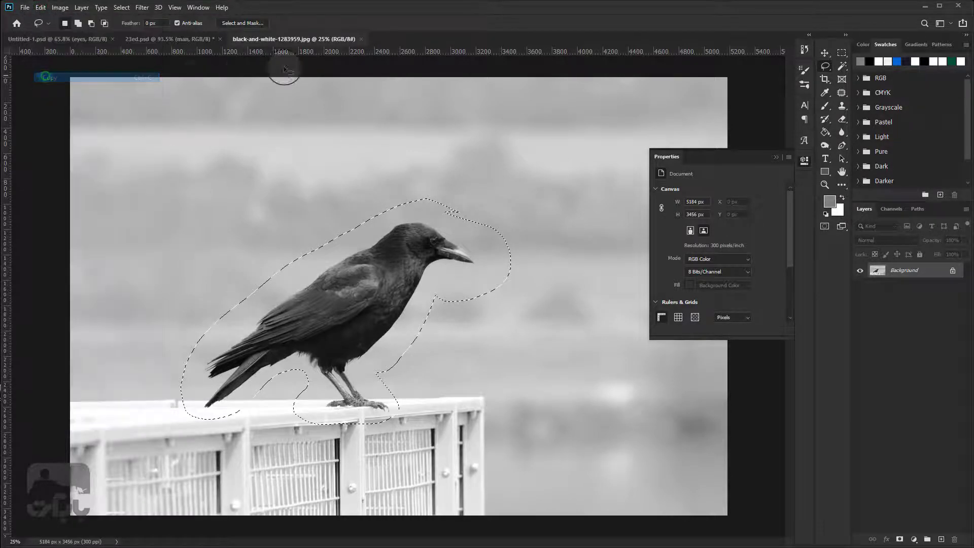
left_click(361, 39)
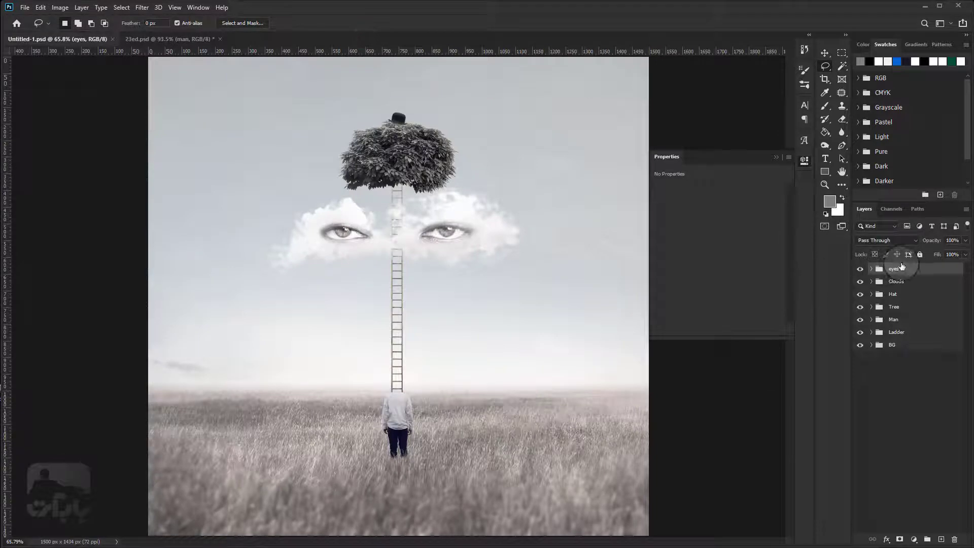
- Paste the crow into the composite and scale it down drastically with Free Transform
left_click(40, 7)
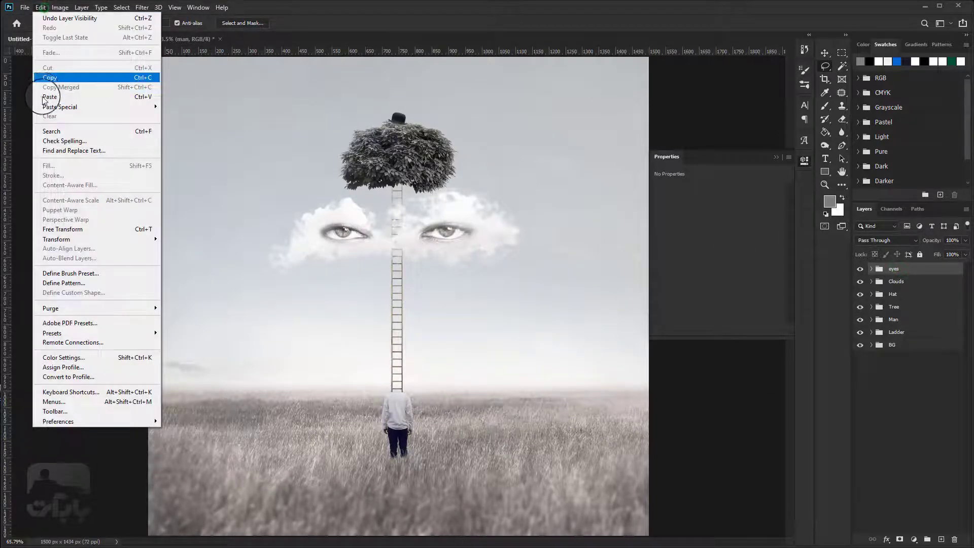
left_click(46, 97)
scroll(469, 322, "down", 3)
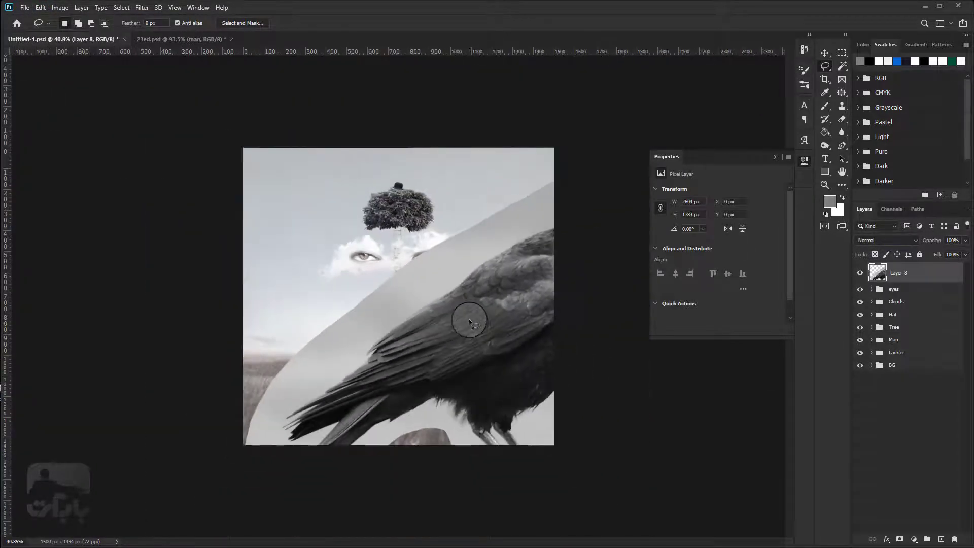
left_click(40, 7)
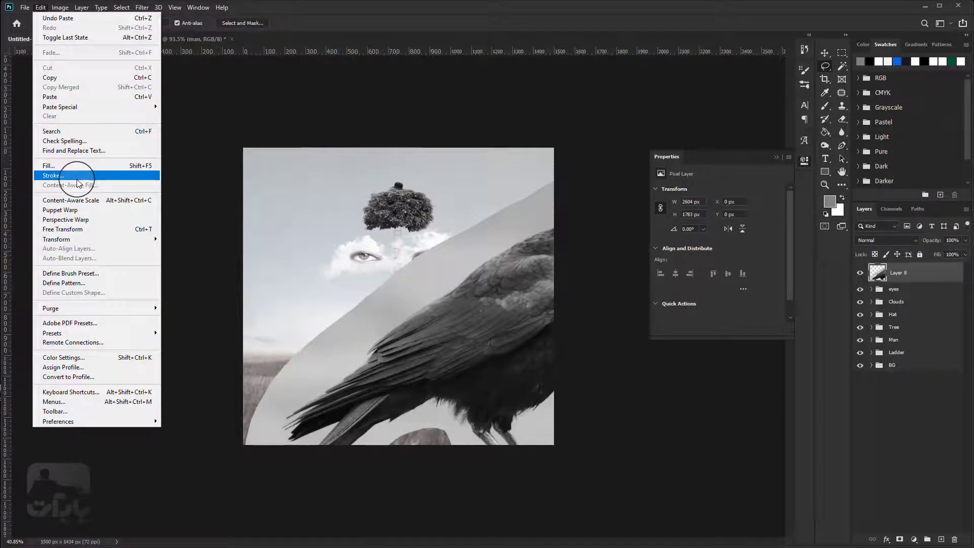
left_click(101, 228)
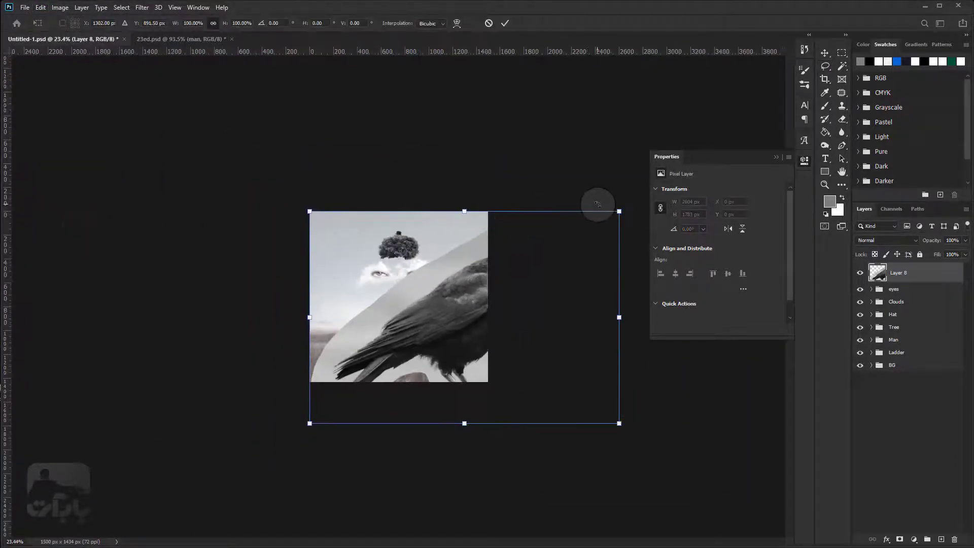
mouse_move(618, 210)
left_mouse_down()
mouse_move(364, 388)
mouse_move(371, 264)
mouse_move(379, 257)
left_mouse_up()
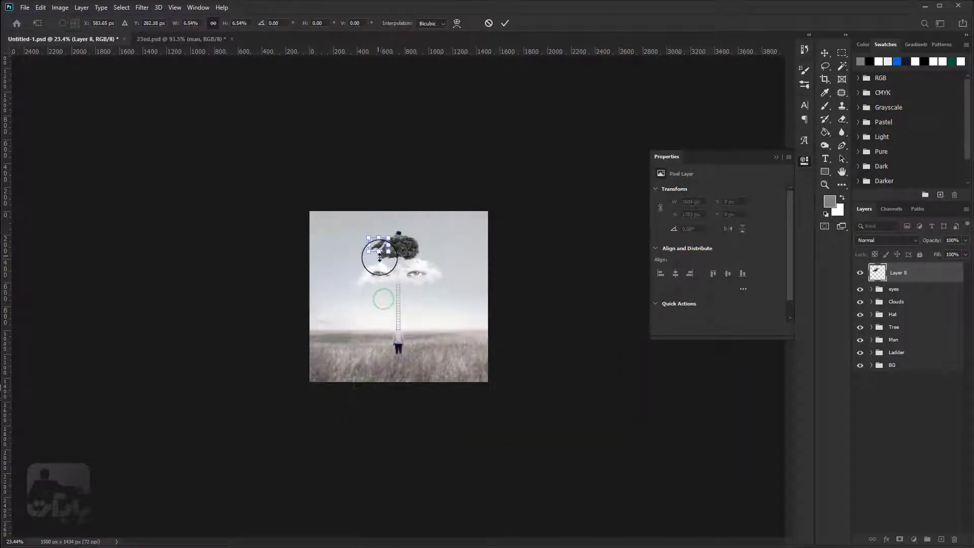
- Perch the crow on the left cloud's top edge, shrinking it a little more
scroll(379, 258, "up", 2)
scroll(387, 272, "up", 2)
scroll(337, 202, "up", 2)
scroll(359, 211, "up", 2)
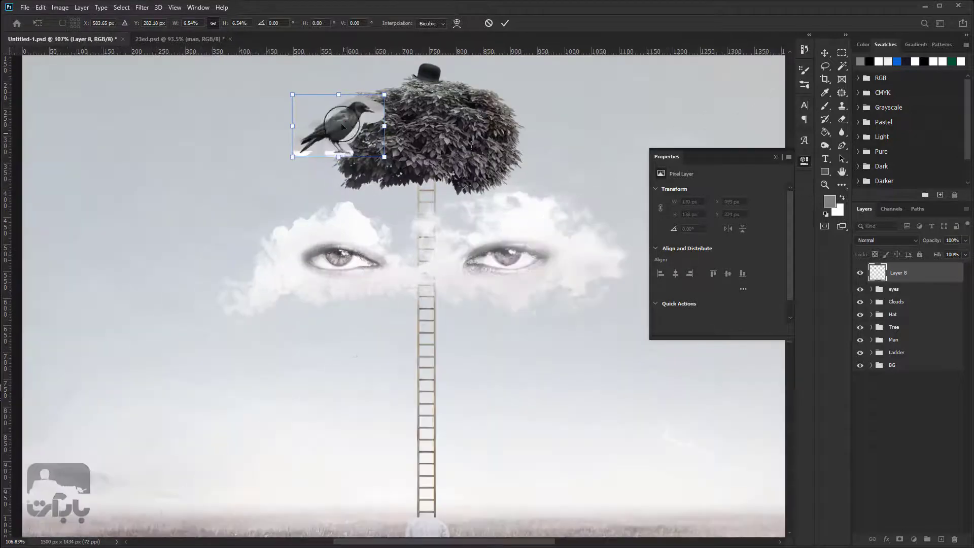
mouse_move(342, 126)
left_mouse_down()
mouse_move(332, 217)
mouse_move(321, 201)
mouse_move(312, 212)
left_mouse_up()
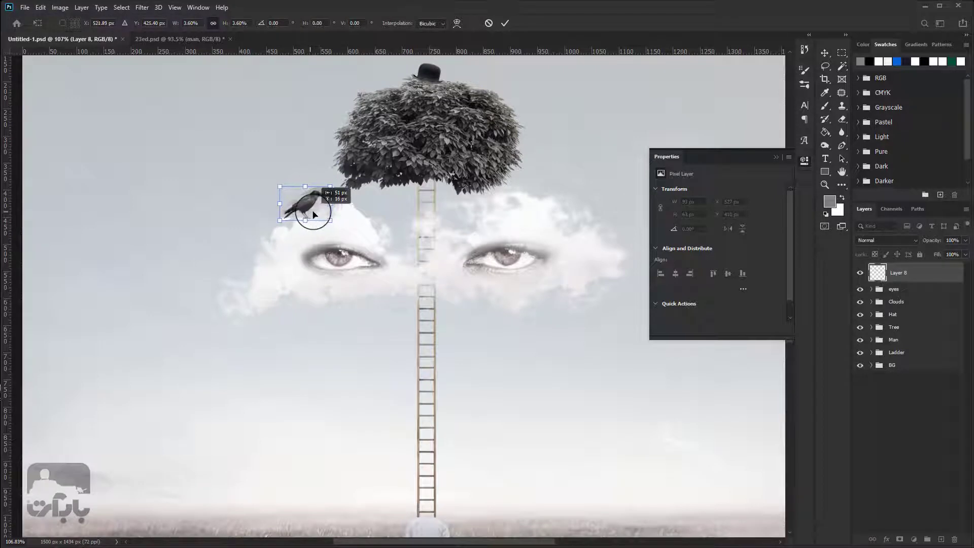
scroll(313, 223, "up", 3)
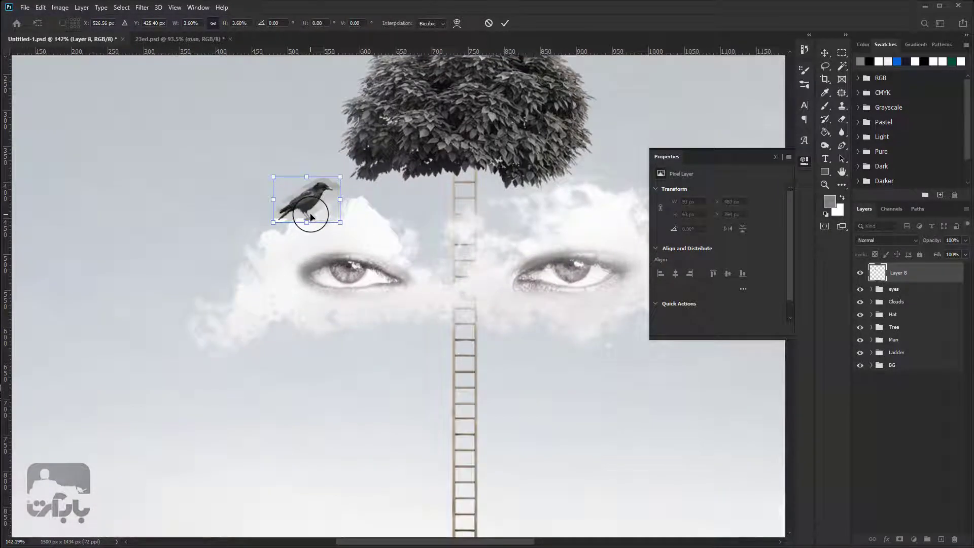
left_click_drag(340, 176, 315, 175)
scroll(317, 185, "down", 1)
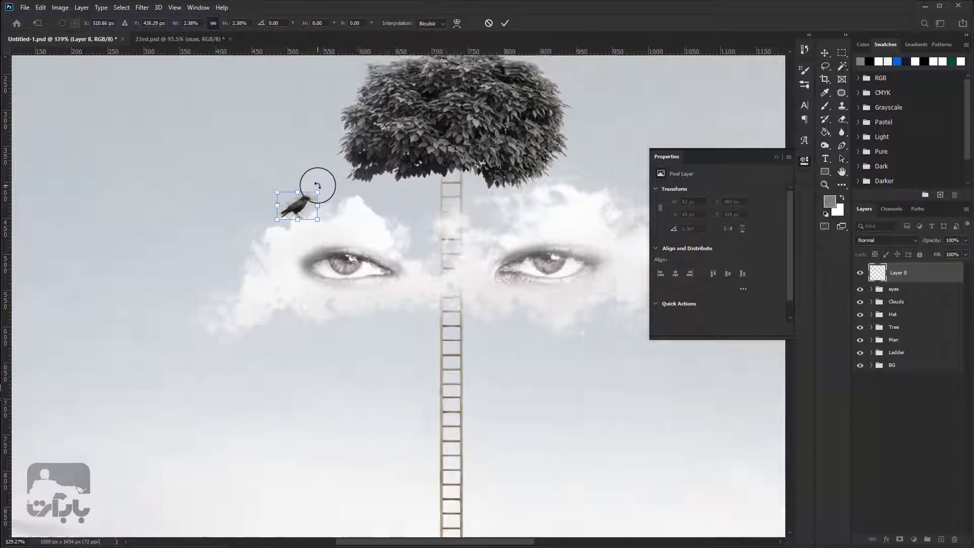
scroll(314, 186, "down", 5)
scroll(307, 184, "down", 1)
scroll(304, 188, "up", 10)
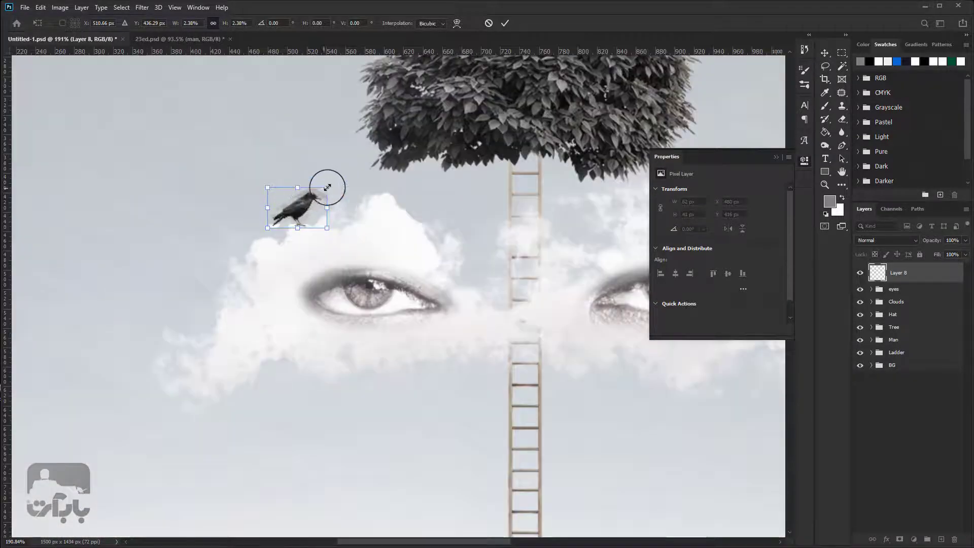
mouse_move(327, 187)
left_mouse_down()
mouse_move(318, 208)
mouse_move(334, 188)
left_mouse_up()
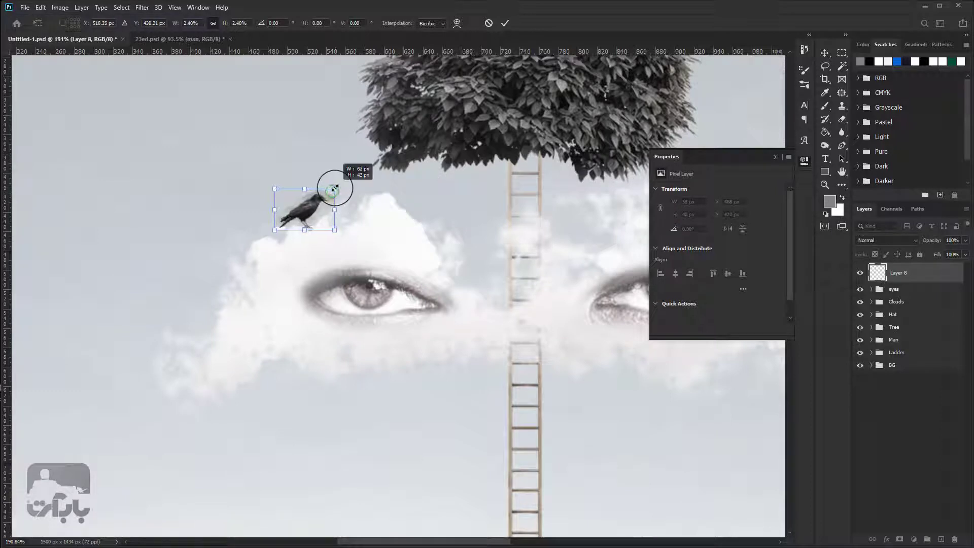
- Commit the crow transform, then reset the Eraser and make its brush smaller
left_click(505, 23)
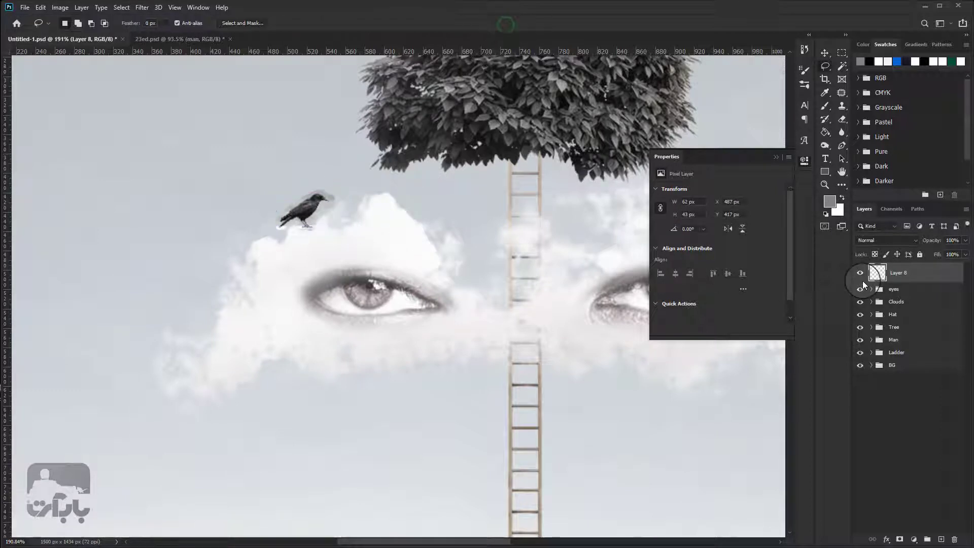
left_click(838, 120)
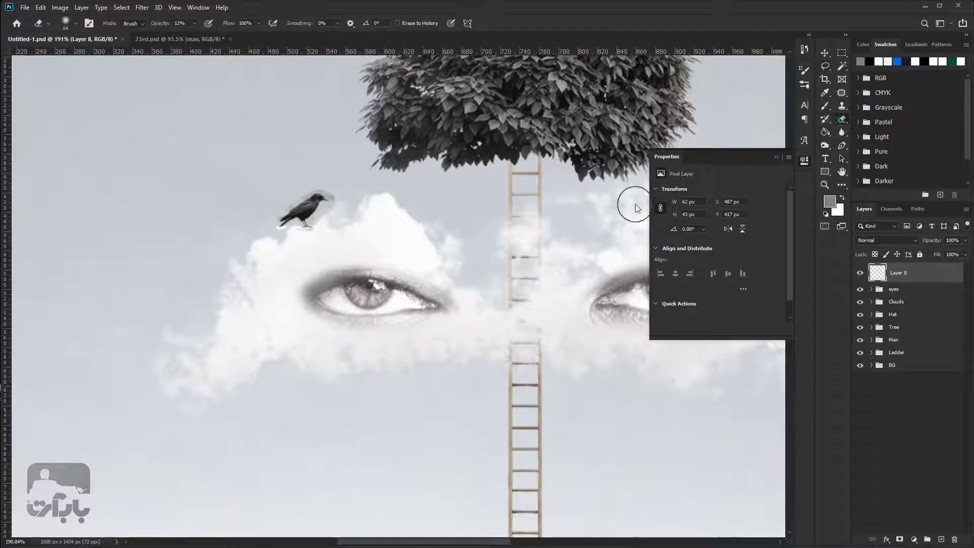
right_click(40, 23)
left_click(62, 20)
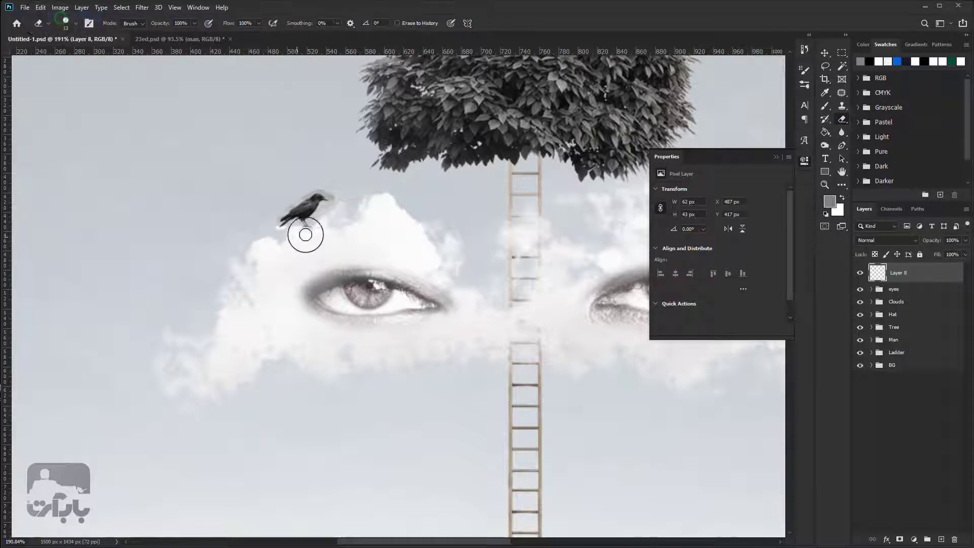
scroll(304, 213, "up", 3)
scroll(304, 212, "up", 2)
right_click(307, 209)
left_click_drag(363, 230, 361, 233)
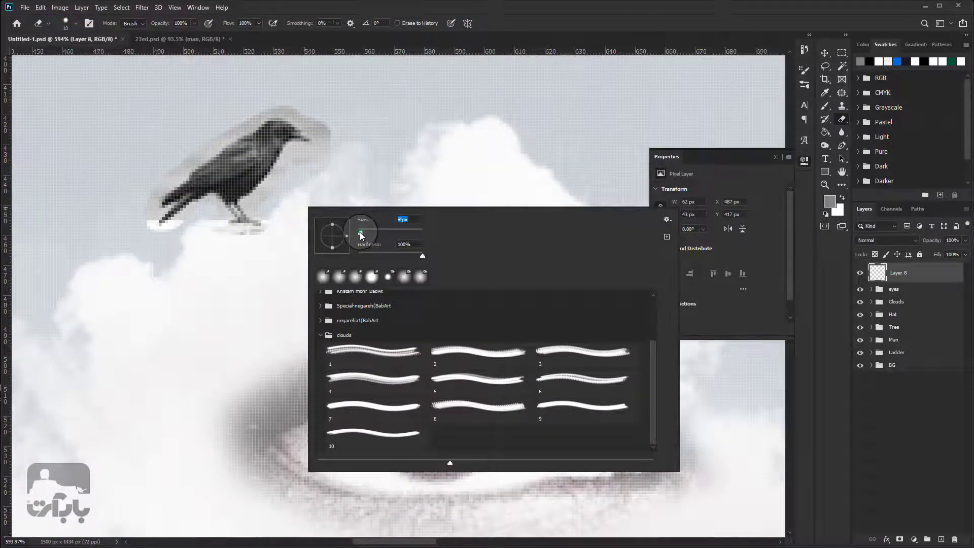
left_click(332, 152)
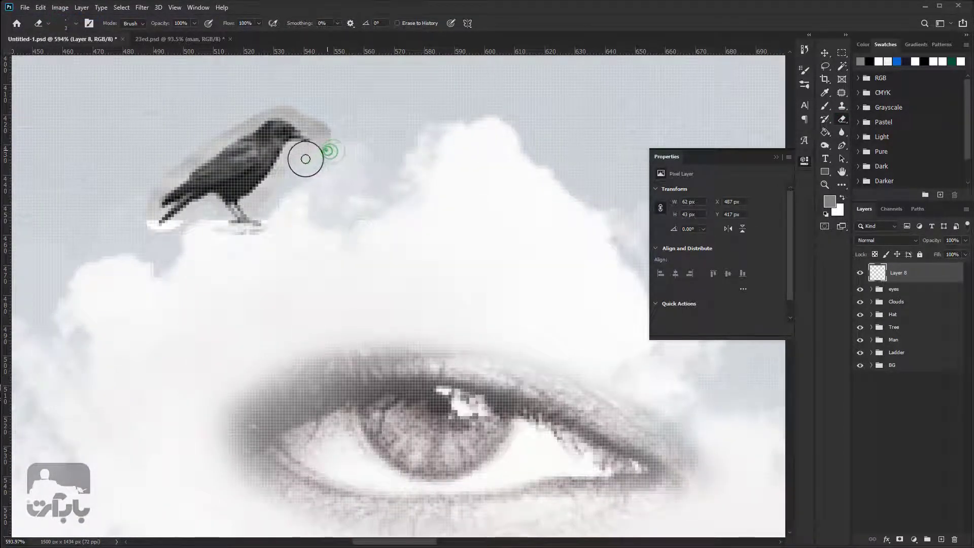
- Erase the grey ghost pixels around the crow's beak, back, tail and feet
left_click(323, 153)
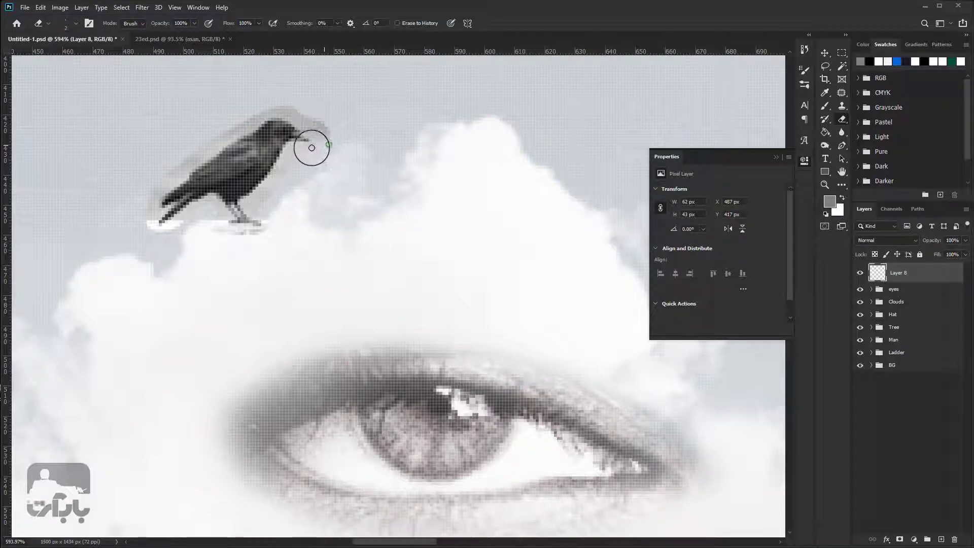
left_click(312, 145)
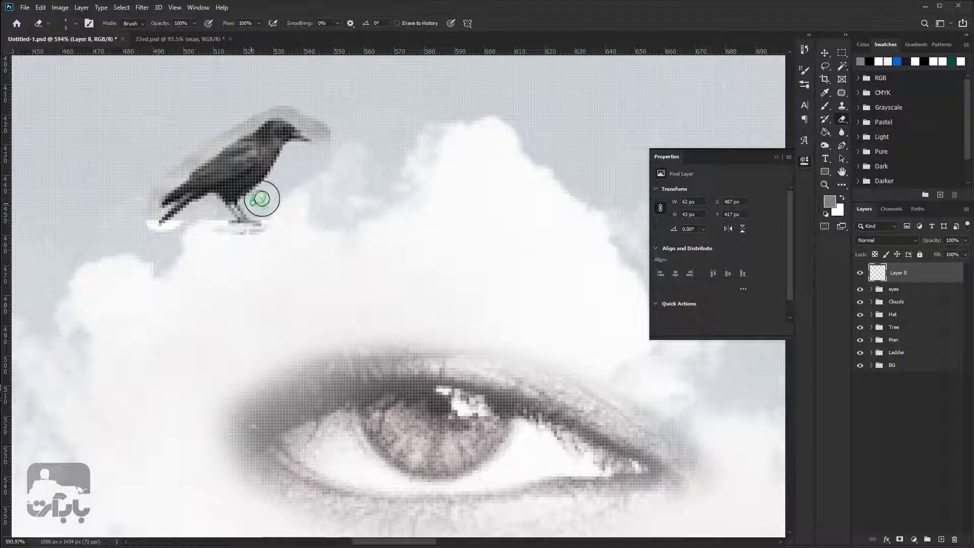
left_click(310, 152)
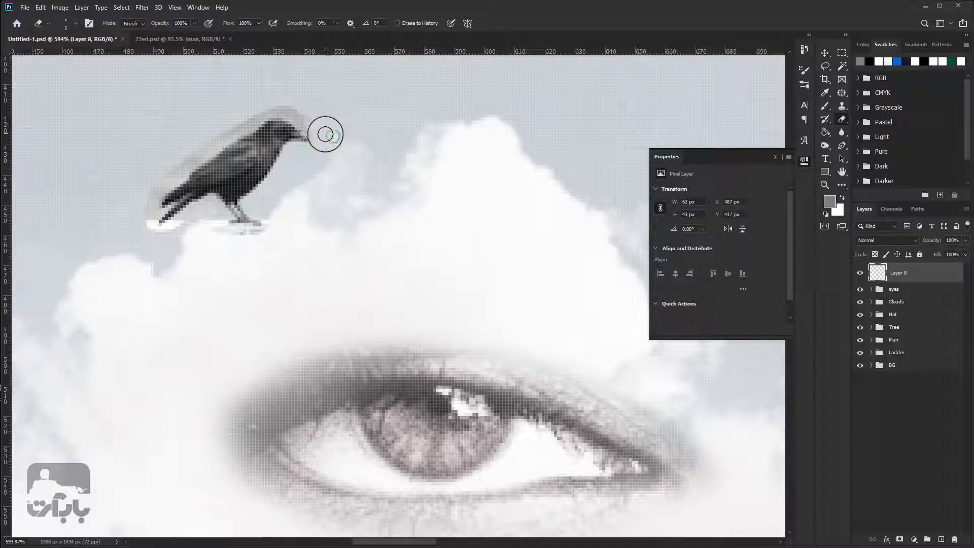
left_click(317, 136)
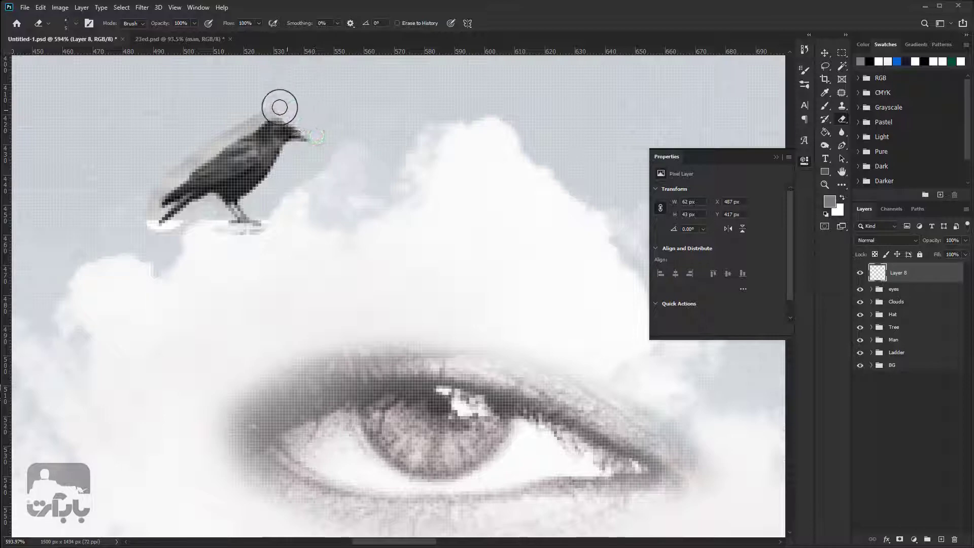
mouse_move(282, 106)
left_mouse_down()
mouse_move(178, 158)
mouse_move(202, 150)
mouse_move(143, 204)
left_mouse_up()
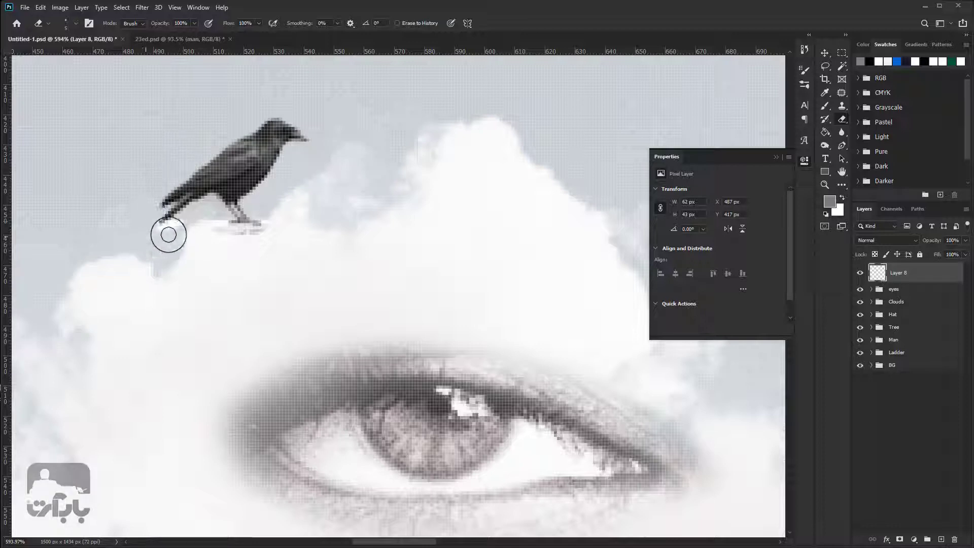
mouse_move(169, 234)
left_mouse_down()
mouse_move(210, 205)
mouse_move(205, 239)
mouse_move(163, 232)
mouse_move(170, 204)
mouse_move(150, 224)
mouse_move(156, 215)
left_mouse_up()
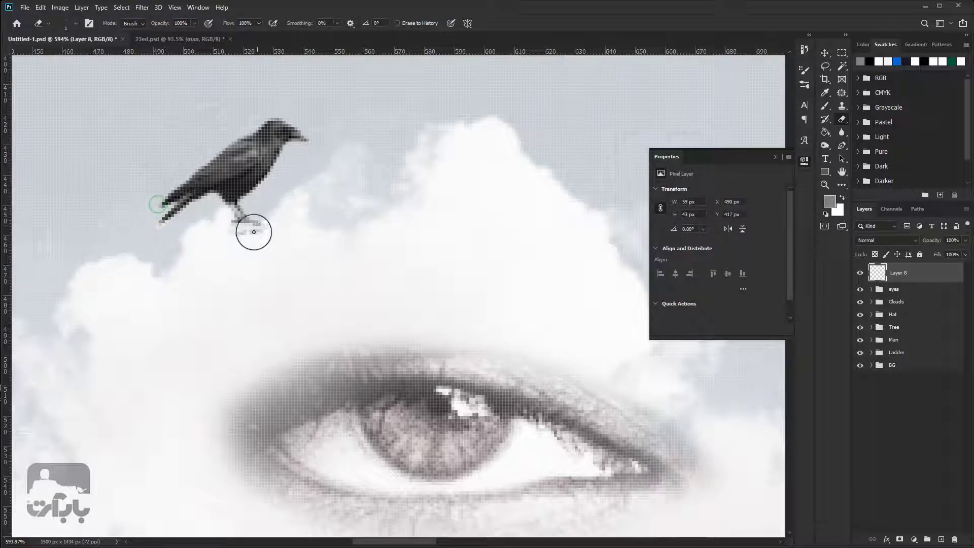
mouse_move(228, 227)
left_mouse_down()
mouse_move(260, 230)
mouse_move(252, 204)
mouse_move(263, 218)
left_mouse_up()
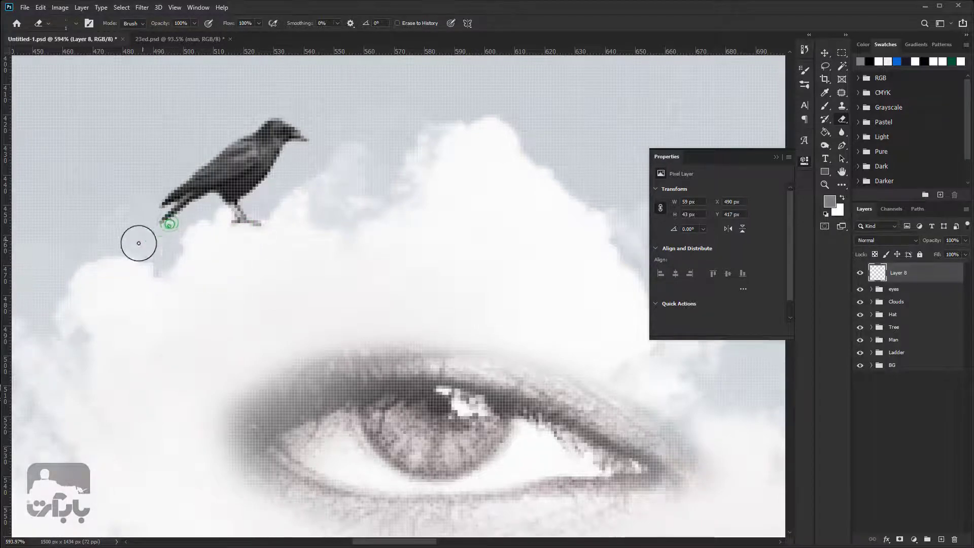
scroll(218, 203, "down", 5)
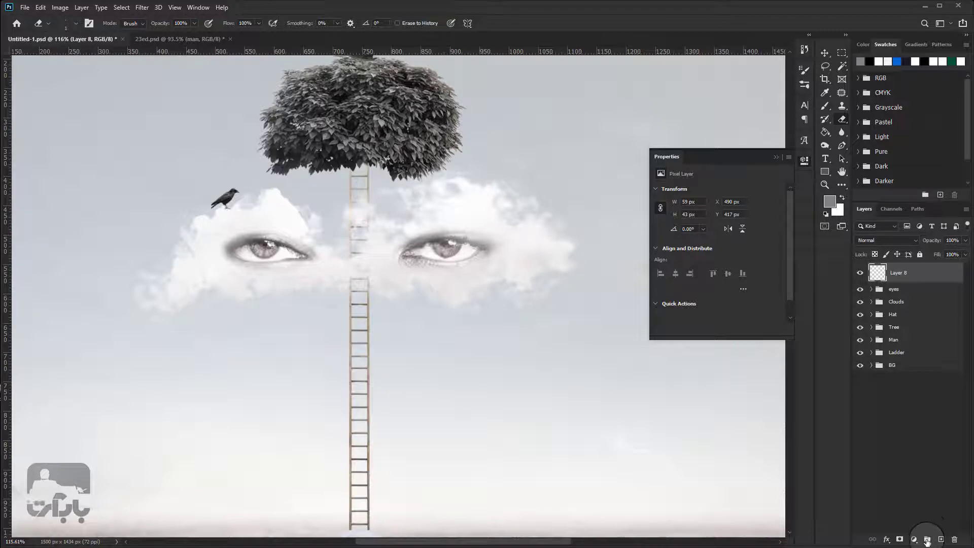
left_click(913, 539)
- Add a brightening Curves 9 above the crow and target its mask with default colours
left_click(924, 411)
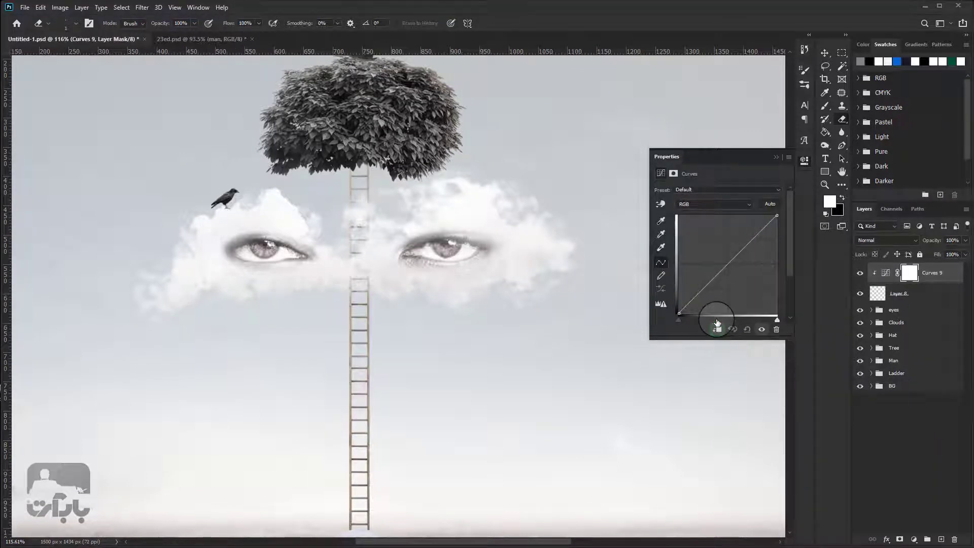
mouse_move(727, 263)
left_mouse_down()
mouse_move(716, 240)
mouse_move(723, 247)
left_mouse_up()
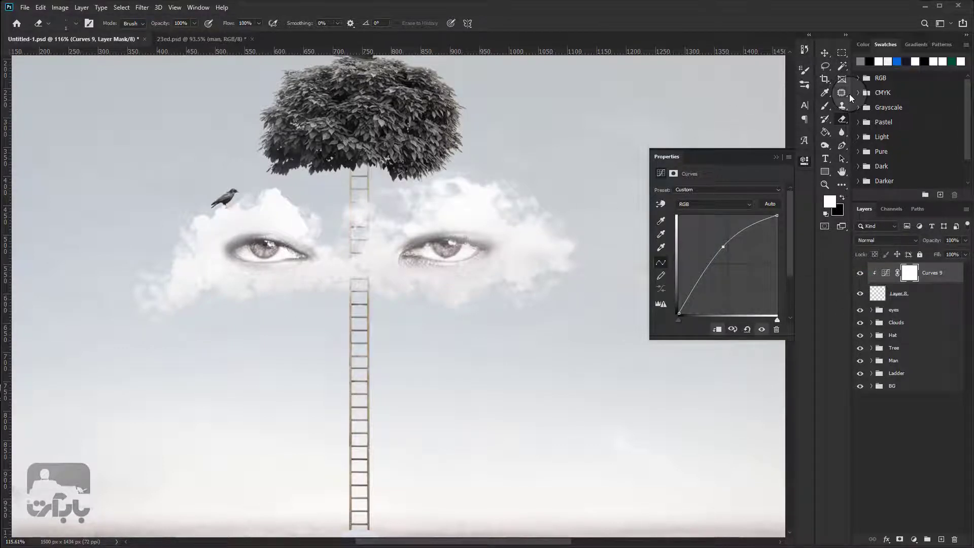
left_click(901, 273)
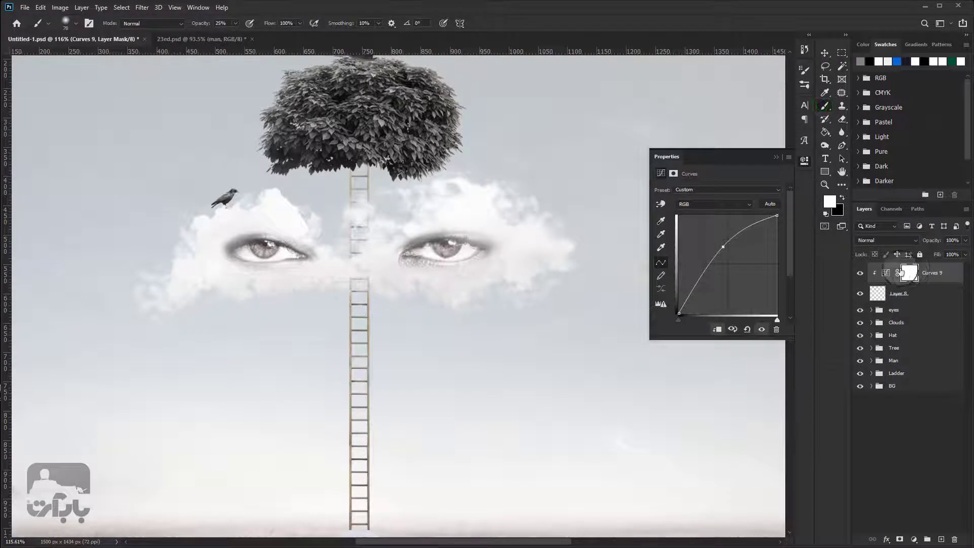
left_click(840, 213)
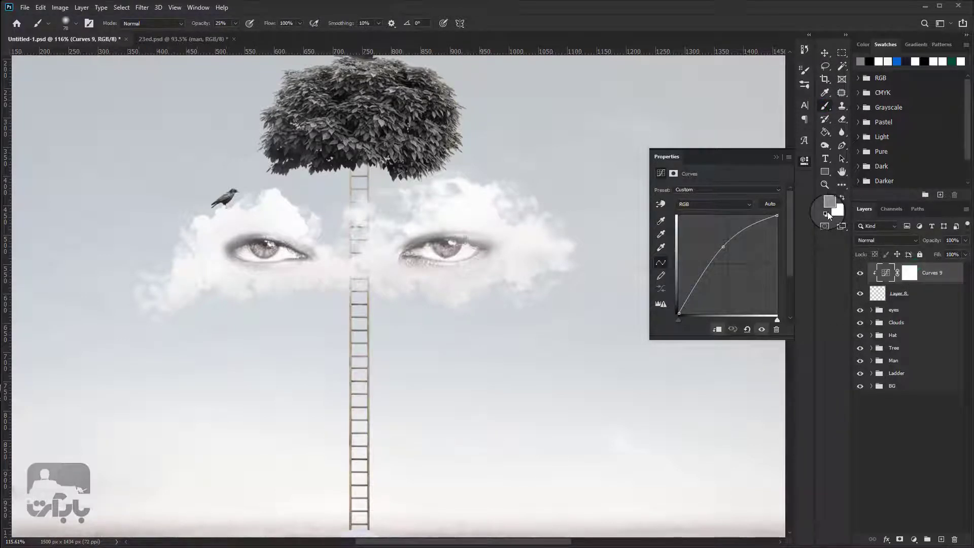
left_click(907, 273)
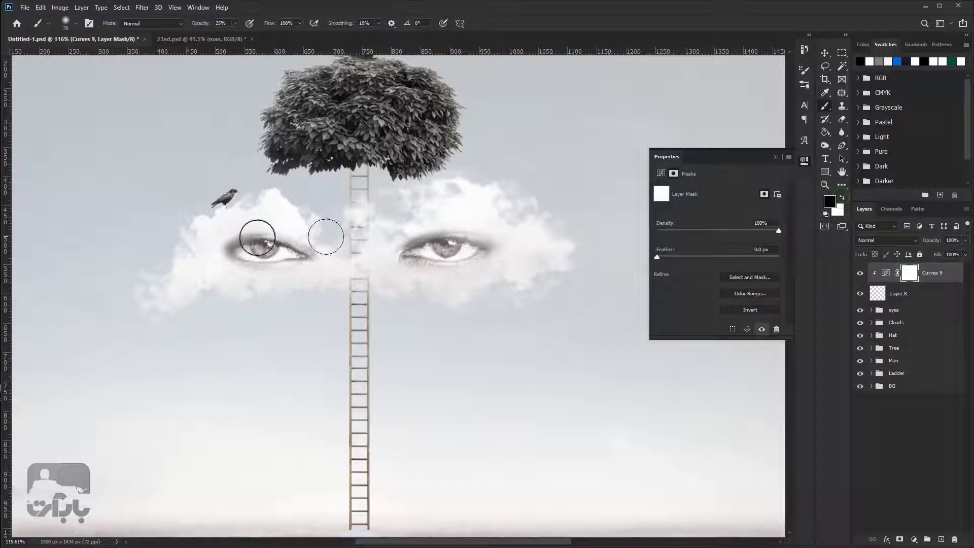
- Mask the Curves 9 brightening off the crow's lower body with a smaller brush
scroll(223, 201, "up", 3)
scroll(223, 201, "up", 2)
scroll(230, 204, "up", 2)
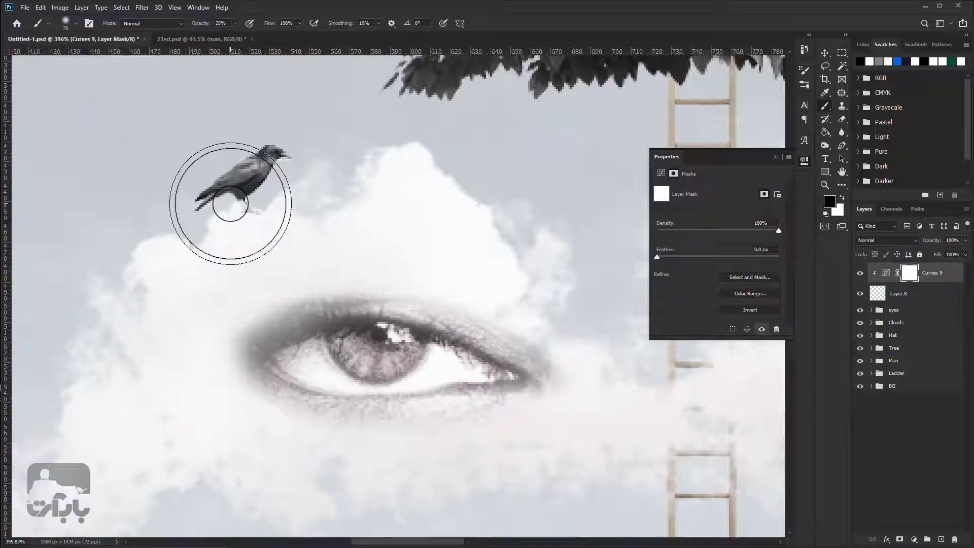
key("bracketleft")
key("bracketleft")
key("bracketleft")
key("bracketleft")
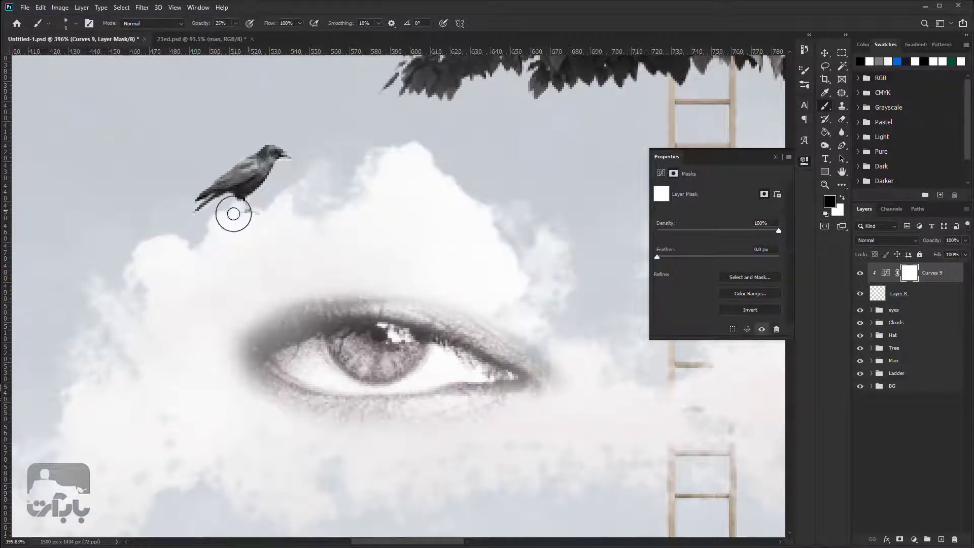
mouse_move(261, 212)
left_mouse_down()
mouse_move(253, 191)
mouse_move(211, 232)
left_mouse_up()
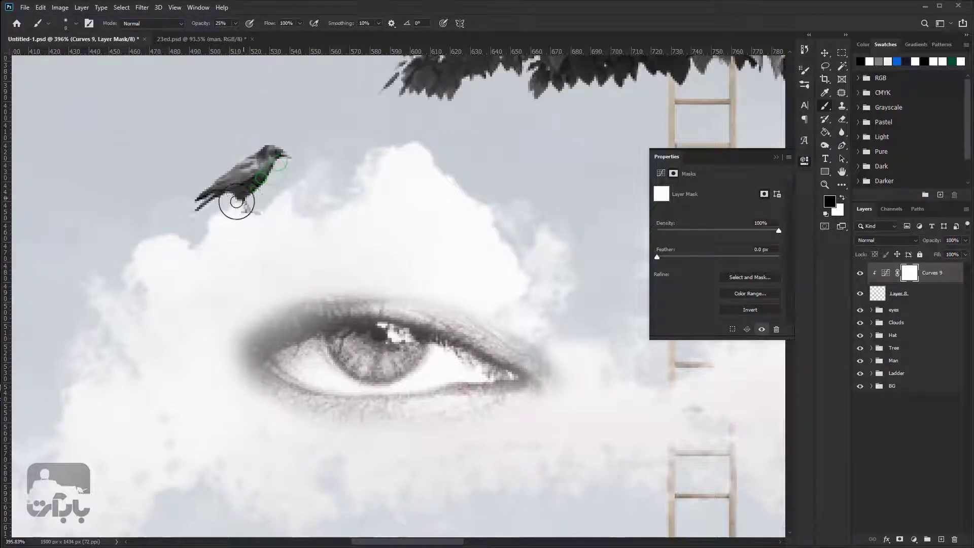
scroll(253, 233, "down", 3)
scroll(282, 234, "down", 2)
scroll(355, 249, "down", 1)
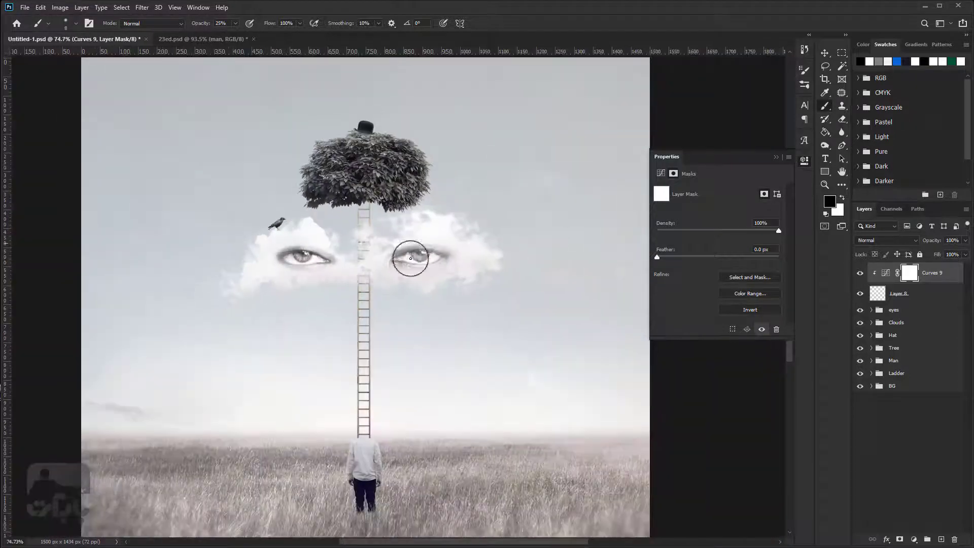
scroll(305, 235, "up", 1)
scroll(289, 226, "up", 1)
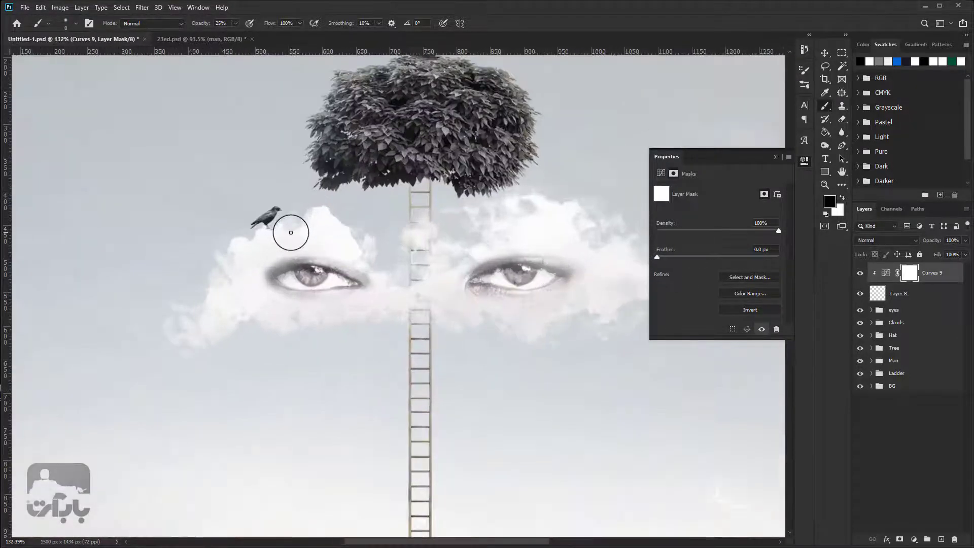
scroll(291, 232, "up", 1)
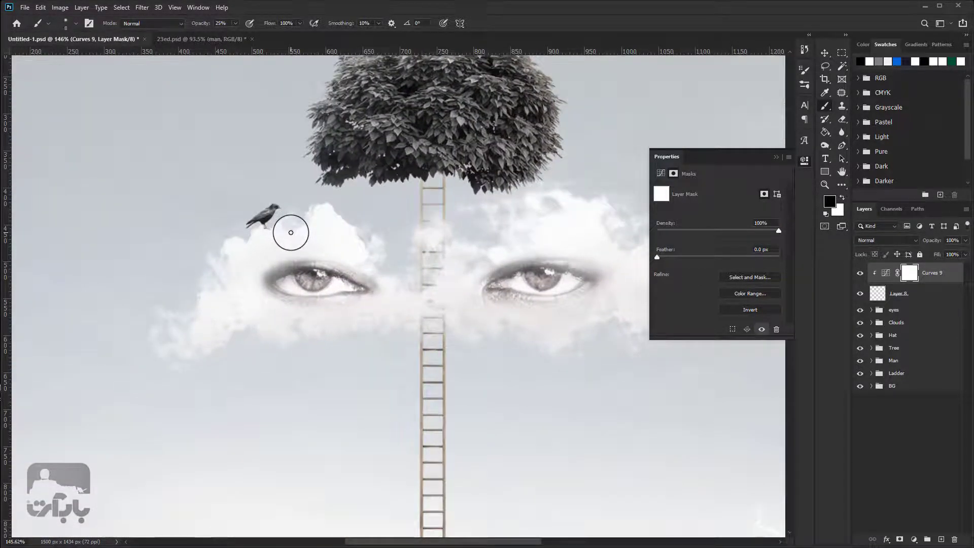
- Add a clipped Curves 10 that raises the black point to fade the crow's shadows
left_click(913, 539)
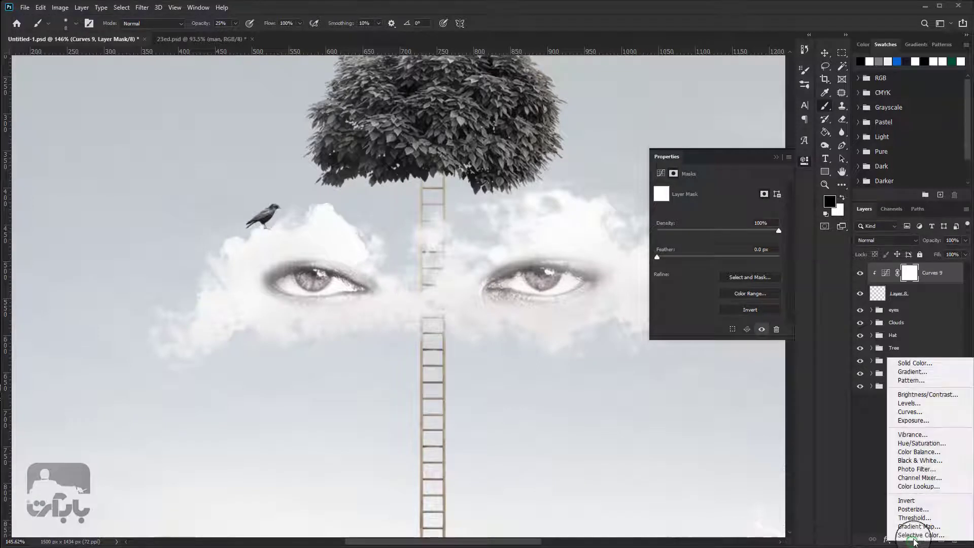
left_click(915, 410)
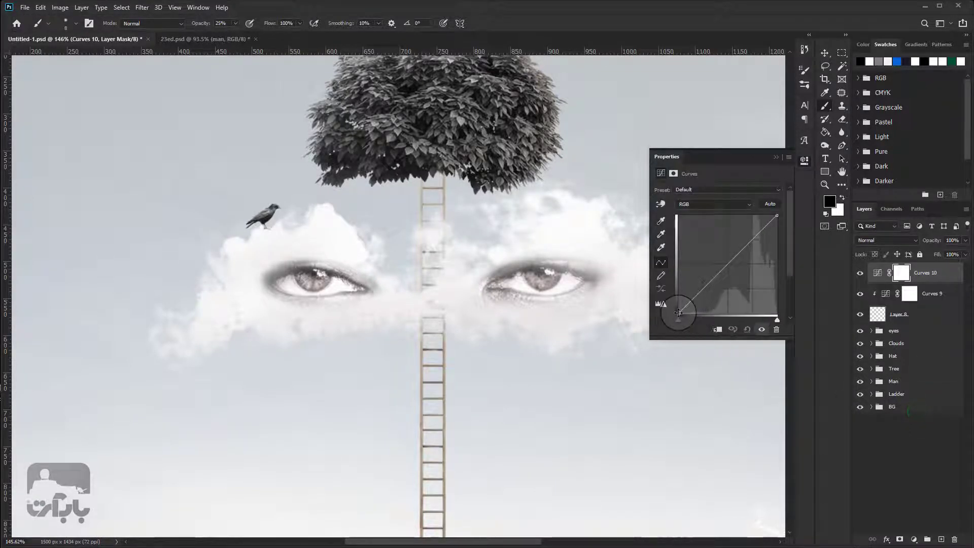
left_click(719, 331)
mouse_move(678, 314)
left_mouse_down()
mouse_move(675, 278)
mouse_move(680, 304)
left_mouse_up()
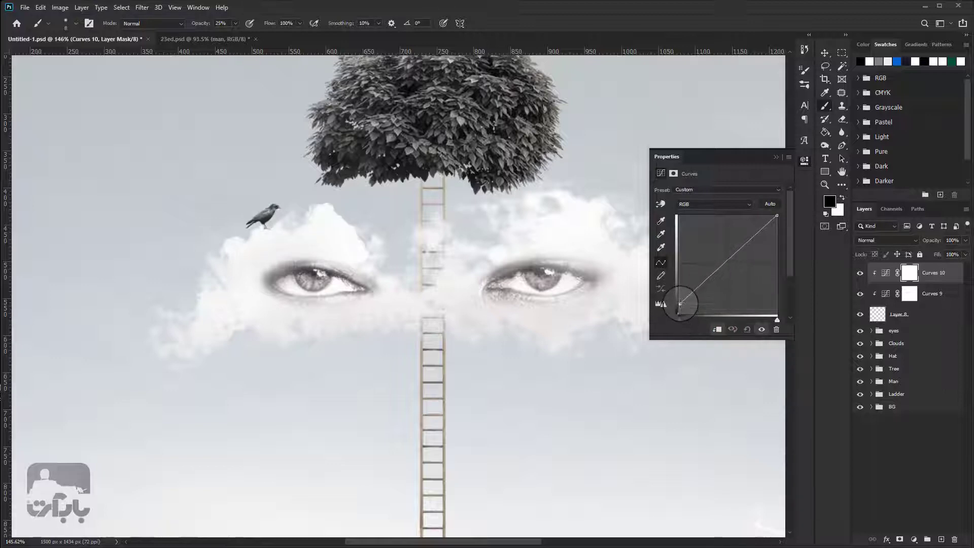
left_click(861, 273)
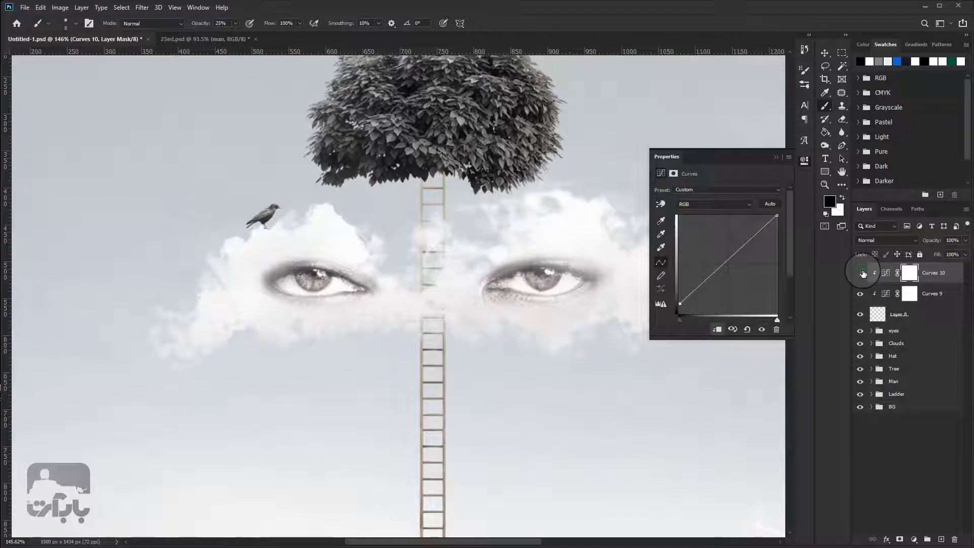
left_click(861, 273)
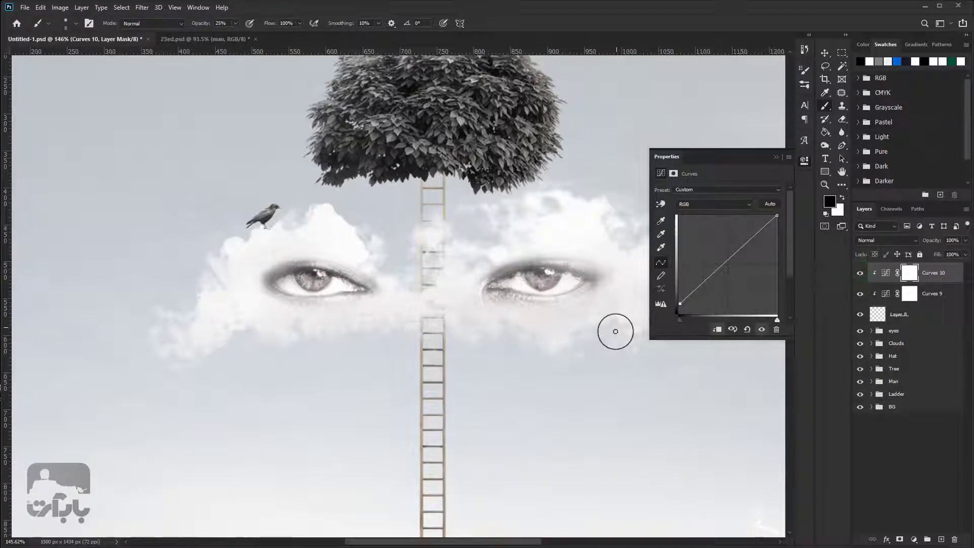
- Open the red leaves photo 357201.jpg
key("alt+Tab")
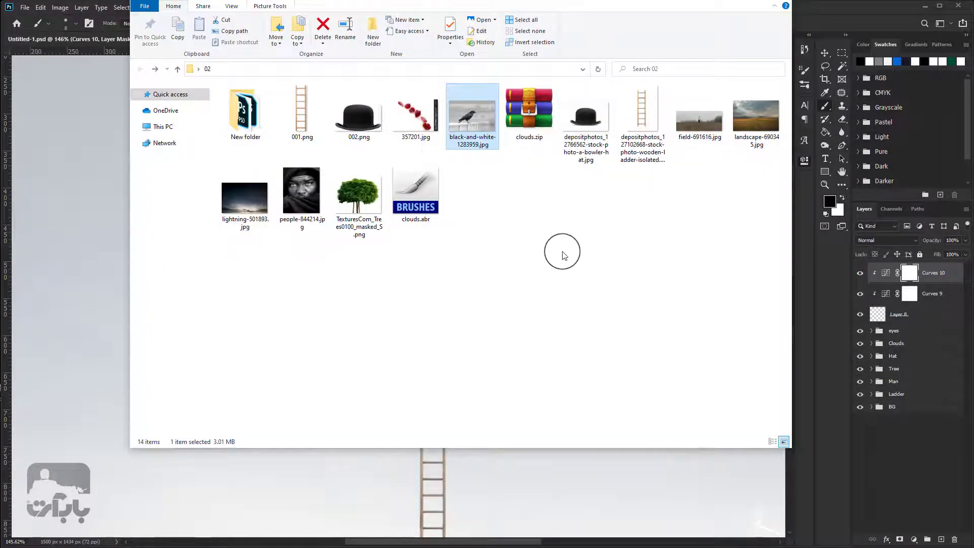
left_click(420, 125)
double_click(437, 122)
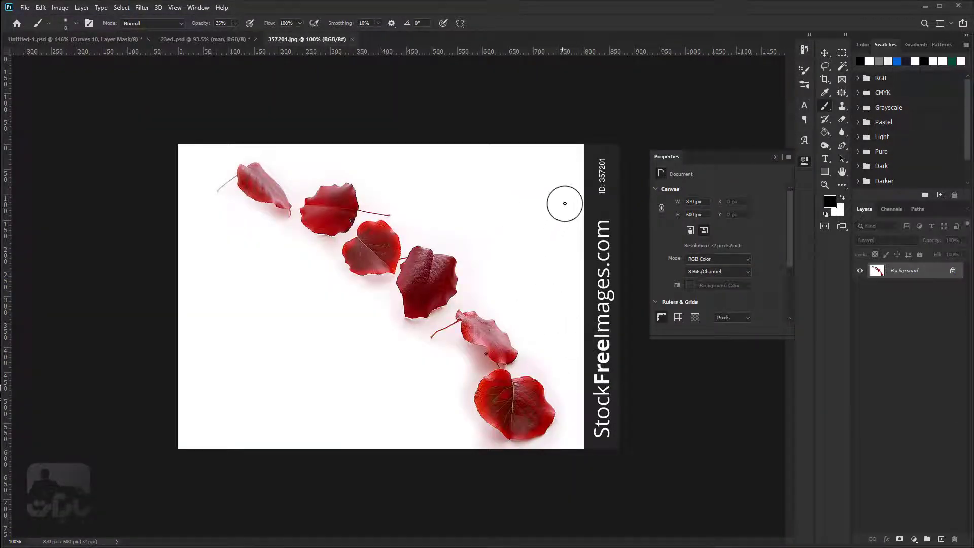
- Crop the watermark strip off the leaves photo
left_click(825, 79)
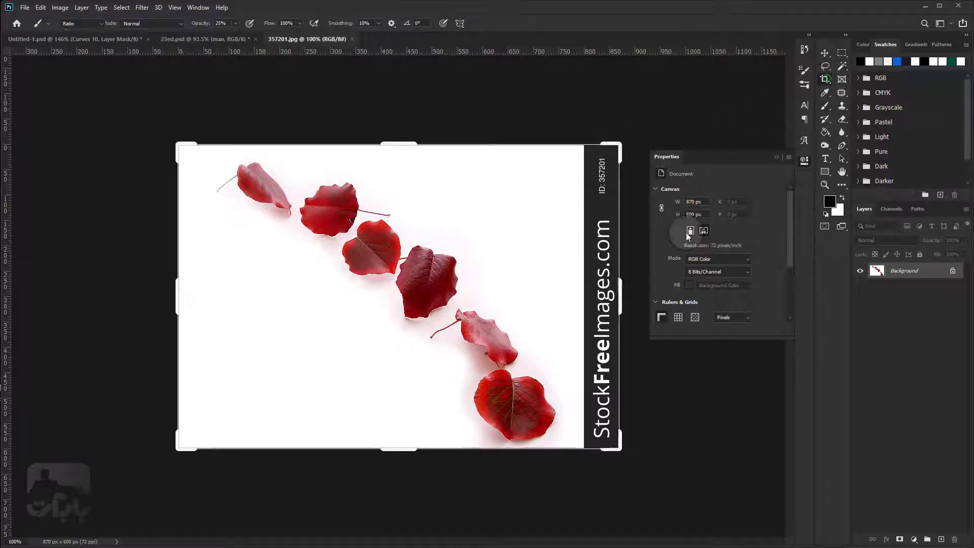
mouse_move(616, 286)
left_mouse_down()
mouse_move(580, 287)
mouse_move(610, 296)
mouse_move(590, 297)
left_mouse_up()
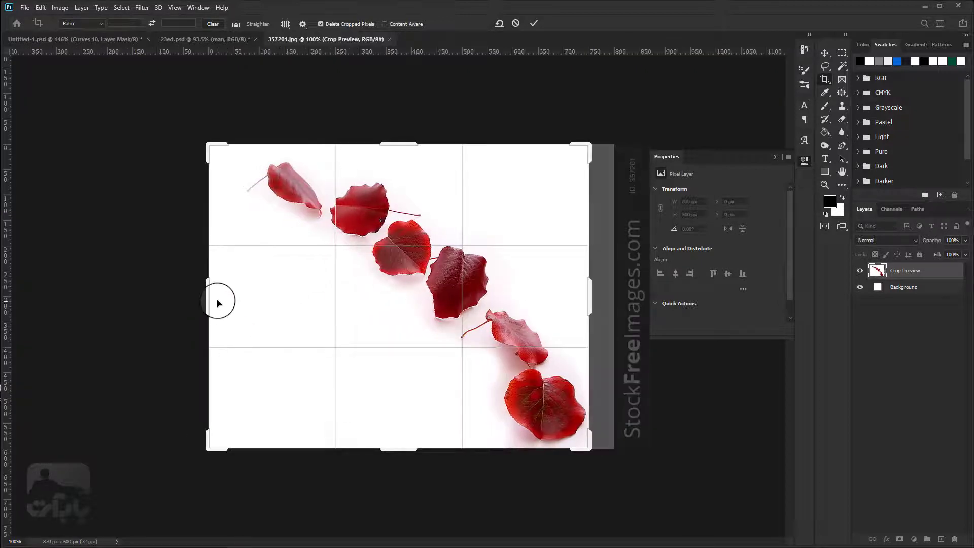
left_click_drag(212, 296, 224, 297)
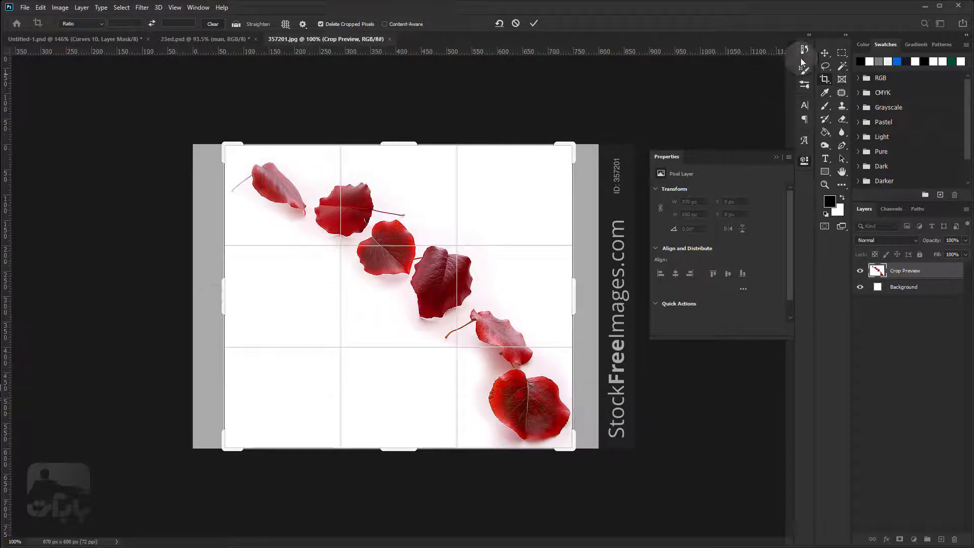
left_click(826, 51)
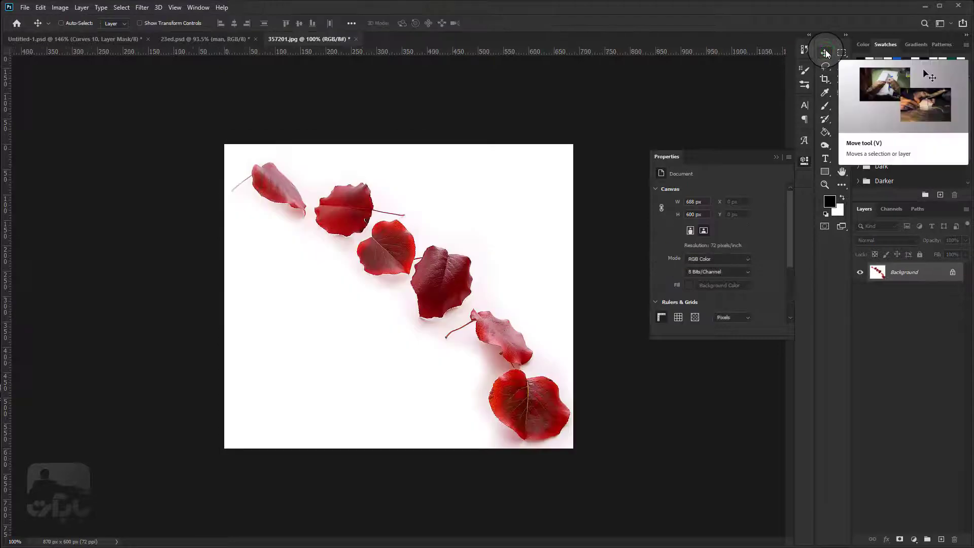
- Cut the leaves from the white background with an applied mask and drag them to Untitled-1
left_click(841, 66)
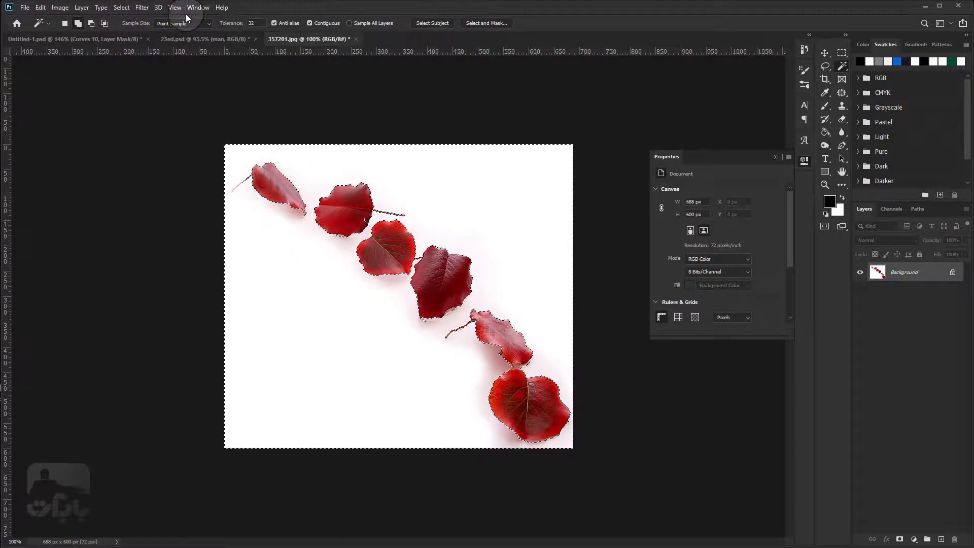
left_click(122, 7)
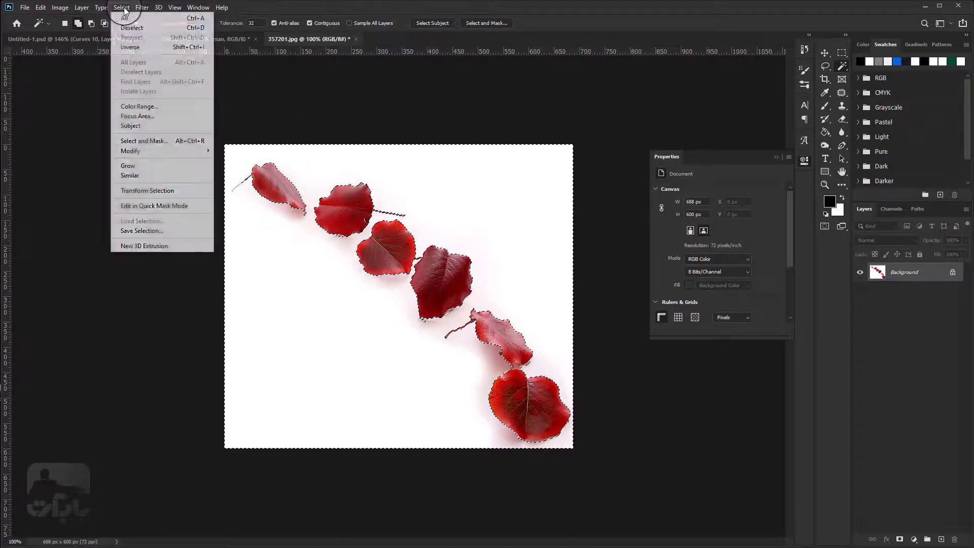
left_click(130, 47)
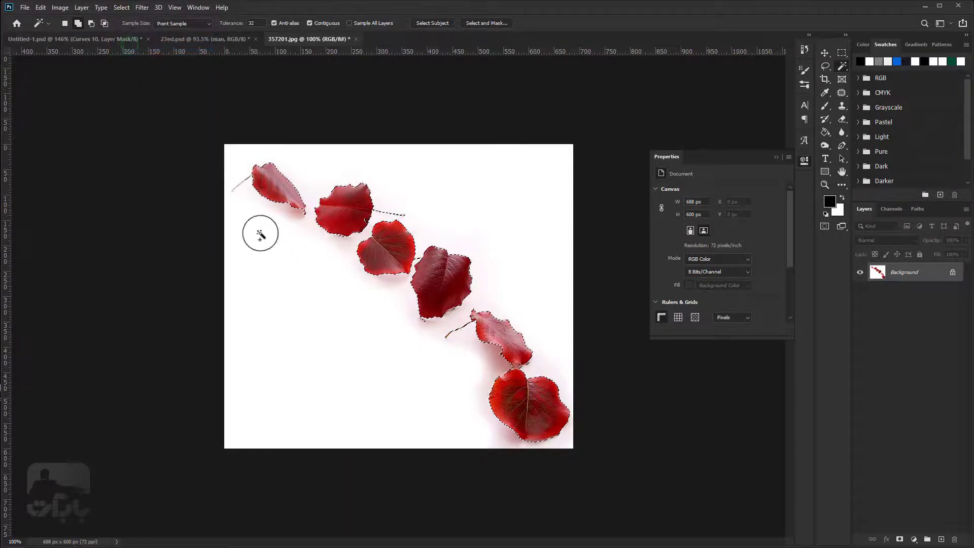
left_click(900, 539)
right_click(897, 274)
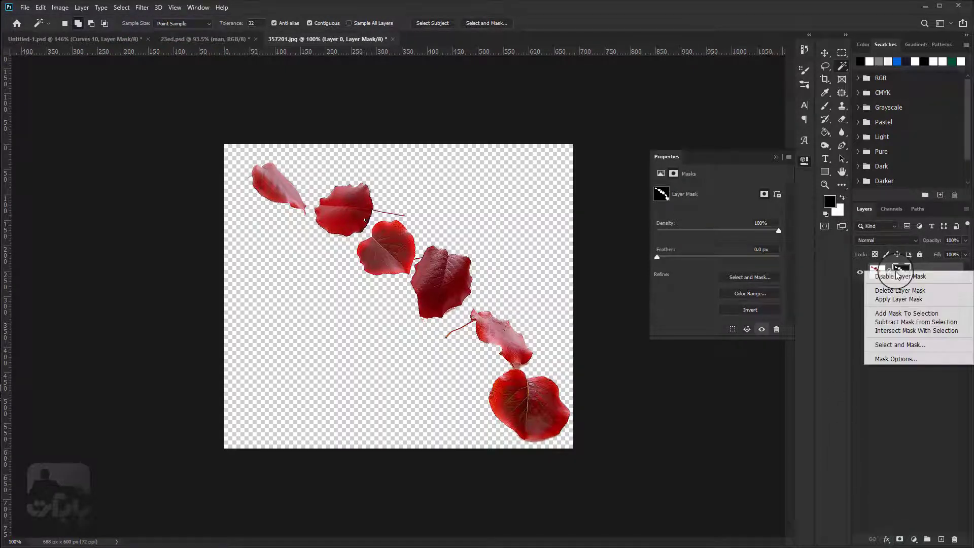
left_click(898, 298)
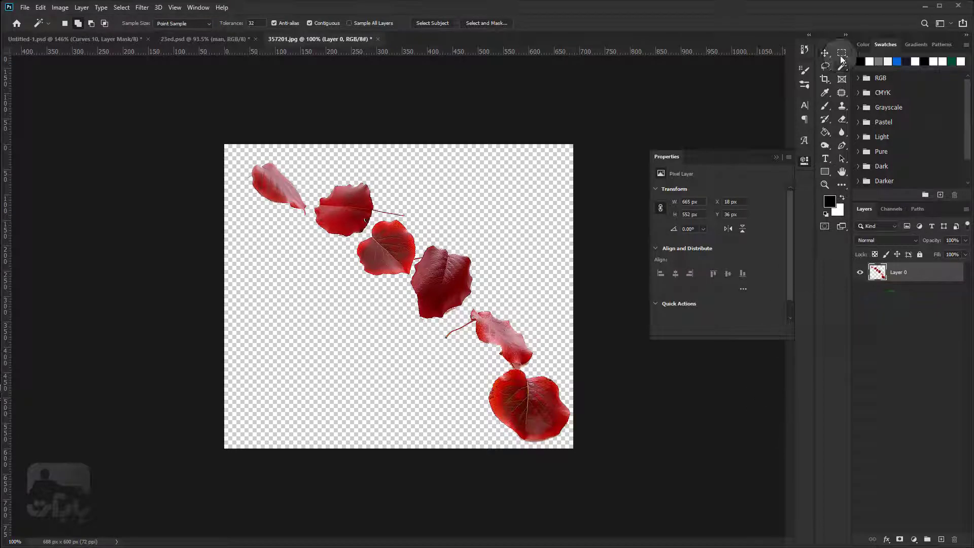
left_click(826, 66)
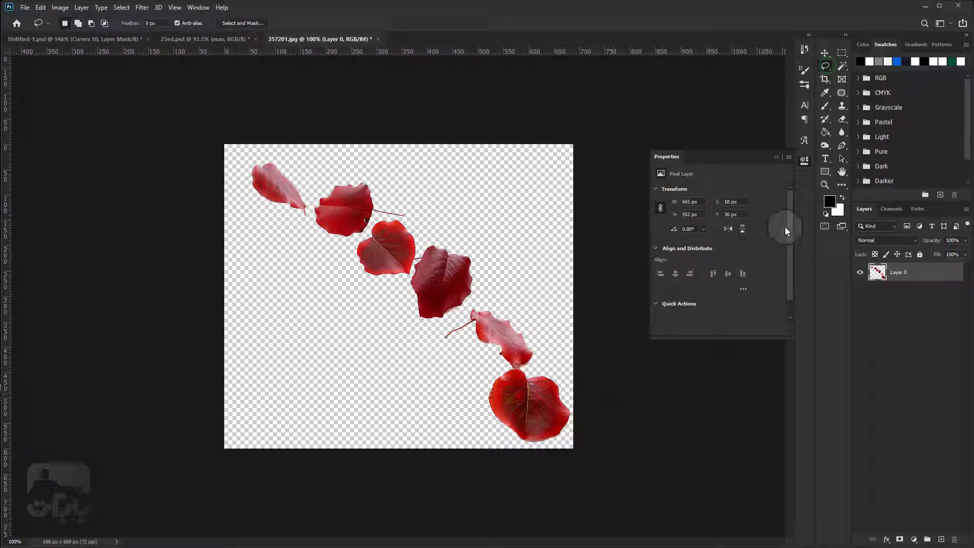
left_click_drag(878, 273, 68, 42)
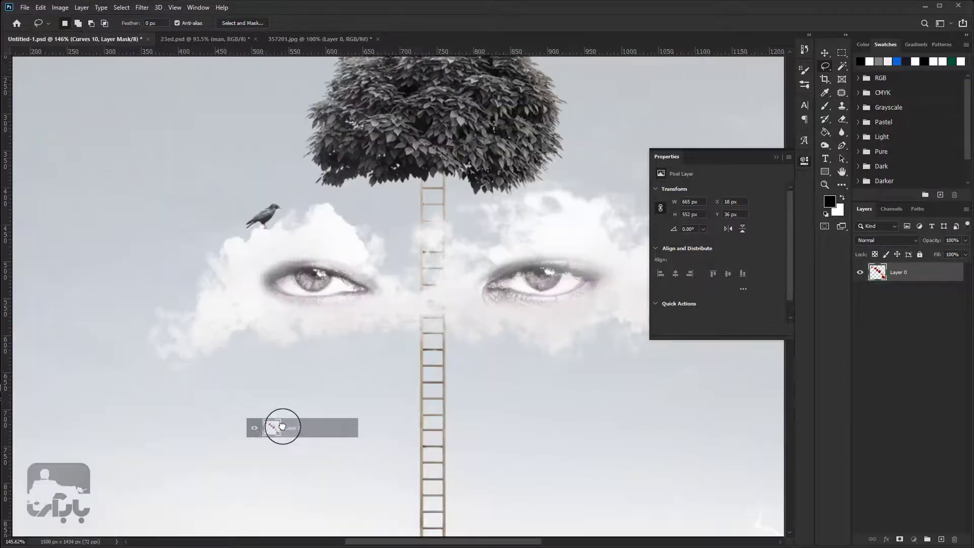
- Drop the leaves in as Layer 9, then group Curves 10, Curves 9 and the crow layer
left_click_drag(67, 42, 395, 339)
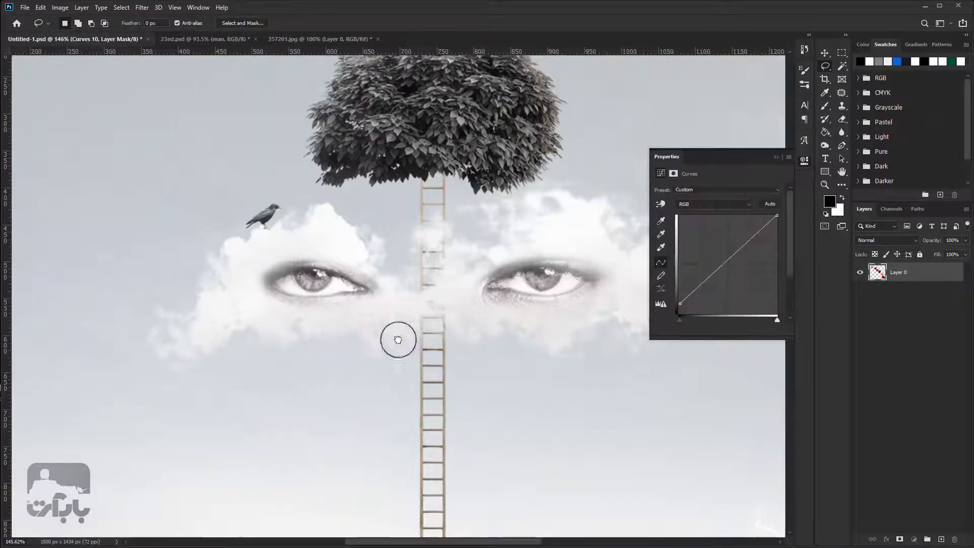
left_click(933, 293)
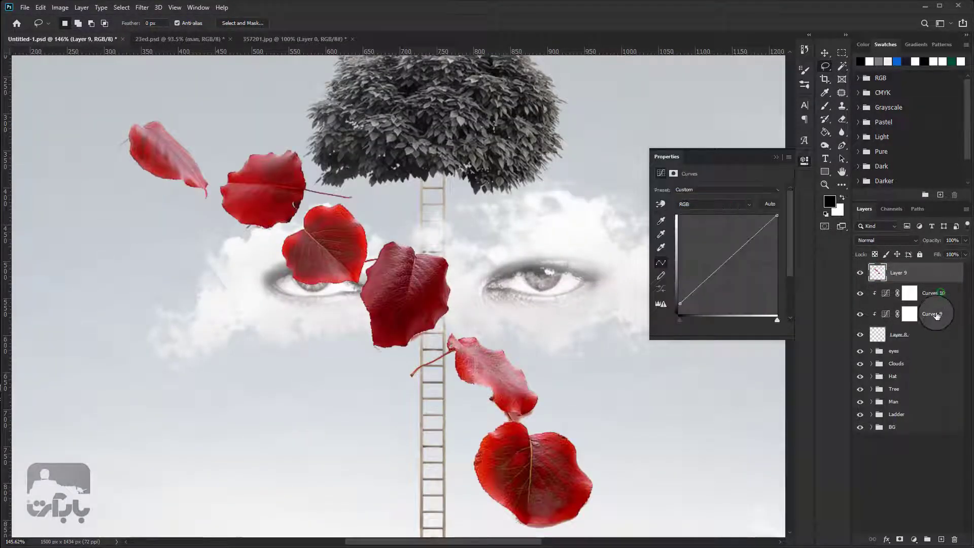
left_click(933, 313, "shift")
left_click(935, 339, "shift")
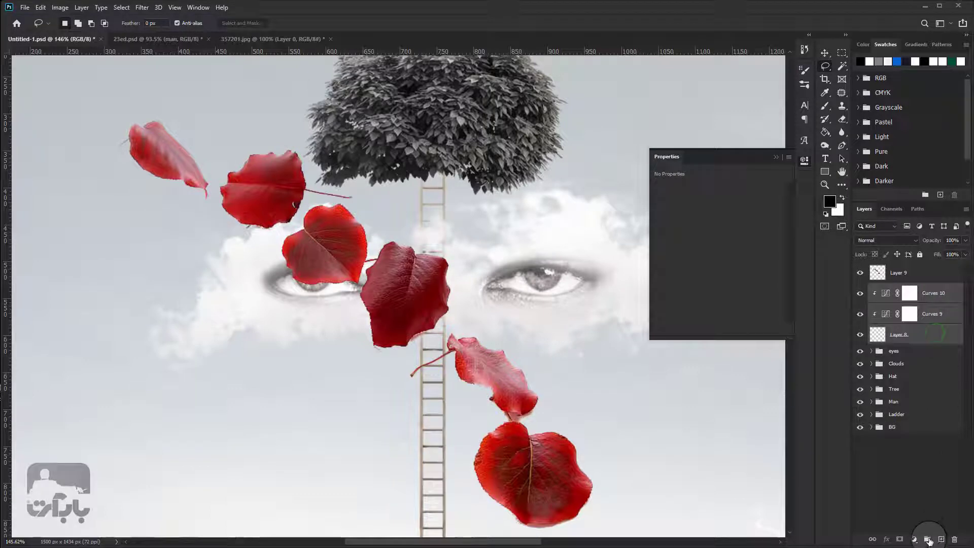
left_click(928, 540)
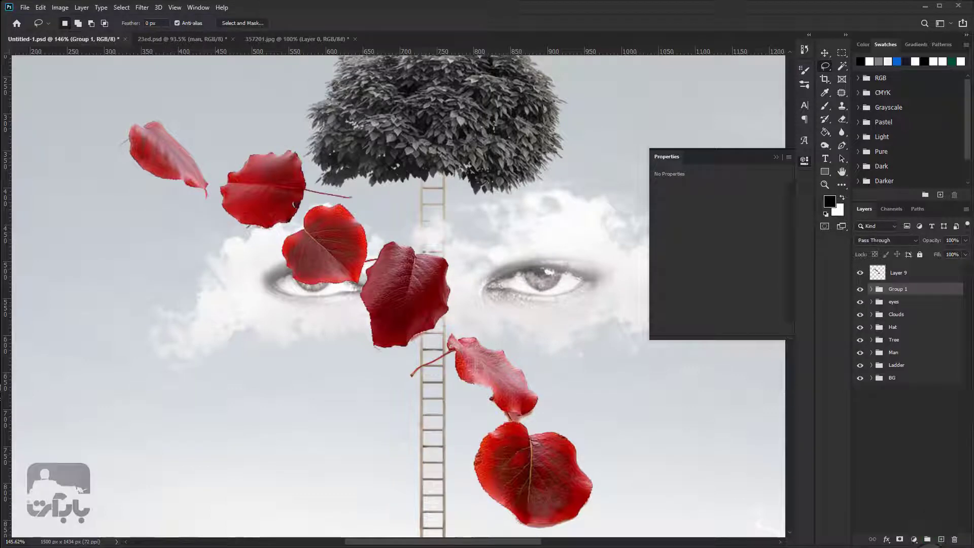
- Name the group crow, save, and drag the leaves to a new spot
double_click(897, 289)
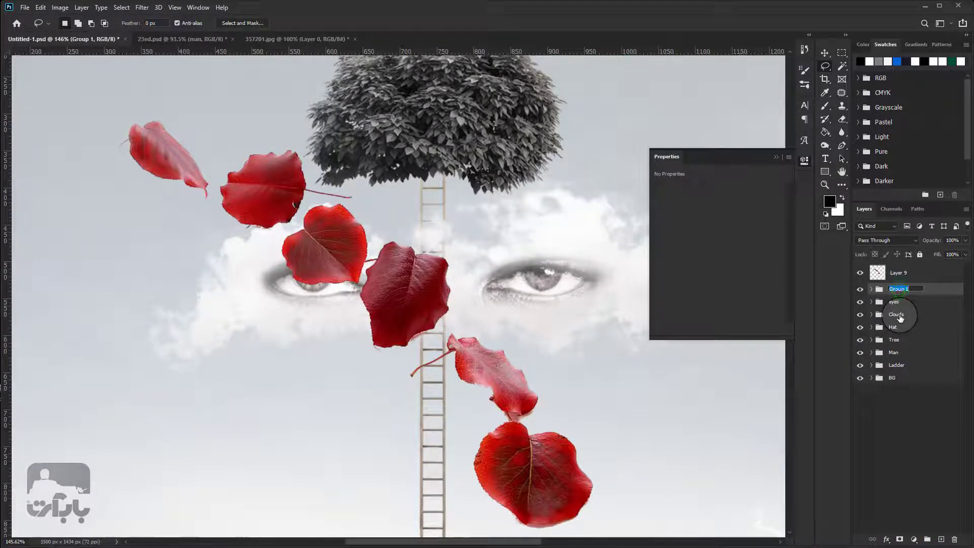
type("crow")
left_click(933, 288)
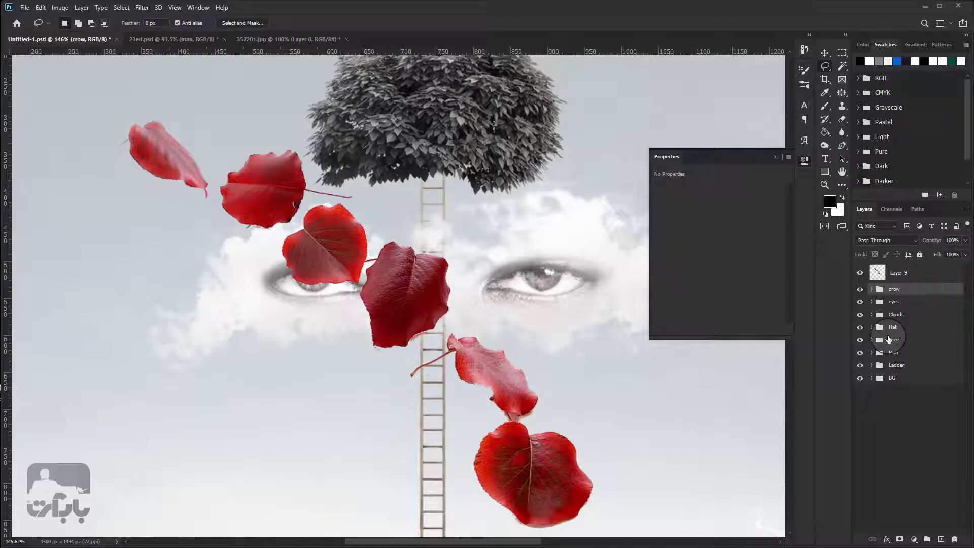
key("ctrl+s")
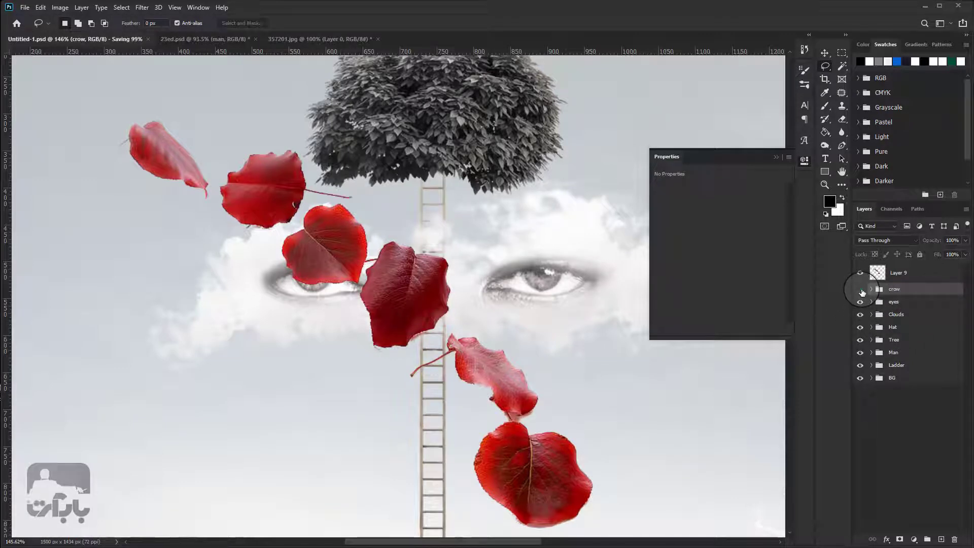
left_click(860, 289)
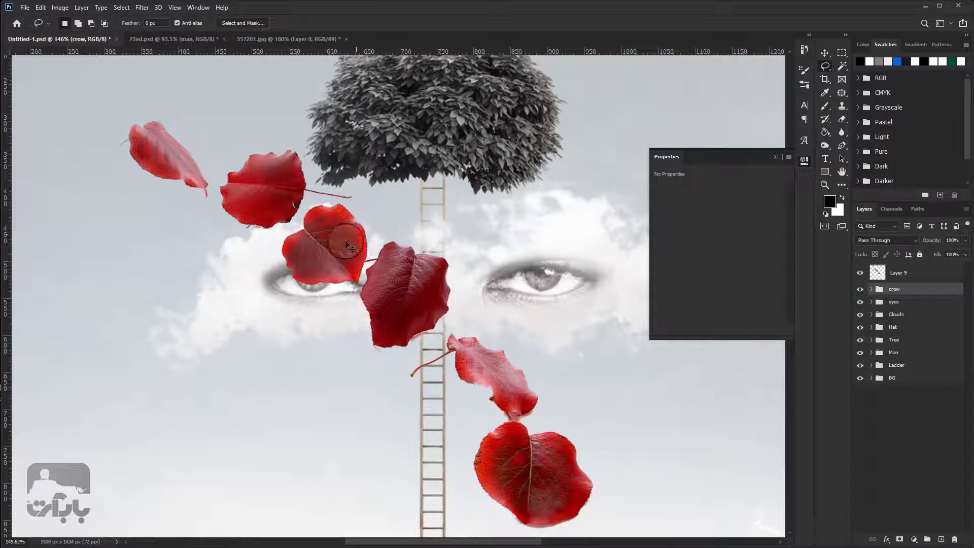
key("v")
left_click_drag(393, 261, 326, 313)
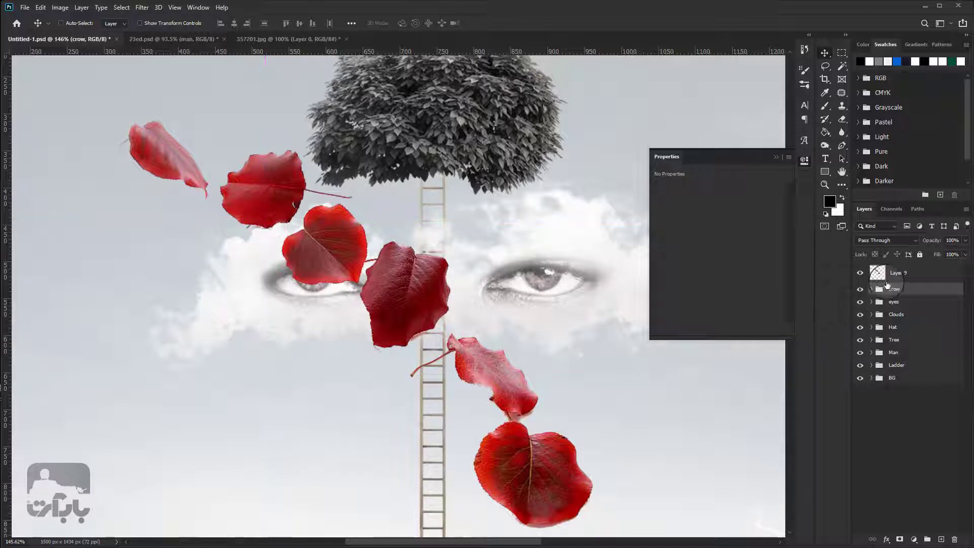
- Move the red leaves left and down, then fit the whole composite in the window
left_click(589, 296, "ctrl")
left_click_drag(311, 285, 241, 395)
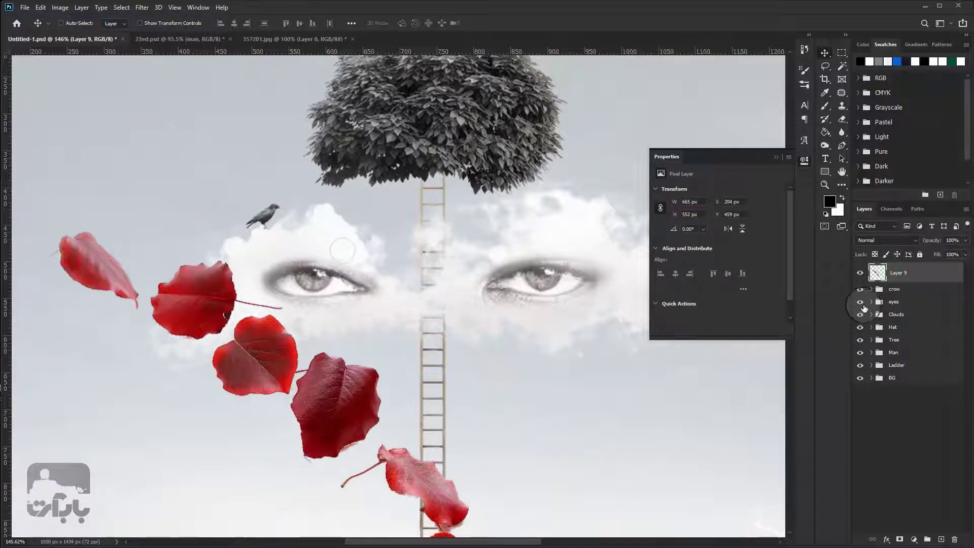
left_click(860, 289)
key("ctrl+0")
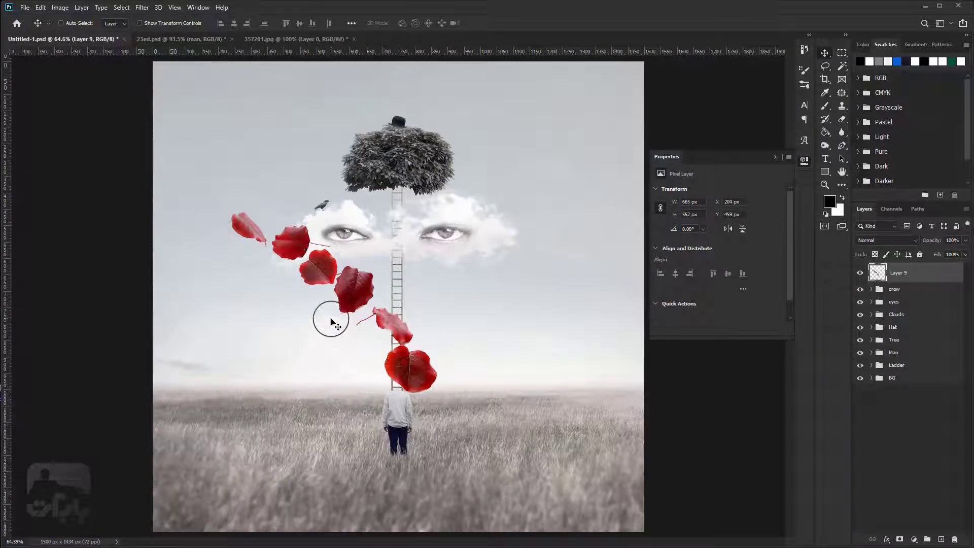
scroll(361, 309, "up", 1)
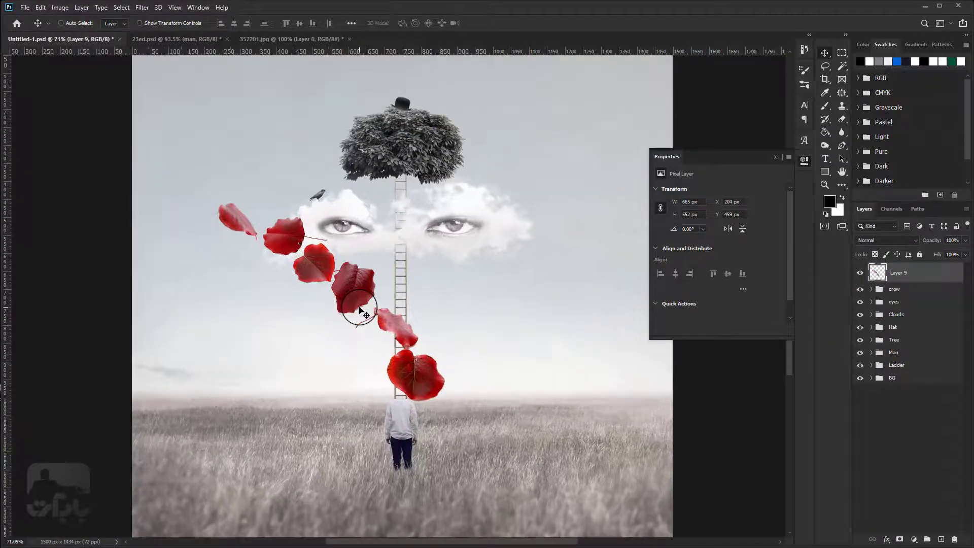
scroll(348, 289, "up", 1)
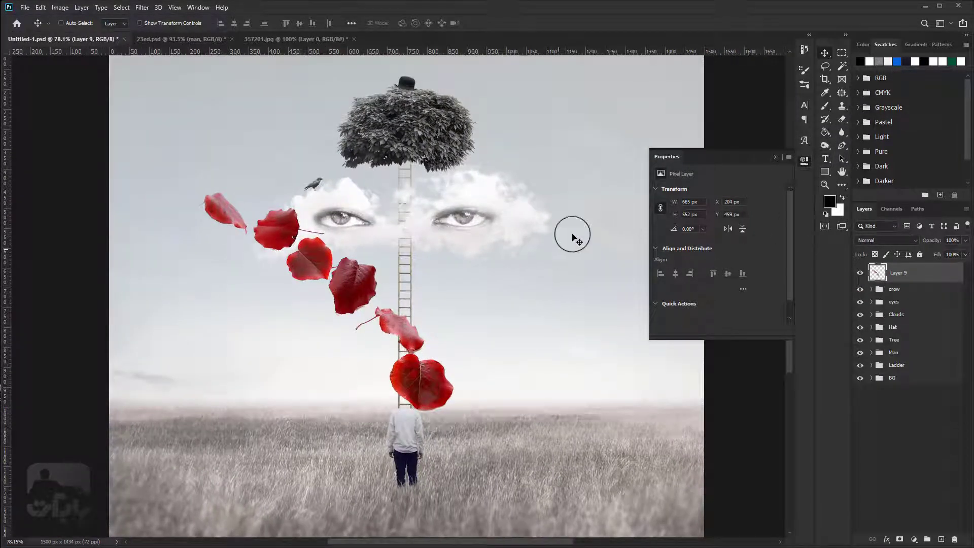
- Scale the leaves to about 112 × 92 px and place them beside the ladder
left_click(40, 7)
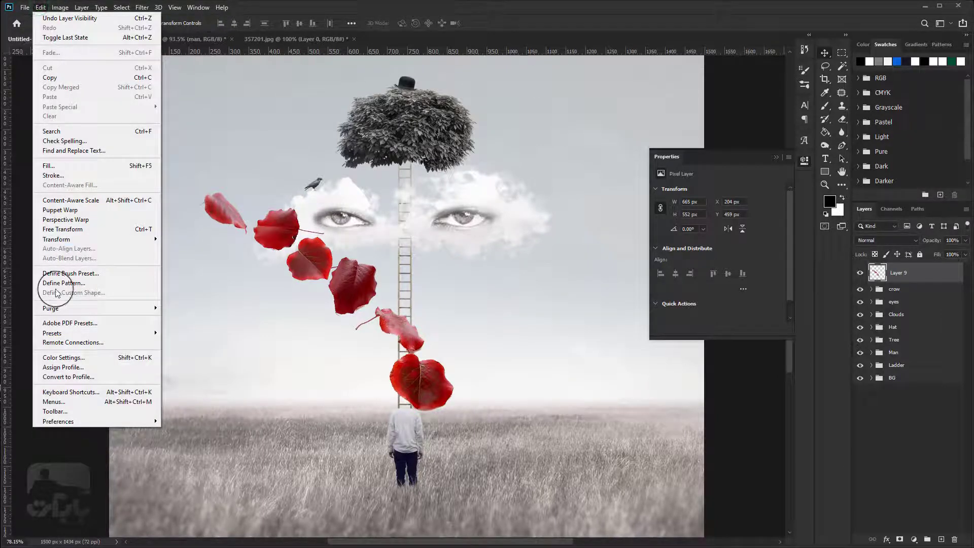
left_click(60, 230)
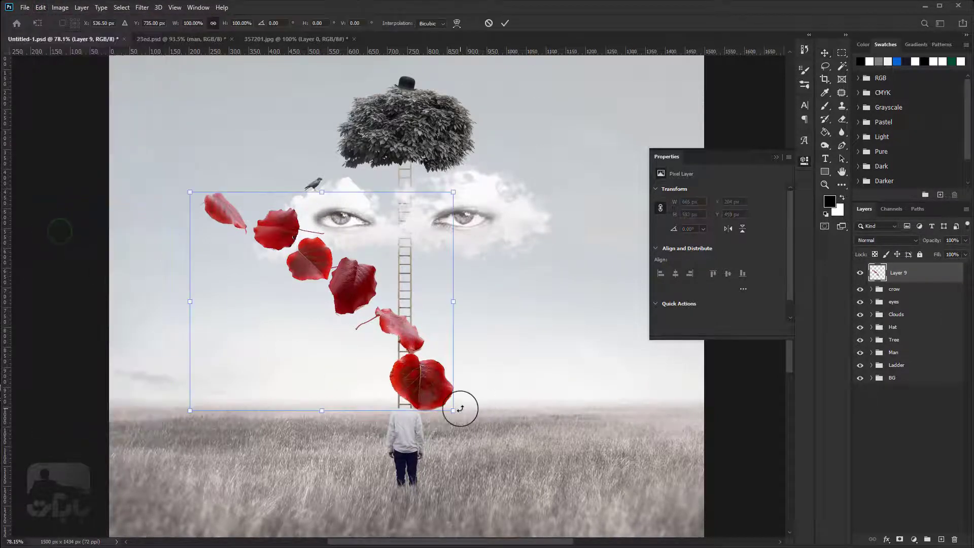
left_click_drag(452, 409, 229, 238)
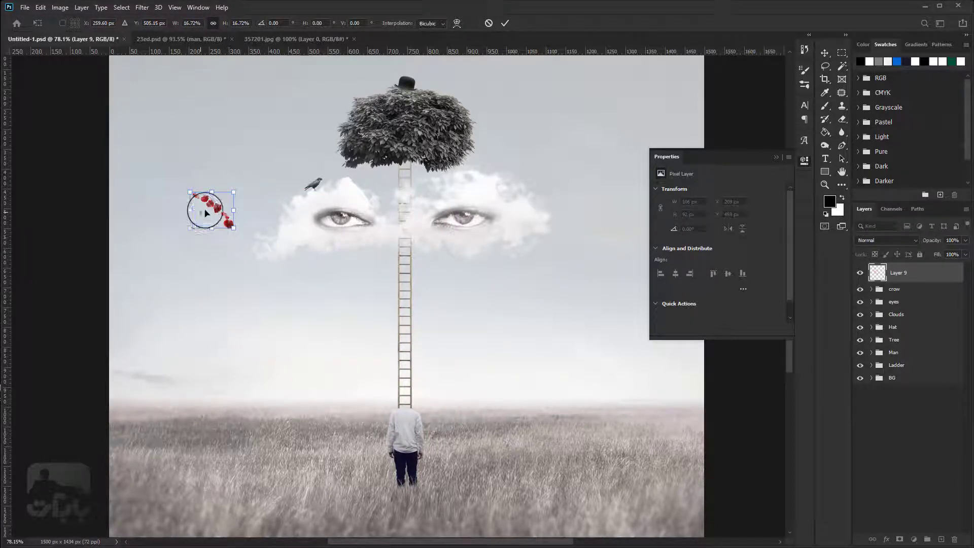
left_click_drag(205, 213, 457, 287)
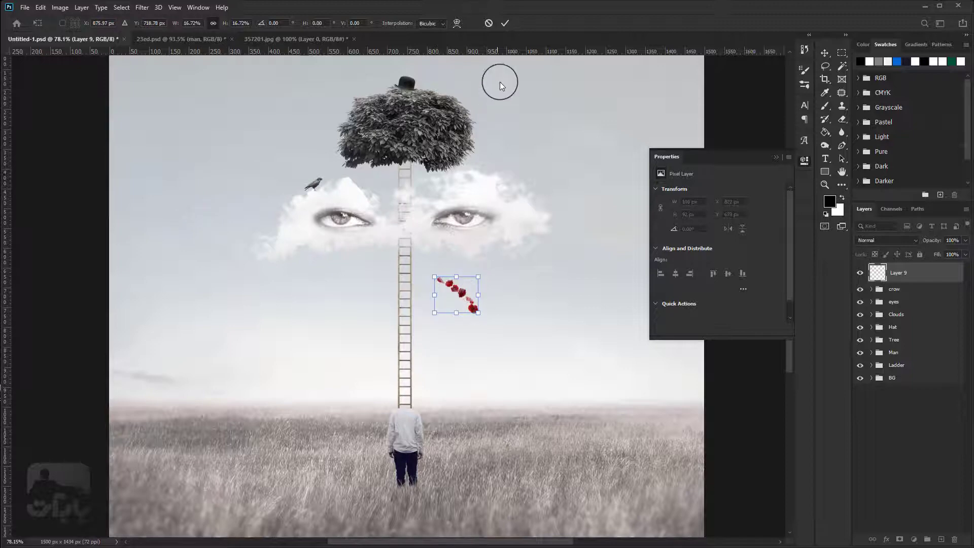
left_click(505, 23)
- Lasso a single red petal from the cluster and move it left of the ladder
left_click(825, 66)
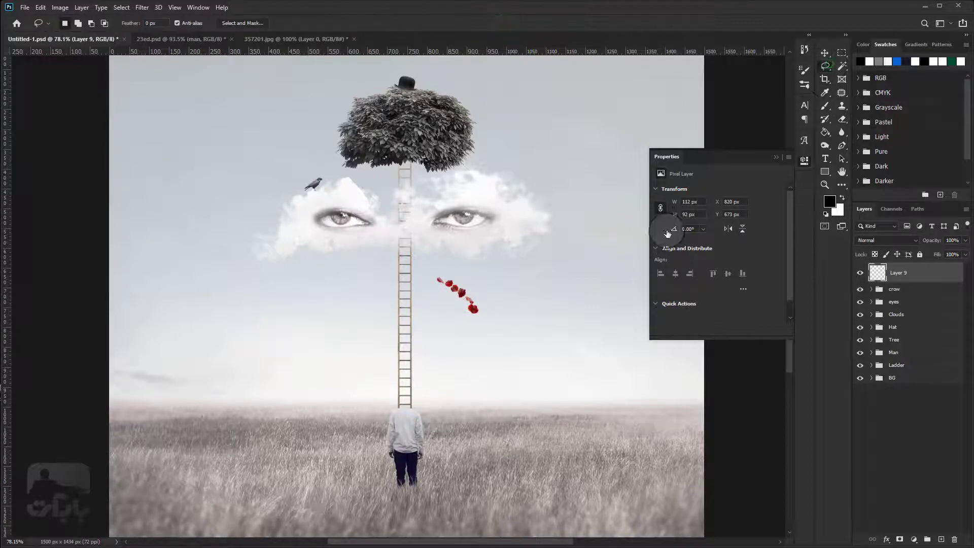
scroll(451, 300, "up", 3)
scroll(463, 305, "up", 2)
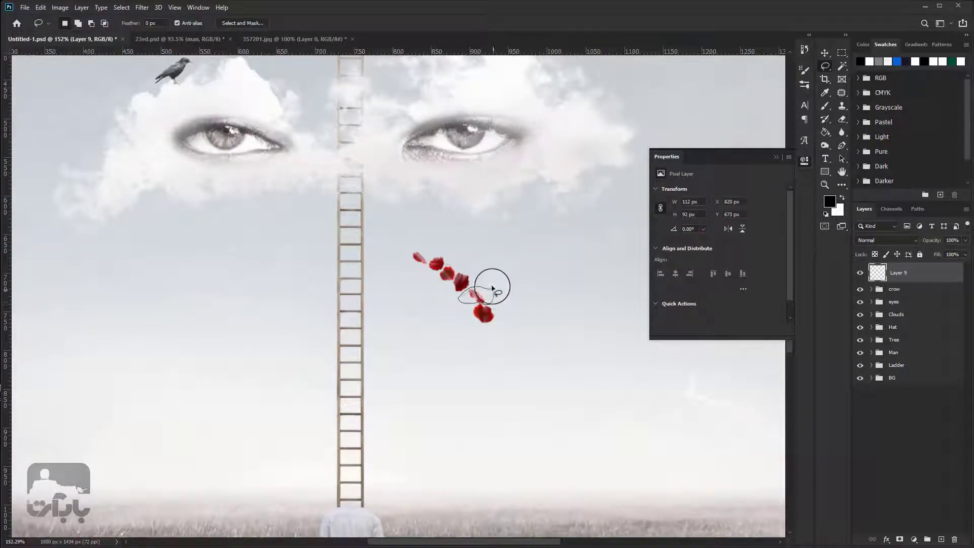
mouse_move(492, 288)
left_mouse_down()
mouse_move(482, 306)
mouse_move(490, 288)
mouse_move(470, 287)
left_mouse_up()
scroll(485, 305, "up", 3)
scroll(489, 292, "up", 2)
scroll(467, 283, "down", 2)
scroll(467, 283, "down", 1)
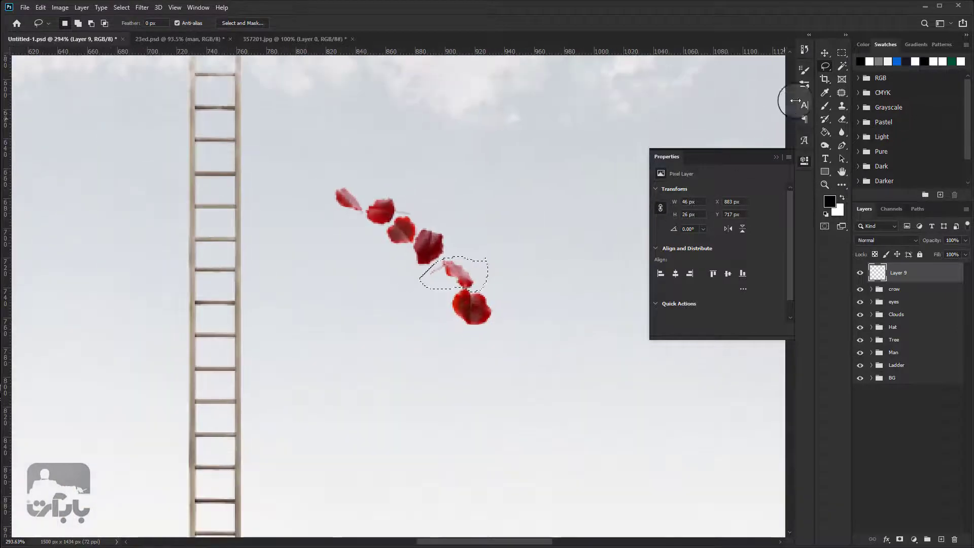
left_click(825, 53)
mouse_move(462, 277)
left_mouse_down()
mouse_move(170, 249)
mouse_move(122, 186)
left_mouse_up()
scroll(130, 213, "down", 2)
scroll(129, 214, "down", 1)
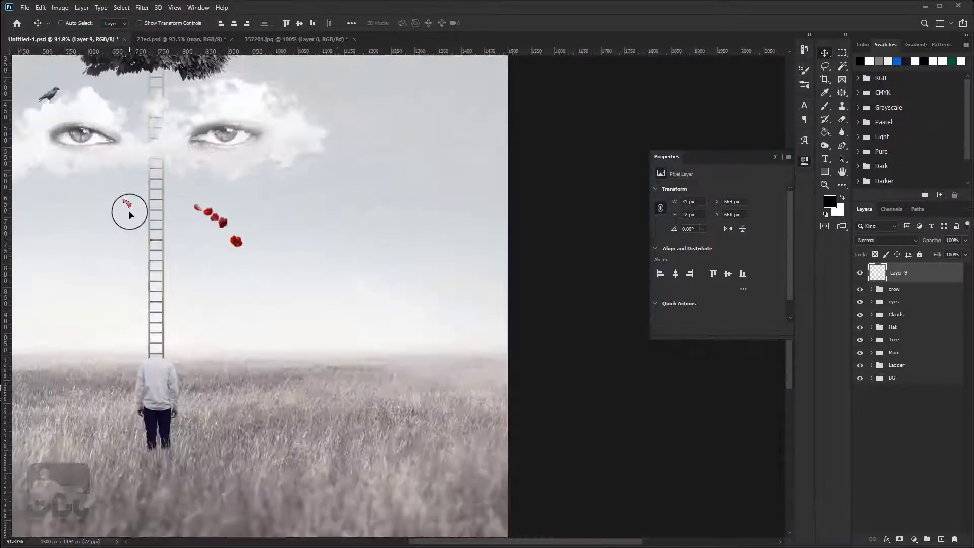
- Rotate the petal with Edit > Free Transform and commit it
left_click(44, 10)
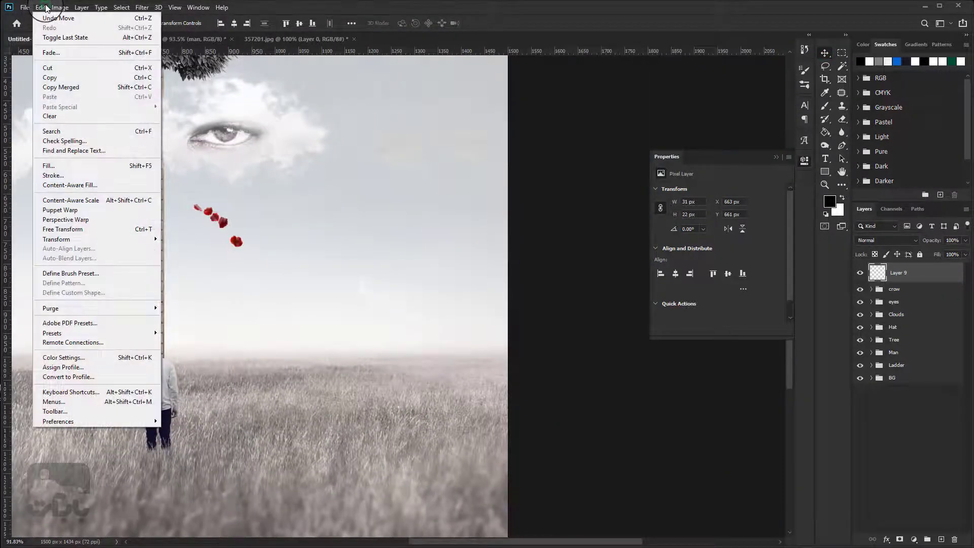
left_click(65, 230)
scroll(124, 207, "up", 1)
scroll(126, 213, "up", 1)
mouse_move(135, 221)
left_mouse_down()
mouse_move(89, 223)
mouse_move(139, 206)
mouse_move(94, 202)
left_mouse_up()
scroll(139, 206, "up", 6)
key("ctrl+0")
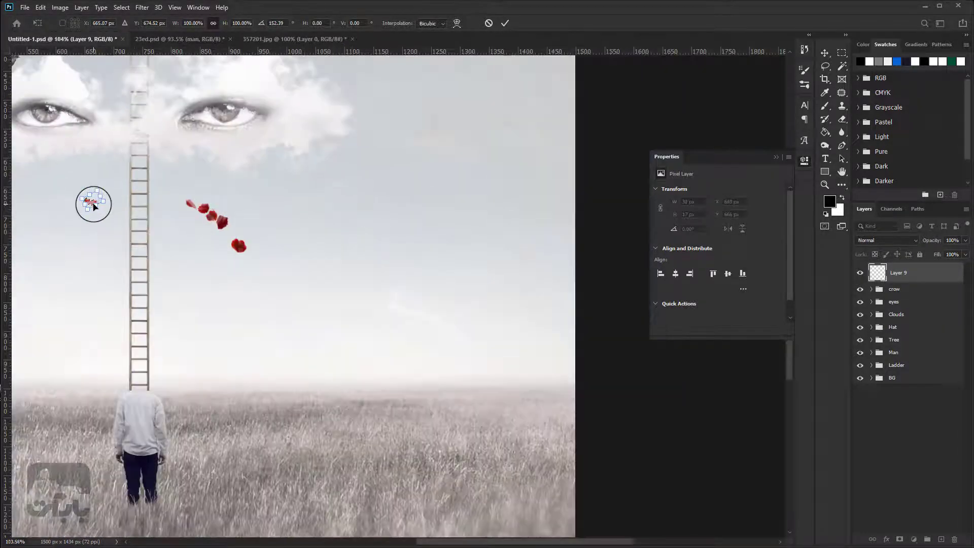
scroll(370, 283, "up", 2)
scroll(370, 287, "up", 1)
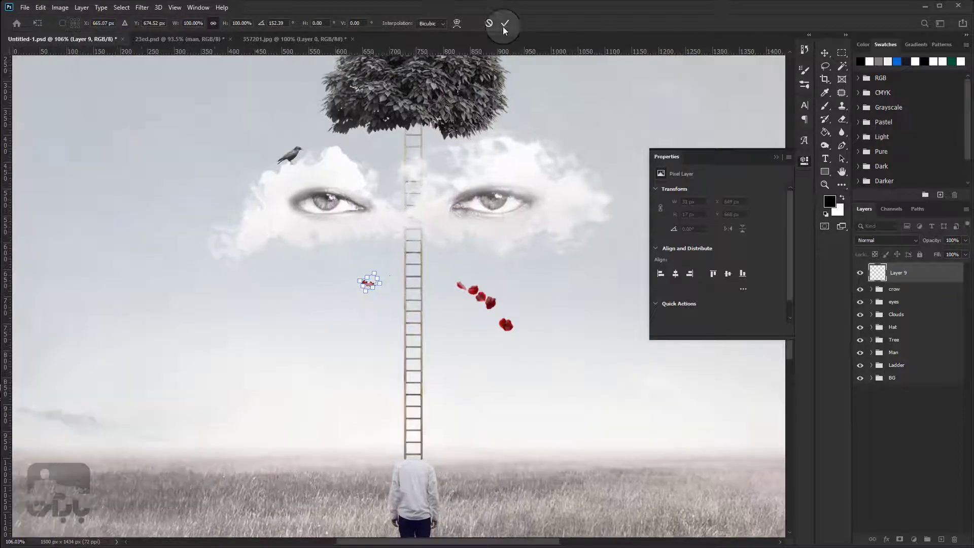
left_click(505, 26)
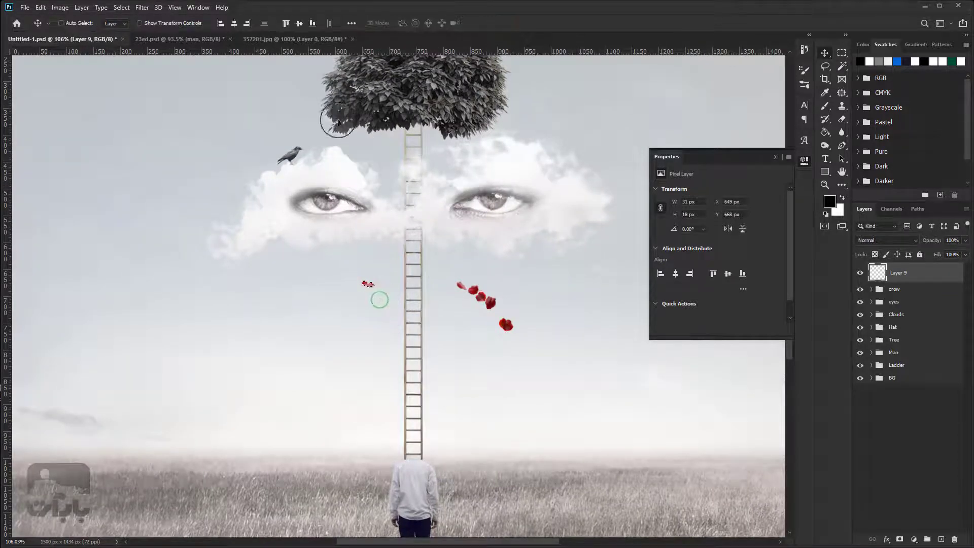
- Deselect the previous petal, then lasso the lowest petal in the cluster
left_click(121, 7)
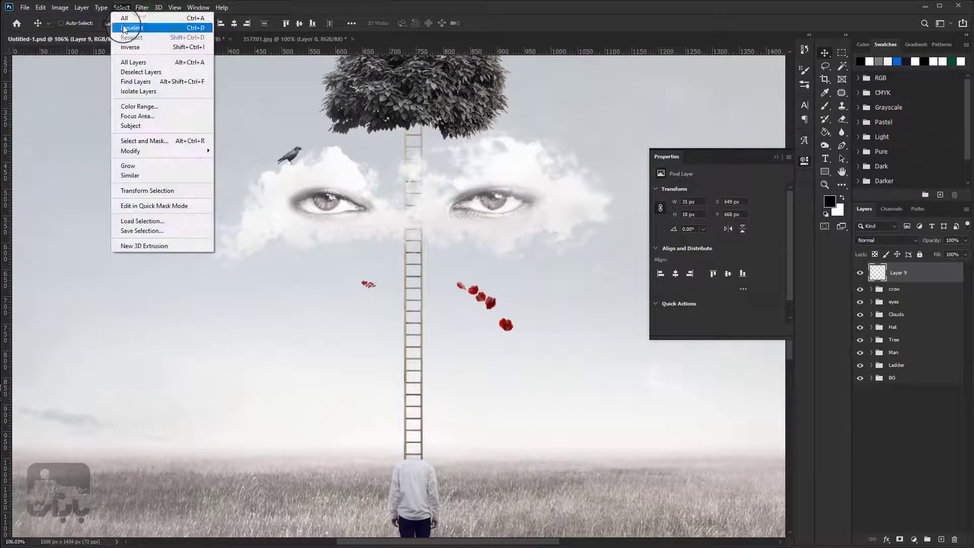
left_click(131, 28)
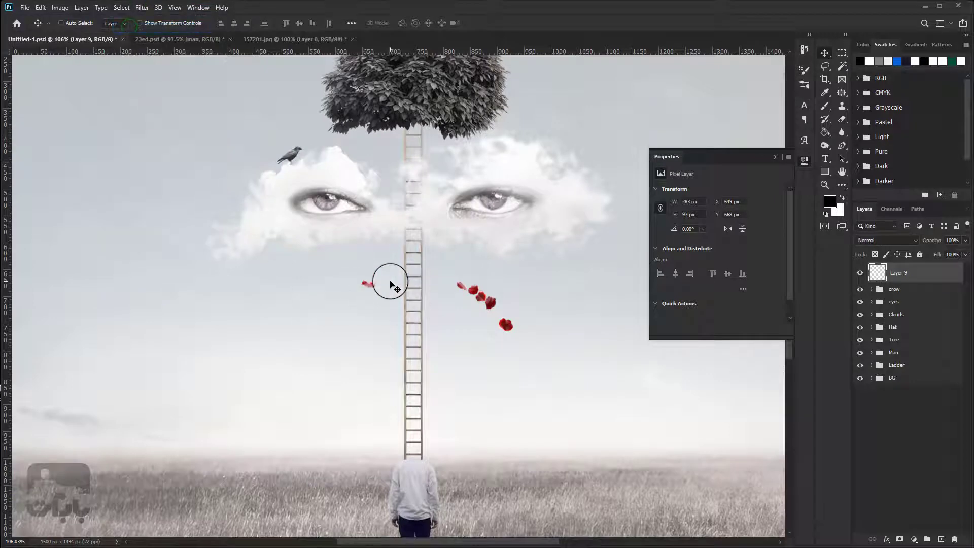
left_click(825, 66)
scroll(505, 335, "up", 3)
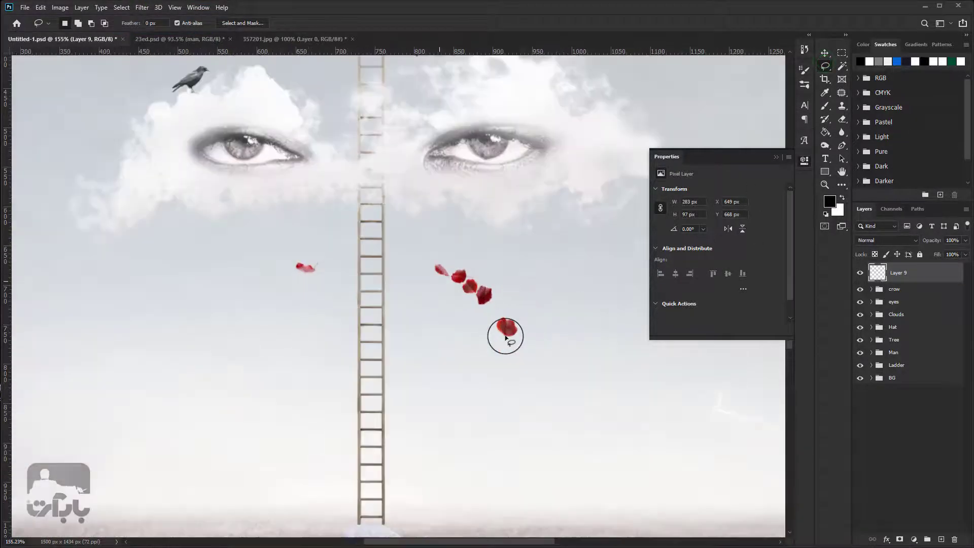
scroll(506, 336, "up", 2)
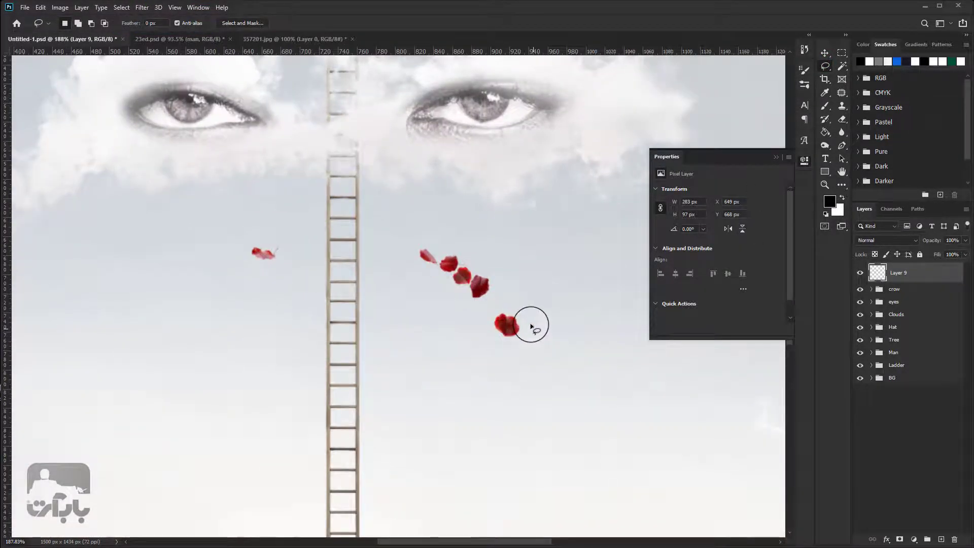
mouse_move(524, 330)
left_mouse_down()
mouse_move(530, 319)
mouse_move(521, 344)
mouse_move(302, 139)
left_mouse_up()
scroll(301, 139, "down", 2)
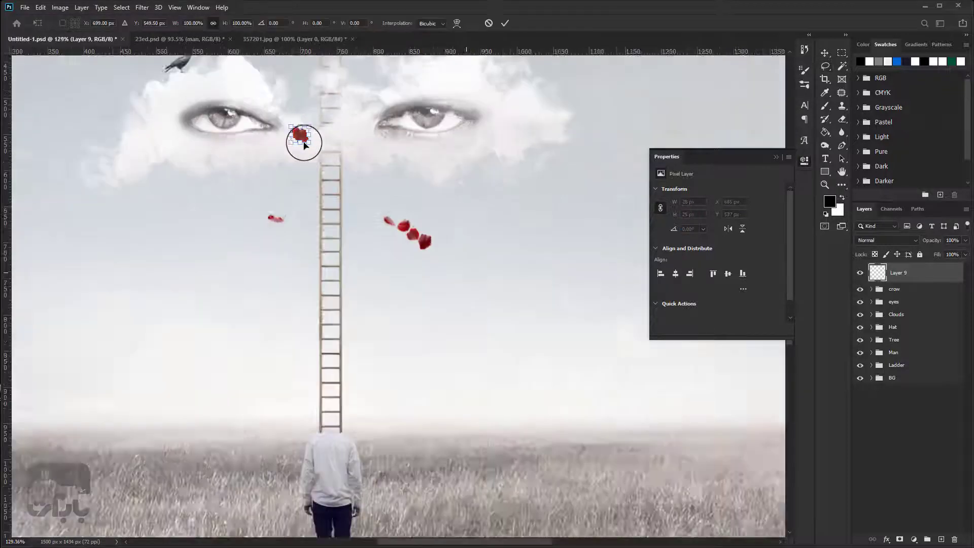
- Move the petal beside the left eye, resize it to about 25 × 22 px, and commit
key("ctrl+t")
left_click_drag(308, 143, 304, 139)
scroll(304, 140, "up", 1)
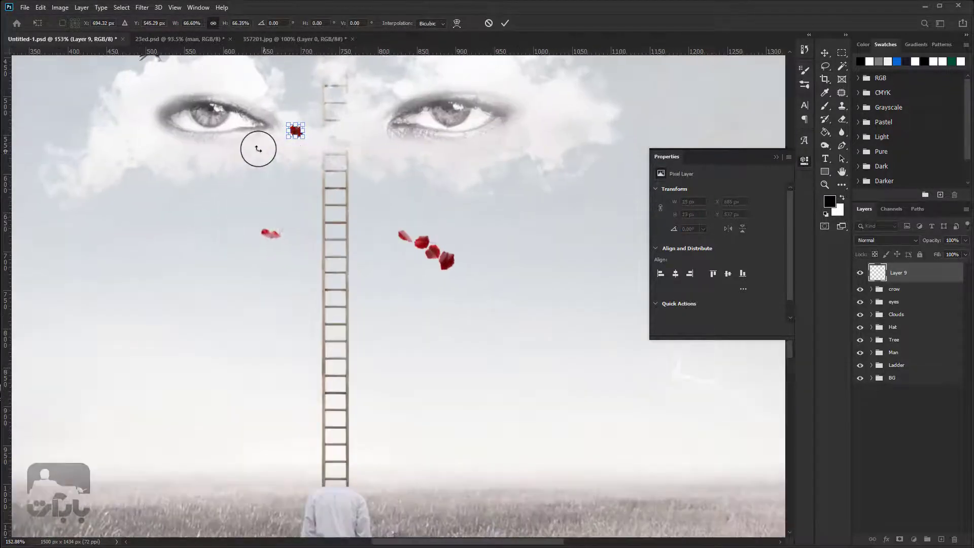
scroll(304, 137, "up", 3)
scroll(279, 124, "up", 5)
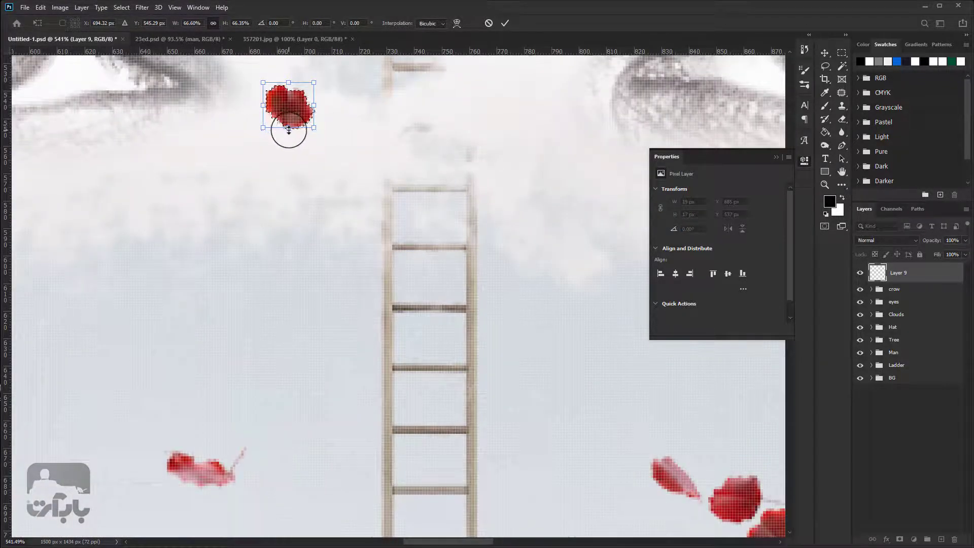
left_click_drag(312, 129, 330, 142)
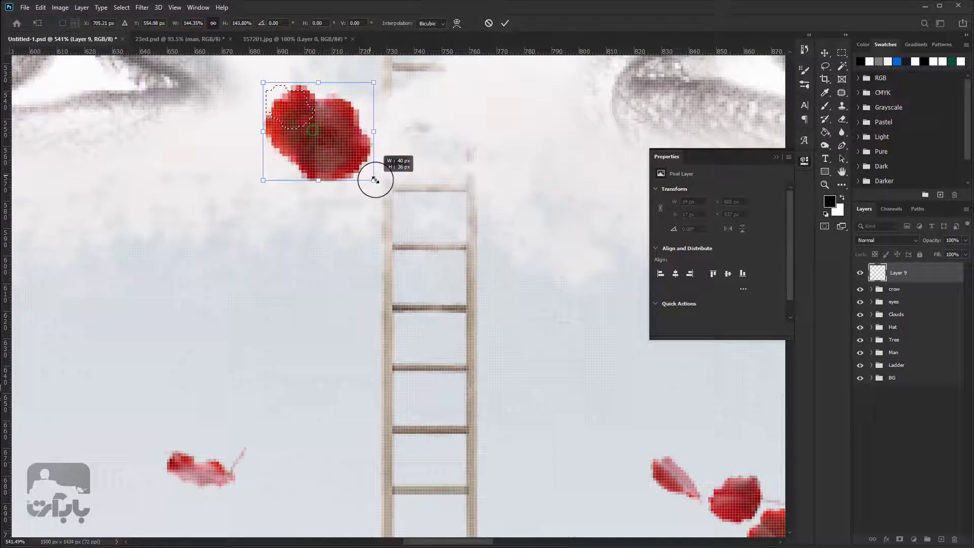
key("Return")
scroll(309, 142, "down", 3)
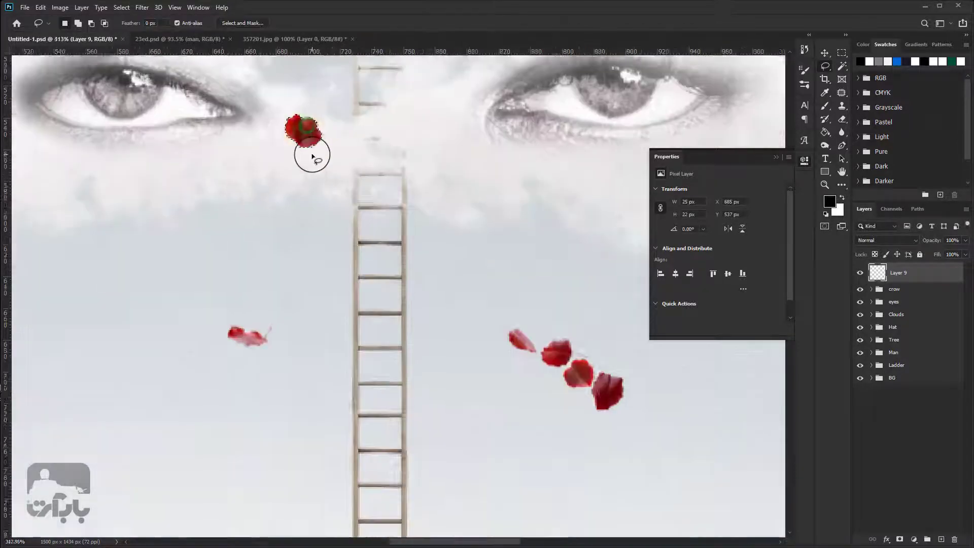
scroll(311, 148, "down", 2)
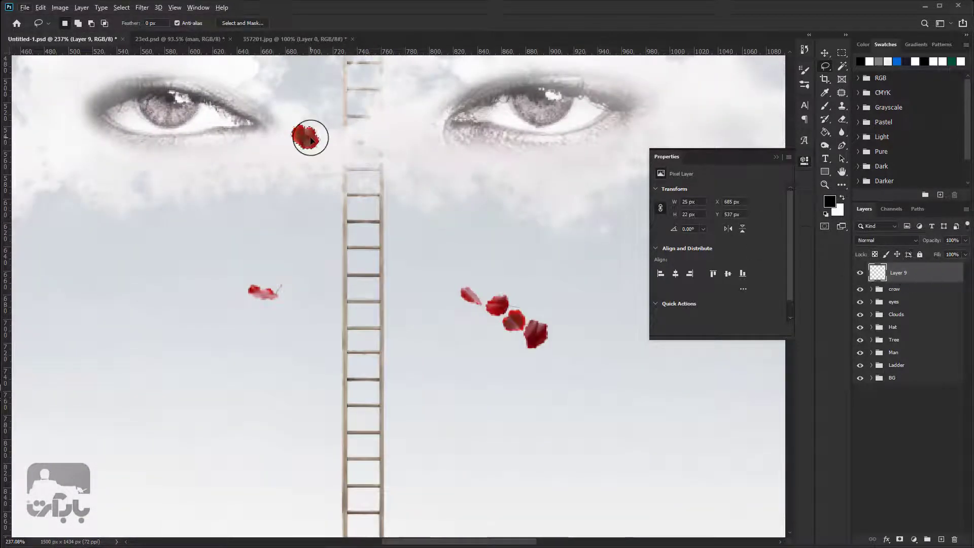
right_click(309, 136)
- Copy the petal to a new layer, place it on the right eye, and squash it to about 41% height
left_click(344, 207)
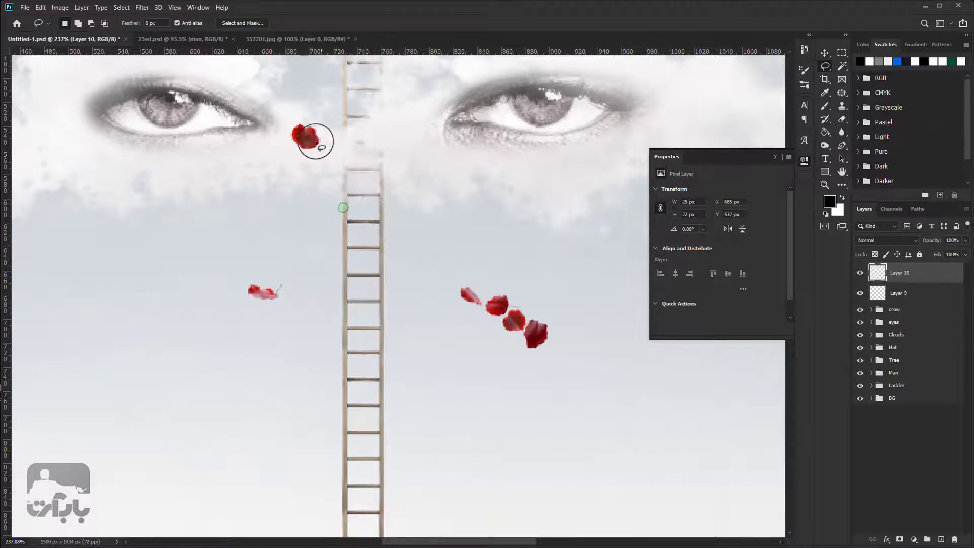
mouse_move(308, 134)
left_mouse_down()
mouse_move(413, 113)
mouse_move(317, 147)
mouse_move(326, 135)
mouse_move(535, 124)
left_mouse_up()
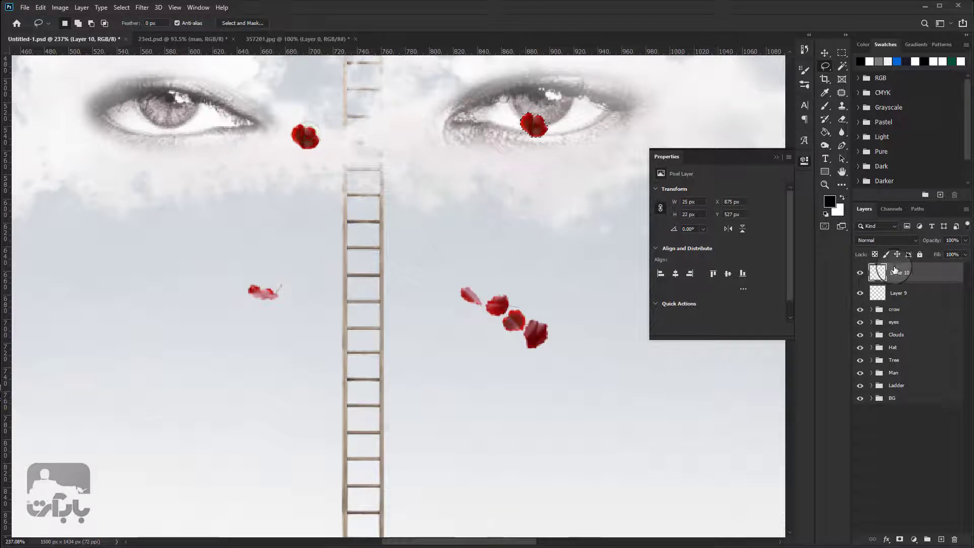
left_click(860, 272)
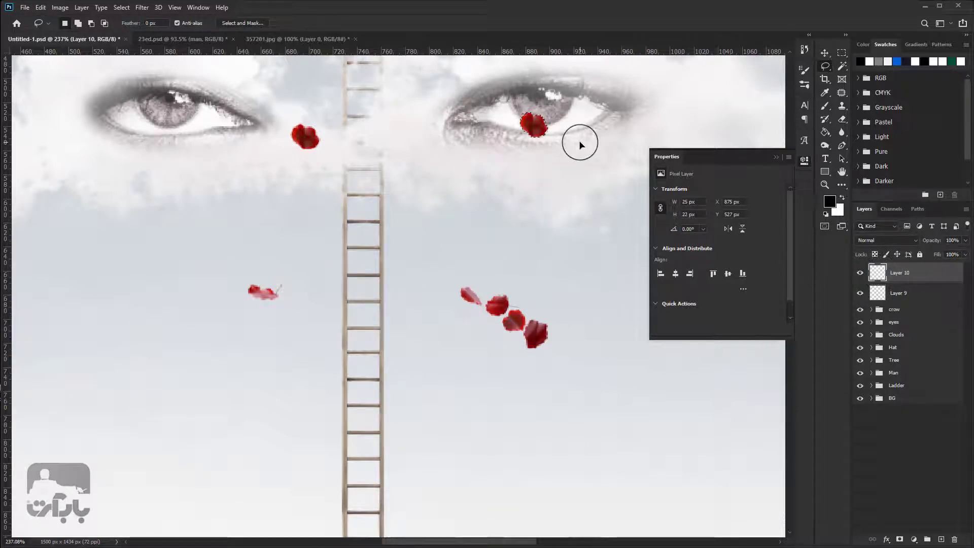
key("ctrl+t")
scroll(533, 140, "up", 3)
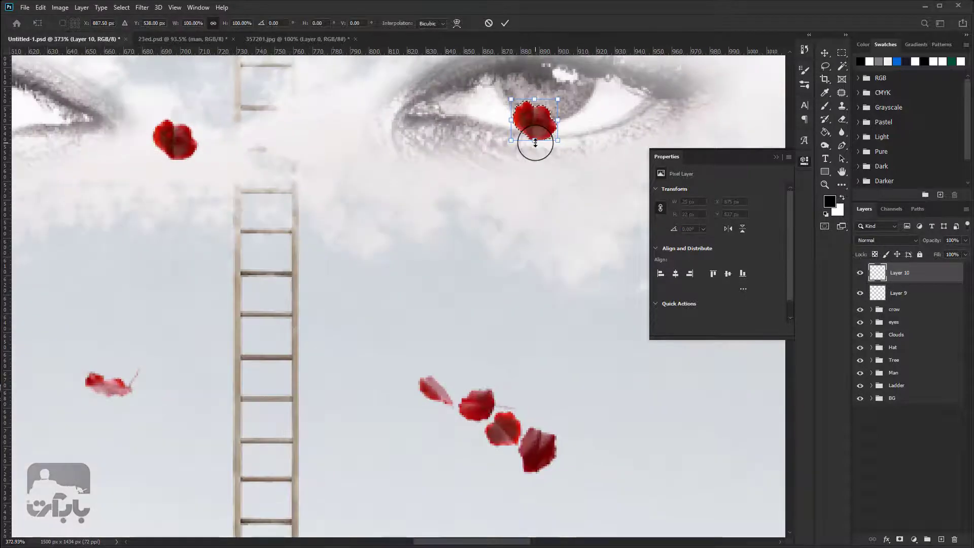
left_click(213, 26)
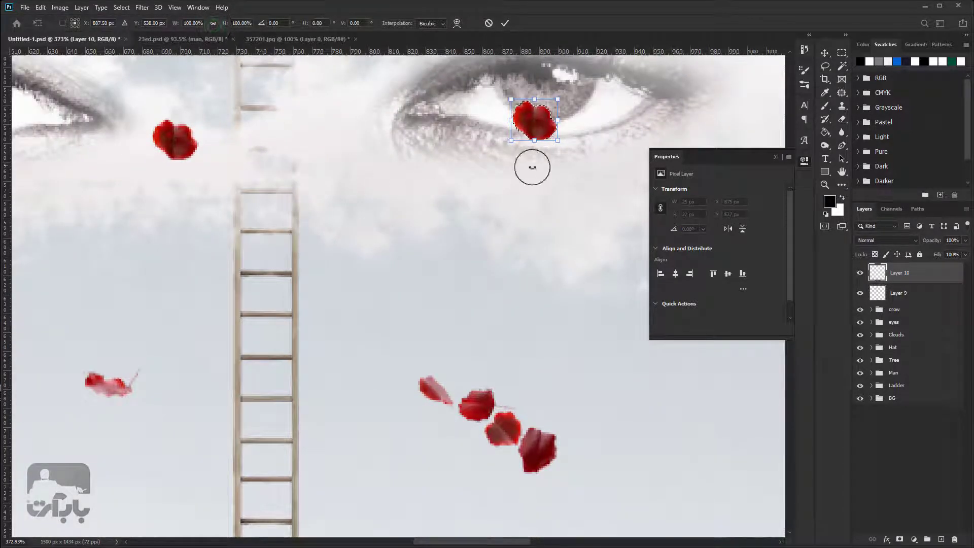
left_click_drag(534, 137, 534, 116)
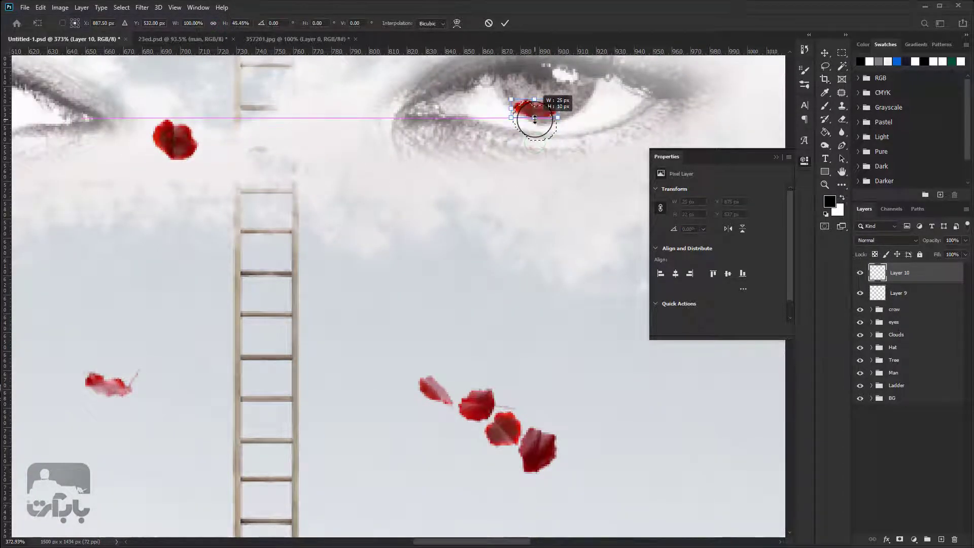
- Warp the petal into a fuller, wider shape and apply the warp
left_click(457, 23)
left_click_drag(572, 83, 574, 77)
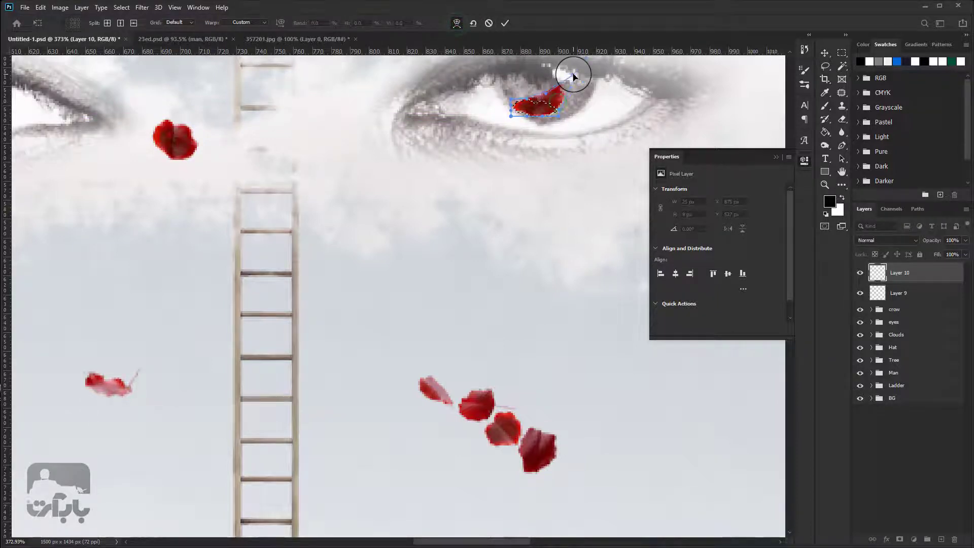
left_click_drag(536, 108, 537, 104)
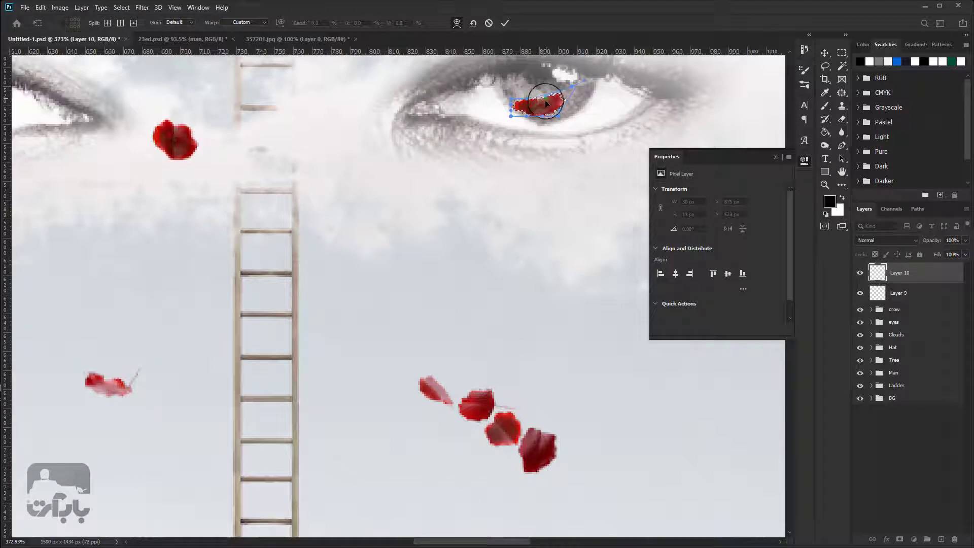
mouse_move(507, 98)
left_mouse_down()
mouse_move(496, 87)
mouse_move(504, 120)
left_mouse_up()
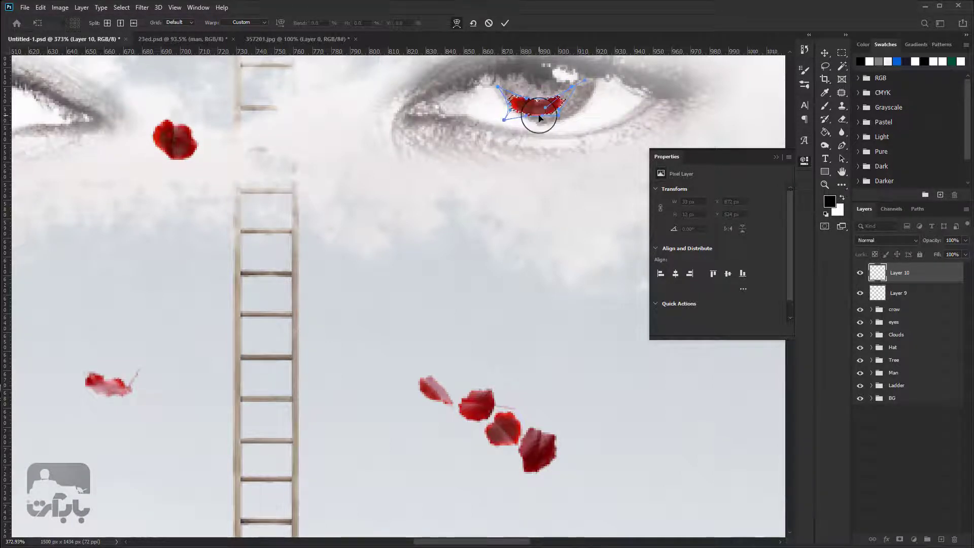
left_click(504, 24)
scroll(528, 126, "down", 5)
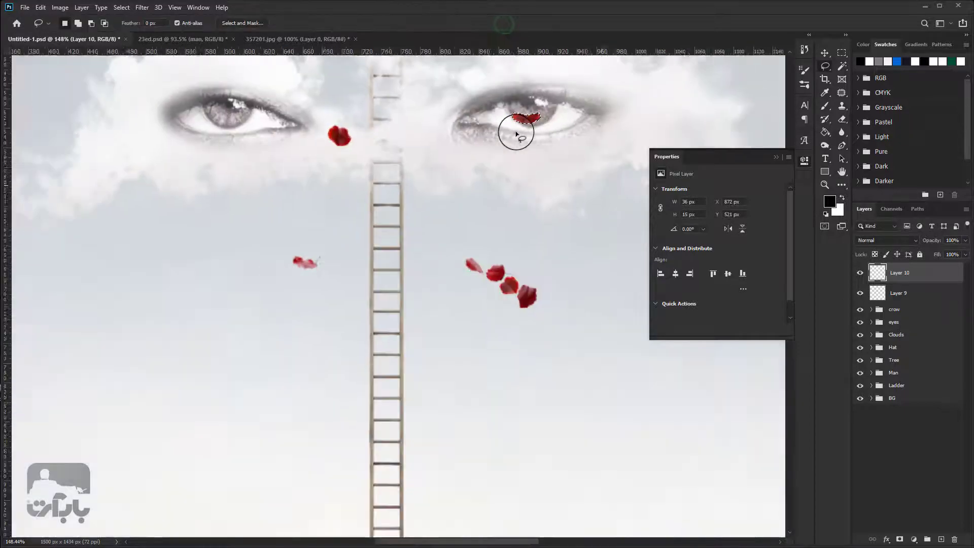
- Rotate the petal about -58° below the right eye, deselect, and select Layers 9 and 10
key("ctrl+t")
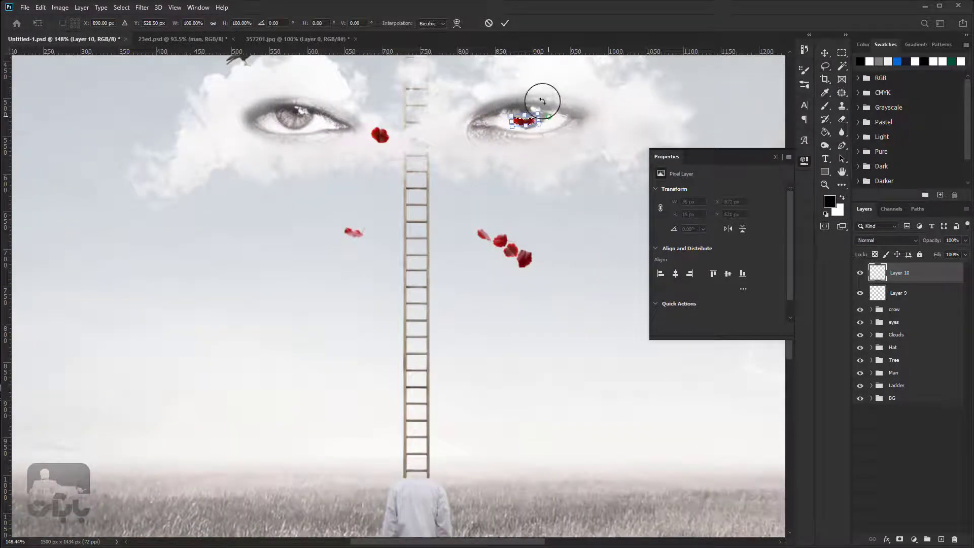
mouse_move(542, 100)
left_mouse_down()
mouse_move(525, 128)
mouse_move(522, 250)
mouse_move(526, 190)
left_mouse_up()
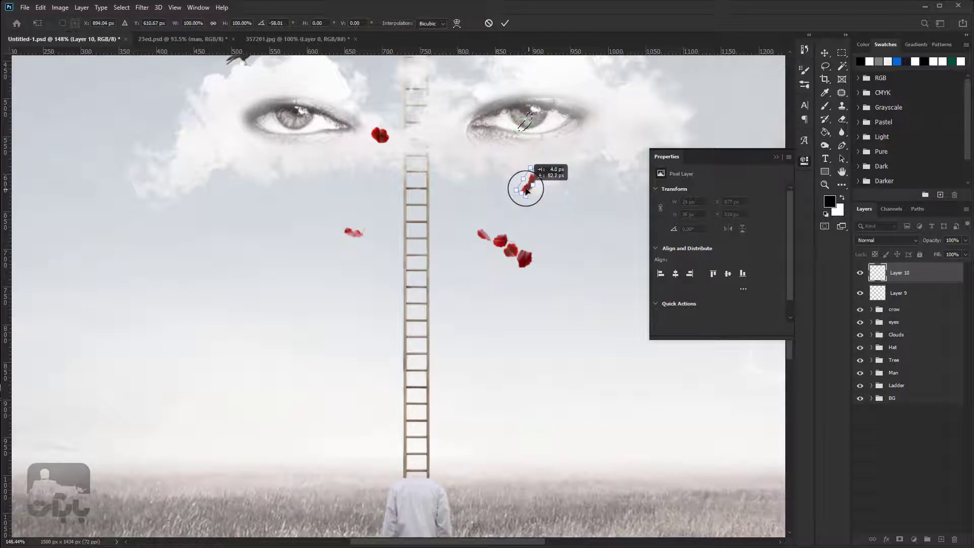
left_click(503, 23)
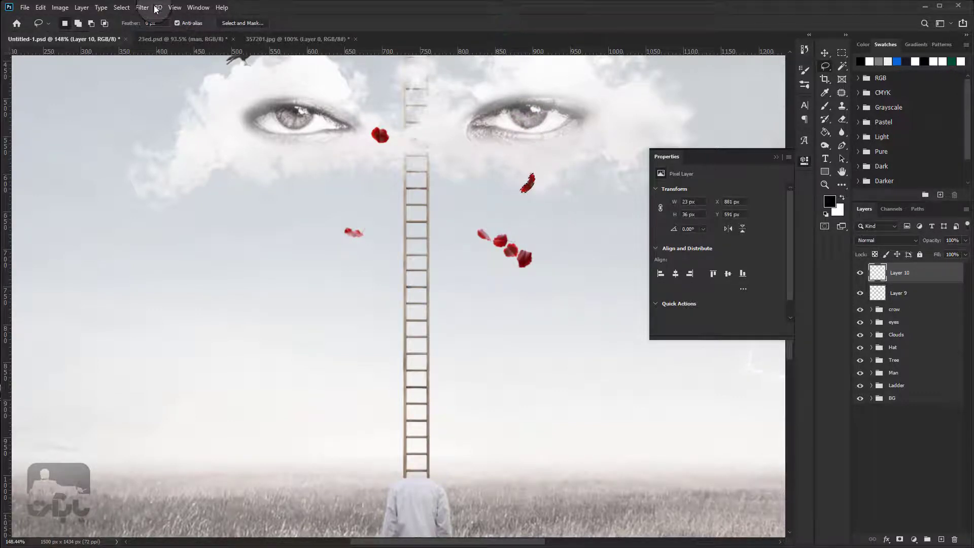
left_click(121, 7)
left_click(132, 28)
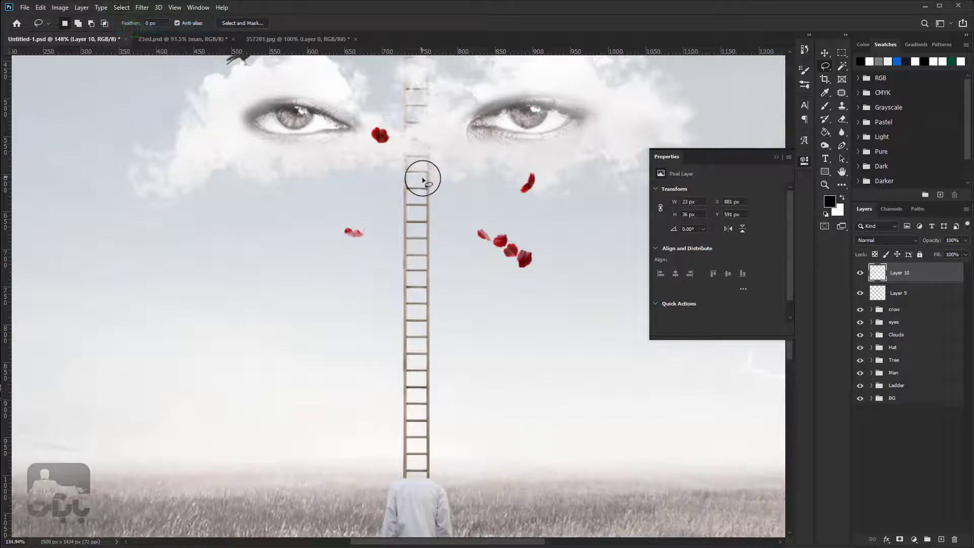
scroll(423, 174, "down", 2)
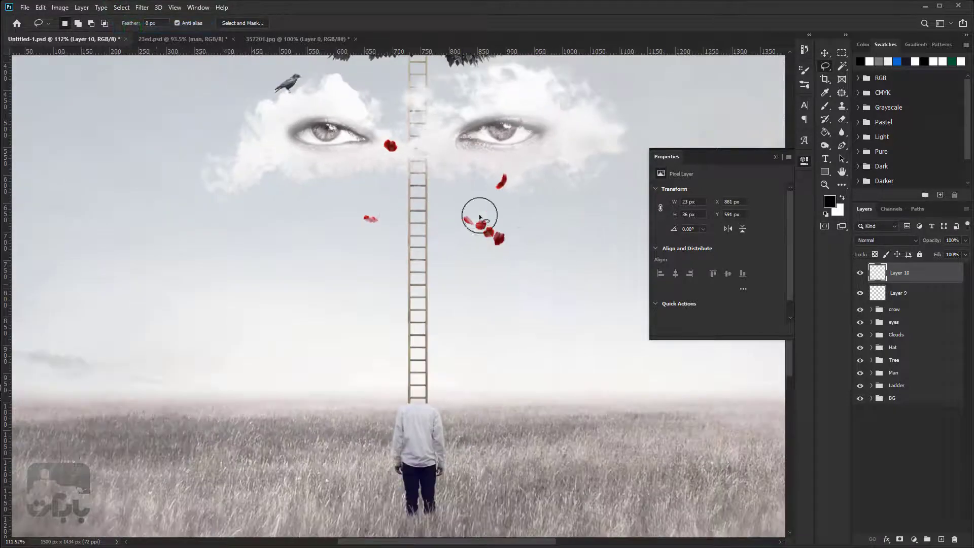
left_click(901, 293, "ctrl")
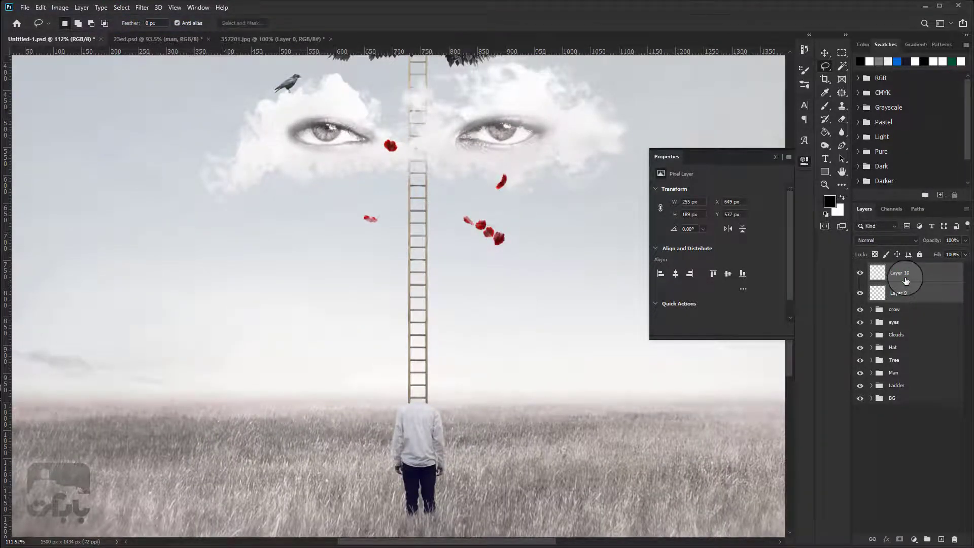
- Merge Layer 9 into Layer 10, then select a petal and stretch it wider with a tilt
left_click(81, 7)
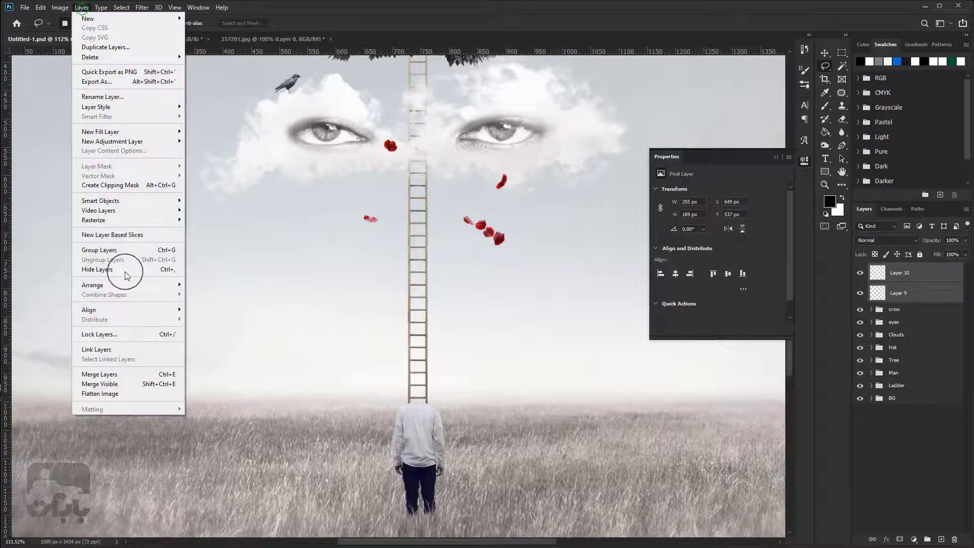
left_click(124, 374)
key("ctrl+plus")
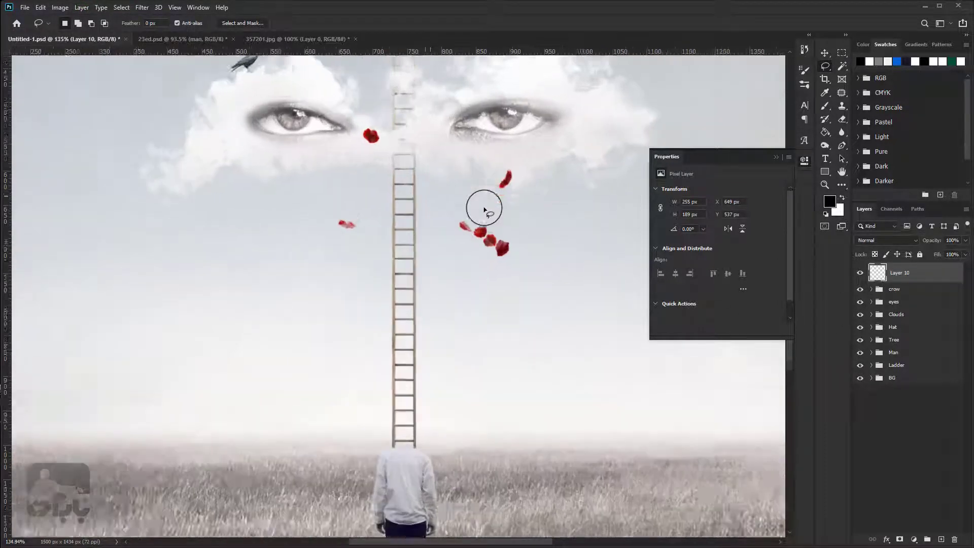
mouse_move(376, 160)
left_mouse_down()
mouse_move(387, 117)
mouse_move(256, 157)
left_mouse_up()
key("ctrl+t")
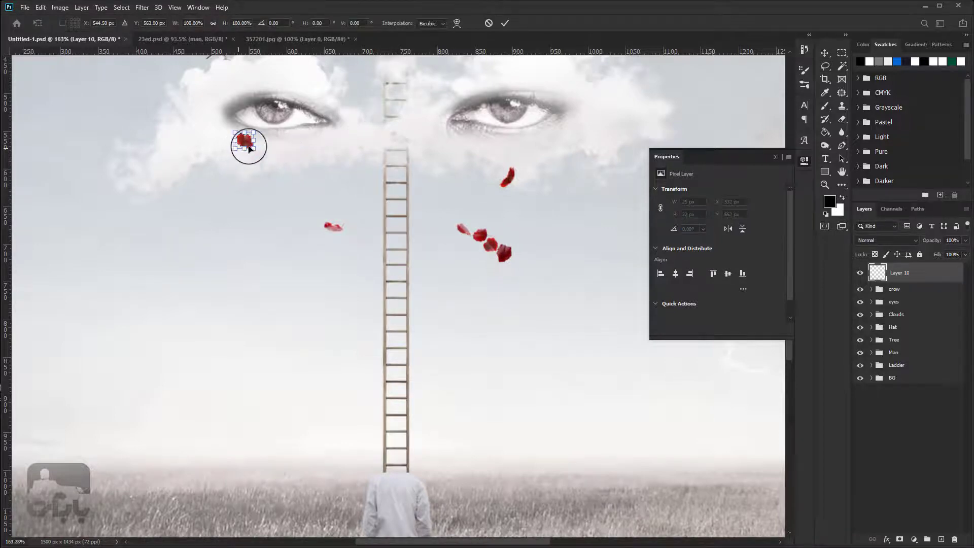
scroll(248, 147, "up", 5)
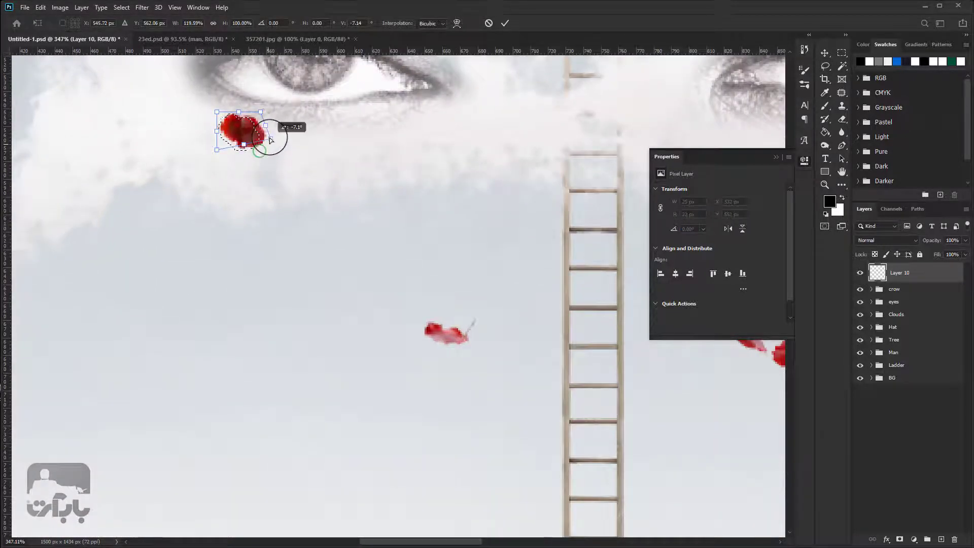
mouse_move(259, 152)
left_mouse_down()
mouse_move(269, 138)
mouse_move(215, 148)
left_mouse_up()
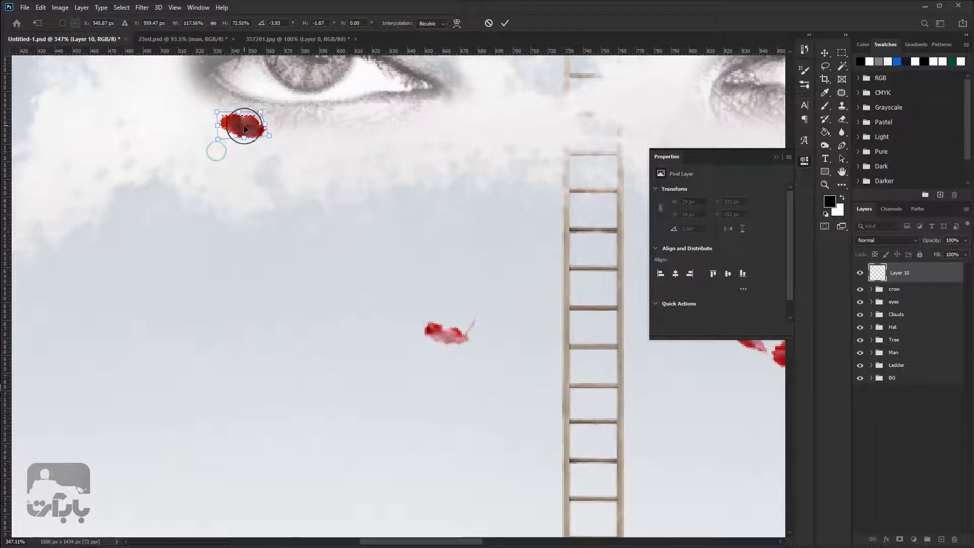
- Skew the petal into a flatter shape and apply it
right_click(244, 126)
left_click(275, 164)
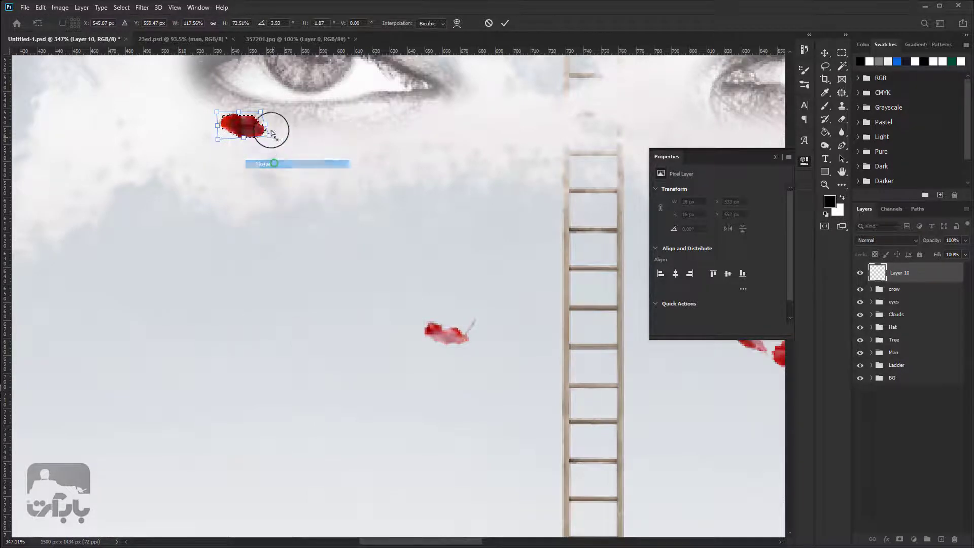
mouse_move(263, 137)
left_mouse_down()
mouse_move(257, 145)
mouse_move(196, 129)
left_mouse_up()
right_click(233, 135)
left_click(263, 184)
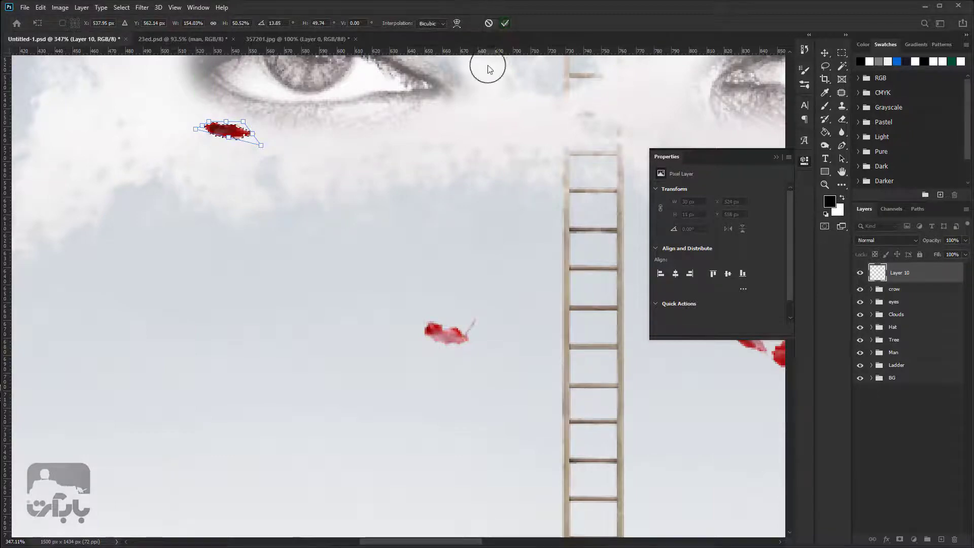
key("Return")
scroll(309, 149, "down", 5)
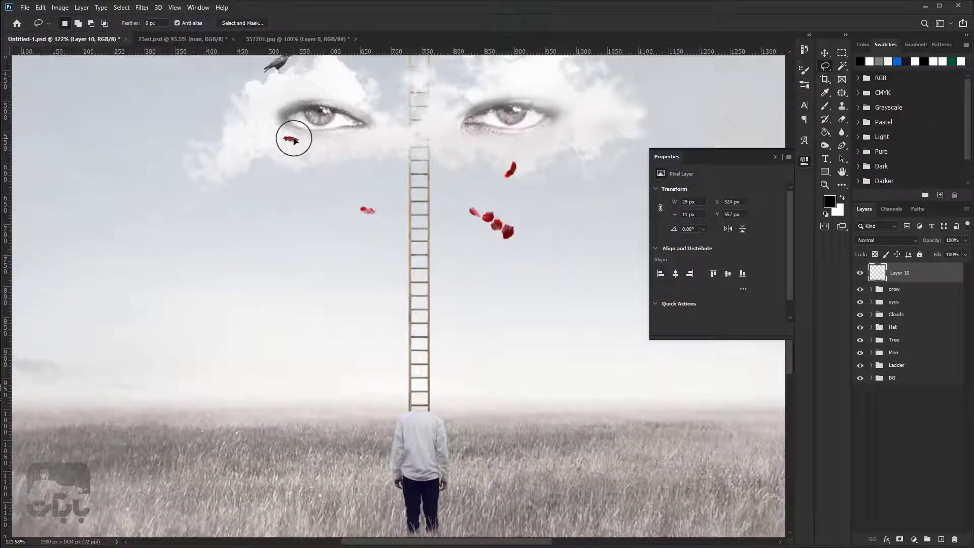
- Rotate the petal to about 51° and place it at the ladder top
key("ctrl+t")
scroll(296, 148, "up", 5)
mouse_move(315, 145)
left_mouse_down()
mouse_move(314, 132)
mouse_move(284, 142)
mouse_move(432, 87)
left_mouse_up()
scroll(284, 142, "down", 4)
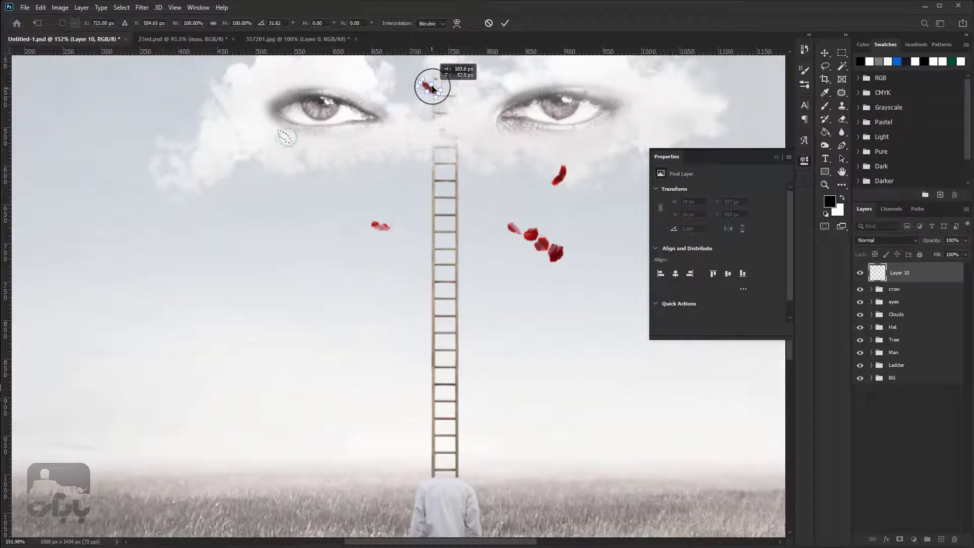
key("Return")
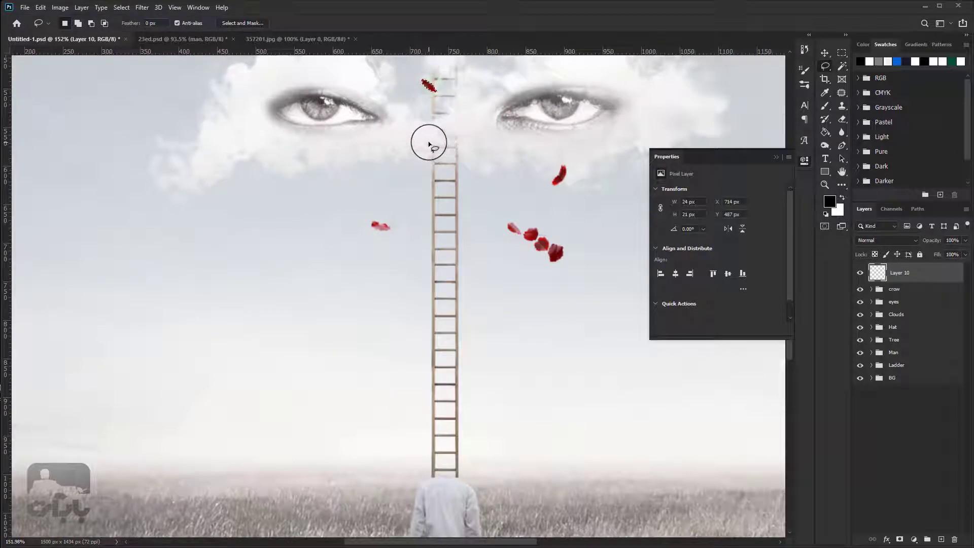
scroll(429, 144, "down", 2)
scroll(515, 191, "up", 2)
- Select petals from the cluster, moving one right and another just below the tree
mouse_move(493, 205)
left_mouse_down()
mouse_move(454, 232)
mouse_move(465, 217)
mouse_move(589, 183)
left_mouse_up()
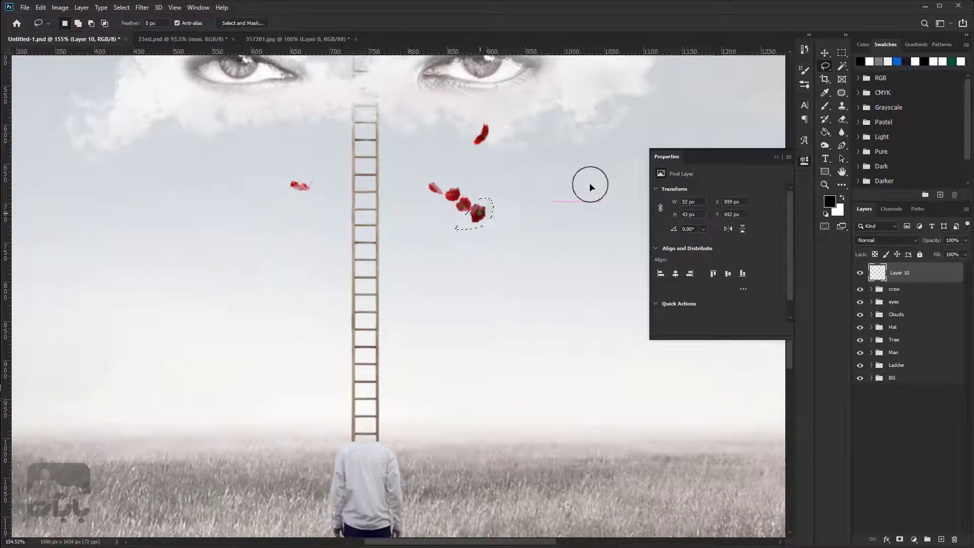
left_click(502, 220)
mouse_move(484, 200)
left_mouse_down()
mouse_move(447, 209)
mouse_move(460, 200)
mouse_move(203, 169)
left_mouse_up()
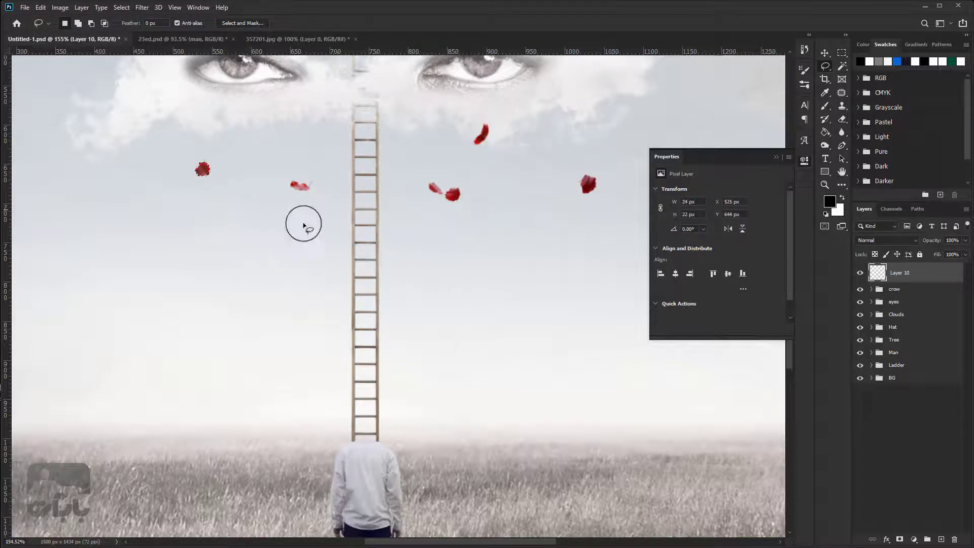
mouse_move(468, 188)
left_mouse_down()
mouse_move(441, 206)
mouse_move(307, 118)
left_mouse_up()
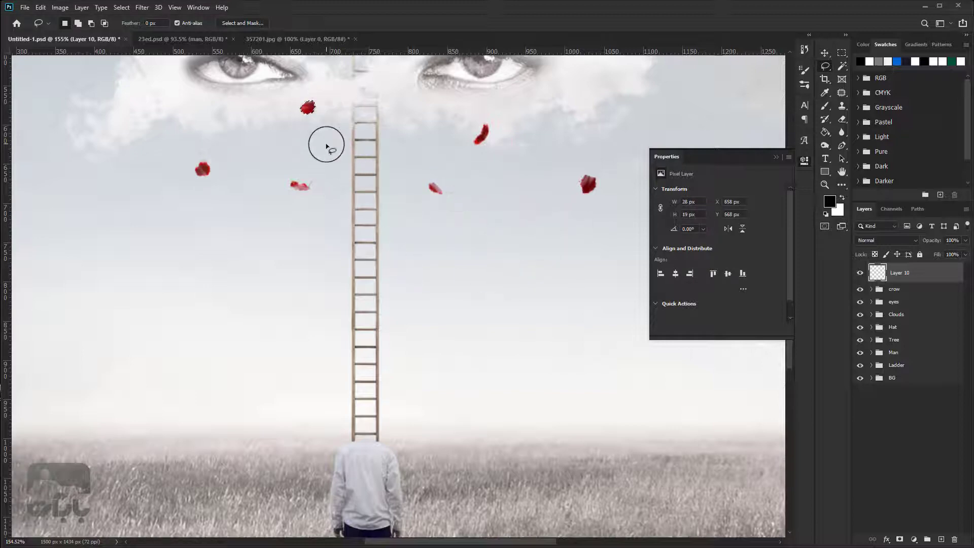
scroll(327, 146, "down", 3)
scroll(327, 146, "down", 3)
scroll(456, 256, "up", 3)
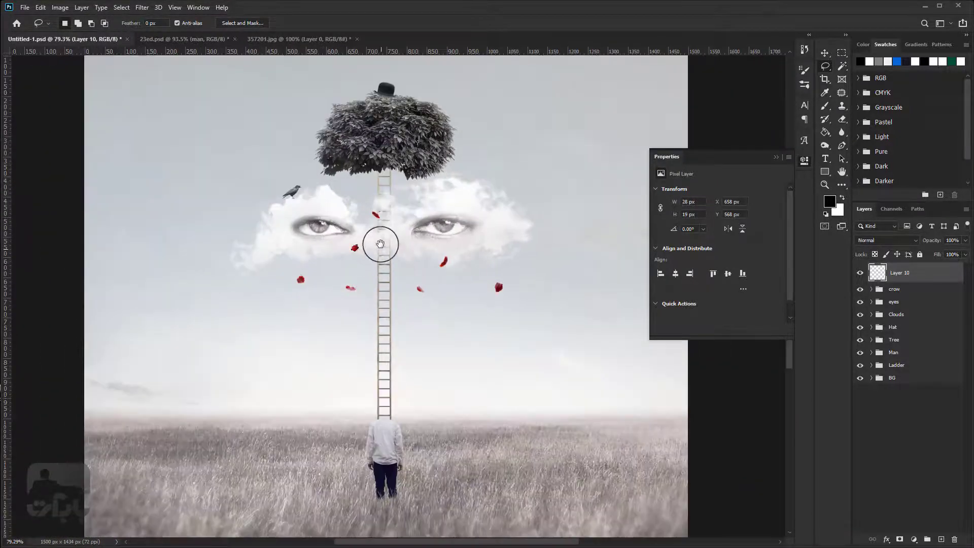
left_click_drag(379, 241, 330, 334)
scroll(329, 335, "up", 2)
scroll(316, 338, "up", 2)
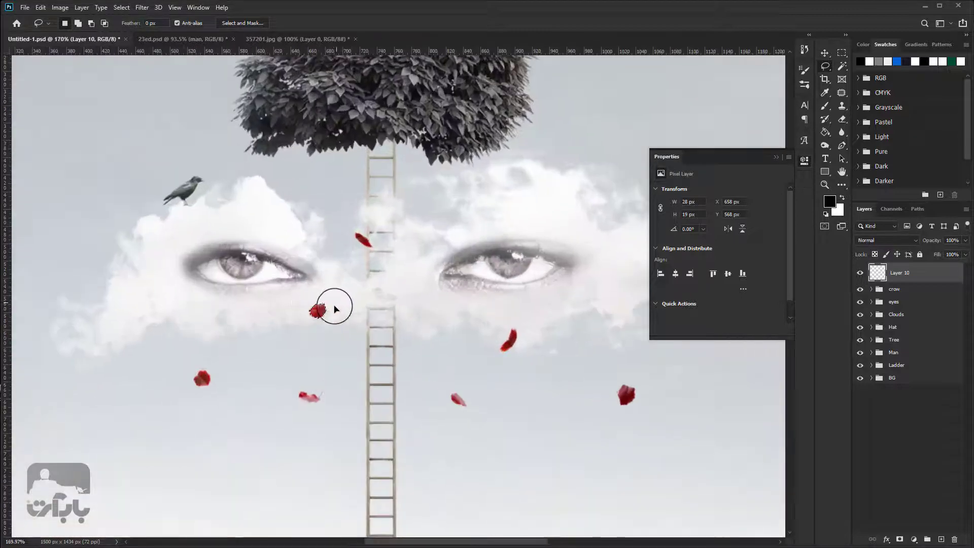
left_click_drag(317, 291, 297, 172)
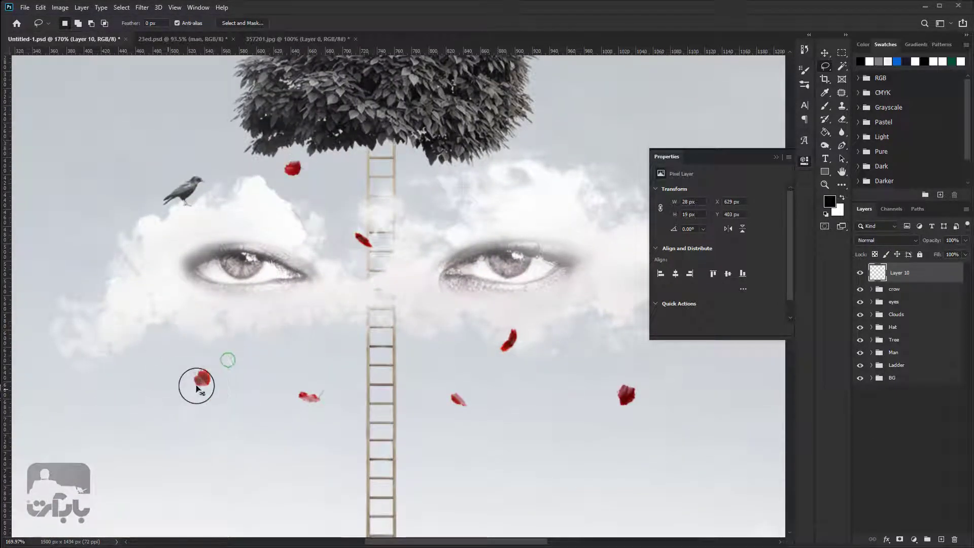
- Move petals into the right cloud and just below the right eye
left_click_drag(198, 383, 458, 216)
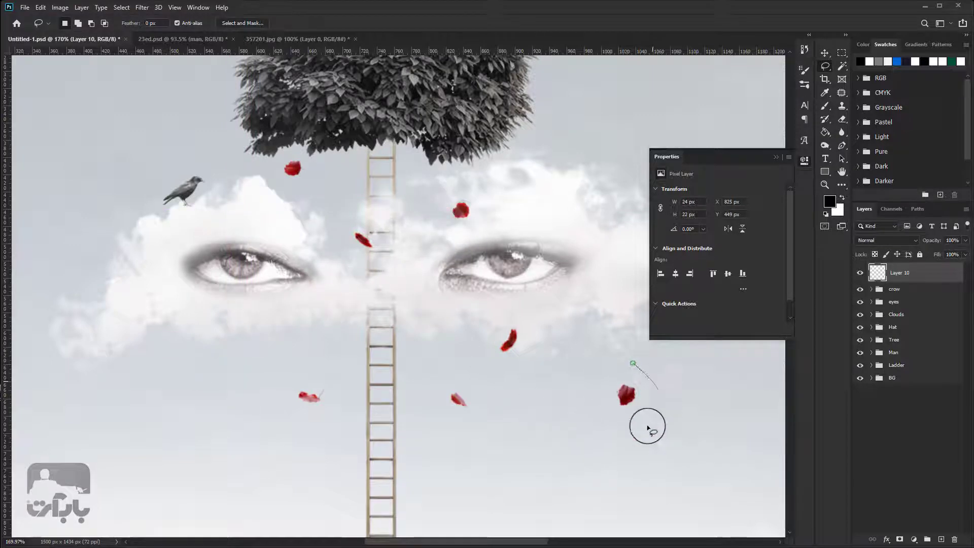
mouse_move(633, 401)
left_mouse_down()
mouse_move(319, 318)
mouse_move(334, 311)
left_mouse_up()
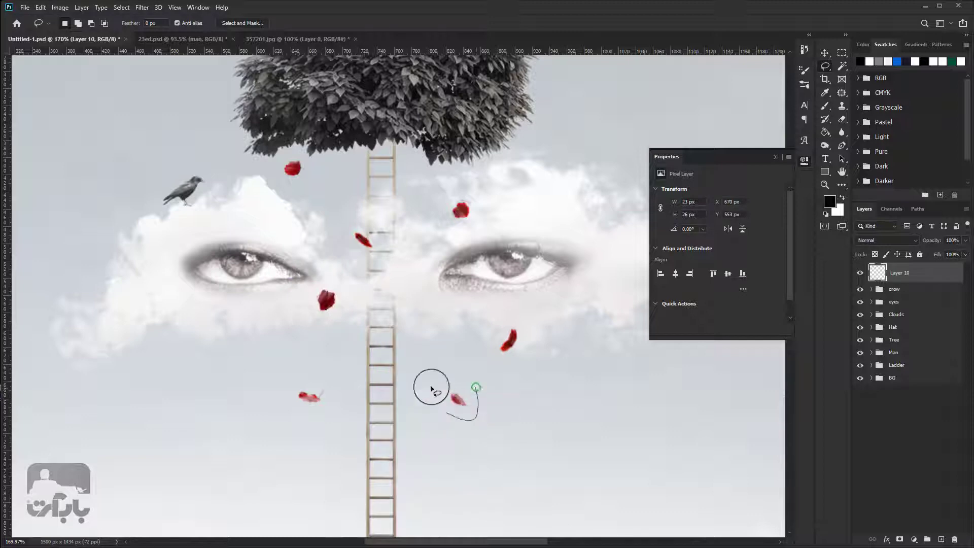
left_click_drag(464, 405, 441, 367)
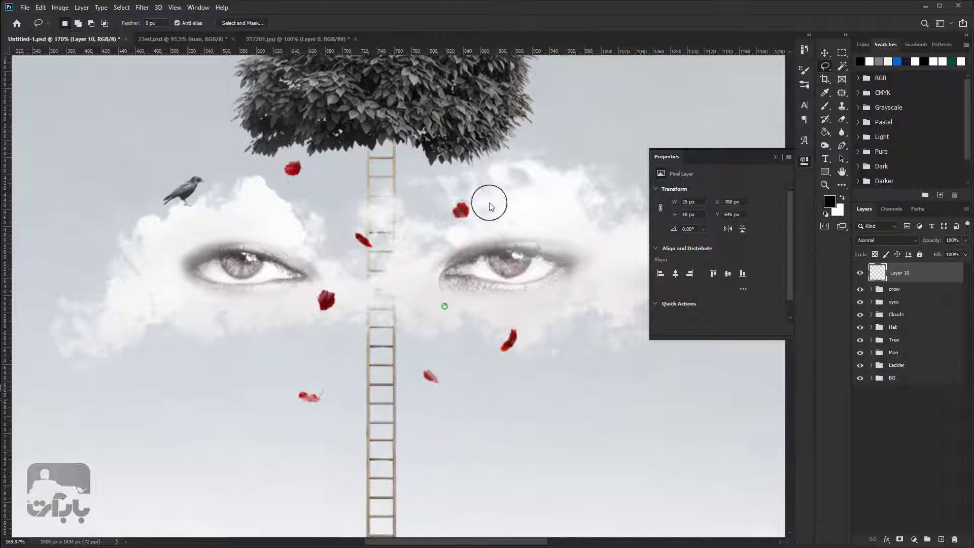
left_click_drag(490, 205, 437, 137)
left_click(389, 91)
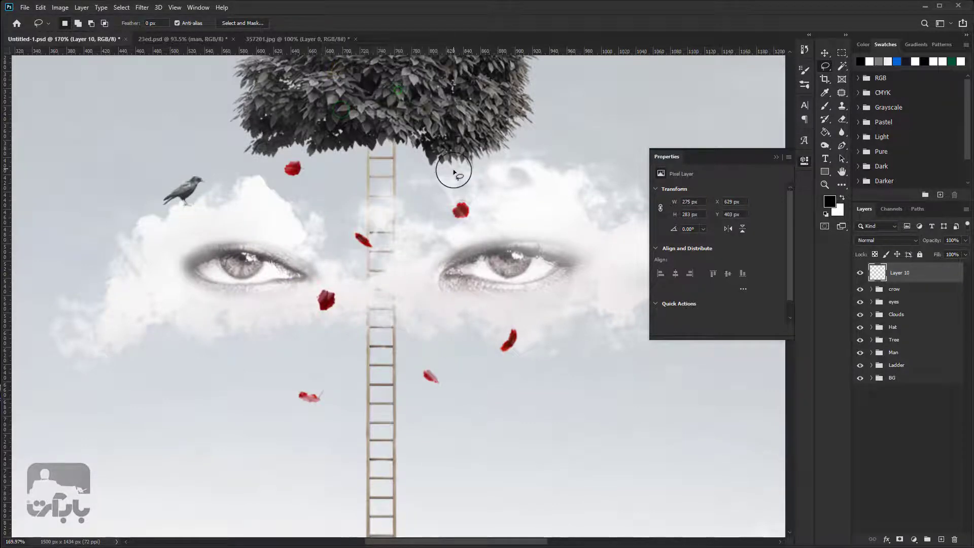
scroll(456, 208, "up", 3)
- Select a red petal and place a copy above the right eye
mouse_move(488, 178)
left_mouse_down()
mouse_move(458, 179)
mouse_move(453, 250)
left_mouse_up()
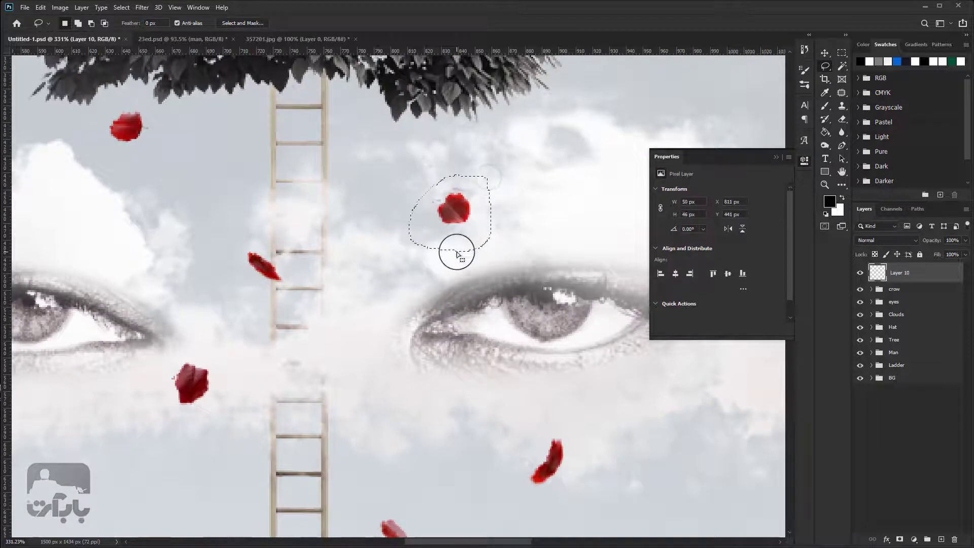
scroll(452, 250, "down", 2)
mouse_move(624, 216)
left_mouse_down()
mouse_move(458, 221)
mouse_move(474, 243)
mouse_move(458, 233)
mouse_move(625, 307)
left_mouse_up()
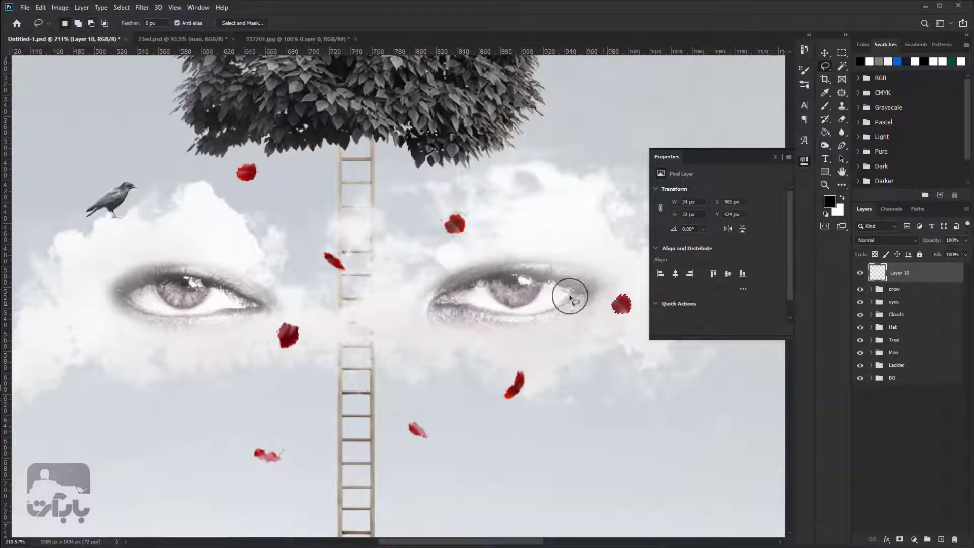
mouse_move(482, 225)
left_mouse_down()
mouse_move(434, 243)
mouse_move(440, 224)
left_mouse_up()
- Warp the new petal into a curled shape and apply it
key("ctrl+t")
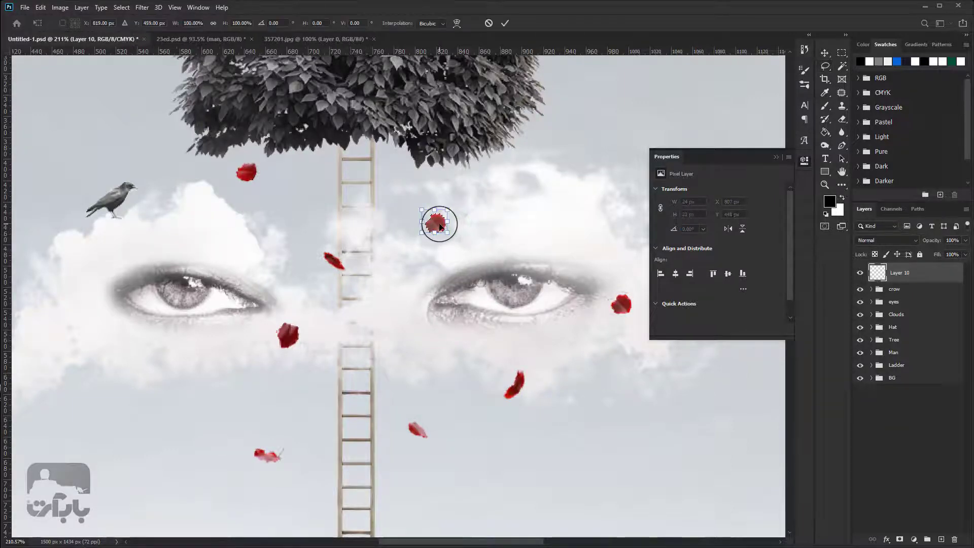
scroll(439, 223, "up", 2)
left_click(456, 22)
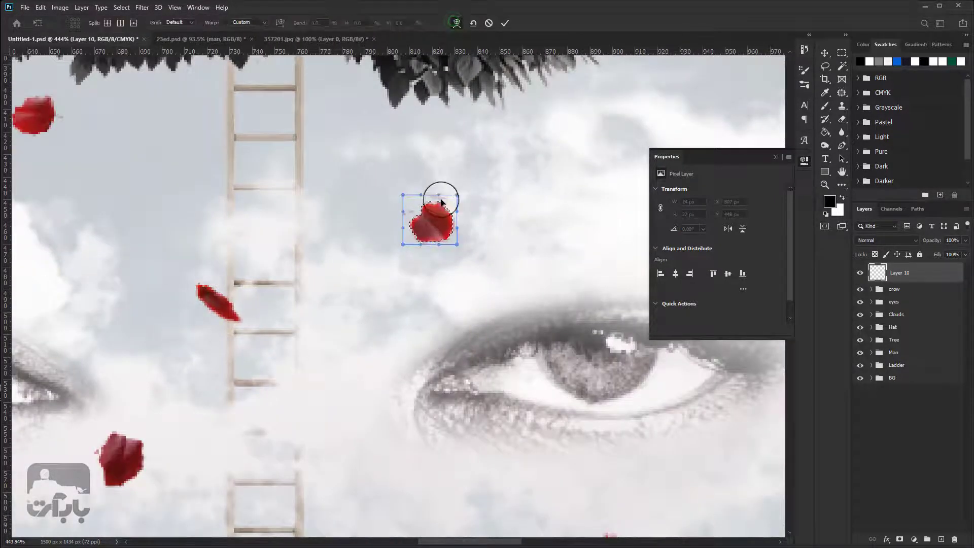
left_click_drag(453, 202, 436, 218)
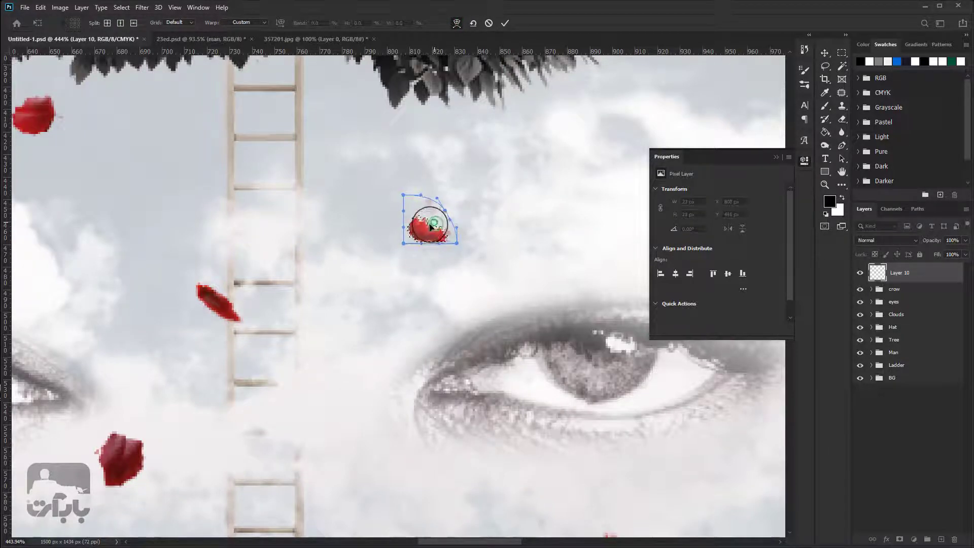
left_click_drag(429, 232, 428, 200)
key("Return")
key("l")
scroll(409, 208, "down", 5)
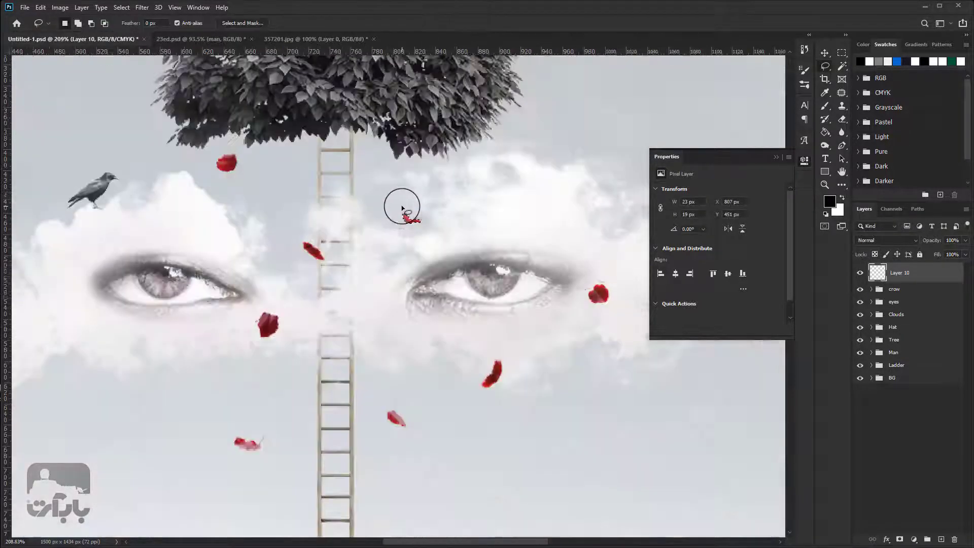
scroll(409, 208, "down", 2)
- Duplicate a petal from near the tree and place it above the left cloud
left_click_drag(327, 190, 304, 190)
scroll(304, 190, "up", 5)
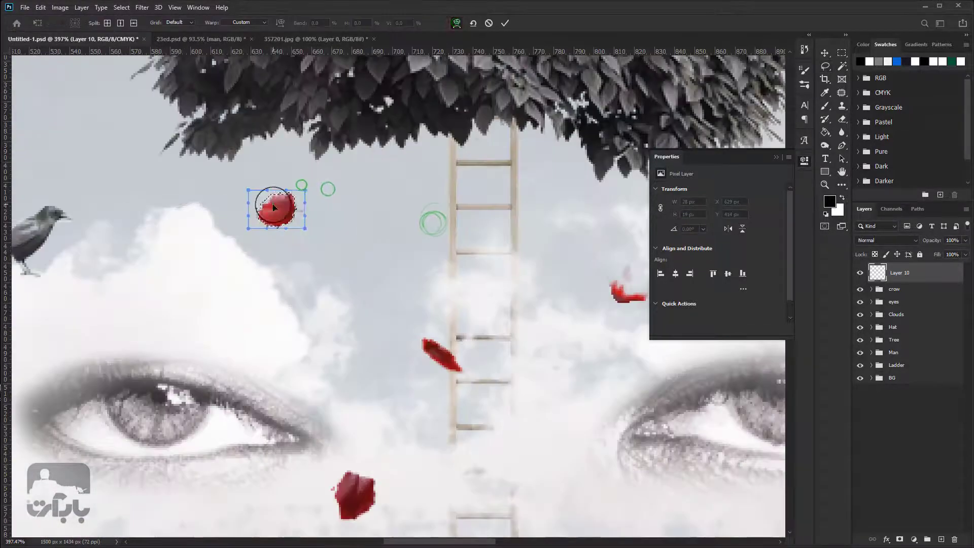
scroll(268, 207, "down", 5)
scroll(304, 203, "up", 2)
mouse_move(251, 104)
left_mouse_down()
mouse_move(87, 246)
mouse_move(260, 217)
left_mouse_up()
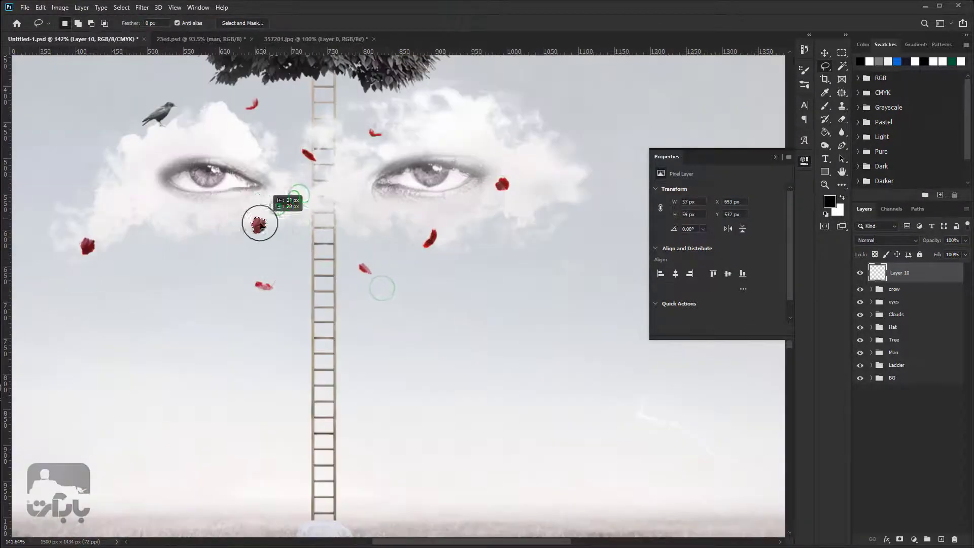
right_click(290, 256)
left_click(305, 272)
scroll(256, 203, "down", 2)
- Copy another petal and warp it into a bent shape near the right eye
mouse_move(406, 221)
left_mouse_down()
mouse_move(396, 257)
mouse_move(322, 142)
mouse_move(188, 120)
left_mouse_up()
scroll(322, 142, "up", 1)
scroll(187, 119, "up", 3)
right_click(191, 93)
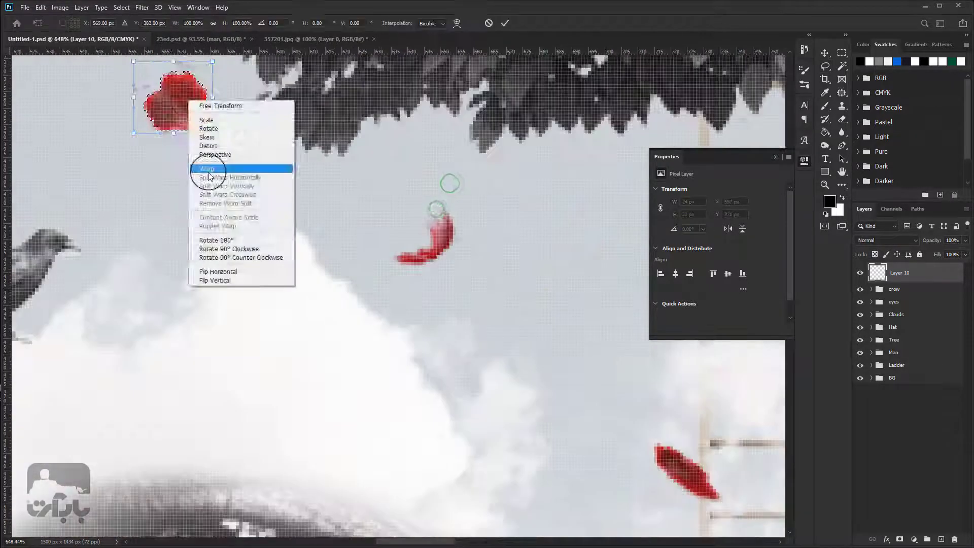
left_click(208, 165)
scroll(202, 219, "down", 3)
left_click_drag(202, 220, 354, 195)
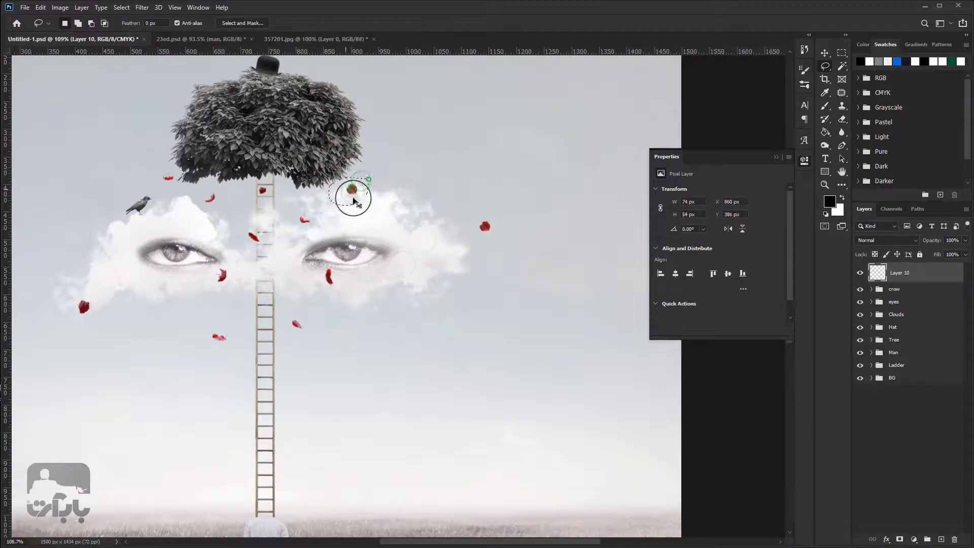
scroll(348, 198, "up", 5)
- Rotate the small petal beside the right eye and apply the transform
right_click(358, 171)
left_click(401, 238)
scroll(363, 152, "down", 3)
scroll(362, 151, "up", 3)
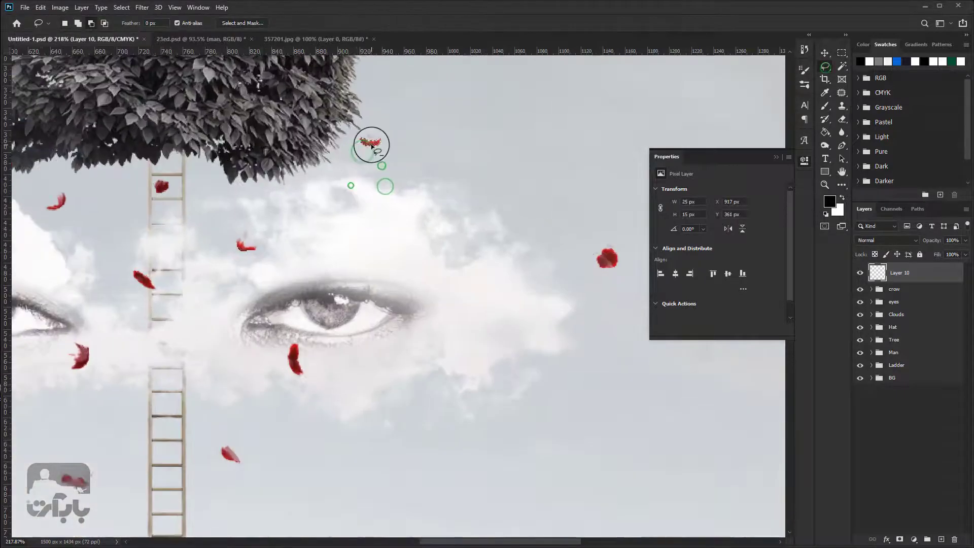
mouse_move(311, 202)
left_mouse_down()
mouse_move(326, 185)
mouse_move(583, 202)
mouse_move(492, 213)
left_mouse_up()
scroll(326, 185, "down", 3)
scroll(477, 222, "up", 5)
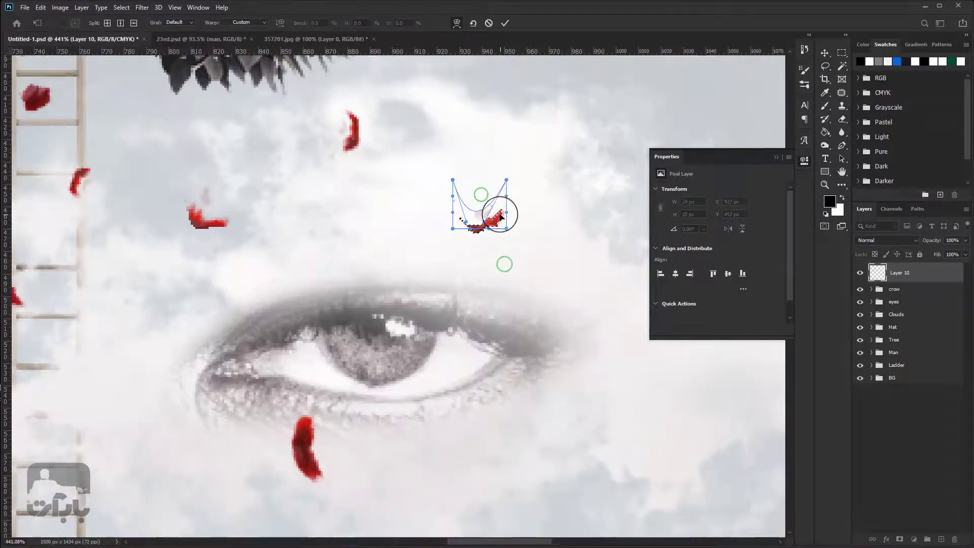
key("Return")
scroll(494, 210, "down", 5)
scroll(490, 209, "down", 3)
- Warp a copied red petal on the ladder into a curl and commit it
left_click_drag(420, 351, 331, 384)
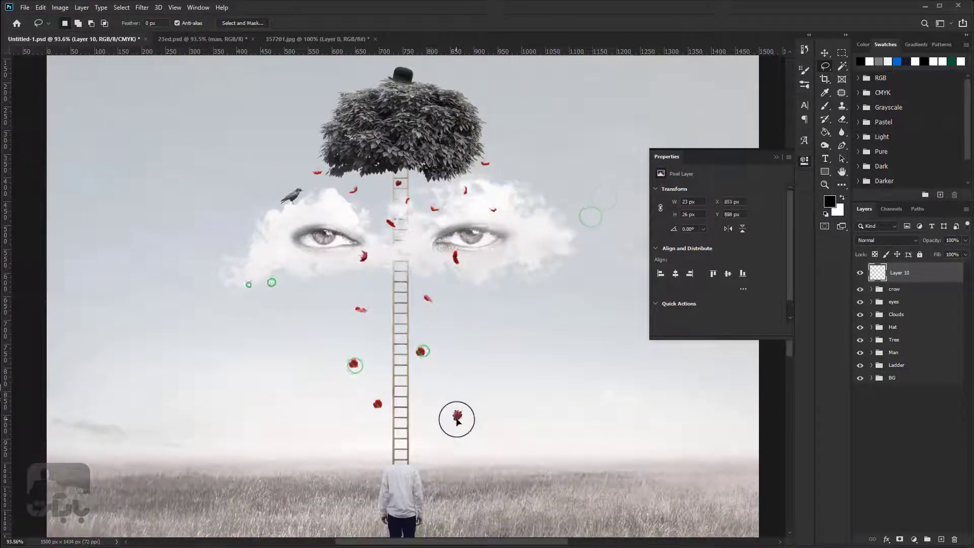
scroll(456, 418, "down", 4)
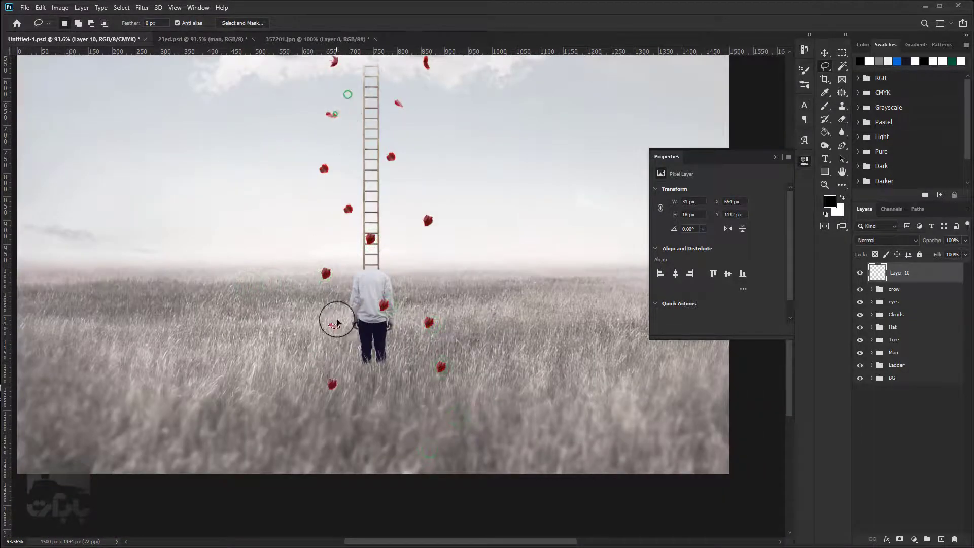
scroll(333, 320, "up", 5)
left_click_drag(363, 248, 285, 311)
key("Return")
scroll(276, 192, "down", 5)
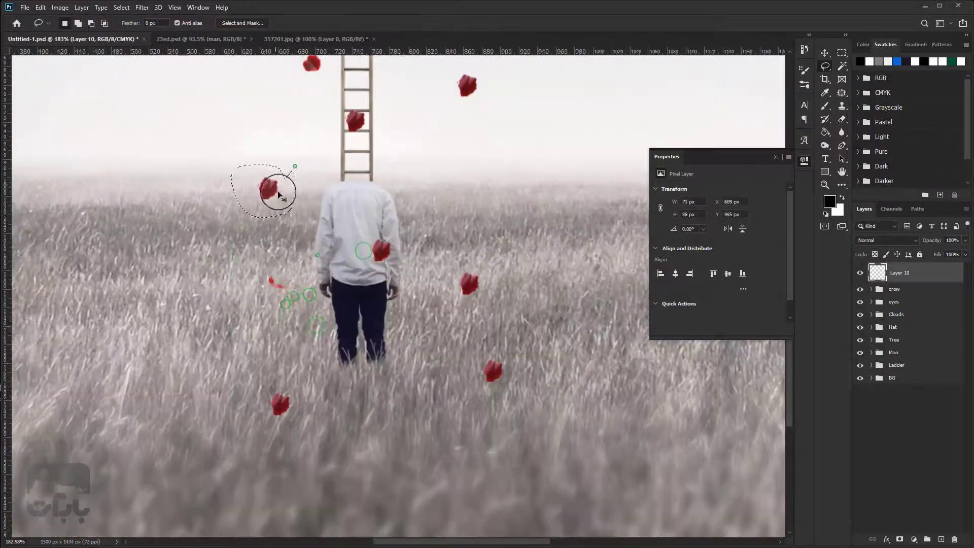
scroll(256, 170, "up", 3)
- Copy a petal from near the man onto his shirt and warp it into place
left_click_drag(487, 259, 476, 281)
scroll(477, 282, "up", 4)
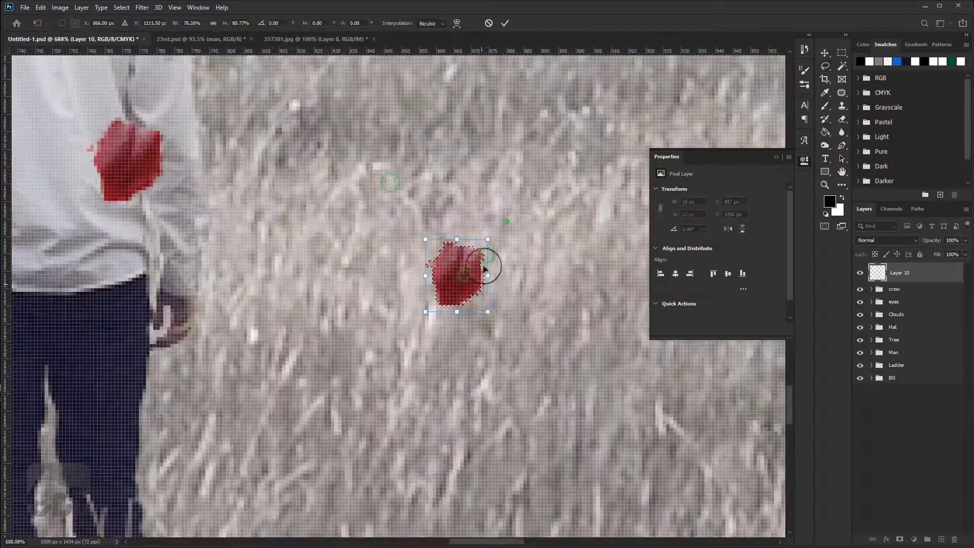
key("ctrl+t")
scroll(456, 304, "down", 5)
scroll(457, 315, "up", 2)
right_click(454, 372)
key("Escape")
scroll(424, 267, "up", 2)
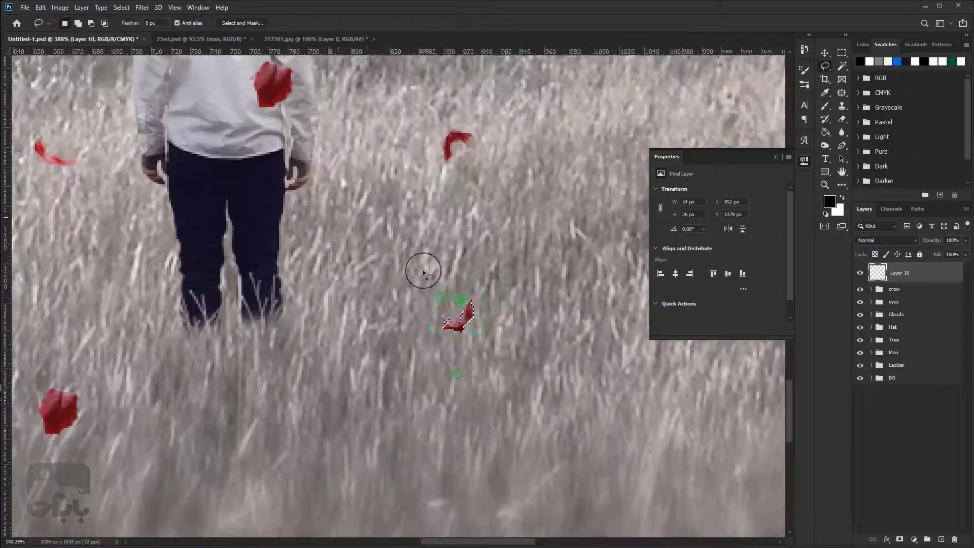
left_click_drag(454, 312, 337, 185)
scroll(338, 183, "up", 4)
left_click(456, 23)
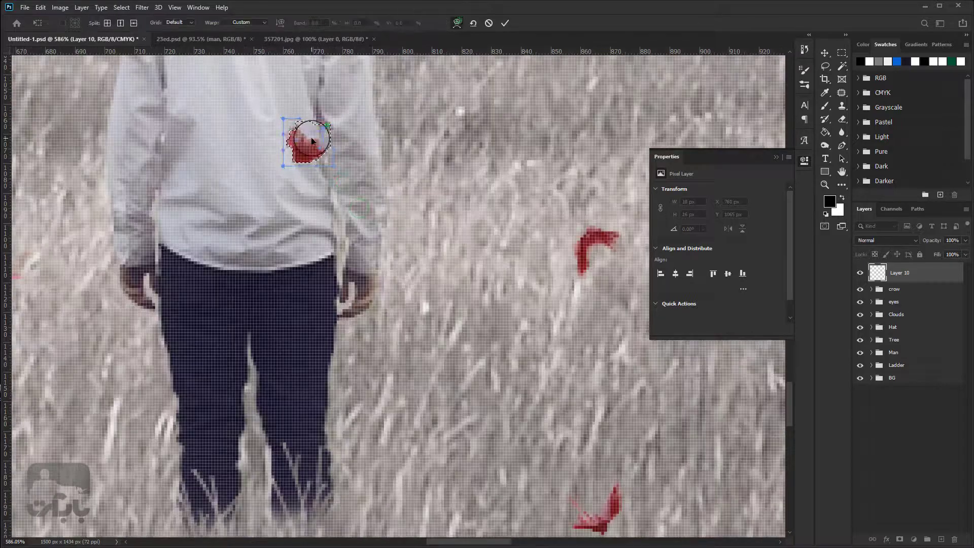
scroll(294, 135, "down", 5)
scroll(233, 169, "up", 3)
scroll(220, 177, "up", 2)
key("Return")
- Bend the petal on the man's shirt and lasso another petal right of the ladder
key("l")
left_click_drag(567, 208, 600, 328)
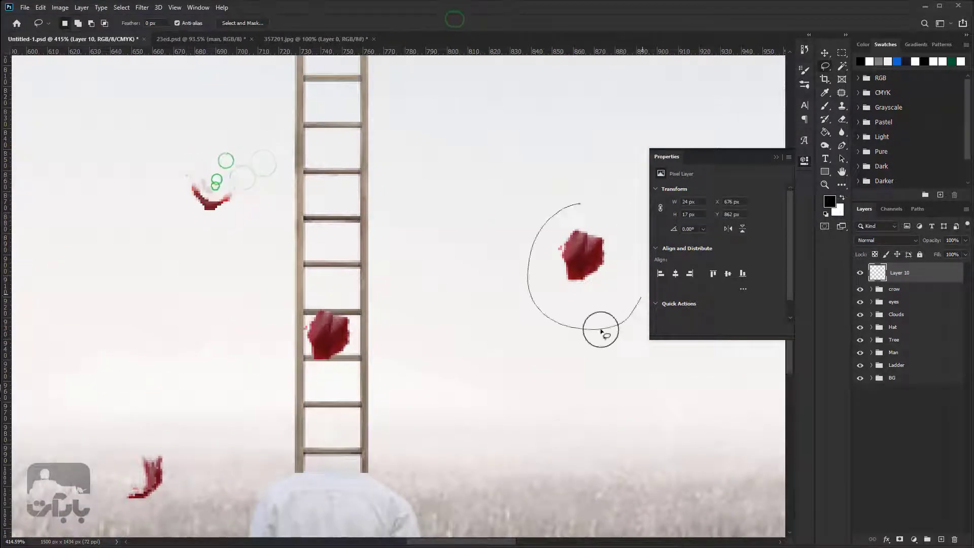
scroll(580, 258, "down", 5)
left_click_drag(488, 153, 470, 176)
scroll(469, 172, "up", 4)
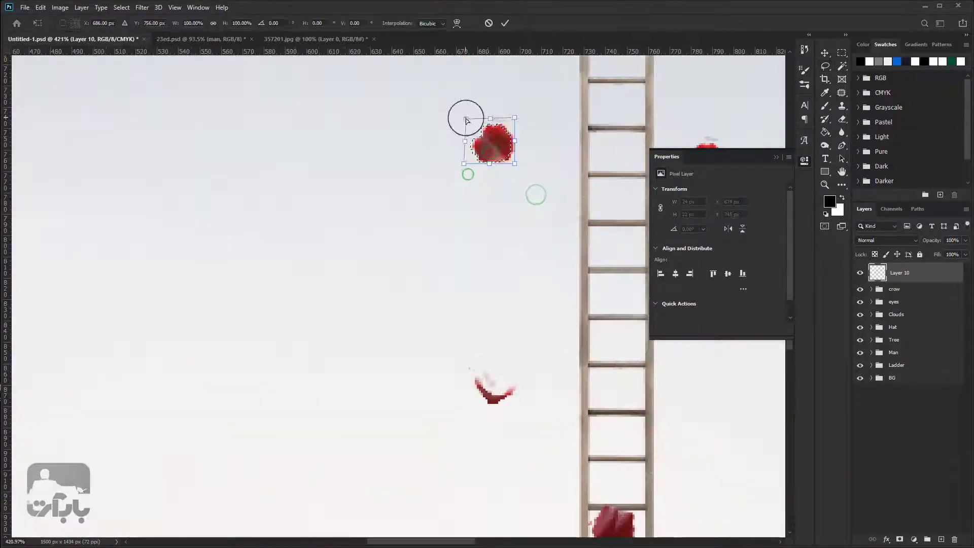
scroll(502, 132, "up", 3)
scroll(434, 127, "down", 6)
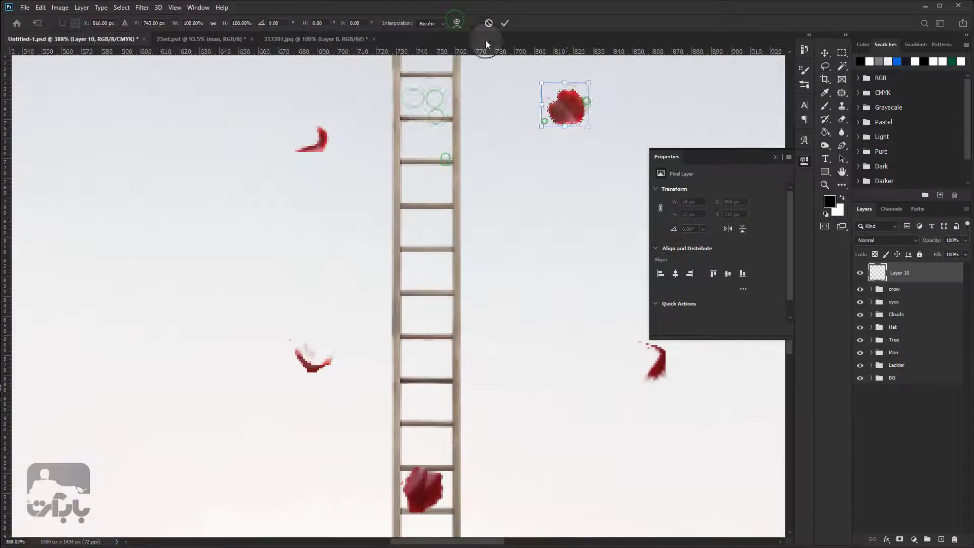
scroll(554, 152, "down", 3)
scroll(406, 218, "up", 2)
scroll(406, 219, "up", 1)
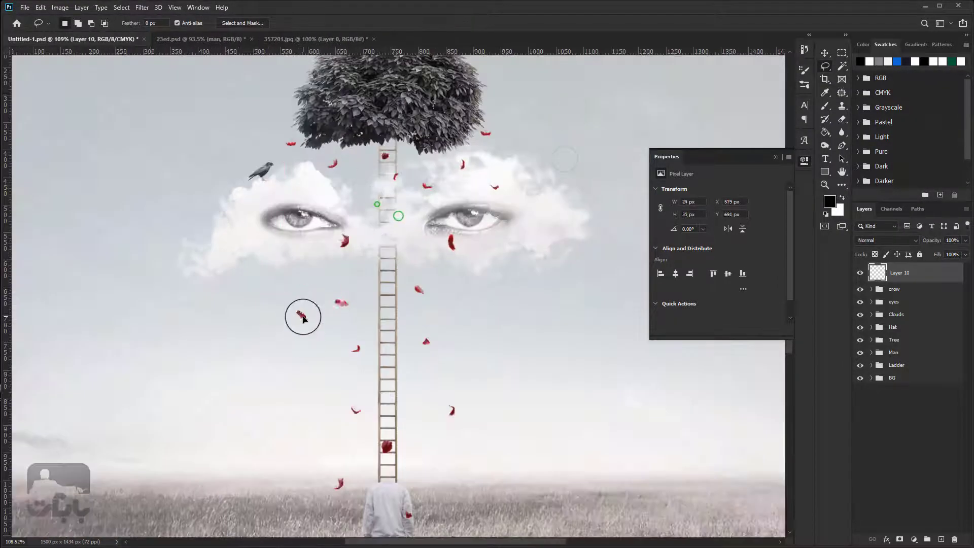
scroll(301, 318, "up", 4)
- Lasso small petals left of the ladder, near the eyes, and right of the ladder
left_click_drag(253, 317, 256, 321)
scroll(435, 337, "down", 5)
scroll(361, 287, "up", 3)
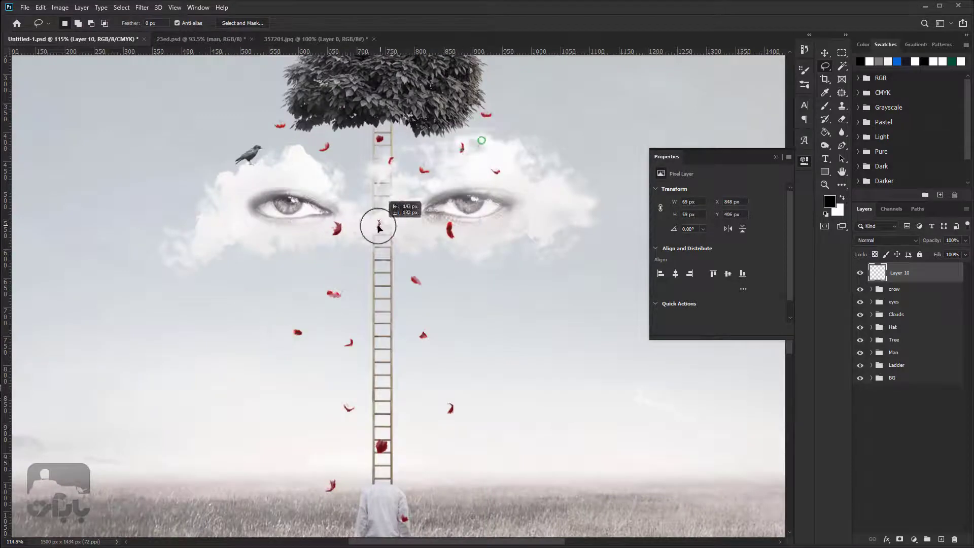
scroll(387, 217, "up", 4)
left_click_drag(366, 223, 390, 234)
scroll(422, 195, "down", 4)
scroll(421, 195, "down", 1)
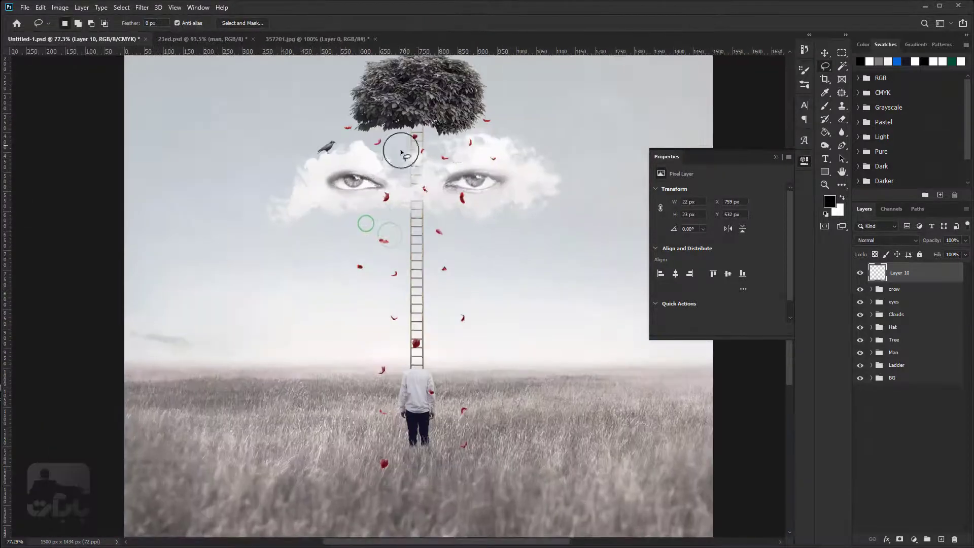
scroll(481, 262, "up", 5)
left_click_drag(472, 198, 494, 200)
scroll(455, 263, "down", 5)
- Save the composite as Untitled-1.psd with Ctrl+S
scroll(455, 263, "down", 3)
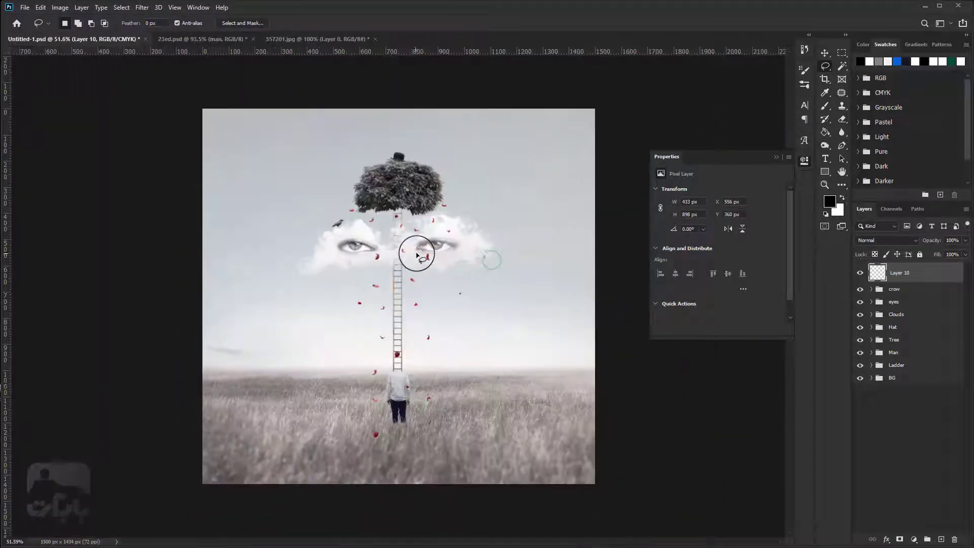
key("ctrl+s")
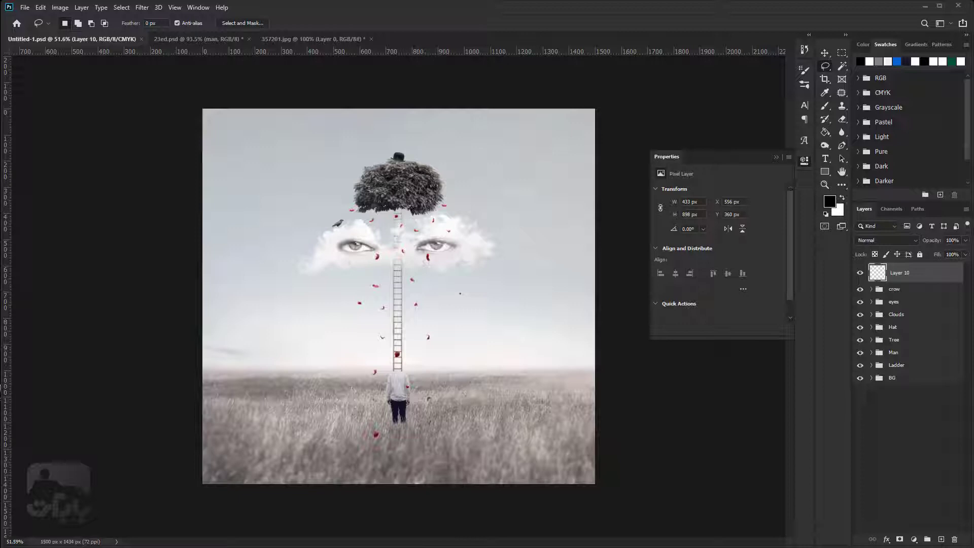
left_click(608, 288)
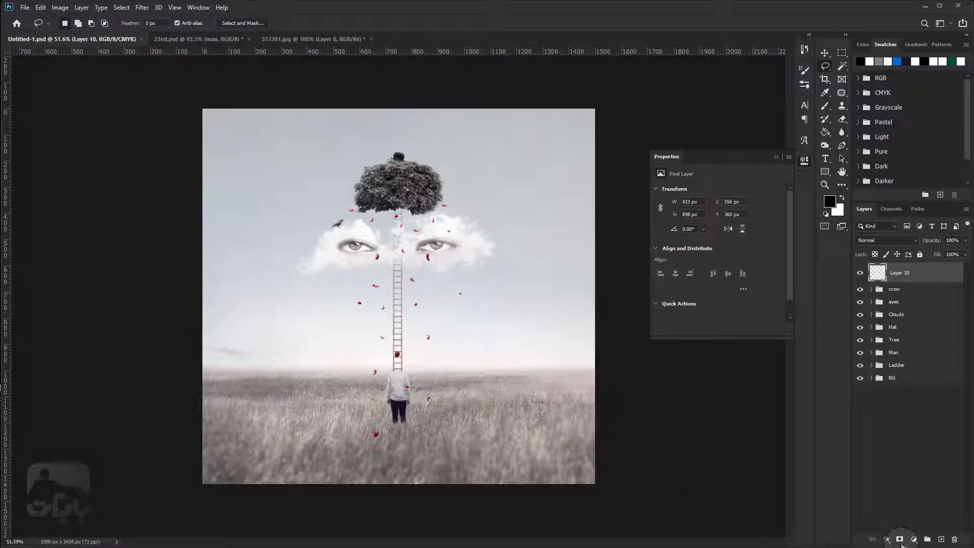
- Add a Hue/Saturation adjustment with Saturation -92 to turn the feathers dark grey
left_click(914, 539)
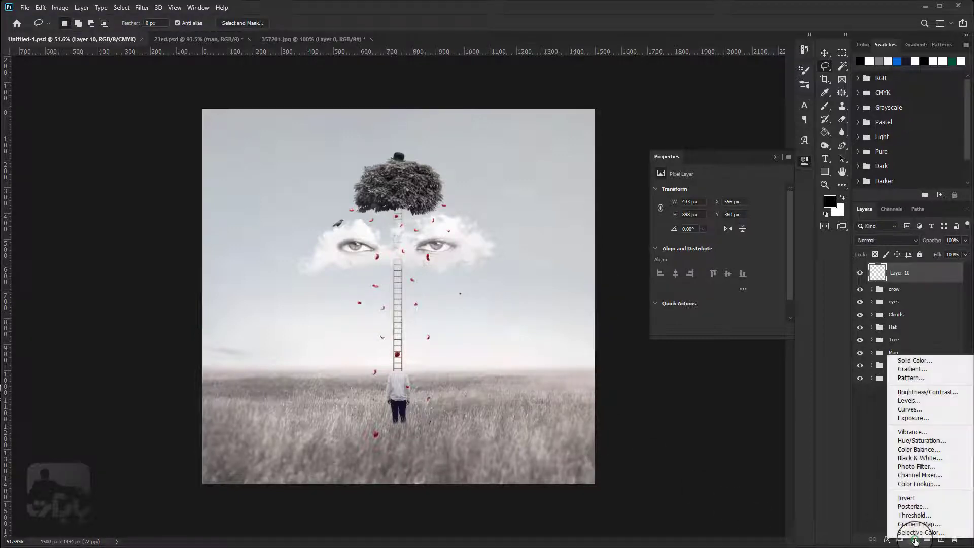
left_click(919, 440)
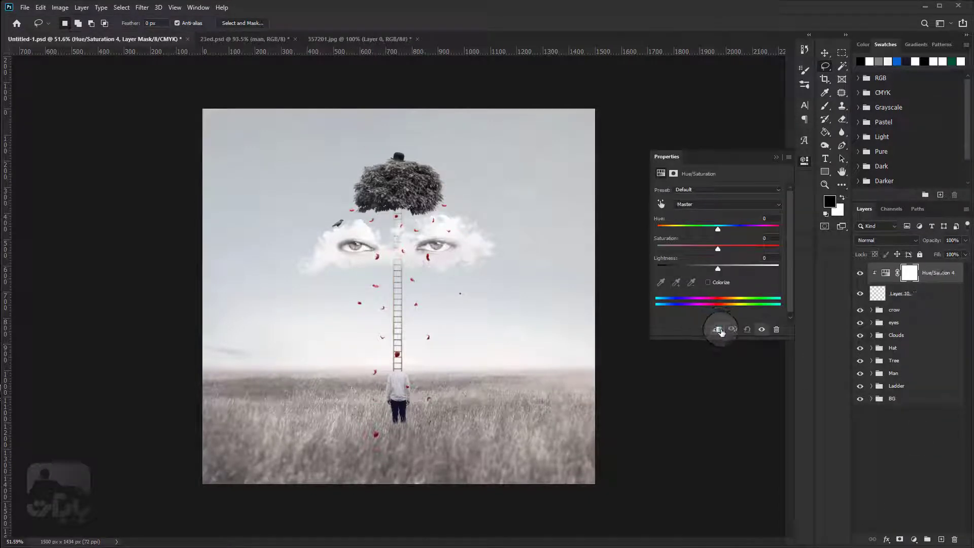
left_click(767, 237)
type("-92")
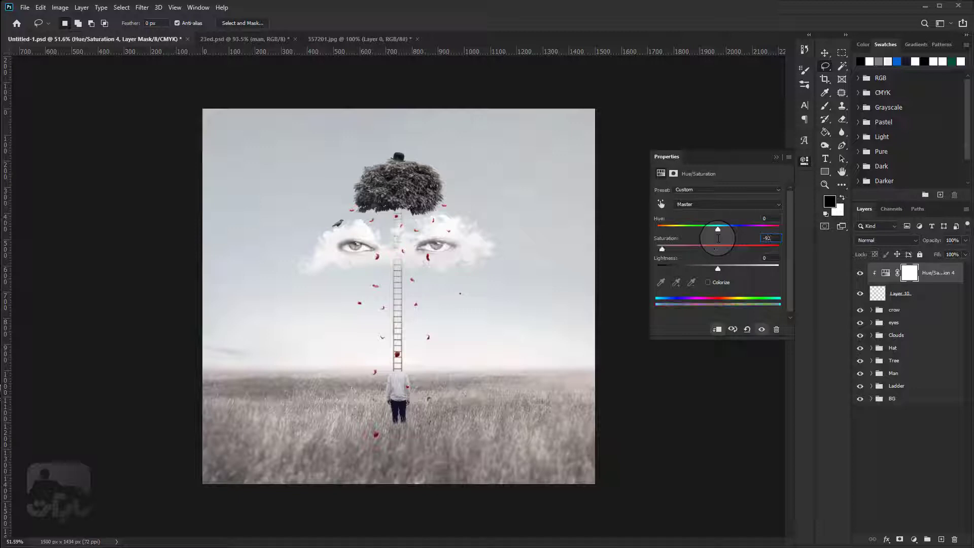
- Add a Color Balance adjustment on Midtones with Cyan -21 and Blue +11
left_click(914, 539)
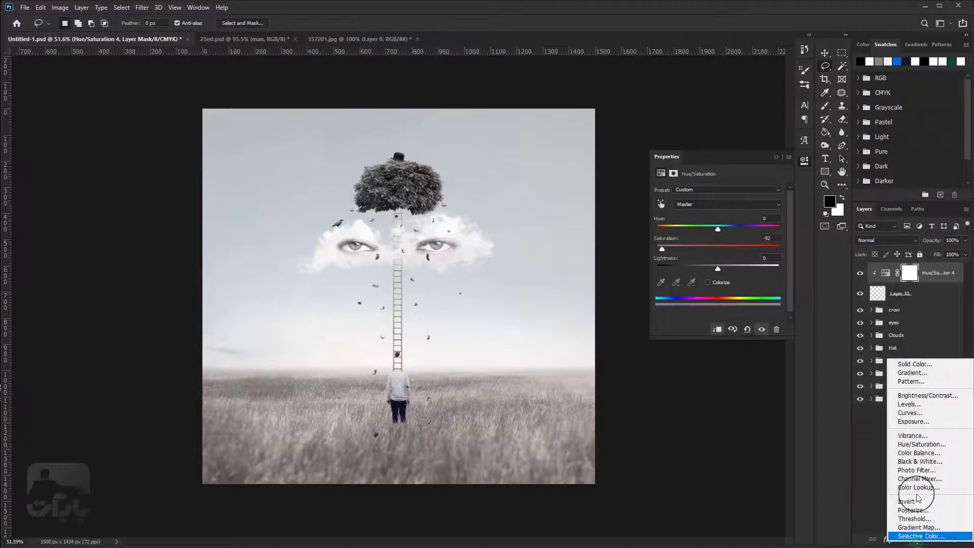
left_click(919, 452)
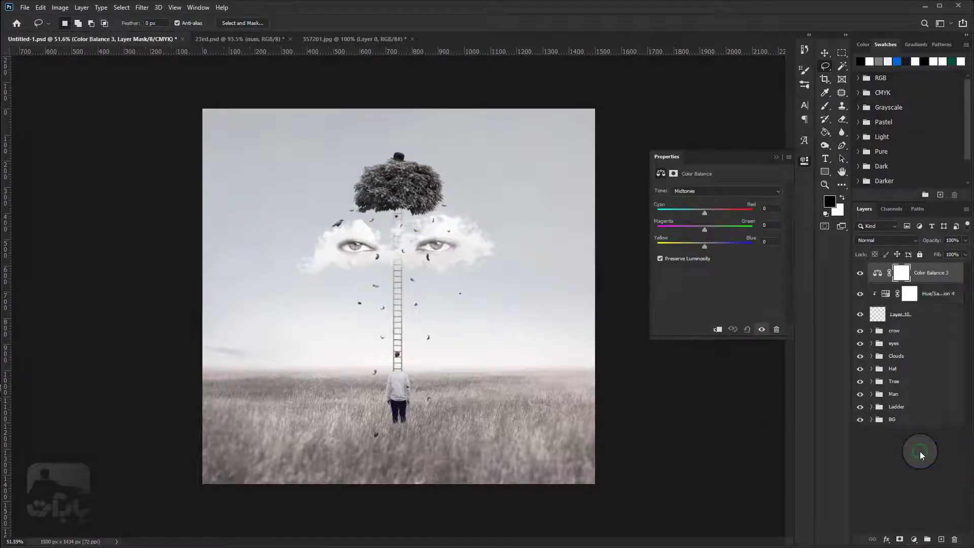
left_click(689, 190)
left_click(759, 208)
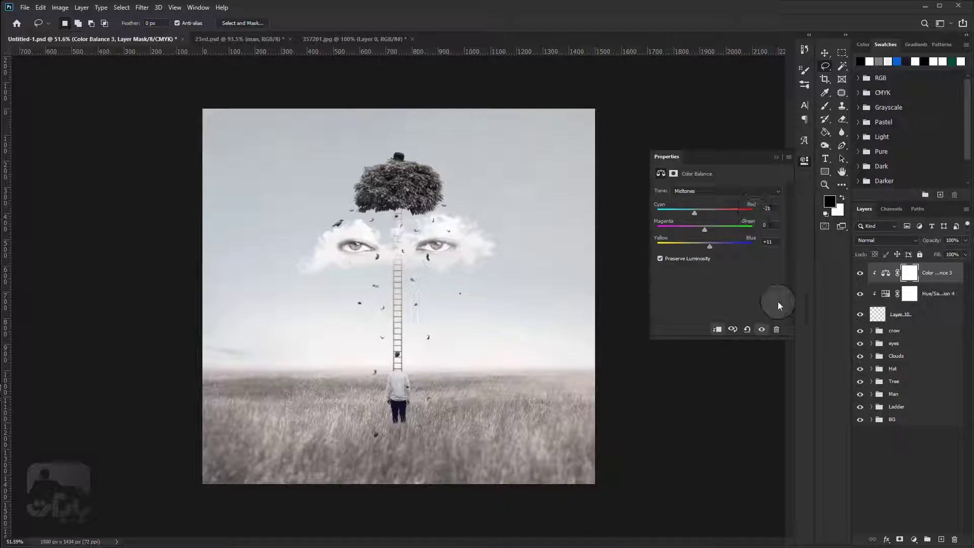
- Toggle Color Balance 3 and the desaturation layer to compare before and after
left_click(860, 274)
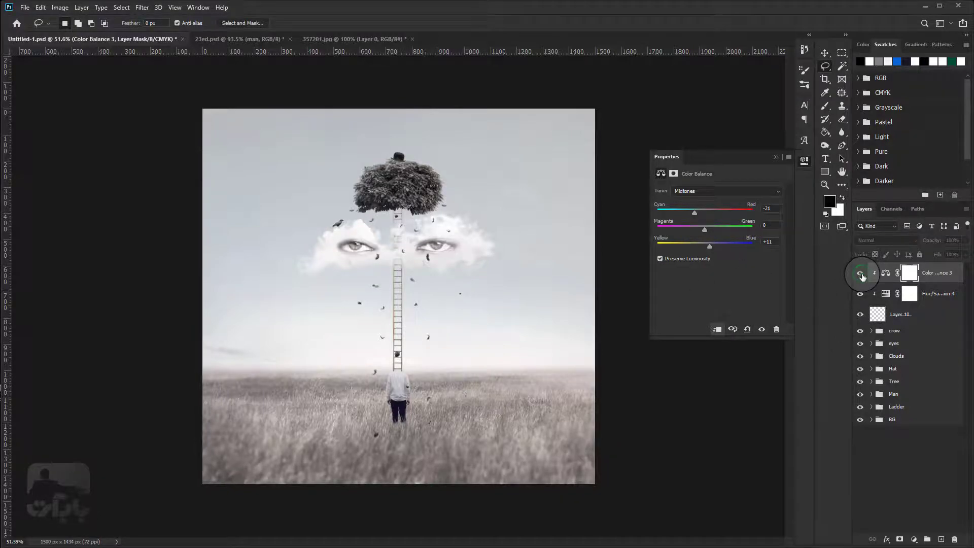
scroll(425, 293, "up", 3)
left_click(860, 275)
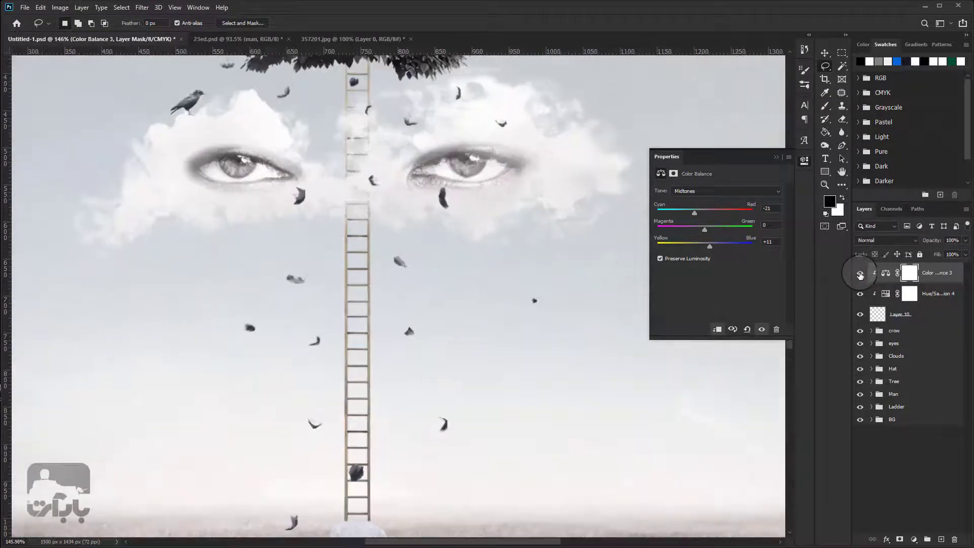
left_click(860, 274)
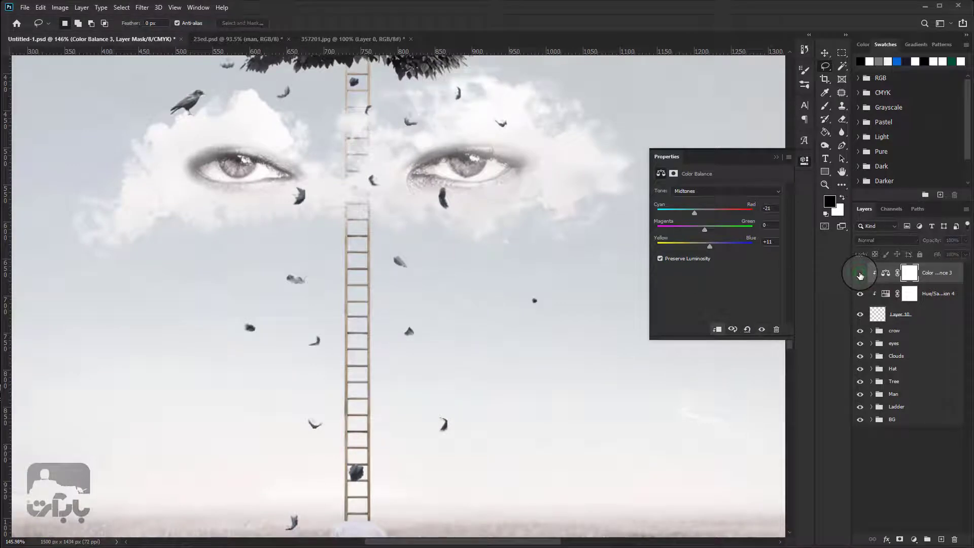
left_click(859, 274)
left_click(860, 294)
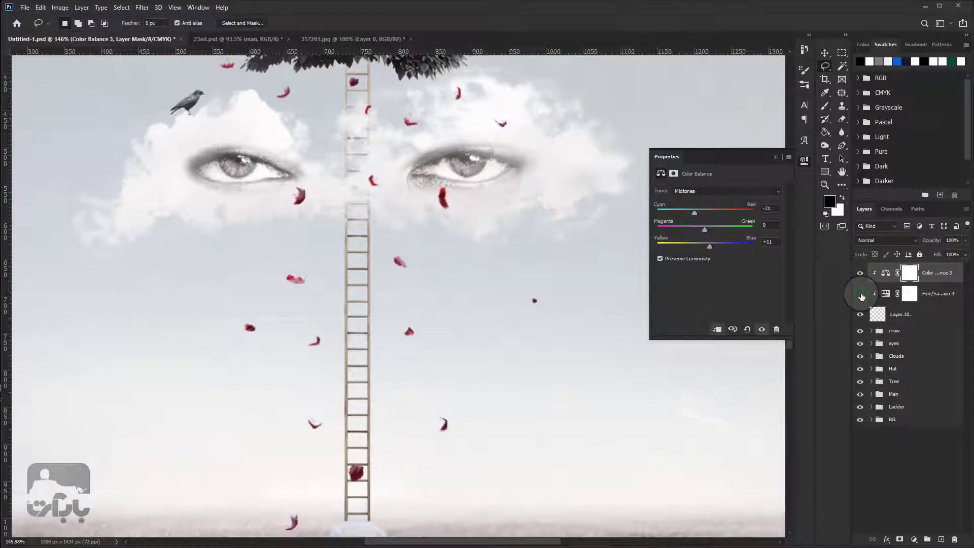
left_click(860, 294)
scroll(470, 282, "down", 3)
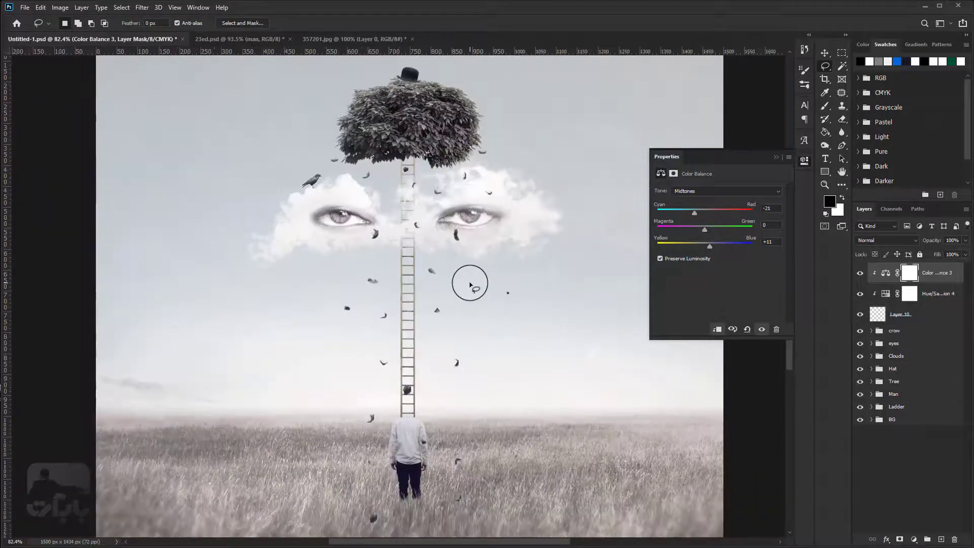
- Add a clipped Curves 11 layer with the midpoint raised to brighten, then select its mask
left_click(913, 539)
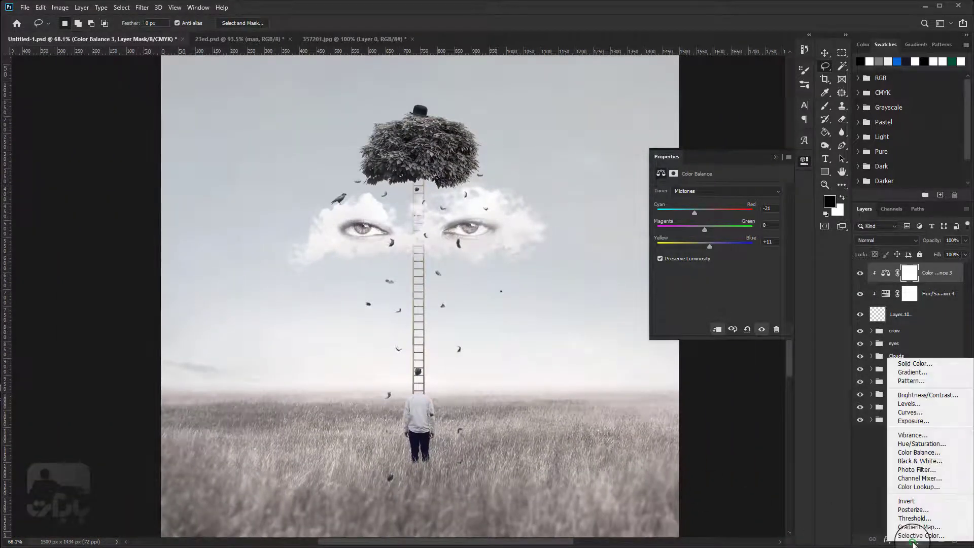
left_click(909, 412)
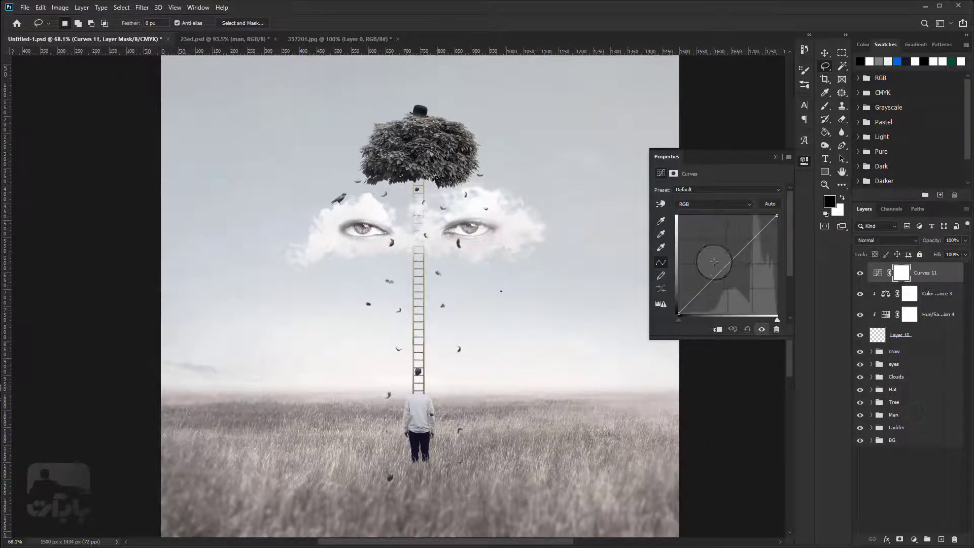
left_click_drag(727, 265, 731, 240)
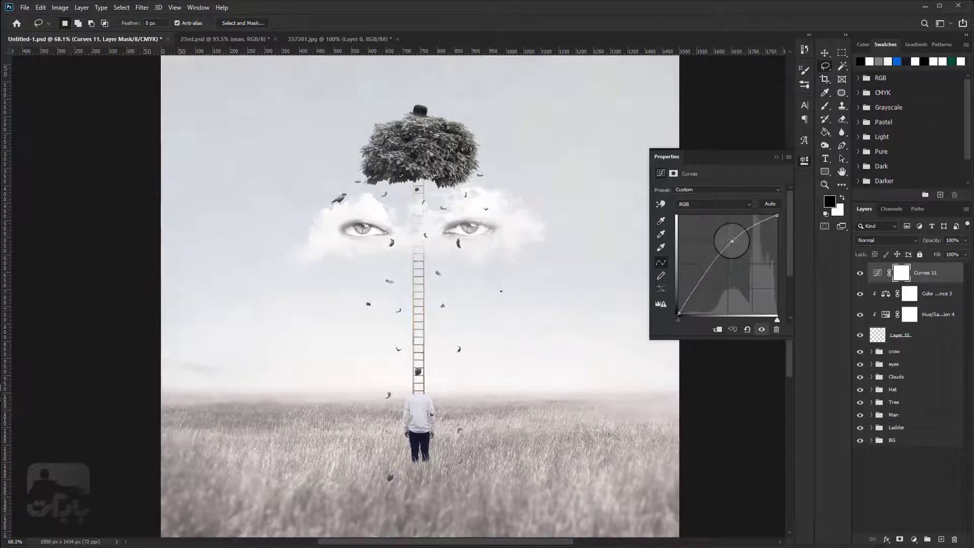
left_click(716, 330)
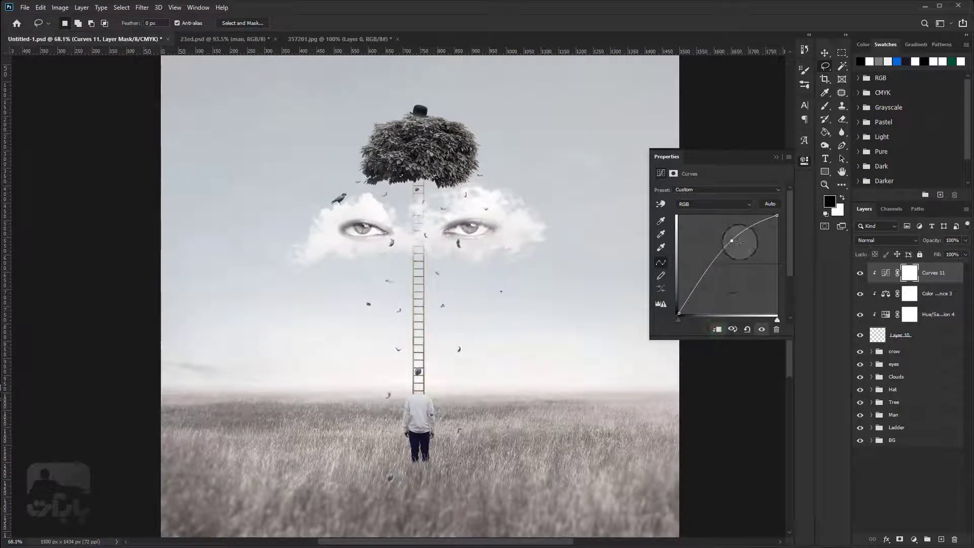
left_click(859, 273)
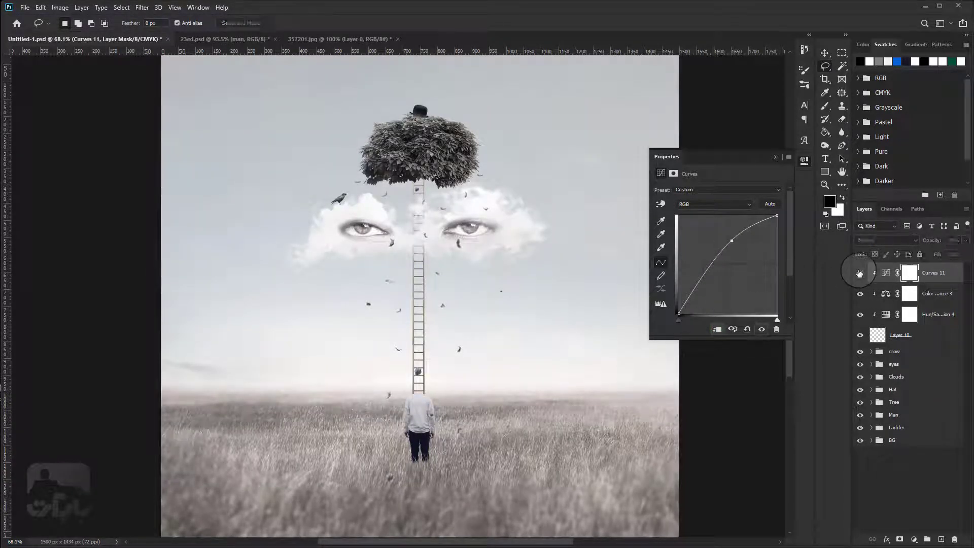
left_click(909, 273)
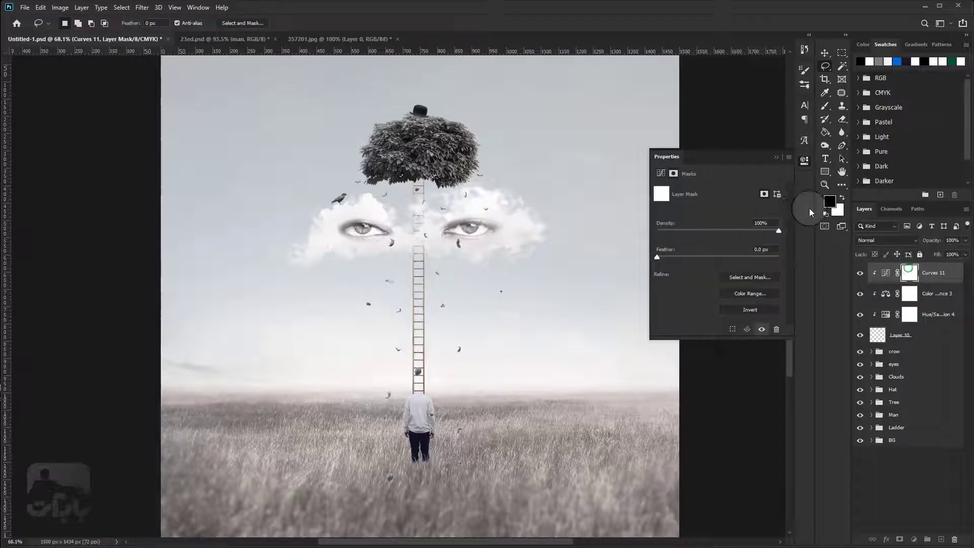
- Fill the Curves 11 mask black and set up a white soft brush at 56 px
left_click(824, 132)
left_click(420, 230)
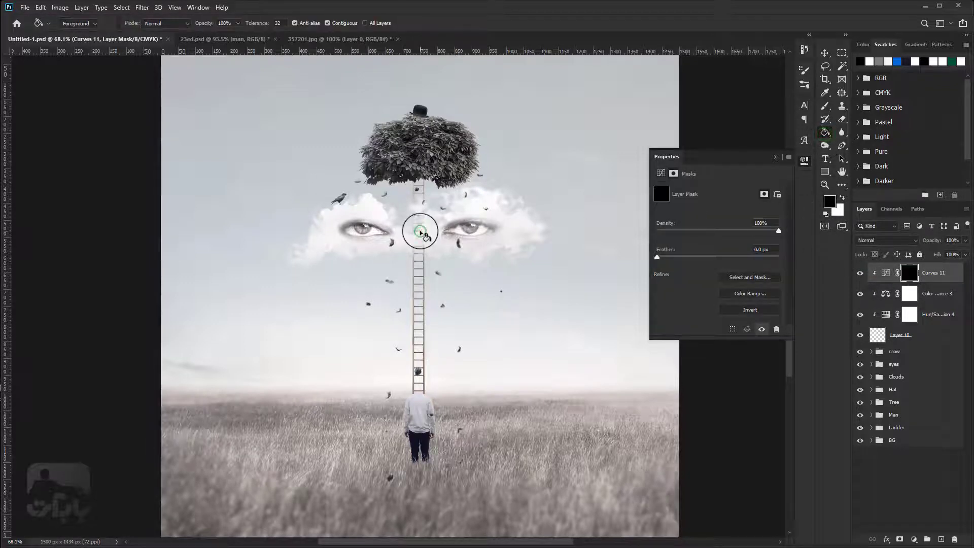
left_click(825, 107)
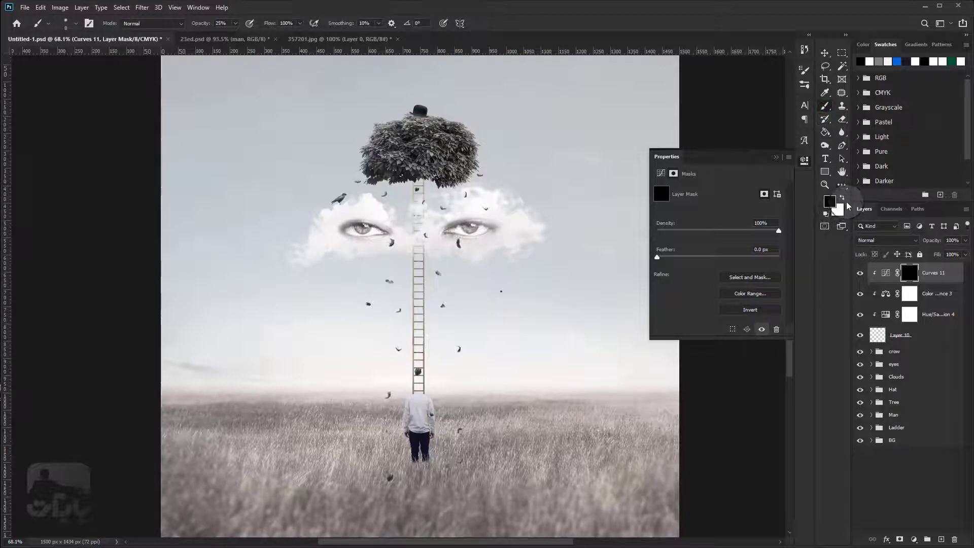
left_click(842, 198)
scroll(474, 202, "up", 2)
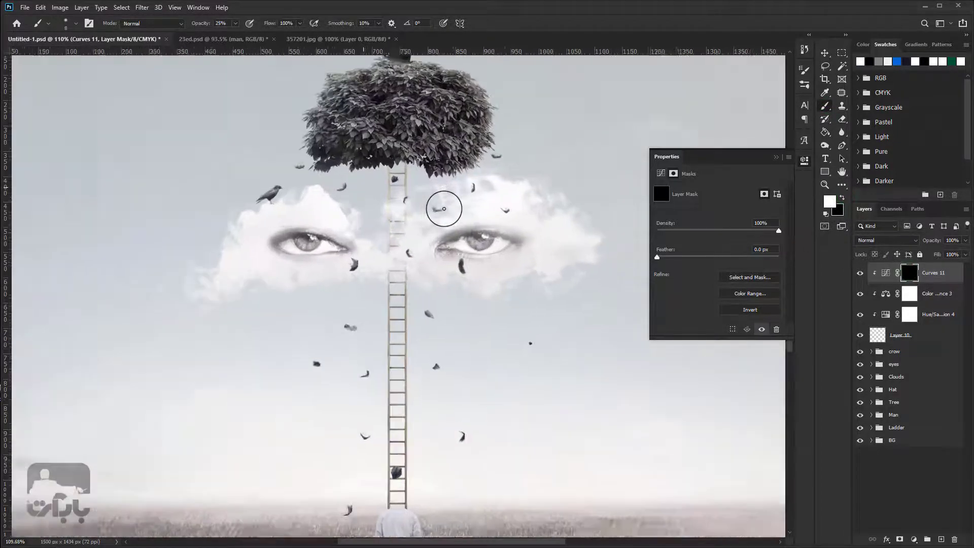
scroll(441, 207, "up", 2)
right_click(441, 206)
left_click_drag(499, 230, 516, 228)
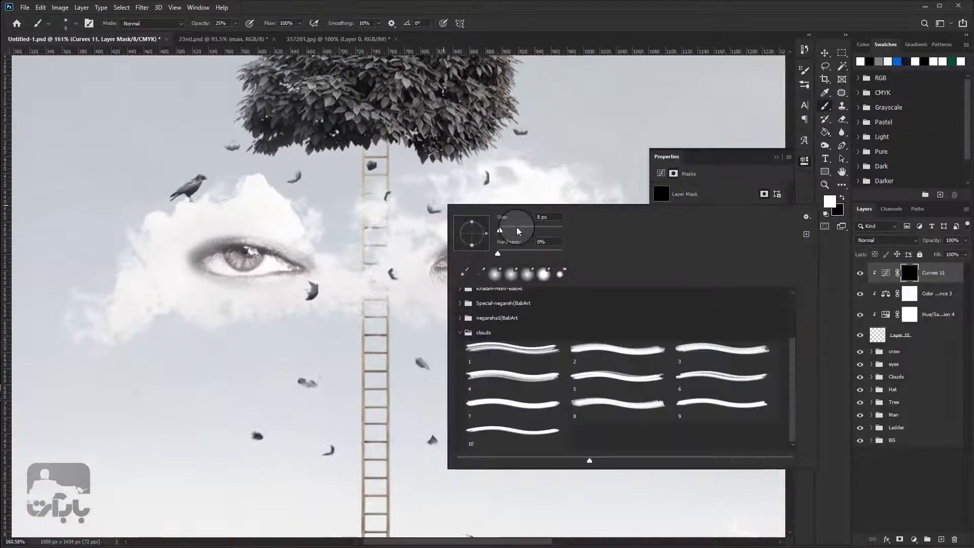
left_click(449, 209)
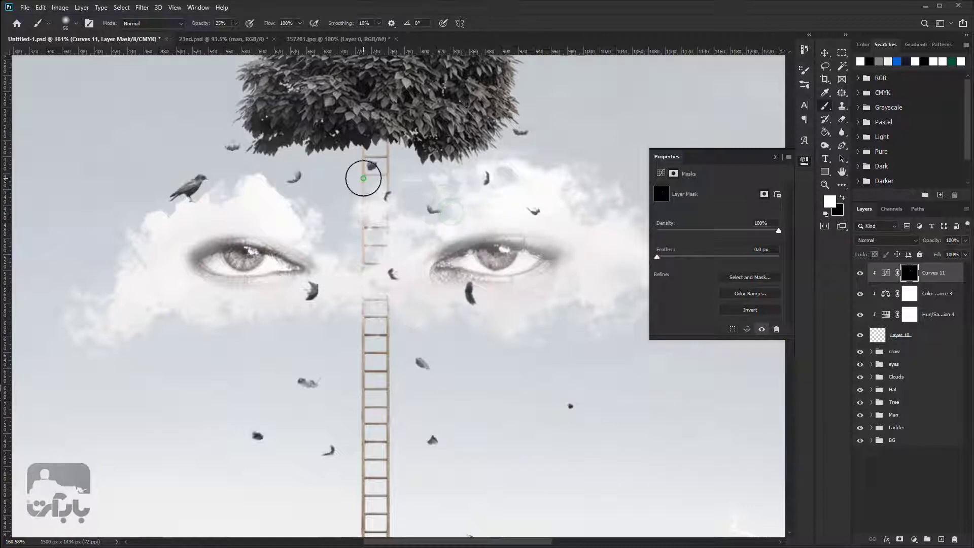
- At 25% opacity, paint brightening onto the ladder top, left-eye cloud, a feather, and the ladder base
left_click(364, 172)
left_click(365, 174)
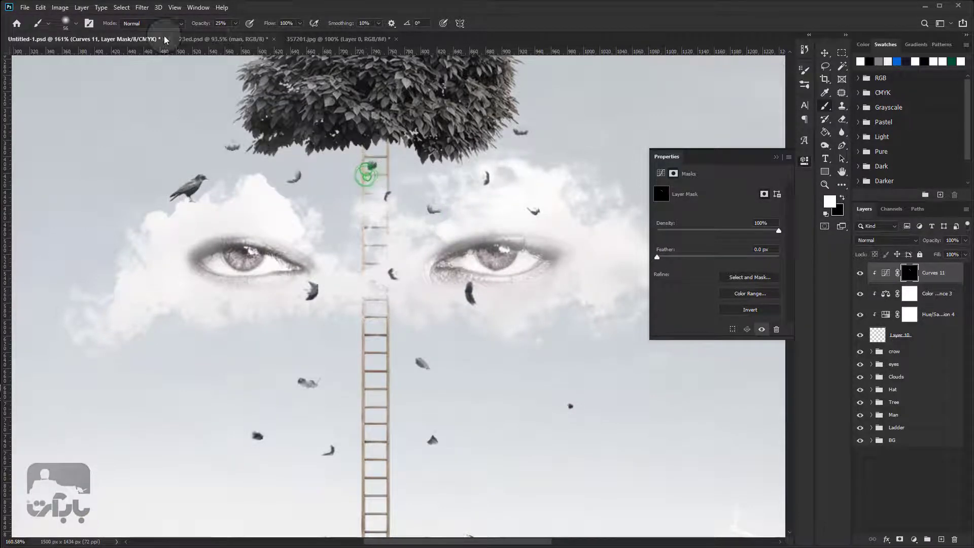
left_click(222, 22)
left_click_drag(318, 273, 319, 267)
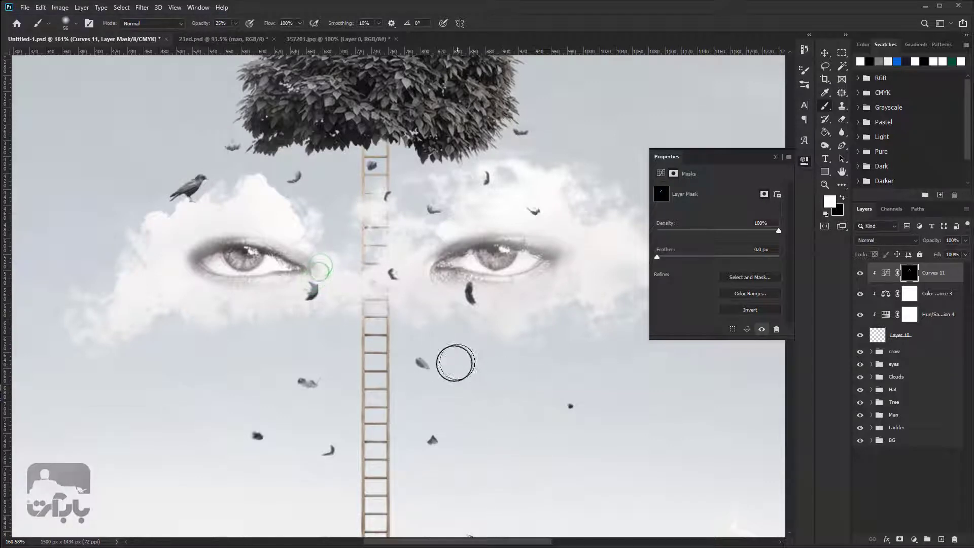
left_click_drag(440, 365, 420, 389)
scroll(511, 261, "down", 2)
scroll(512, 261, "down", 3)
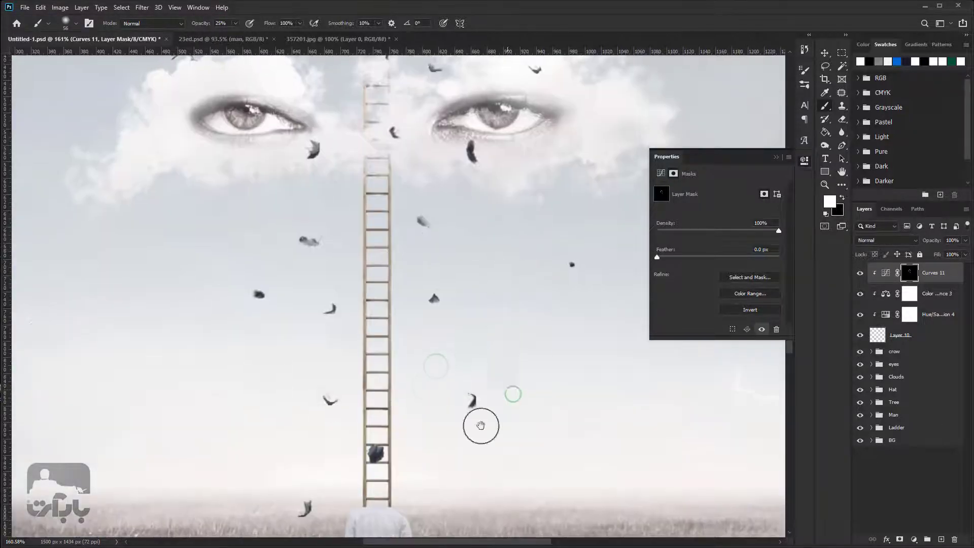
left_click_drag(371, 473, 376, 456)
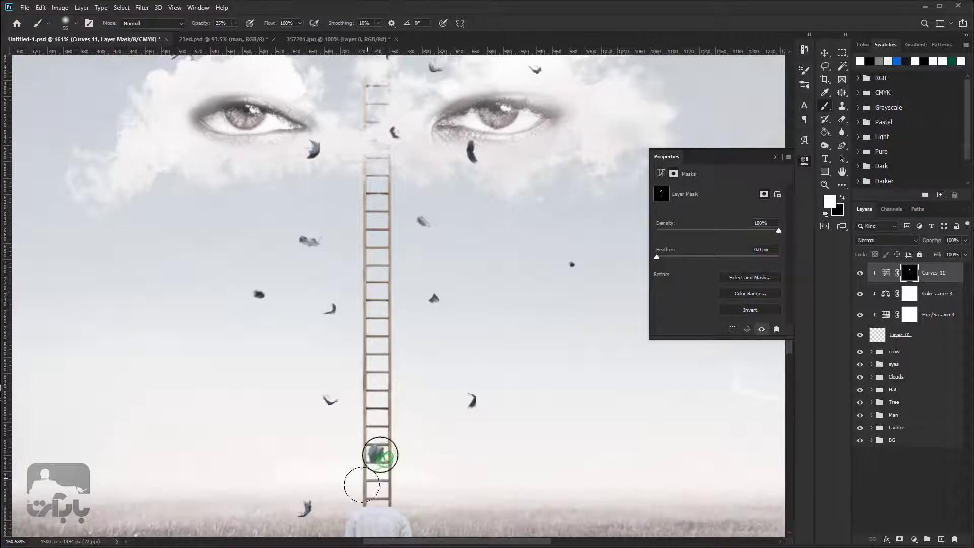
scroll(412, 428, "down", 3)
- Brighten grass patches around the man and spots in the sky, then compare the Curves effect
left_click_drag(412, 427, 406, 336)
scroll(350, 436, "up", 2)
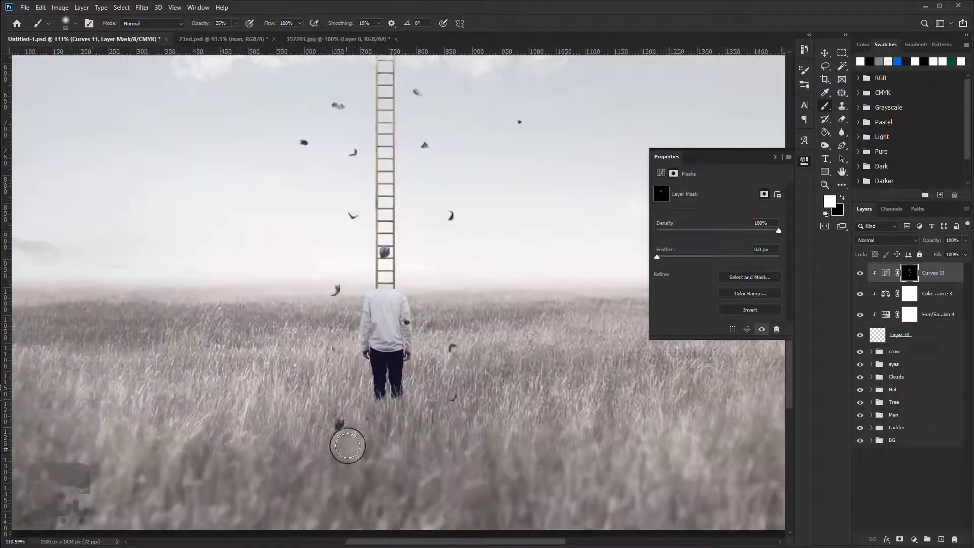
left_click_drag(355, 414, 330, 439)
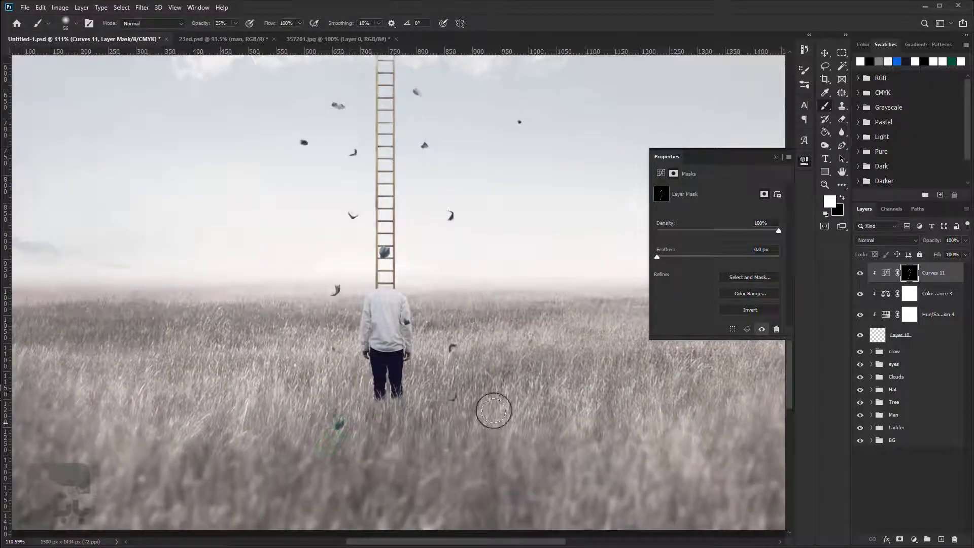
left_click_drag(492, 411, 481, 385)
left_click(330, 315)
left_click(333, 188)
left_click(294, 156)
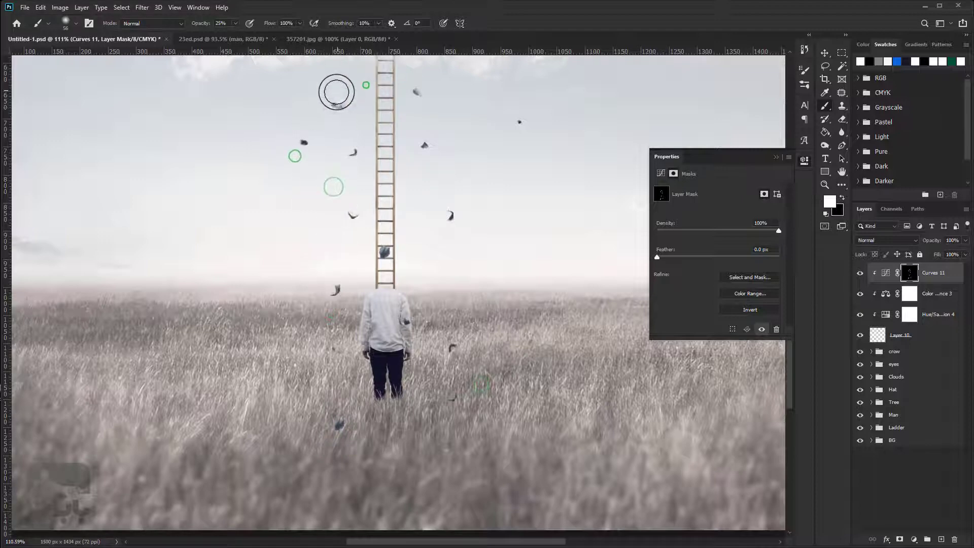
left_click(335, 91)
scroll(424, 208, "down", 2)
scroll(424, 208, "down", 1)
left_click(860, 274)
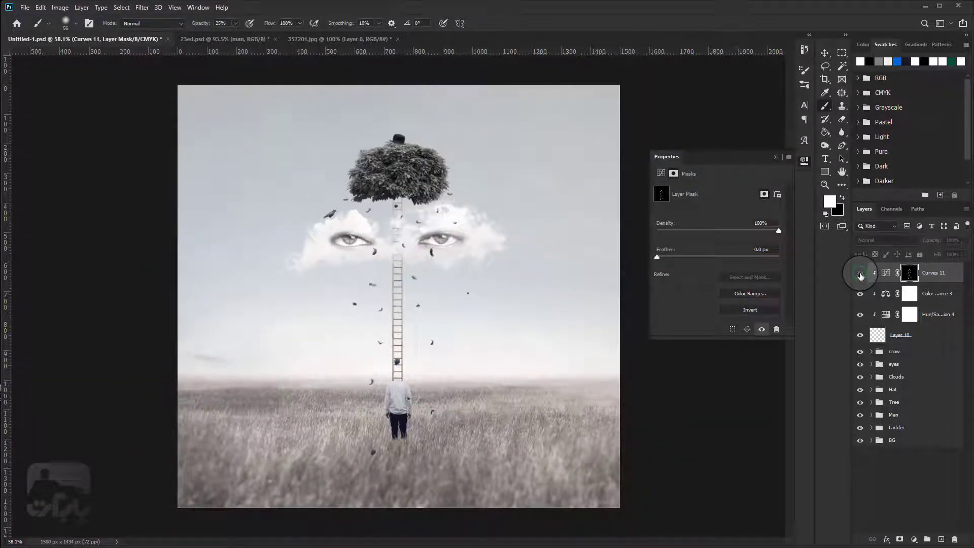
- Paint soft mask dabs near the right cloud eye, across the clouds, and along the ladder
left_click(430, 257)
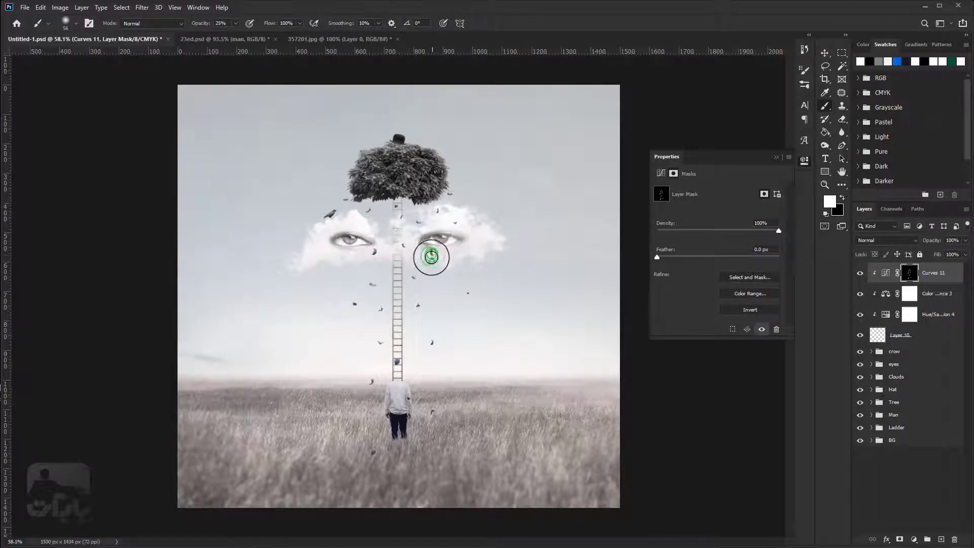
left_click(352, 197)
left_click(375, 217)
left_click(399, 209)
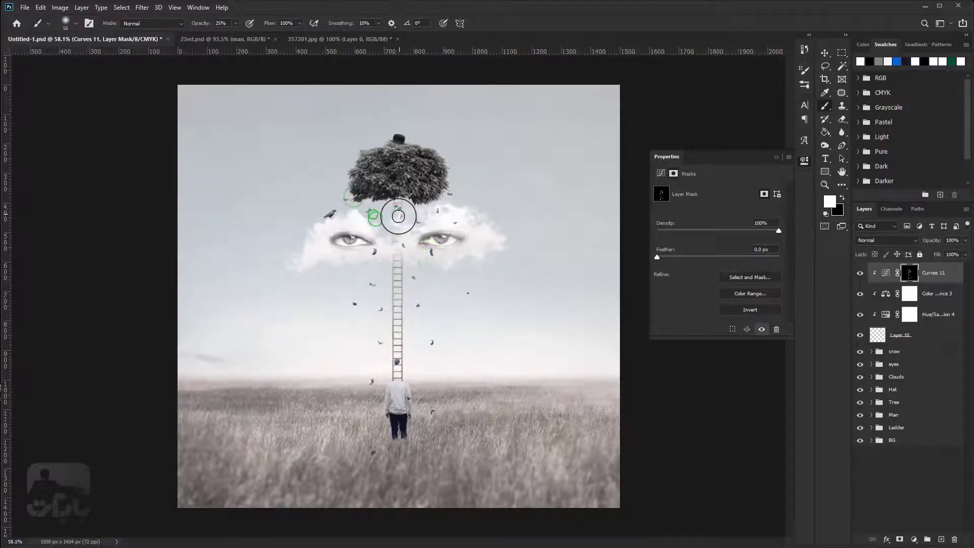
left_click(398, 234)
left_click(350, 310)
left_click(432, 345)
left_click(411, 358)
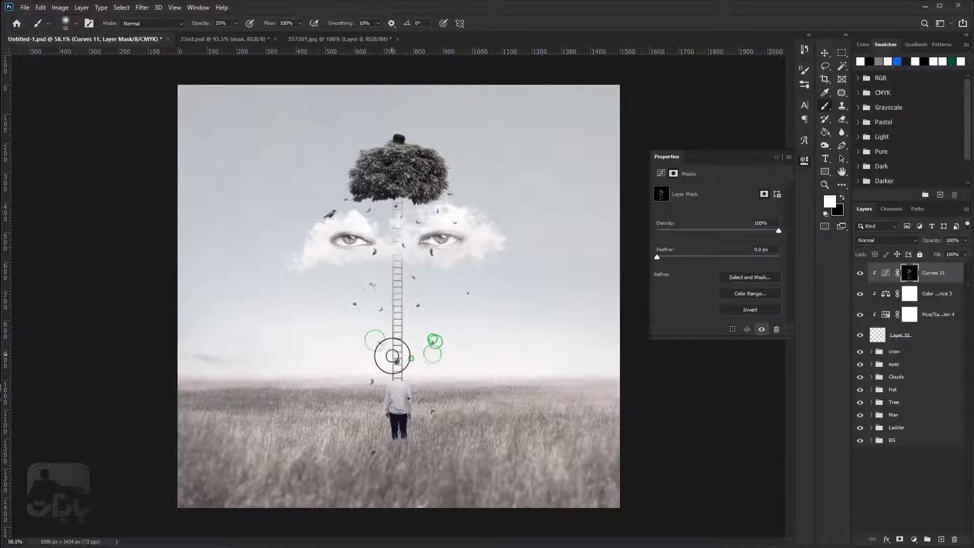
left_click(355, 302)
left_click(466, 293)
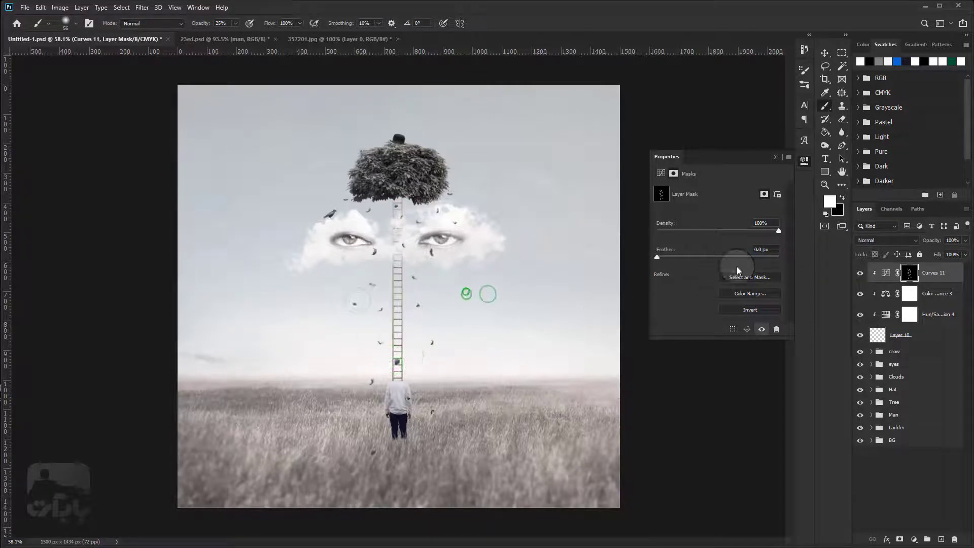
left_click(824, 53)
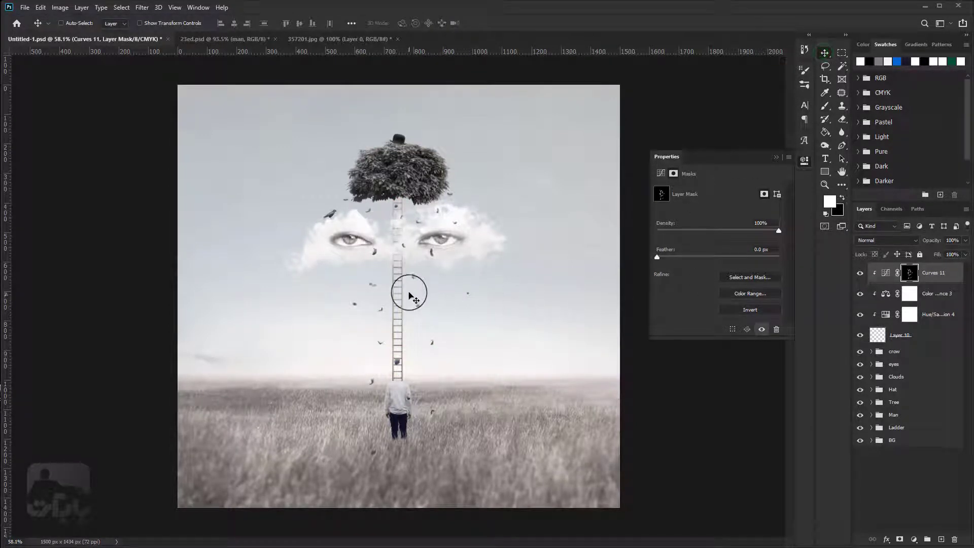
- Group Curves 11 through Layer 10 into a new group named Leaves
left_click(934, 308)
left_click(935, 272, "shift")
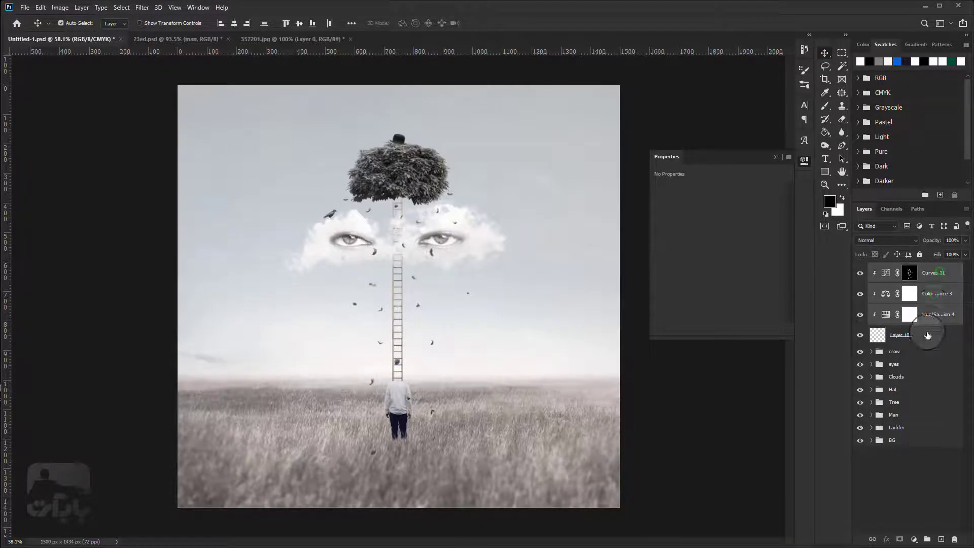
left_click(908, 341, "shift")
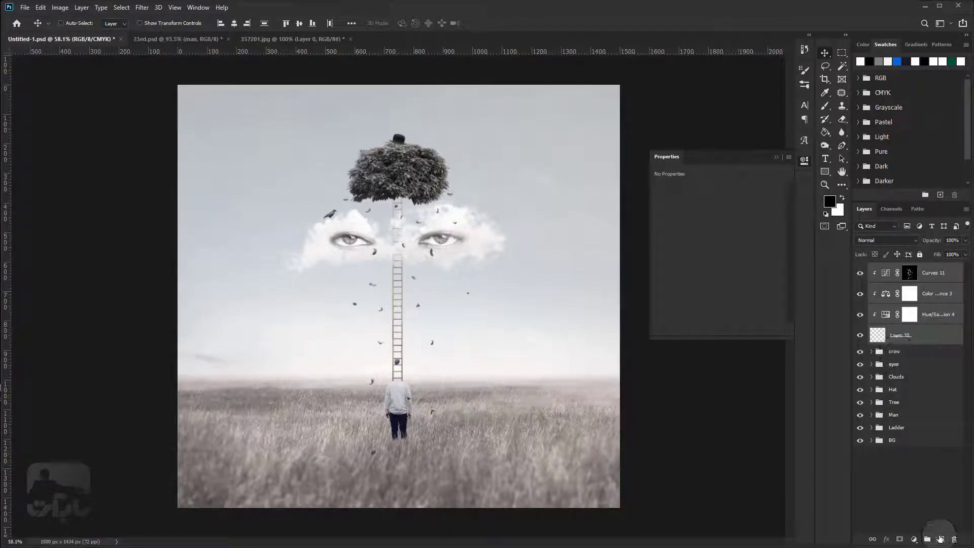
left_click(928, 539)
double_click(897, 268)
type("Leaves")
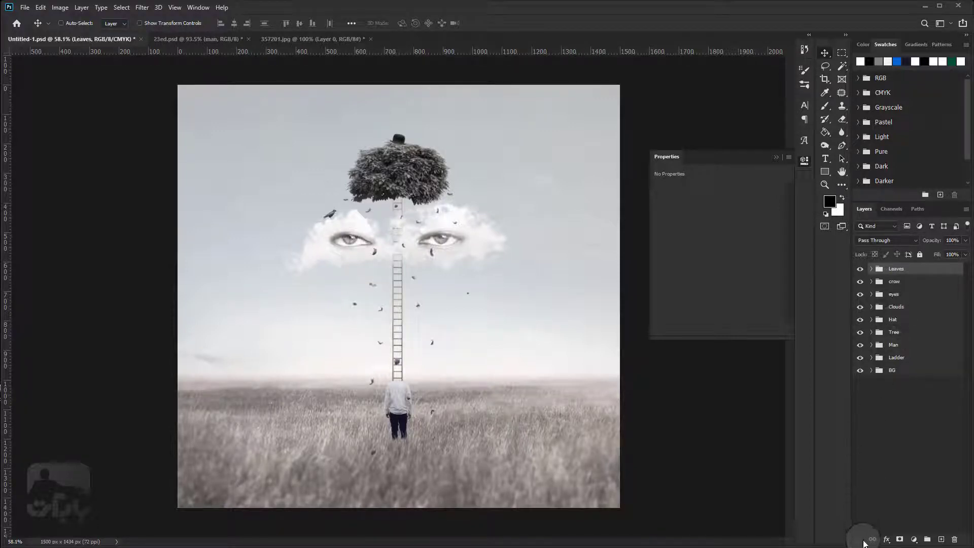
left_click(914, 540)
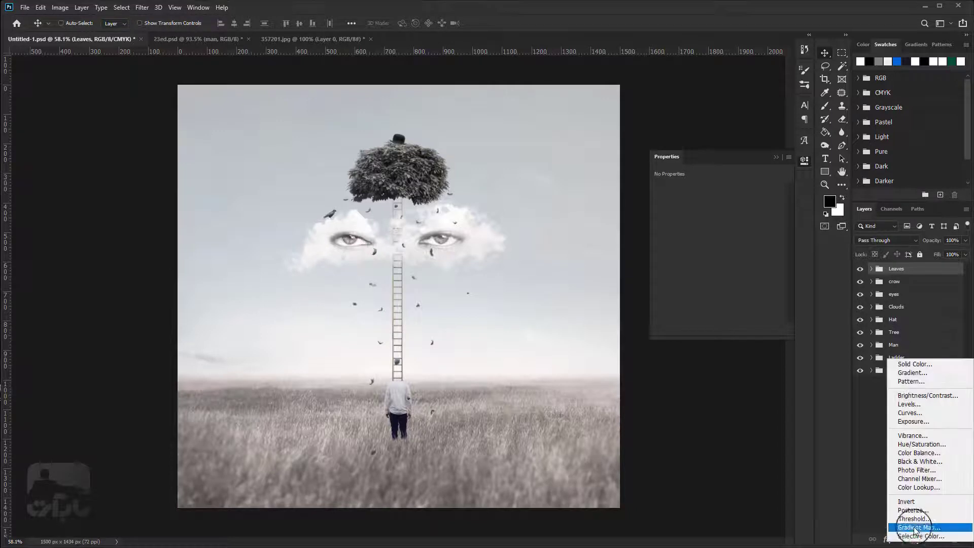
- Add a Gradient Map with colour stops #c598a1 pink and #114755 teal
left_click(918, 527)
left_click(724, 193)
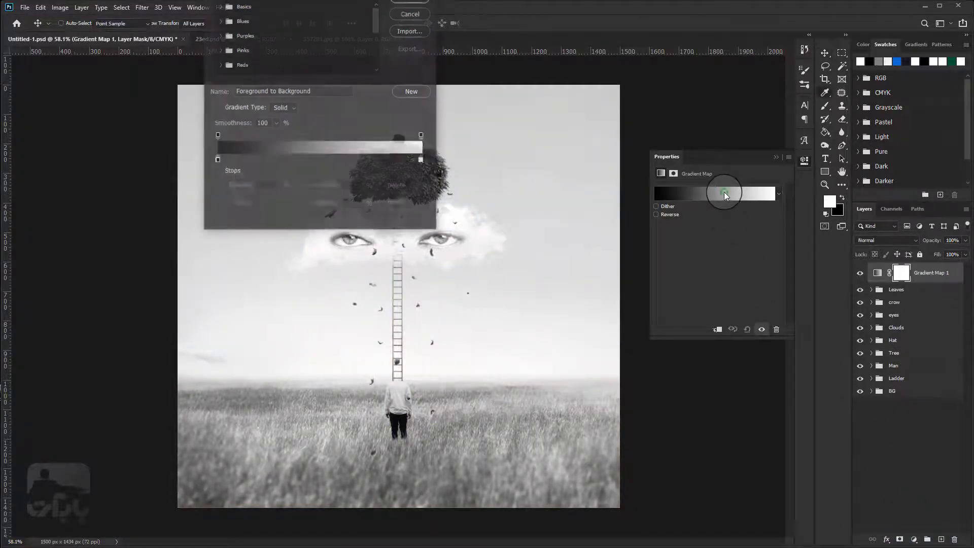
left_click_drag(351, 26, 676, 90)
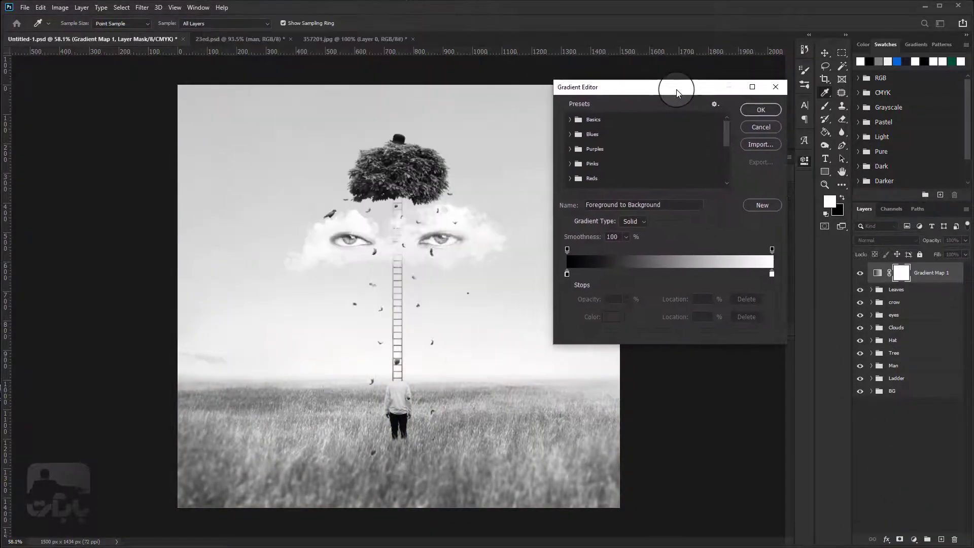
left_click(566, 275)
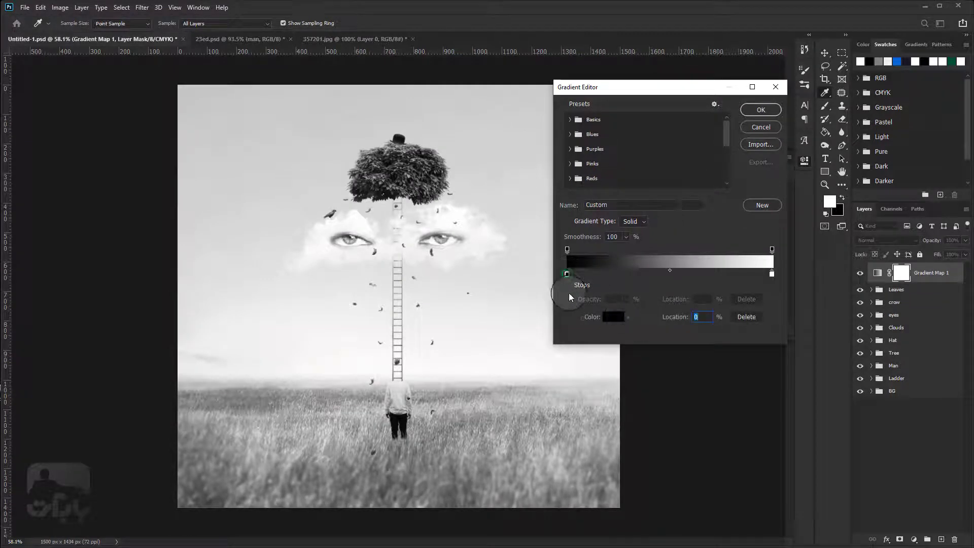
left_click(612, 317)
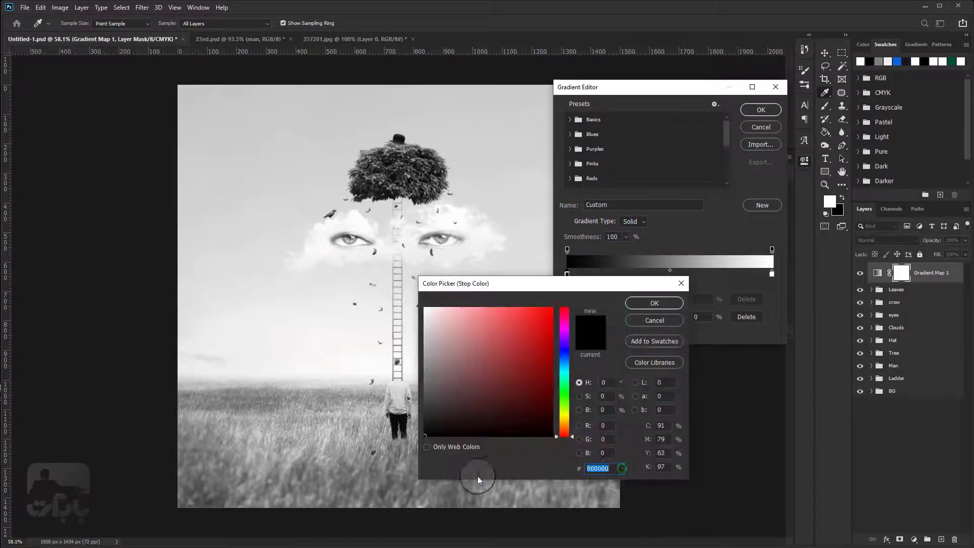
type("c598a1")
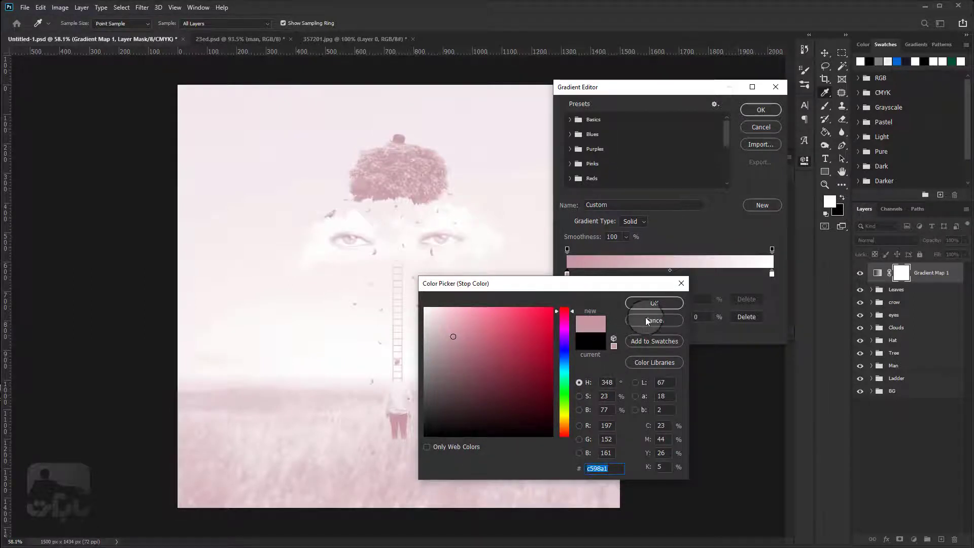
left_click(657, 302)
left_click(771, 275)
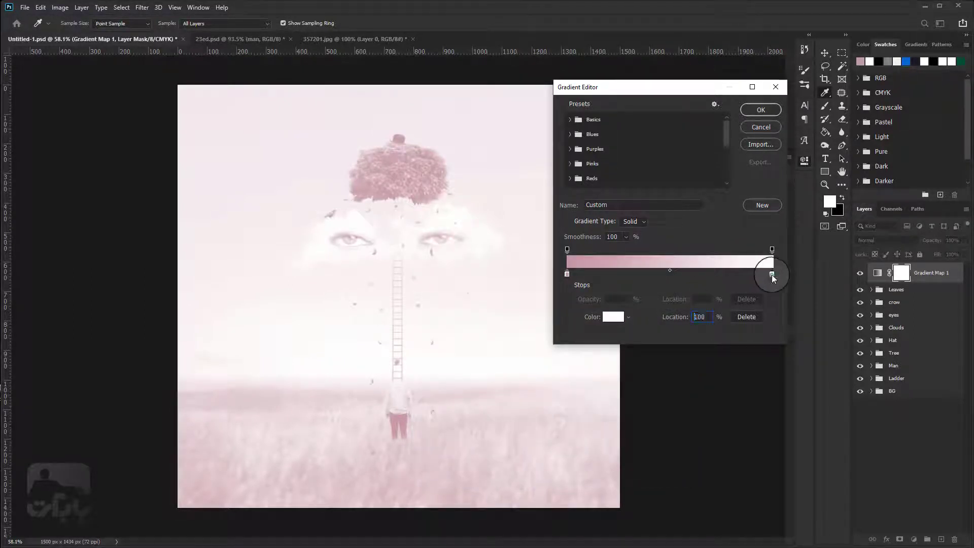
left_click(614, 317)
type("114755")
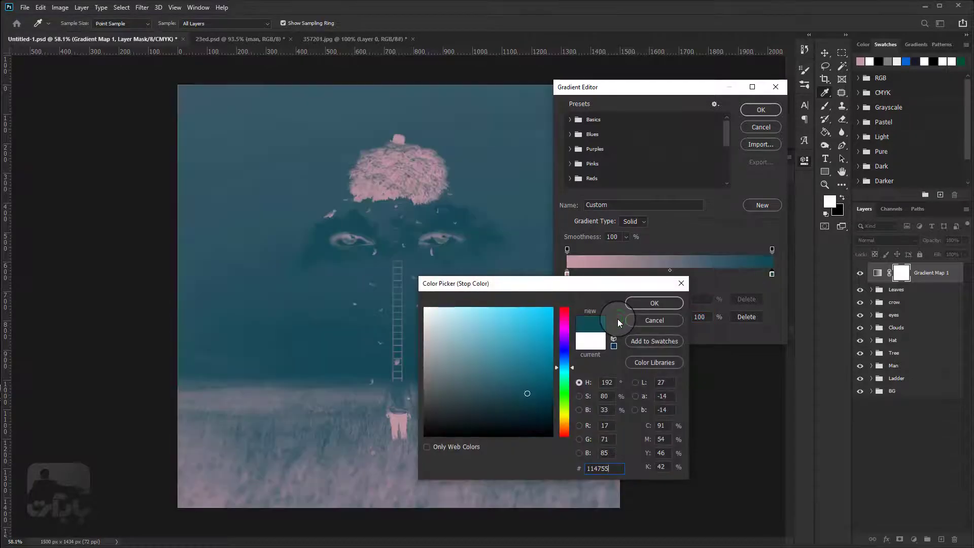
left_click(668, 302)
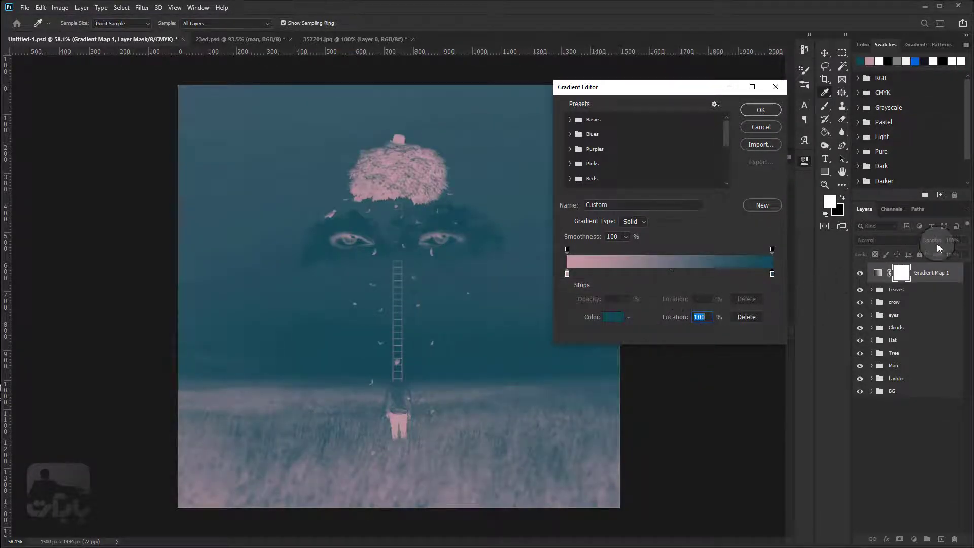
left_click(763, 110)
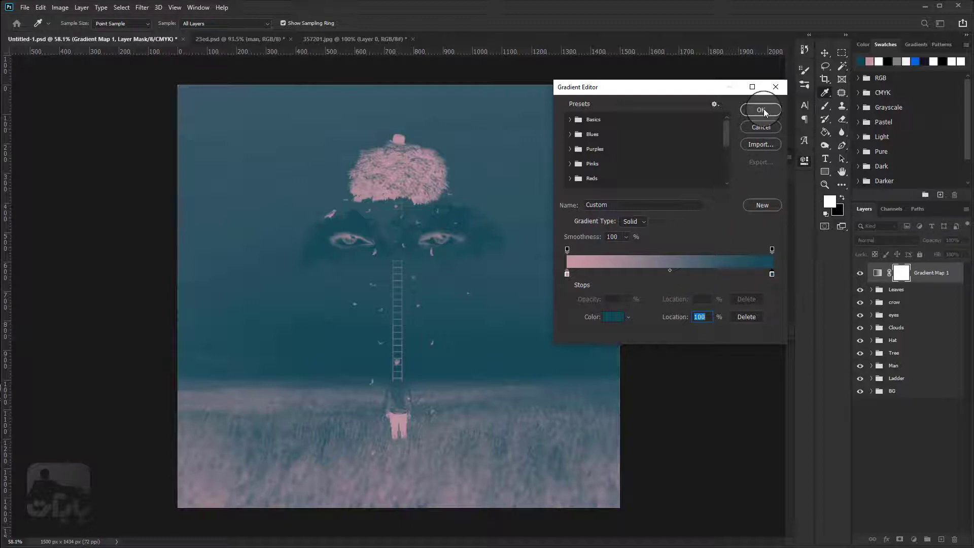
- Set Gradient Map 1 opacity to 20% and toggle it to compare the grade
left_click(949, 241)
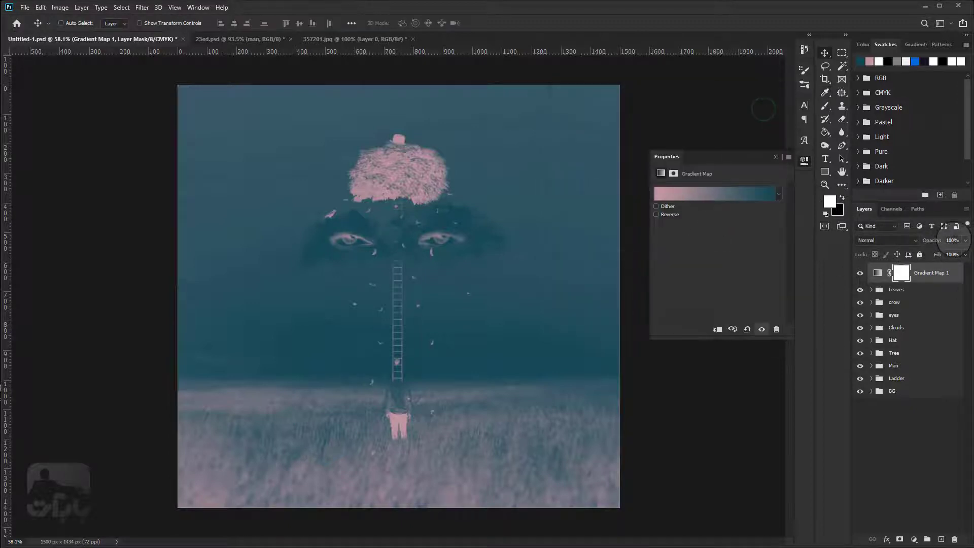
type("20")
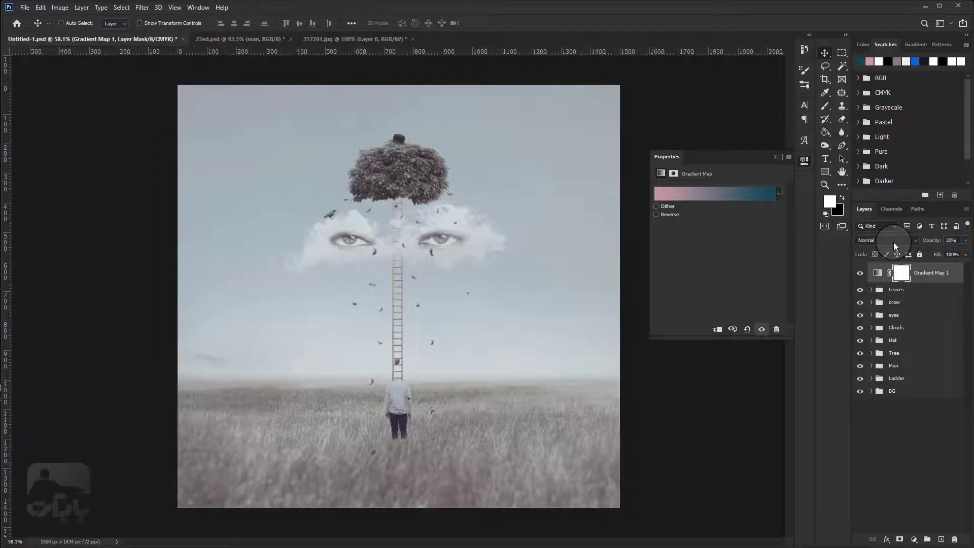
left_click(860, 273)
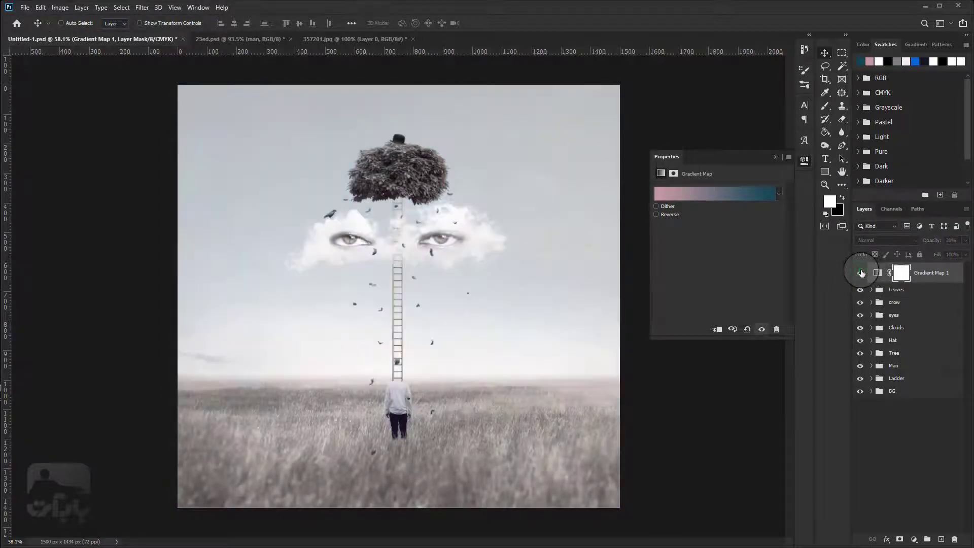
left_click(861, 273)
left_click(861, 273)
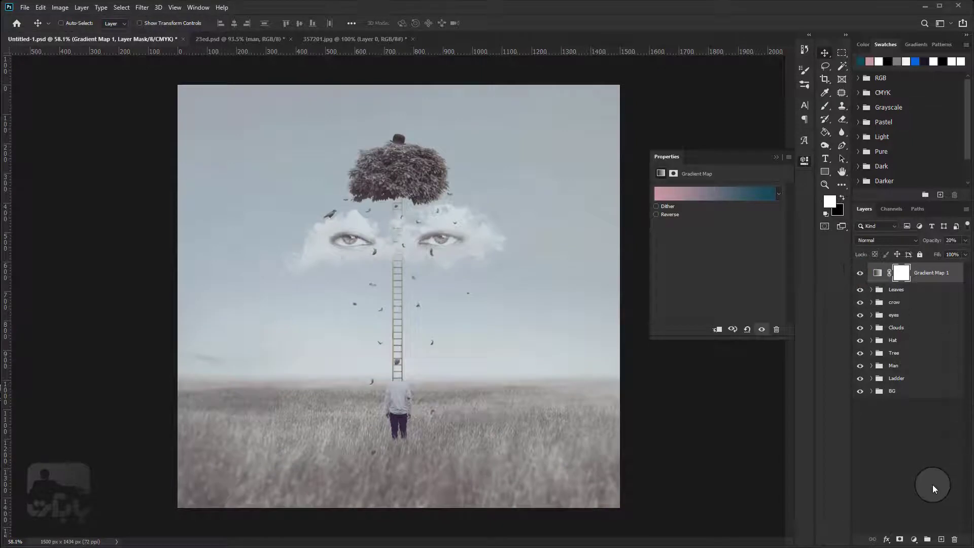
left_click(914, 539)
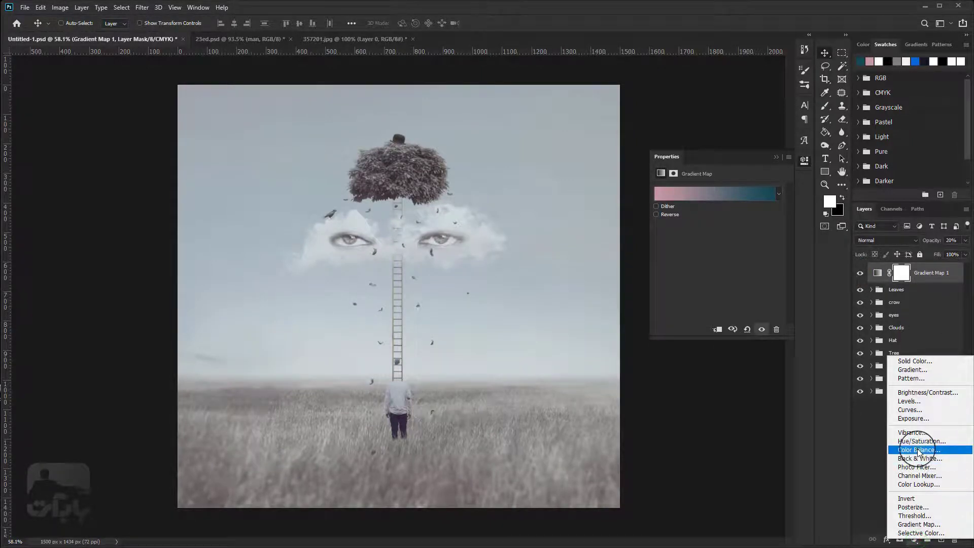
- Add a Color Balance 4 layer on Midtones and shift the Cyan–Red slider
left_click(916, 449)
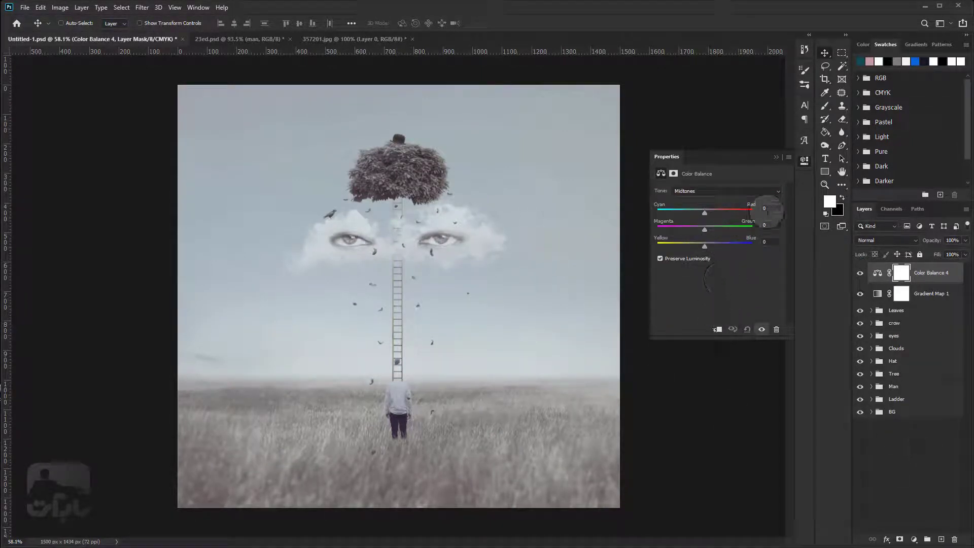
left_click(698, 193)
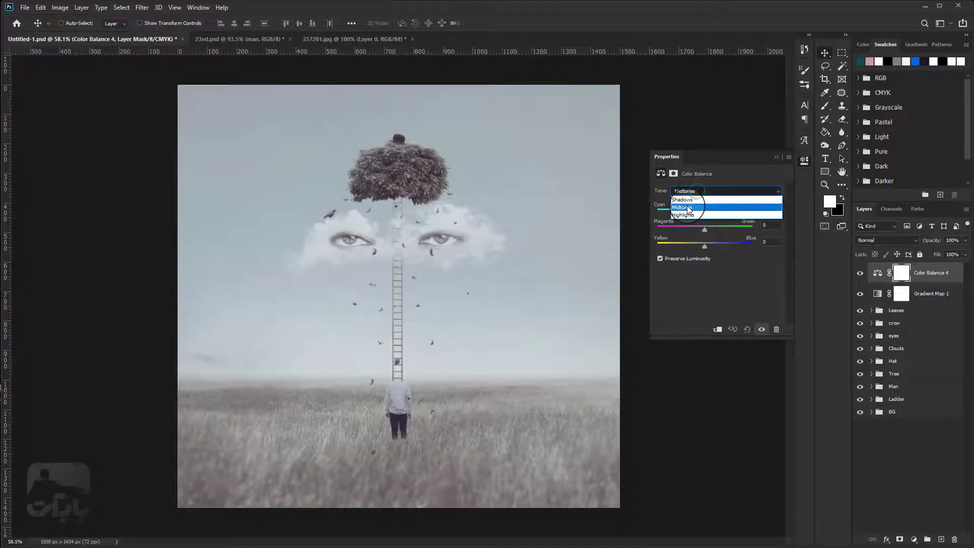
left_click(687, 204)
left_click(705, 209)
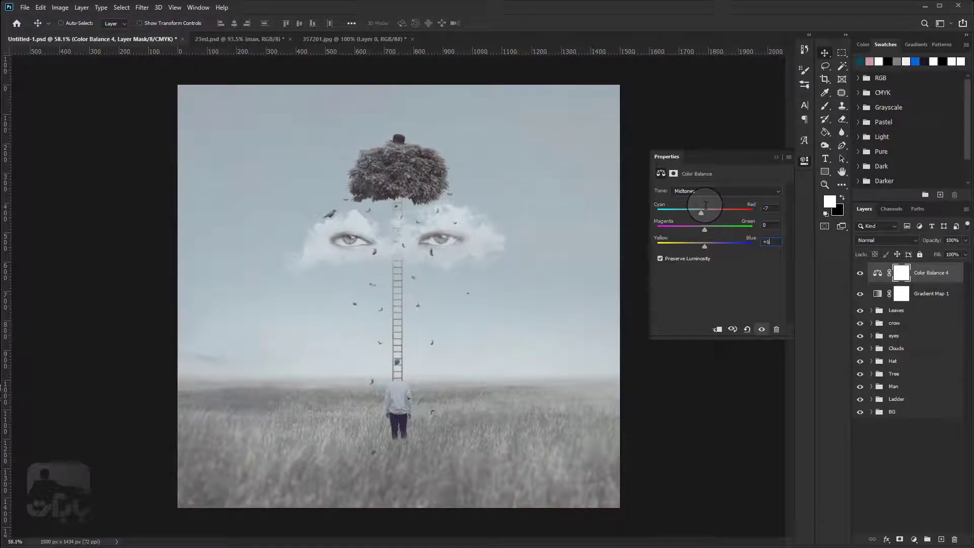
- Set Color Balance 4 Highlights to Cyan-Red +6, Magenta-Green -7 and Yellow-Blue -20
left_click(709, 192)
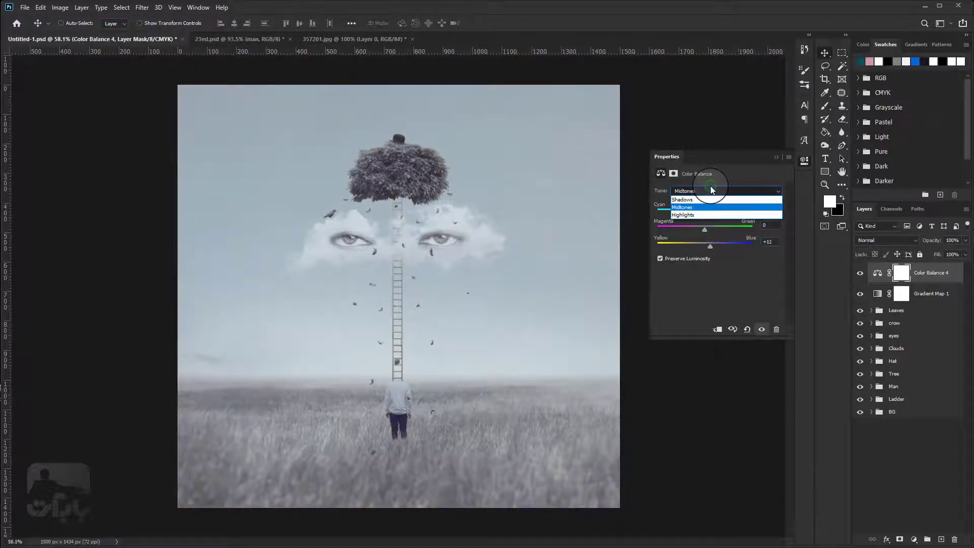
left_click(702, 215)
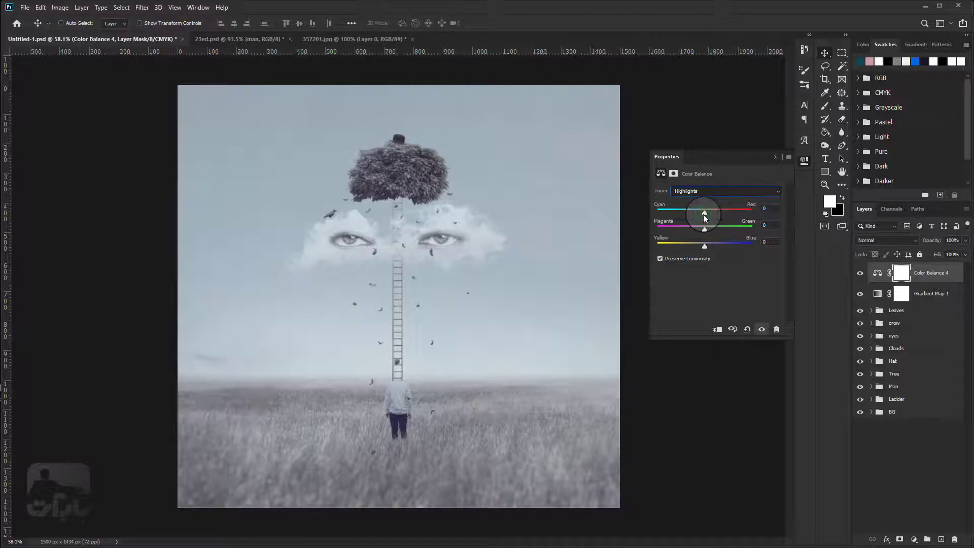
left_click(767, 207)
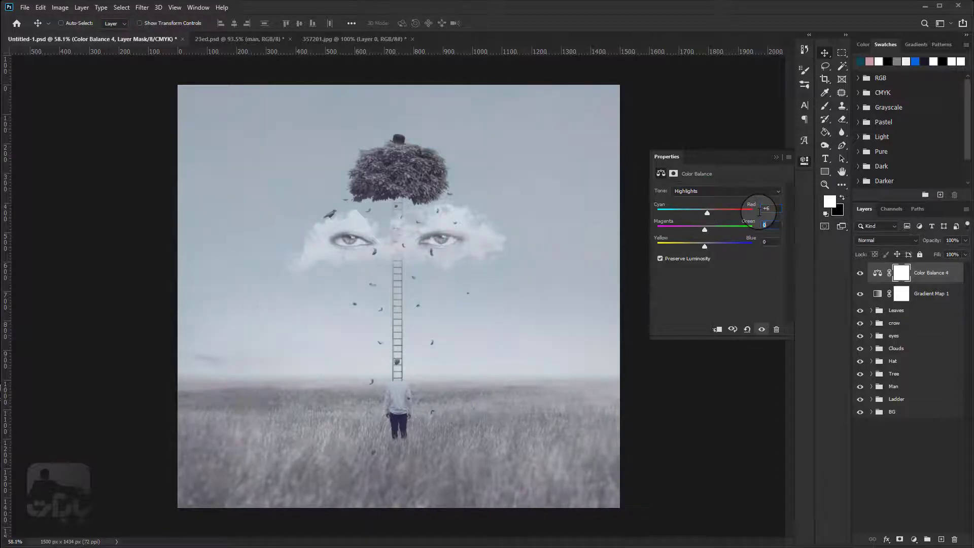
key("Tab")
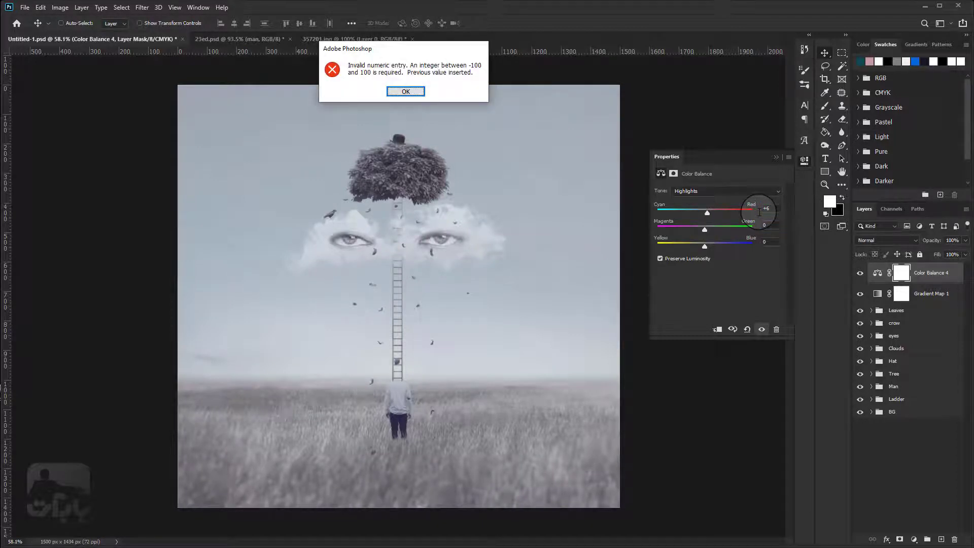
left_click(406, 91)
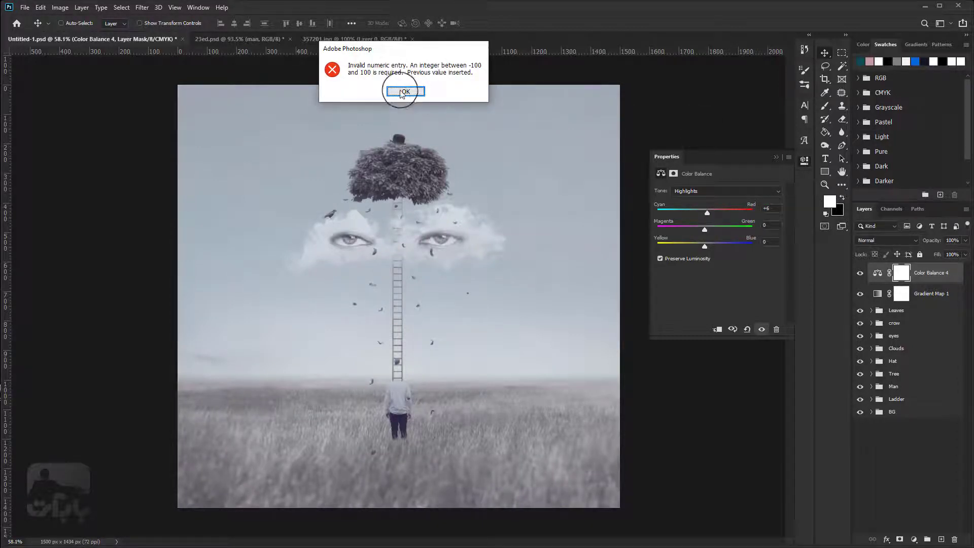
left_click(782, 226)
type("-7")
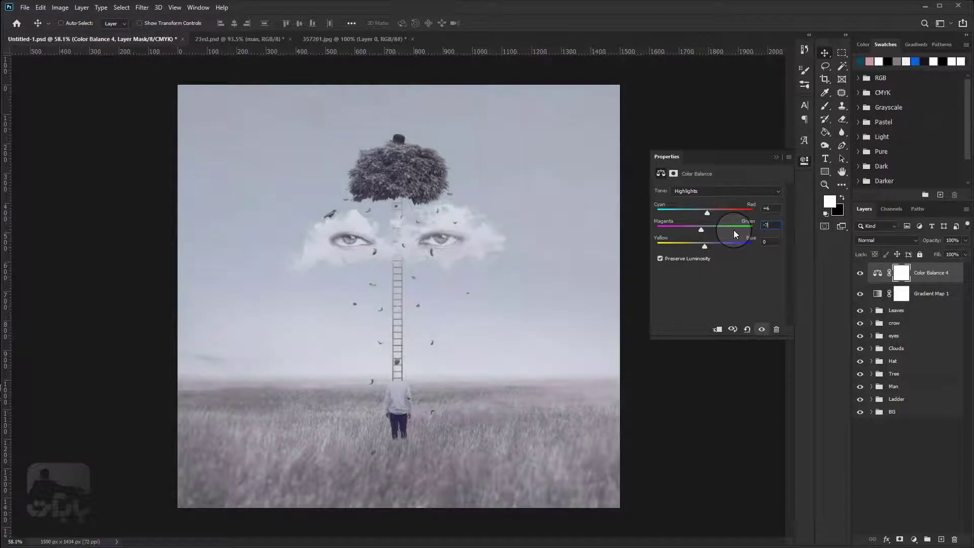
type("-20")
key("Tab")
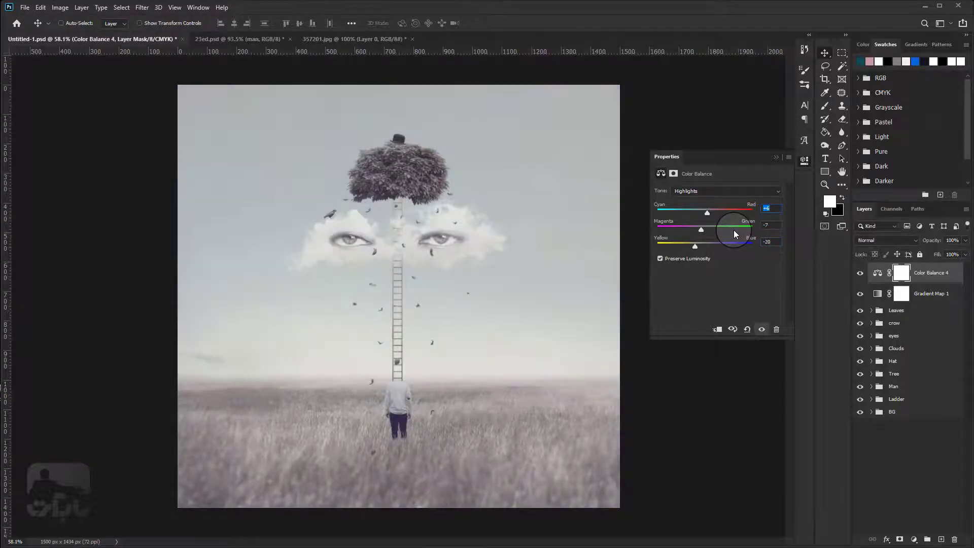
left_click(860, 273)
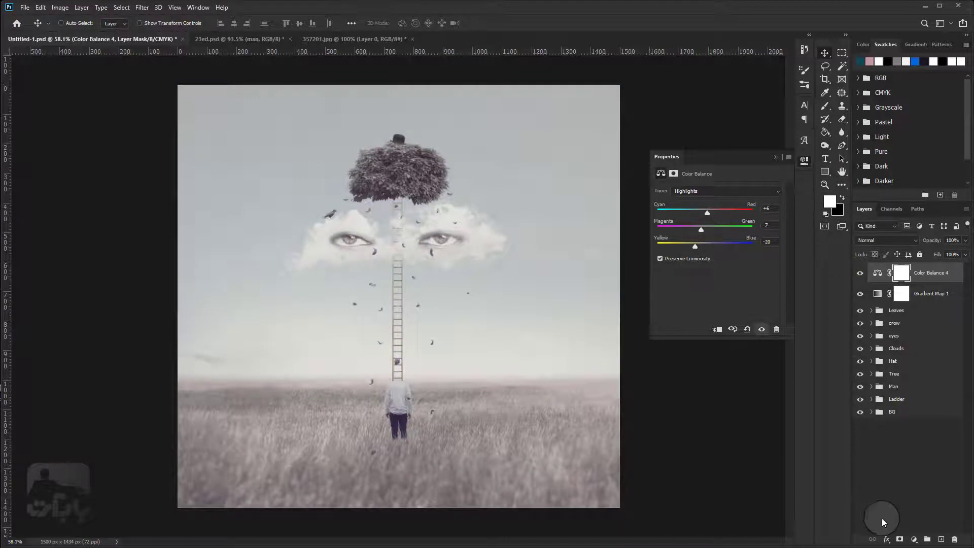
- Add a Solid Color fill layer of #00010e and set its blend mode to Exclusion
left_click(913, 539)
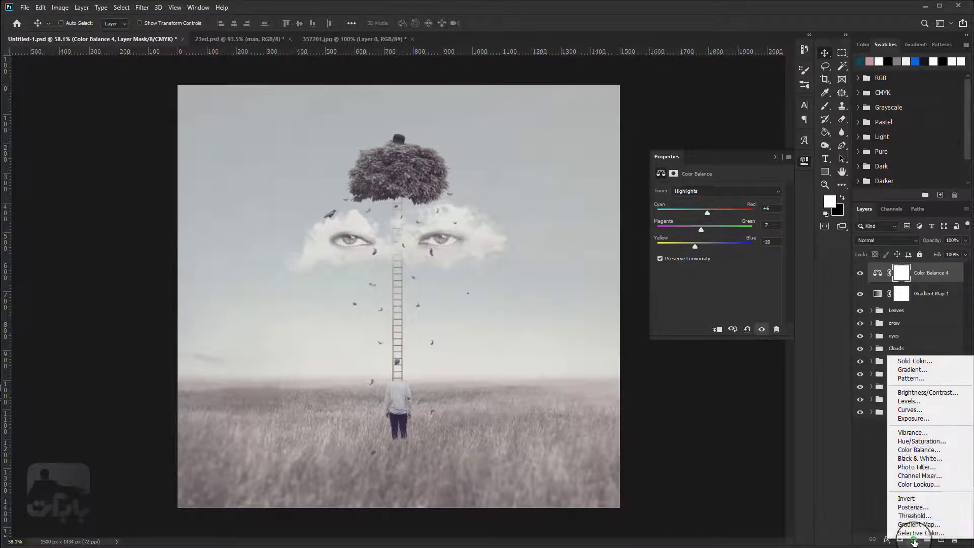
left_click(915, 360)
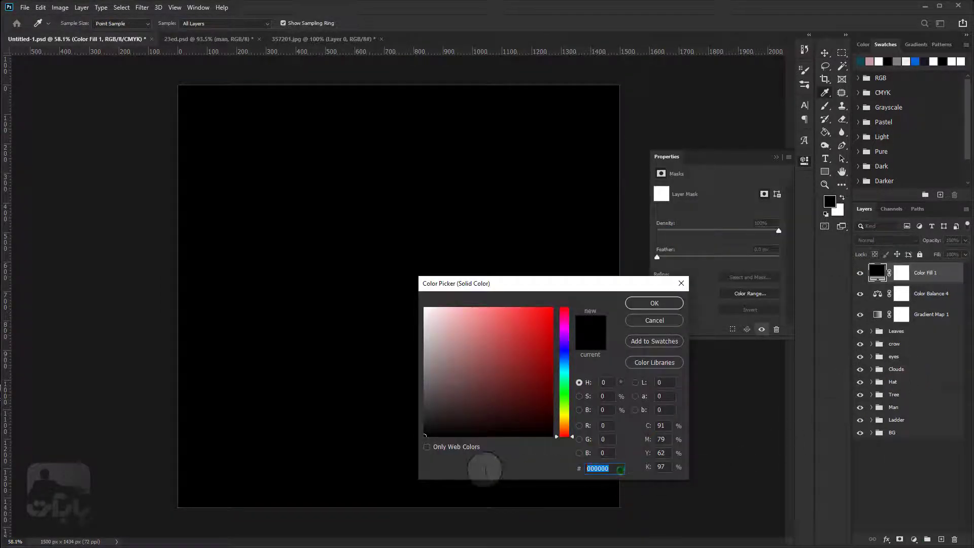
type("00010e")
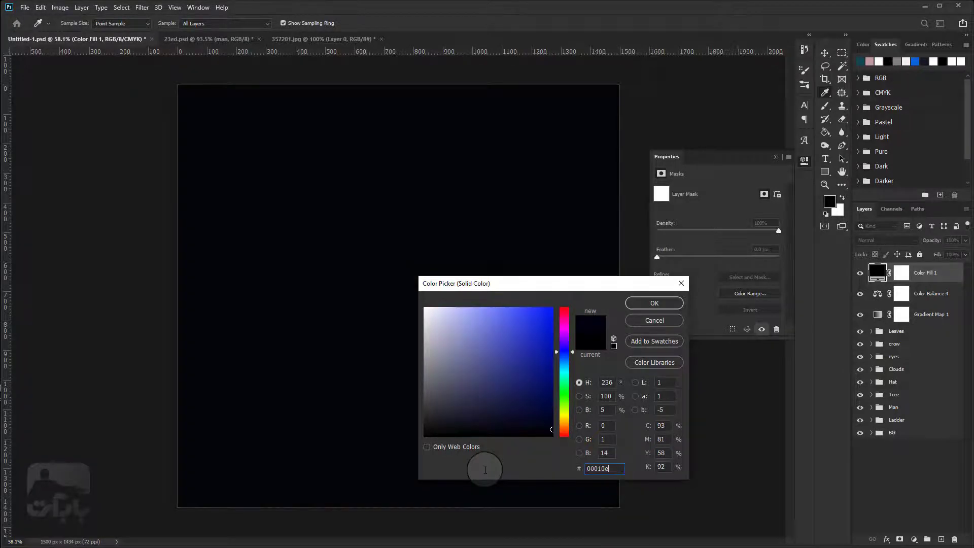
left_click(646, 304)
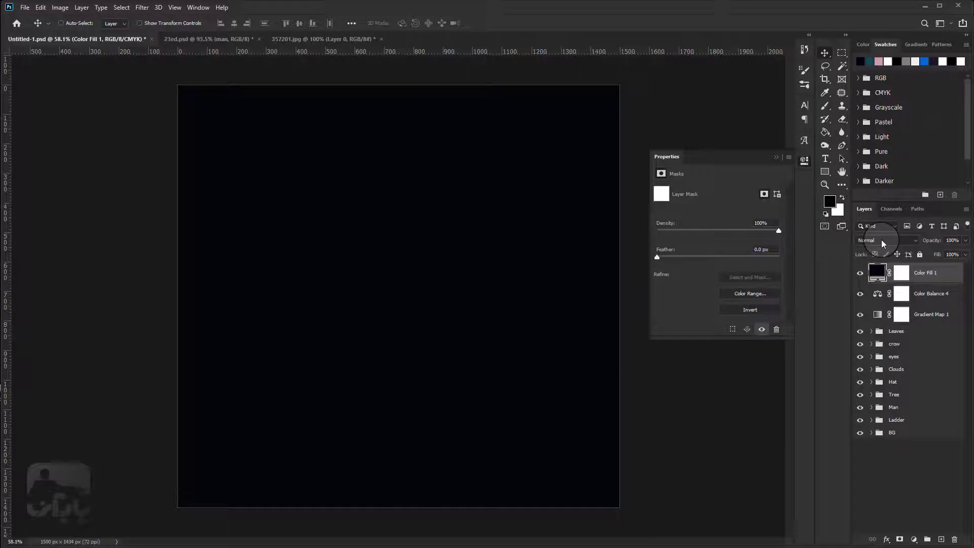
left_click(881, 239)
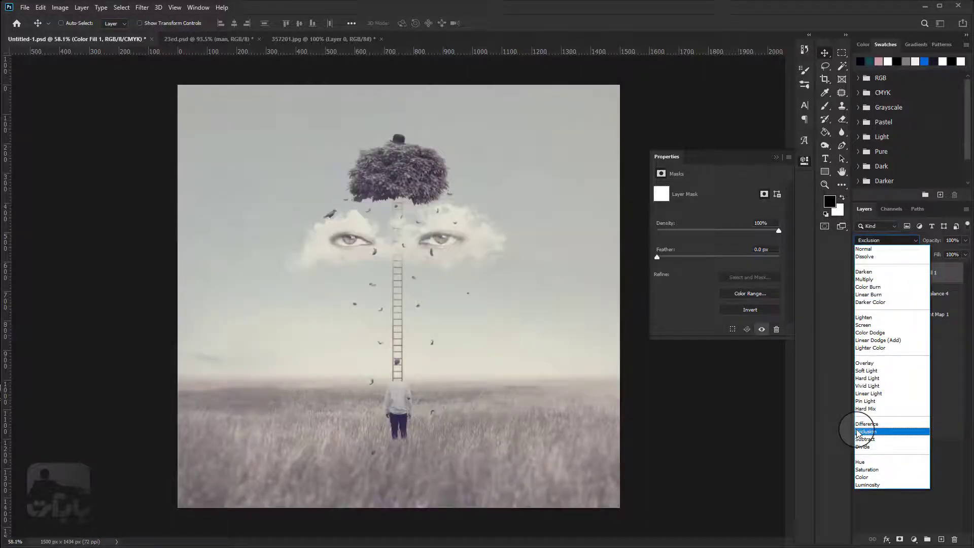
left_click(857, 433)
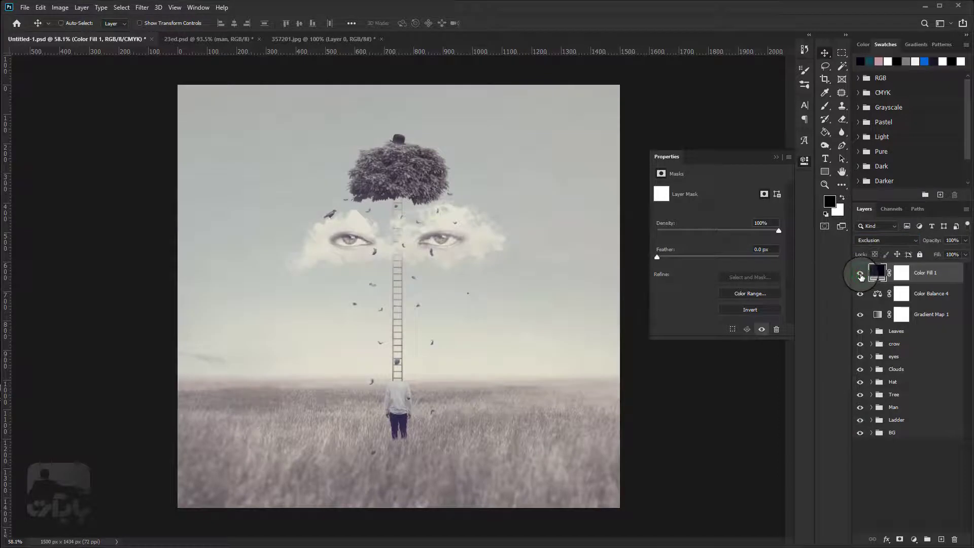
- Add a Color Lookup adjustment layer using the FoggyNight.3DL 3DLUT file
left_click(913, 539)
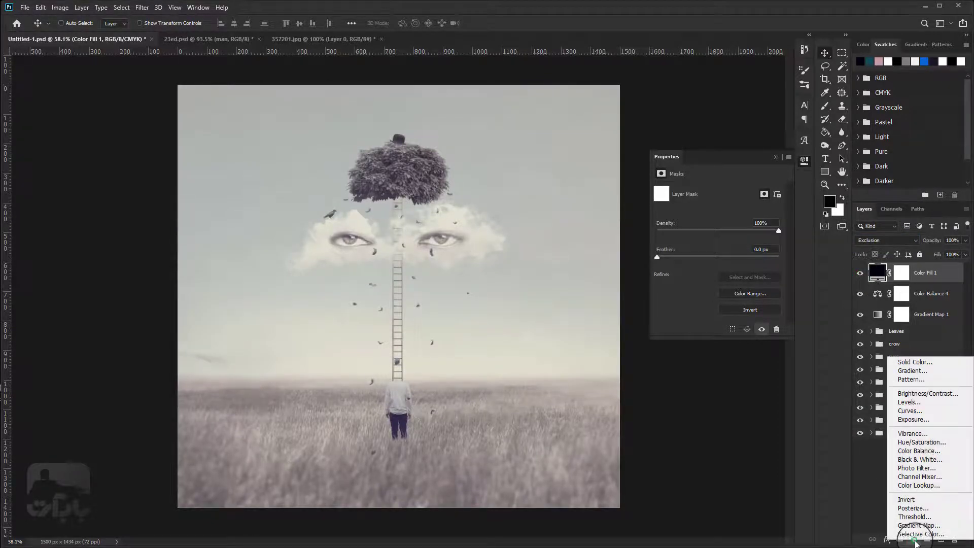
left_click(919, 484)
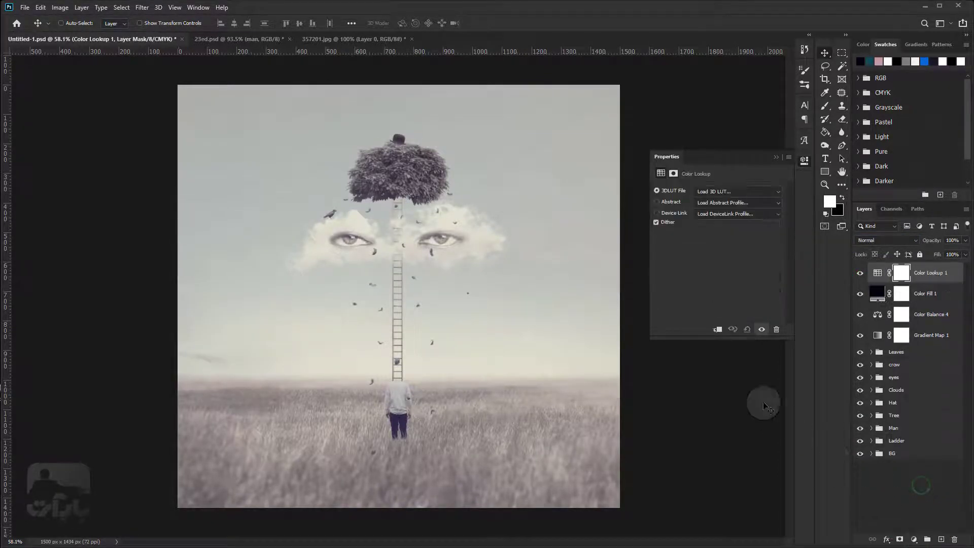
left_click(699, 194)
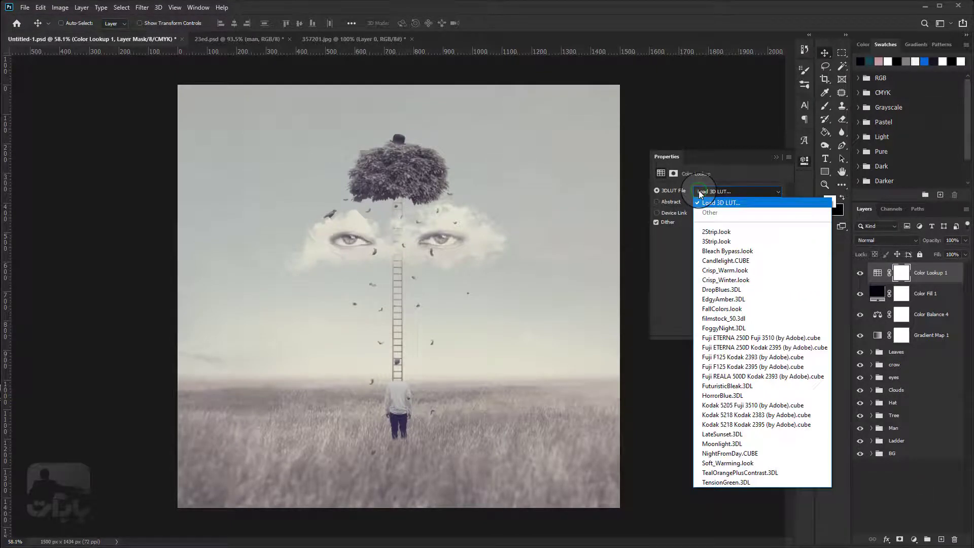
left_click(710, 329)
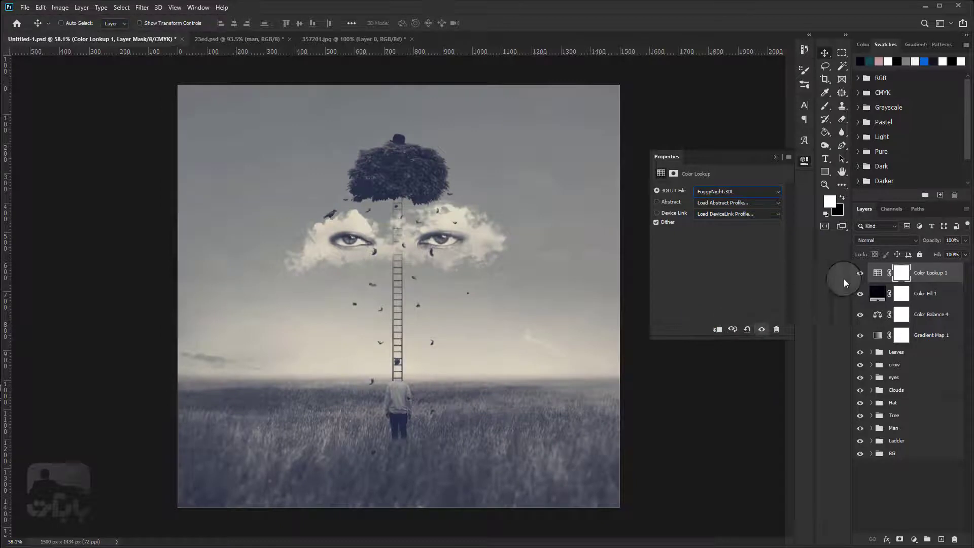
- Set the Color Lookup layer's opacity to 70% and toggle it to compare
left_click(955, 240)
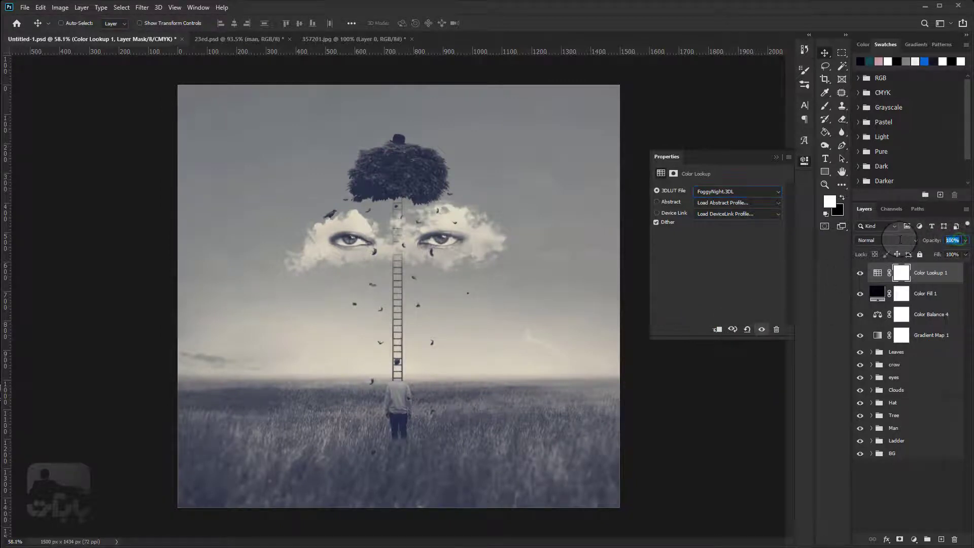
type("50")
key("Return")
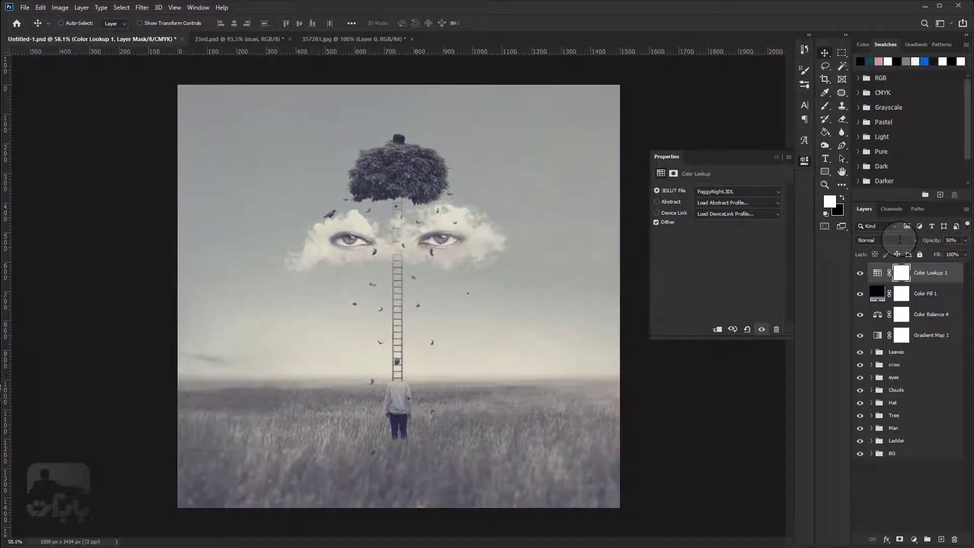
left_click(951, 240)
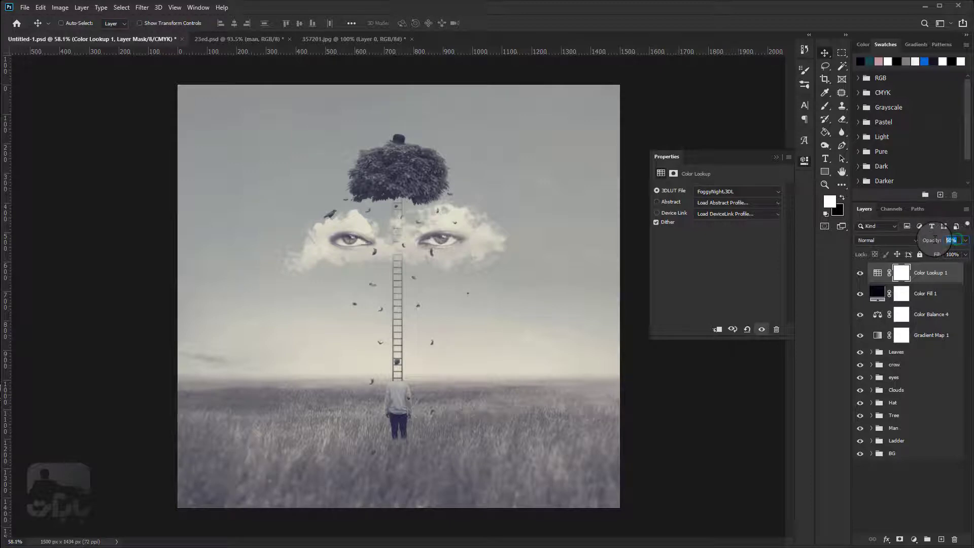
type("30")
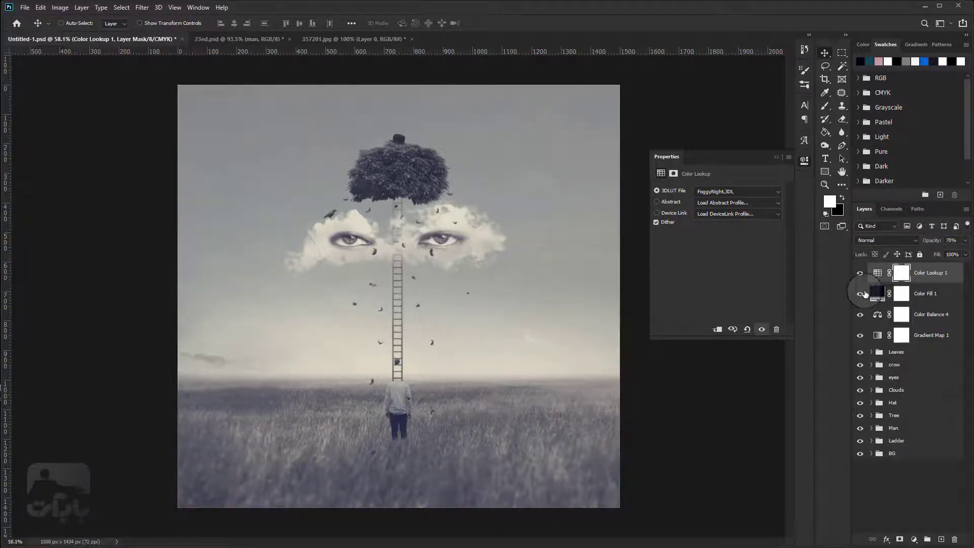
left_click(861, 274)
- Add Curves 12 with a gentle S-curve that deepens shadows and lifts highlights
left_click(914, 539)
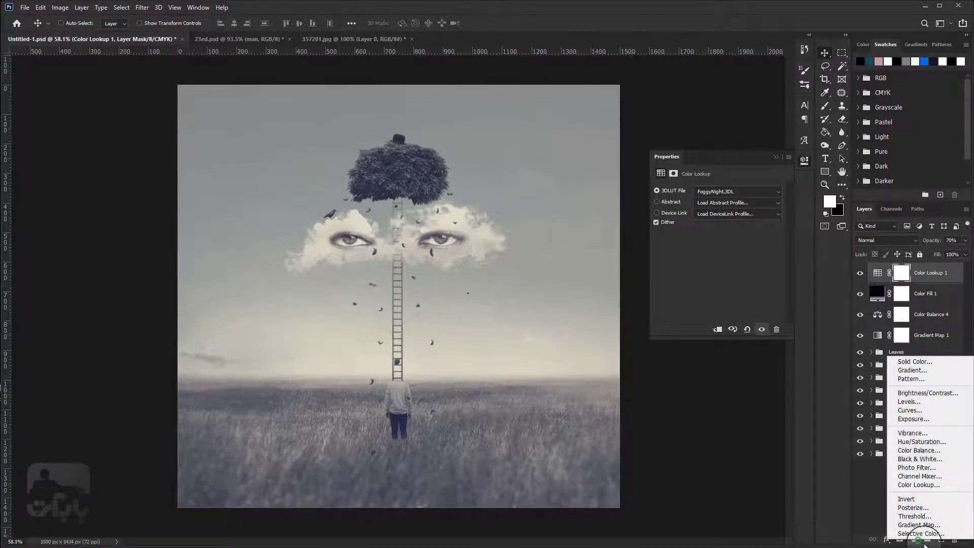
left_click(909, 410)
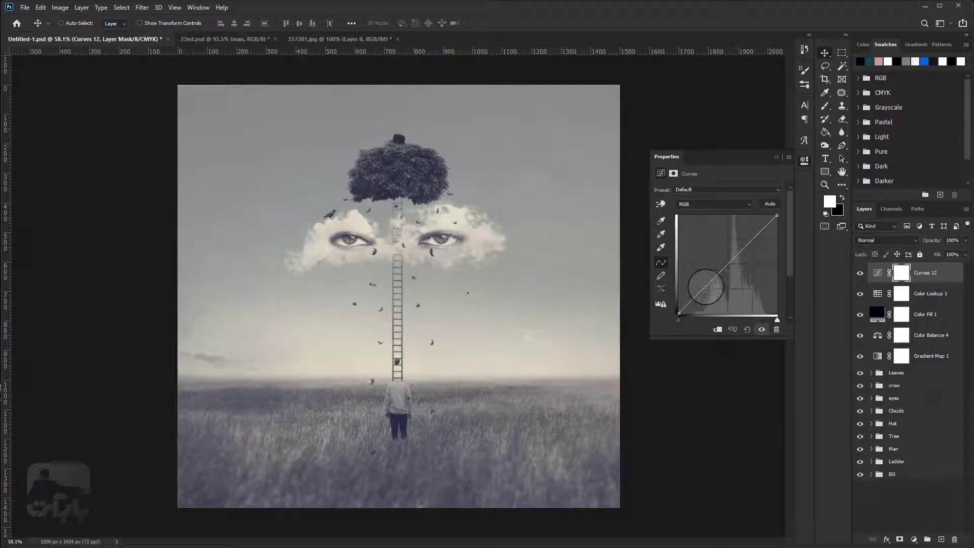
left_click(705, 287)
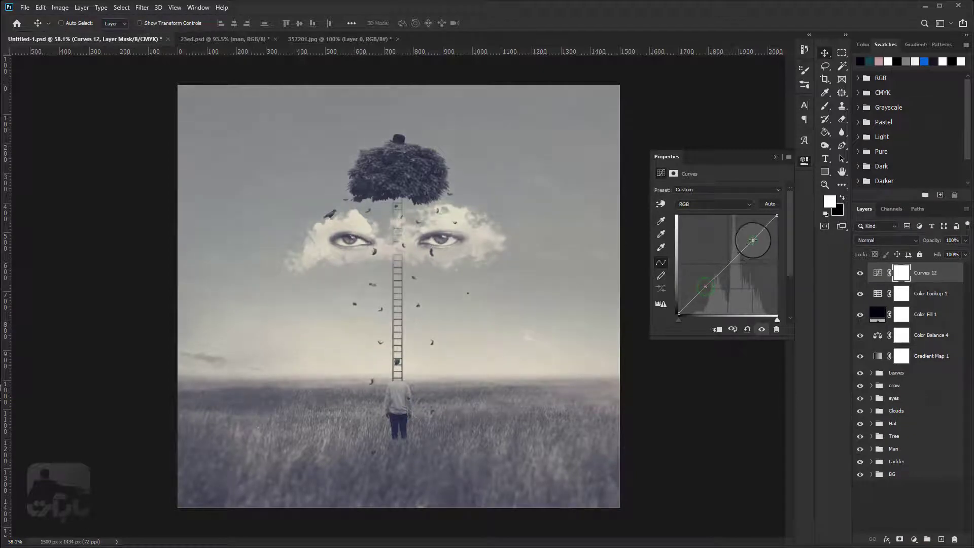
left_click_drag(755, 237, 758, 229)
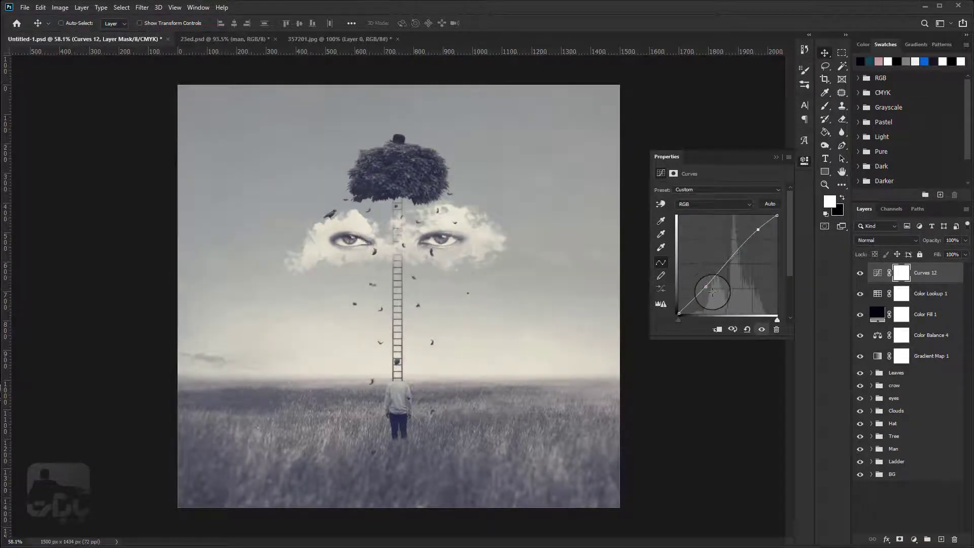
left_click_drag(707, 287, 710, 294)
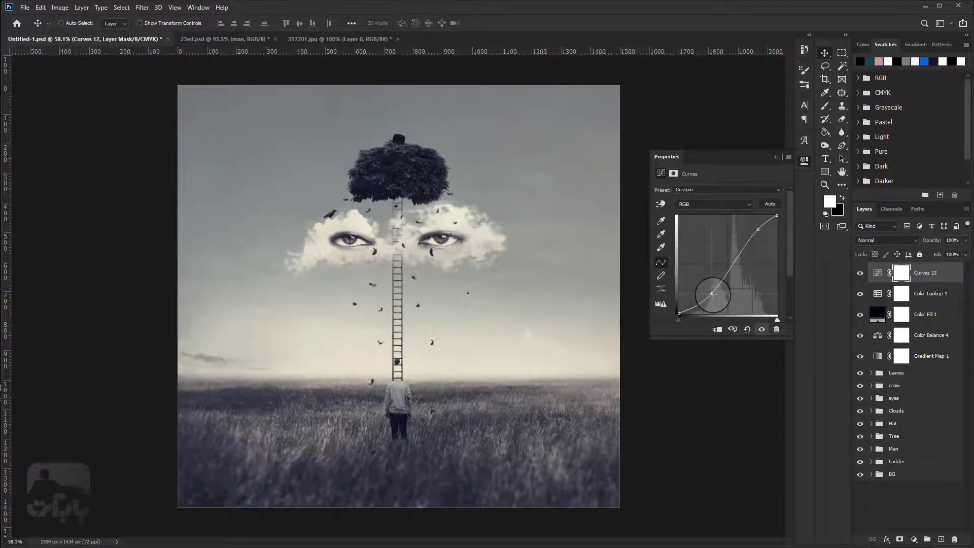
- Toggle Curves 12 off and back on to compare the contrast change
left_click(861, 274)
left_click(861, 274)
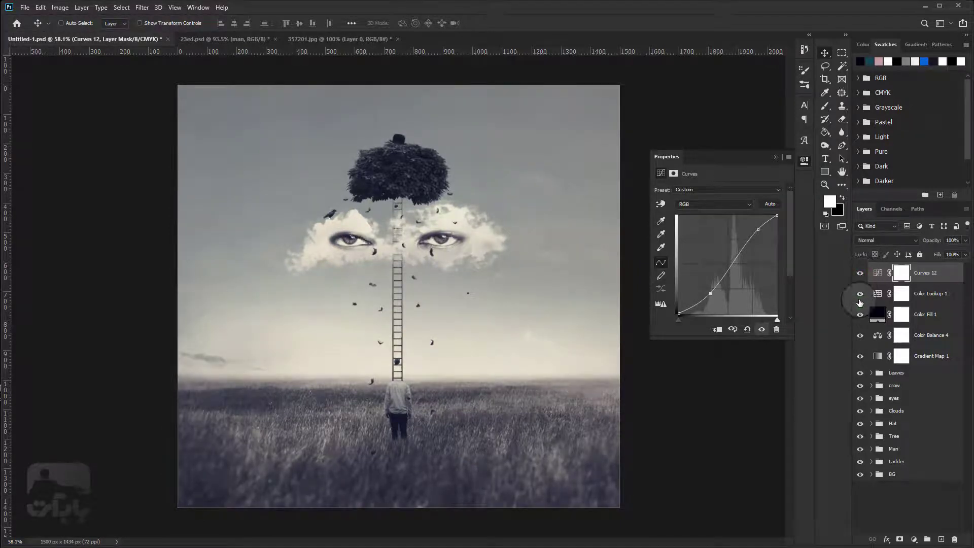
left_click(915, 540)
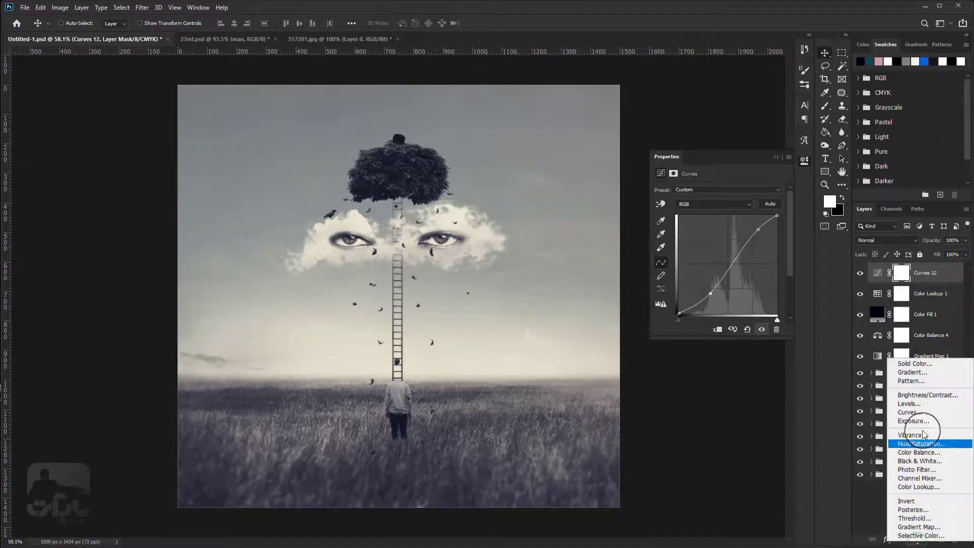
- Add Curves 13 and pull the curve down heavily to darken the image
left_click(922, 413)
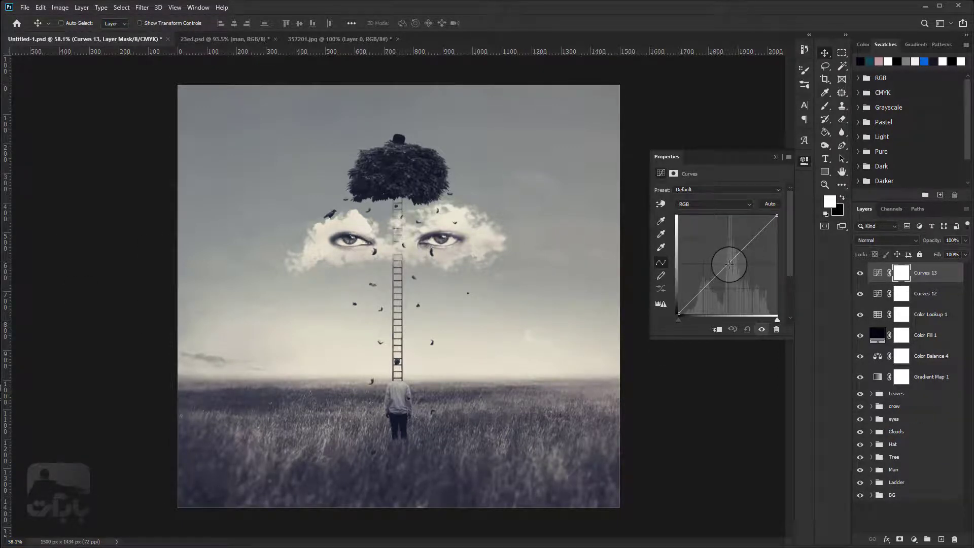
left_click(729, 263)
left_click_drag(739, 263, 747, 278)
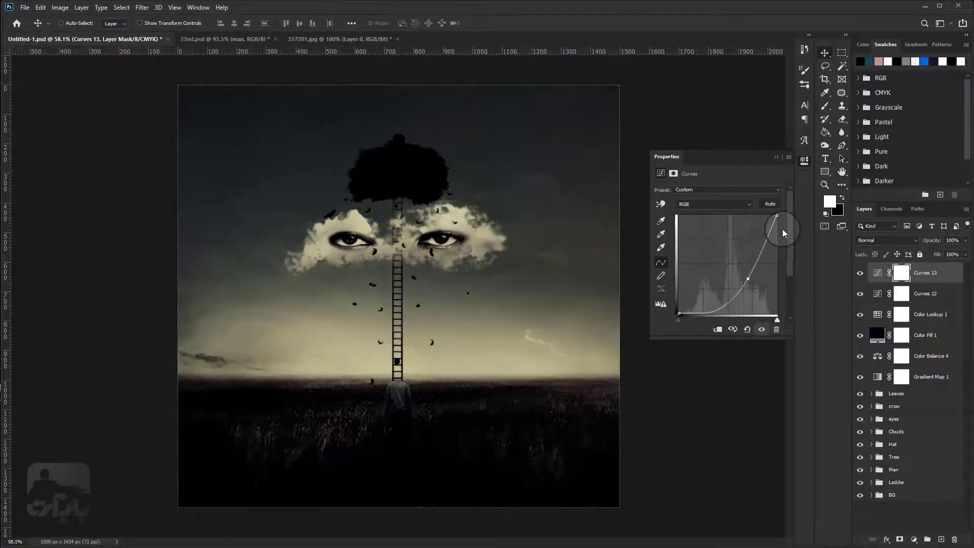
left_click_drag(776, 216, 775, 268)
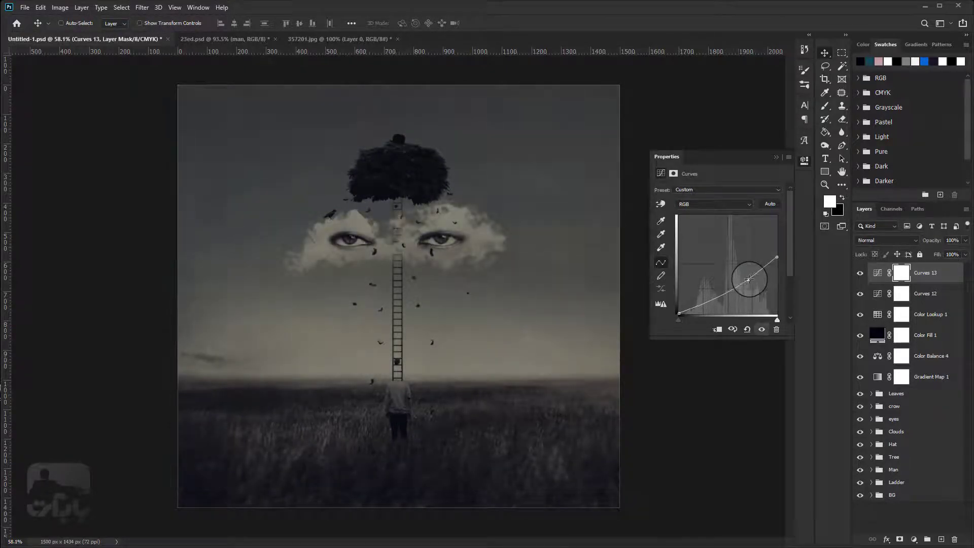
left_click_drag(748, 279, 751, 287)
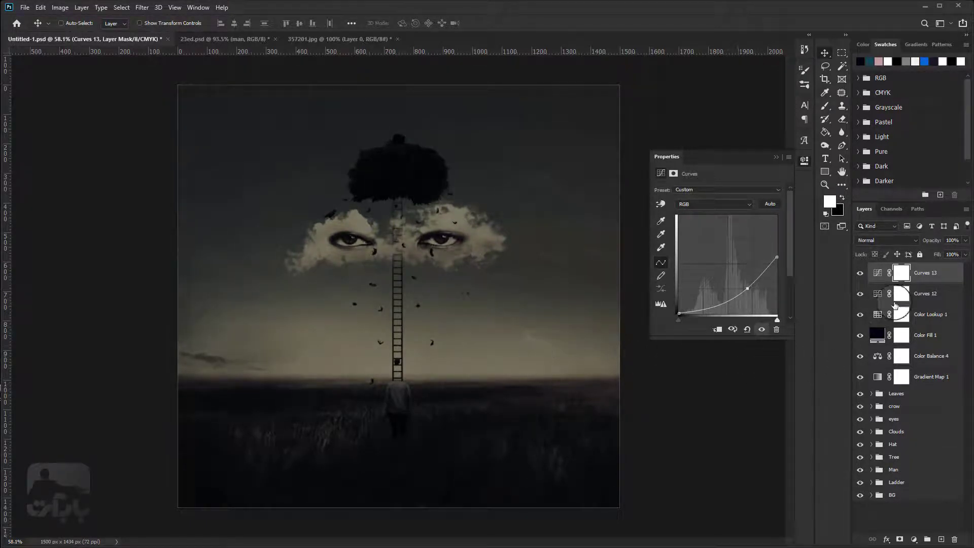
- Fill the Curves 13 mask black with the Paint Bucket and make white the foreground colour
left_click(900, 274)
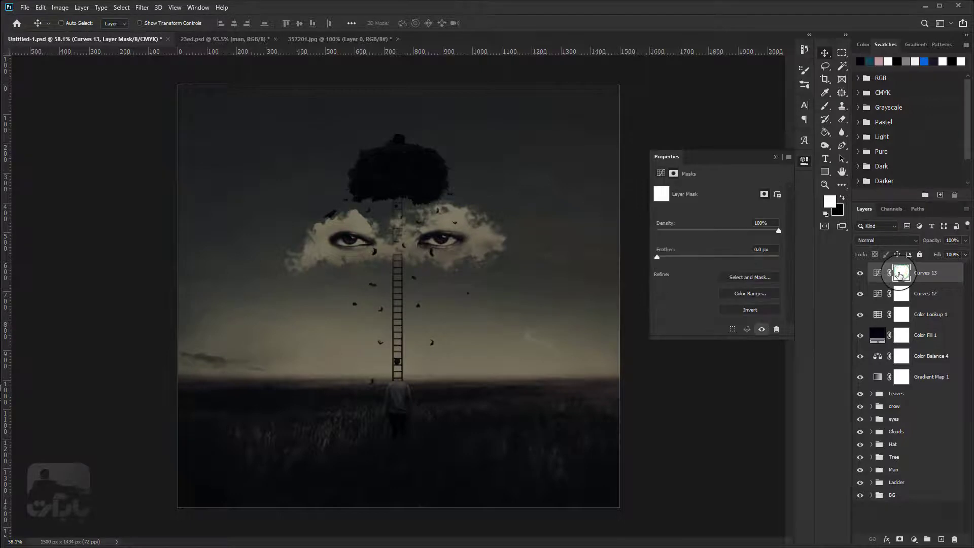
left_click(825, 132)
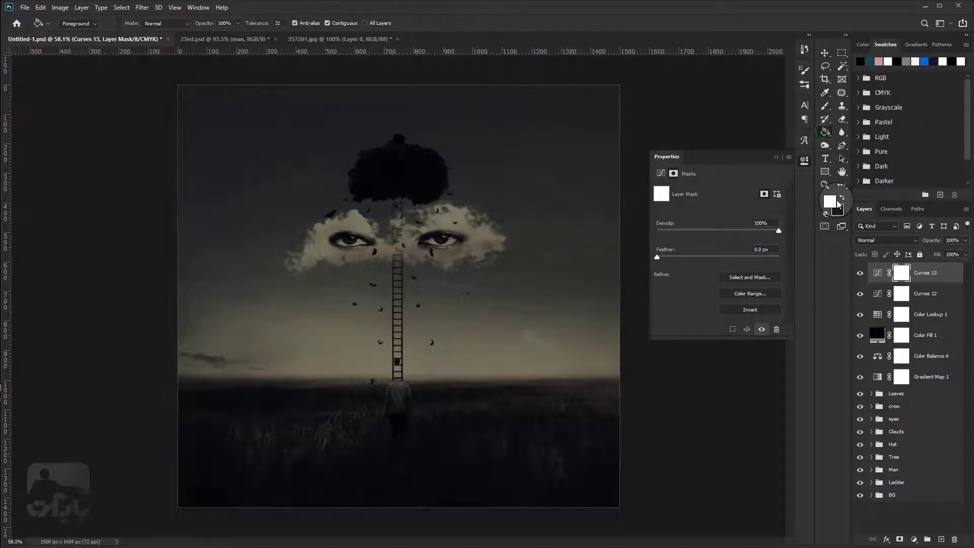
left_click(440, 262)
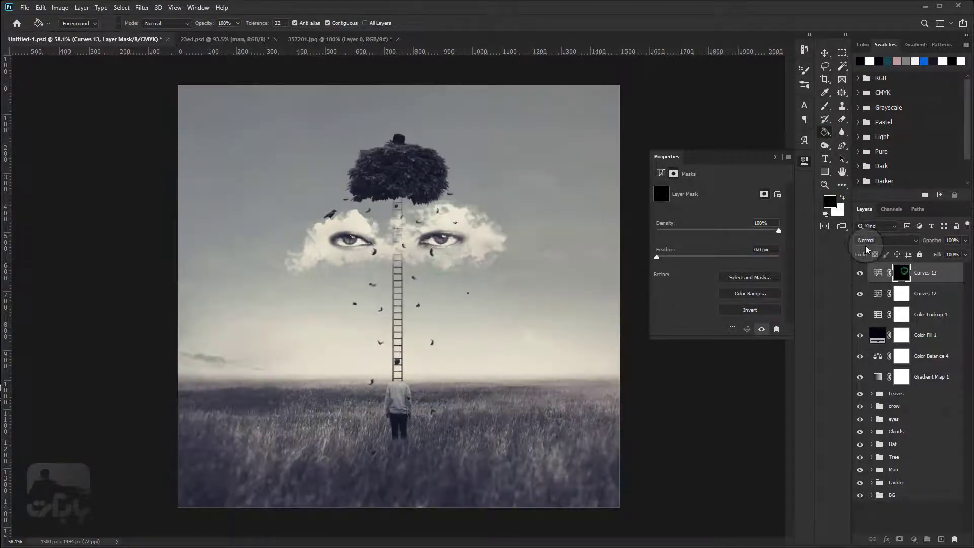
left_click(842, 198)
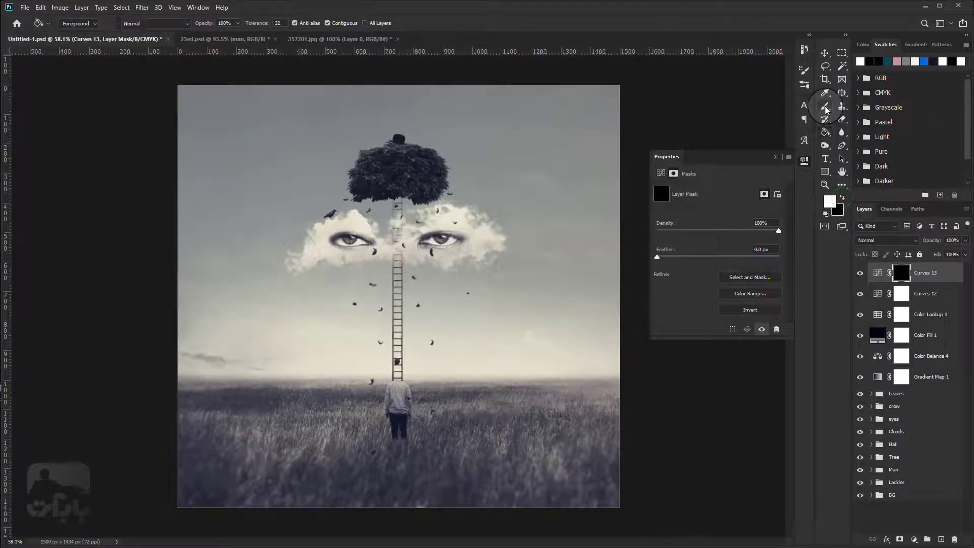
- Set up a soft 495 px brush at 100% opacity
left_click(826, 108)
scroll(479, 321, "down", 3)
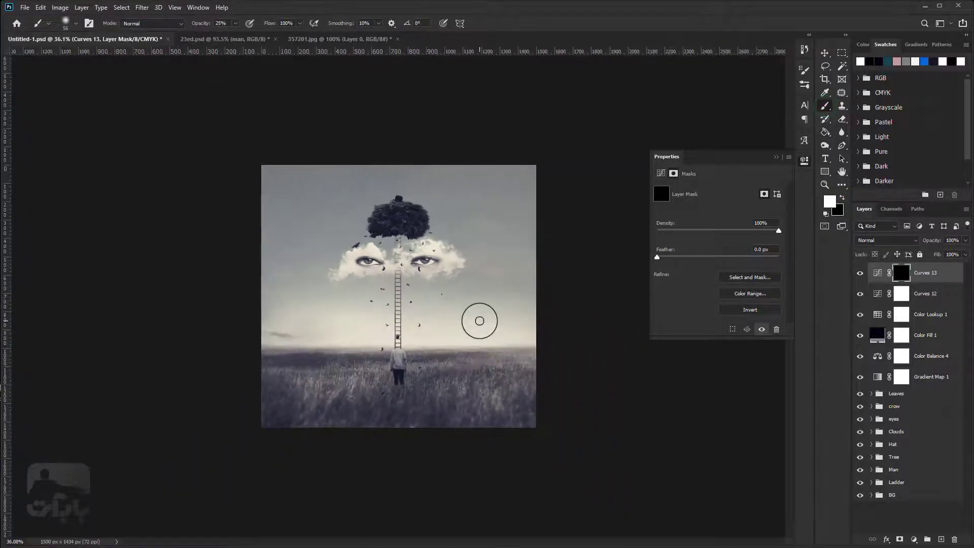
right_click(467, 285)
left_click_drag(545, 307, 583, 307)
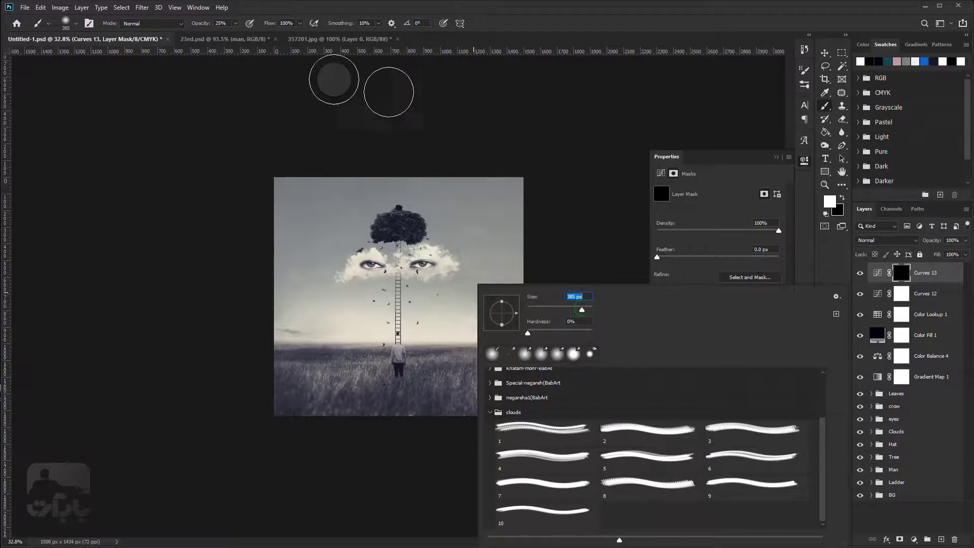
left_click(221, 23)
type("100")
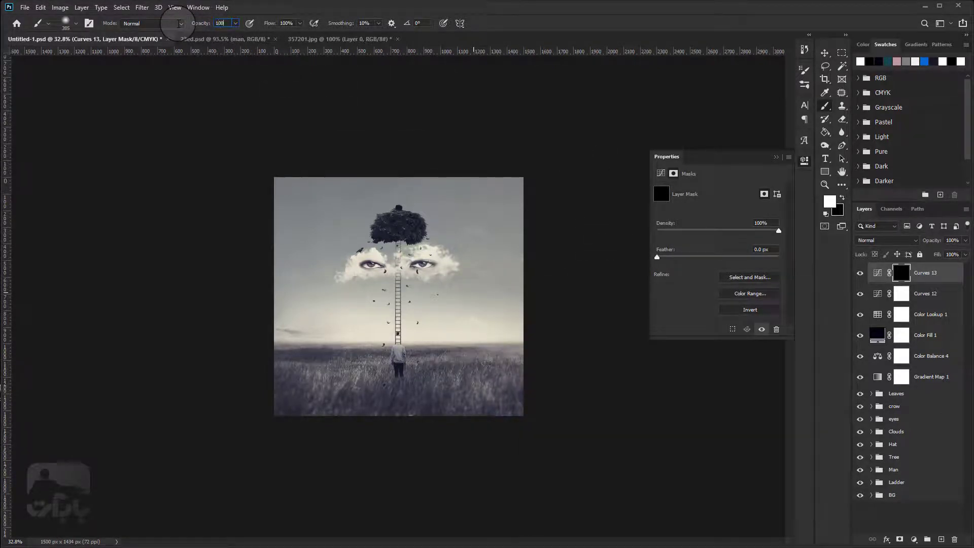
right_click(464, 214)
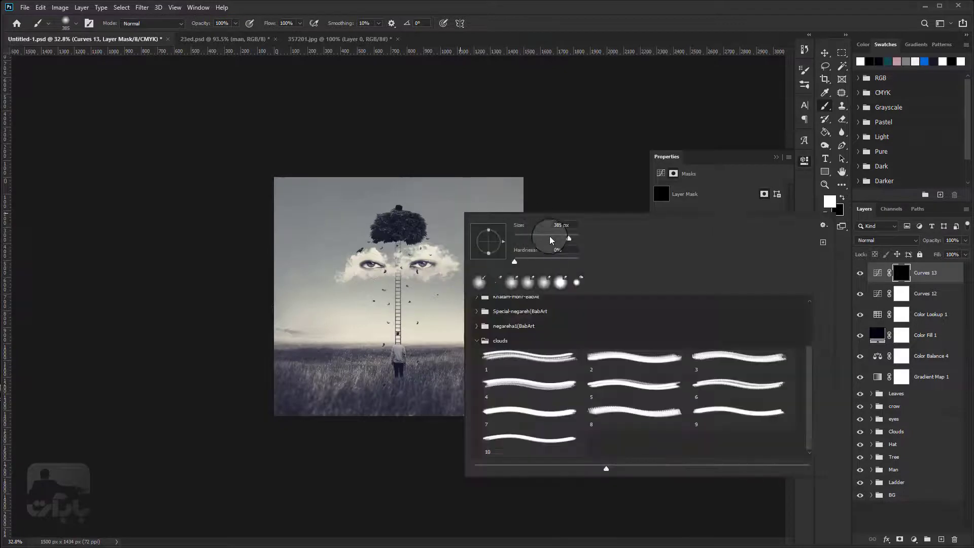
left_click_drag(572, 237, 587, 149)
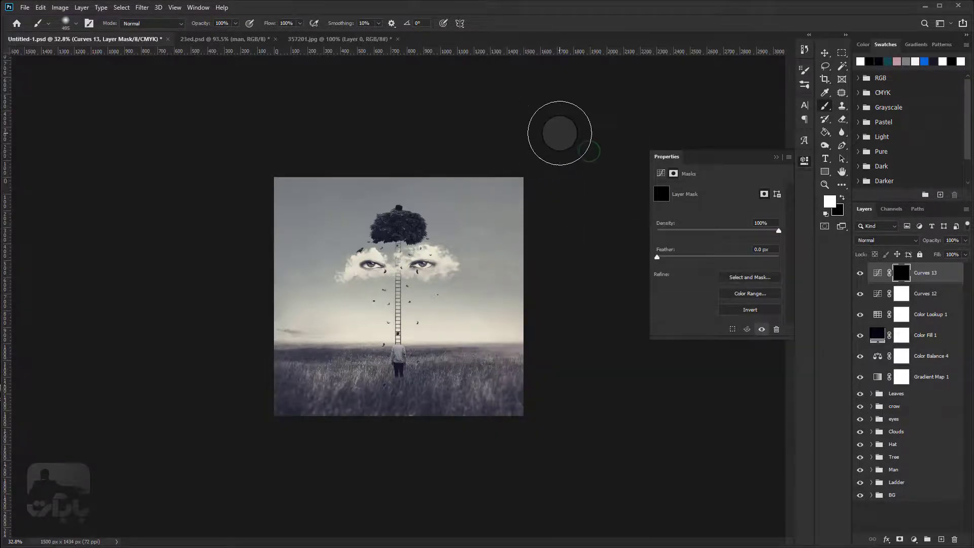
- Paint white around the top, sides and bottom edges of the Curves 13 mask
left_click_drag(576, 297, 247, 248)
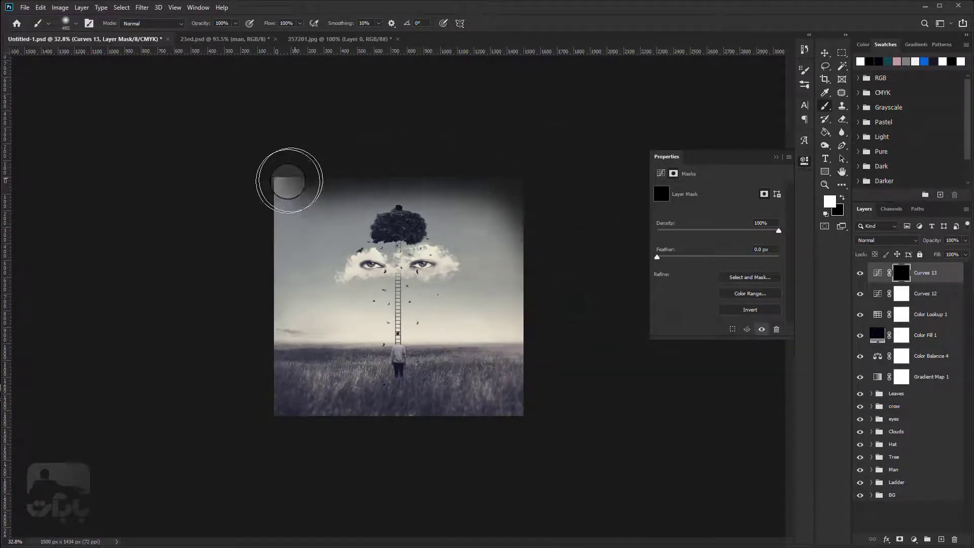
left_click_drag(539, 234, 502, 461)
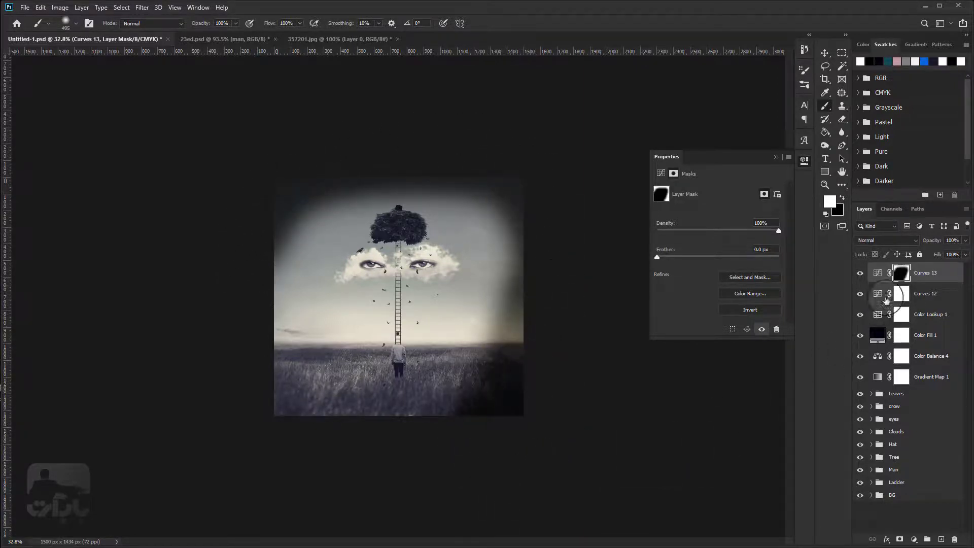
mouse_move(585, 399)
left_mouse_down()
mouse_move(258, 368)
mouse_move(330, 169)
mouse_move(521, 170)
mouse_move(343, 167)
mouse_move(285, 206)
mouse_move(266, 307)
mouse_move(337, 424)
mouse_move(467, 413)
mouse_move(571, 277)
left_mouse_up()
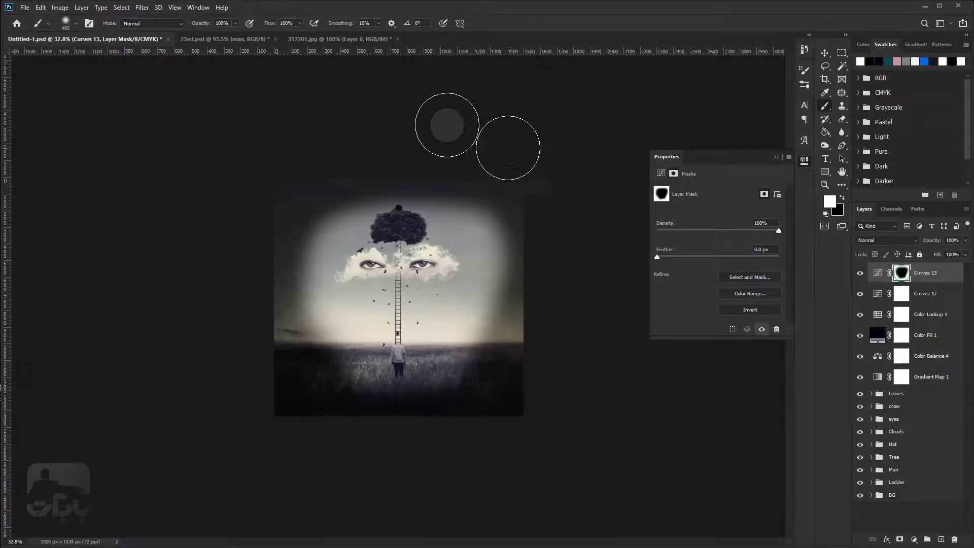
- Apply a 176.2-pixel Gaussian Blur to the Curves 13 mask
left_click(142, 8)
mouse_move(198, 121)
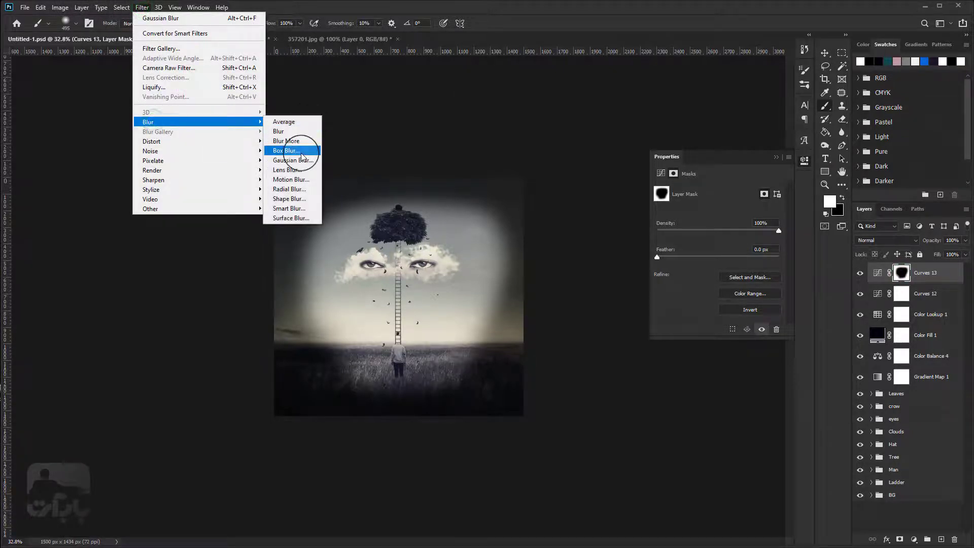
left_click(299, 161)
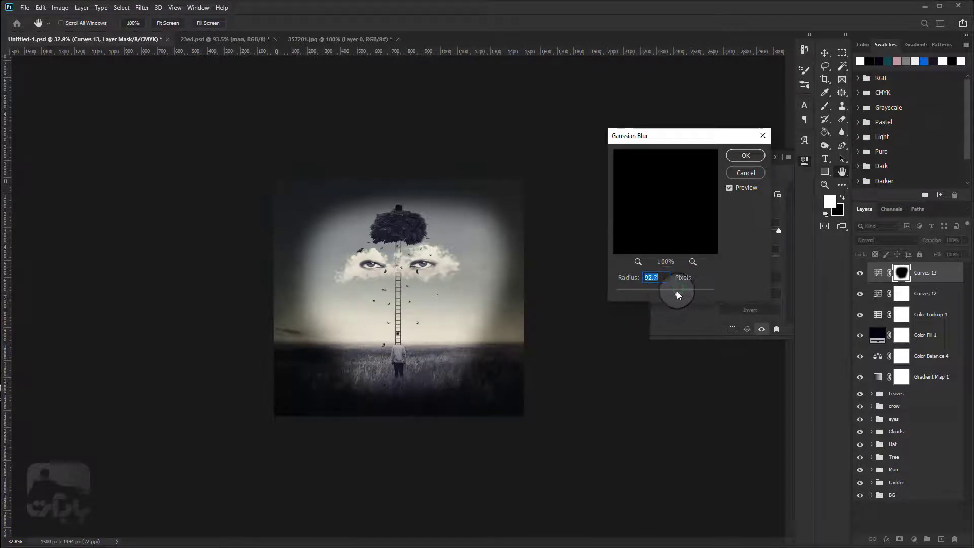
left_click_drag(677, 292, 692, 292)
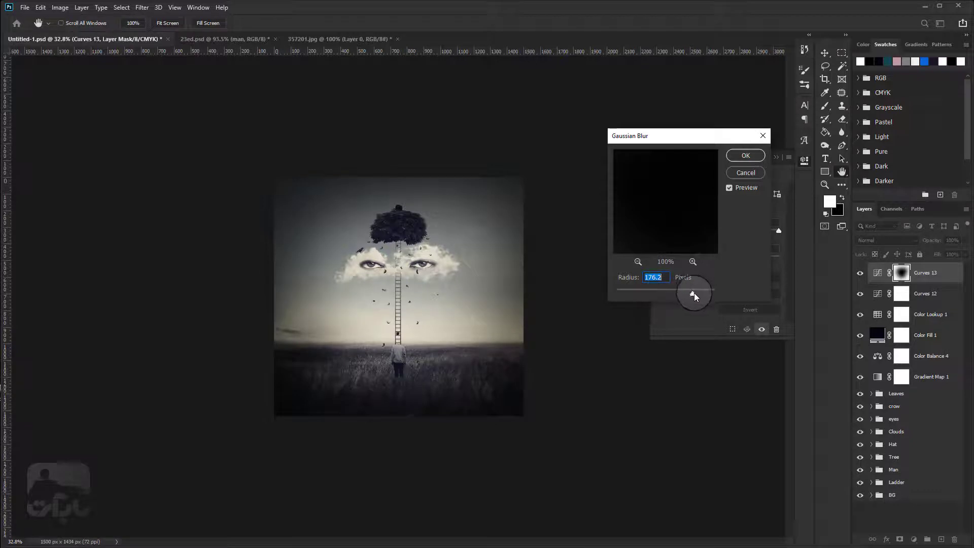
left_click(749, 156)
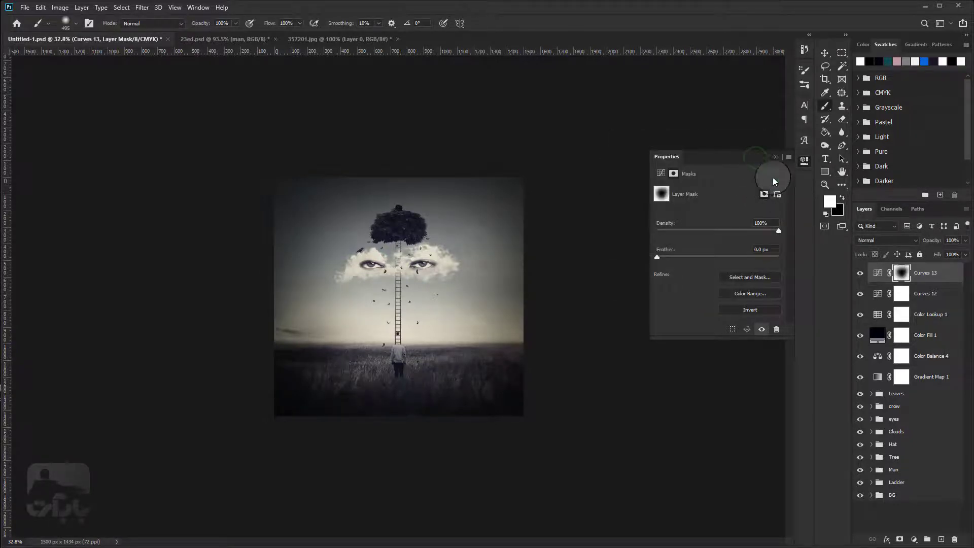
- Set the Curves 13 layer opacity to 74% and toggle it to compare
left_click(776, 157)
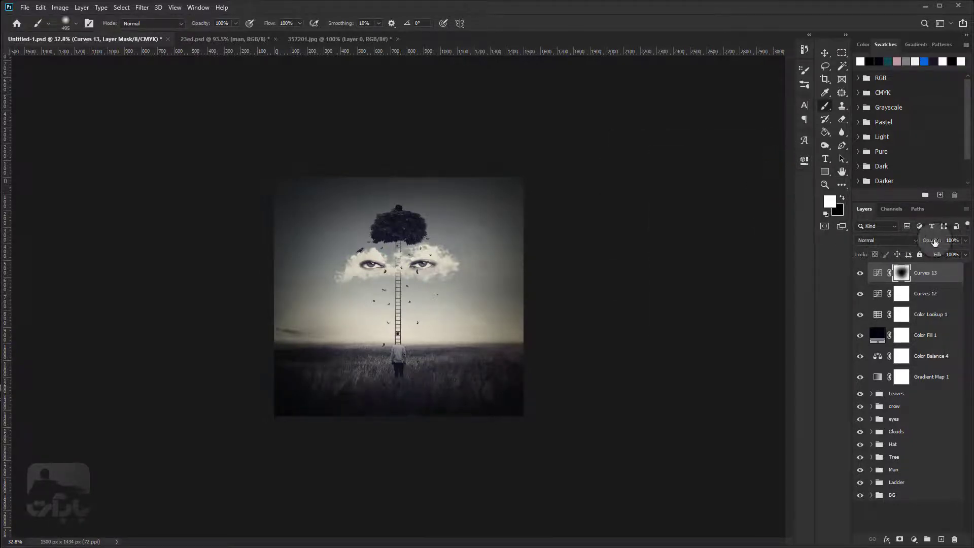
left_click_drag(917, 243, 917, 243)
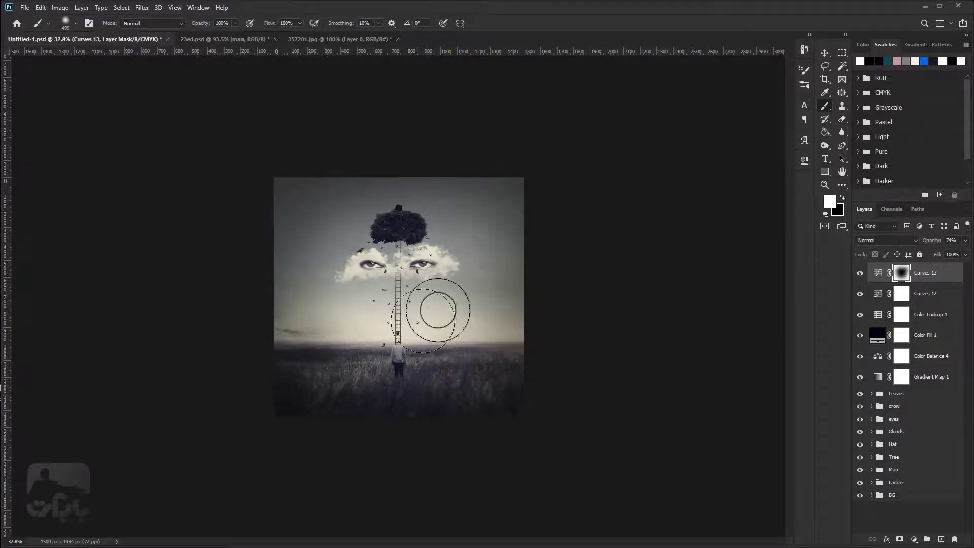
left_click(861, 274)
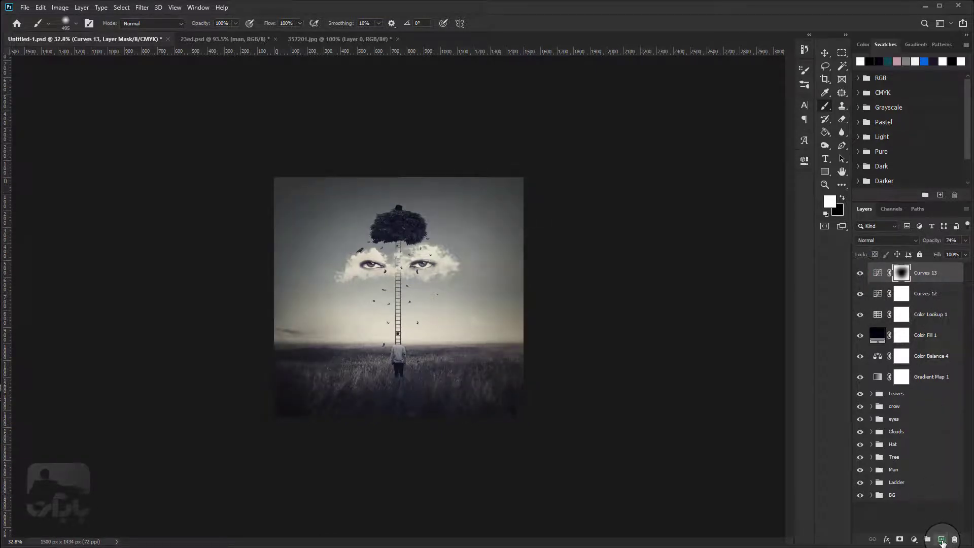
- Add a new empty layer, reset the paint colour to black and enlarge the brush
left_click(941, 540)
key("x")
scroll(398, 208, "up", 5)
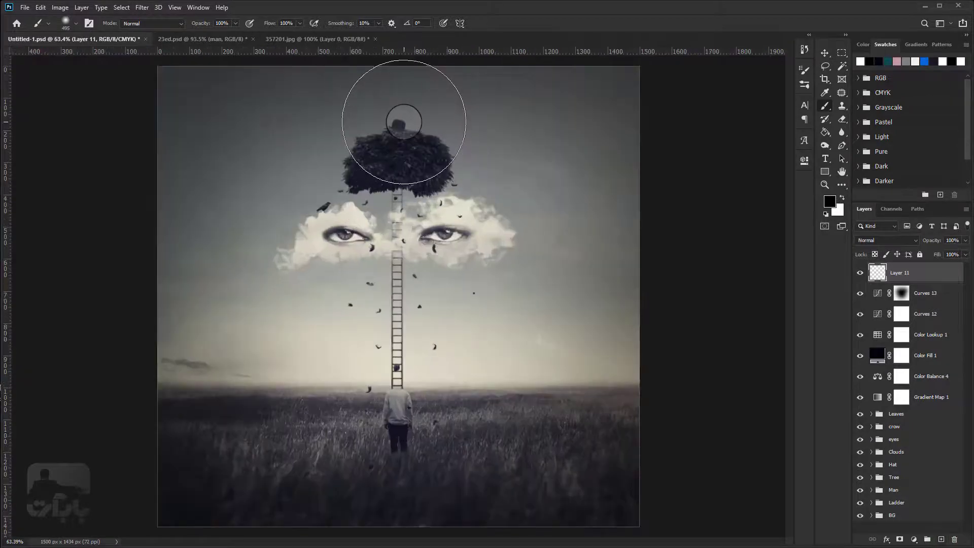
scroll(403, 122, "up", 4)
key("bracketright")
key("bracketright")
key("bracketright")
key("bracketright")
key("bracketright")
key("bracketright")
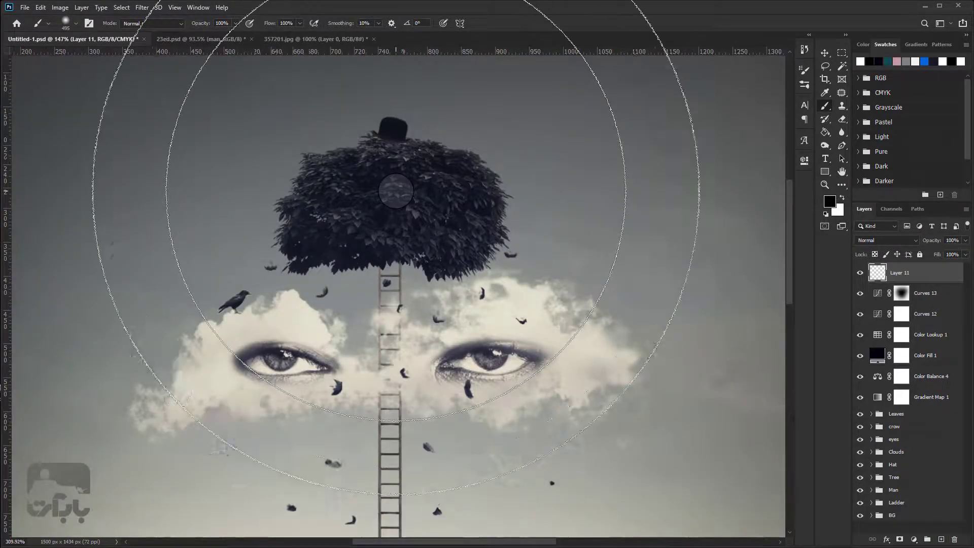
scroll(396, 192, "up", 2)
scroll(387, 163, "up", 2)
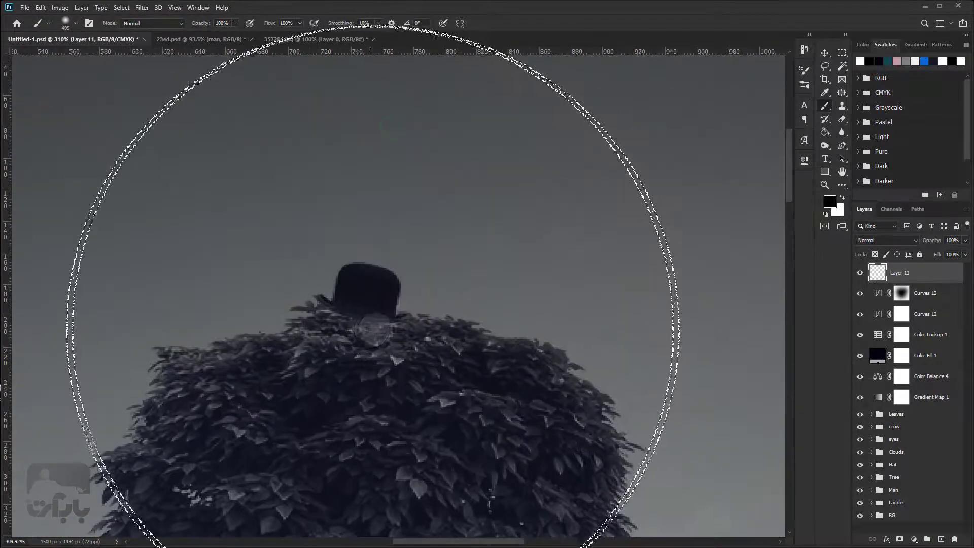
- Expand the Hat group and drag Layer 11 into it beneath the hat layer
left_click(903, 466)
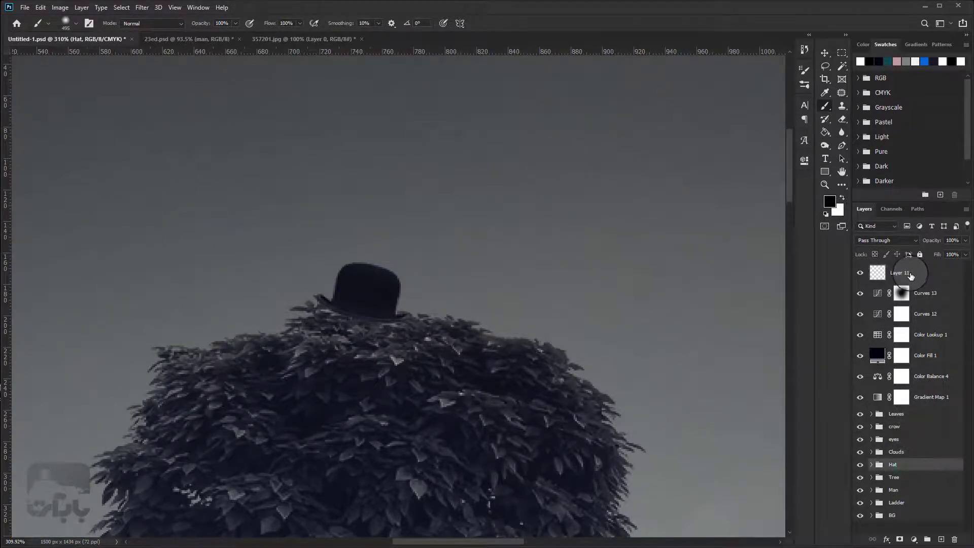
left_click(904, 478)
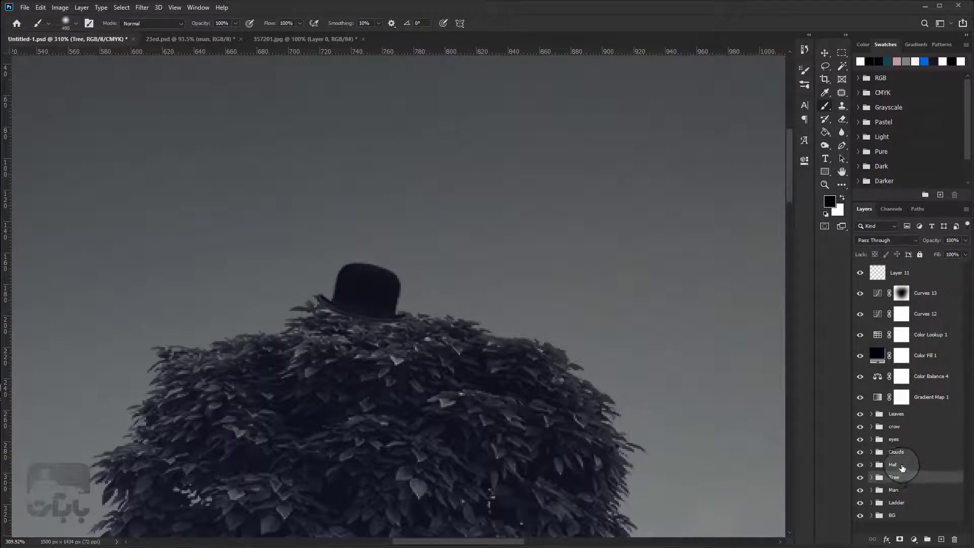
left_click(902, 466)
left_click(872, 465)
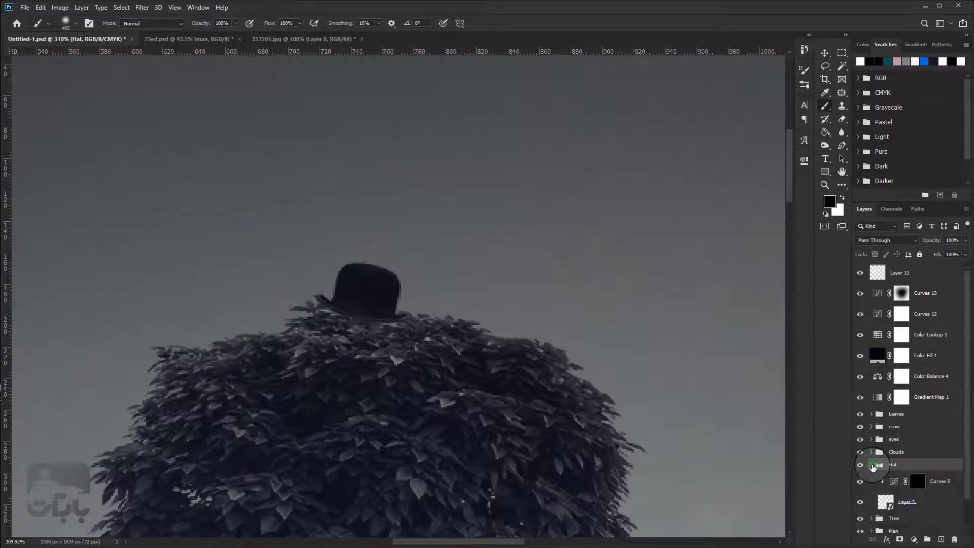
left_click(905, 501)
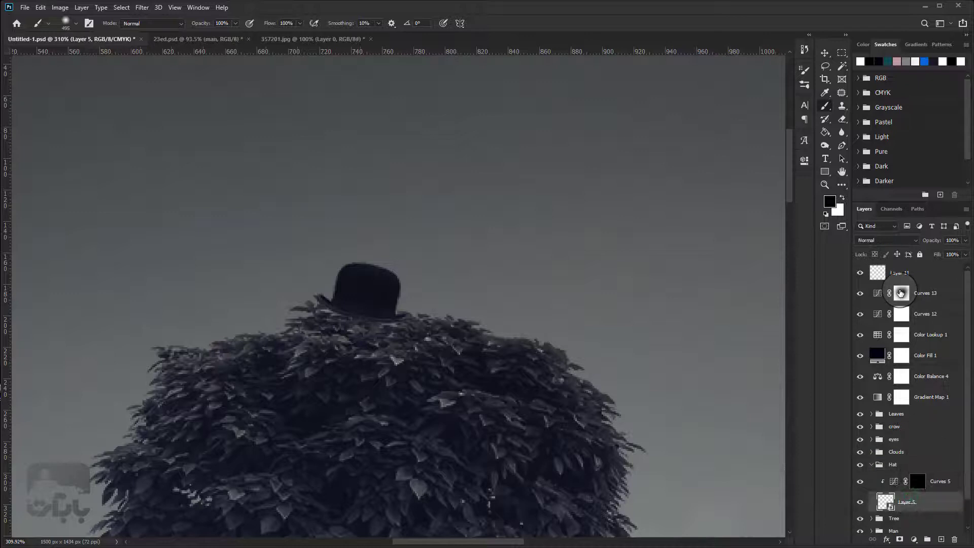
left_click(935, 480)
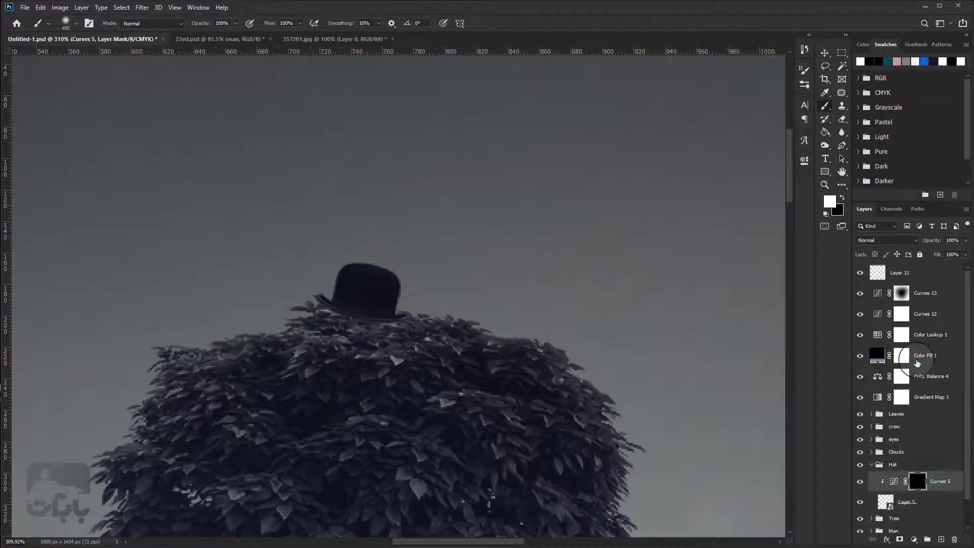
mouse_move(895, 427)
left_mouse_down()
mouse_move(903, 468)
mouse_move(915, 472)
left_mouse_up()
type("Shadow")
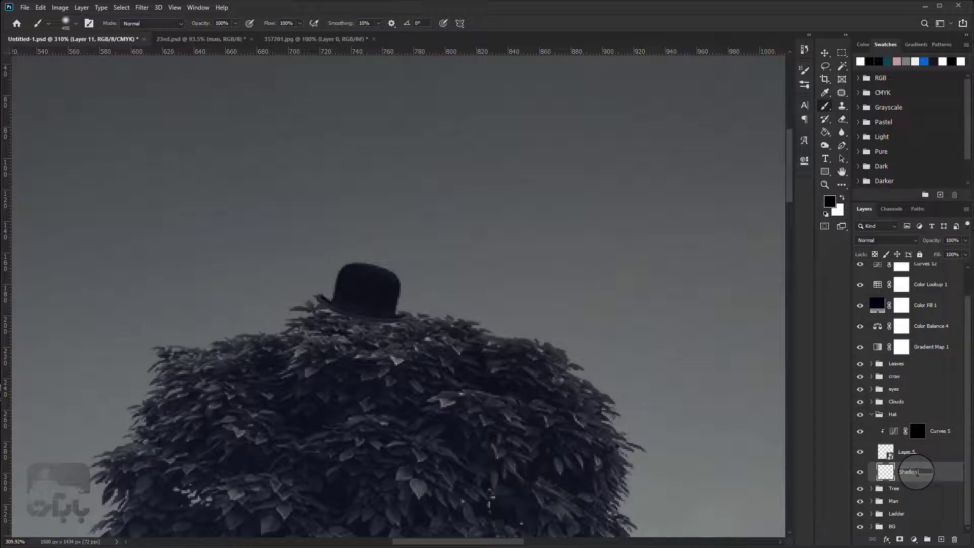
- Confirm the Shadow name and set a 15 px brush with near-black #030303
key("Return")
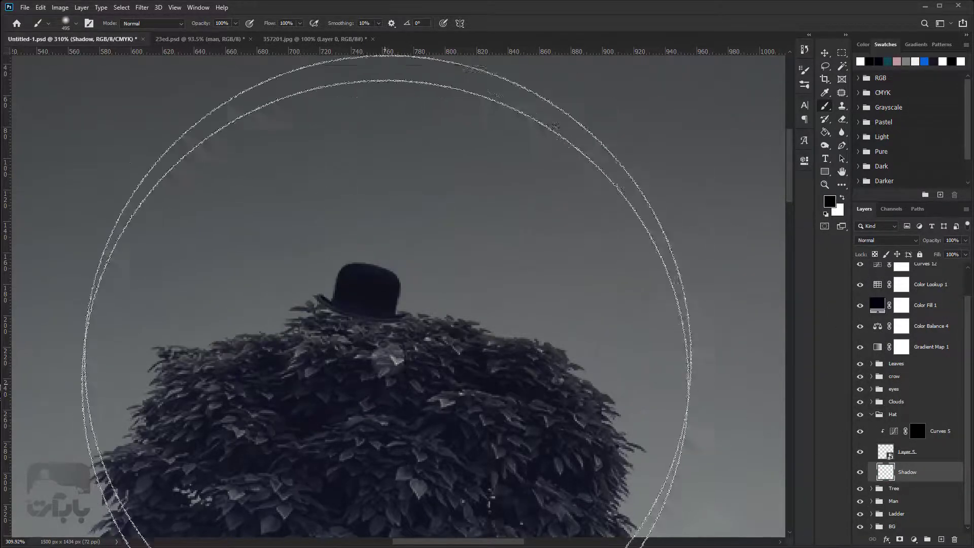
right_click(398, 288)
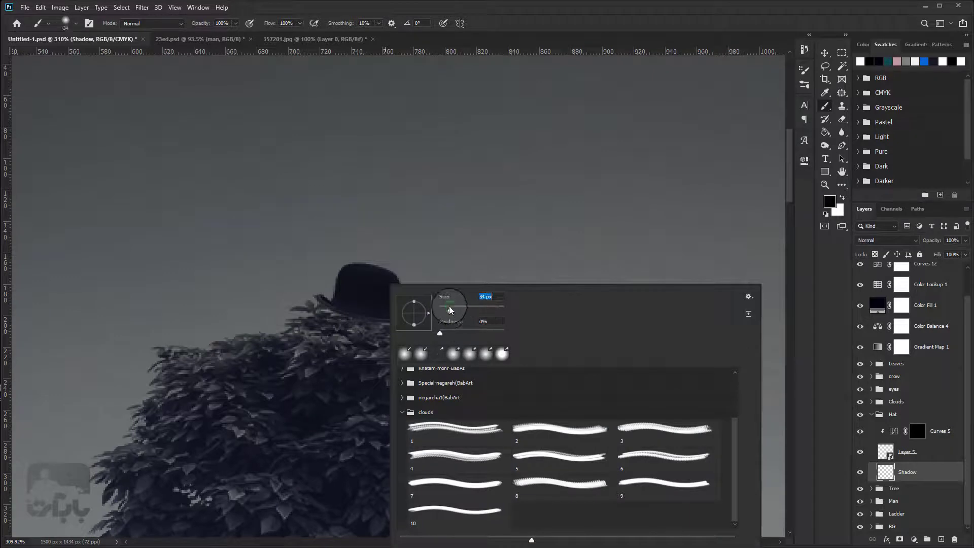
left_click_drag(447, 311, 444, 310)
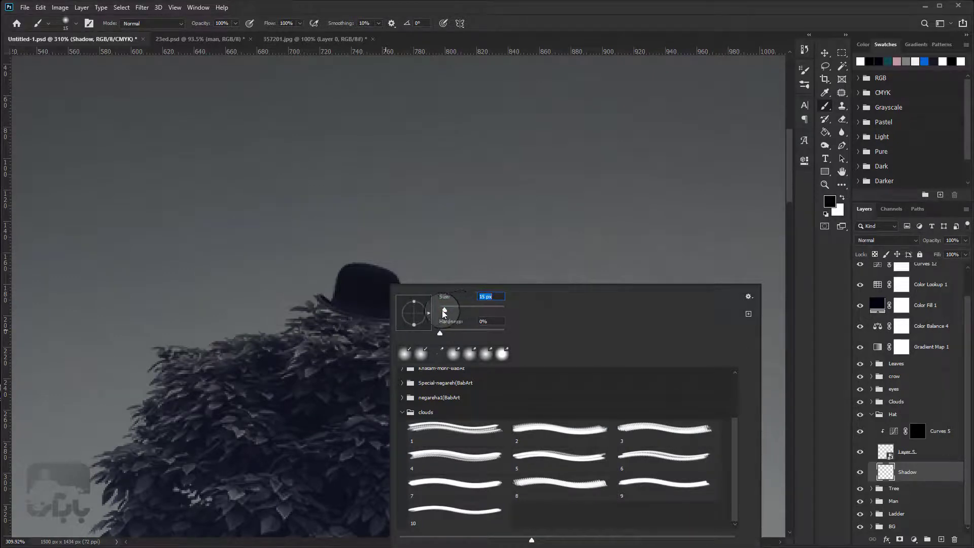
left_click(830, 201)
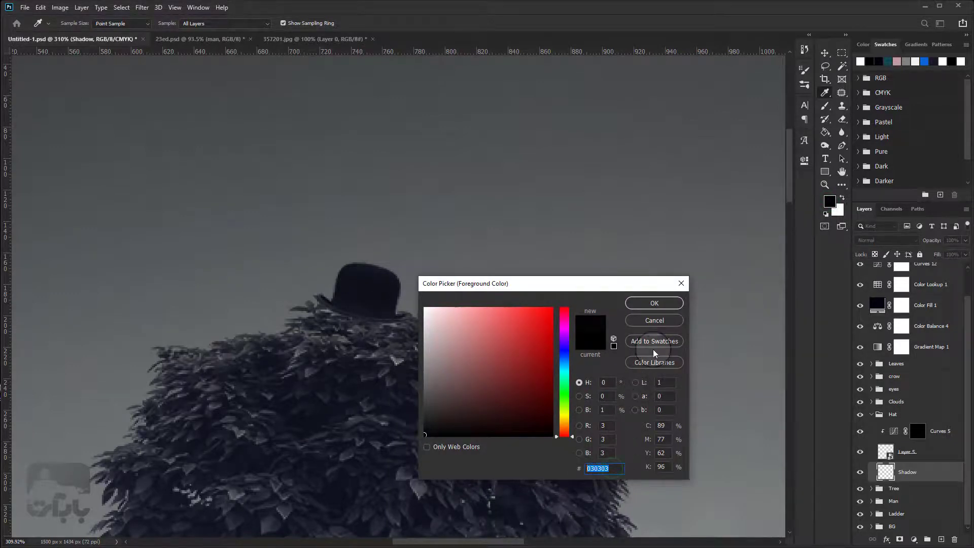
left_click(653, 303)
- Paint shadow under the hat brim, then enlarge the brush to 20 px
scroll(360, 319, "up", 2)
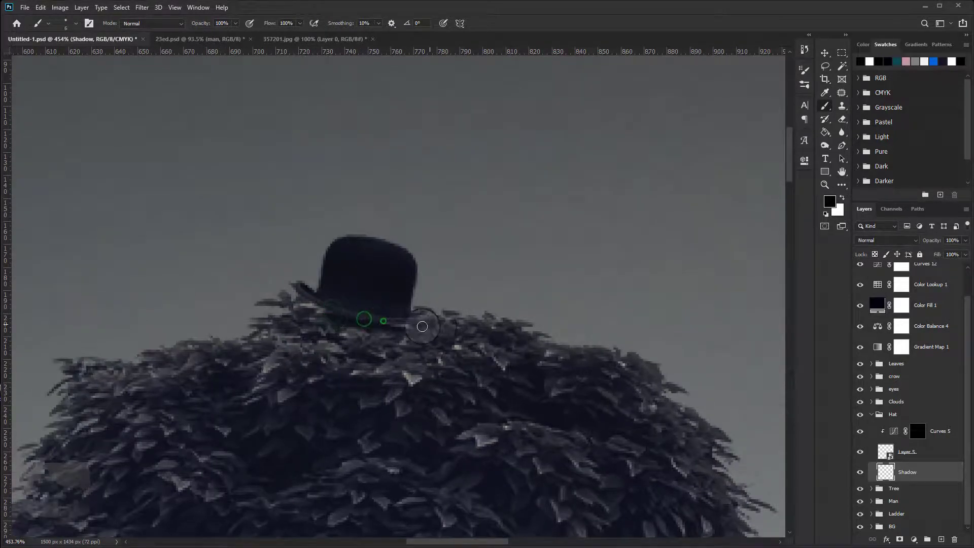
mouse_move(451, 334)
left_mouse_down()
mouse_move(405, 332)
mouse_move(396, 322)
left_mouse_up()
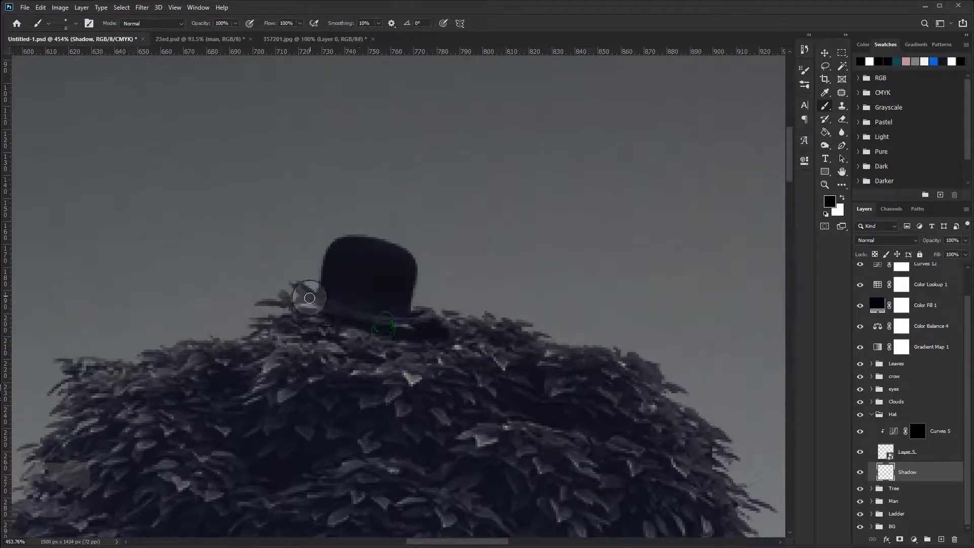
right_click(396, 321)
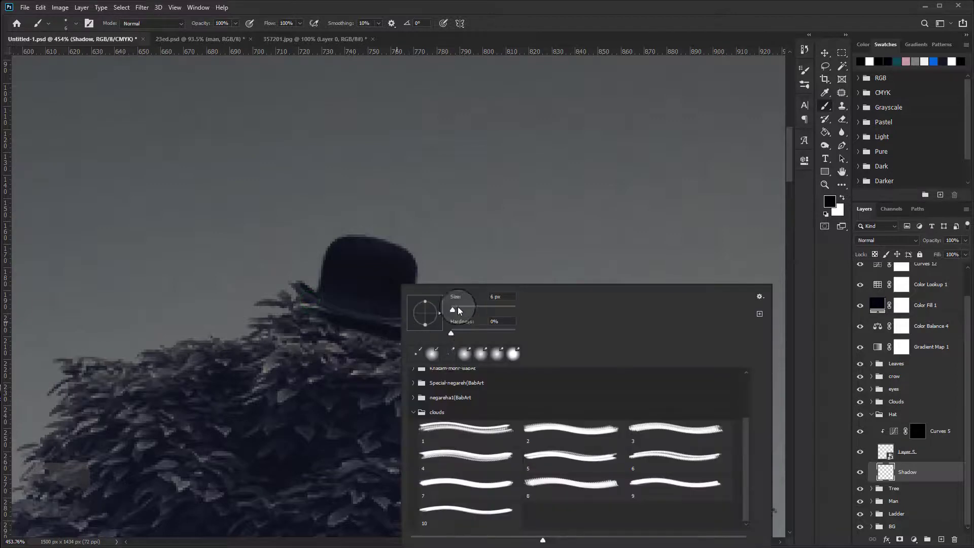
mouse_move(453, 310)
left_mouse_down()
mouse_move(382, 337)
mouse_move(378, 324)
left_mouse_up()
left_click(347, 314)
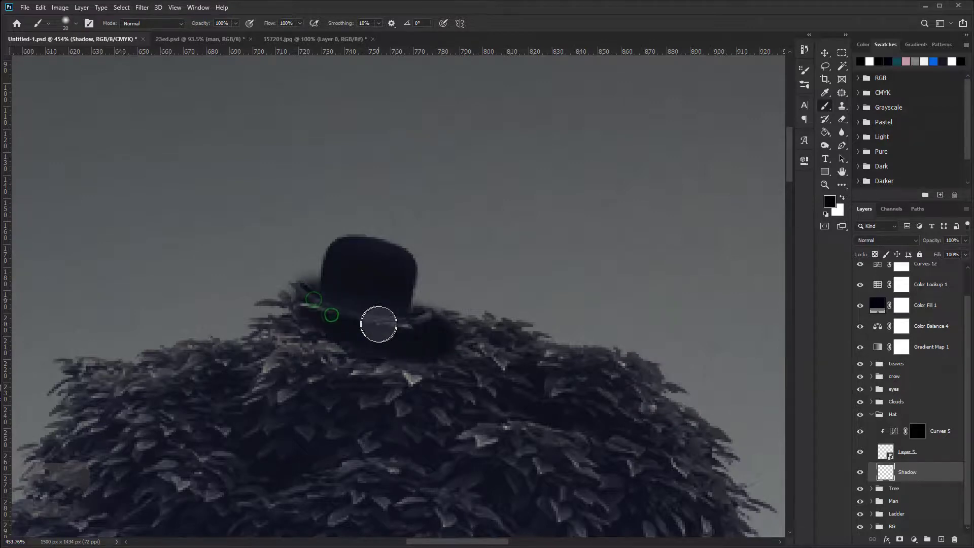
left_click(142, 7)
mouse_move(198, 122)
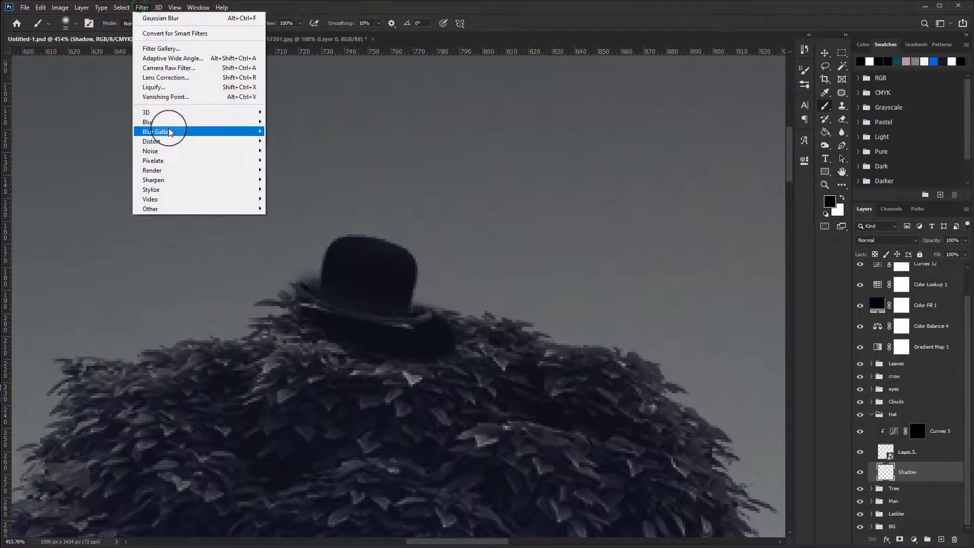
- Apply a Gaussian Blur of about 4.7 pixels to the Shadow layer
left_click(292, 160)
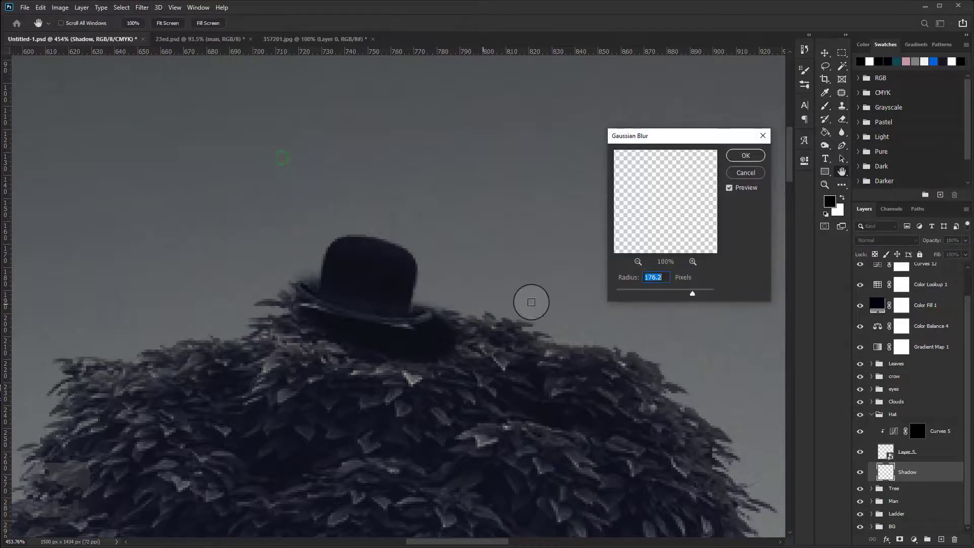
left_click(638, 292)
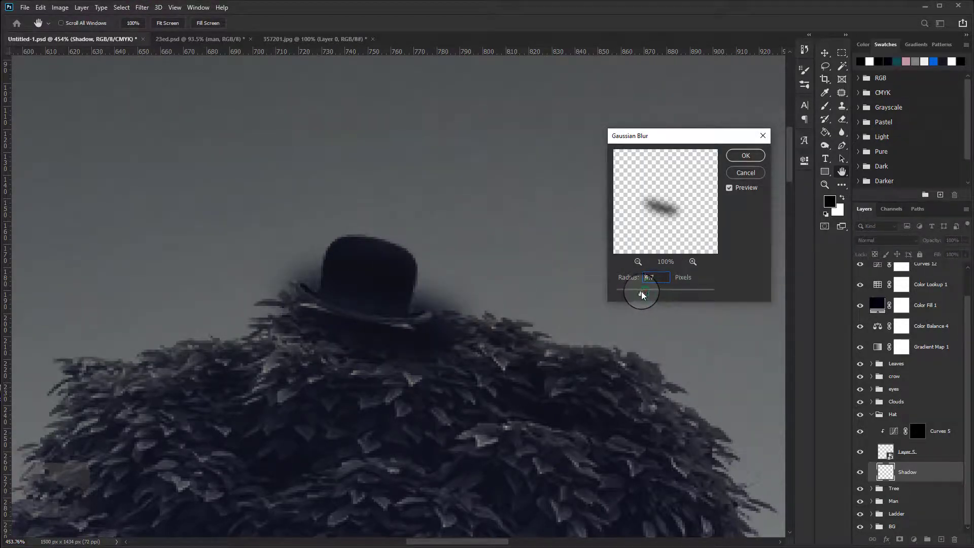
left_click(746, 155)
- Apply a -22°, 33-pixel Motion Blur and nudge the shadow slightly right
left_click(142, 7)
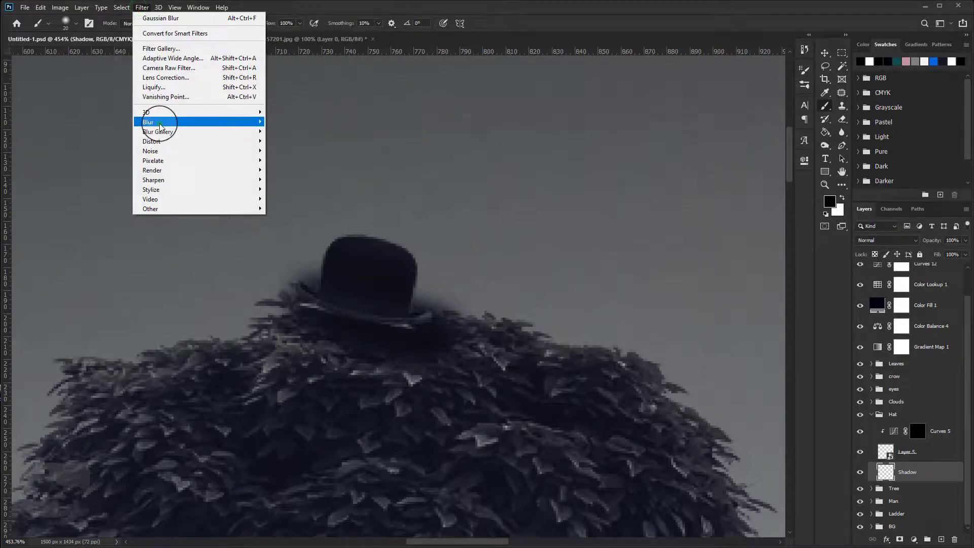
left_click(296, 180)
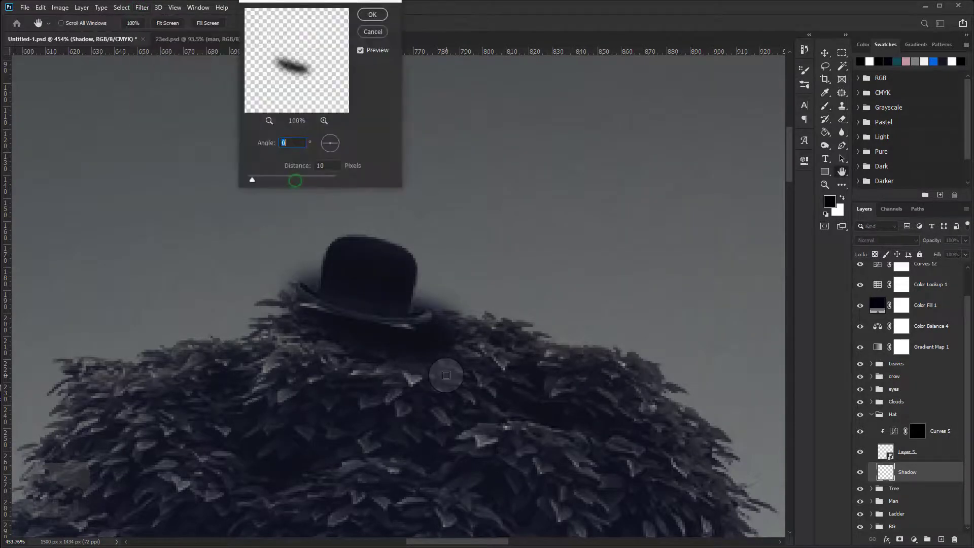
left_click(338, 146)
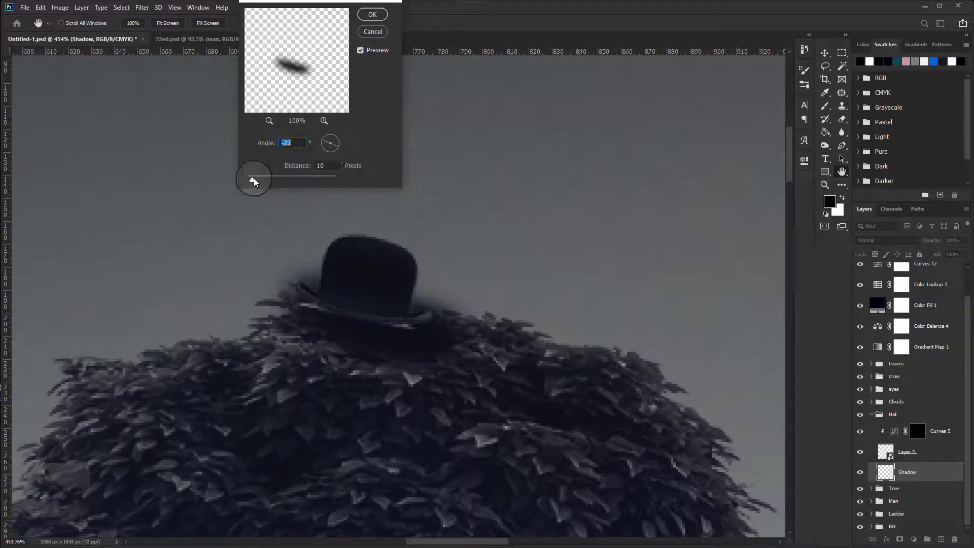
left_click_drag(252, 179, 263, 179)
key("Tab")
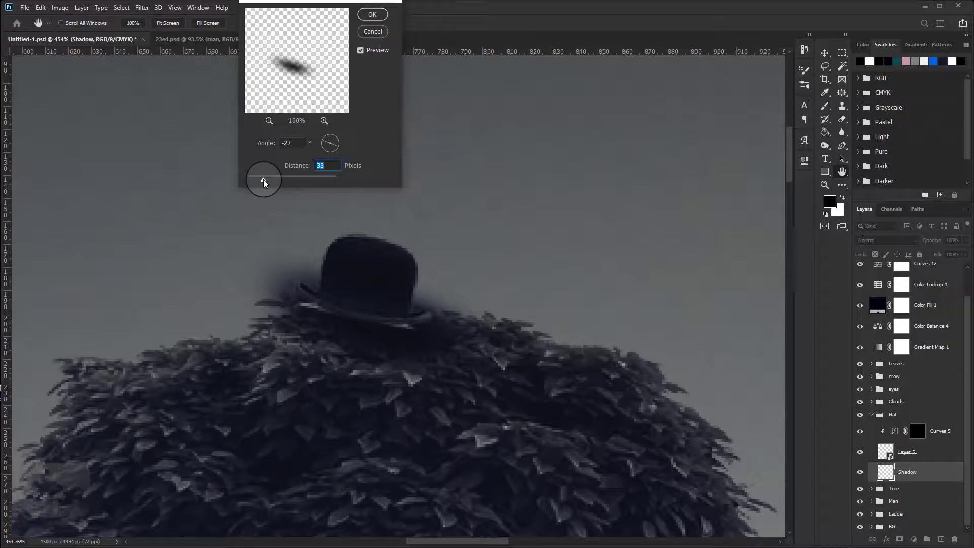
left_click(372, 14)
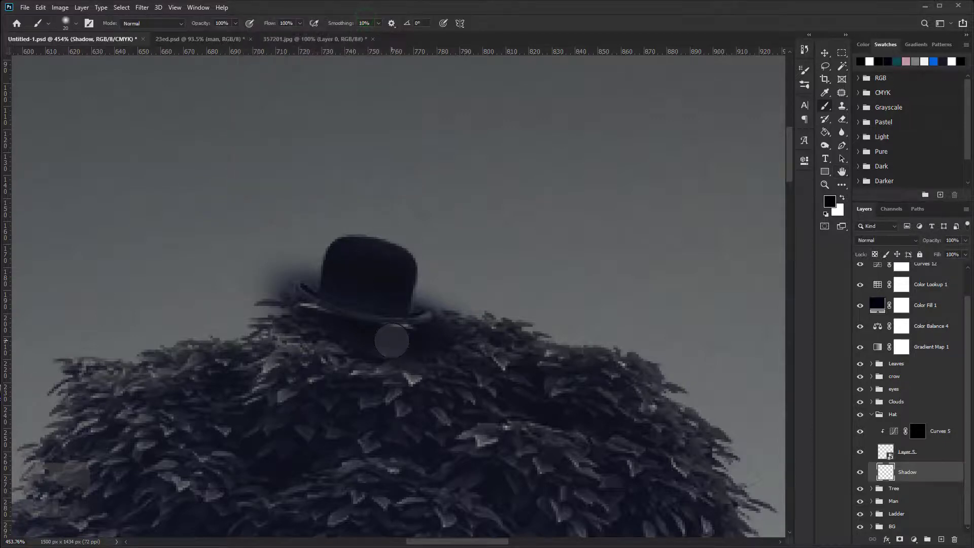
key("v")
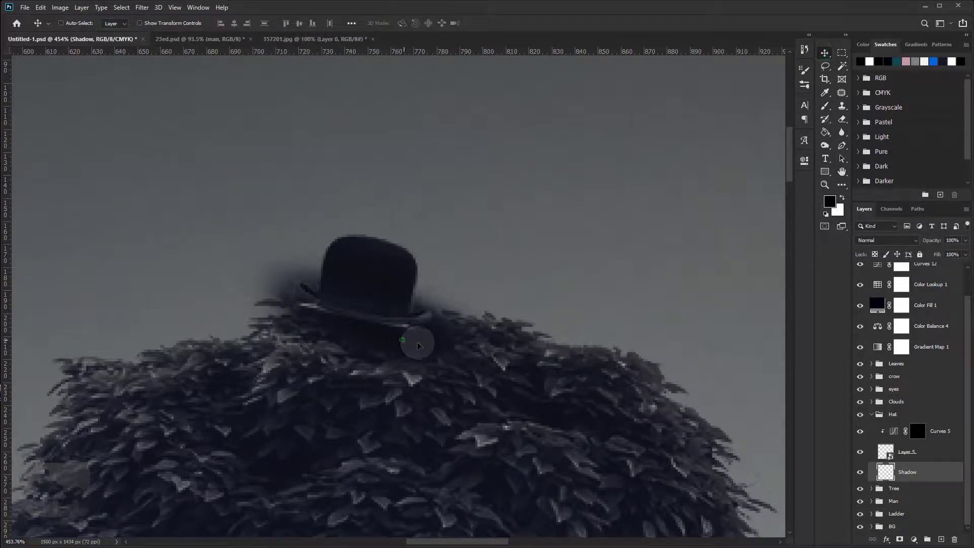
mouse_move(417, 345)
left_mouse_down()
mouse_move(425, 348)
mouse_move(420, 327)
left_mouse_up()
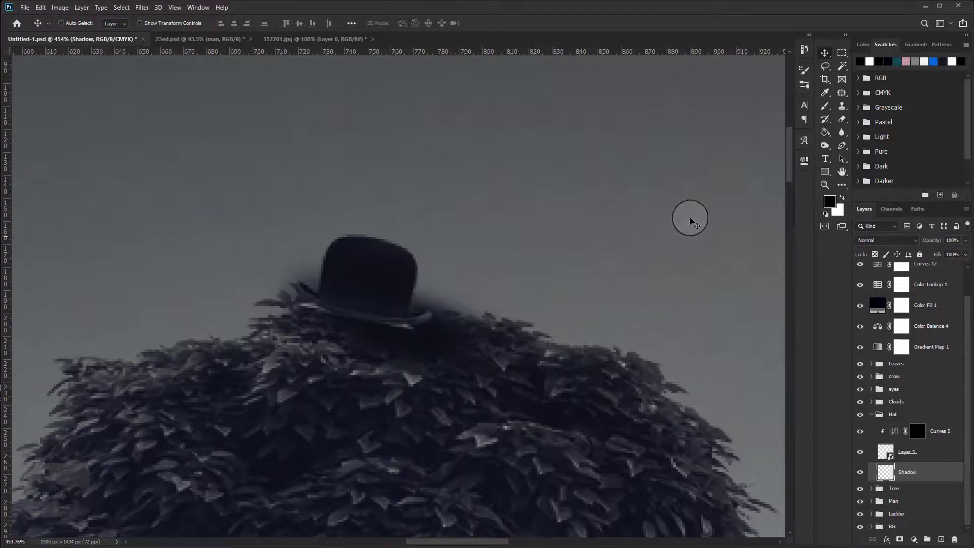
- Set up a fully soft 81 px eraser for the Shadow layer
left_click(842, 119)
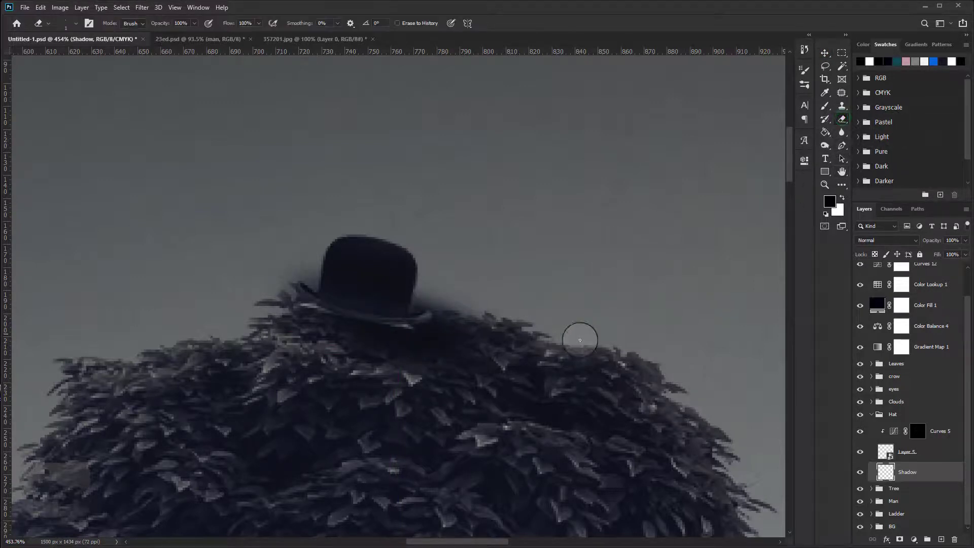
right_click(387, 289)
left_click(464, 308)
left_click_drag(450, 335, 436, 334)
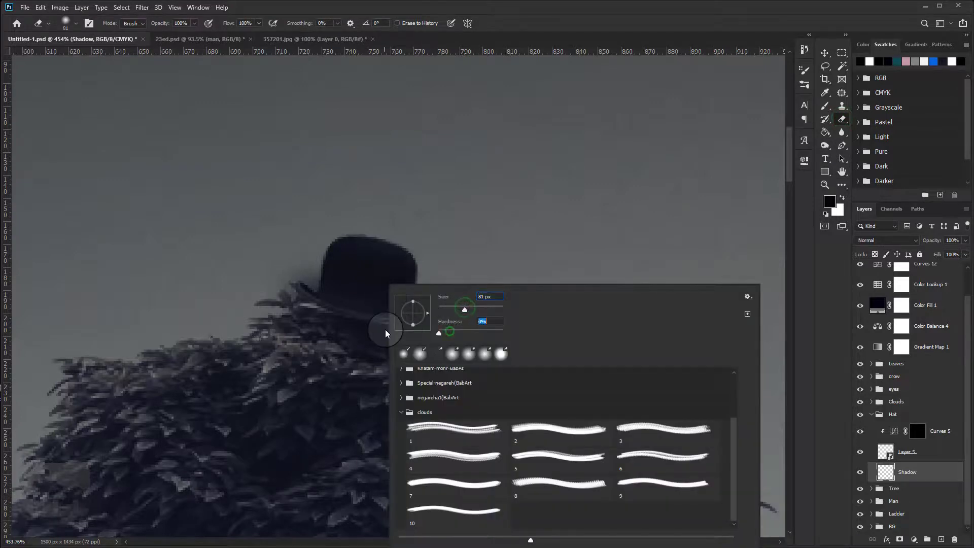
key("Return")
right_click(380, 327)
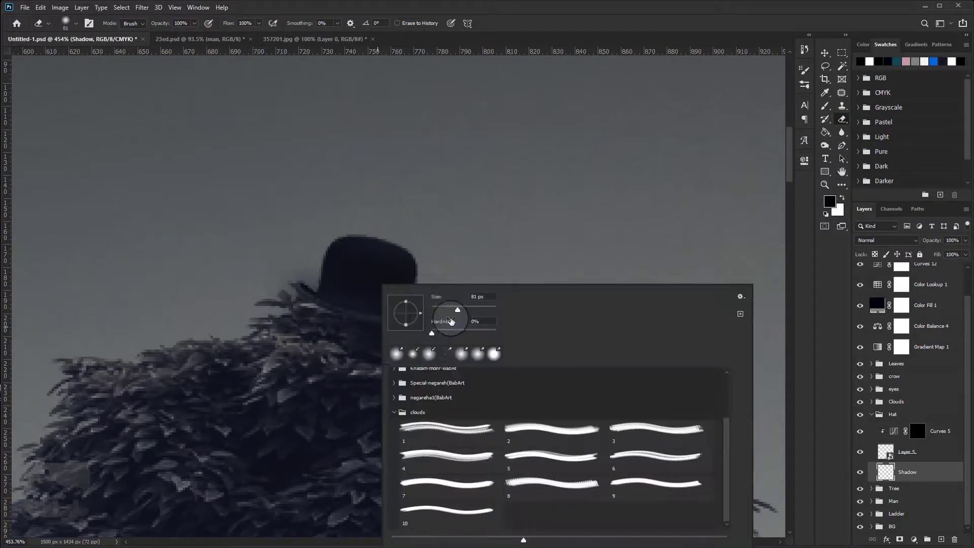
key("Return")
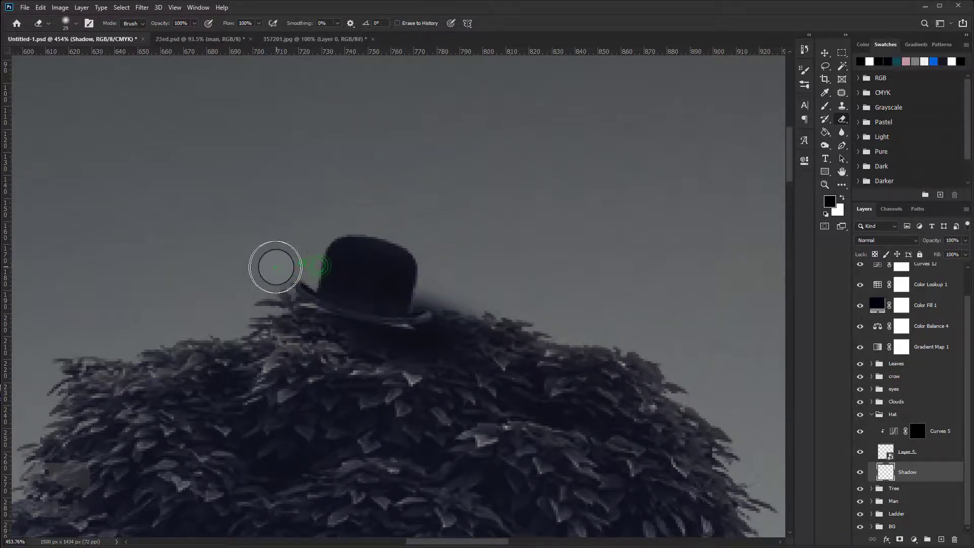
- Erase the stray shadow around the hat's crown, then zoom out to check the tree
mouse_move(394, 276)
left_mouse_down()
mouse_move(467, 289)
mouse_move(370, 265)
mouse_move(413, 282)
mouse_move(315, 272)
mouse_move(364, 252)
left_mouse_up()
scroll(364, 252, "down", 5)
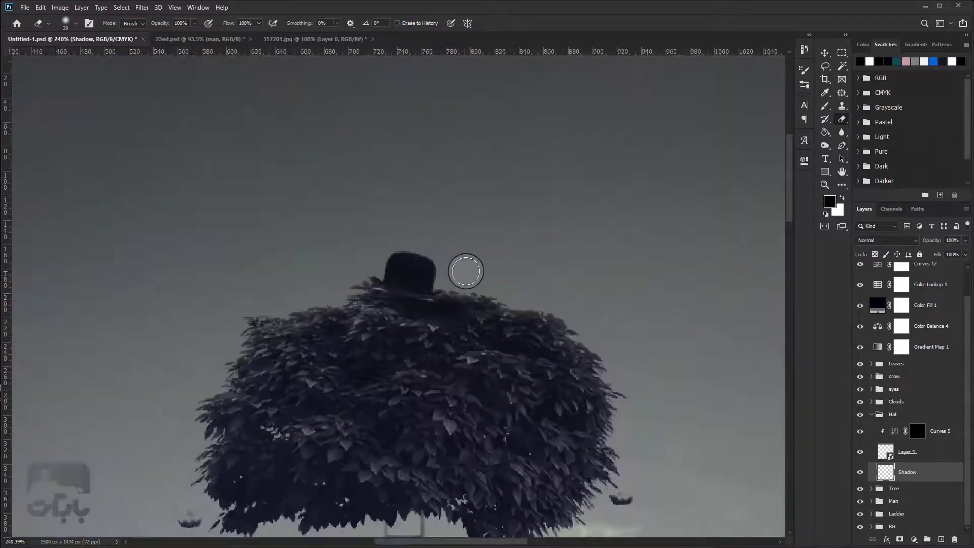
scroll(463, 270, "down", 3)
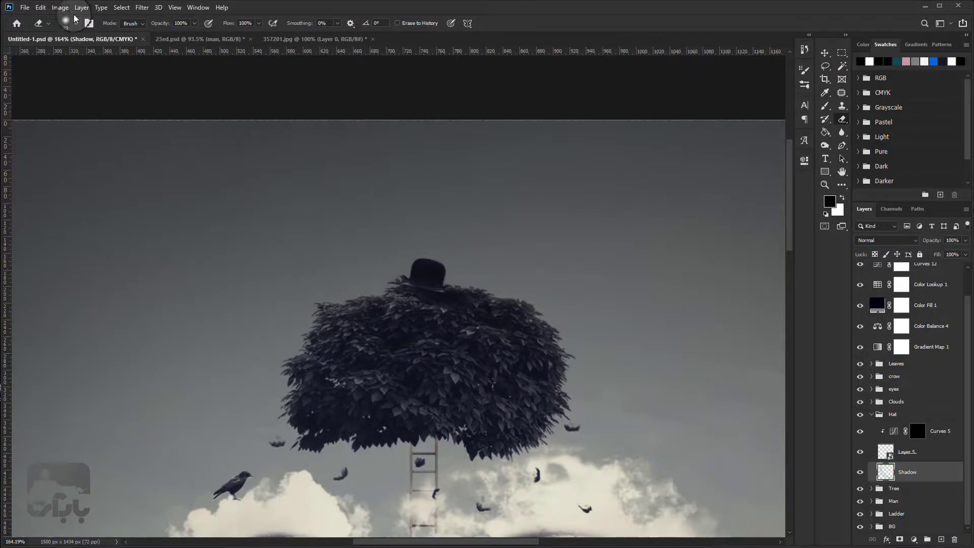
- Scale the hat's shadow down with Edit > Free Transform and commit it
left_click(40, 7)
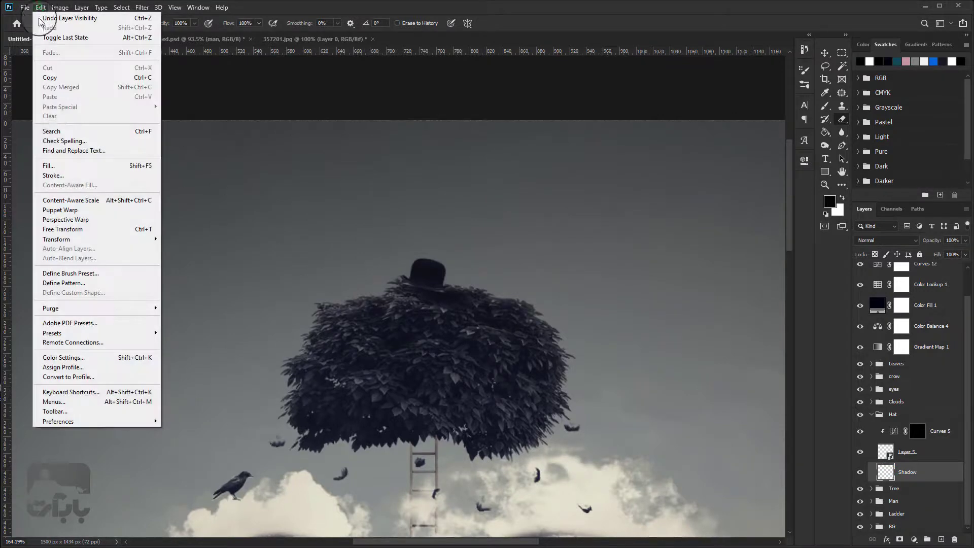
left_click(63, 229)
scroll(466, 304, "up", 3)
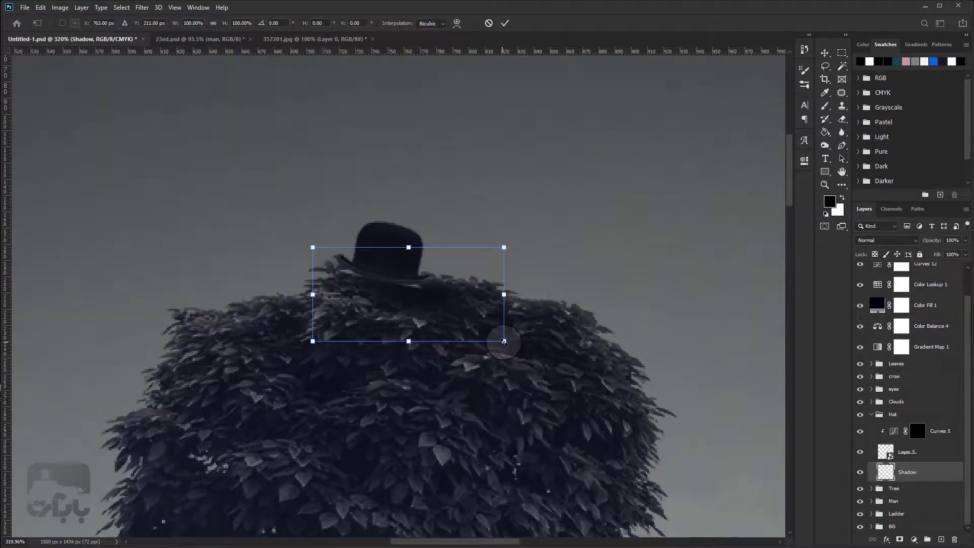
left_click_drag(503, 341, 427, 303)
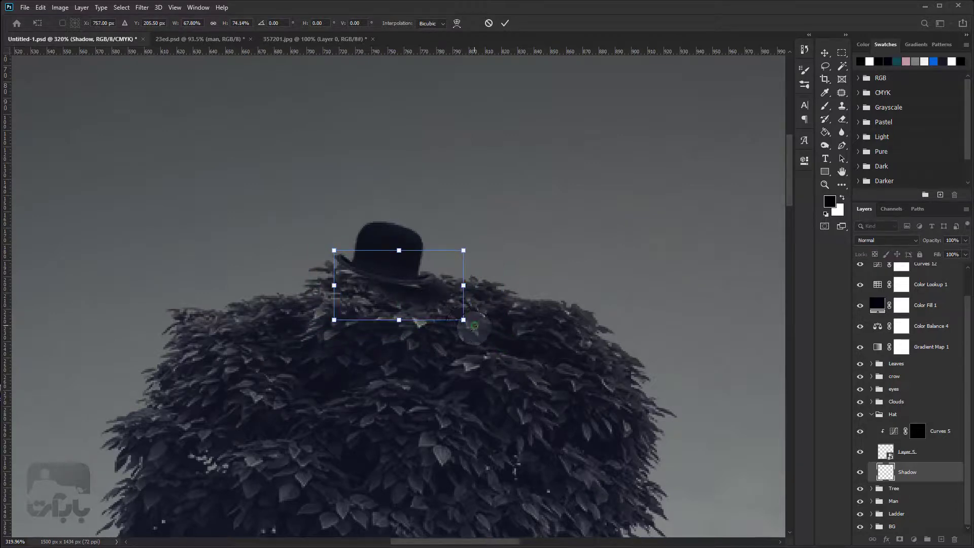
key("Return")
- Nudge the shadow with the Move tool so it sits just under the hat's brim
key("e")
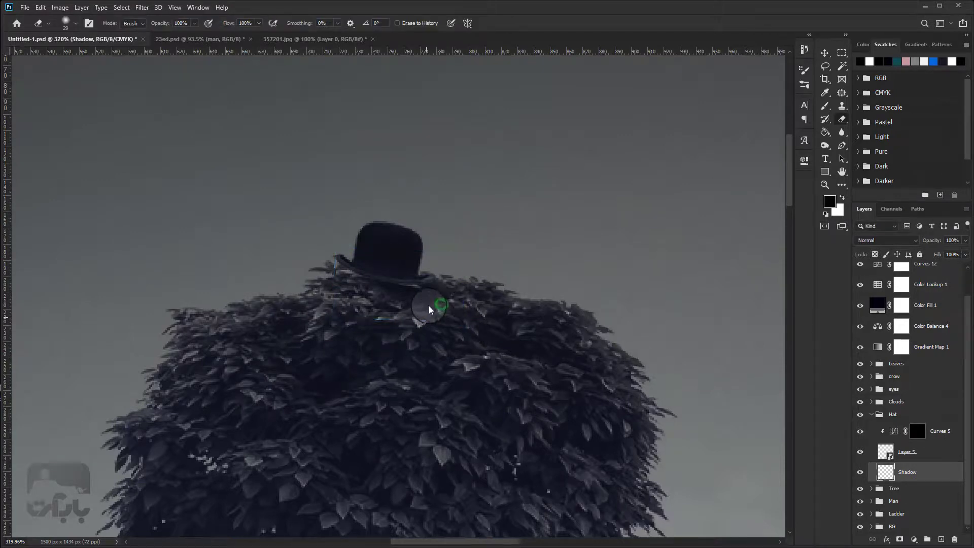
left_click(824, 52)
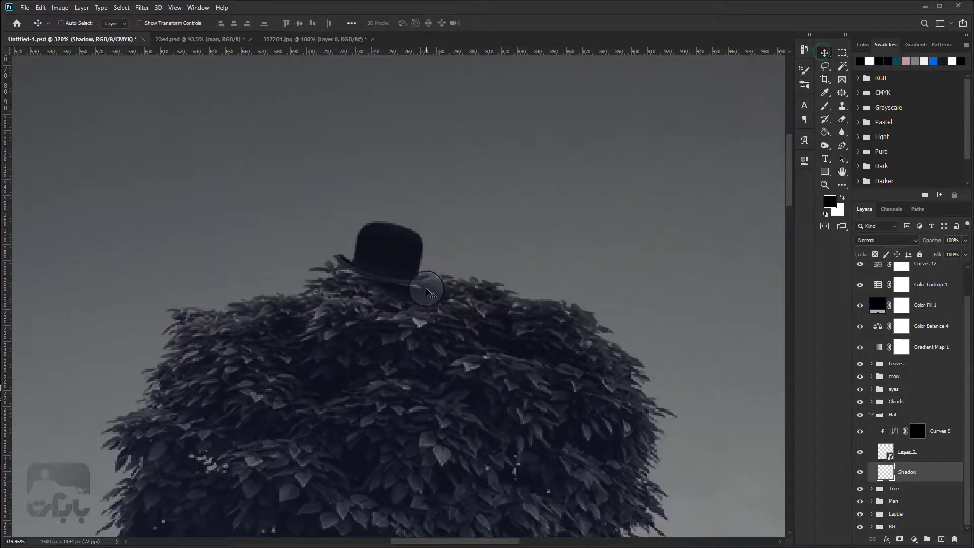
left_click_drag(416, 295, 406, 286)
scroll(367, 325, "down", 3)
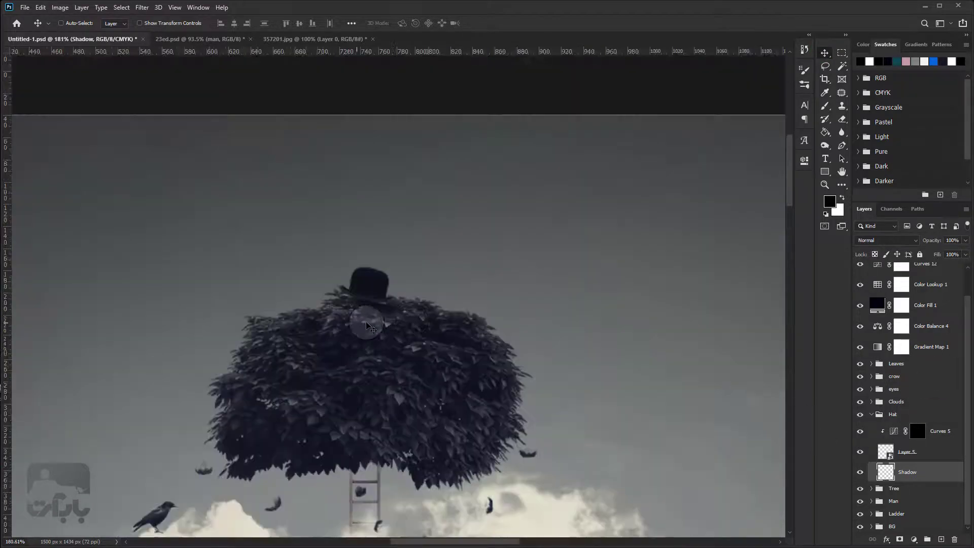
scroll(409, 319, "down", 1)
scroll(409, 319, "down", 1)
scroll(408, 318, "down", 1)
scroll(408, 319, "down", 1)
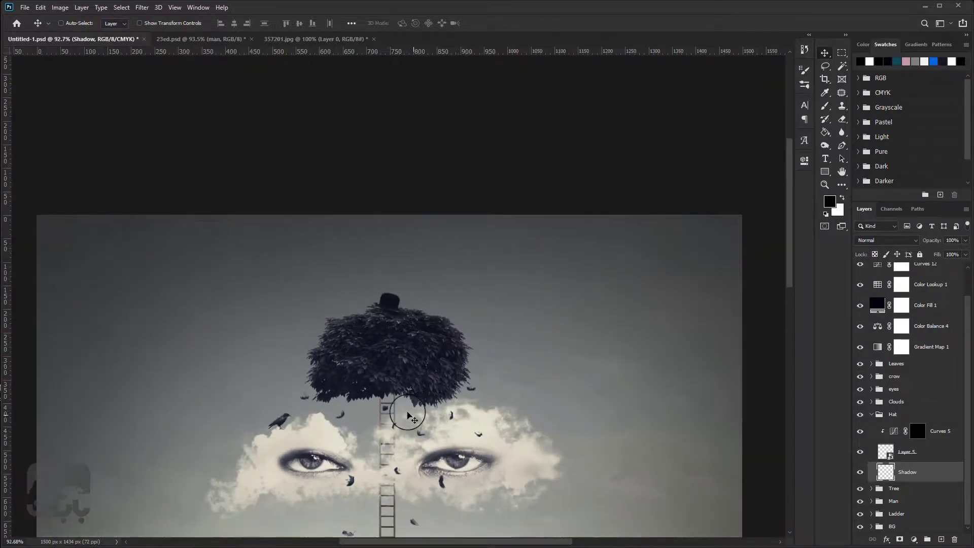
scroll(408, 416, "up", 2)
scroll(403, 355, "up", 3)
scroll(398, 309, "up", 4)
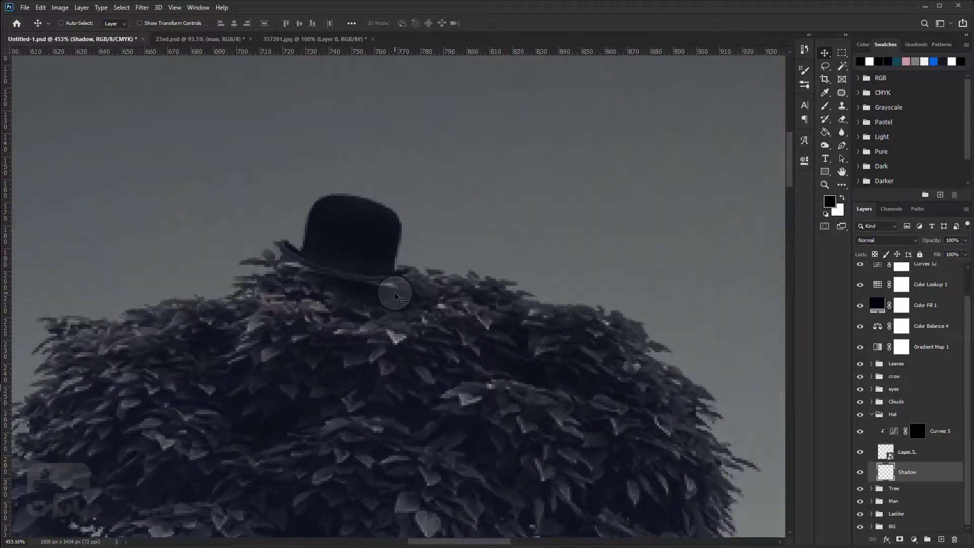
left_click(885, 454)
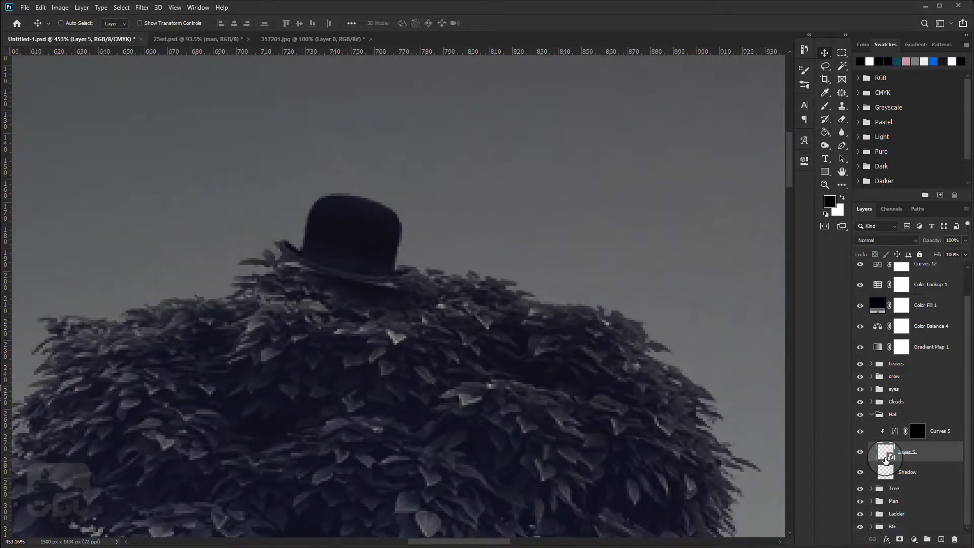
double_click(885, 455)
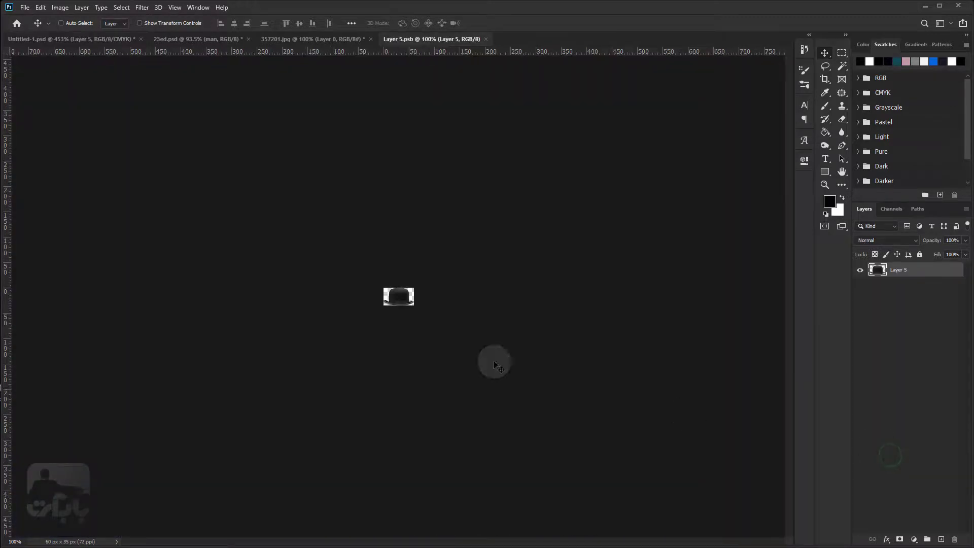
scroll(429, 347, "up", 3)
scroll(441, 348, "up", 3)
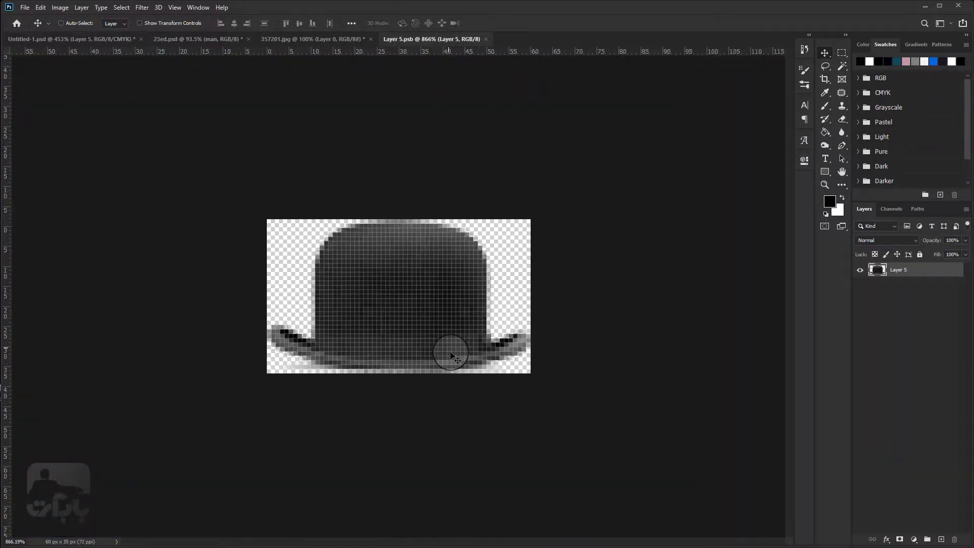
left_click(486, 39)
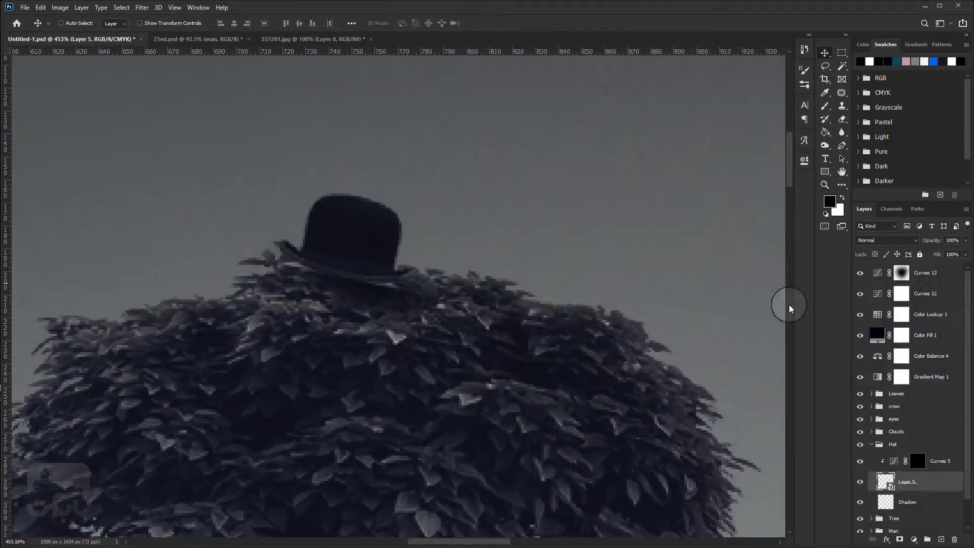
- Add a layer mask to hat Layer 5 and ready a black brush
left_click(857, 462)
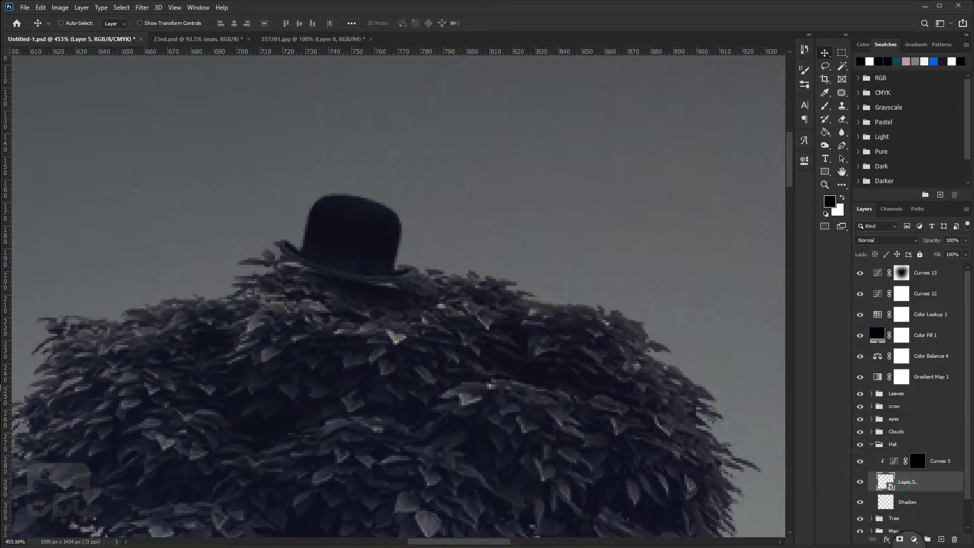
left_click(900, 540)
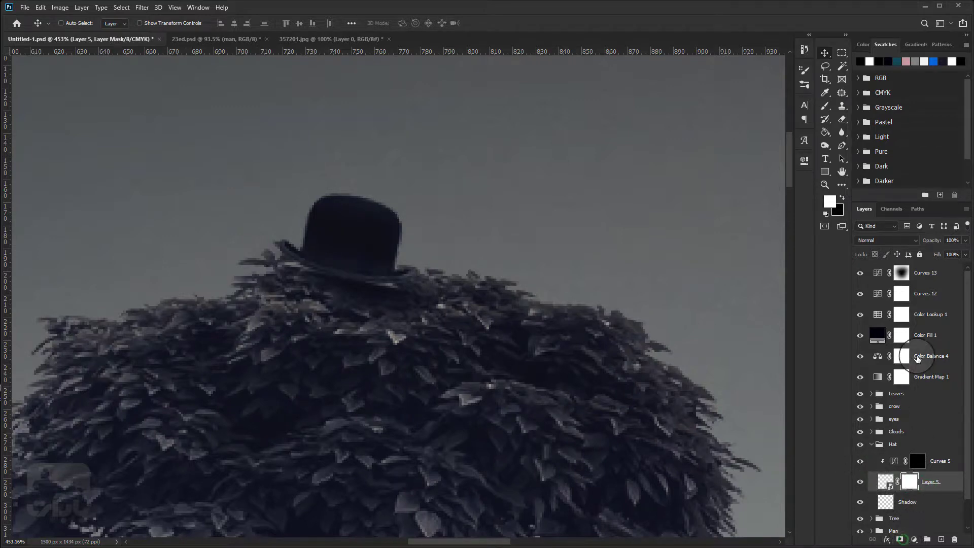
left_click(825, 106)
left_click(840, 200)
left_click(842, 199)
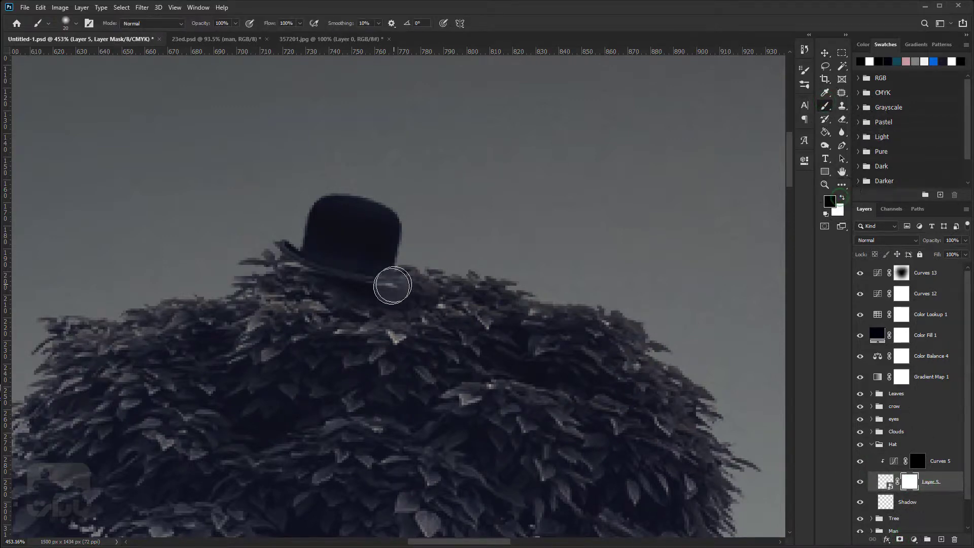
- Paint along the brim's edge on the mask with a 12 px, 88%-hard brush
right_click(393, 282)
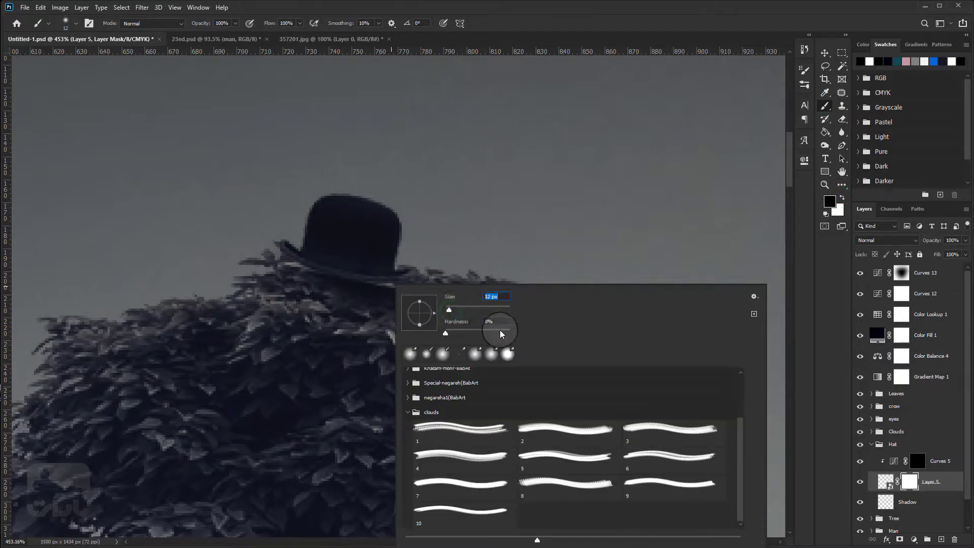
left_click(581, 213)
scroll(385, 299, "up", 2)
scroll(388, 294, "up", 1)
right_click(400, 278)
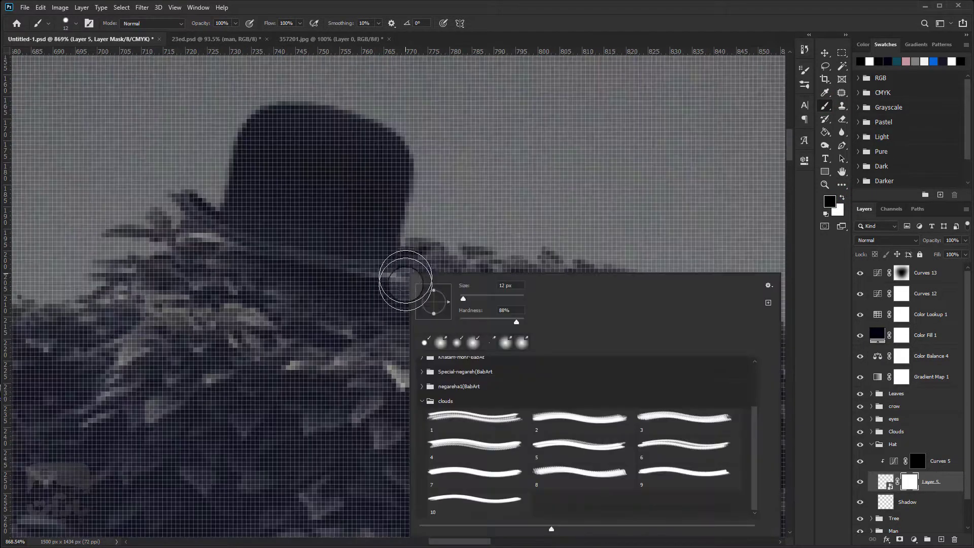
left_click_drag(465, 298, 401, 278)
left_click(398, 278)
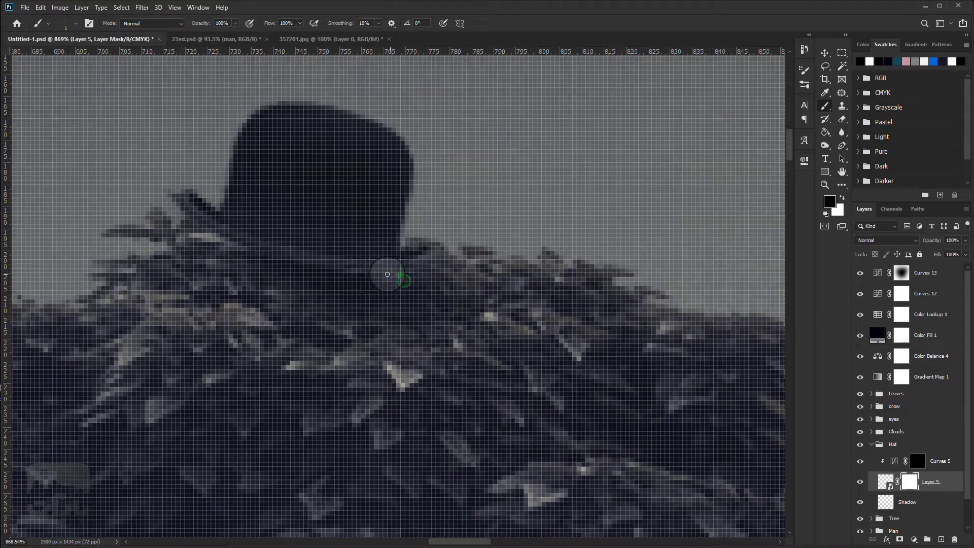
scroll(355, 269, "down", 5)
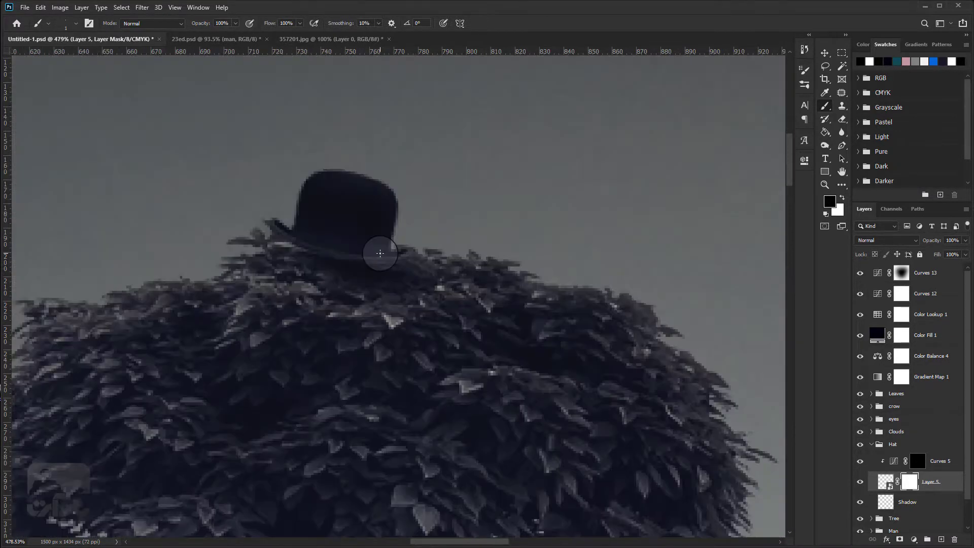
scroll(391, 264, "up", 4)
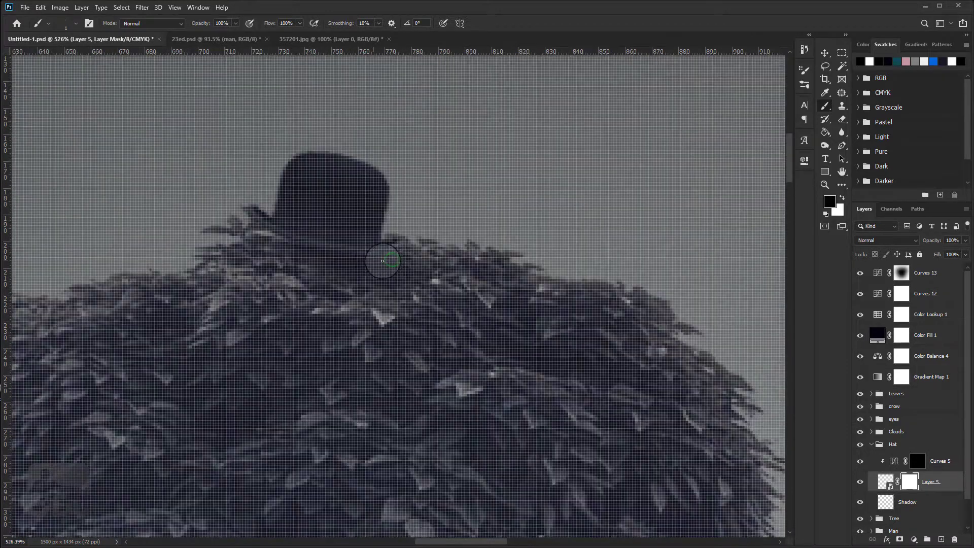
scroll(390, 261, "down", 3)
scroll(360, 264, "down", 2)
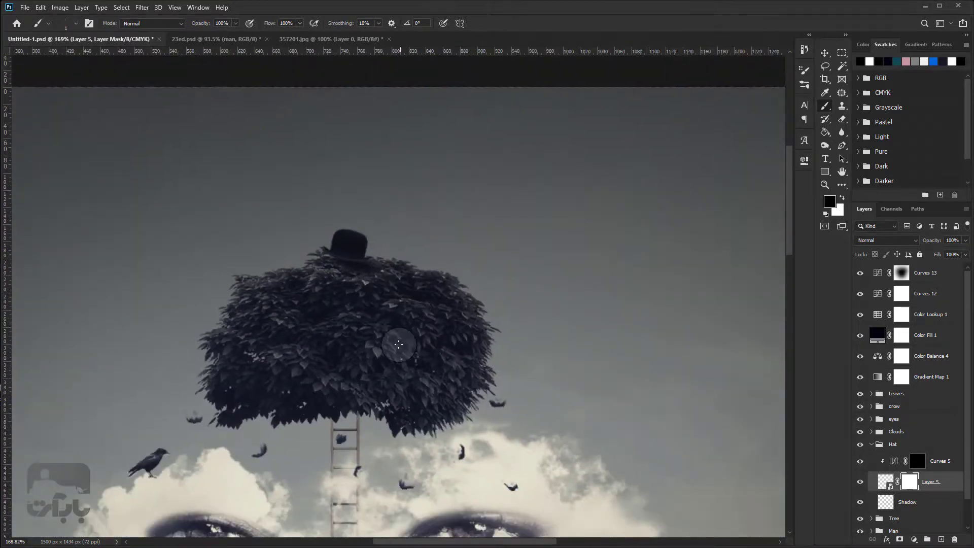
left_click(824, 52)
scroll(464, 271, "down", 2)
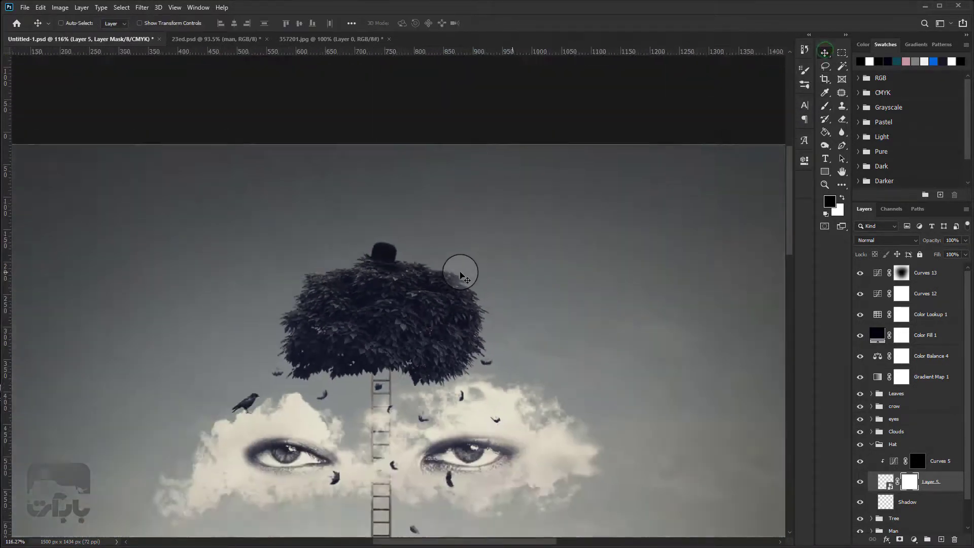
scroll(460, 275, "down", 1)
scroll(454, 358, "down", 2)
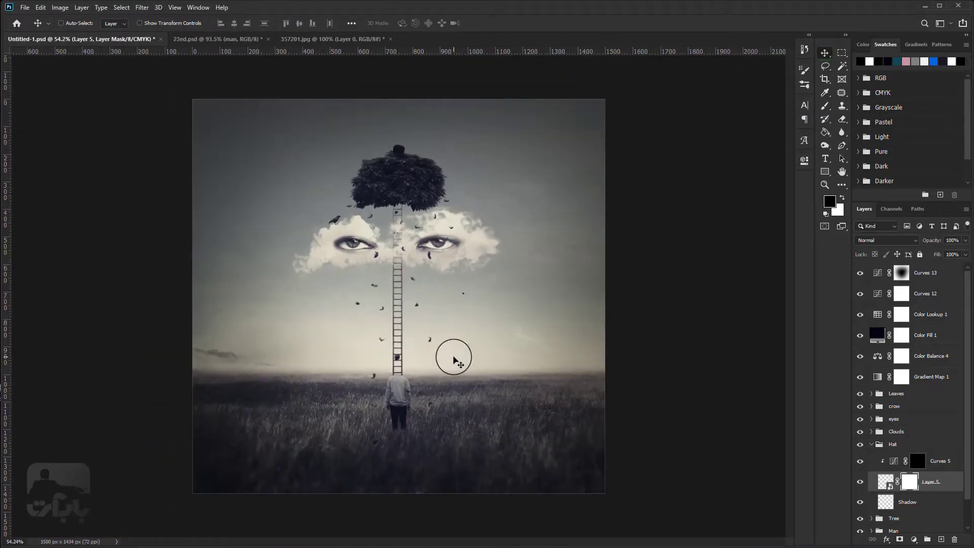
scroll(453, 357, "up", 1)
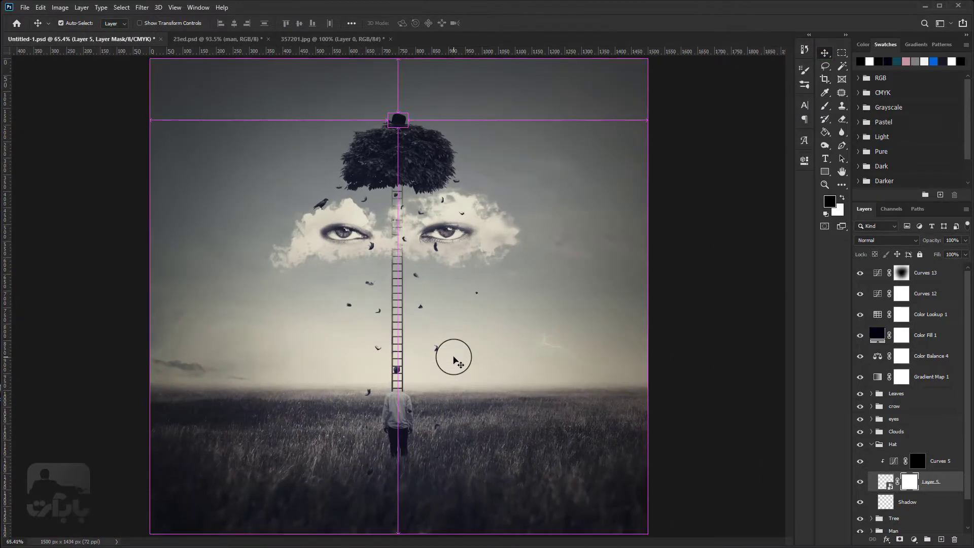